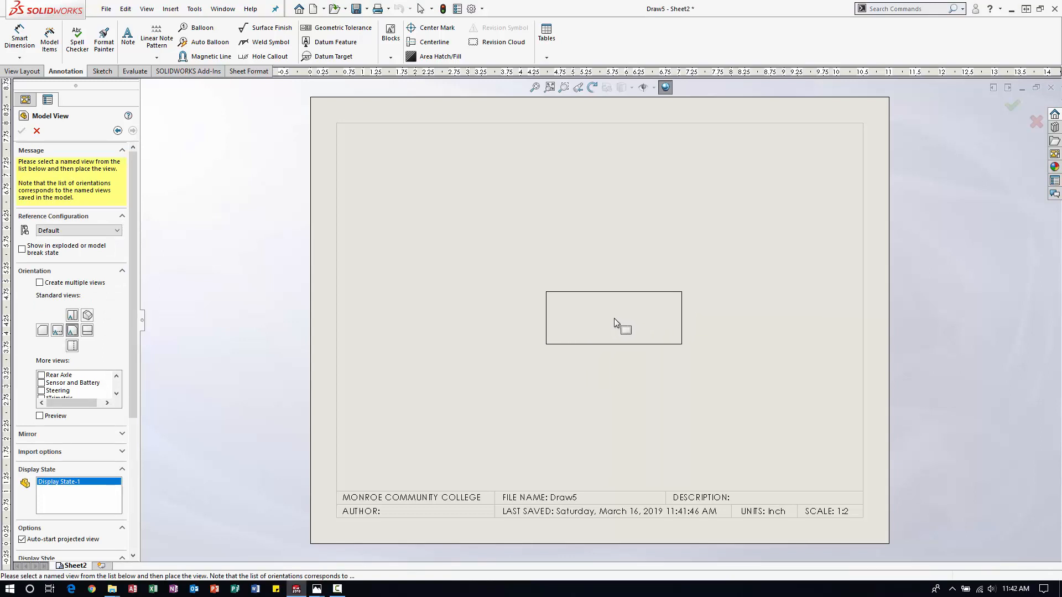
Place the chassis assembly's front view mid-sheet and project top, bottom, left, right and isometric views around it.
{"action": "left_click", "coordinate": [614, 319]}
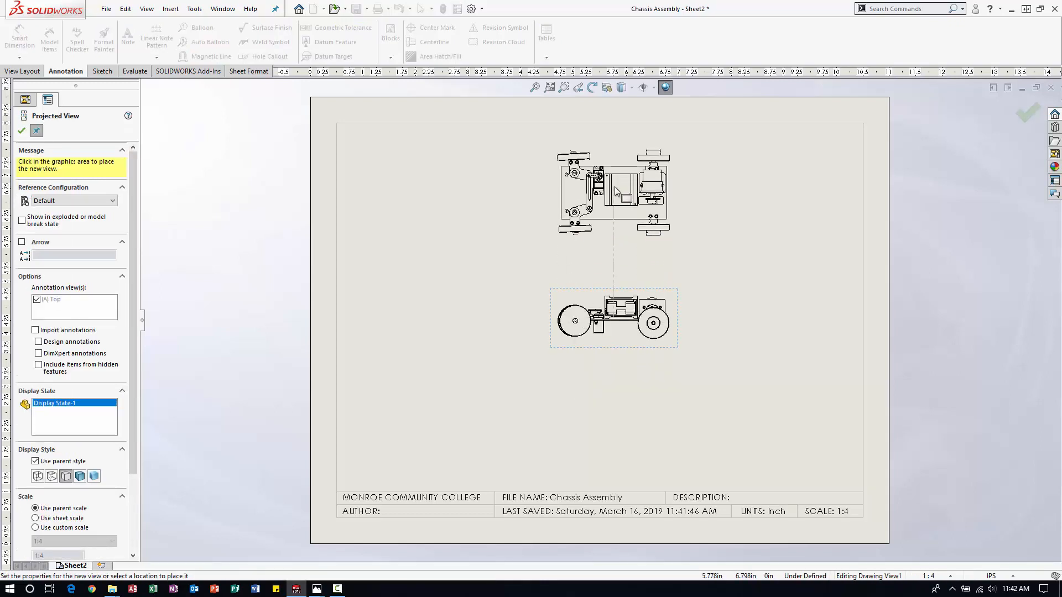
{"action": "left_click", "coordinate": [617, 191]}
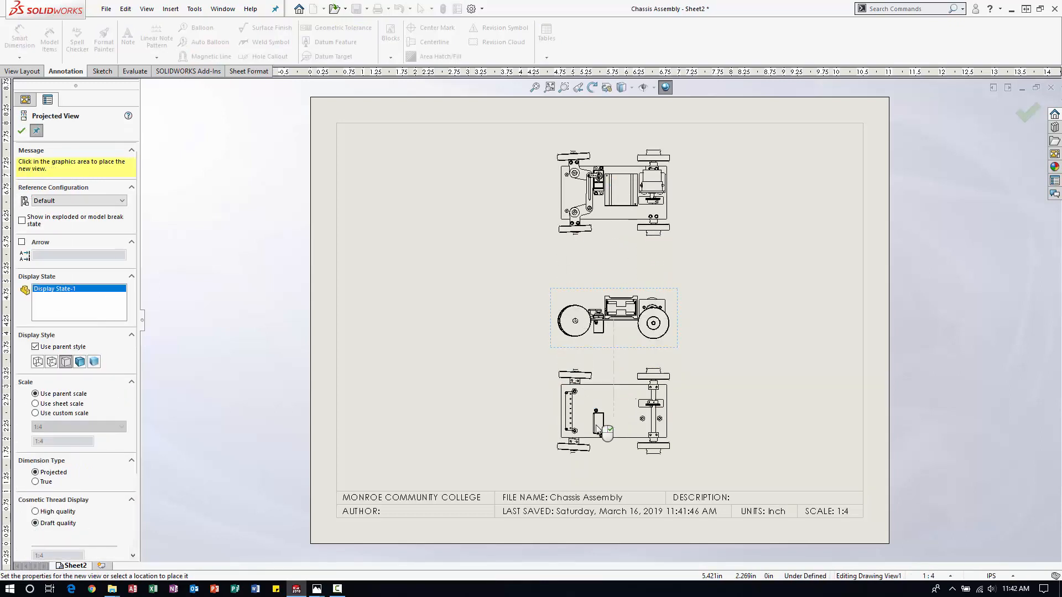
{"action": "left_click", "coordinate": [597, 431]}
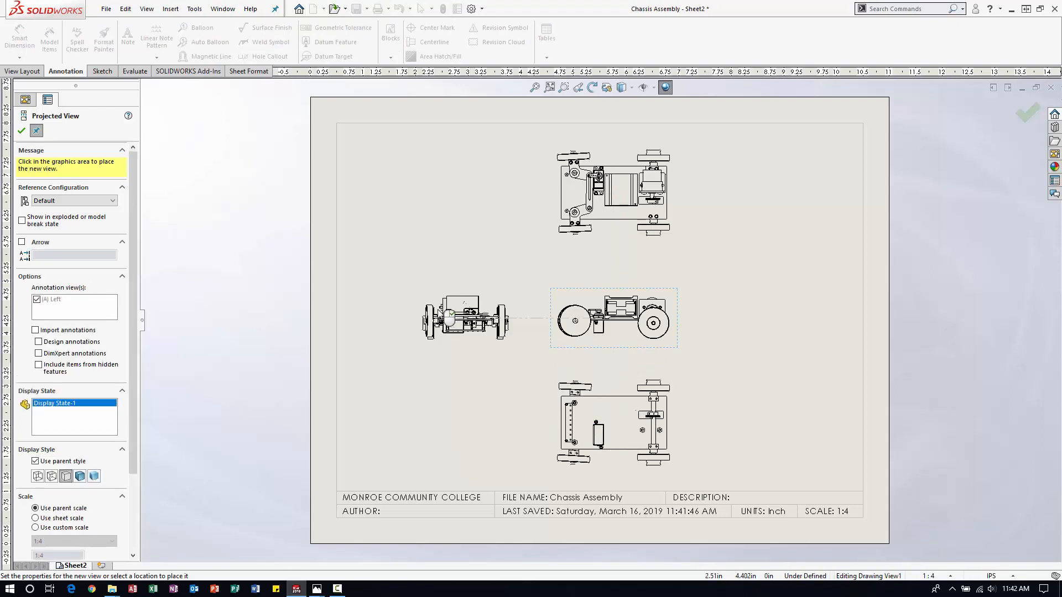
{"action": "left_click", "coordinate": [434, 312]}
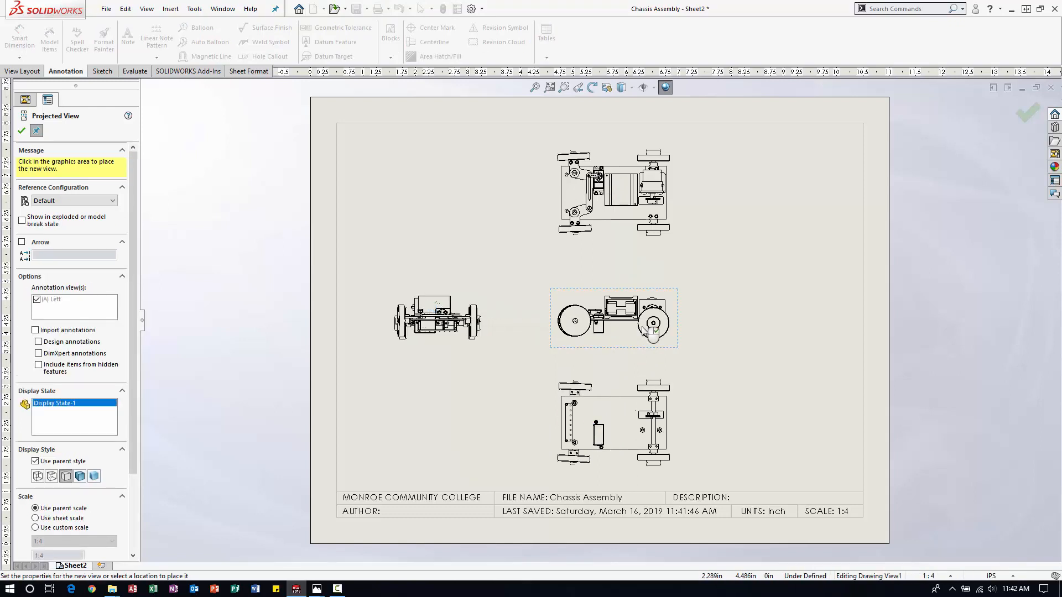
{"action": "left_click", "coordinate": [772, 322]}
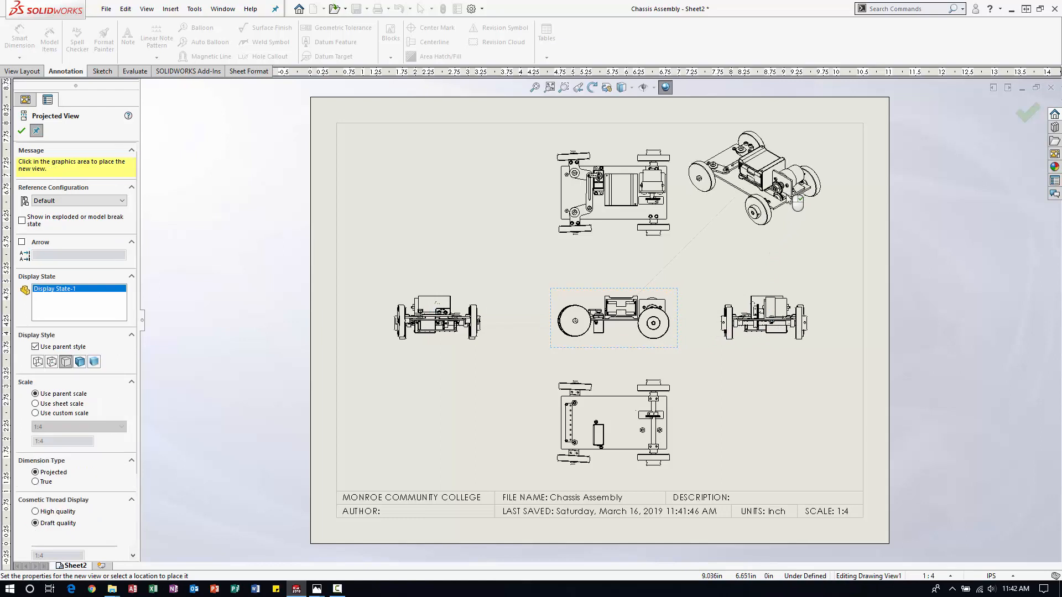
{"action": "left_click", "coordinate": [757, 176]}
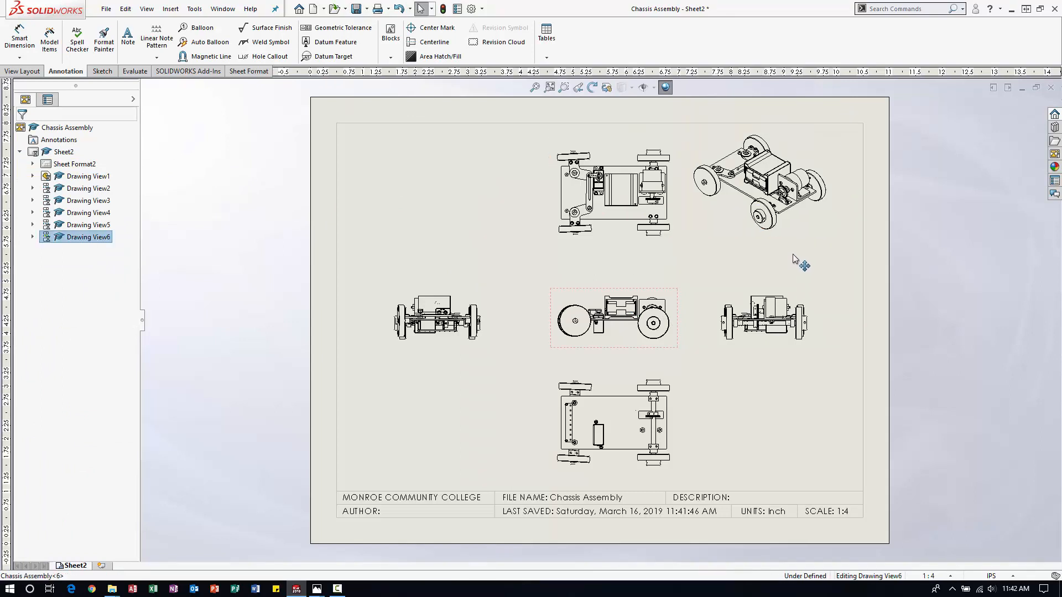
Move the isometric and right views closer to the sheet's right edge and shift the front view slightly up and left.
{"action": "left_click_drag", "start_coordinate": [792, 254], "coordinate": [817, 260]}
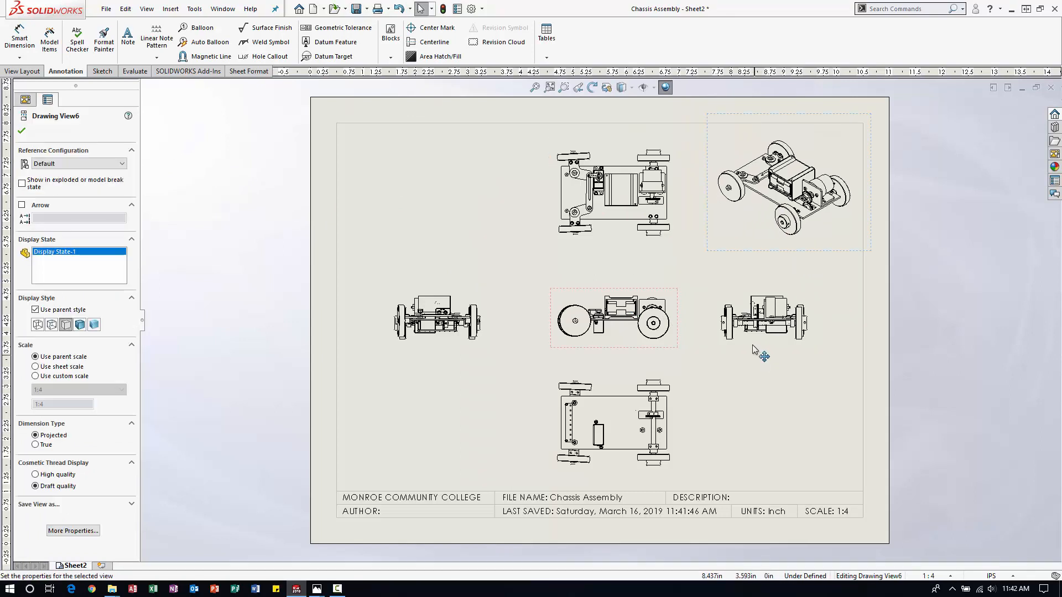
{"action": "left_click_drag", "start_coordinate": [752, 350], "coordinate": [773, 355]}
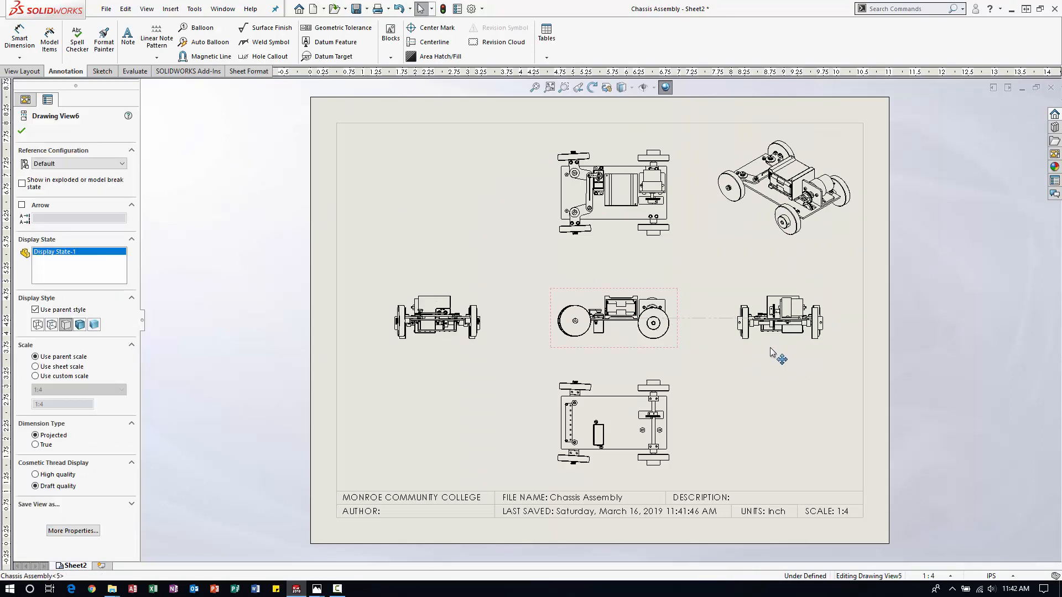
{"action": "left_click", "coordinate": [649, 344]}
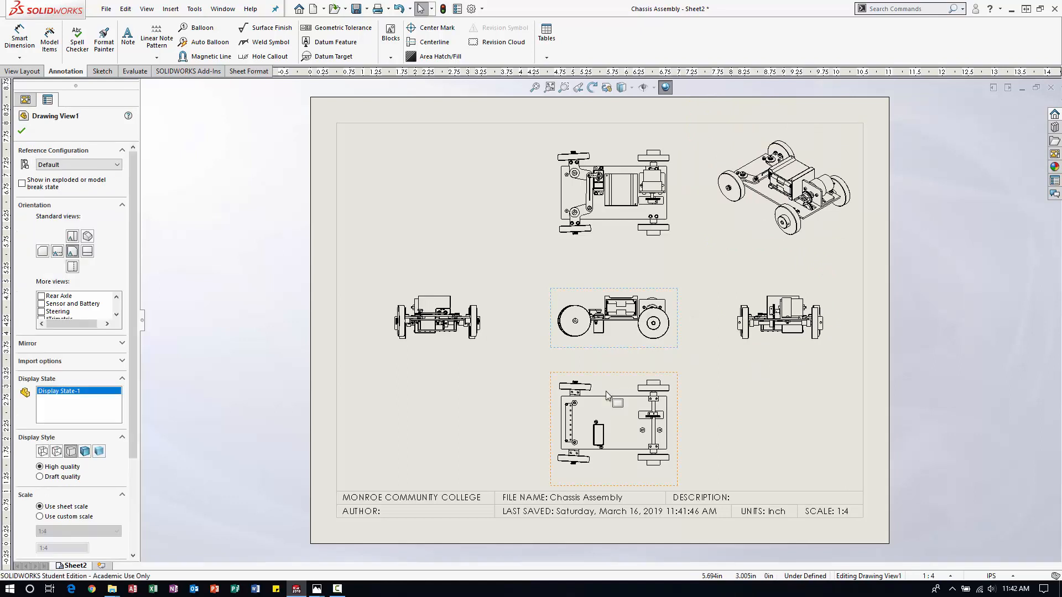
{"action": "left_click_drag", "start_coordinate": [605, 350], "coordinate": [601, 342]}
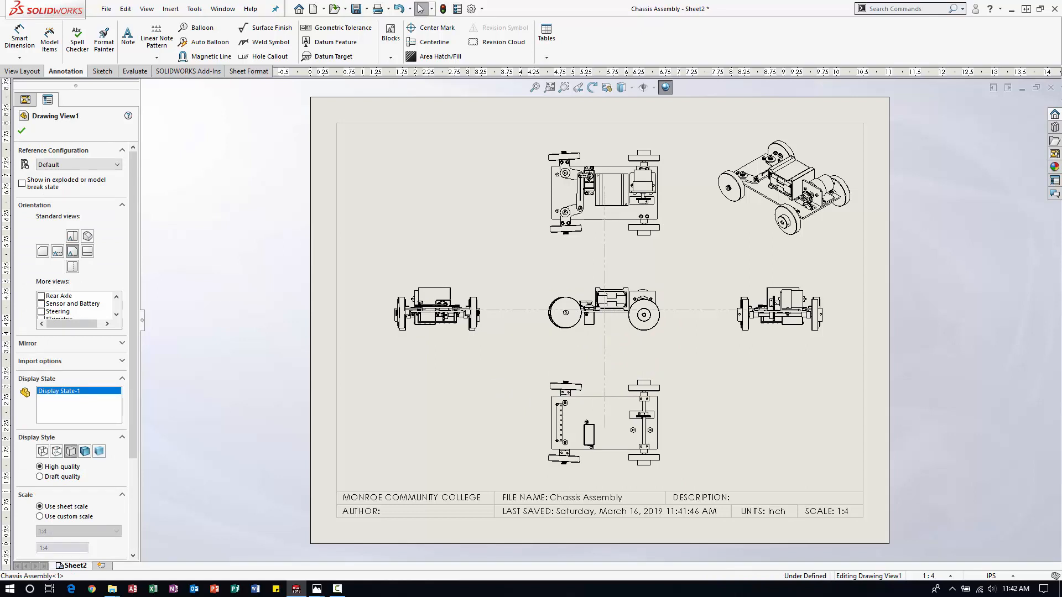
{"action": "left_click", "coordinate": [771, 434]}
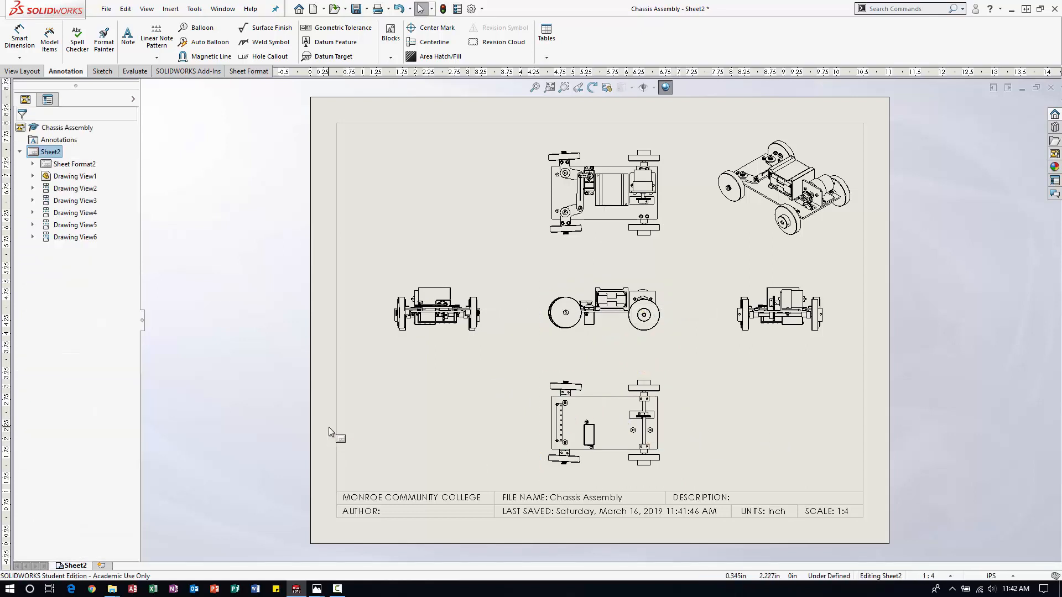
Open the chassis assembly model from the bottom view of the drawing.
{"action": "scroll", "coordinate": [565, 431], "scroll_direction": "down", "scroll_amount": 3}
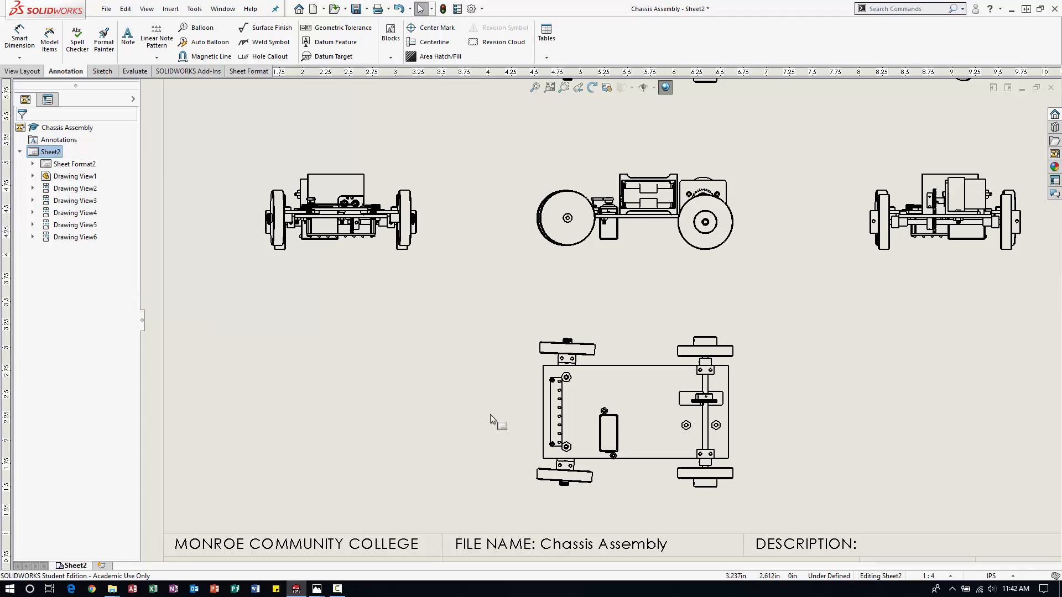
{"action": "right_click", "coordinate": [587, 223]}
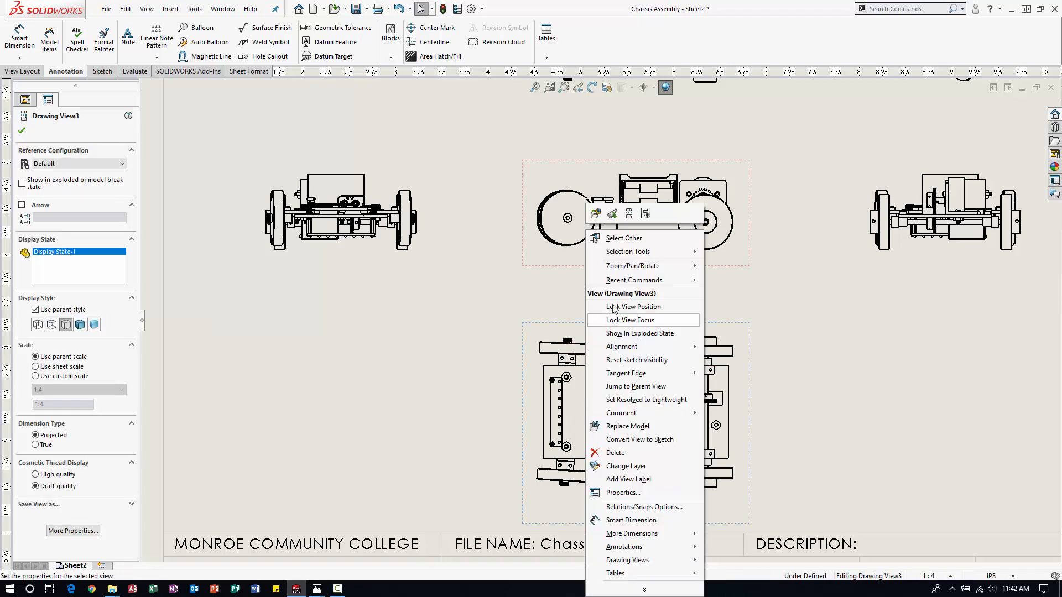
{"action": "left_click", "coordinate": [595, 214]}
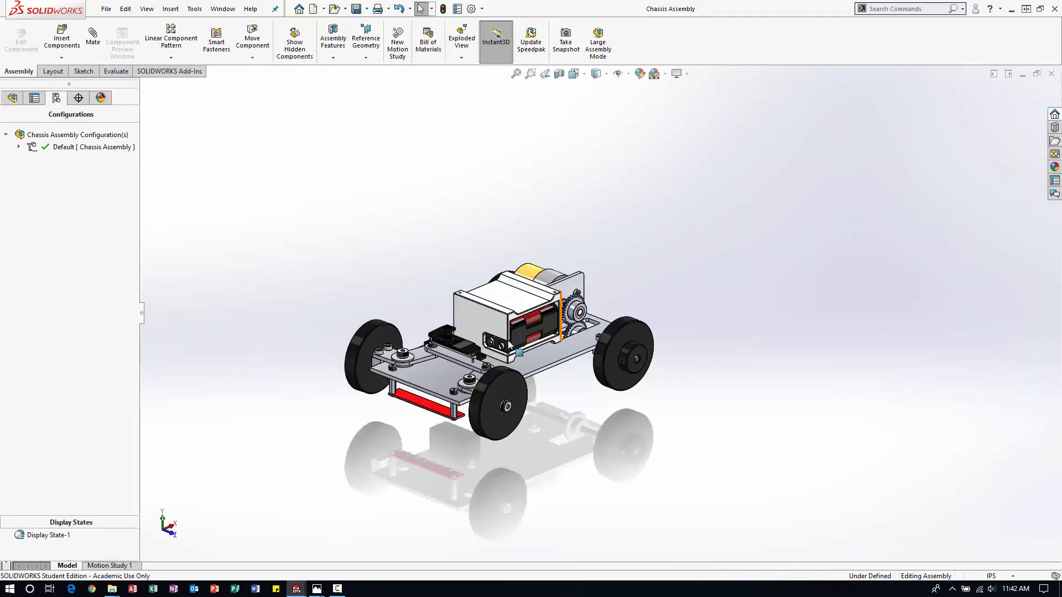
Add a parallel mate between the steering rod's long side face and the chassis plate's front edge face.
{"action": "scroll", "coordinate": [394, 387], "scroll_direction": "down", "scroll_amount": 4}
{"action": "scroll", "coordinate": [344, 335], "scroll_direction": "down", "scroll_amount": 2}
{"action": "scroll", "coordinate": [173, 169], "scroll_direction": "up", "scroll_amount": 2}
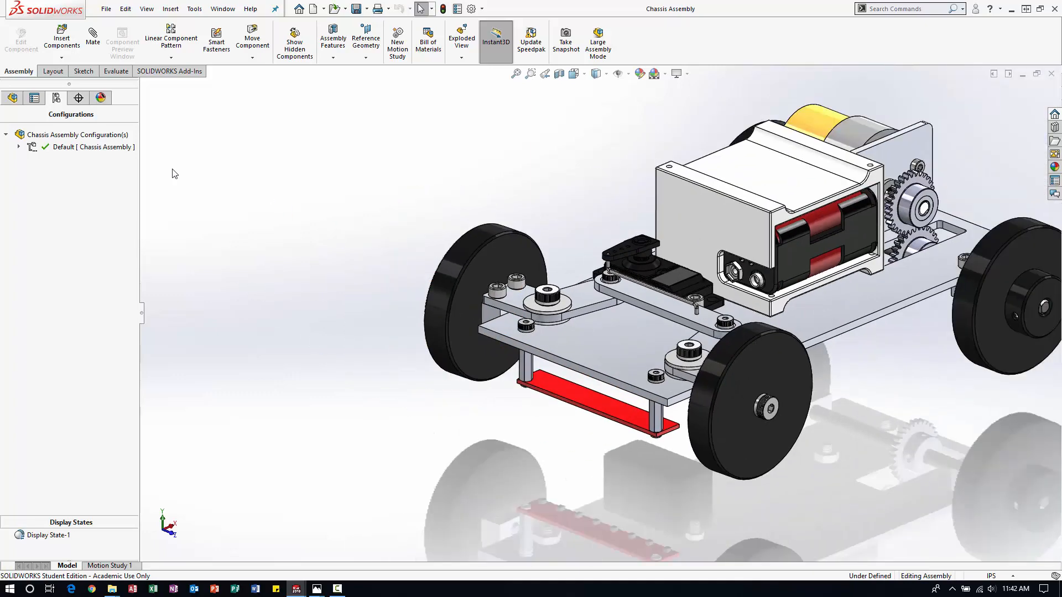
{"action": "left_click", "coordinate": [12, 97]}
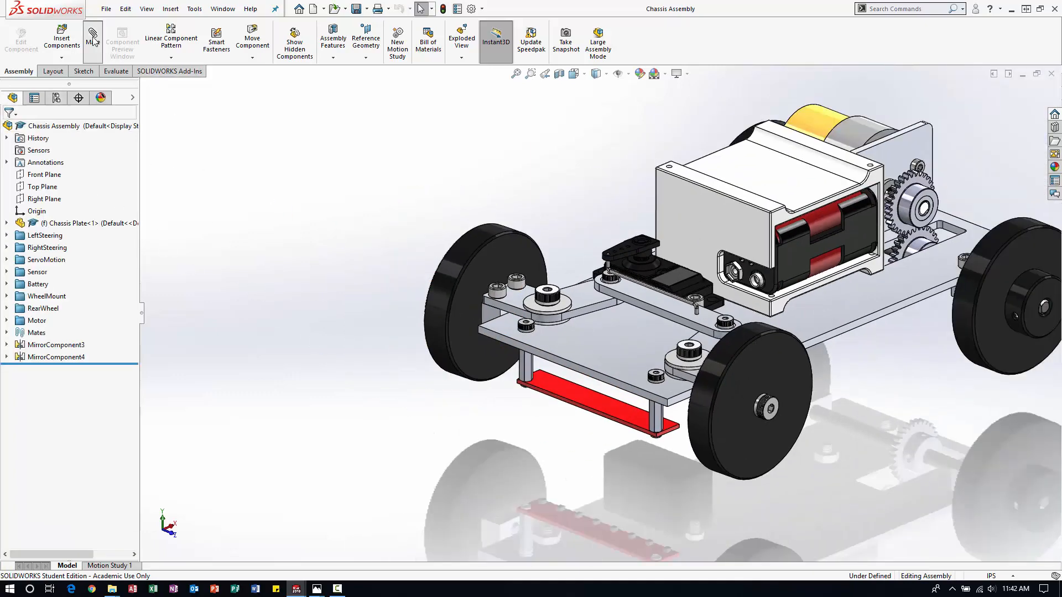
{"action": "scroll", "coordinate": [542, 319], "scroll_direction": "down", "scroll_amount": 2}
{"action": "left_click", "coordinate": [713, 309]}
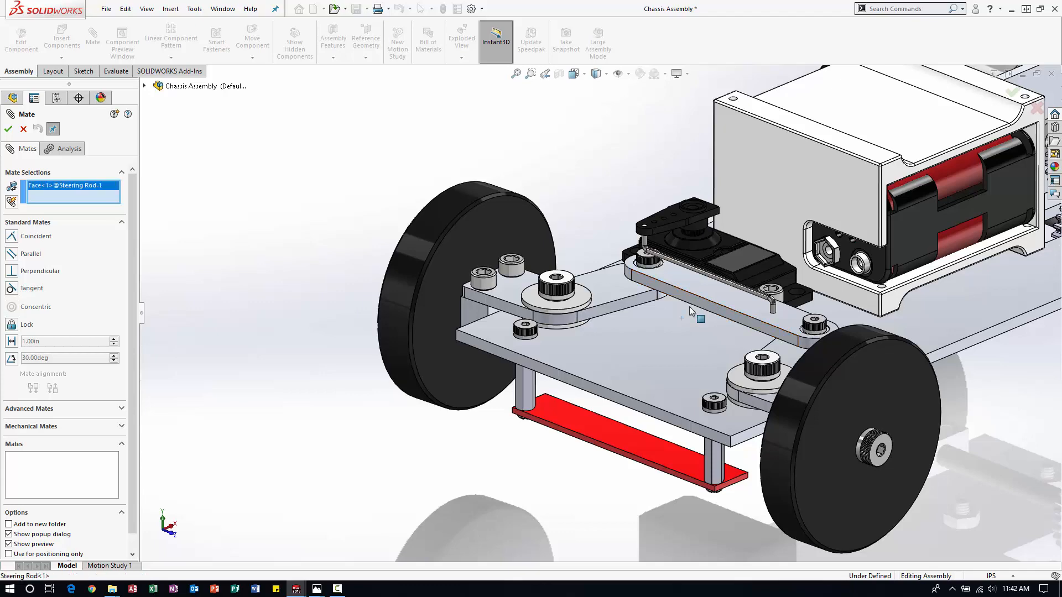
{"action": "left_click", "coordinate": [562, 387]}
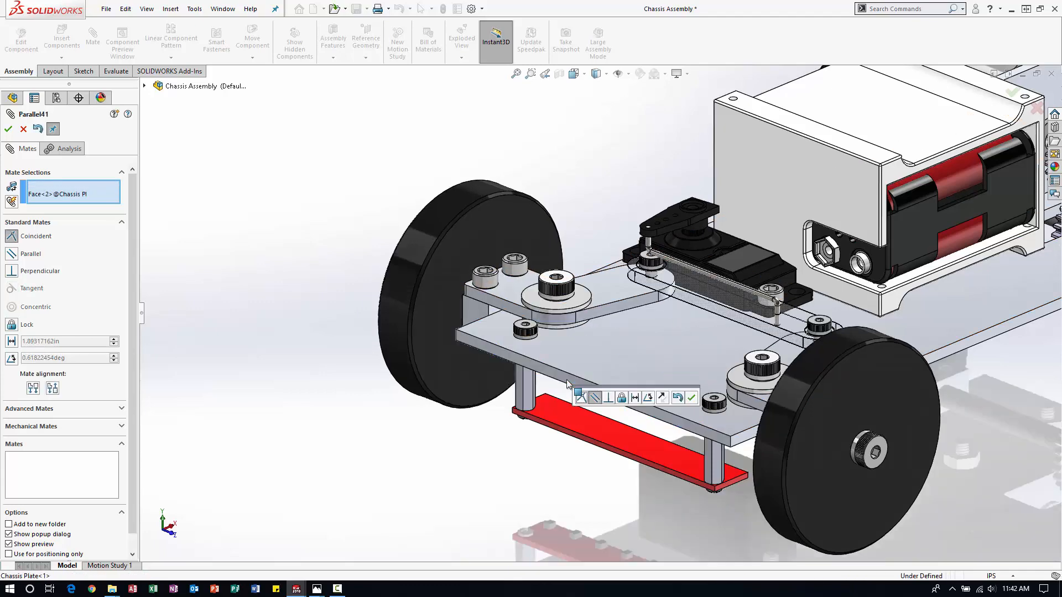
{"action": "left_click", "coordinate": [22, 130]}
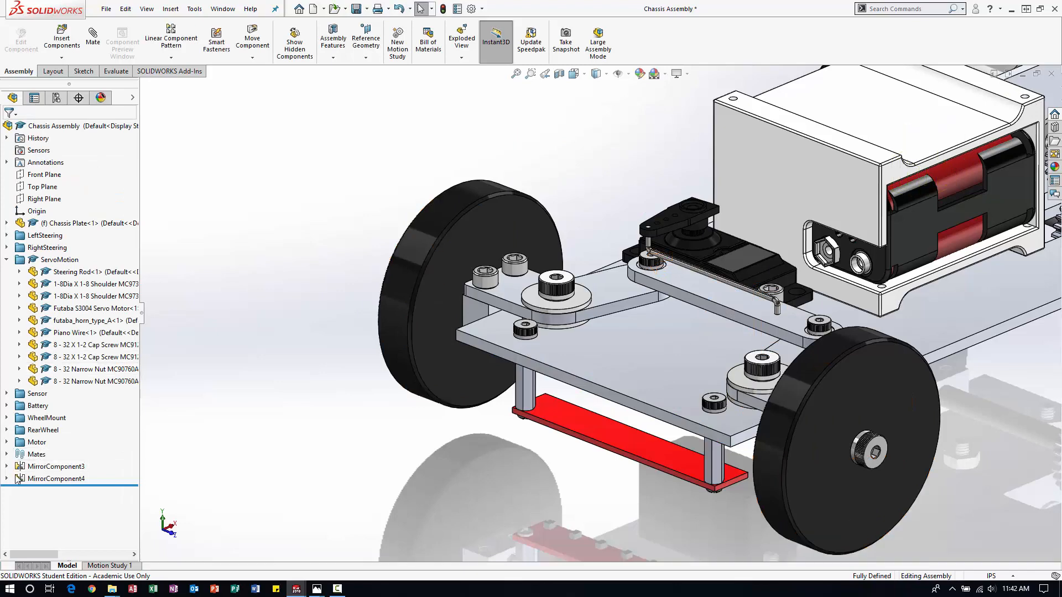
Collapse the ServoMotion folder in the feature tree and save the chassis assembly.
{"action": "left_click", "coordinate": [9, 259]}
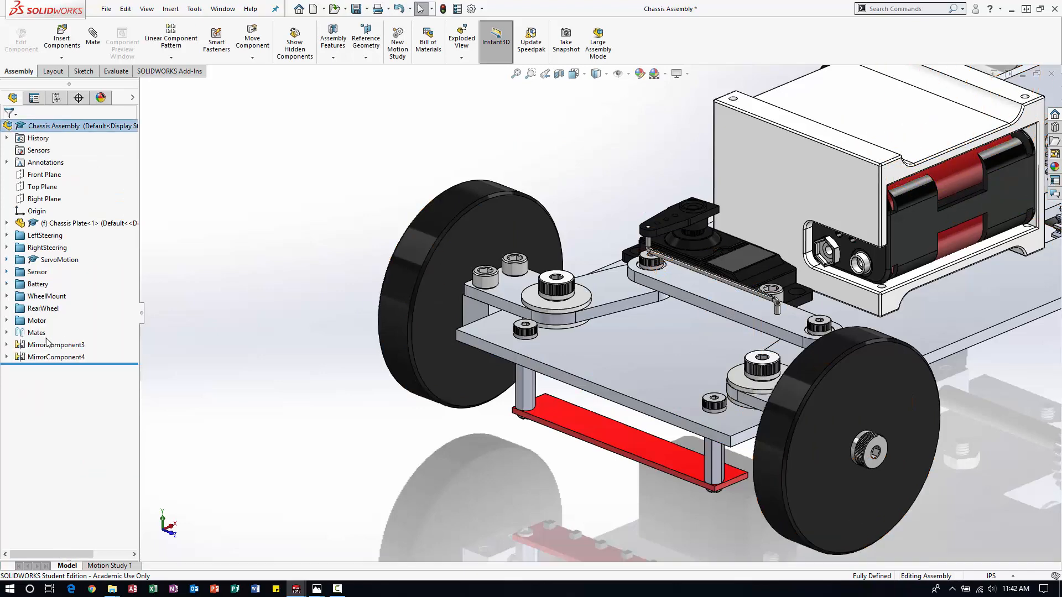
{"action": "left_click", "coordinate": [9, 332]}
{"action": "left_click", "coordinate": [7, 333]}
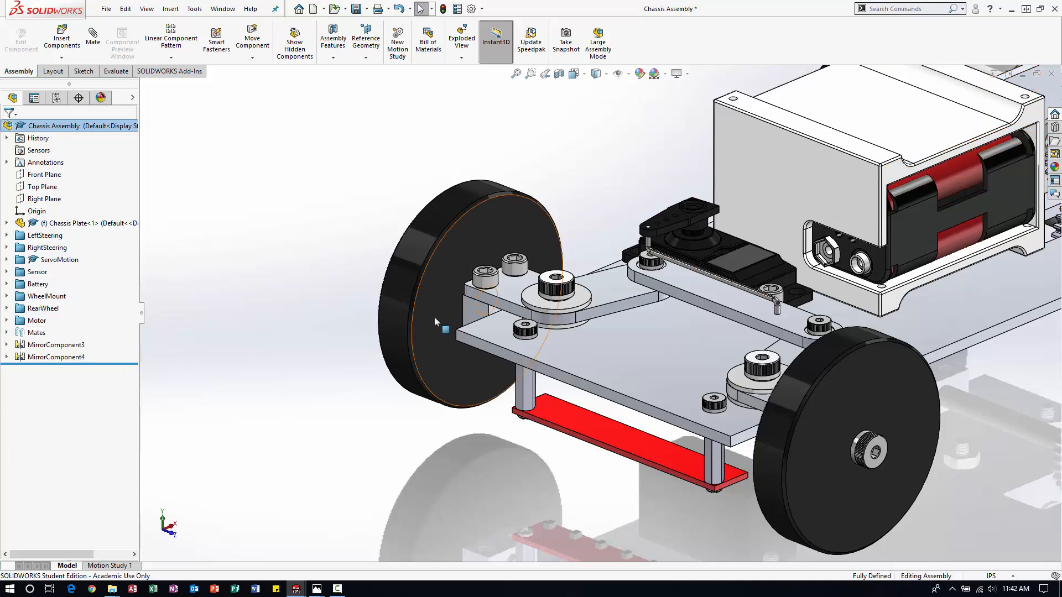
{"action": "scroll", "coordinate": [434, 316], "scroll_direction": "up", "scroll_amount": 5}
{"action": "scroll", "coordinate": [769, 254], "scroll_direction": "down", "scroll_amount": 3}
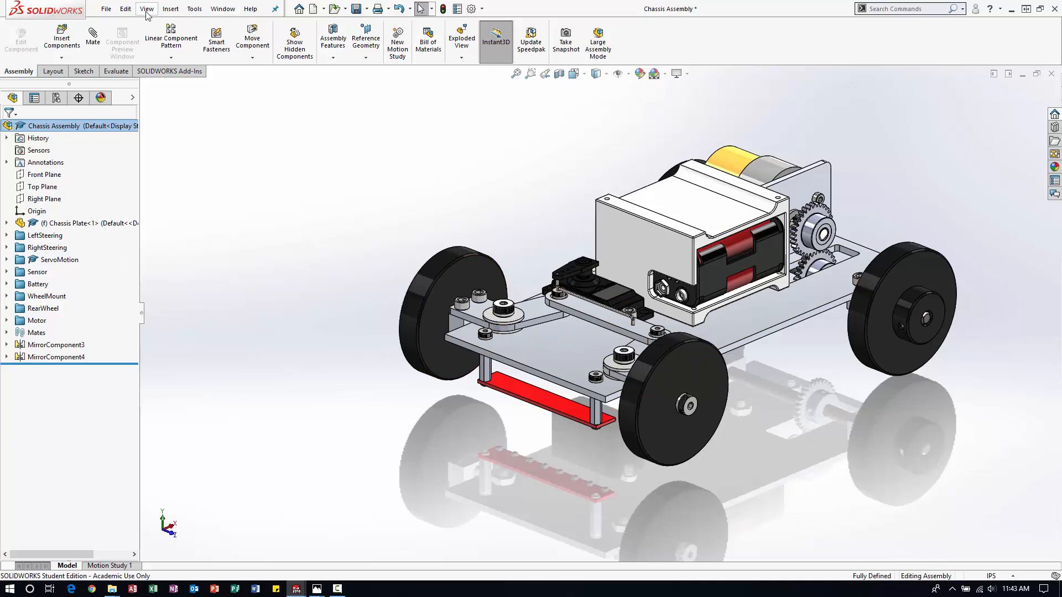
{"action": "left_click", "coordinate": [105, 9]}
{"action": "left_click", "coordinate": [130, 131]}
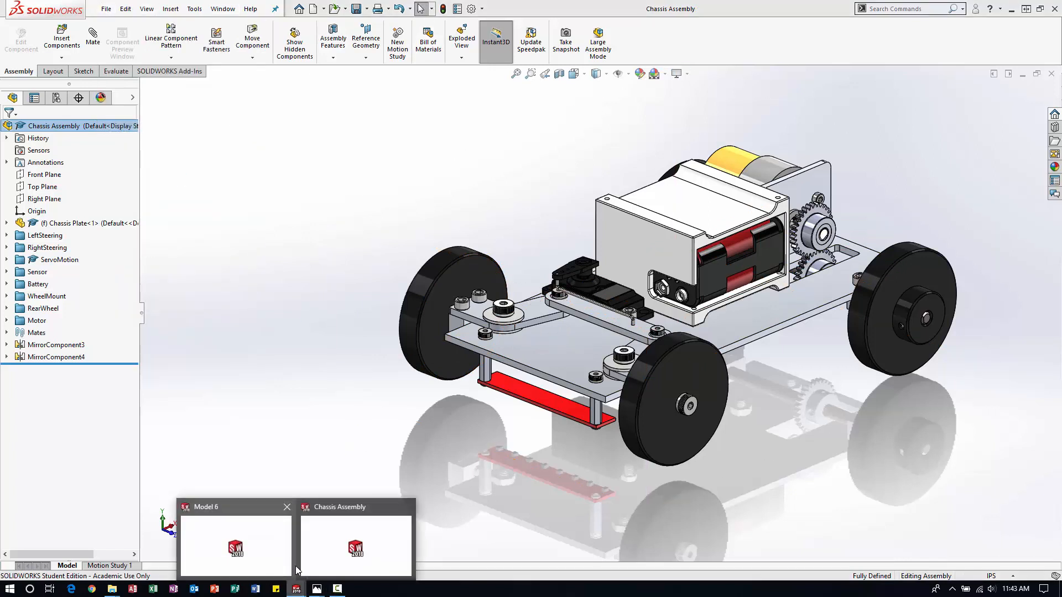
Return to the drawing sheet and examine the updated wheel alignment in the views and the title block fields.
{"action": "left_click", "coordinate": [246, 543]}
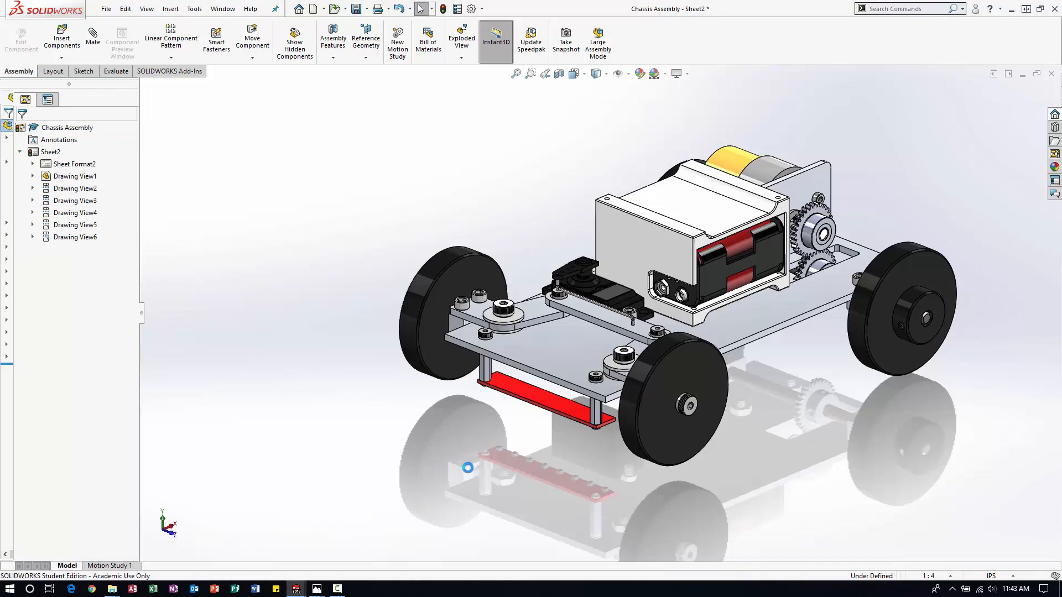
{"action": "scroll", "coordinate": [495, 433], "scroll_direction": "up", "scroll_amount": 5}
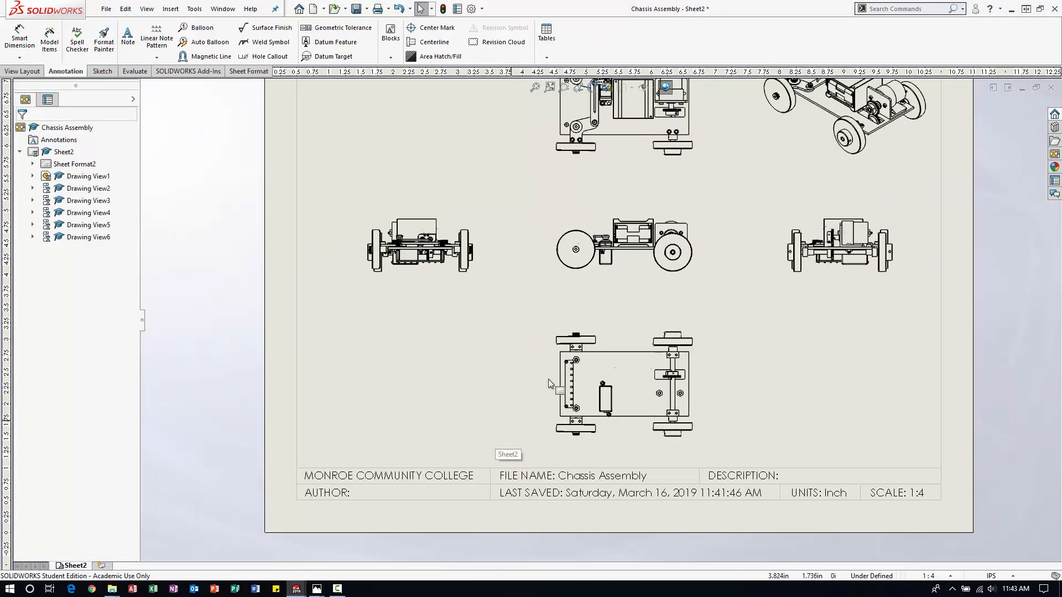
{"action": "scroll", "coordinate": [713, 238], "scroll_direction": "down", "scroll_amount": 3}
{"action": "scroll", "coordinate": [542, 440], "scroll_direction": "down", "scroll_amount": 1}
{"action": "scroll", "coordinate": [524, 455], "scroll_direction": "down", "scroll_amount": 1}
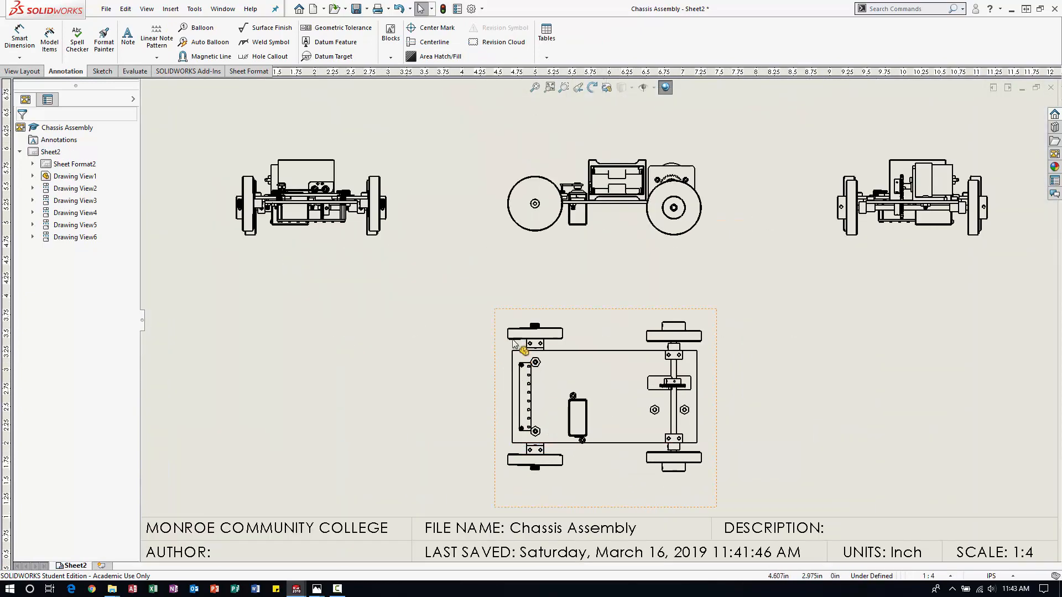
{"action": "scroll", "coordinate": [608, 271], "scroll_direction": "up", "scroll_amount": 5}
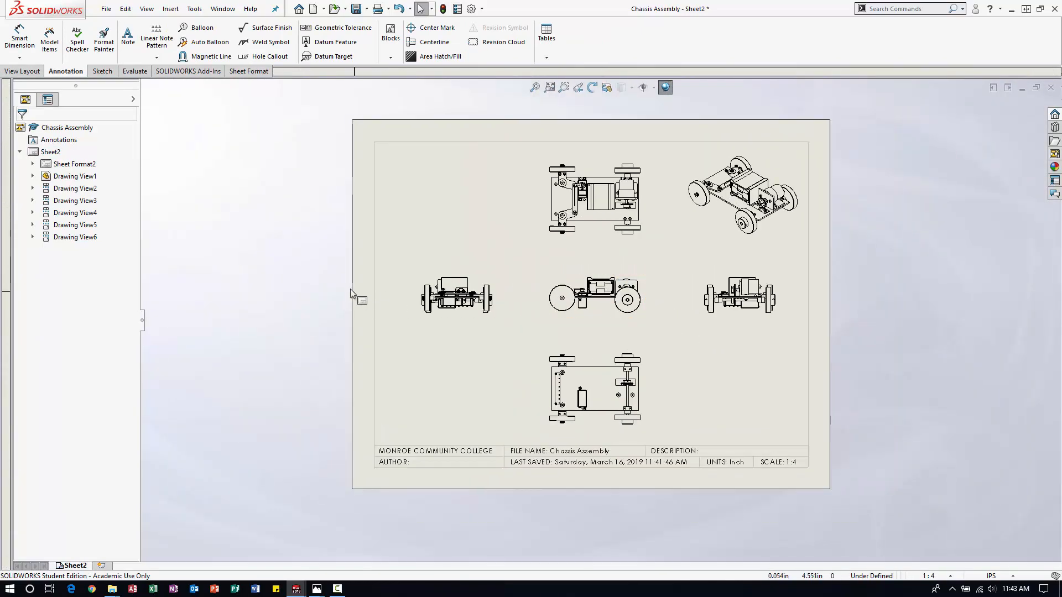
{"action": "scroll", "coordinate": [410, 268], "scroll_direction": "down", "scroll_amount": 2}
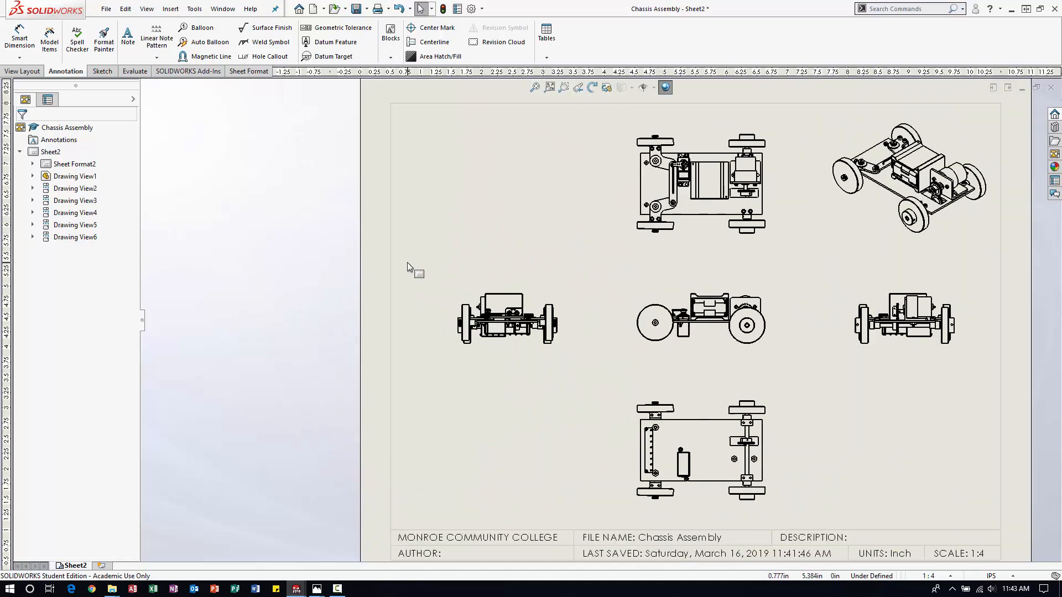
{"action": "scroll", "coordinate": [545, 272], "scroll_direction": "up", "scroll_amount": 3}
{"action": "scroll", "coordinate": [682, 309], "scroll_direction": "down", "scroll_amount": 2}
{"action": "scroll", "coordinate": [686, 310], "scroll_direction": "down", "scroll_amount": 1}
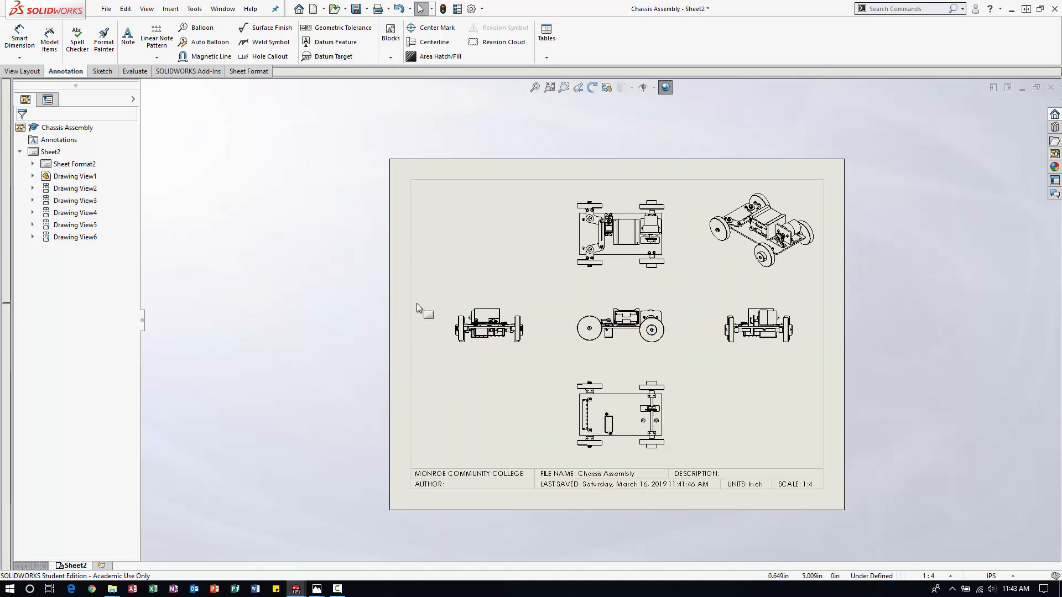
{"action": "left_click", "coordinate": [726, 471]}
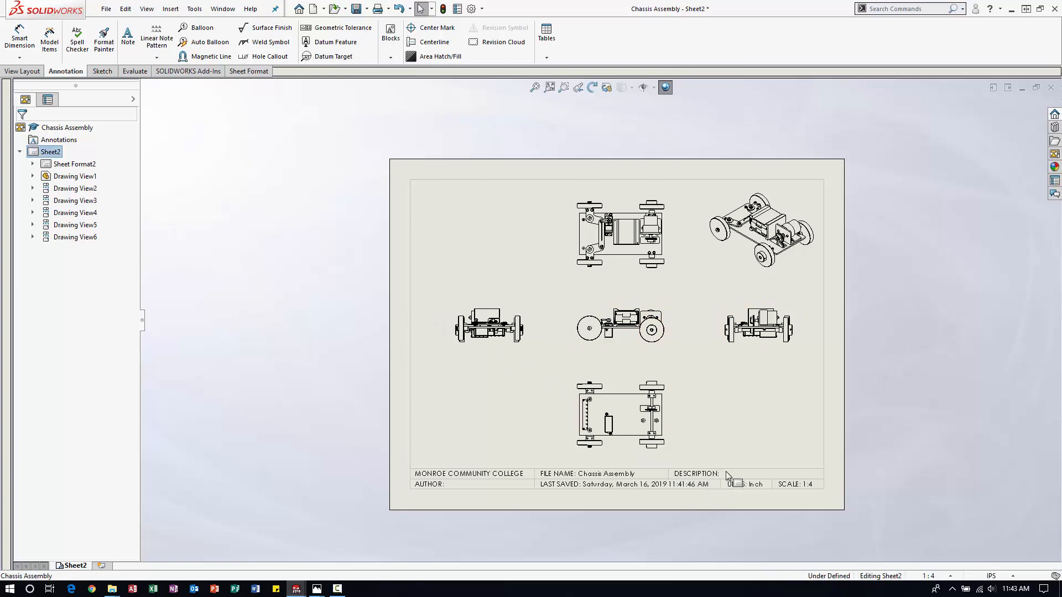
{"action": "scroll", "coordinate": [704, 450], "scroll_direction": "down", "scroll_amount": 3}
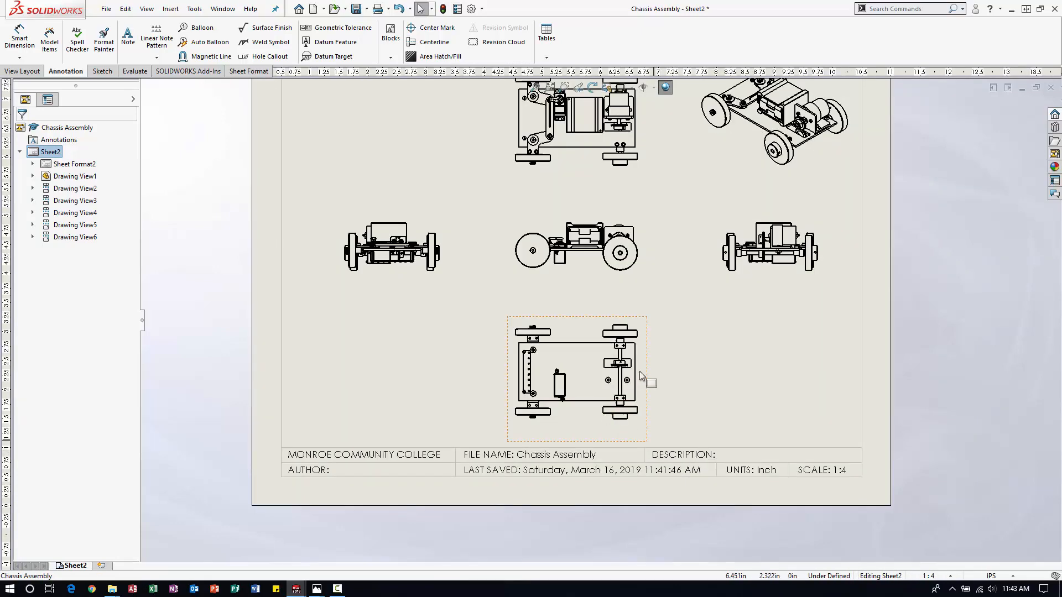
Switch to the chassis assembly model and enter the author's name in its file summary information.
{"action": "mouse_move", "coordinate": [299, 591]}
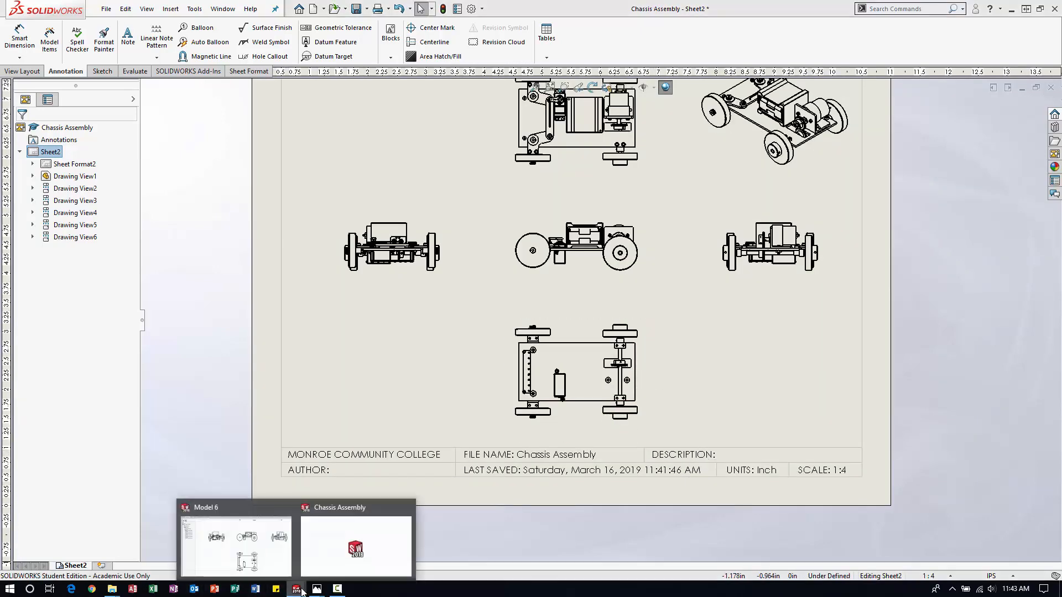
{"action": "left_click", "coordinate": [365, 543]}
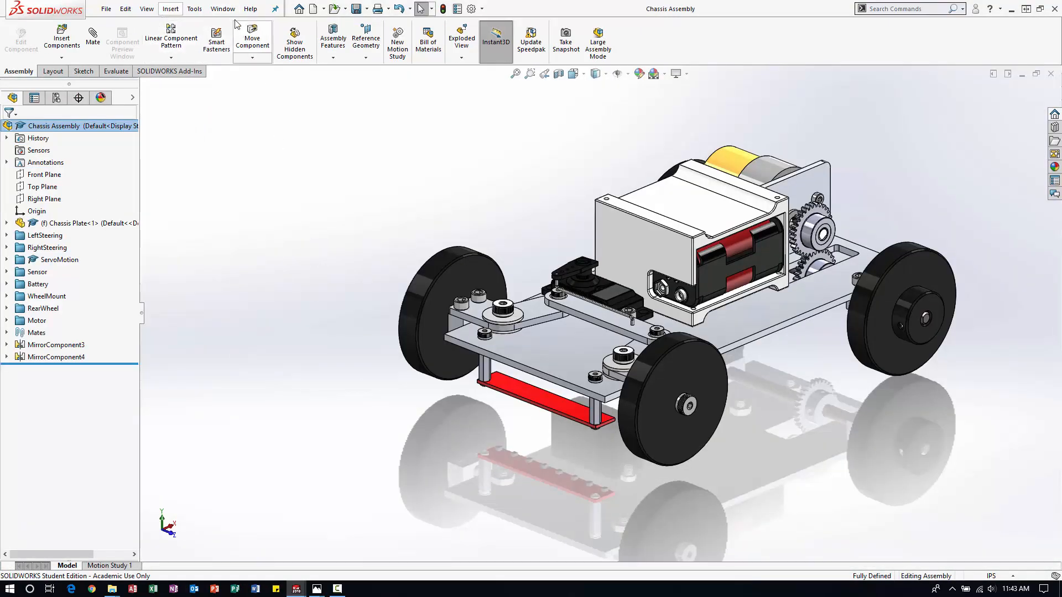
{"action": "left_click", "coordinate": [105, 9]}
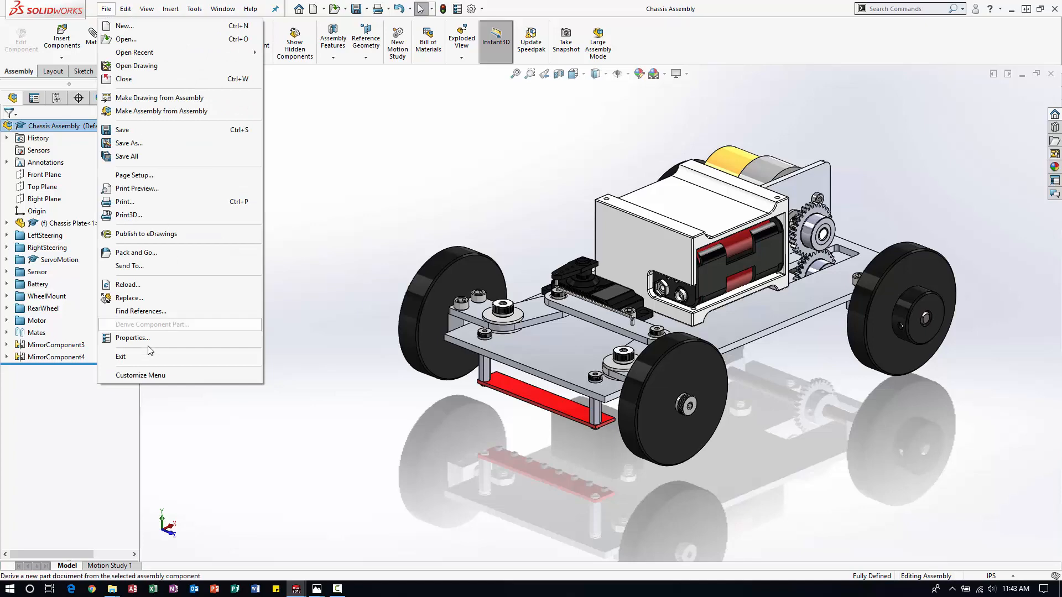
{"action": "left_click", "coordinate": [138, 326]}
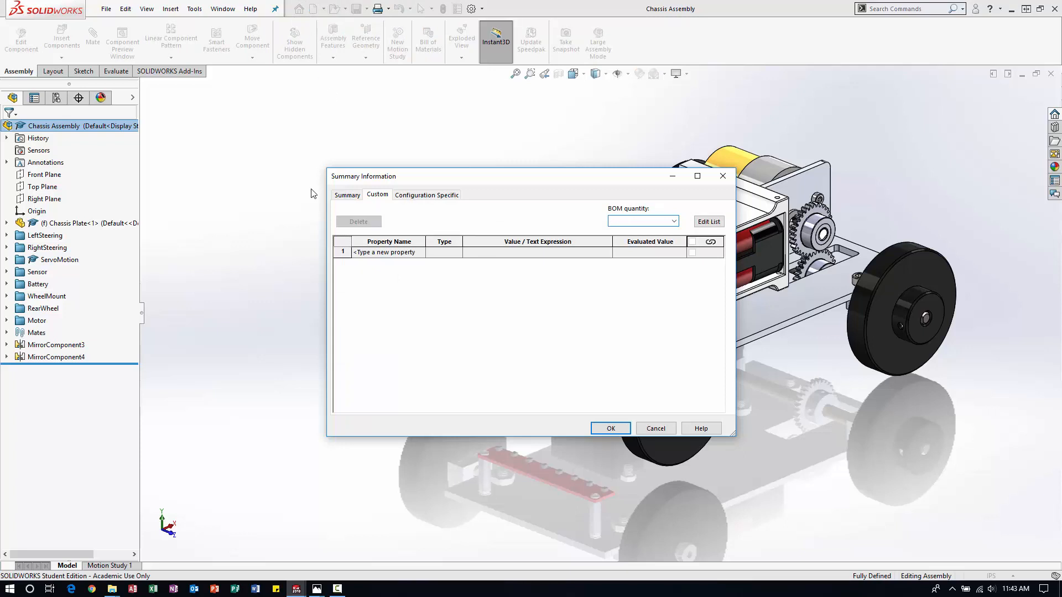
{"action": "left_click", "coordinate": [337, 197]}
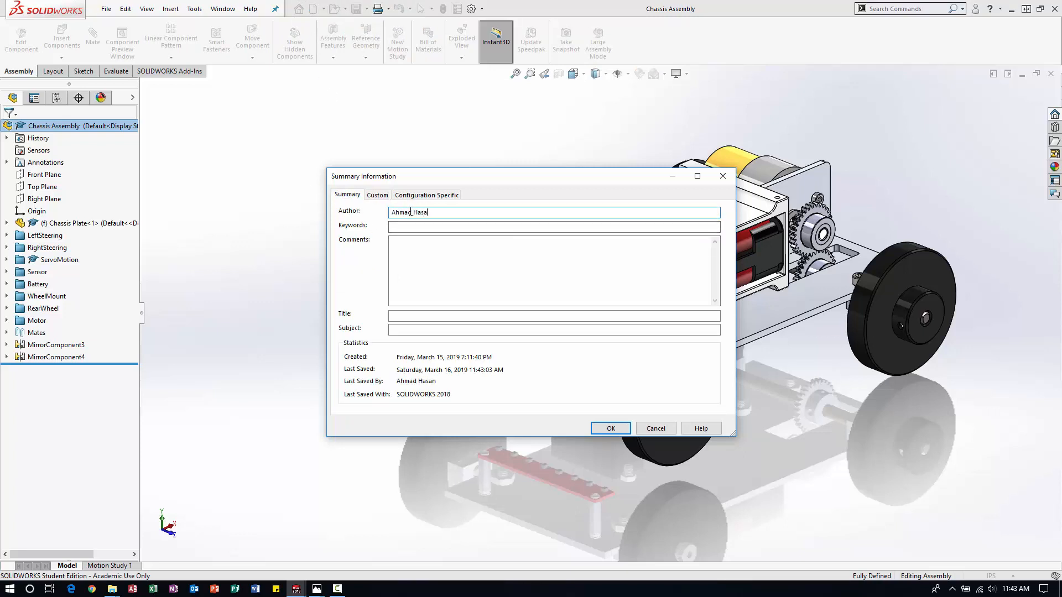
Add a custom Description property with the value "Main Assembly" to the assembly's file properties.
{"action": "left_click", "coordinate": [384, 197]}
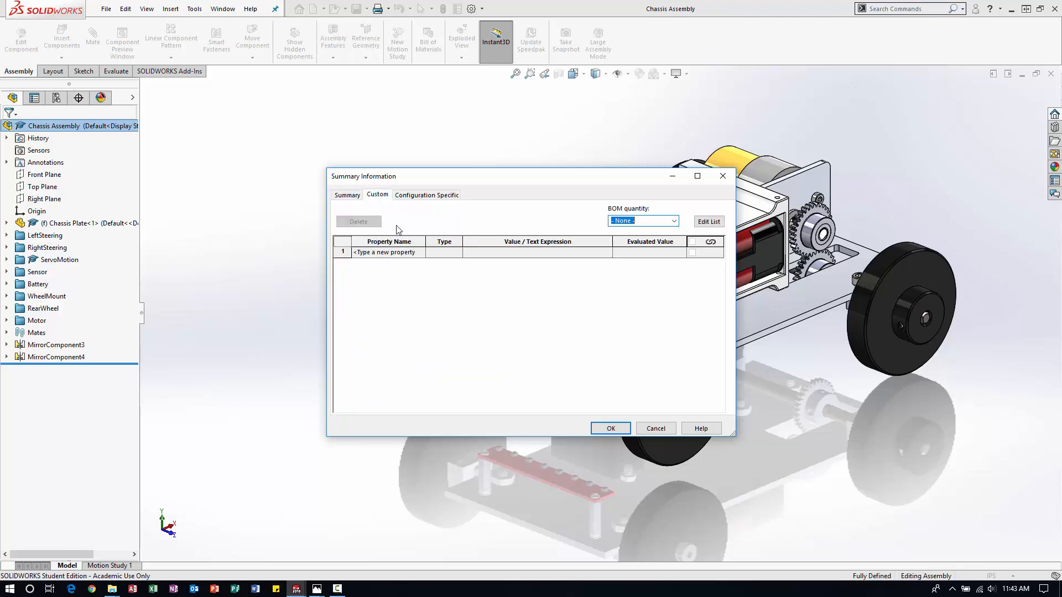
{"action": "left_click", "coordinate": [421, 253]}
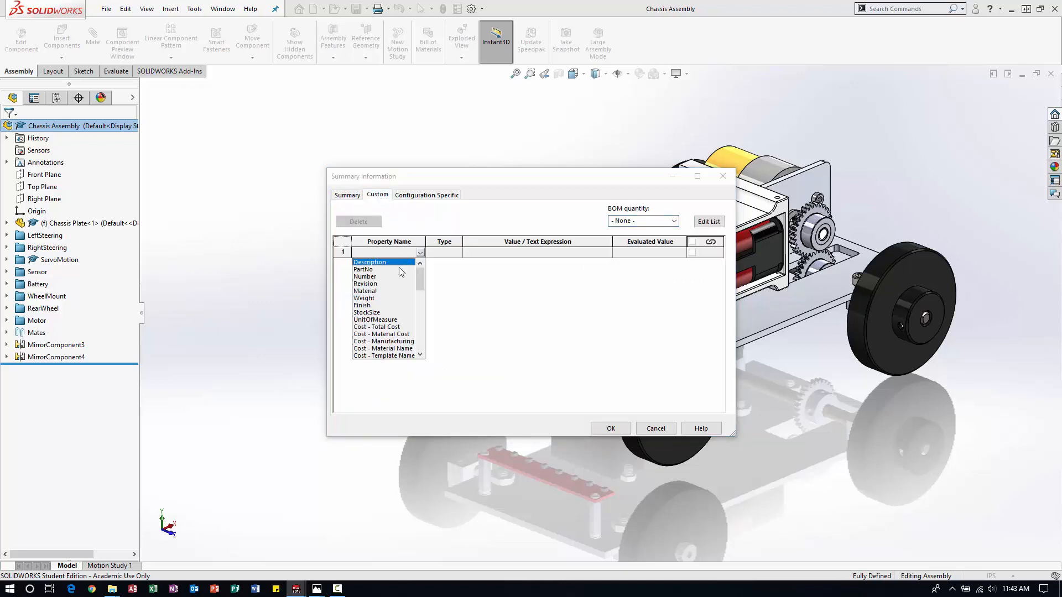
{"action": "left_click", "coordinate": [399, 262]}
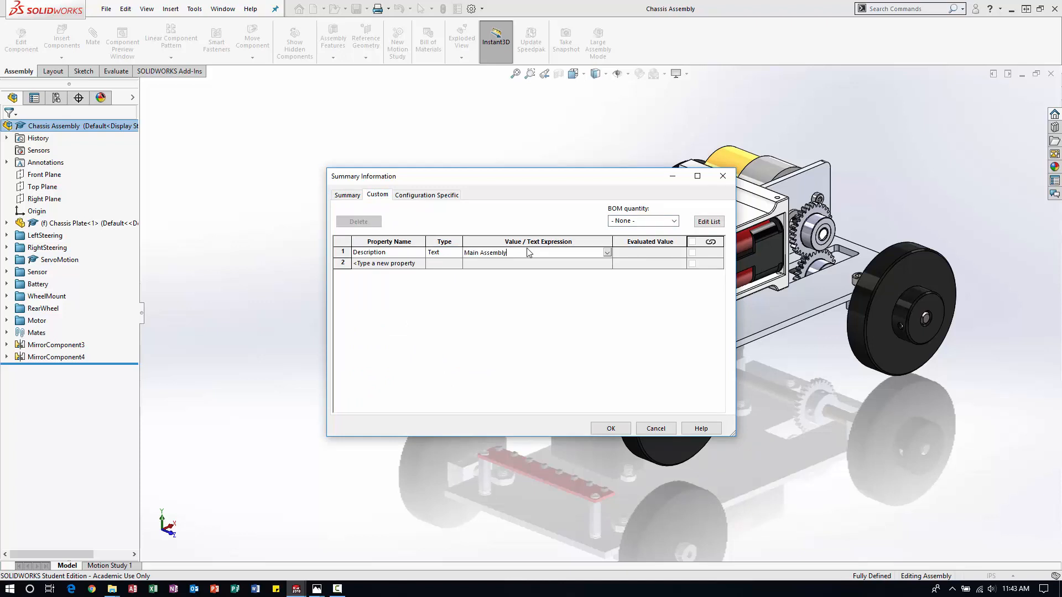
{"action": "left_click", "coordinate": [611, 428]}
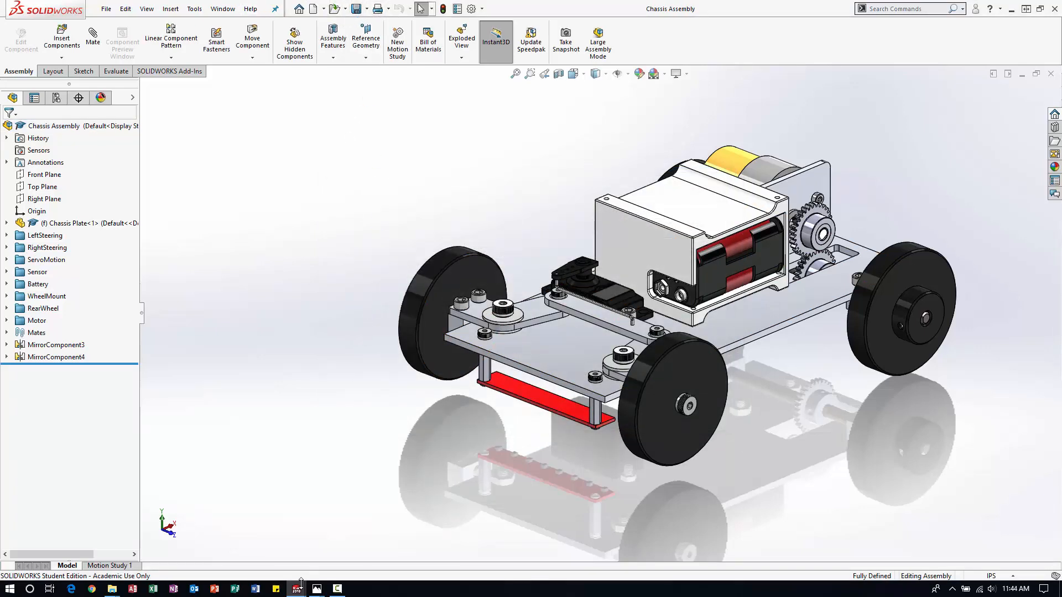
Return to the drawing sheet and examine the author and description fields in the title block.
{"action": "mouse_move", "coordinate": [296, 593]}
{"action": "left_click", "coordinate": [233, 534]}
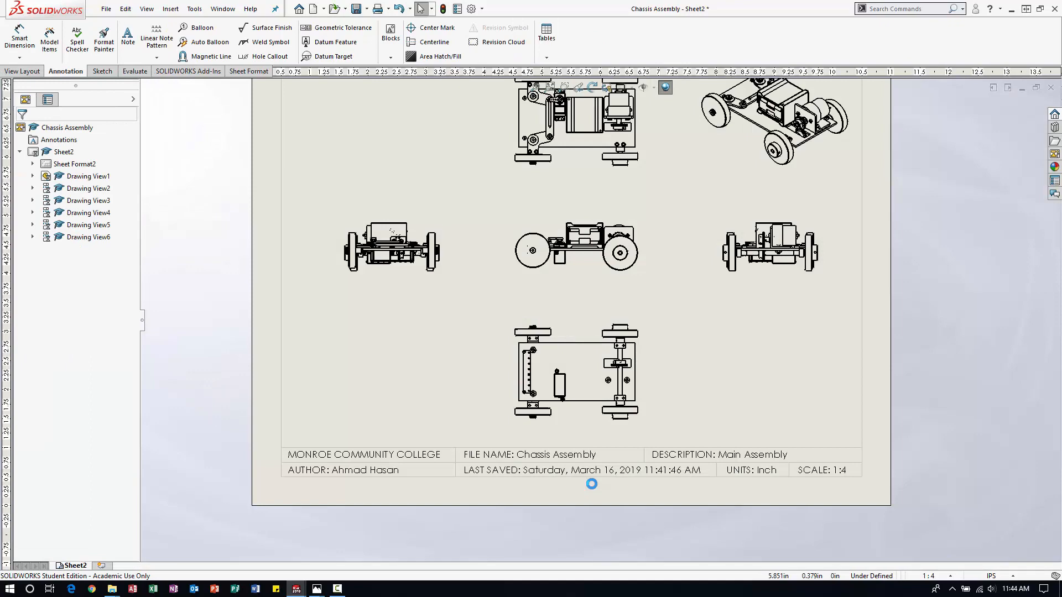
{"action": "scroll", "coordinate": [610, 338], "scroll_direction": "up", "scroll_amount": 3}
{"action": "scroll", "coordinate": [554, 302], "scroll_direction": "down", "scroll_amount": 2}
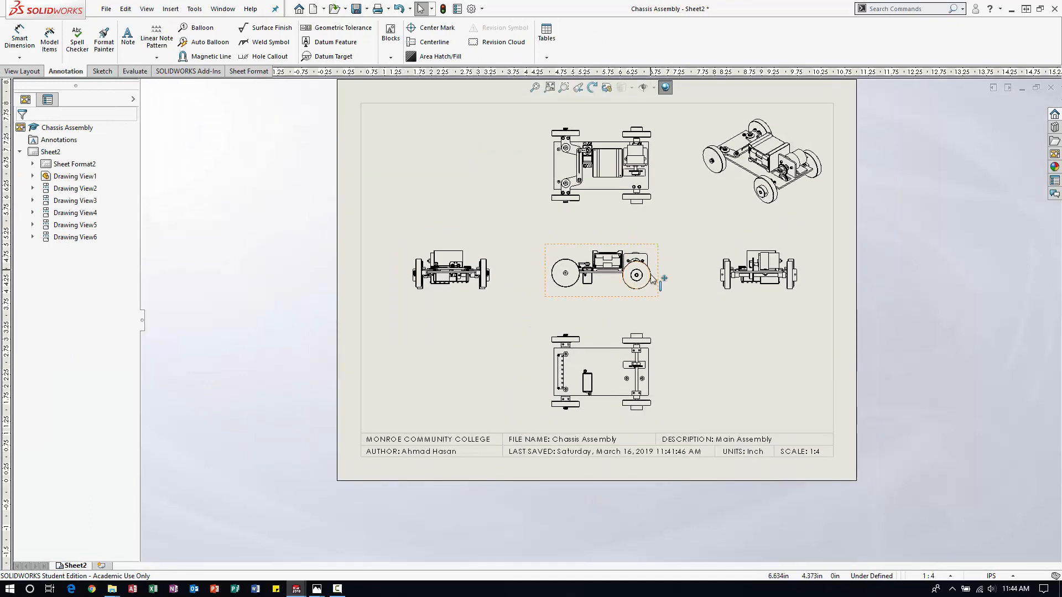
{"action": "scroll", "coordinate": [651, 275], "scroll_direction": "up", "scroll_amount": 2}
{"action": "scroll", "coordinate": [625, 267], "scroll_direction": "down", "scroll_amount": 2}
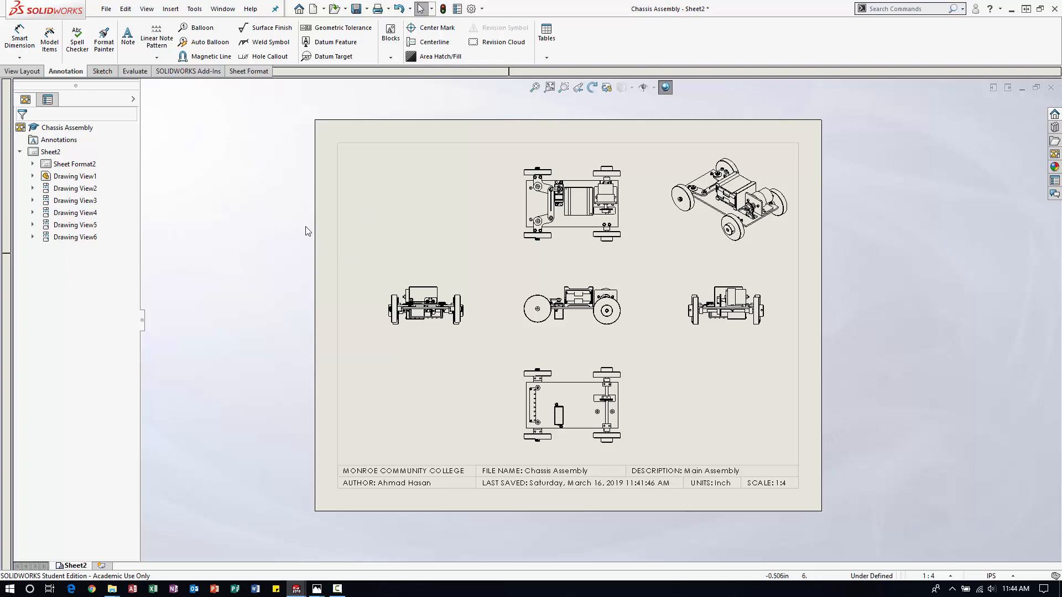
Set the isometric view's display style to shaded with edges and shift the view slightly inward from the sheet border.
{"action": "left_click", "coordinate": [685, 252]}
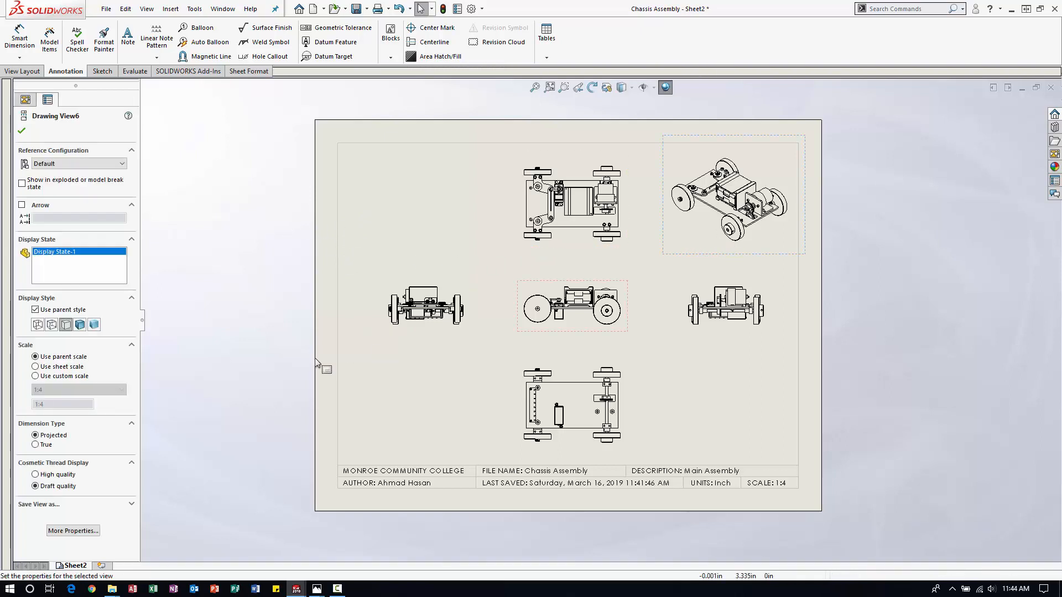
{"action": "left_click", "coordinate": [80, 325]}
{"action": "left_click", "coordinate": [849, 286]}
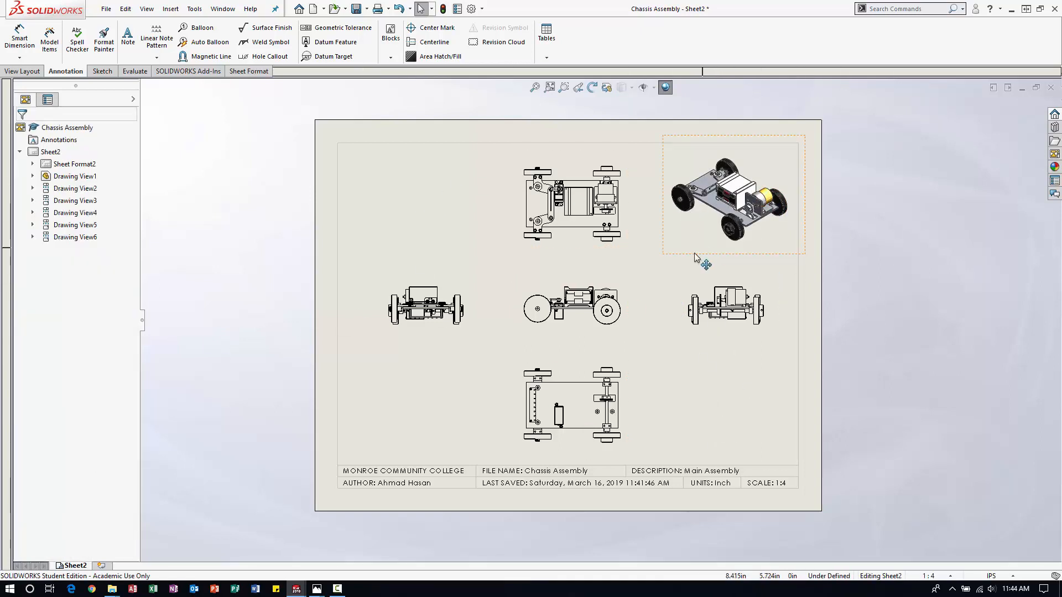
{"action": "left_click_drag", "start_coordinate": [697, 260], "coordinate": [686, 259]}
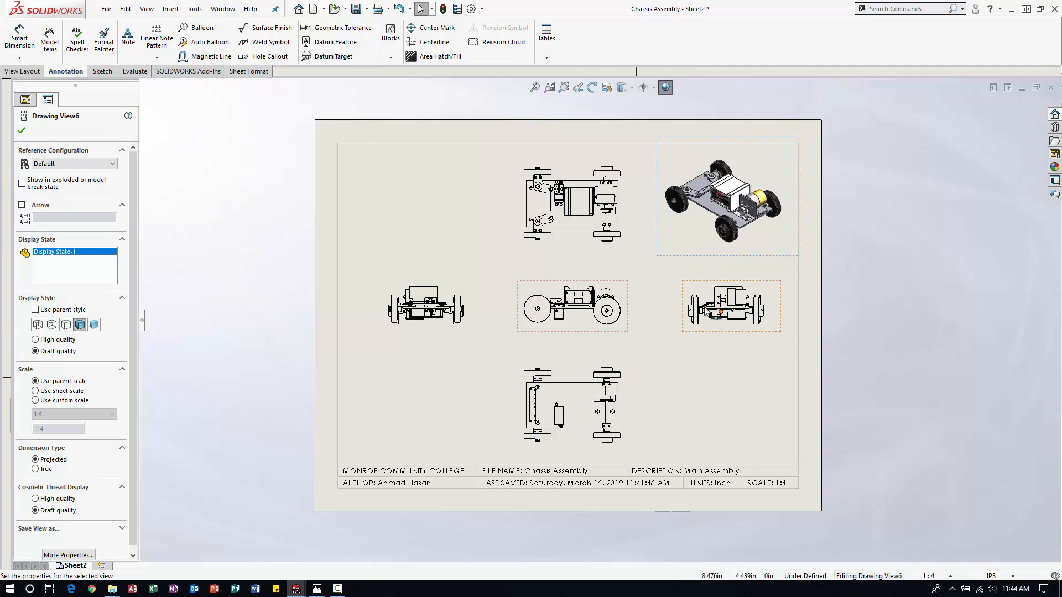
Set the display style of the top, front, bottom and both side views together to shaded with edges.
{"action": "left_click", "coordinate": [580, 247]}
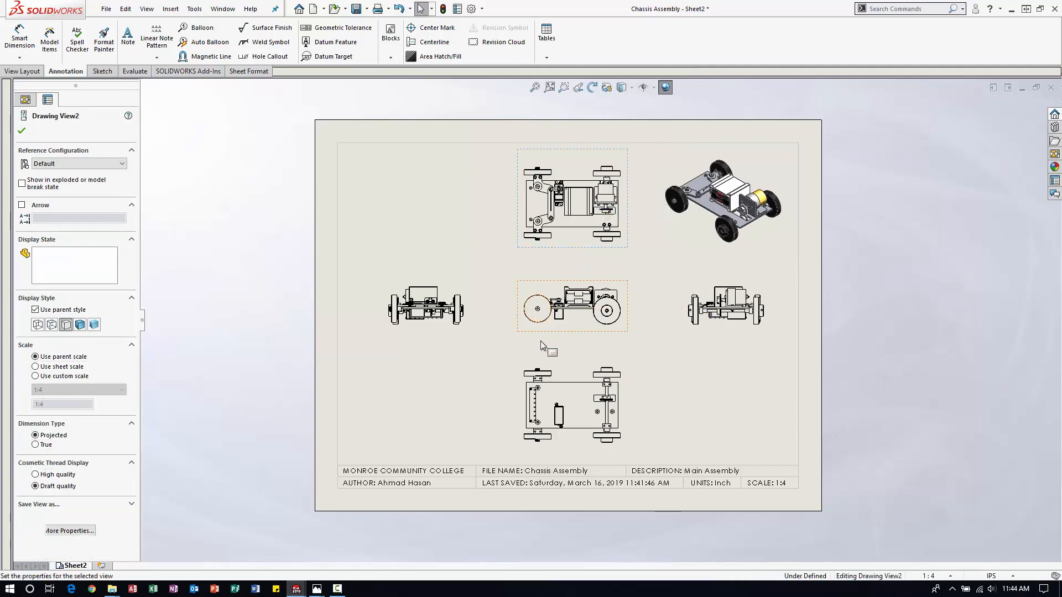
{"action": "left_click", "coordinate": [558, 332], "text": "ctrl"}
{"action": "left_click", "coordinate": [567, 373], "text": "ctrl"}
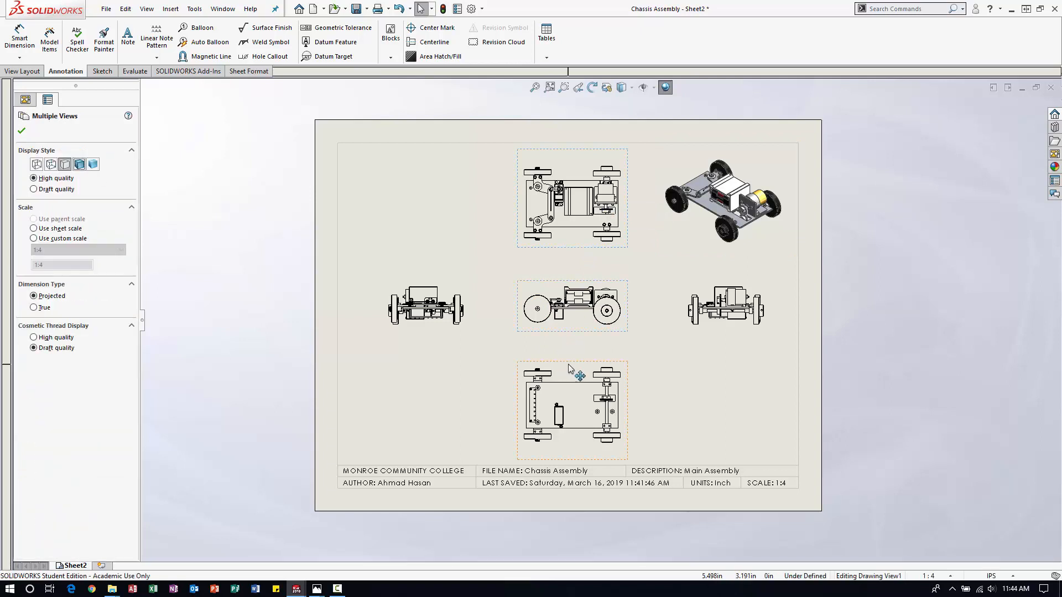
{"action": "left_click", "coordinate": [688, 313], "text": "ctrl"}
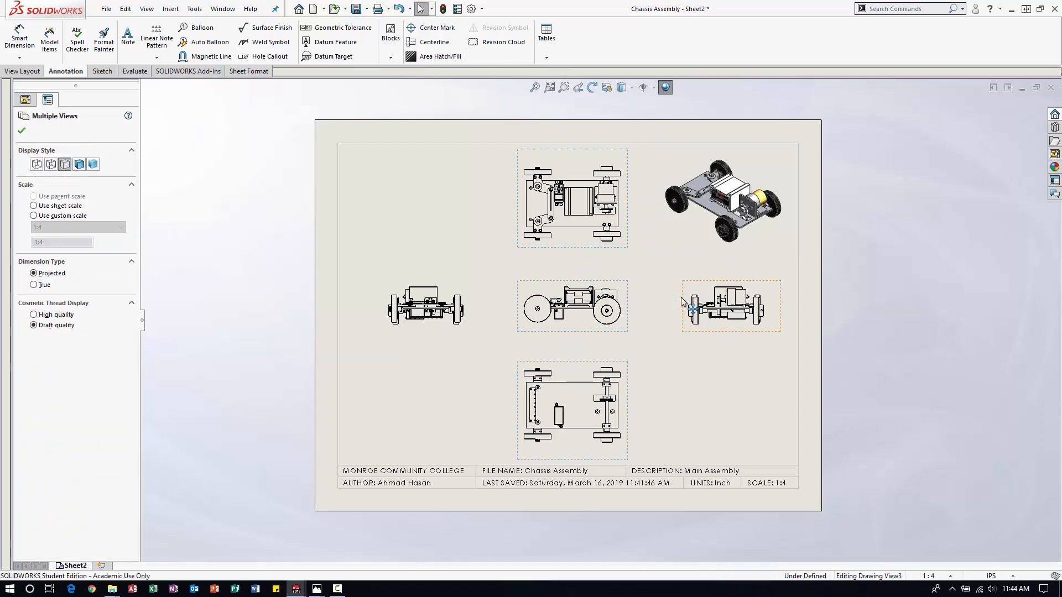
{"action": "left_click", "coordinate": [470, 307], "text": "ctrl"}
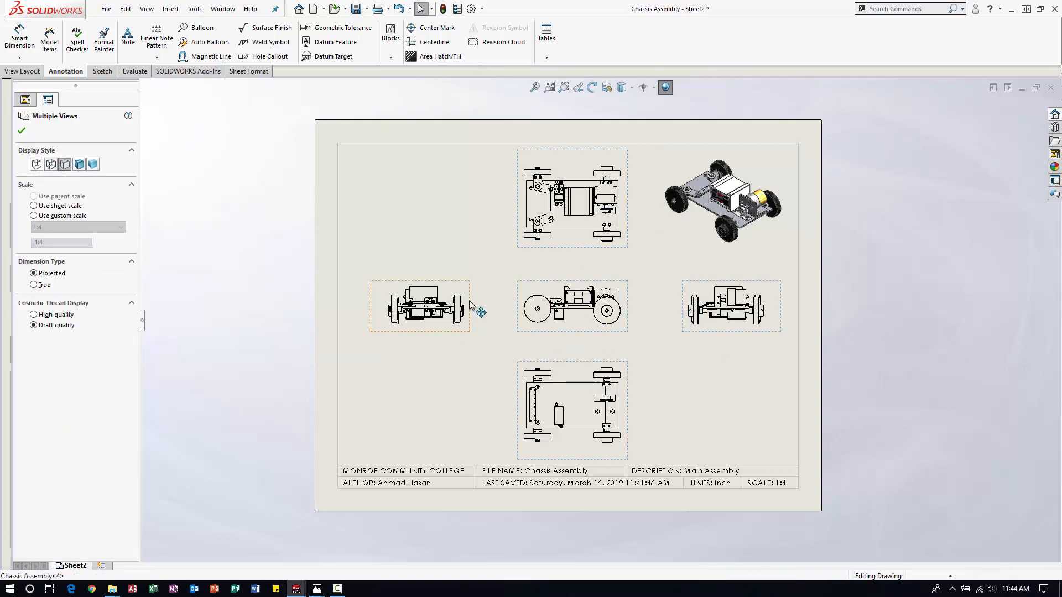
{"action": "left_click", "coordinate": [78, 164]}
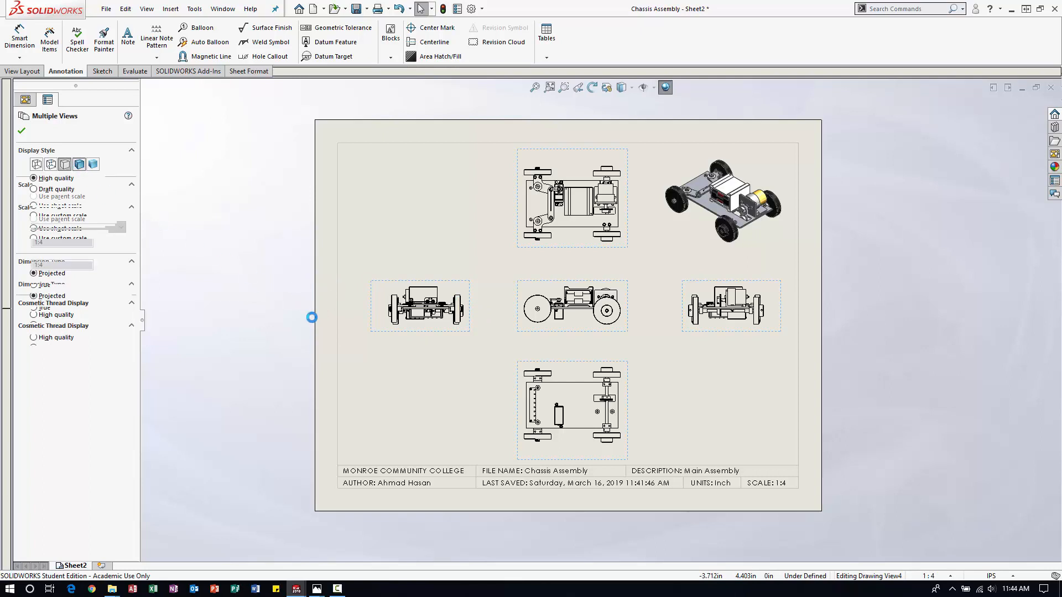
{"action": "left_click", "coordinate": [729, 423]}
{"action": "left_click", "coordinate": [411, 324]}
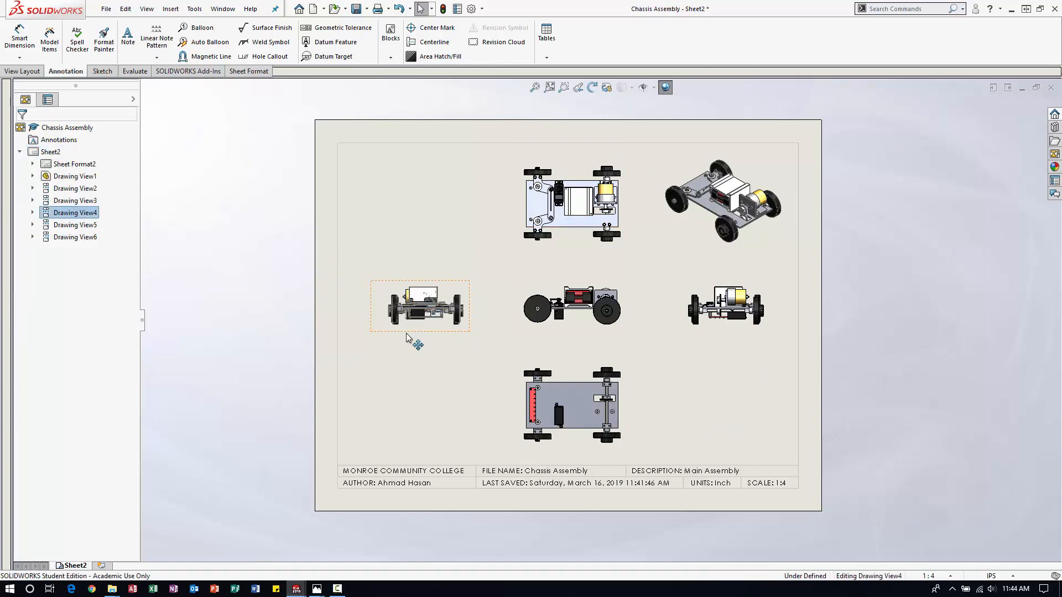
{"action": "left_click", "coordinate": [294, 207]}
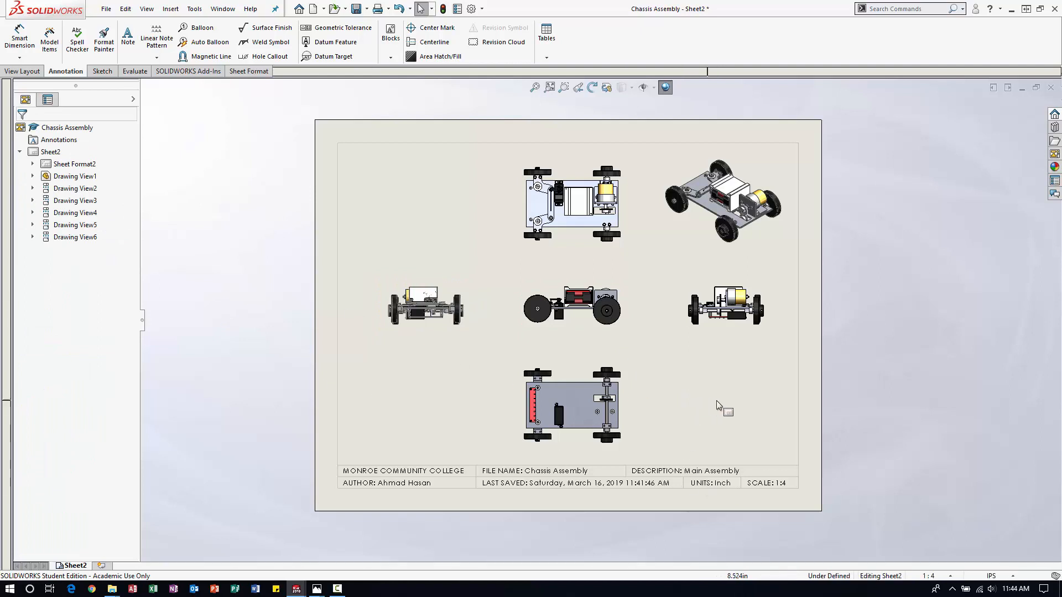
Change the sheet scale to 1:3 in the sheet properties, without picking a new sheet format.
{"action": "right_click", "coordinate": [730, 393]}
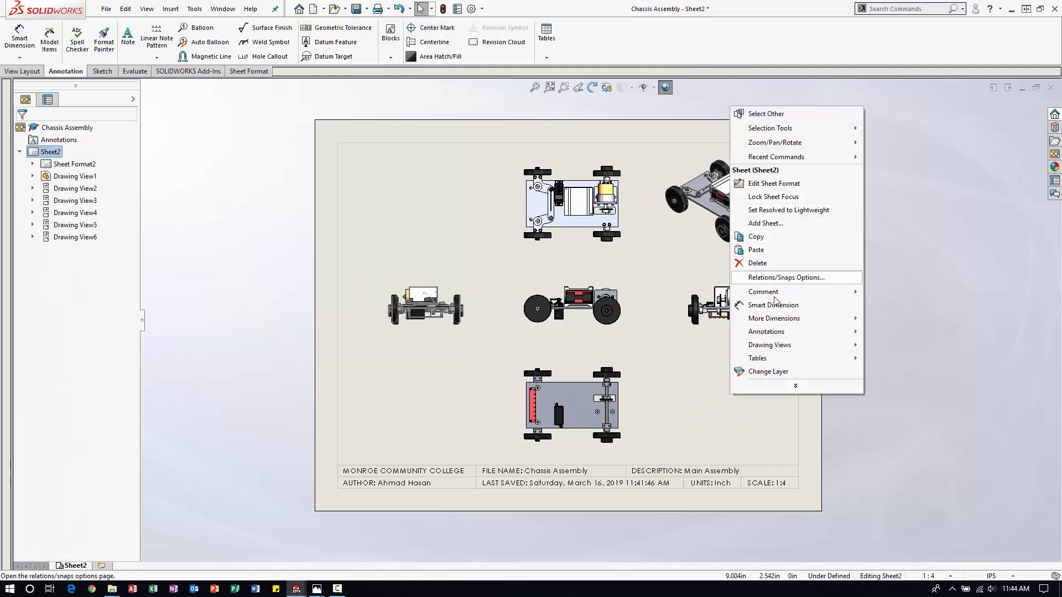
{"action": "left_click", "coordinate": [795, 385]}
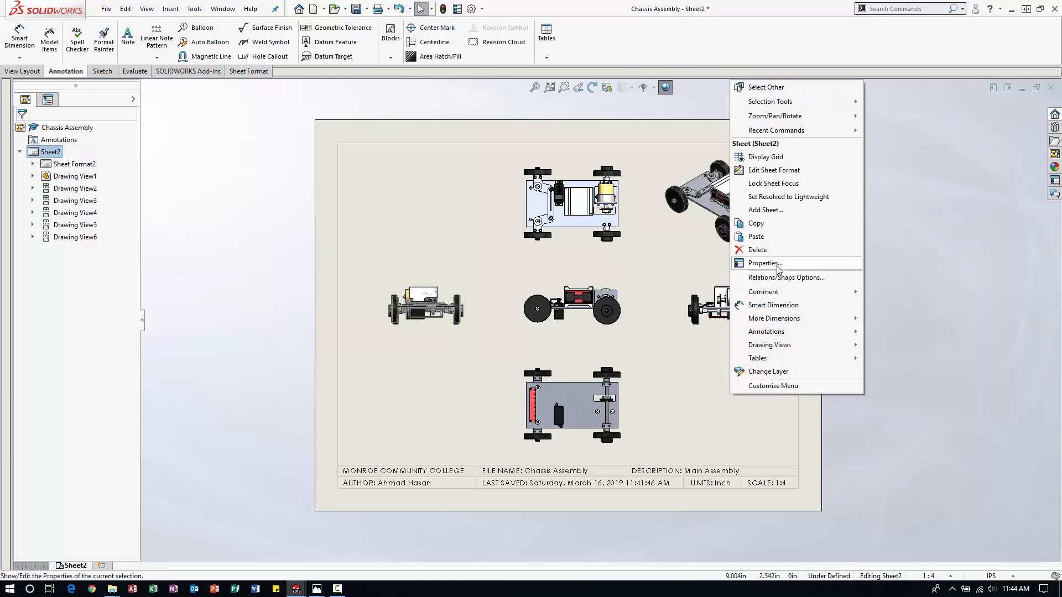
{"action": "left_click", "coordinate": [761, 262]}
{"action": "left_click", "coordinate": [460, 212]}
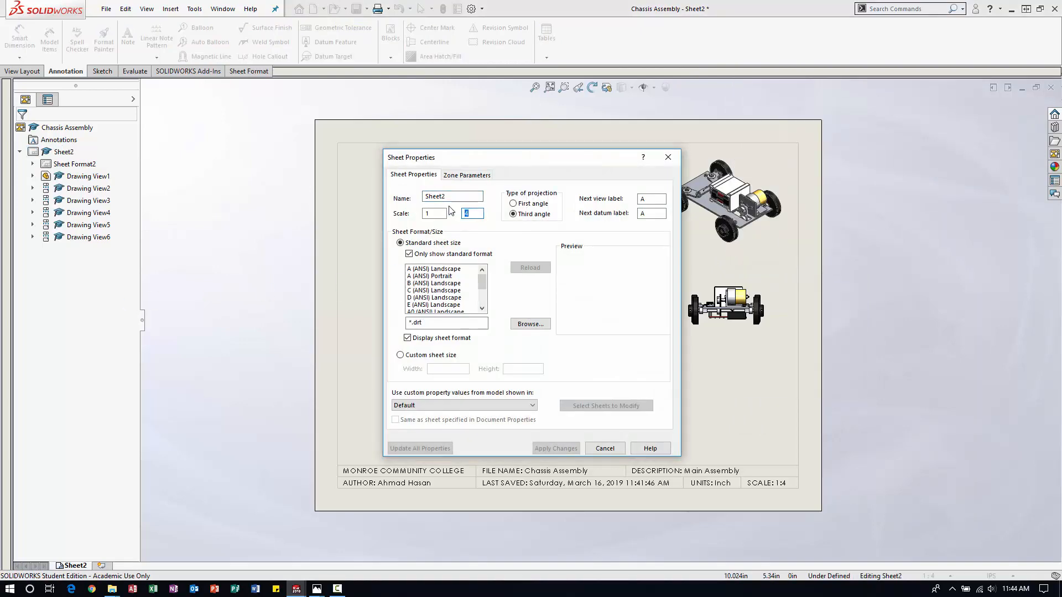
{"action": "type", "text": "3"}
{"action": "left_click", "coordinate": [549, 448]}
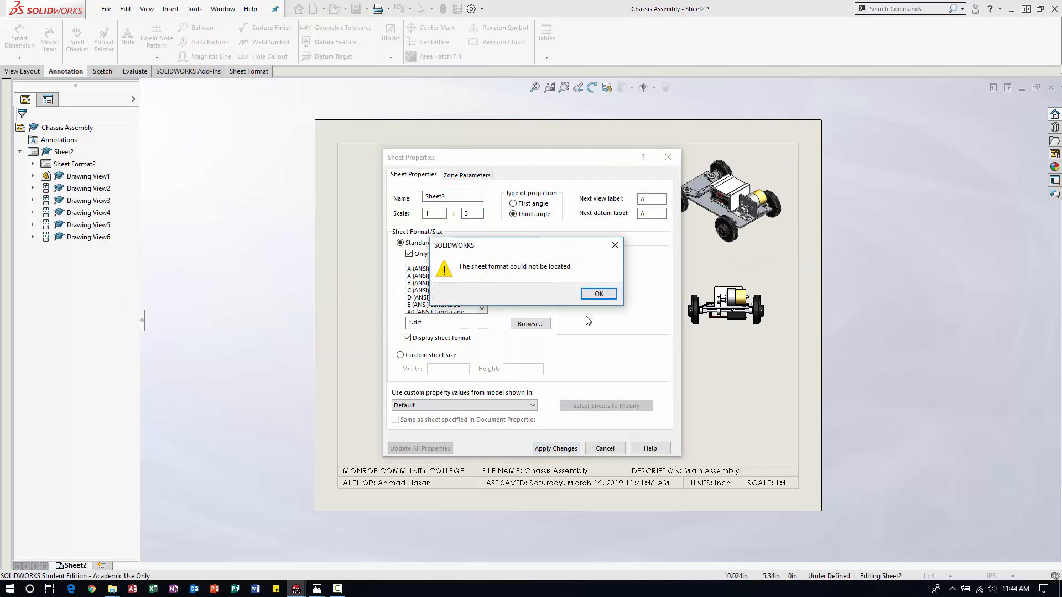
{"action": "left_click", "coordinate": [589, 299]}
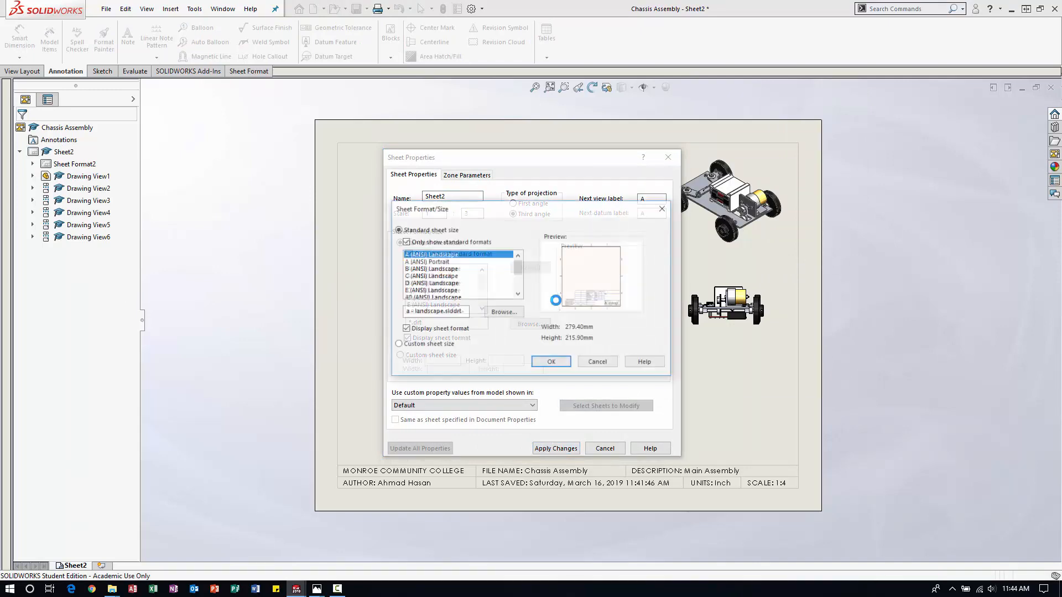
{"action": "left_click", "coordinate": [594, 362]}
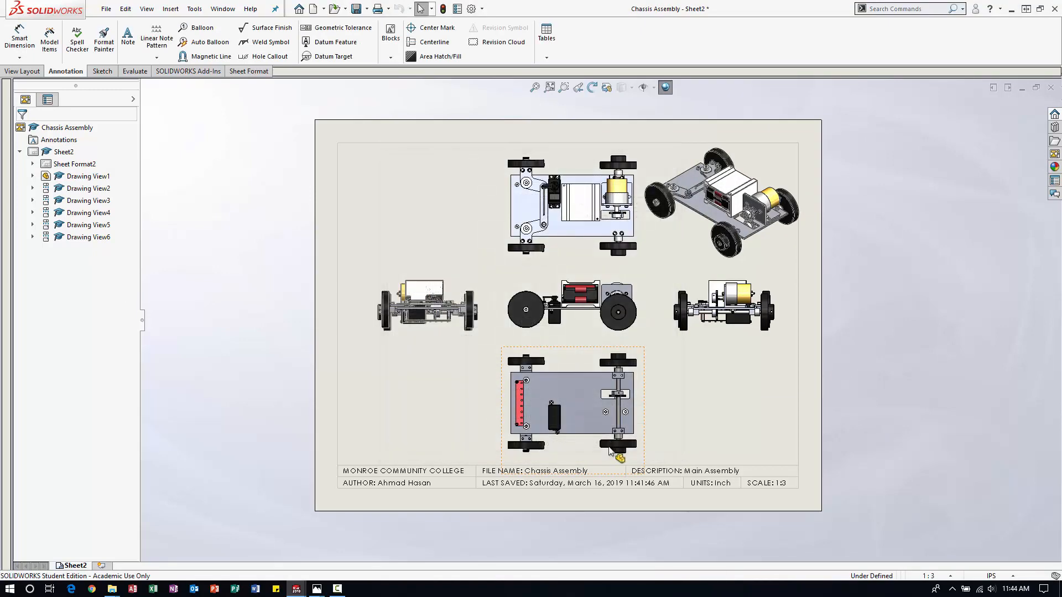
Move the leftmost side view and the front view, with its aligned top and bottom views, closer to the left sheet border.
{"action": "left_click", "coordinate": [573, 347]}
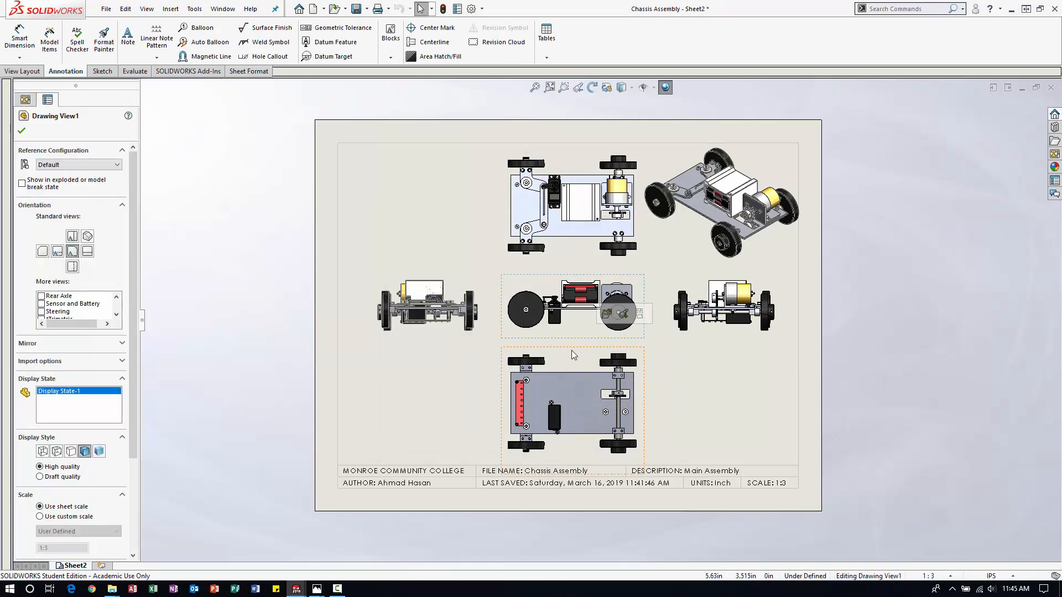
{"action": "left_click_drag", "start_coordinate": [569, 348], "coordinate": [568, 348]}
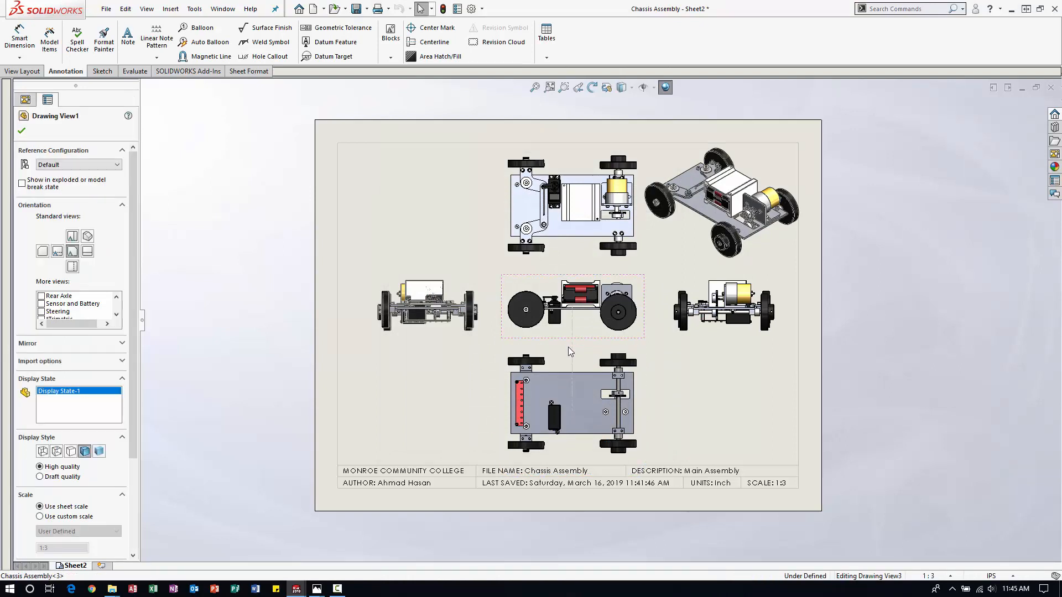
{"action": "left_click", "coordinate": [702, 374]}
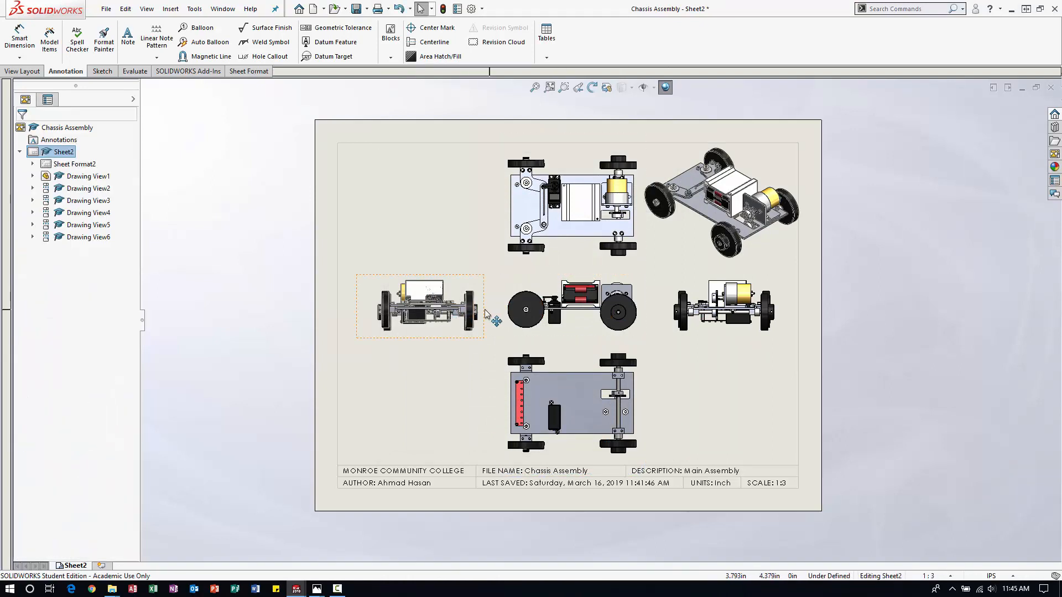
{"action": "mouse_move", "coordinate": [483, 313]}
{"action": "left_mouse_down"}
{"action": "mouse_move", "coordinate": [460, 313]}
{"action": "mouse_move", "coordinate": [499, 324]}
{"action": "mouse_move", "coordinate": [477, 323]}
{"action": "left_mouse_up"}
{"action": "left_click", "coordinate": [500, 347]}
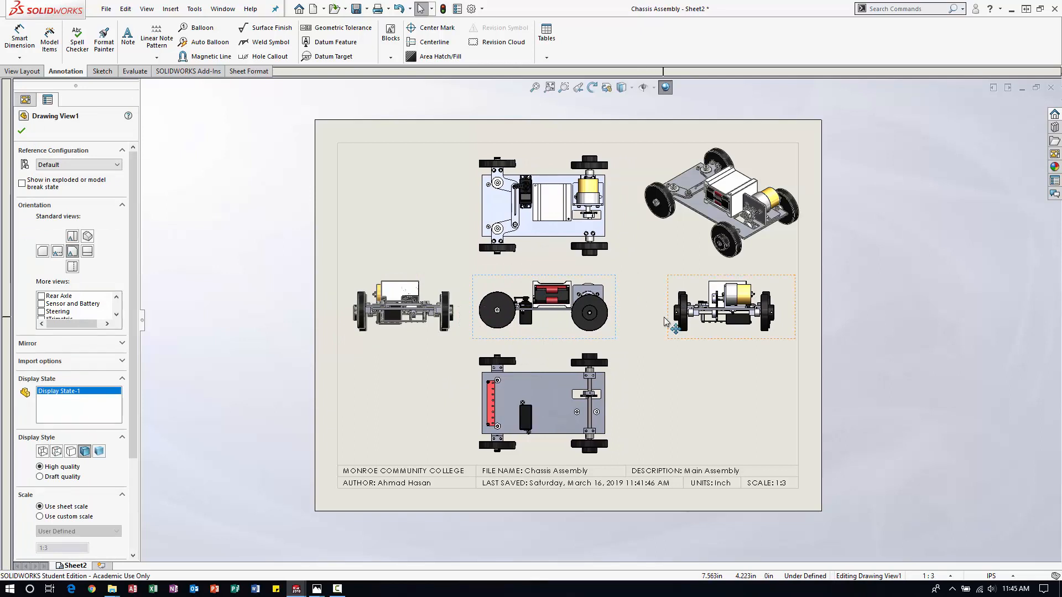
Shift the rightmost side view and the isometric view left to balance the spacing on the sheet.
{"action": "left_click_drag", "start_coordinate": [666, 321], "coordinate": [644, 321]}
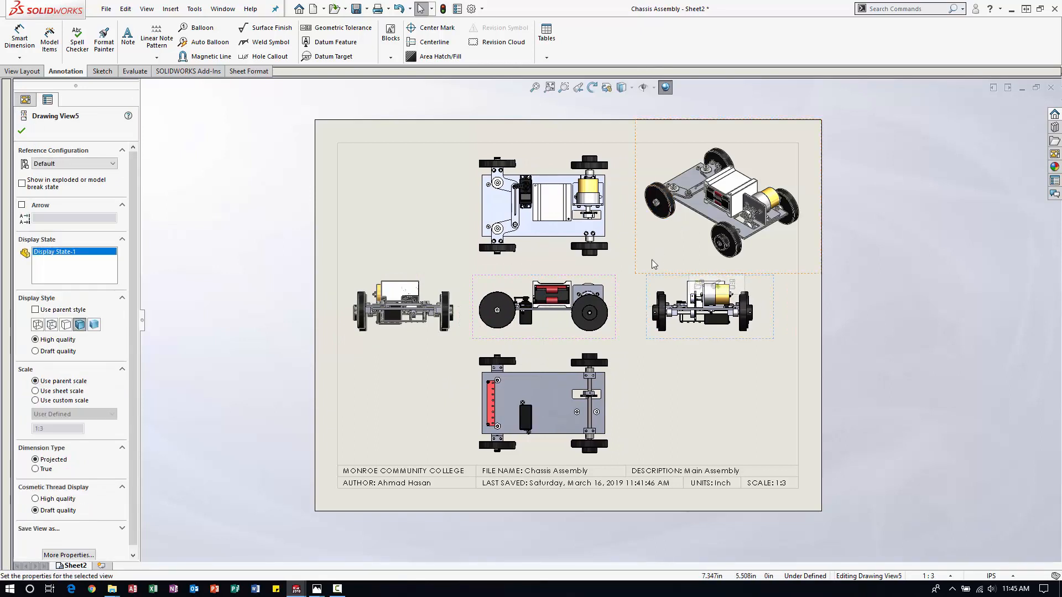
{"action": "left_click_drag", "start_coordinate": [638, 247], "coordinate": [626, 248]}
{"action": "left_click", "coordinate": [875, 327]}
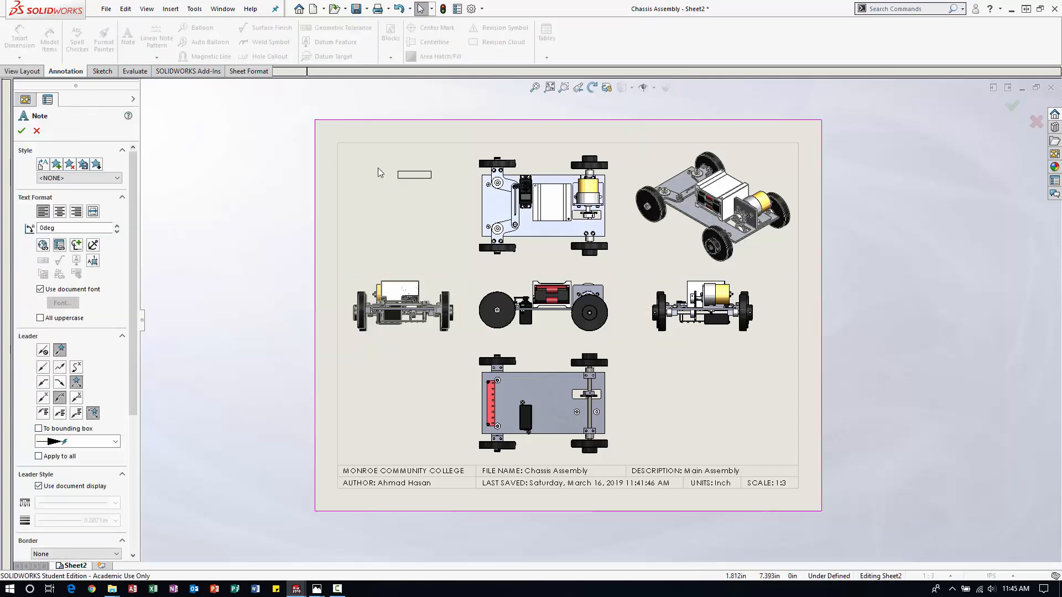
Place a note reading COLLAPSED in the empty upper-left corner of the sheet, above the left side view.
{"action": "left_click", "coordinate": [361, 168]}
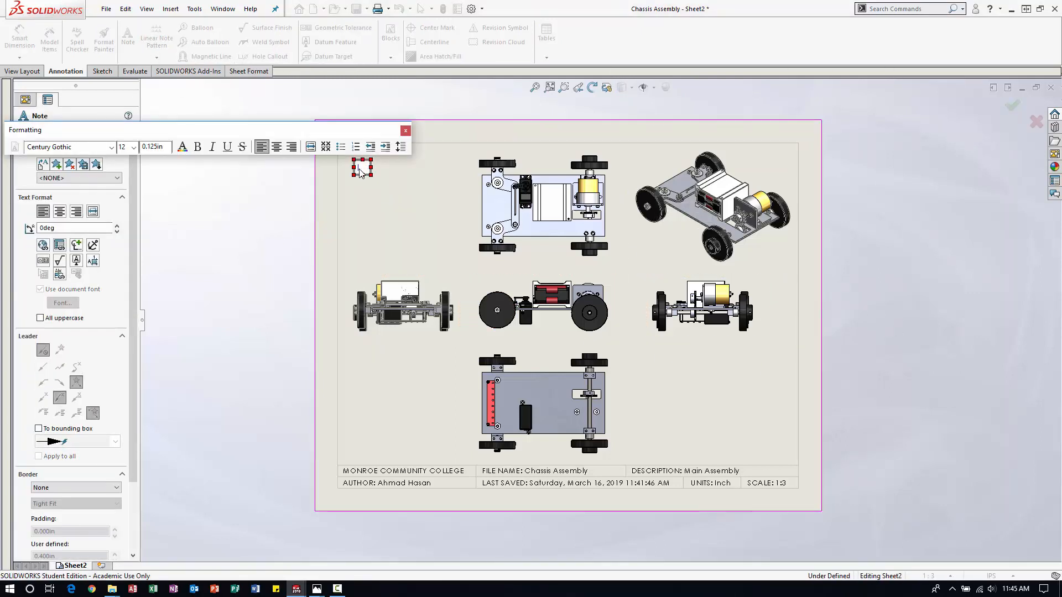
{"action": "type", "text": "COLLAPSED"}
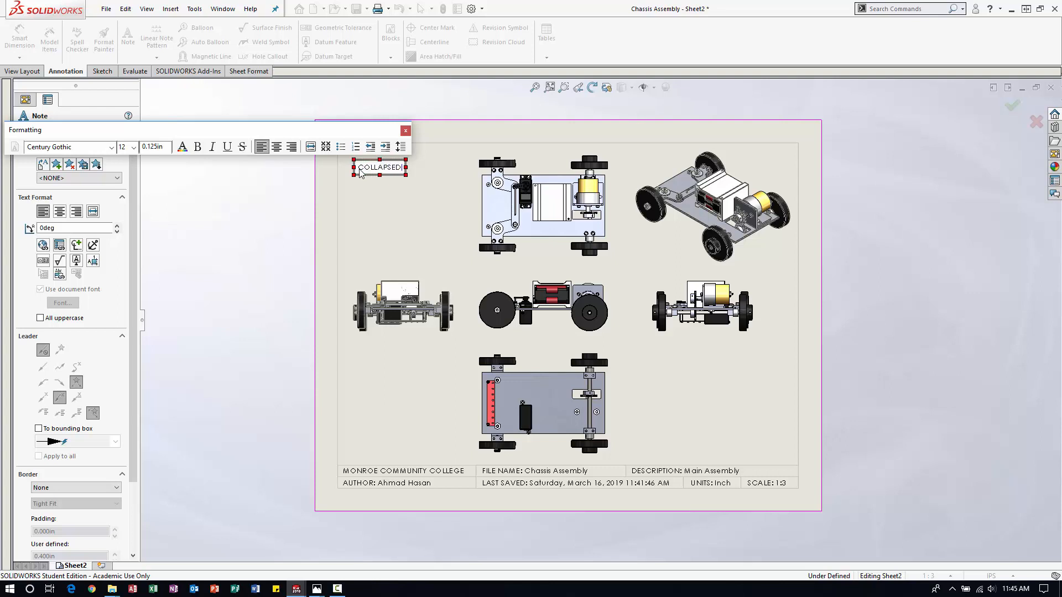
{"action": "left_click", "coordinate": [407, 199]}
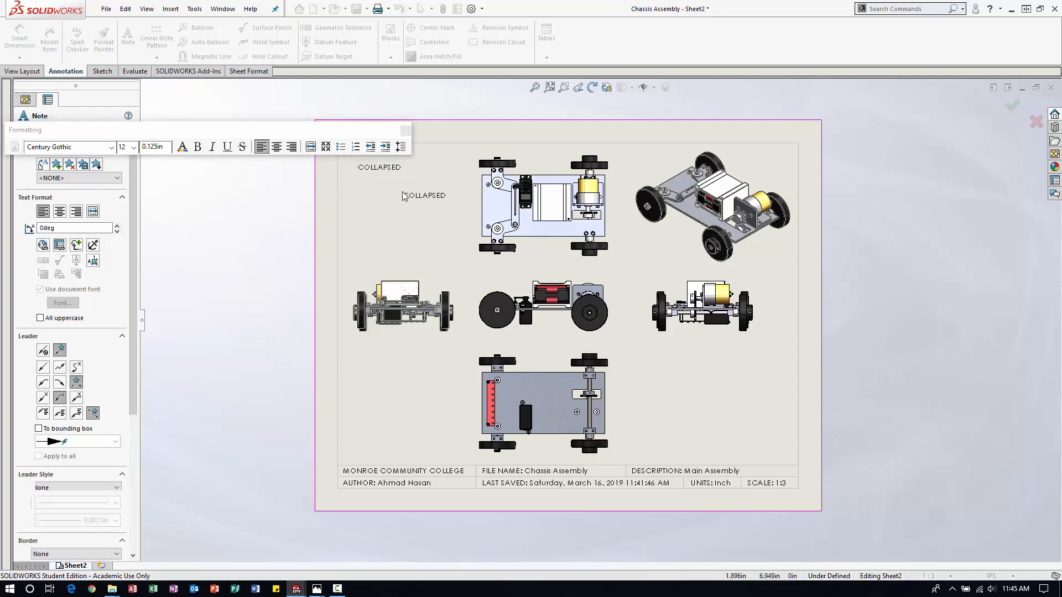
{"action": "key", "text": "Escape"}
Format the COLLAPSED note's text as bold with font size 18.
{"action": "double_click", "coordinate": [382, 168]}
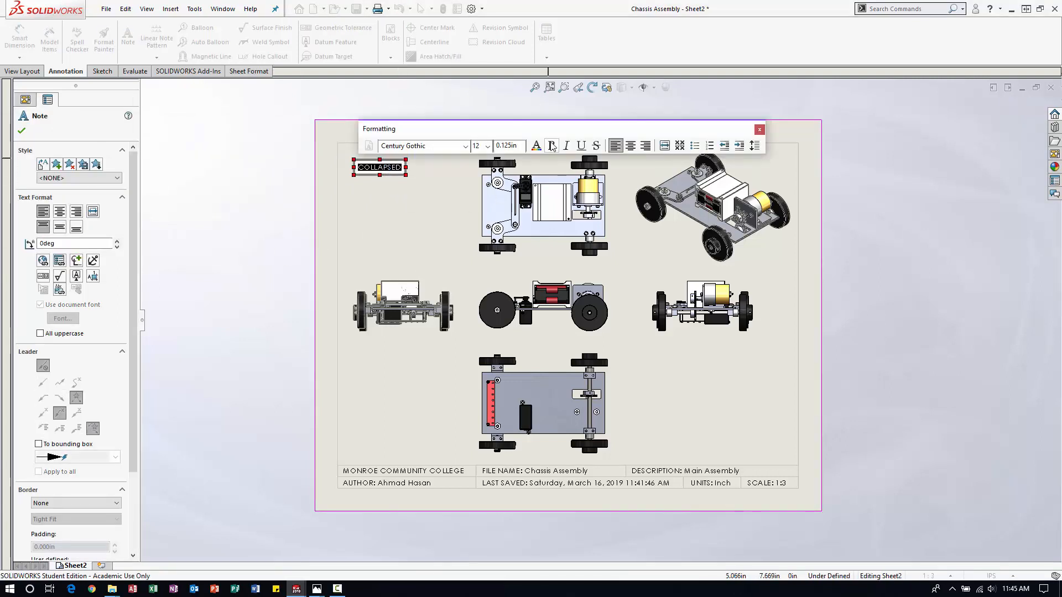
{"action": "key", "text": "ctrl+b"}
{"action": "left_click", "coordinate": [488, 146]}
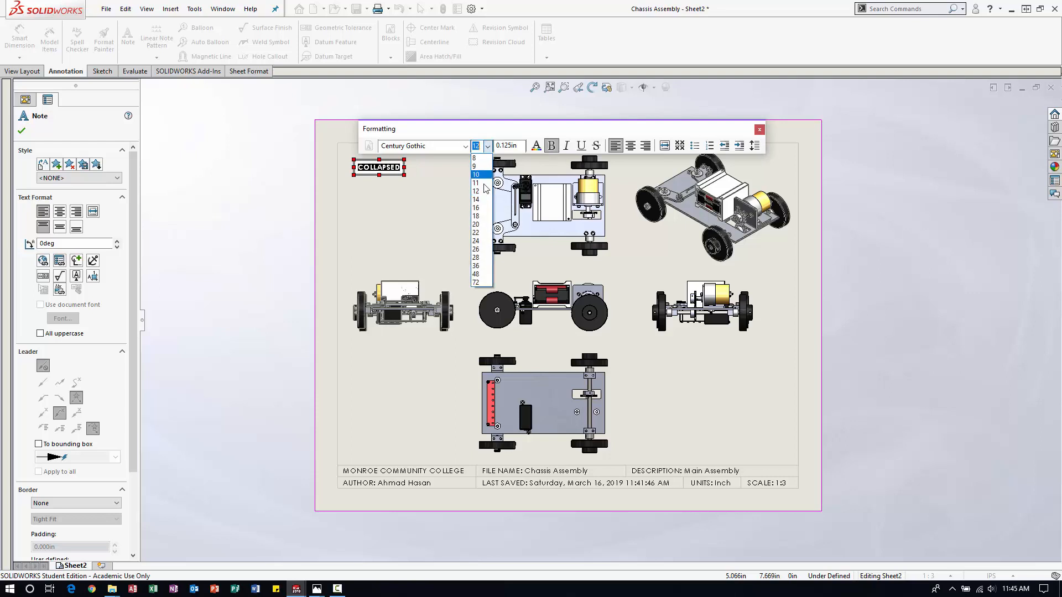
{"action": "left_click", "coordinate": [477, 215]}
{"action": "left_click", "coordinate": [417, 204]}
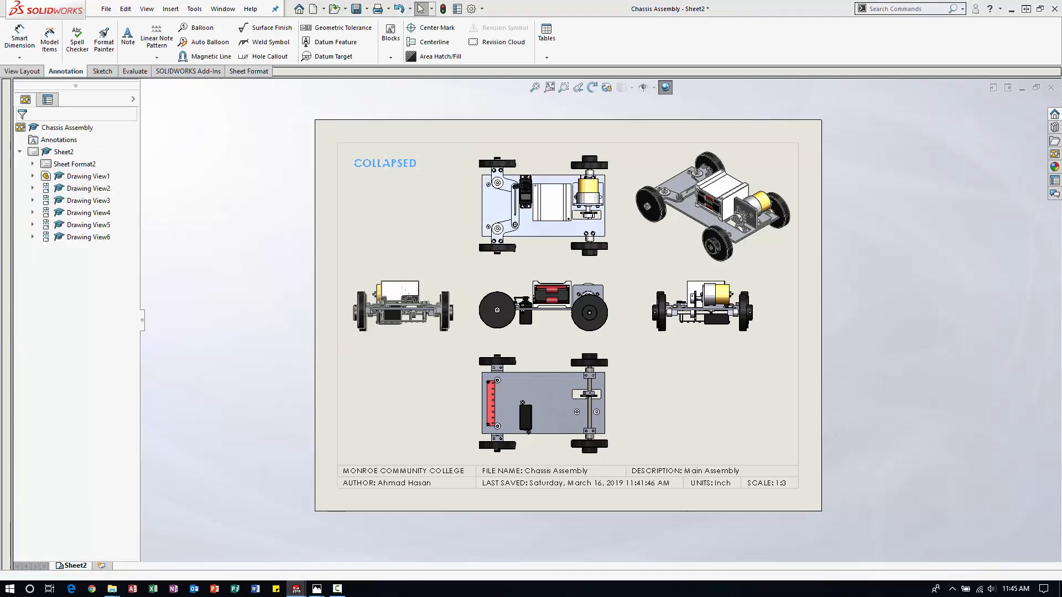
{"action": "left_click", "coordinate": [436, 195]}
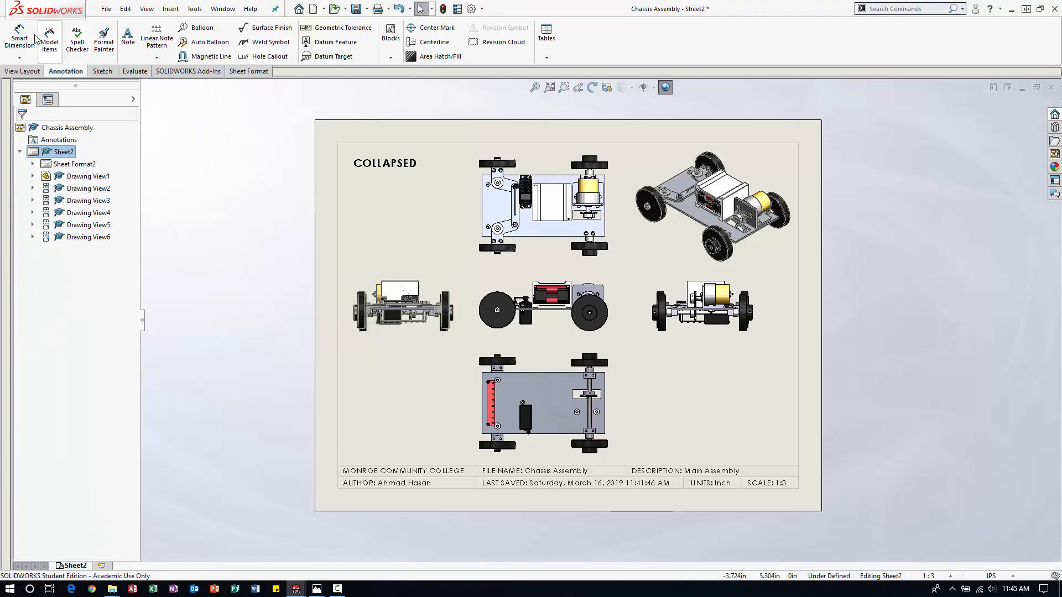
Dimension the overall width in the top view between the outer hub edges of the two rear wheels, placing it beside the view.
{"action": "left_click", "coordinate": [19, 36]}
{"action": "scroll", "coordinate": [594, 143], "scroll_direction": "down", "scroll_amount": 2}
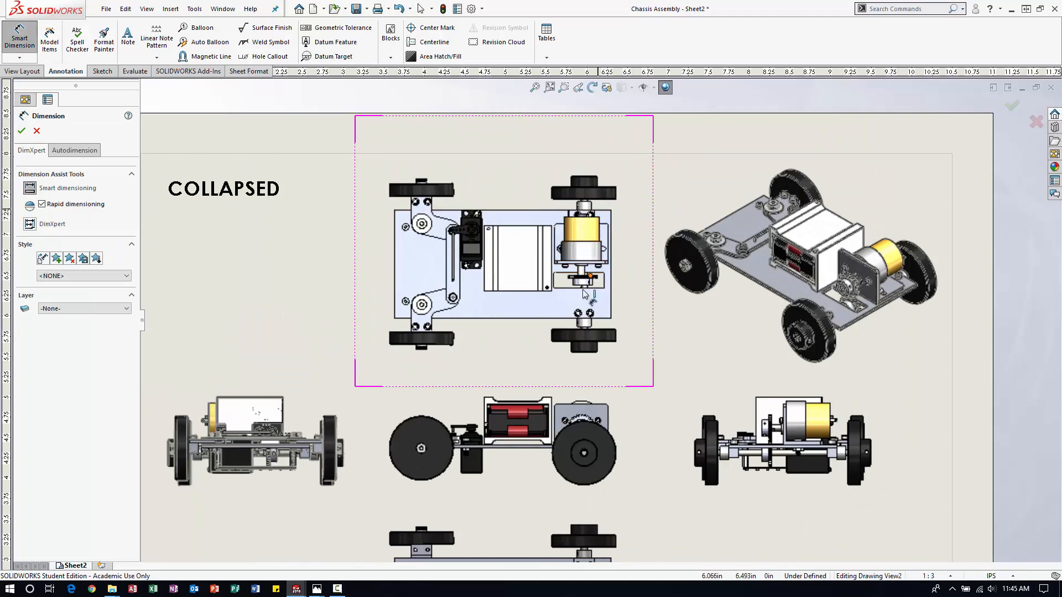
{"action": "scroll", "coordinate": [588, 194], "scroll_direction": "down", "scroll_amount": 1}
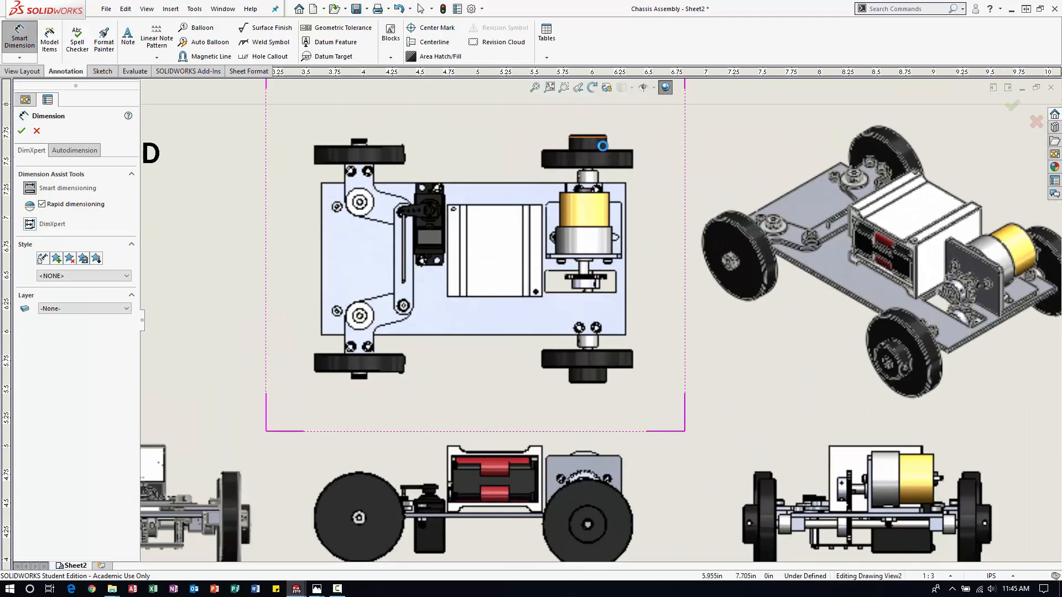
{"action": "scroll", "coordinate": [603, 146], "scroll_direction": "down", "scroll_amount": 3}
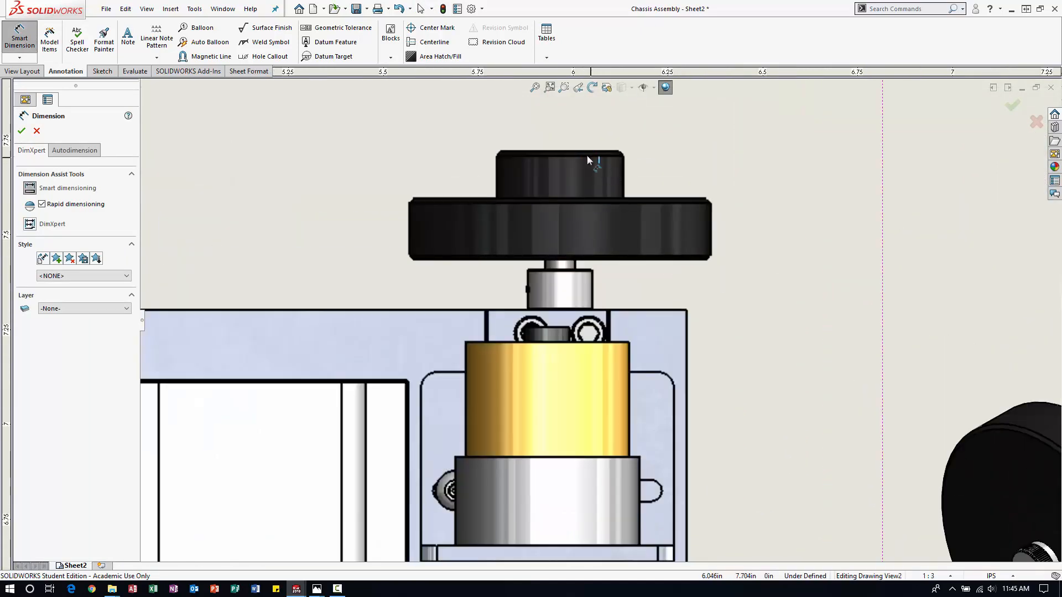
{"action": "left_click", "coordinate": [589, 153]}
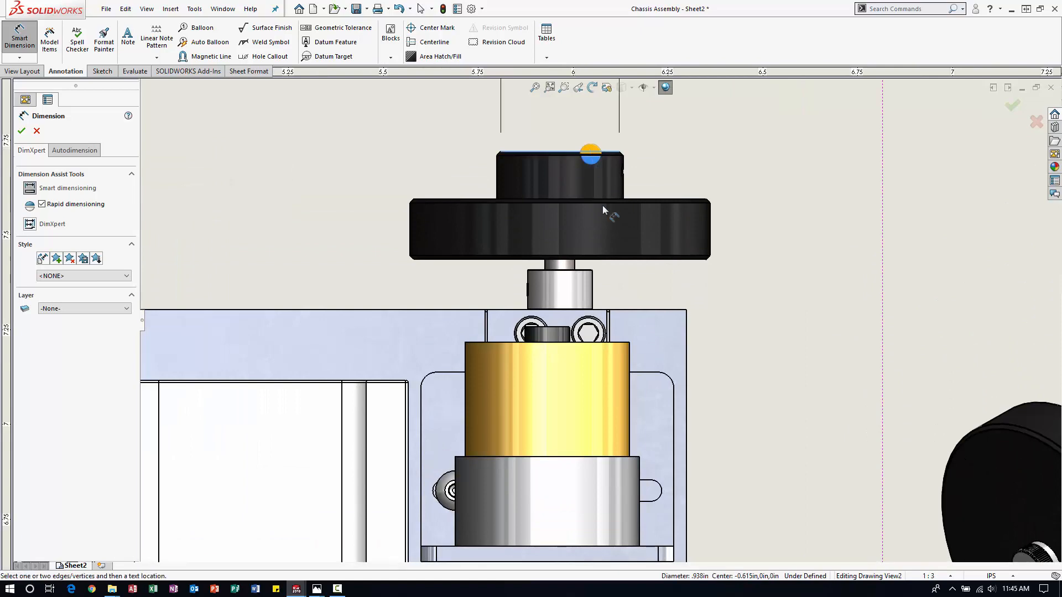
{"action": "scroll", "coordinate": [602, 204], "scroll_direction": "up", "scroll_amount": 4}
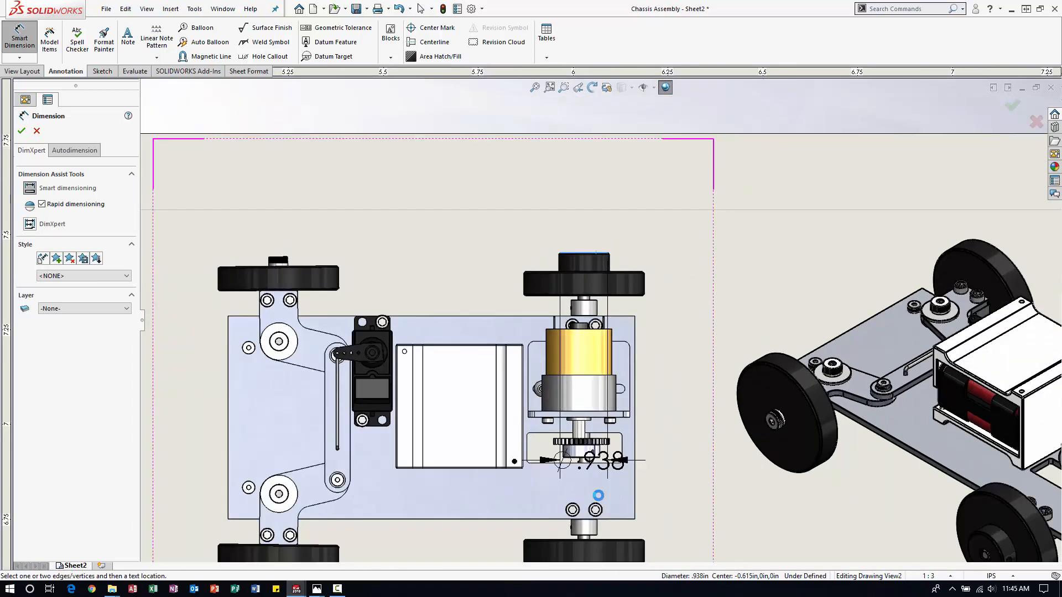
{"action": "scroll", "coordinate": [598, 496], "scroll_direction": "down", "scroll_amount": 4}
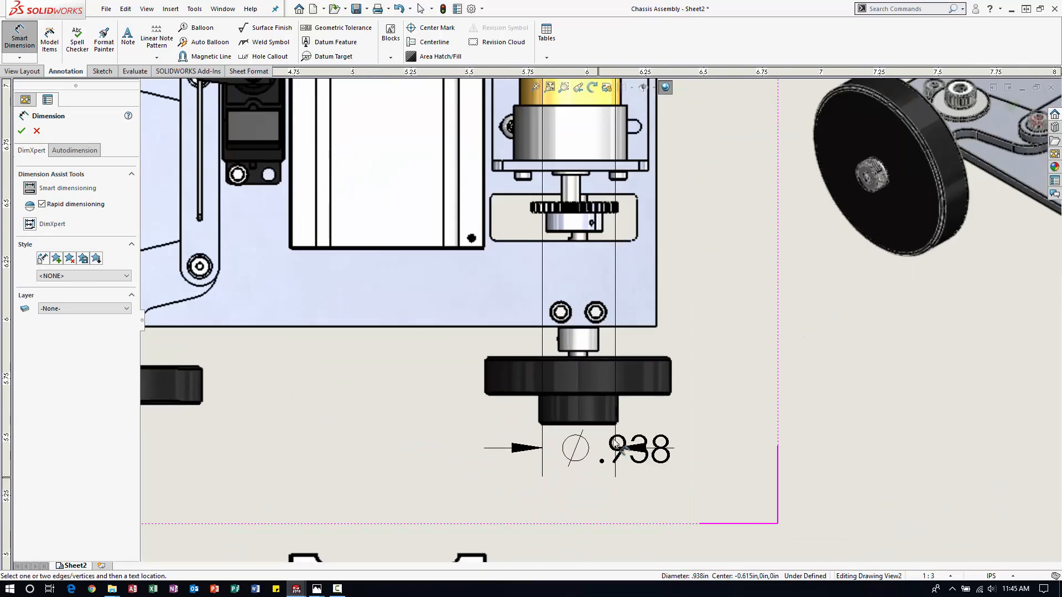
{"action": "scroll", "coordinate": [617, 445], "scroll_direction": "down", "scroll_amount": 3}
{"action": "left_click", "coordinate": [607, 427]}
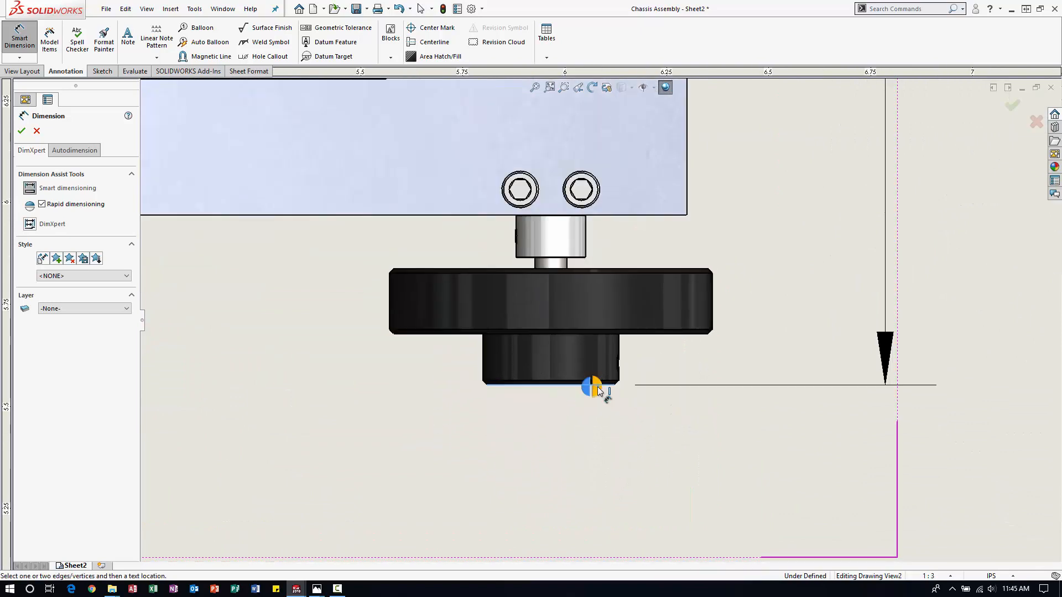
{"action": "left_click", "coordinate": [605, 396]}
Move the rear wheel width dimension slightly closer to the top view, away from the isometric view.
{"action": "scroll", "coordinate": [603, 388], "scroll_direction": "up", "scroll_amount": 1}
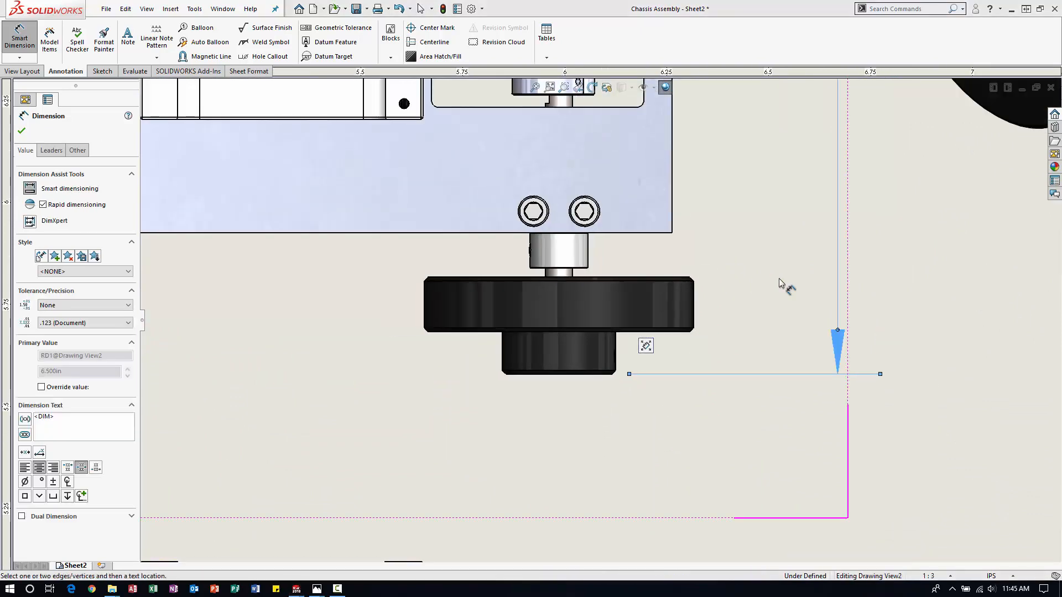
{"action": "scroll", "coordinate": [599, 320], "scroll_direction": "up", "scroll_amount": 3}
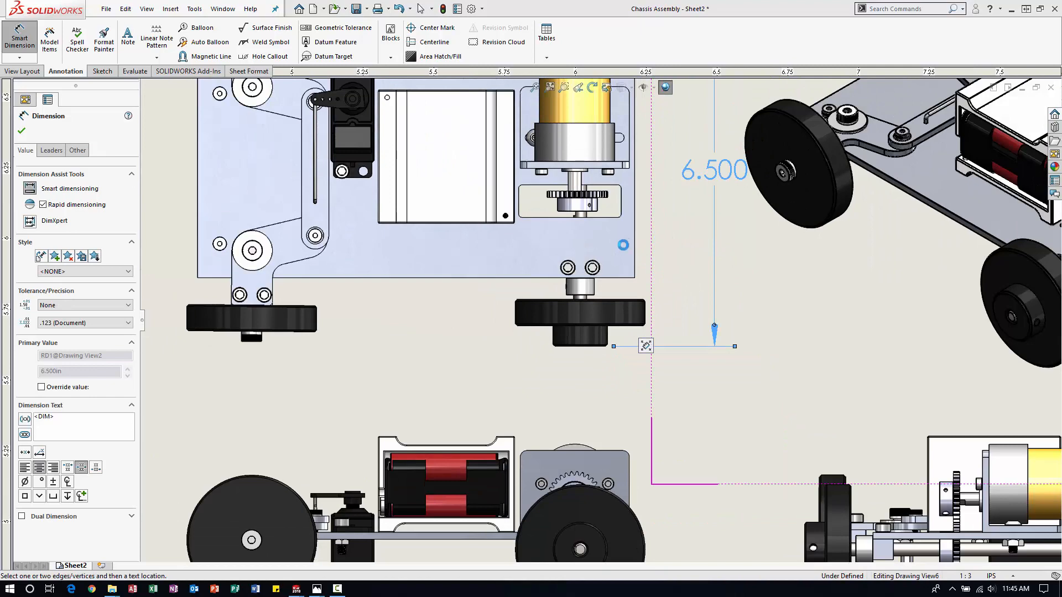
{"action": "scroll", "coordinate": [623, 245], "scroll_direction": "up", "scroll_amount": 3}
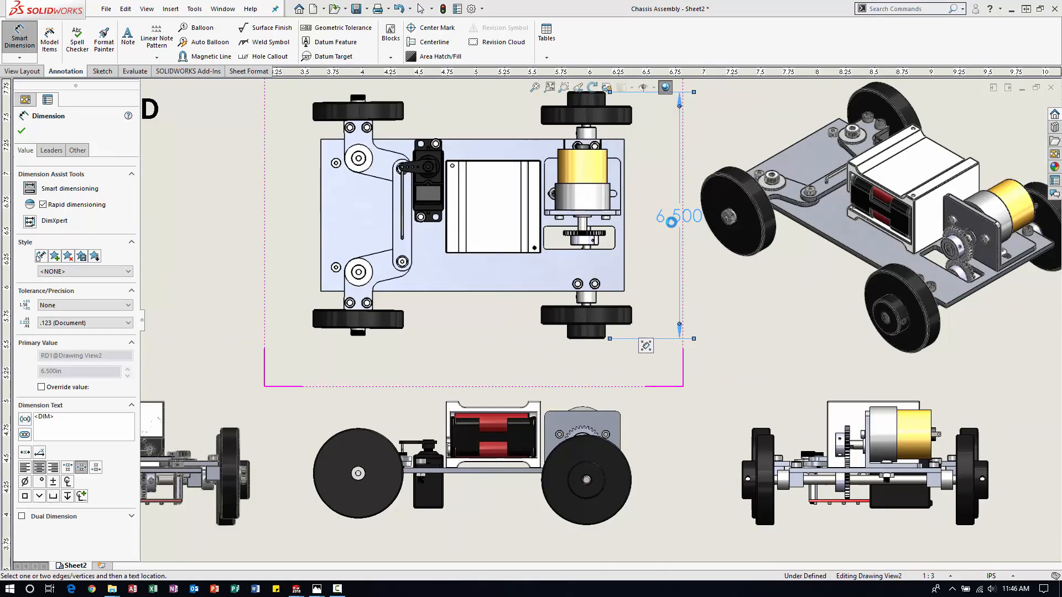
{"action": "left_click_drag", "start_coordinate": [676, 219], "coordinate": [662, 226]}
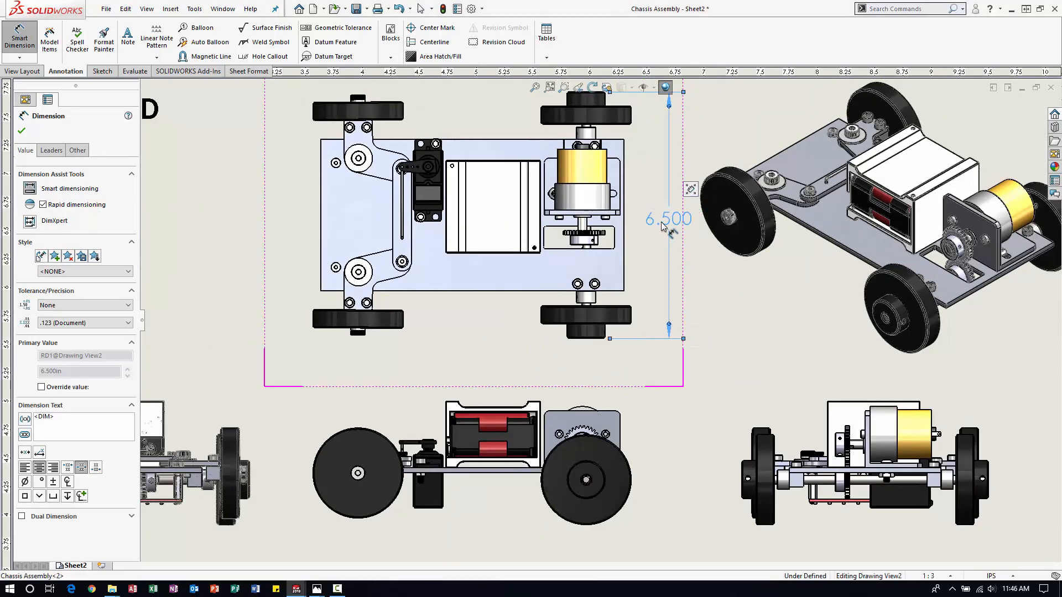
Dimension the height in the front view from the motor bracket's top edge to the bottom of the rear wheel, placing it beside the wheel.
{"action": "scroll", "coordinate": [681, 410], "scroll_direction": "up", "scroll_amount": 3}
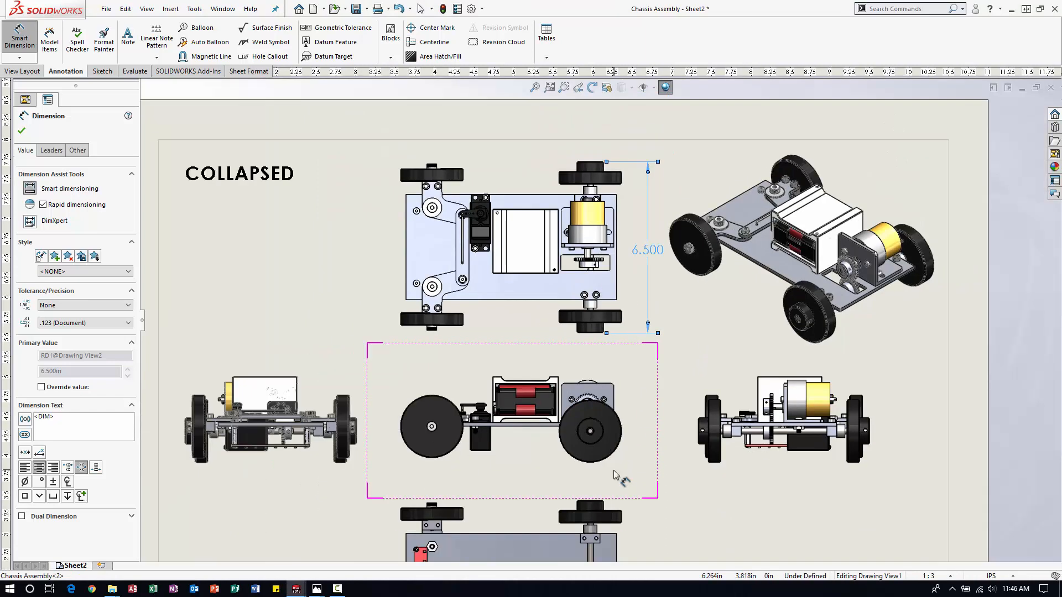
{"action": "scroll", "coordinate": [621, 482], "scroll_direction": "down", "scroll_amount": 3}
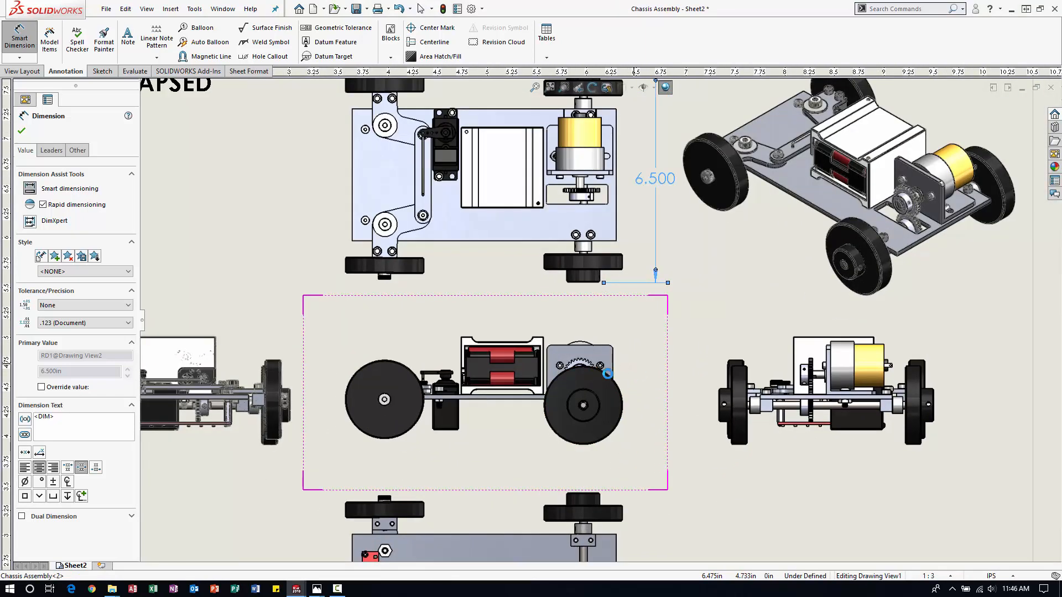
{"action": "scroll", "coordinate": [607, 374], "scroll_direction": "down", "scroll_amount": 2}
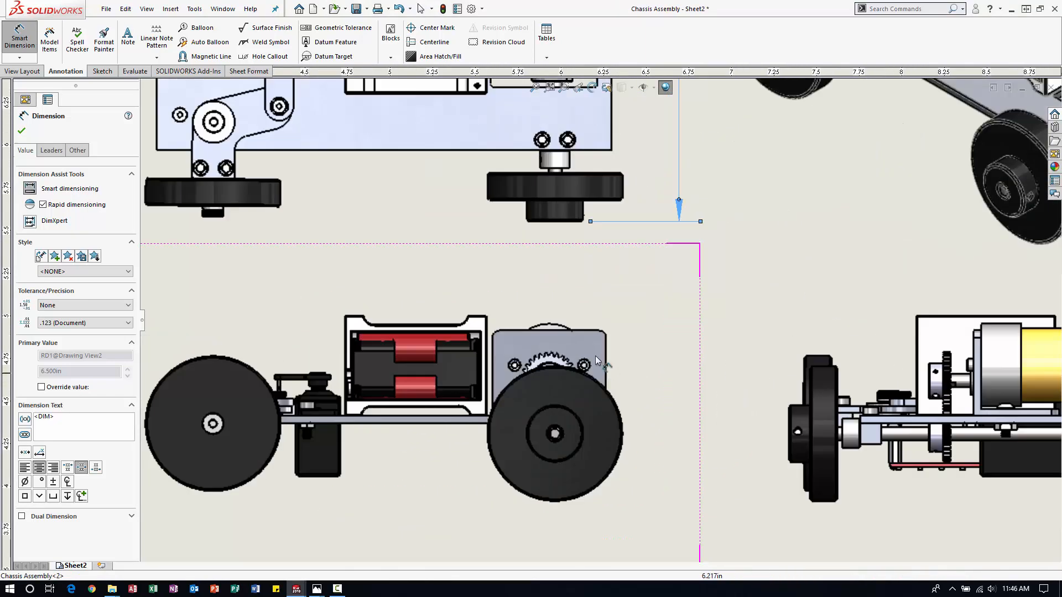
{"action": "left_click", "coordinate": [578, 333]}
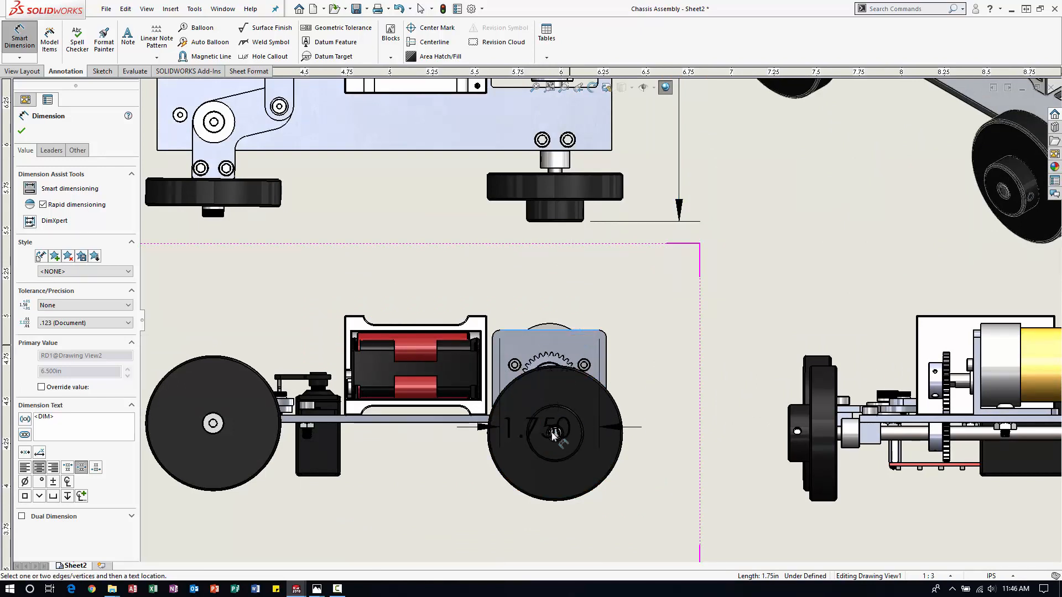
{"action": "left_click", "coordinate": [555, 503]}
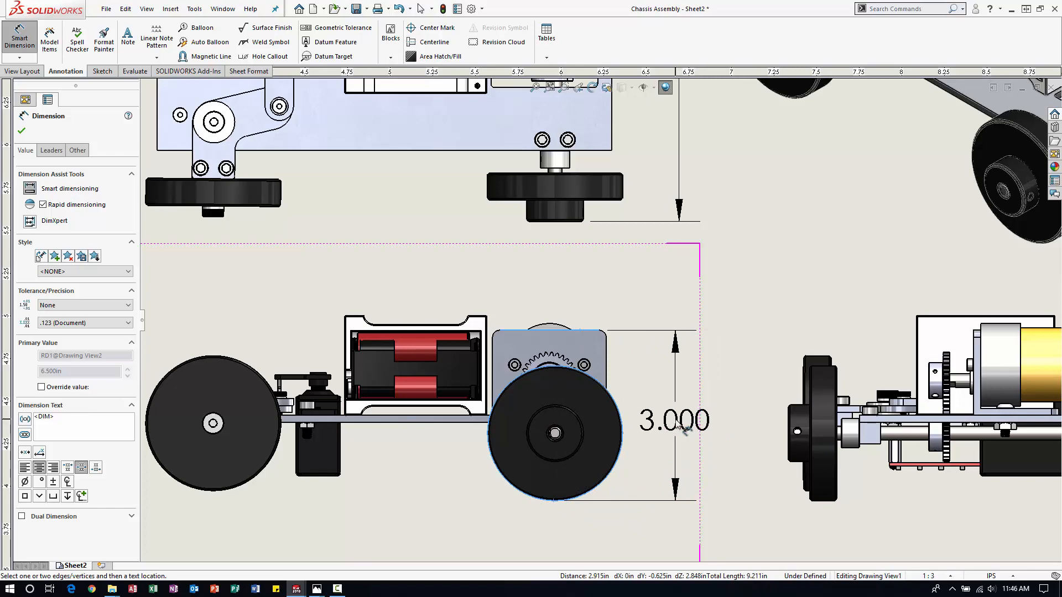
{"action": "left_click", "coordinate": [683, 425]}
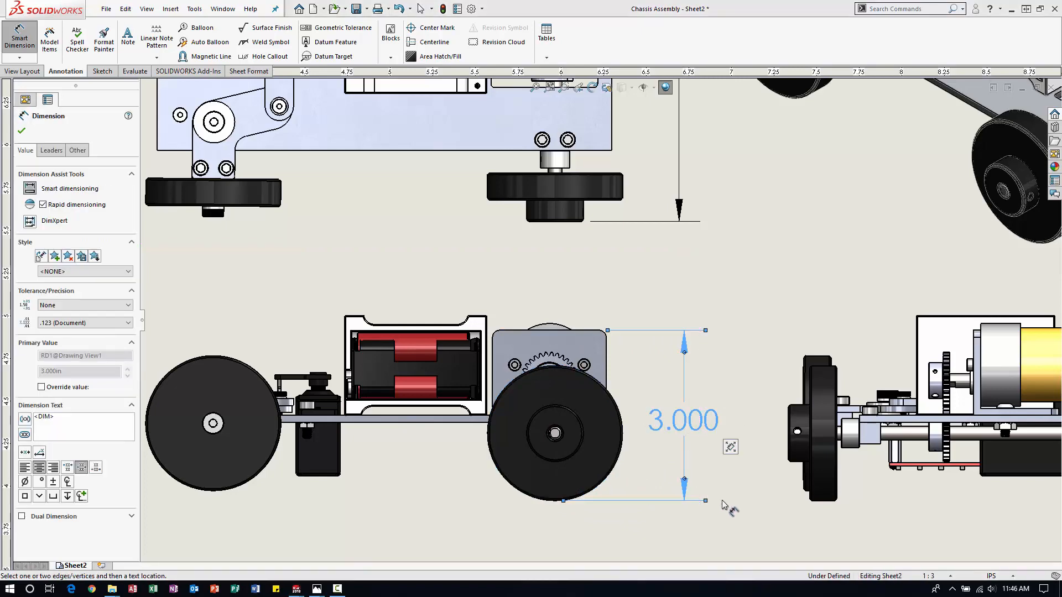
{"action": "left_click", "coordinate": [682, 274]}
Dimension the chassis plate's length between its two end edges in the bottom view, placing it above the view.
{"action": "scroll", "coordinate": [570, 376], "scroll_direction": "down", "scroll_amount": 2}
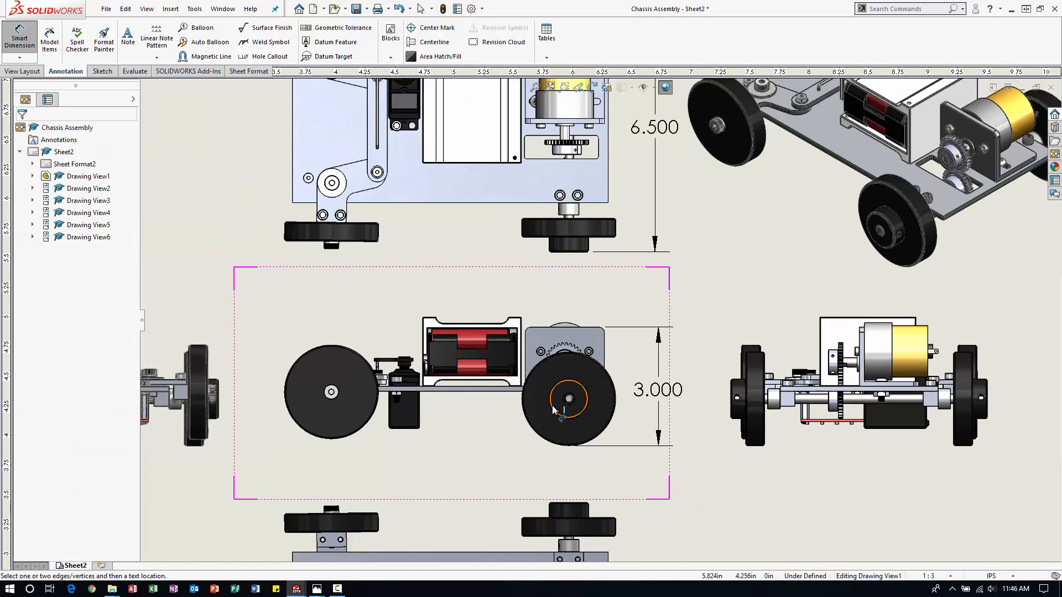
{"action": "scroll", "coordinate": [539, 411], "scroll_direction": "down", "scroll_amount": 3}
{"action": "scroll", "coordinate": [539, 416], "scroll_direction": "up", "scroll_amount": 1}
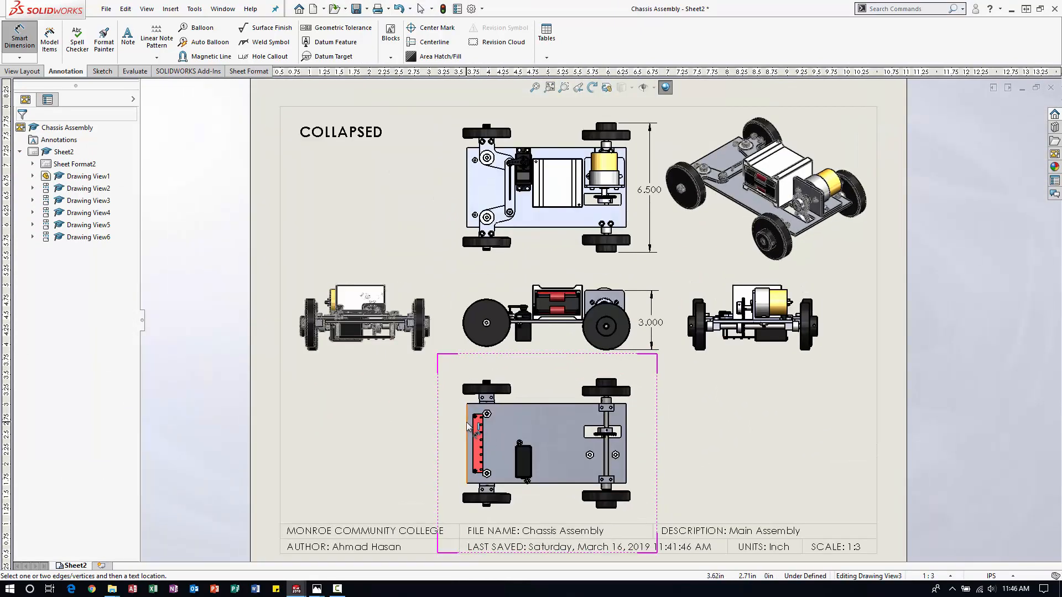
{"action": "left_click", "coordinate": [468, 437]}
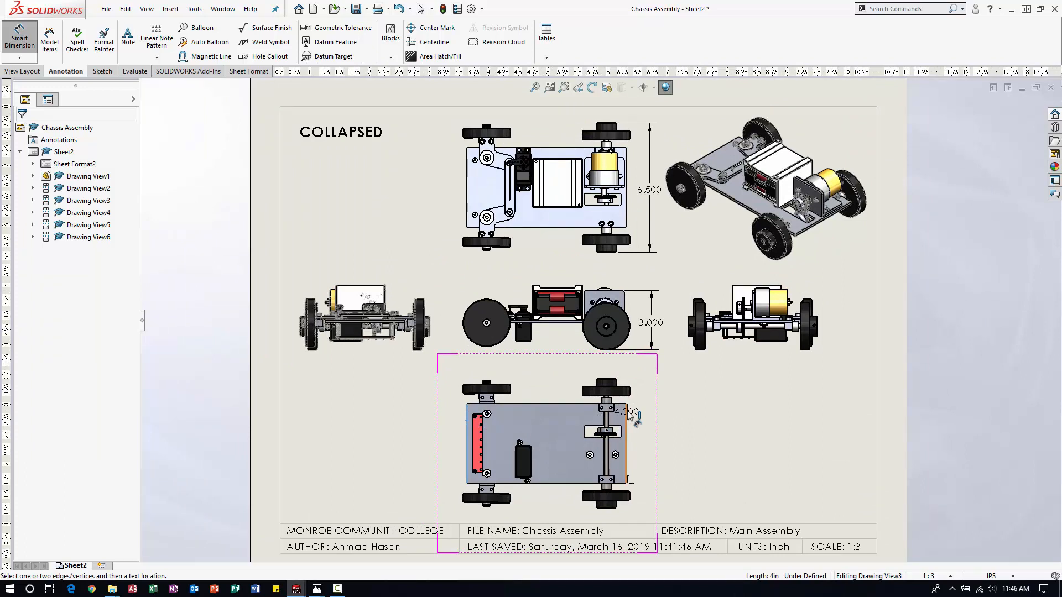
{"action": "left_click", "coordinate": [626, 414]}
{"action": "left_click", "coordinate": [636, 364]}
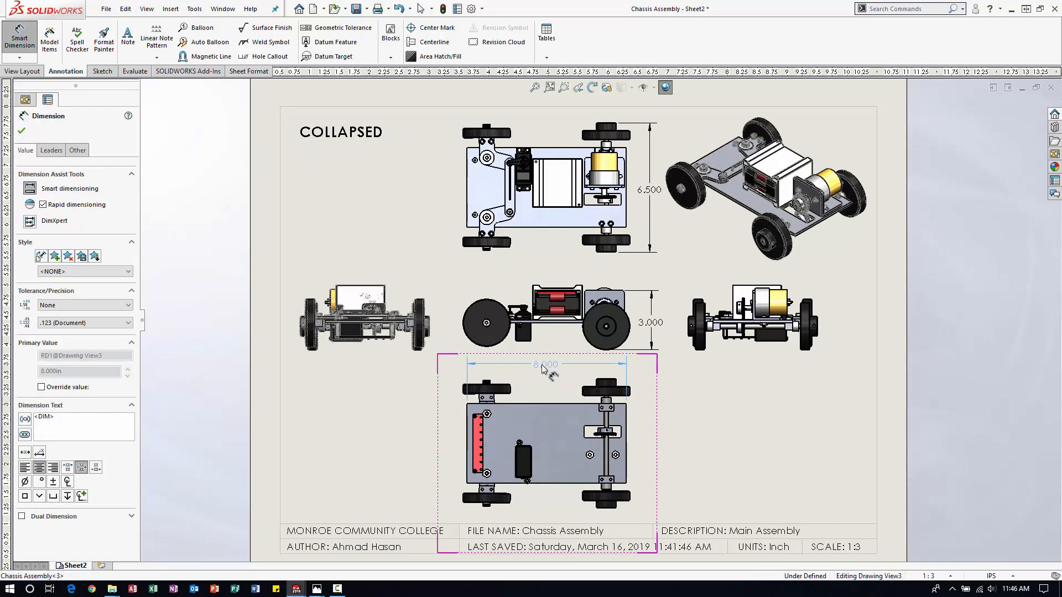
{"action": "left_click", "coordinate": [701, 405]}
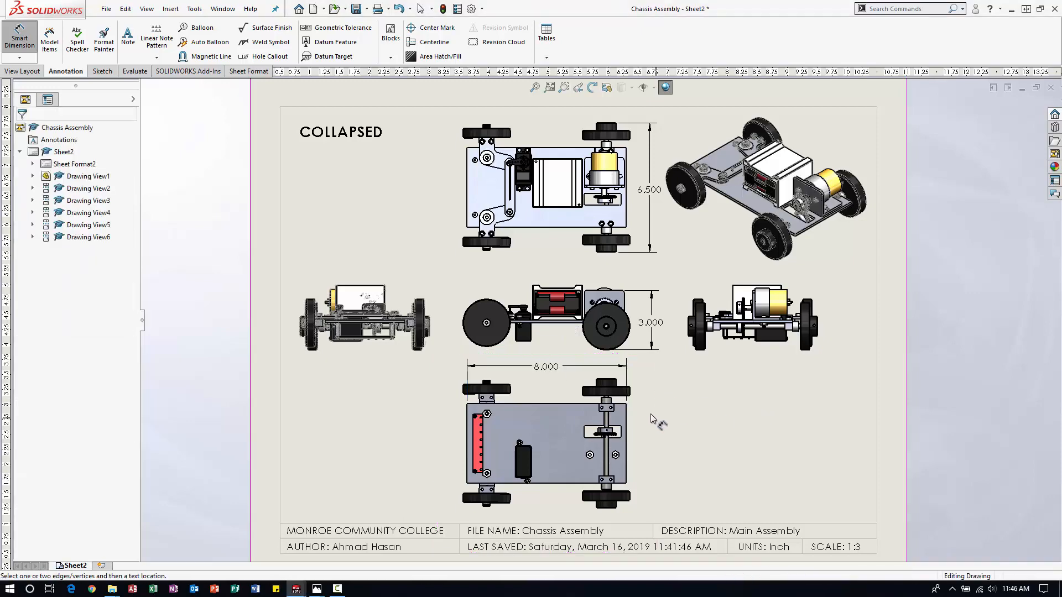
Start saving the drawing under a new location and browse to the Car Assemblies Drawings folder in Car Project Videos (2019).
{"action": "key", "text": "f"}
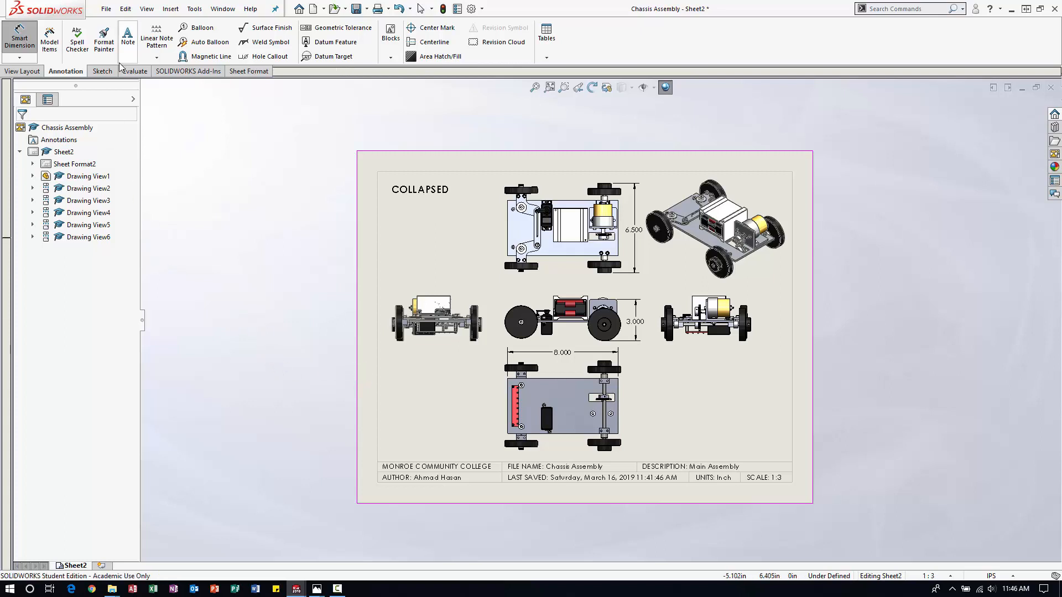
{"action": "left_click", "coordinate": [106, 8]}
{"action": "left_click", "coordinate": [130, 98]}
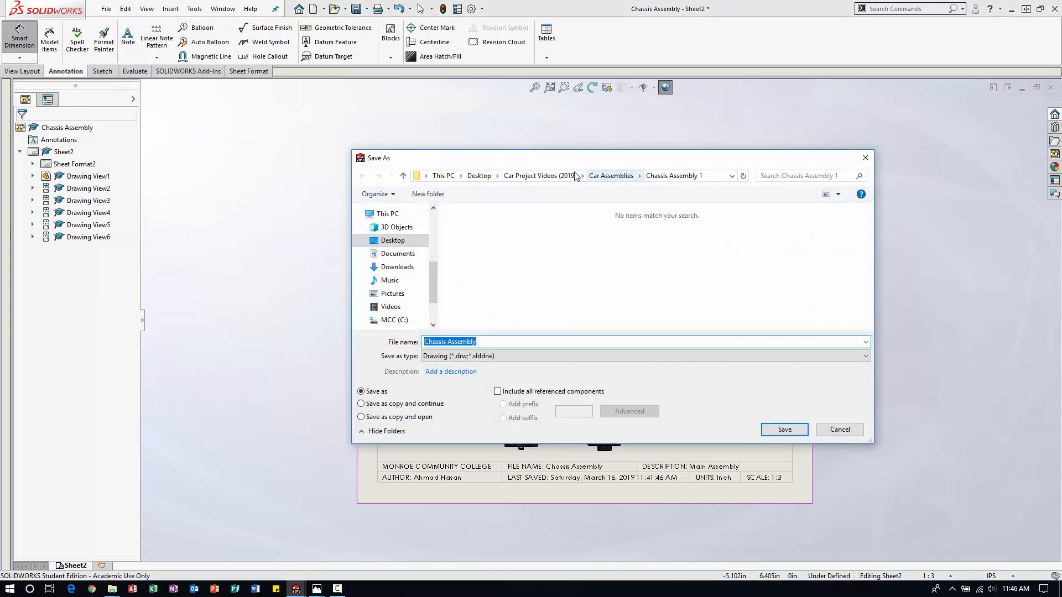
{"action": "left_click", "coordinate": [547, 175]}
{"action": "double_click", "coordinate": [504, 251]}
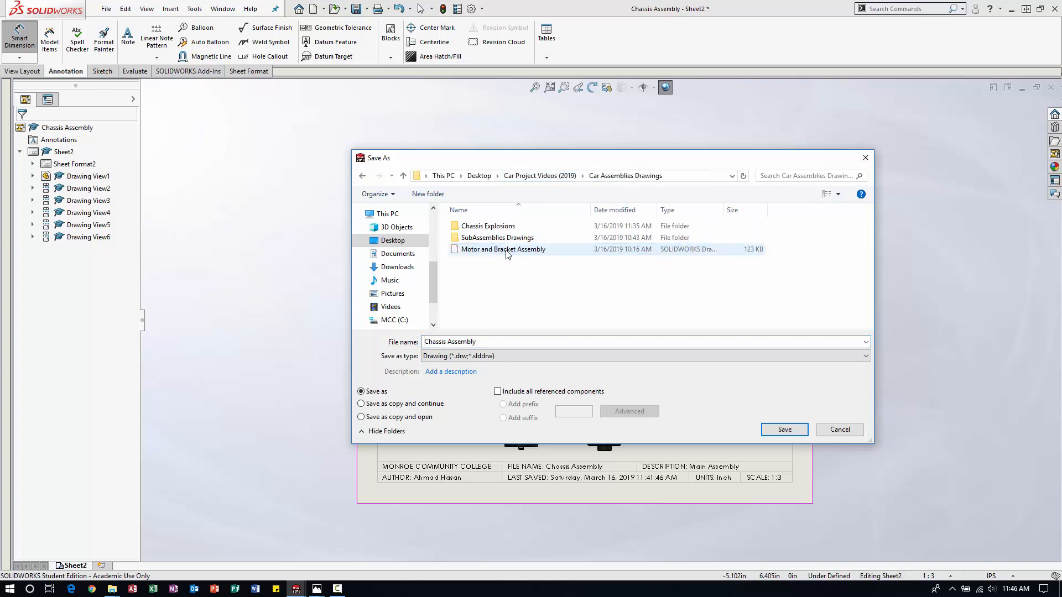
Create a folder named Chassis Assemblies inside Car Assemblies Drawings and open it as the save location.
{"action": "right_click", "coordinate": [507, 288]}
{"action": "mouse_move", "coordinate": [486, 403]}
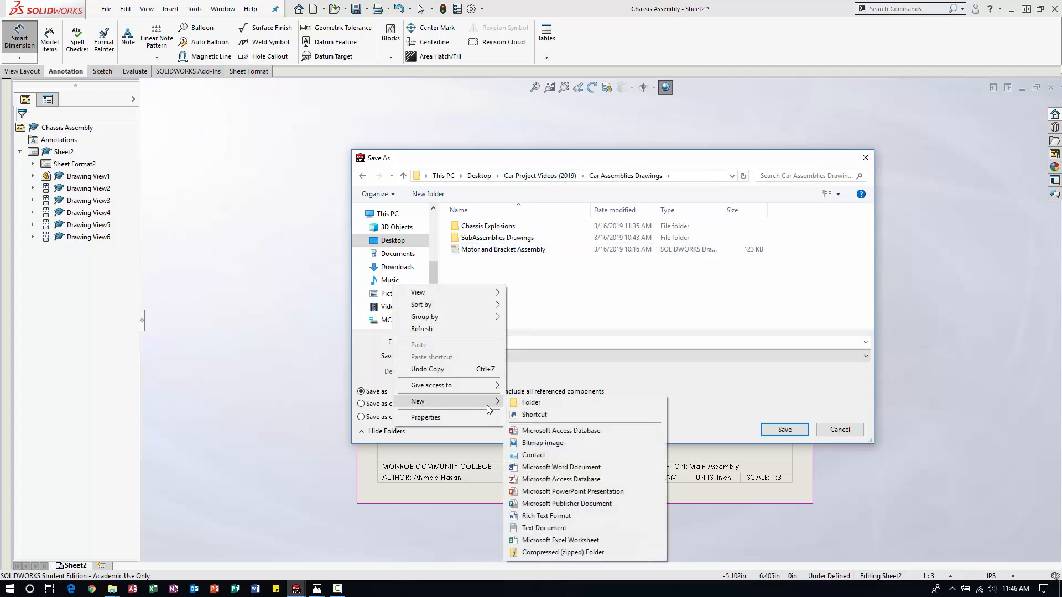
{"action": "left_click", "coordinate": [546, 402]}
{"action": "type", "text": "Ch"}
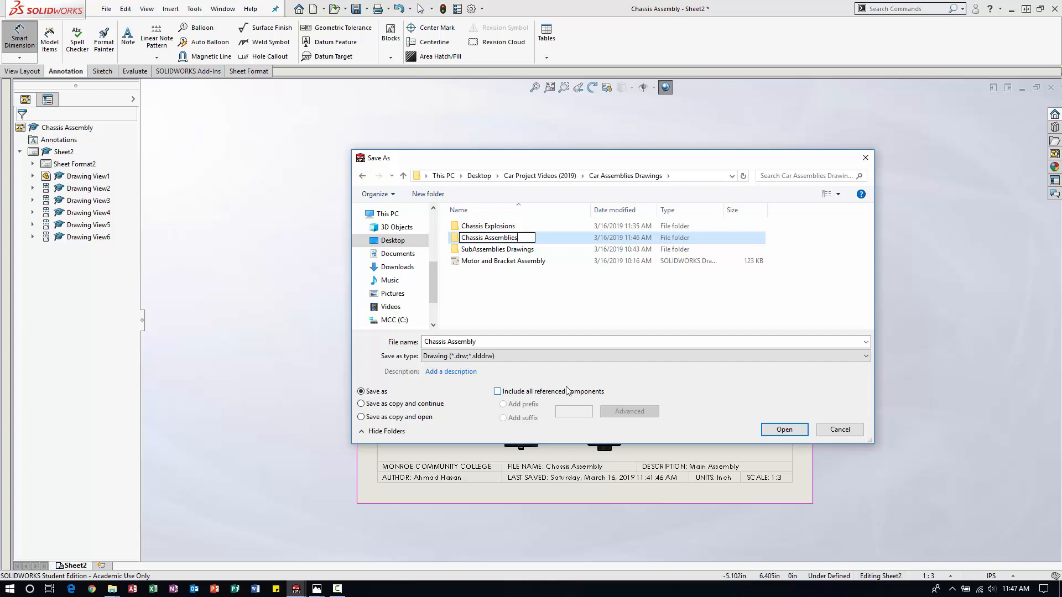
{"action": "type", "text": "assis Assemblies"}
{"action": "key", "text": "Return"}
{"action": "key", "text": "Return"}
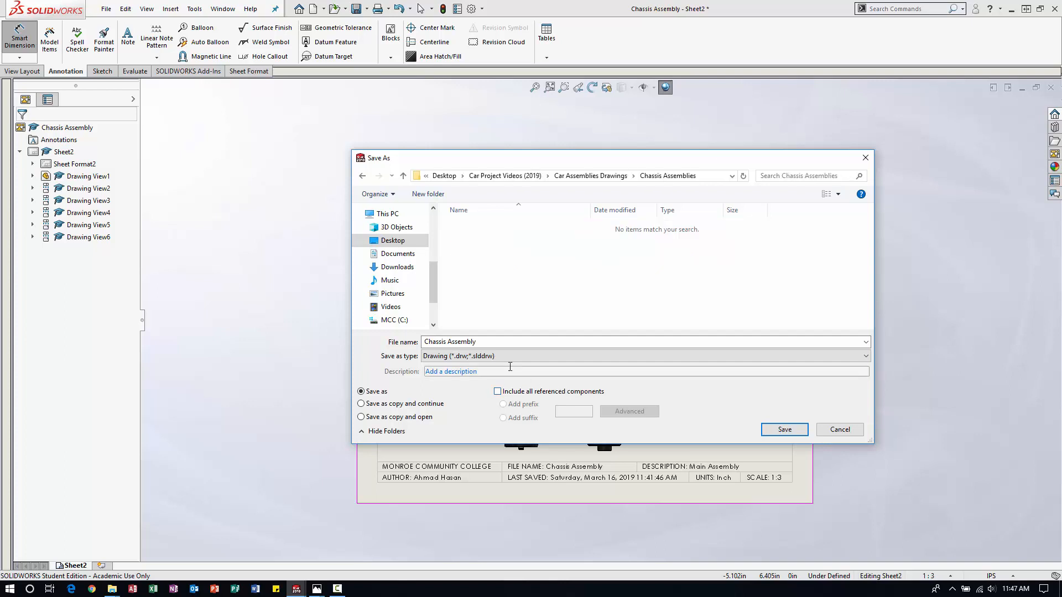
Save the drawing as Chassis Assembly in the Chassis Assemblies folder.
{"action": "left_click", "coordinate": [514, 339]}
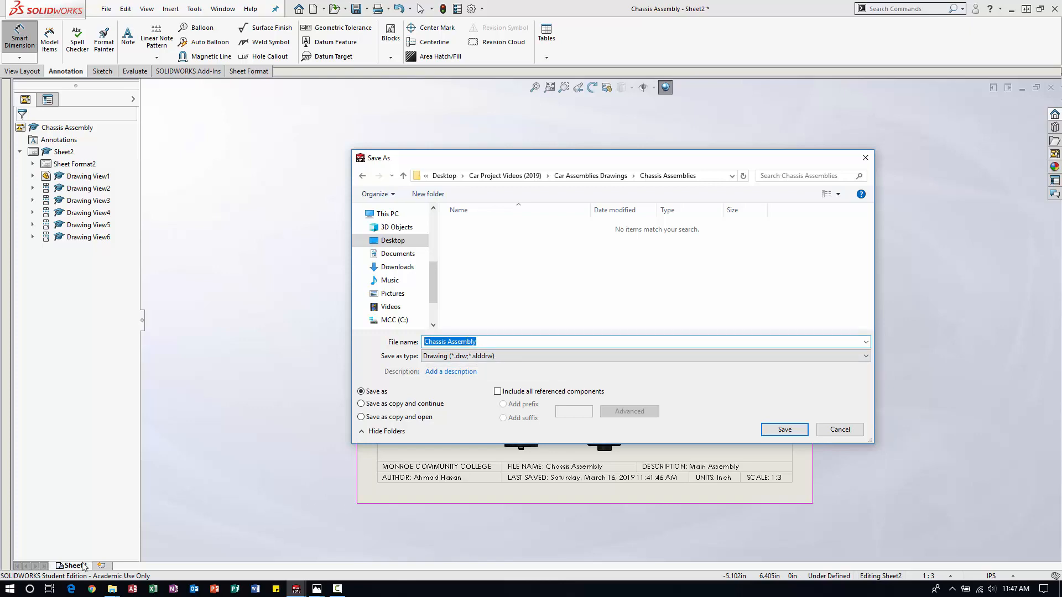
{"action": "left_click", "coordinate": [774, 433]}
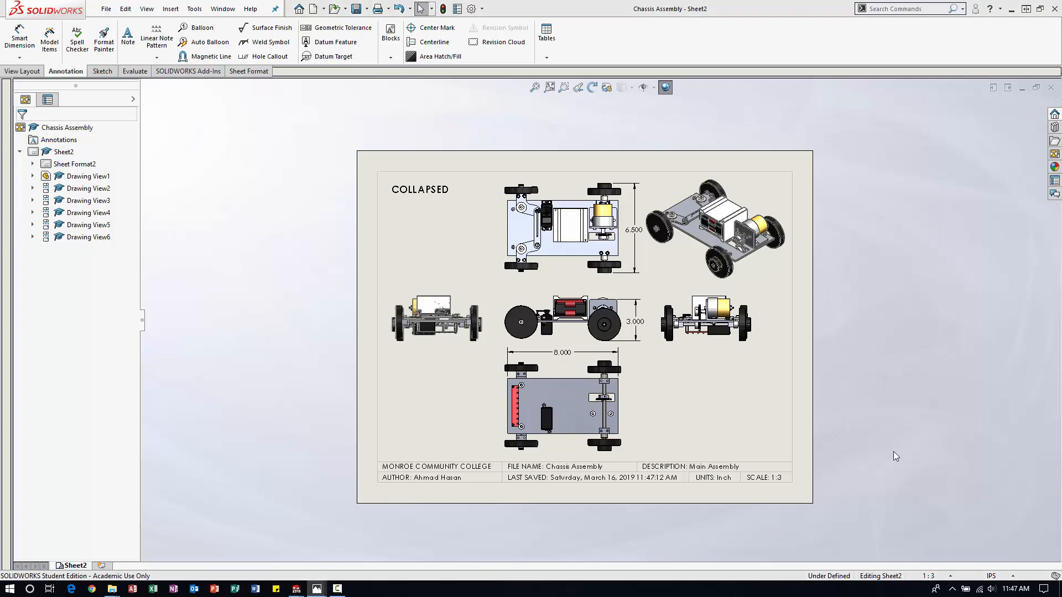
Rename the drawing sheet Sheet2 as Collapsed.
{"action": "right_click", "coordinate": [84, 567]}
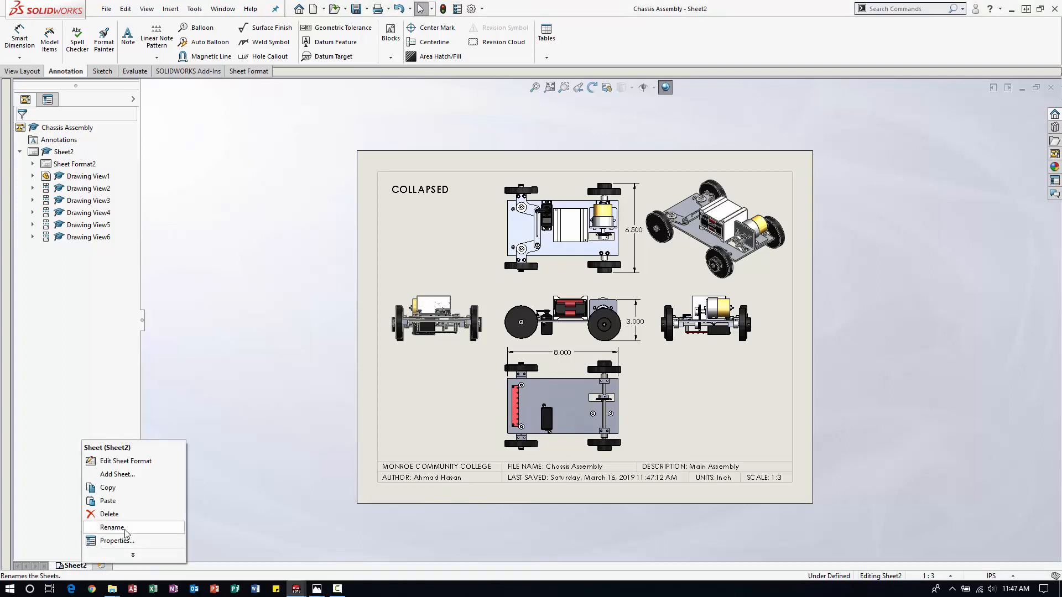
{"action": "left_click", "coordinate": [103, 534]}
{"action": "type", "text": "Co"}
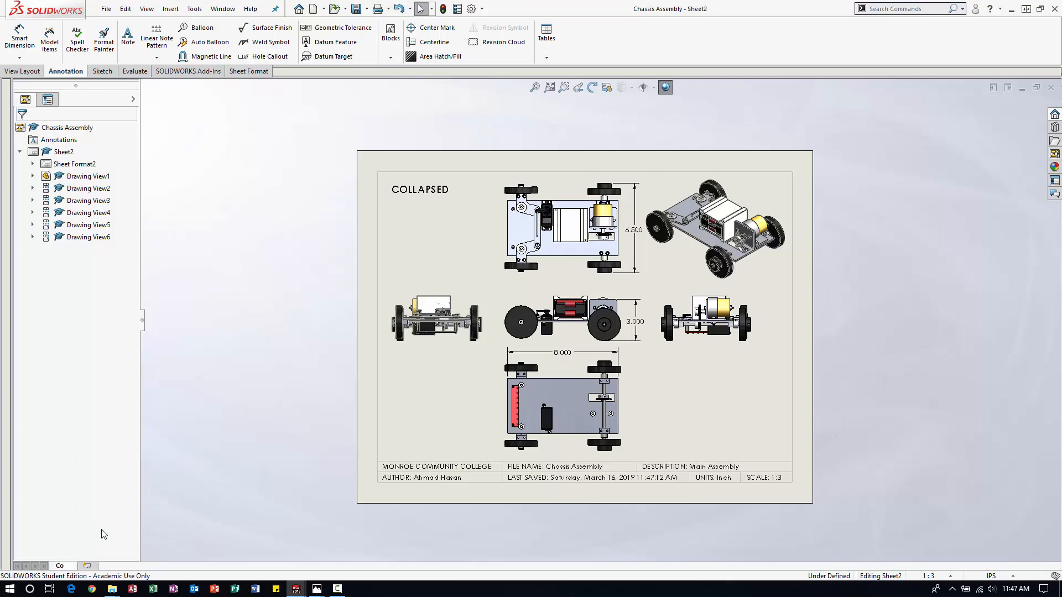
{"action": "type", "text": "llapsed"}
{"action": "key", "text": "Return"}
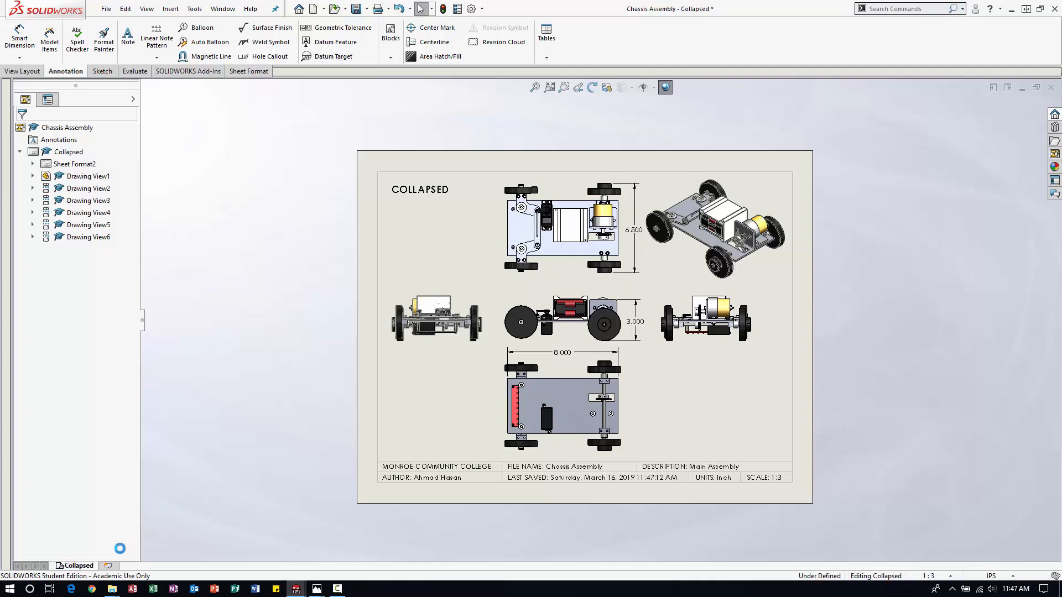
Duplicate the Collapsed sheet and insert the copy after the selected sheet.
{"action": "right_click", "coordinate": [82, 568]}
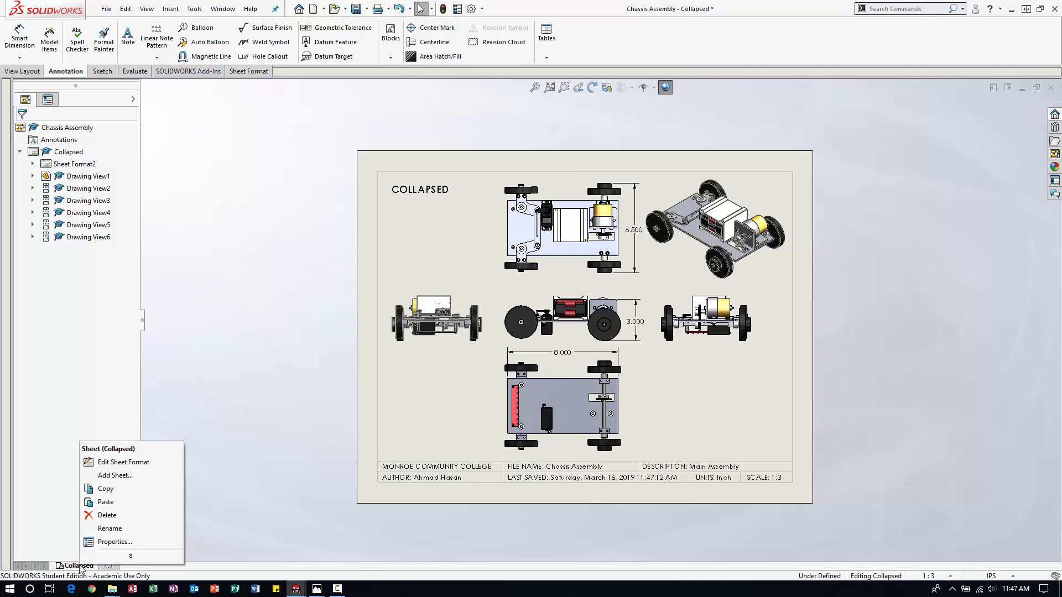
{"action": "left_click", "coordinate": [111, 488]}
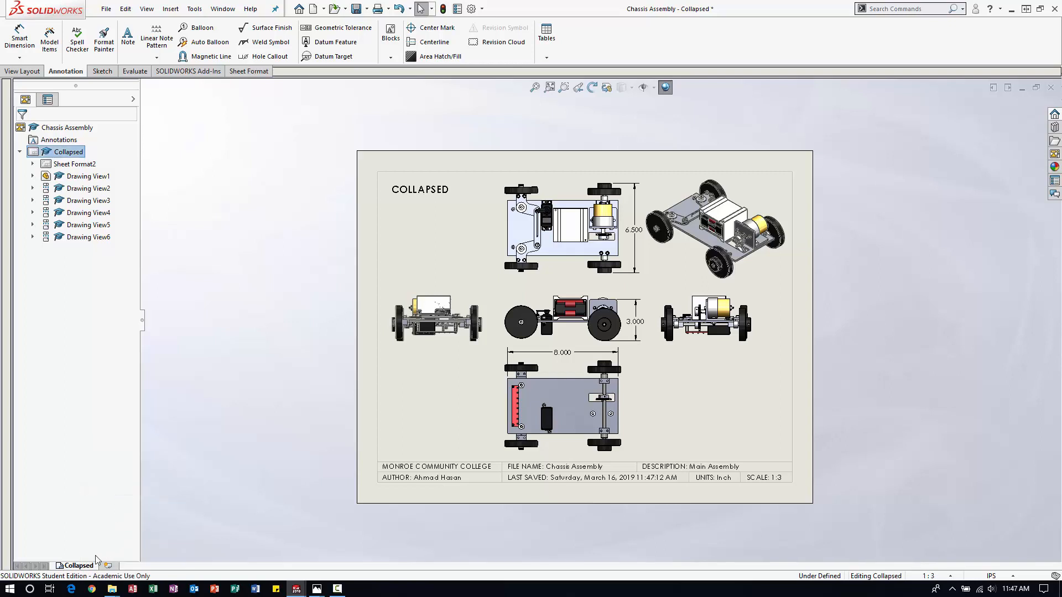
{"action": "right_click", "coordinate": [78, 565]}
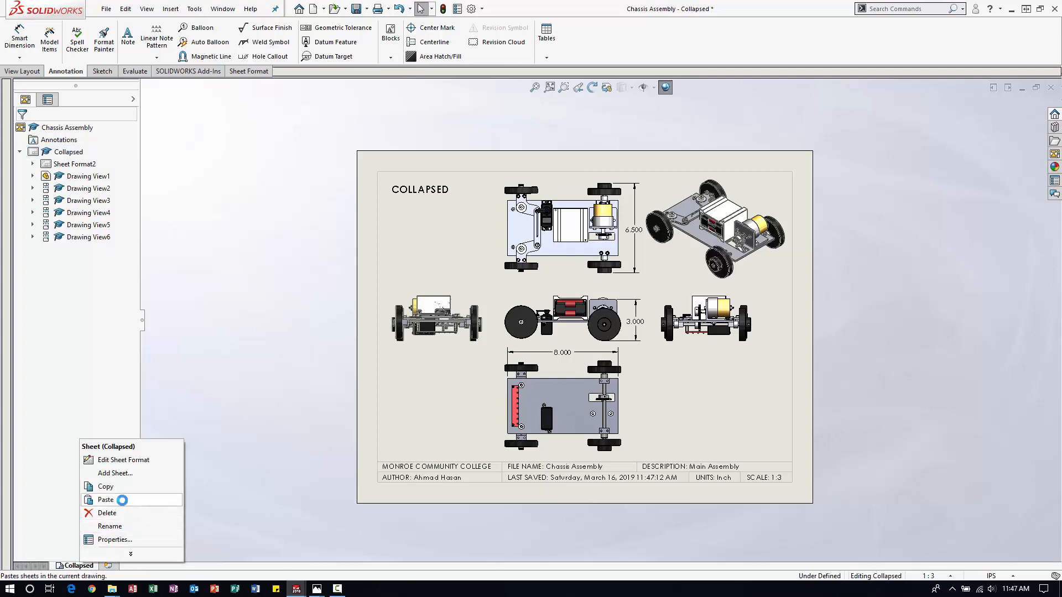
{"action": "left_click", "coordinate": [121, 502]}
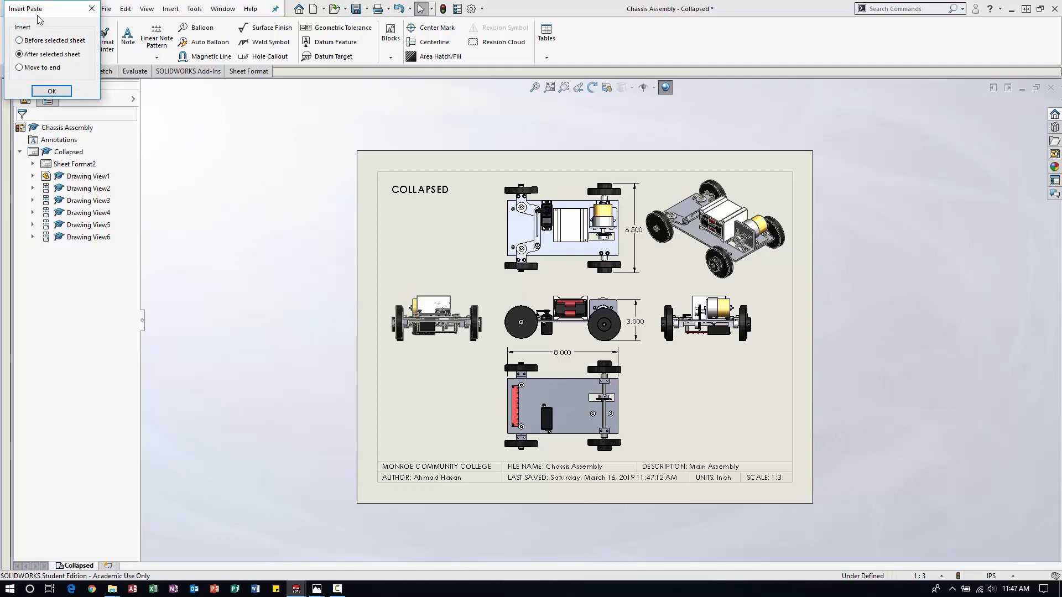
{"action": "mouse_move", "coordinate": [44, 15]}
{"action": "left_mouse_down"}
{"action": "mouse_move", "coordinate": [216, 307]}
{"action": "mouse_move", "coordinate": [205, 404]}
{"action": "left_mouse_up"}
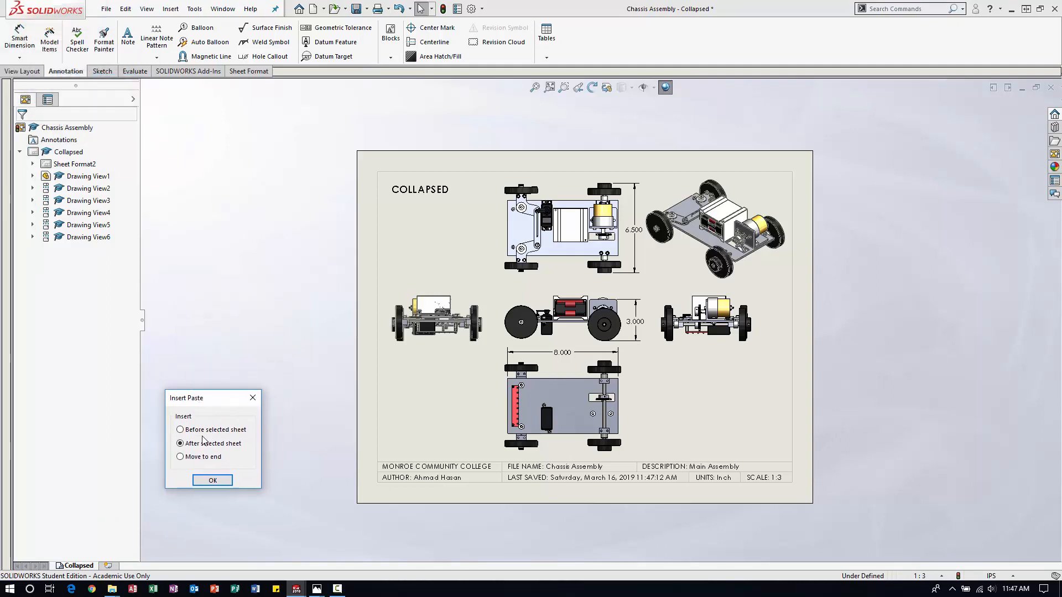
{"action": "left_click", "coordinate": [214, 480]}
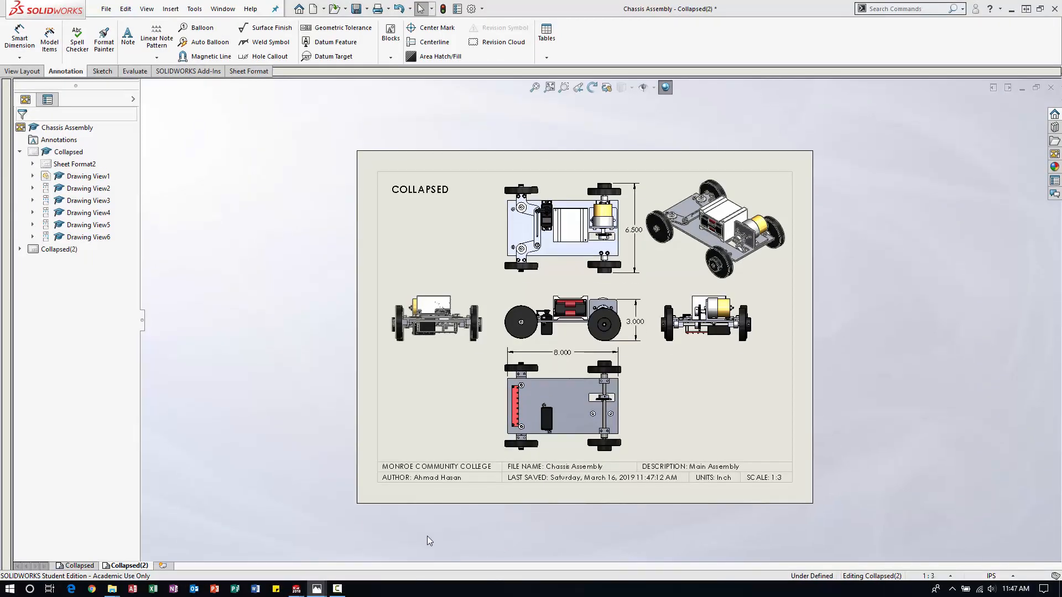
Rename the copied sheet as FULL BOM.
{"action": "right_click", "coordinate": [141, 567]}
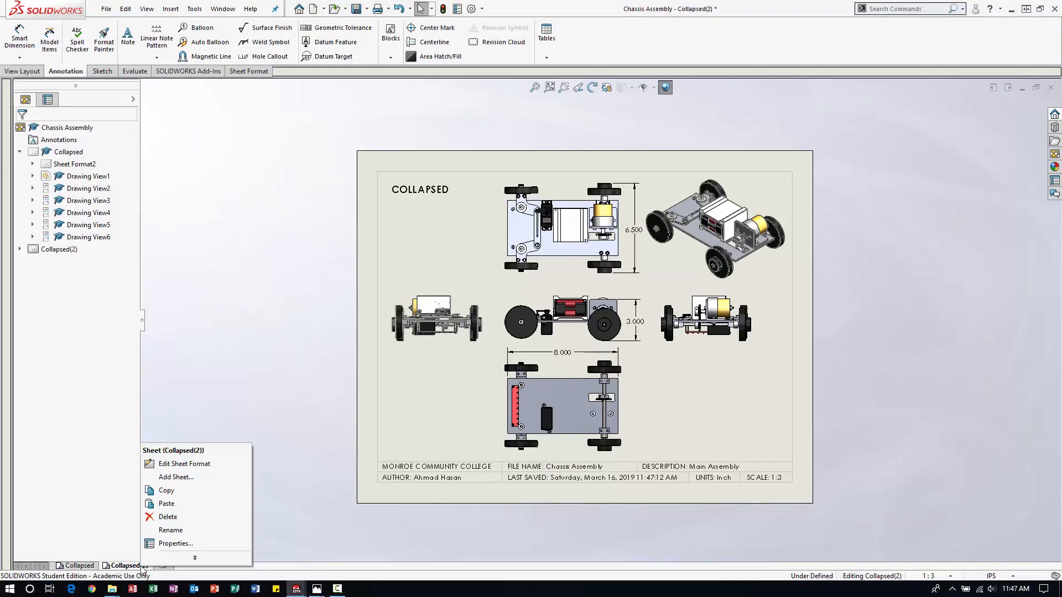
{"action": "left_click", "coordinate": [178, 530]}
{"action": "type", "text": "FU"}
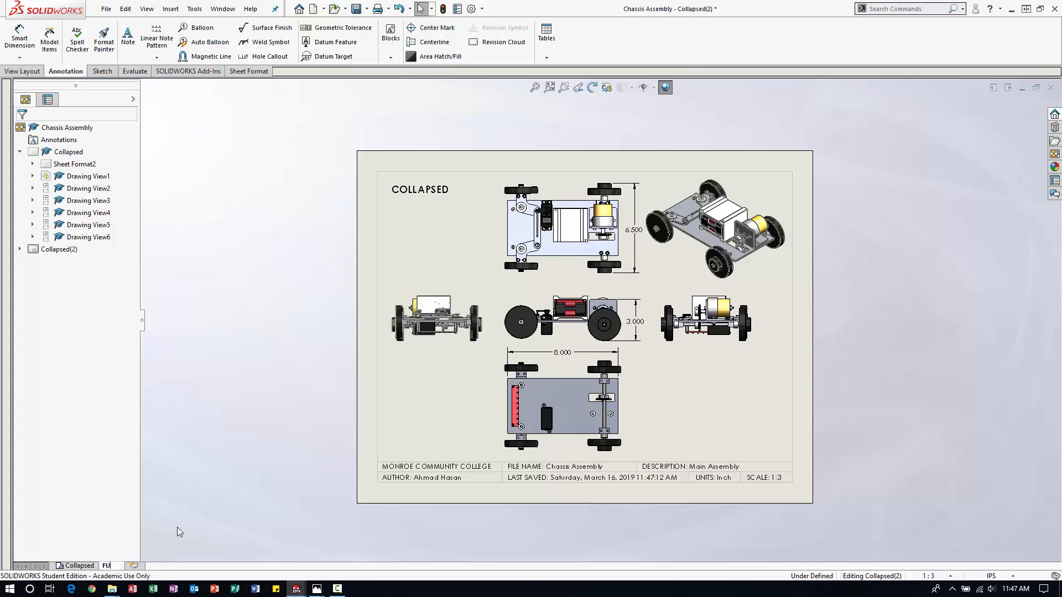
{"action": "type", "text": "LL BOM"}
{"action": "key", "text": "Return"}
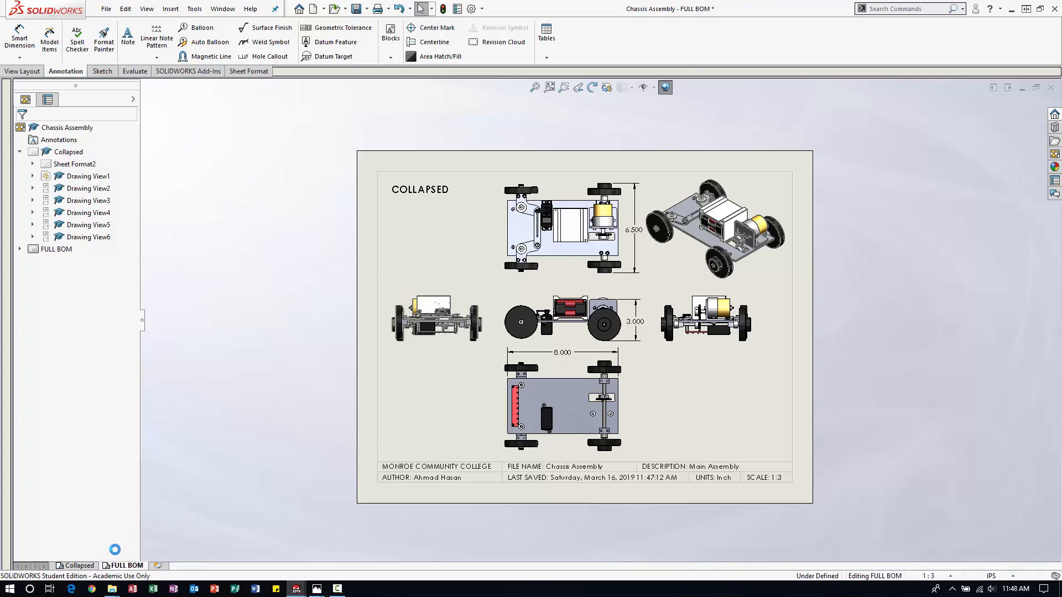
Rename the original sheet in capitals as COLLAPSED.
{"action": "right_click", "coordinate": [78, 566]}
{"action": "left_click", "coordinate": [117, 532]}
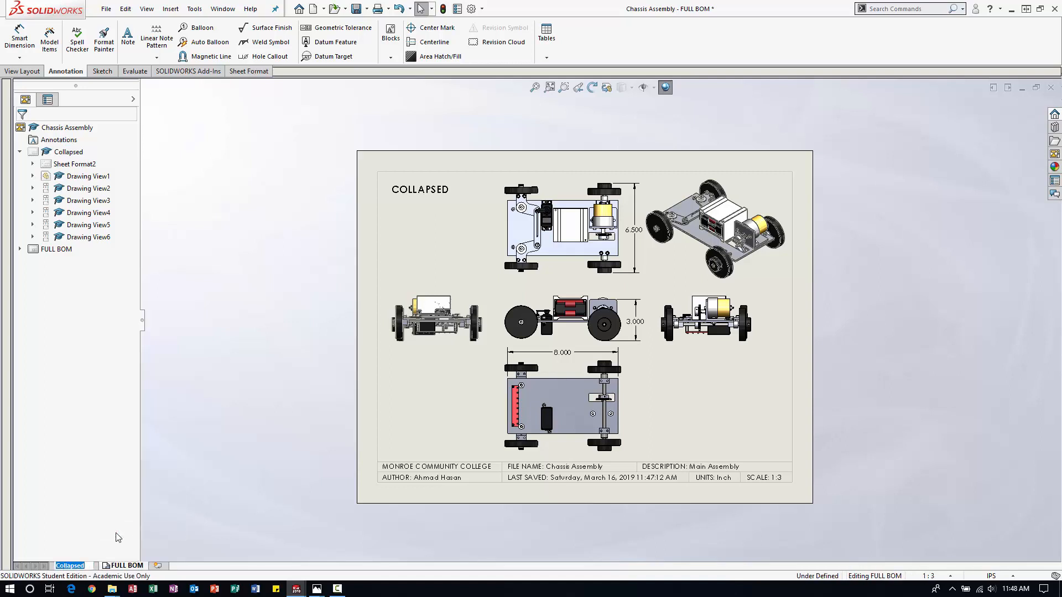
{"action": "type", "text": "COLLAPSED"}
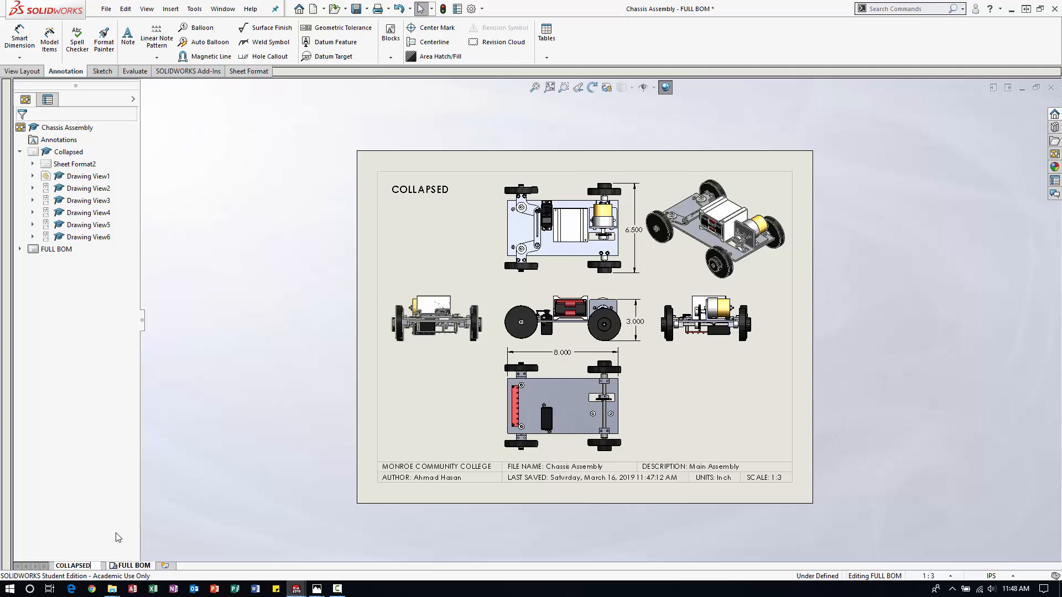
{"action": "left_click", "coordinate": [201, 490]}
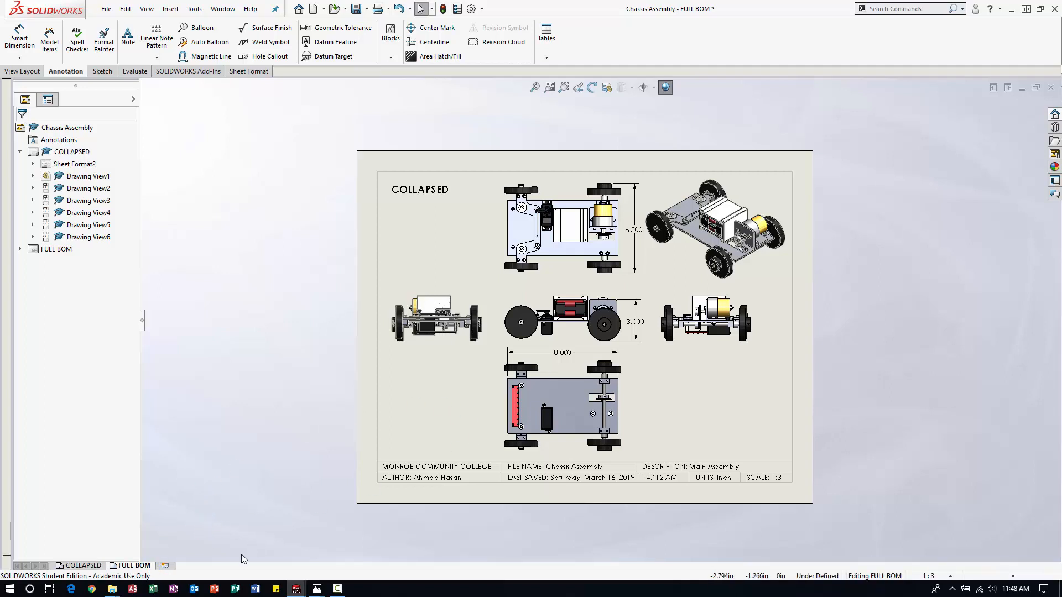
Delete the top view and the front view, along with their dimensions, from the FULL BOM sheet.
{"action": "left_click", "coordinate": [626, 168]}
{"action": "key", "text": "Delete"}
{"action": "left_click", "coordinate": [605, 256]}
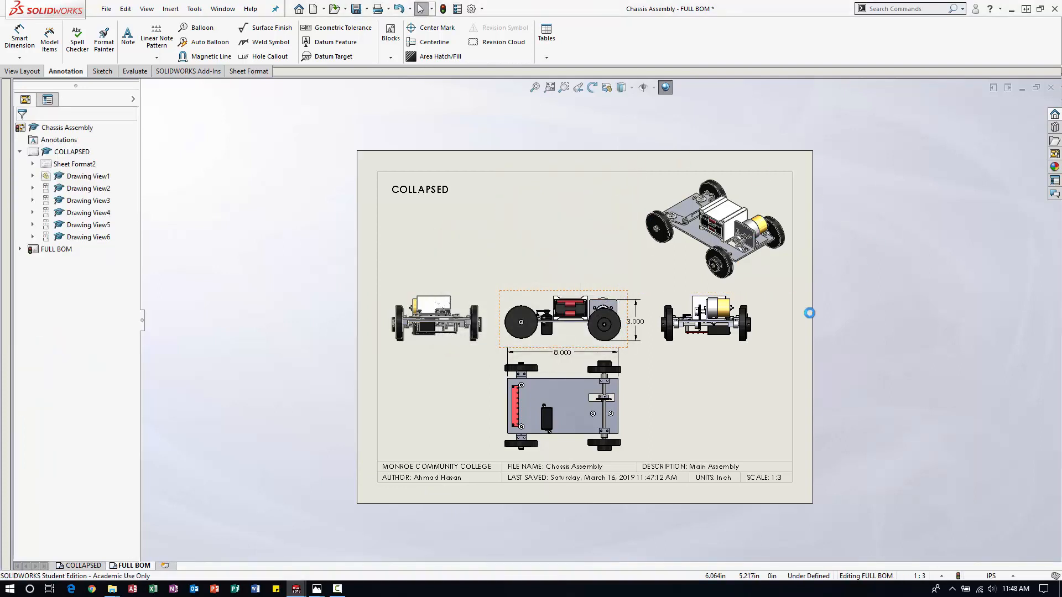
{"action": "left_click", "coordinate": [638, 315]}
{"action": "key", "text": "Delete"}
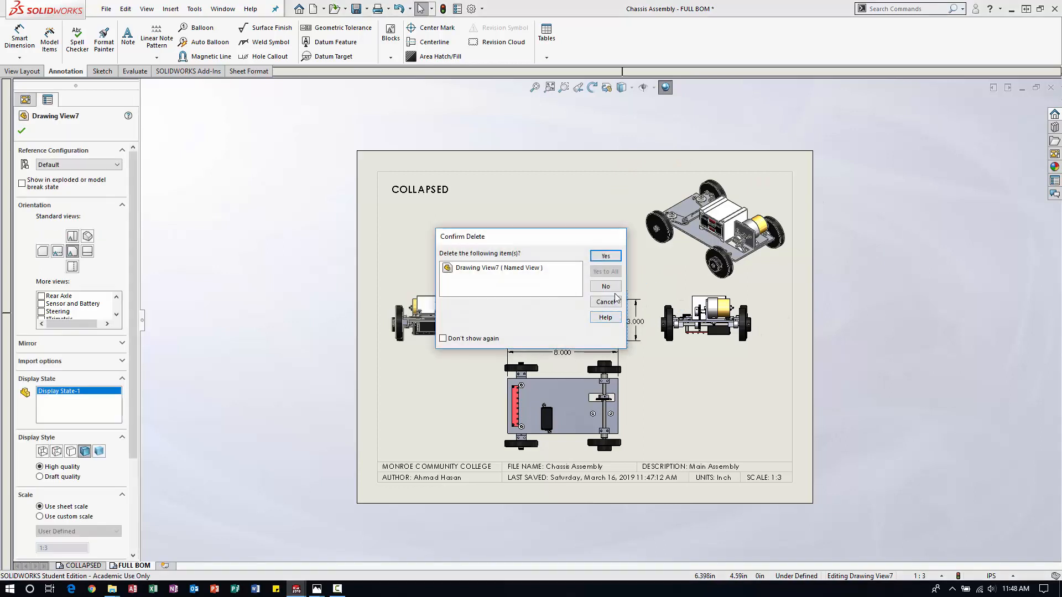
{"action": "left_click", "coordinate": [605, 256]}
Delete the two end views and the bottom view from the FULL BOM sheet, keeping the isometric view.
{"action": "left_click", "coordinate": [659, 300]}
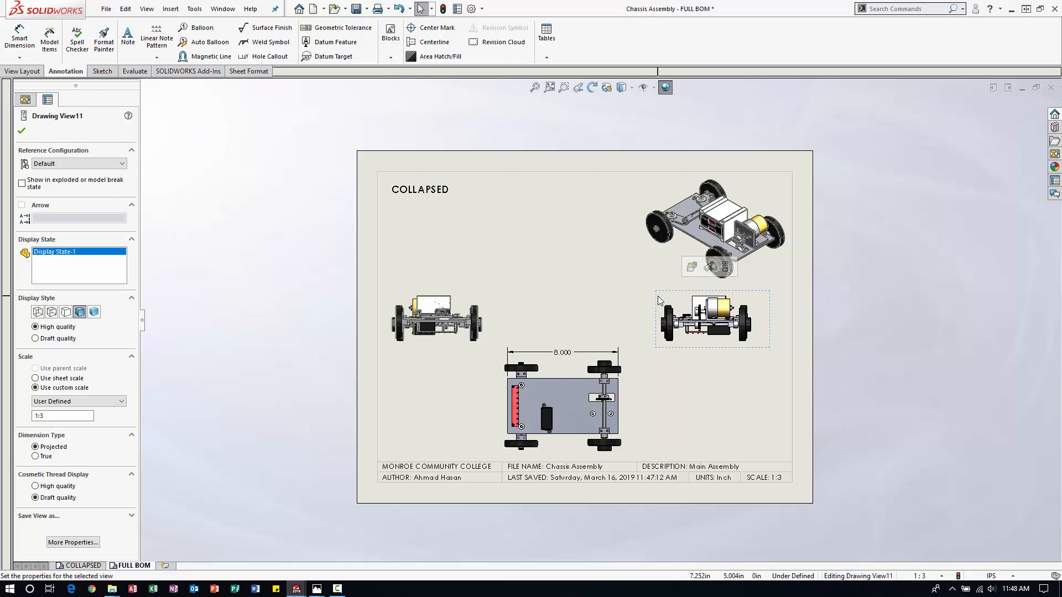
{"action": "key", "text": "Delete"}
{"action": "left_click", "coordinate": [605, 257]}
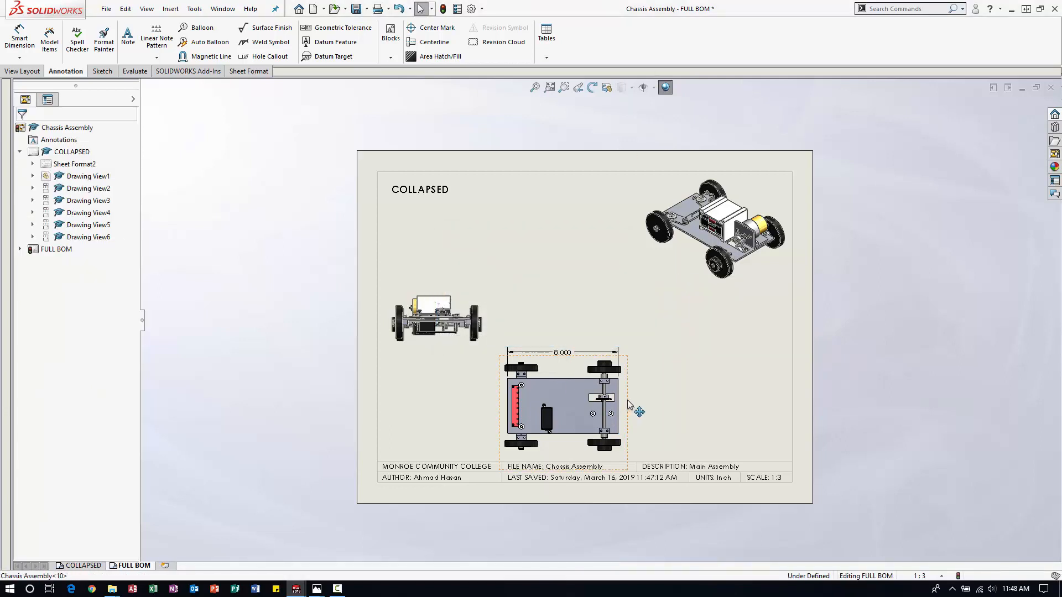
{"action": "key", "text": "Delete"}
{"action": "key", "text": "Return"}
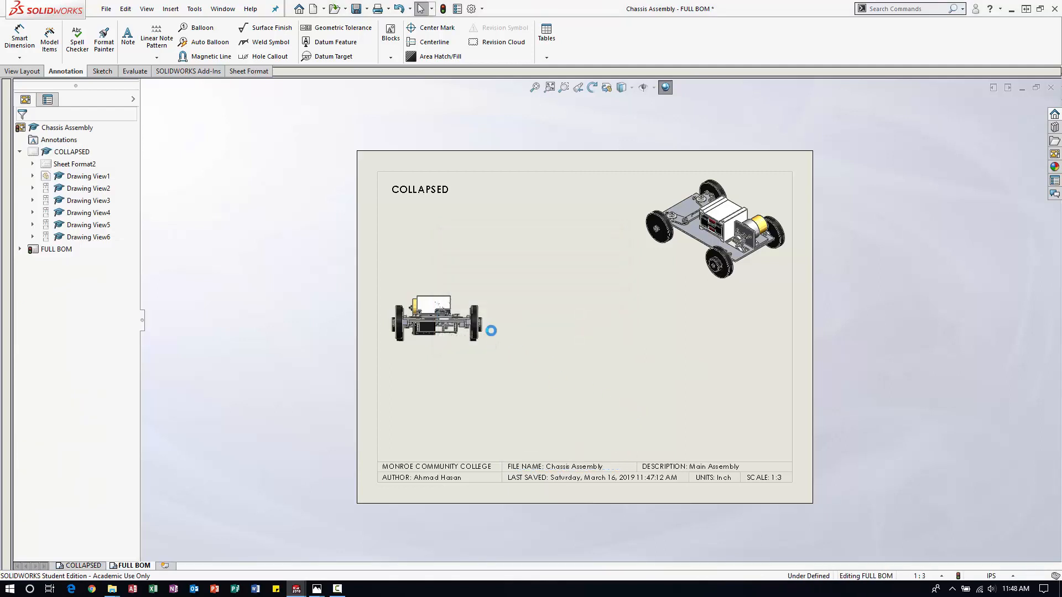
{"action": "left_click", "coordinate": [491, 335]}
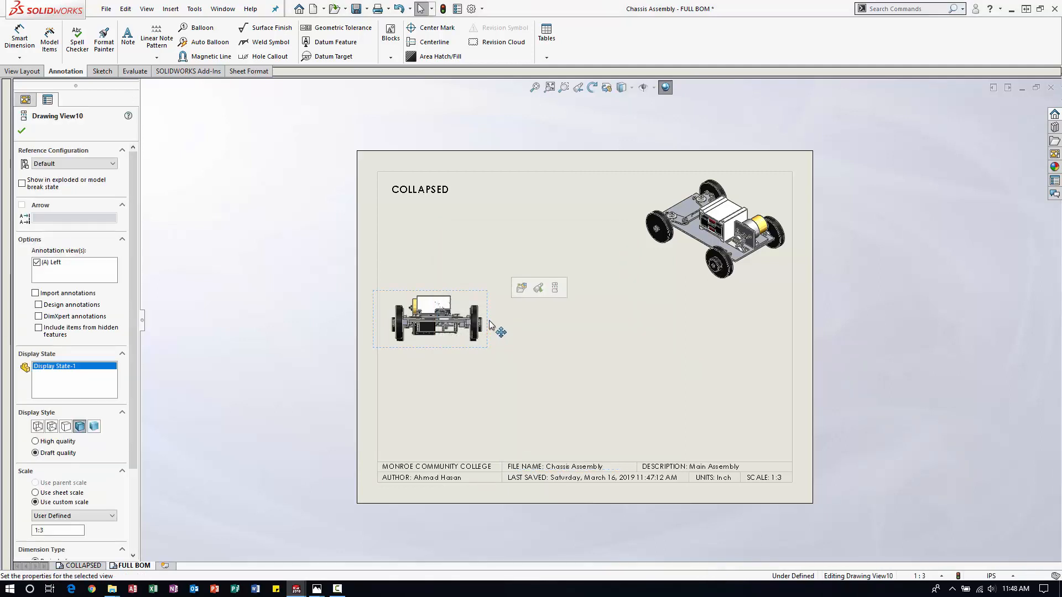
{"action": "key", "text": "Delete"}
{"action": "key", "text": "Return"}
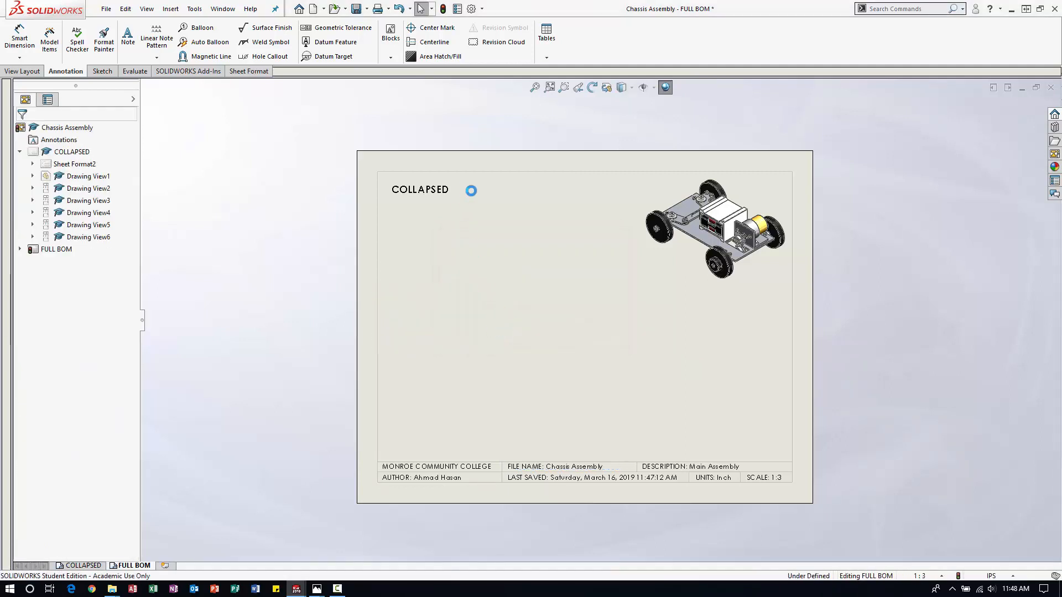
Delete the COLLAPSED note from the FULL BOM sheet and move the isometric view down to just above the title block.
{"action": "left_click", "coordinate": [431, 189]}
{"action": "key", "text": "Delete"}
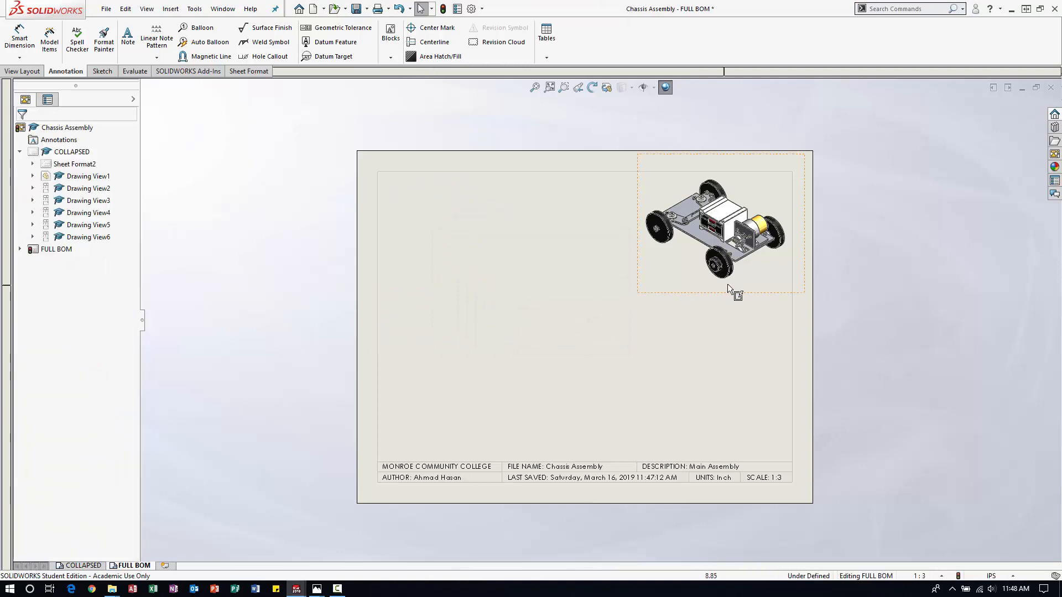
{"action": "left_click_drag", "start_coordinate": [735, 293], "coordinate": [733, 473]}
{"action": "left_click_drag", "start_coordinate": [736, 473], "coordinate": [737, 473]}
{"action": "left_click", "coordinate": [530, 333]}
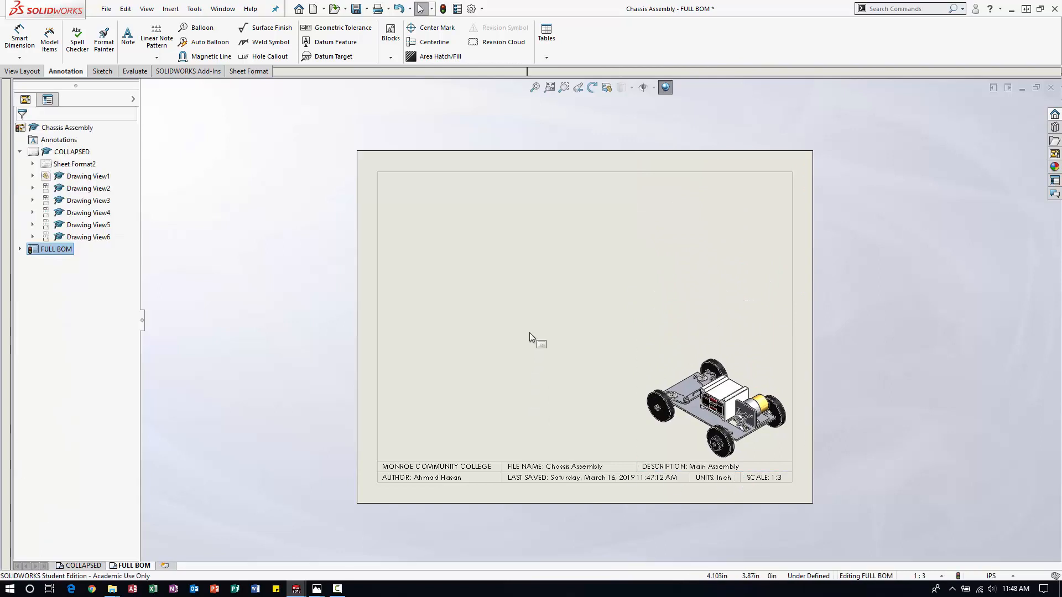
{"action": "right_click", "coordinate": [532, 300]}
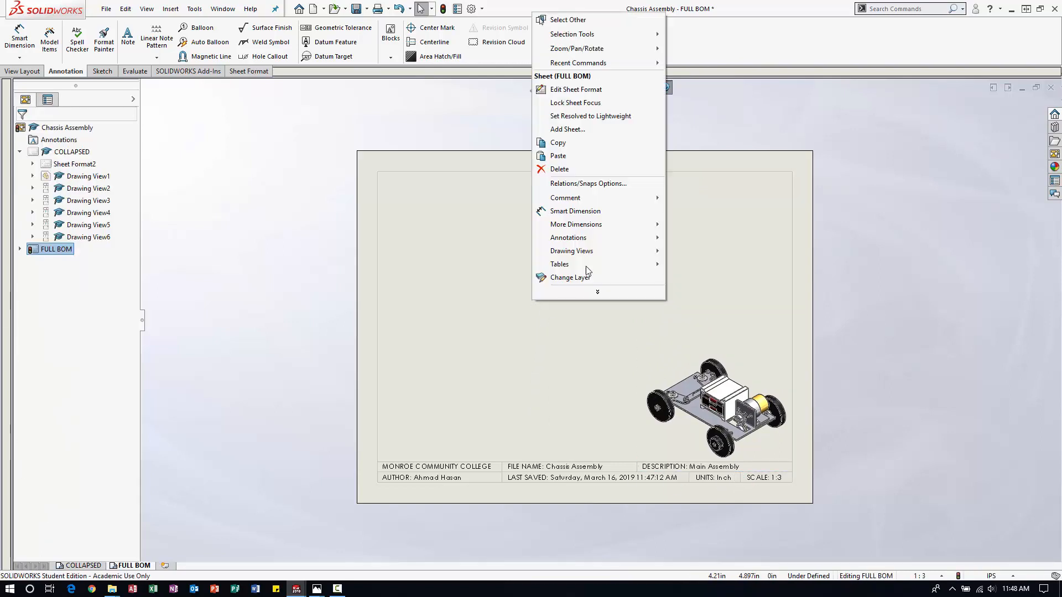
{"action": "left_click", "coordinate": [471, 320]}
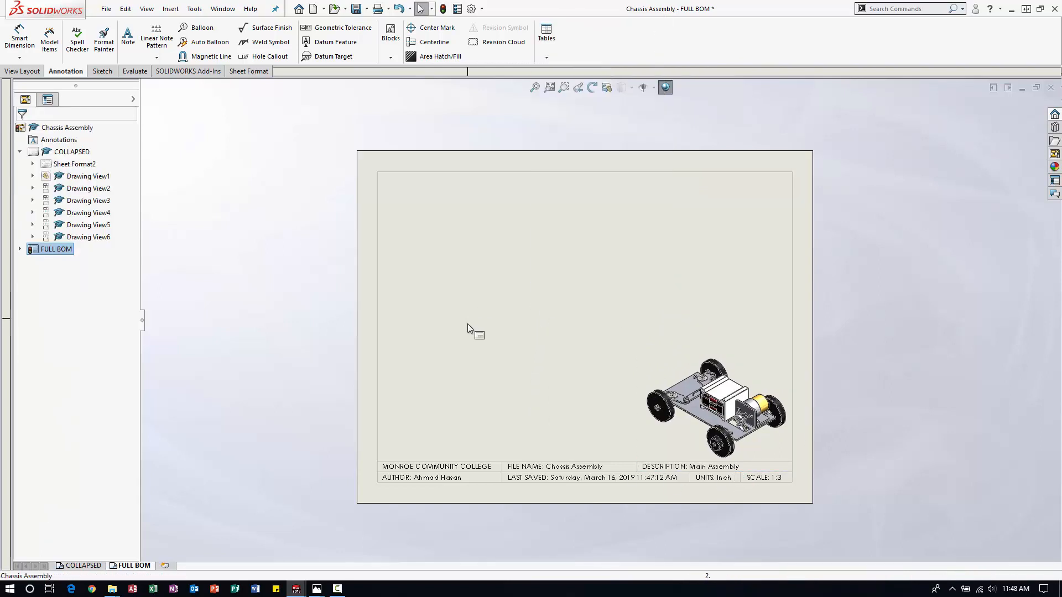
Insert a top-level-only bill of materials for the isometric view using the bom-standard template, placed at the sheet border's upper-left corner.
{"action": "left_click", "coordinate": [636, 373]}
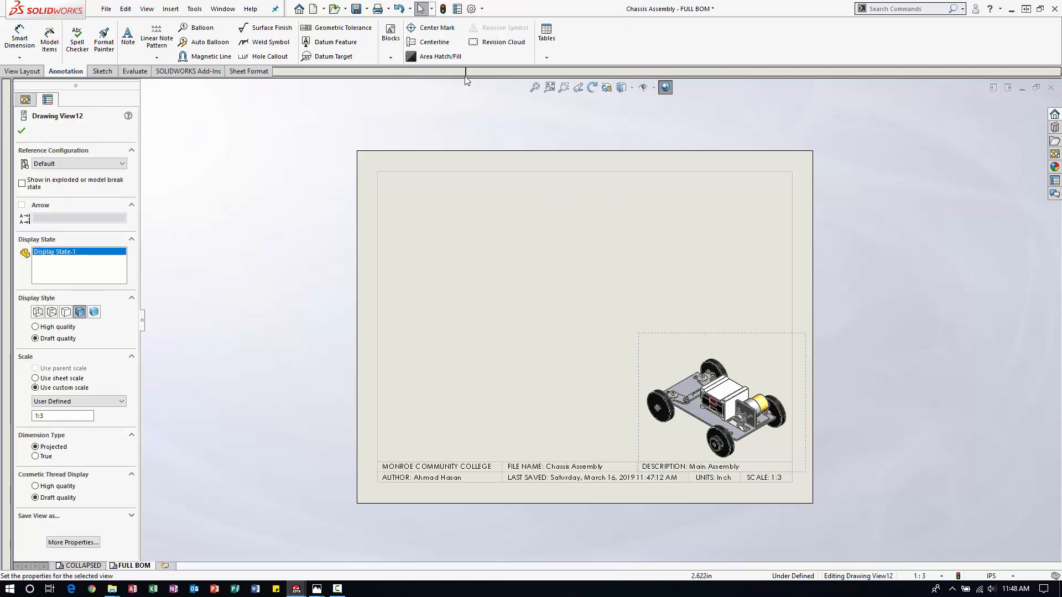
{"action": "left_click", "coordinate": [550, 58]}
{"action": "left_click", "coordinate": [560, 99]}
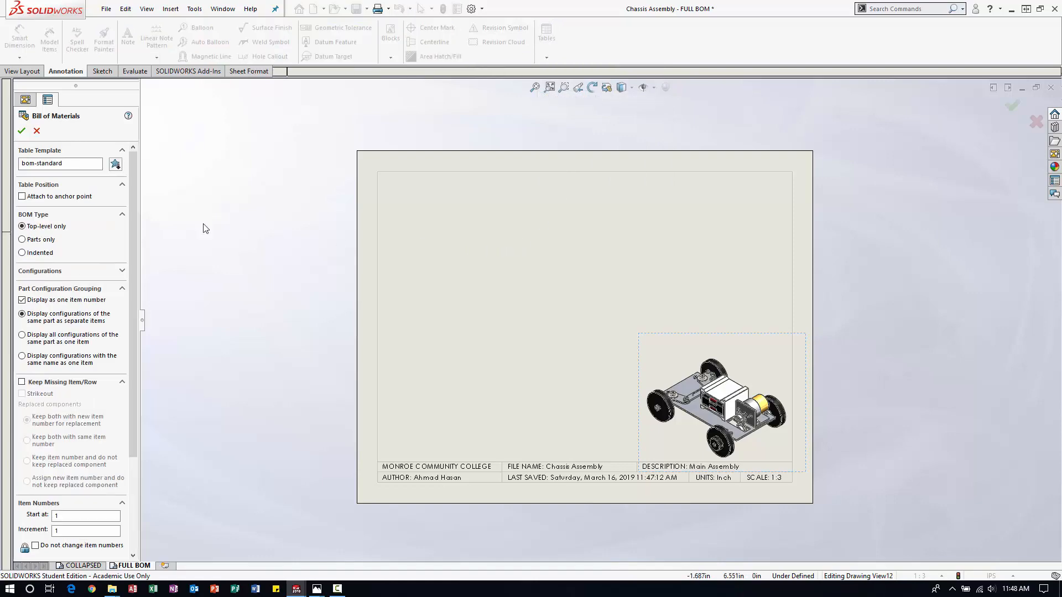
{"action": "left_click", "coordinate": [22, 130]}
{"action": "left_click", "coordinate": [378, 173]}
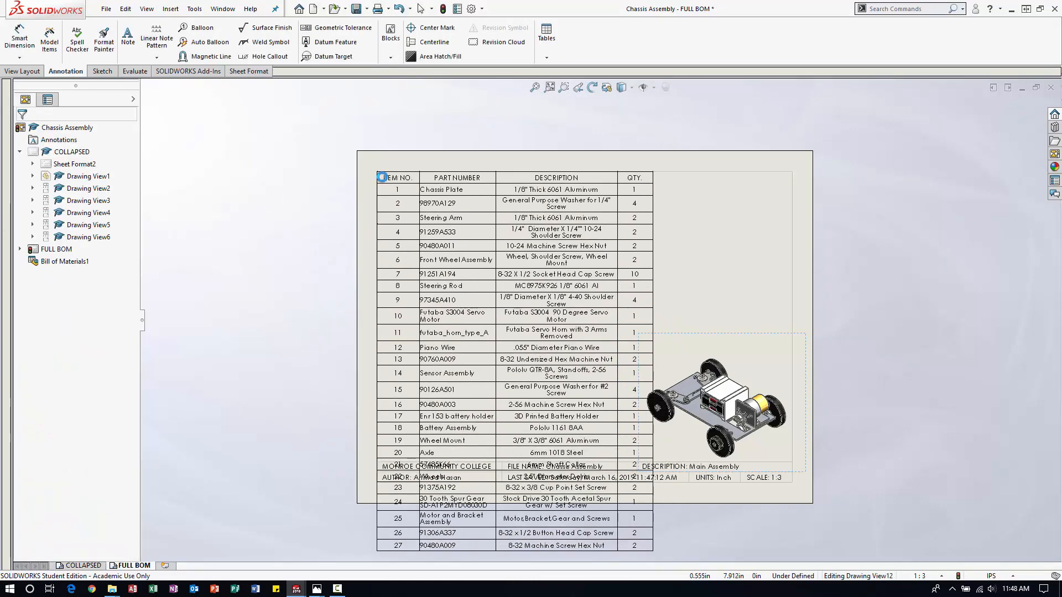
Set the font size of the whole bill of materials table on the FULL BOM sheet to 9.
{"action": "scroll", "coordinate": [619, 414], "scroll_direction": "up", "scroll_amount": 1}
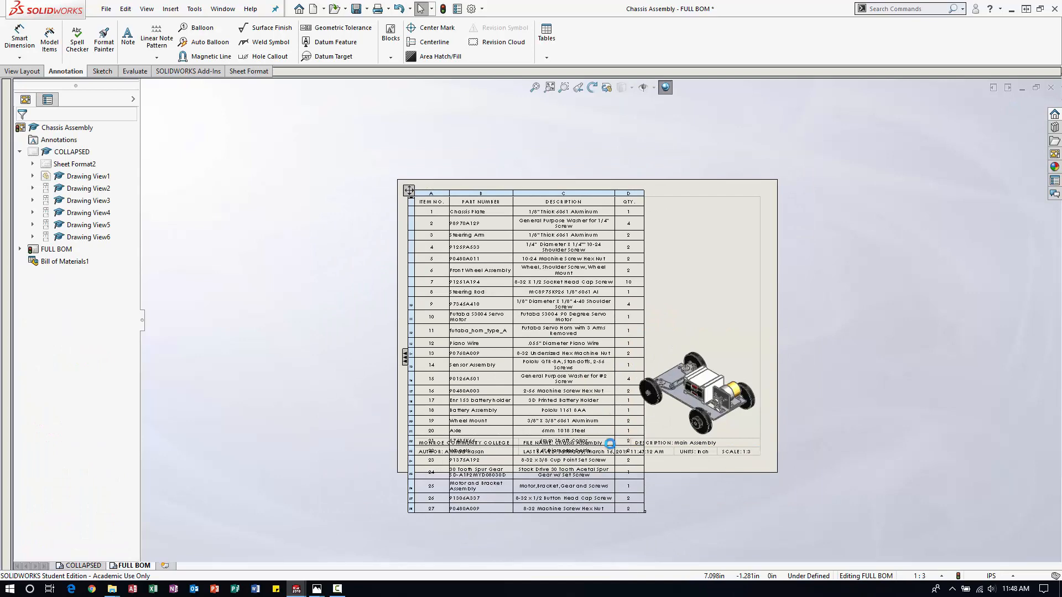
{"action": "scroll", "coordinate": [607, 444], "scroll_direction": "down", "scroll_amount": 1}
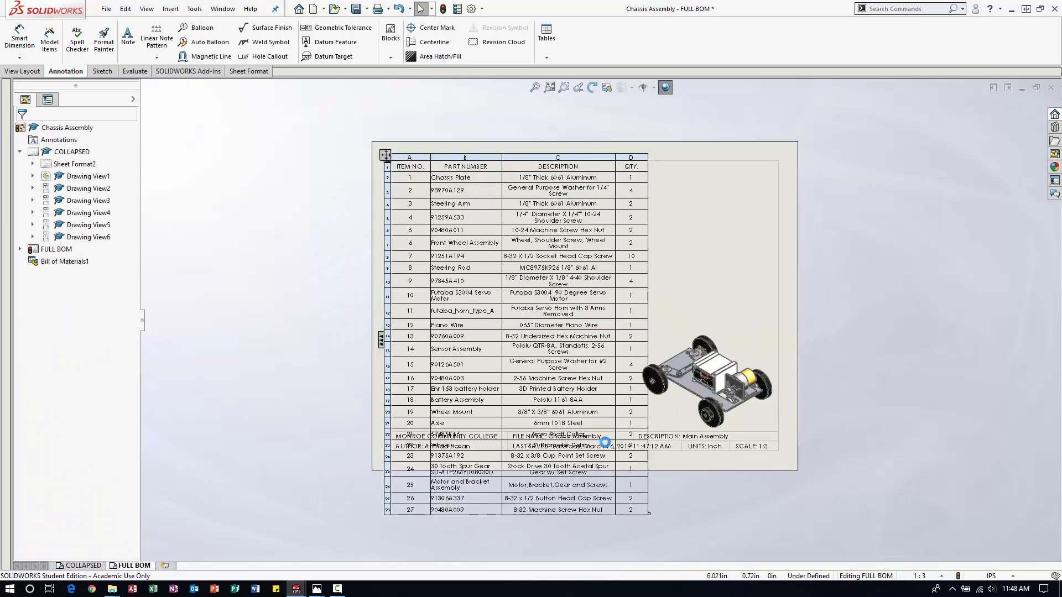
{"action": "left_click", "coordinate": [394, 166]}
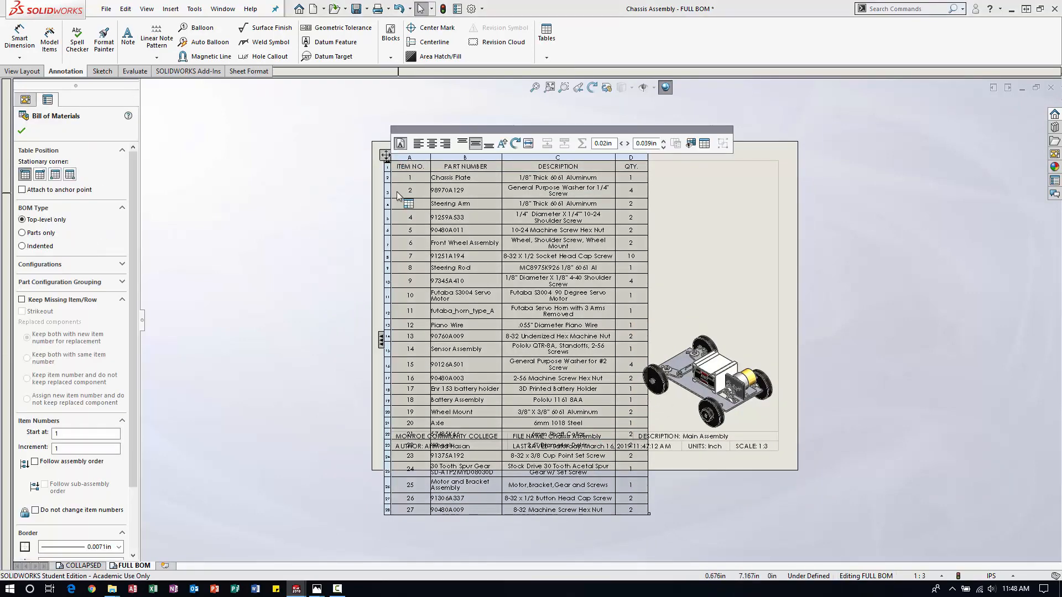
{"action": "left_click", "coordinate": [401, 144]}
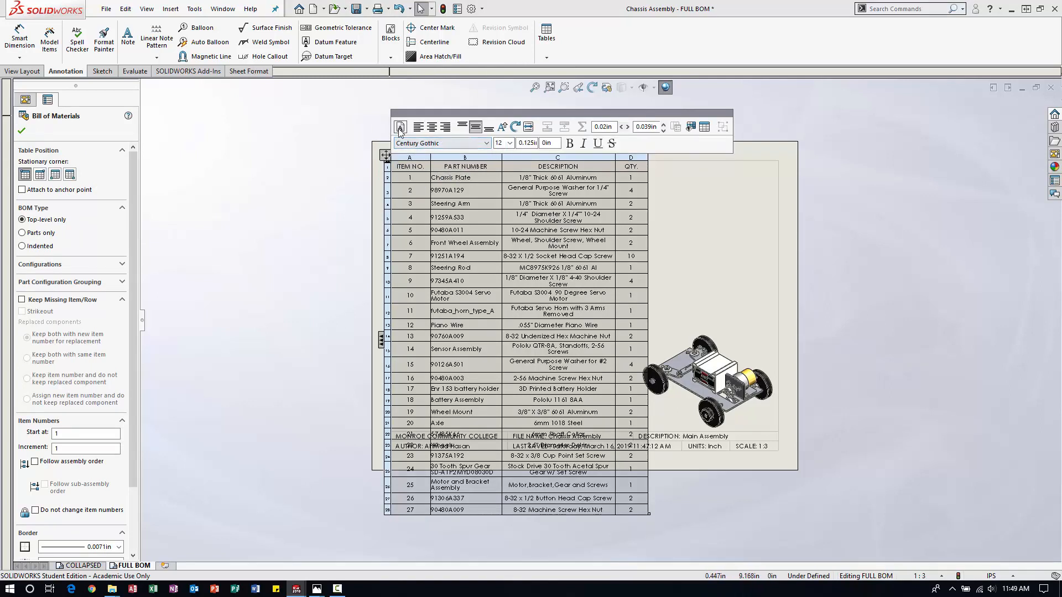
{"action": "left_click", "coordinate": [401, 127]}
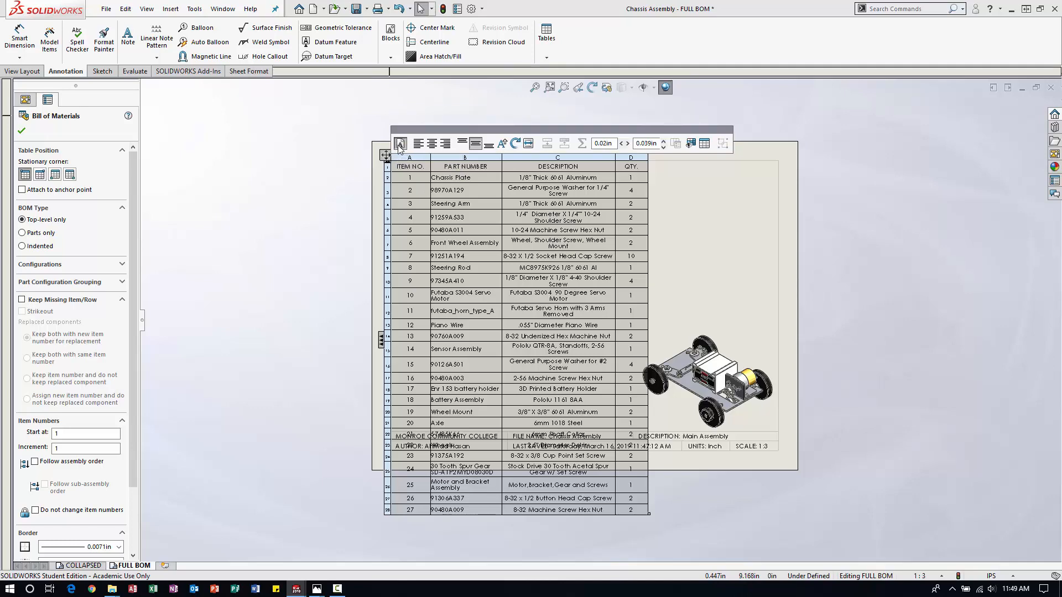
{"action": "left_click", "coordinate": [400, 145]}
{"action": "left_click", "coordinate": [501, 145]}
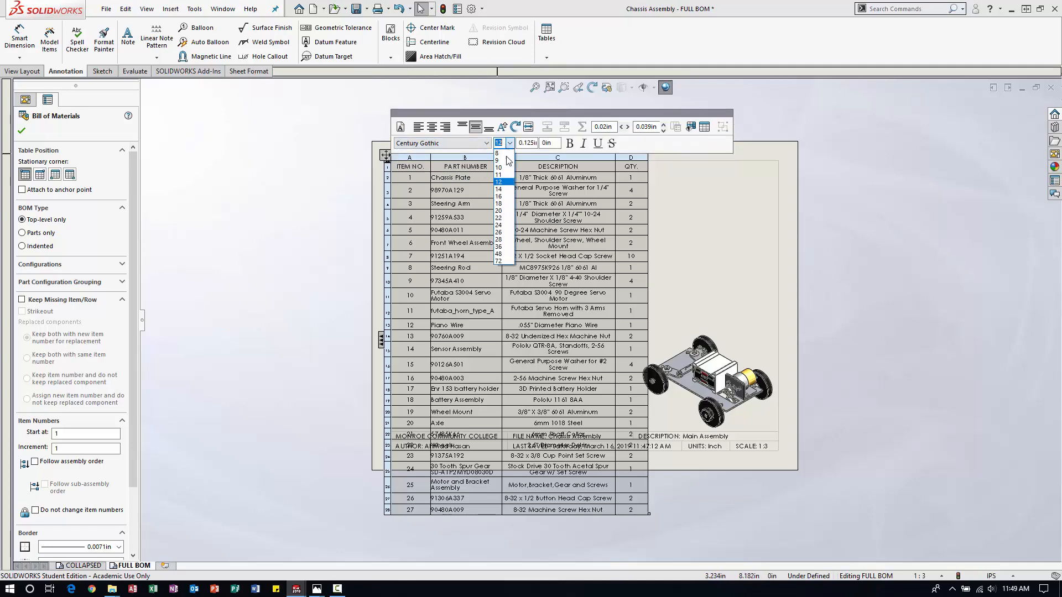
{"action": "left_click", "coordinate": [505, 164]}
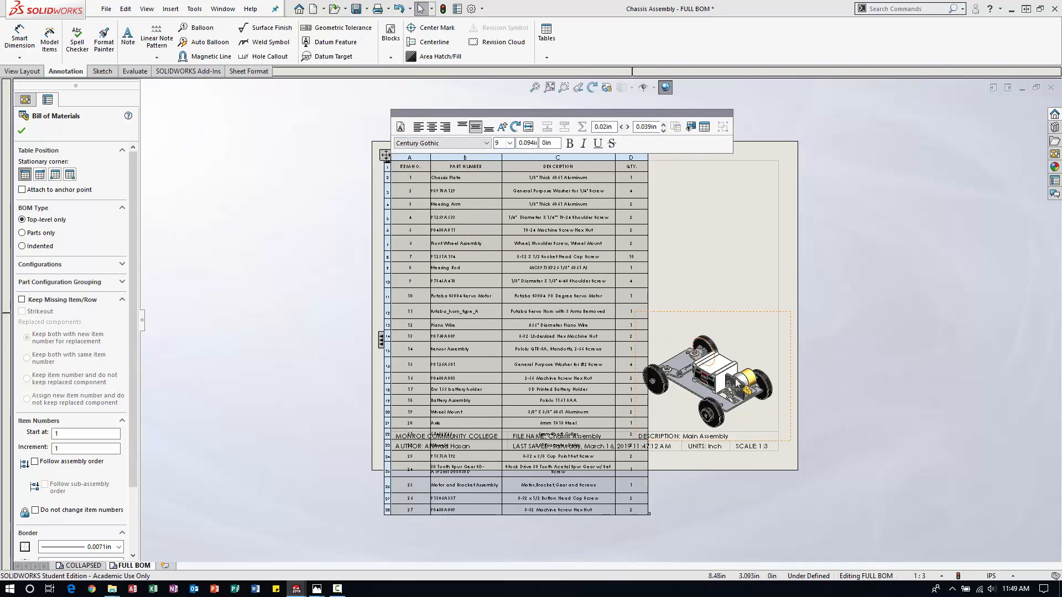
{"action": "left_click", "coordinate": [682, 473]}
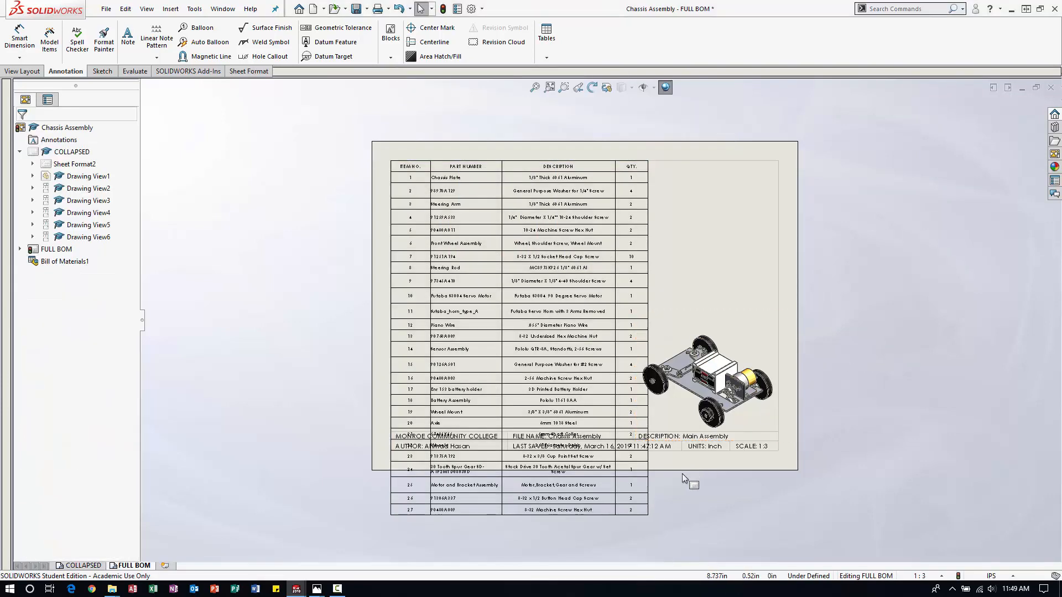
Shrink the bill of materials table to end just above the title block and set its font size to 10.
{"action": "left_click", "coordinate": [441, 208]}
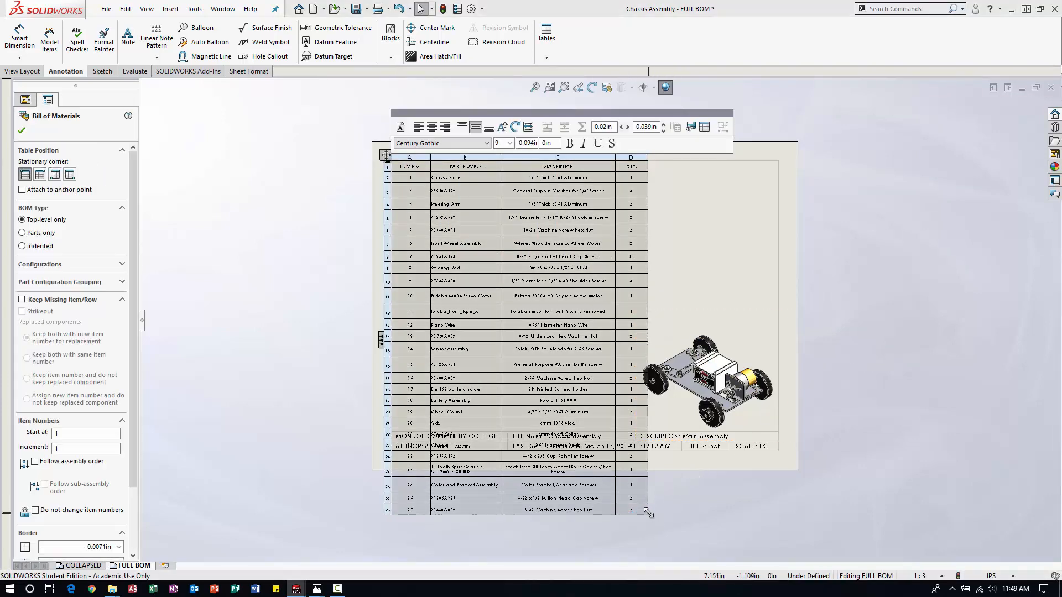
{"action": "left_click_drag", "start_coordinate": [649, 513], "coordinate": [634, 420]}
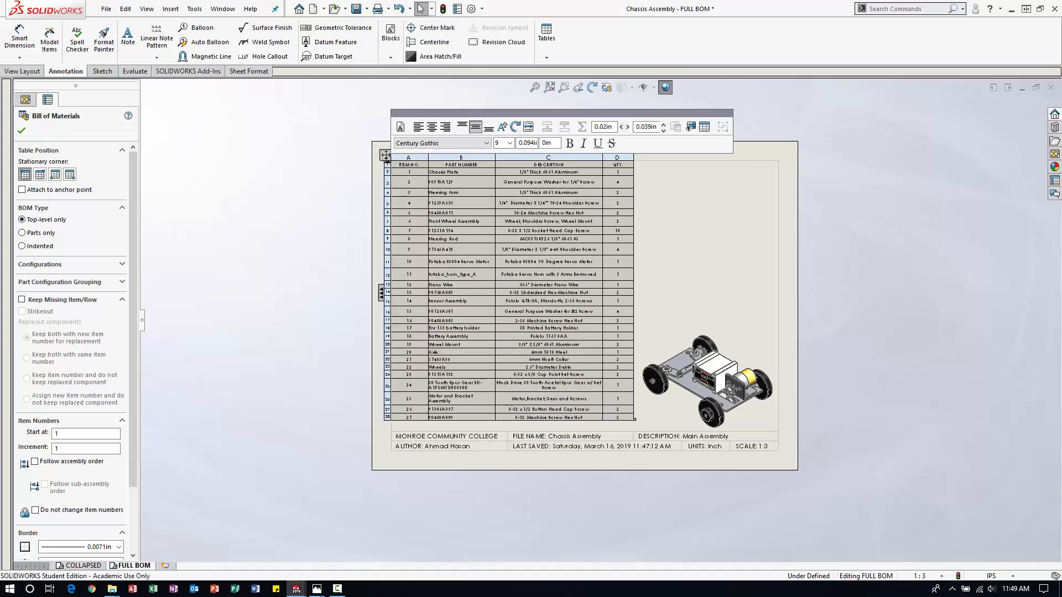
{"action": "left_click", "coordinate": [510, 143]}
{"action": "left_click", "coordinate": [501, 167]}
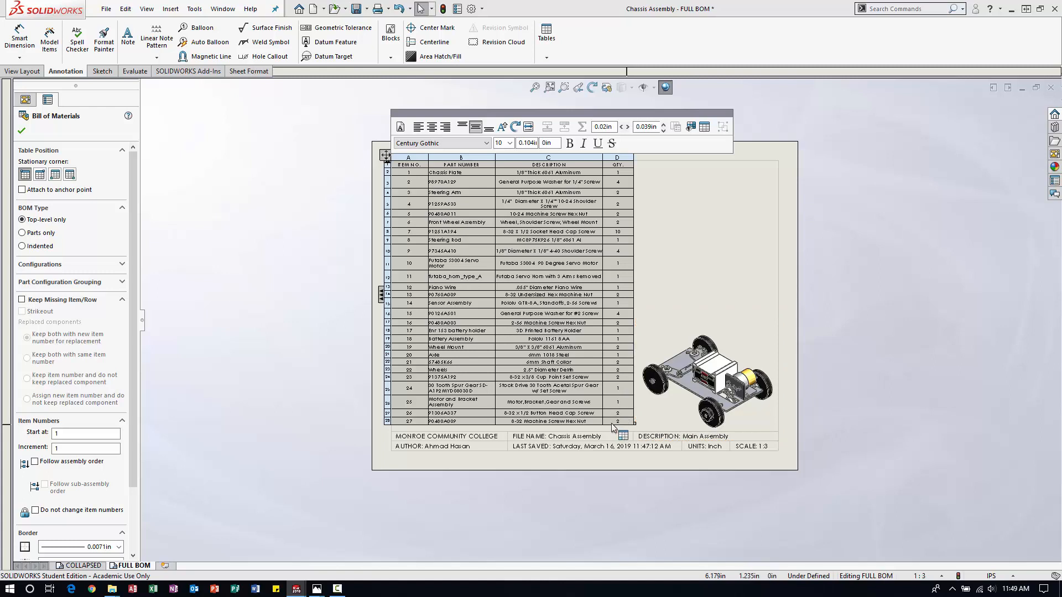
{"action": "left_click", "coordinate": [941, 410]}
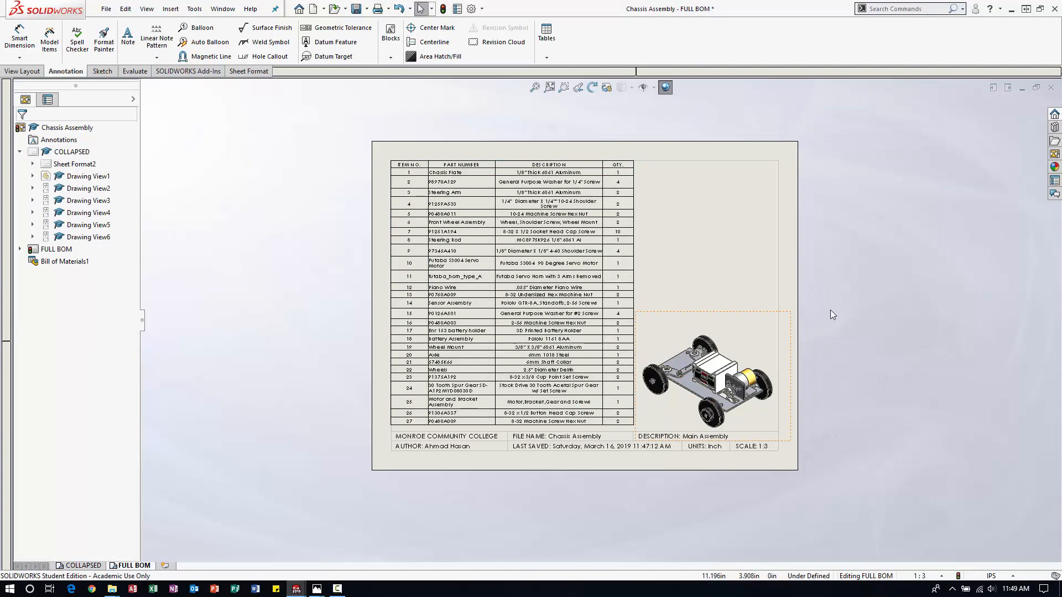
Move the isometric view on the FULL BOM sheet slightly up, clear of the title block.
{"action": "scroll", "coordinate": [802, 325], "scroll_direction": "down", "scroll_amount": 1}
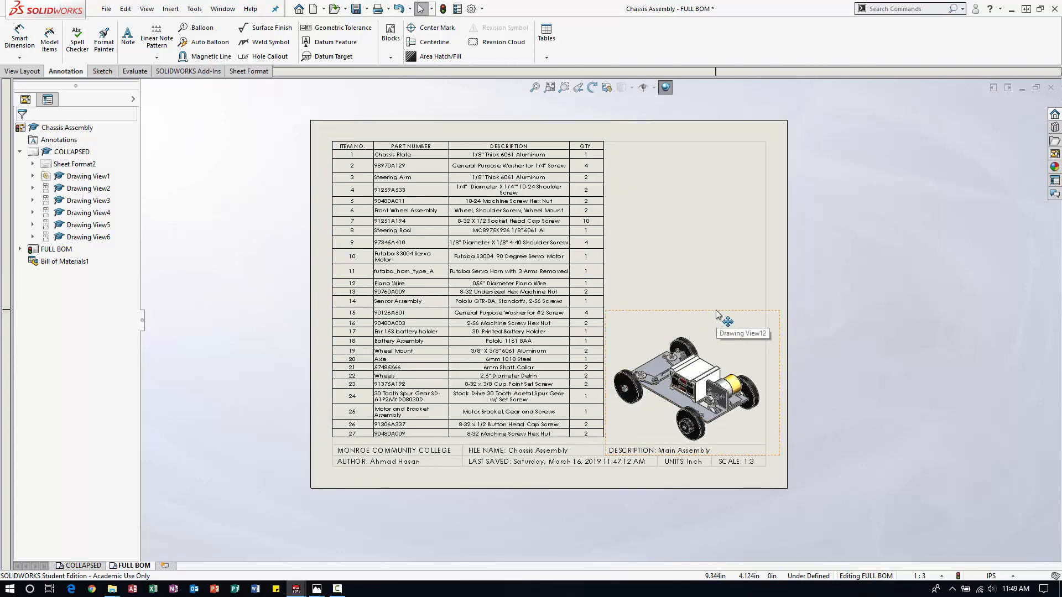
{"action": "left_click_drag", "start_coordinate": [717, 313], "coordinate": [716, 309]}
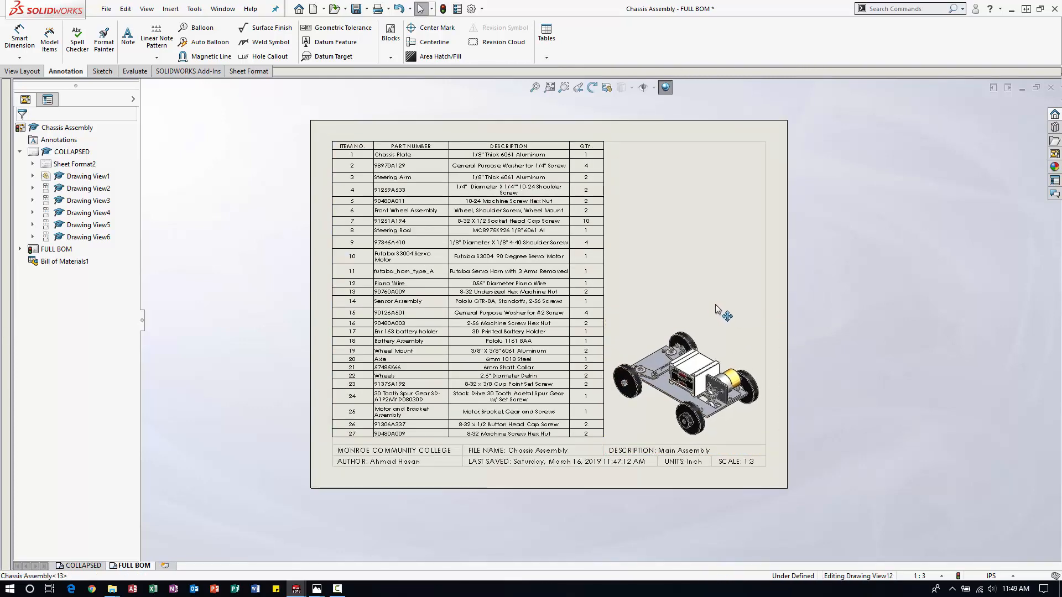
{"action": "left_click", "coordinate": [895, 357]}
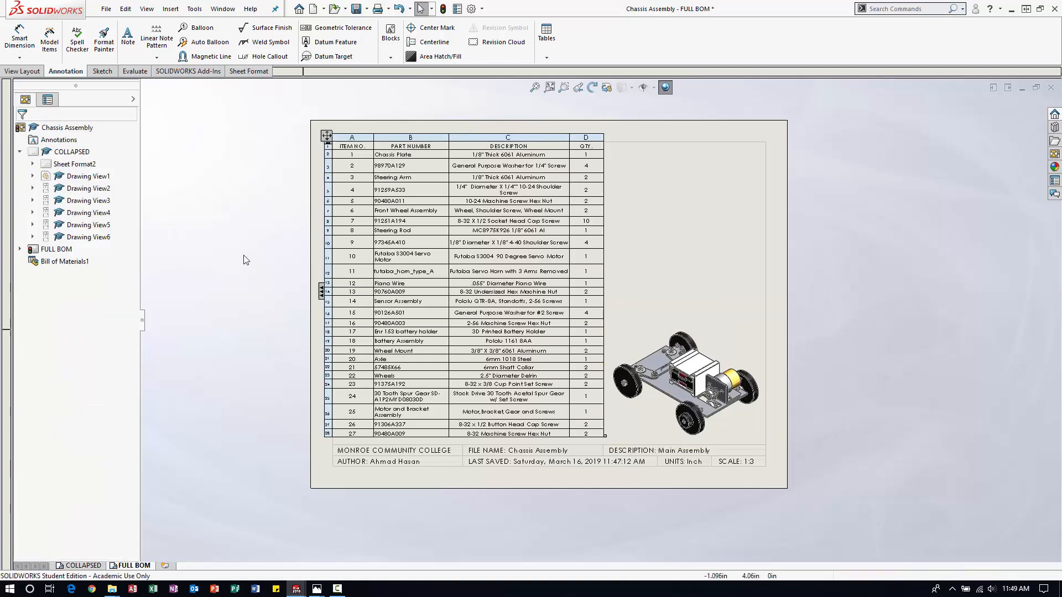
Add the note "FULL BILL OF MATERIALS" in the empty area beside the top of the table, above the isometric view.
{"action": "left_click", "coordinate": [128, 39]}
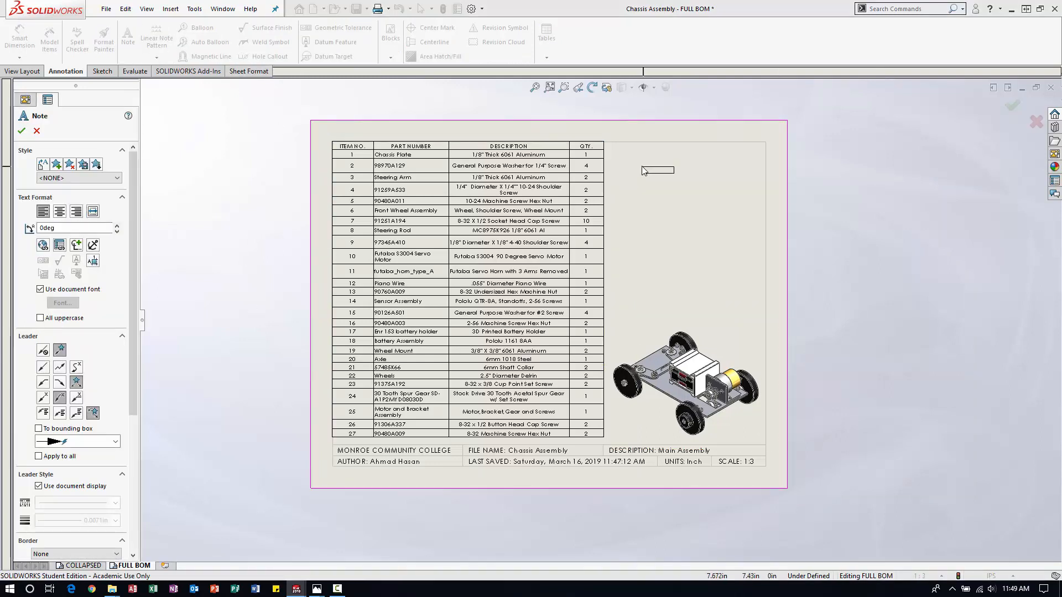
{"action": "left_click", "coordinate": [637, 165]}
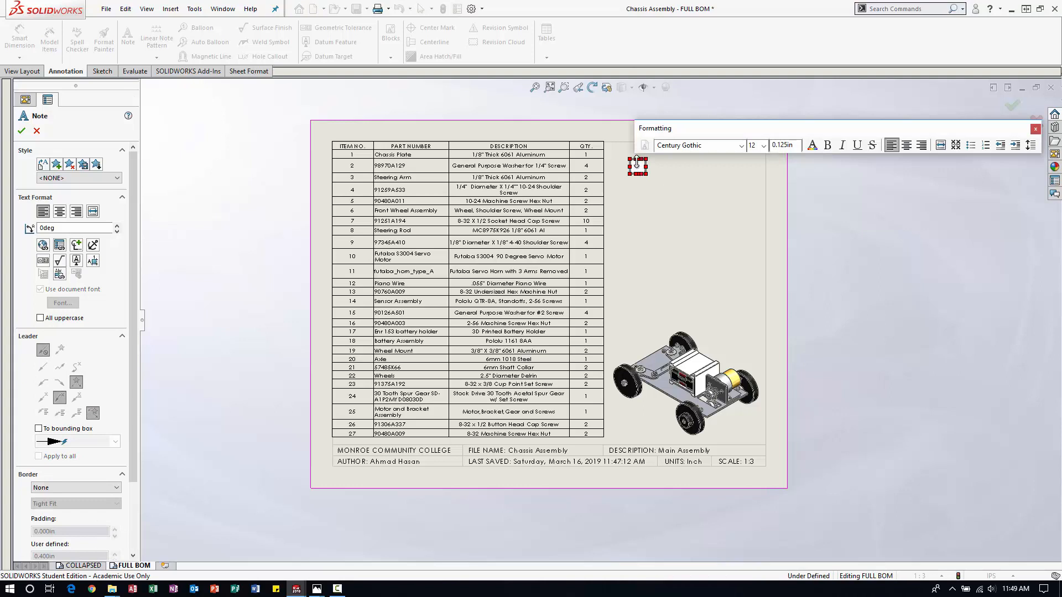
{"action": "type", "text": "FULL BILL OF M"}
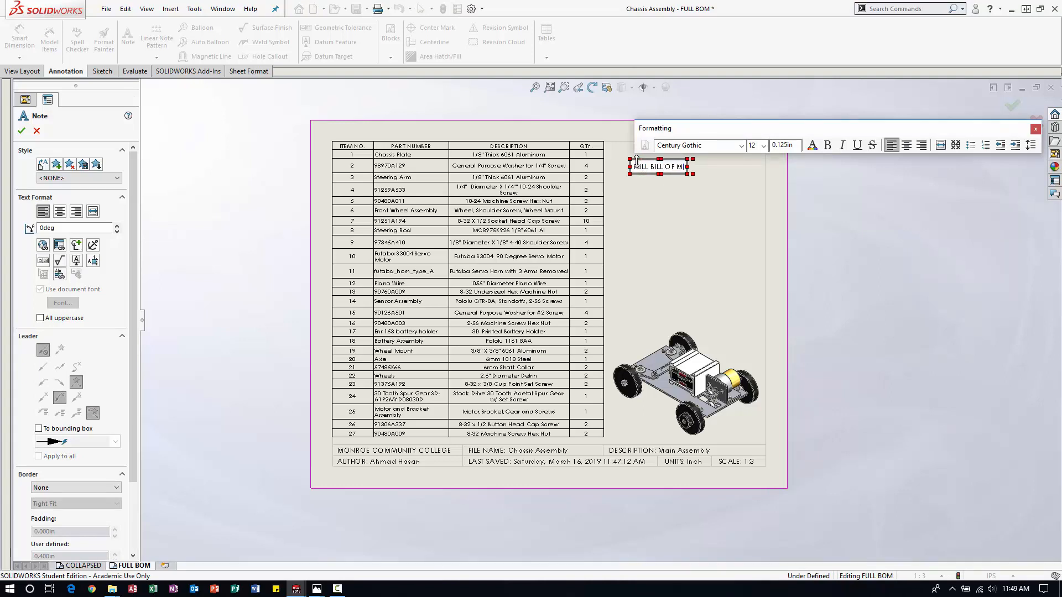
{"action": "type", "text": "ATERIALS"}
{"action": "left_click", "coordinate": [721, 206]}
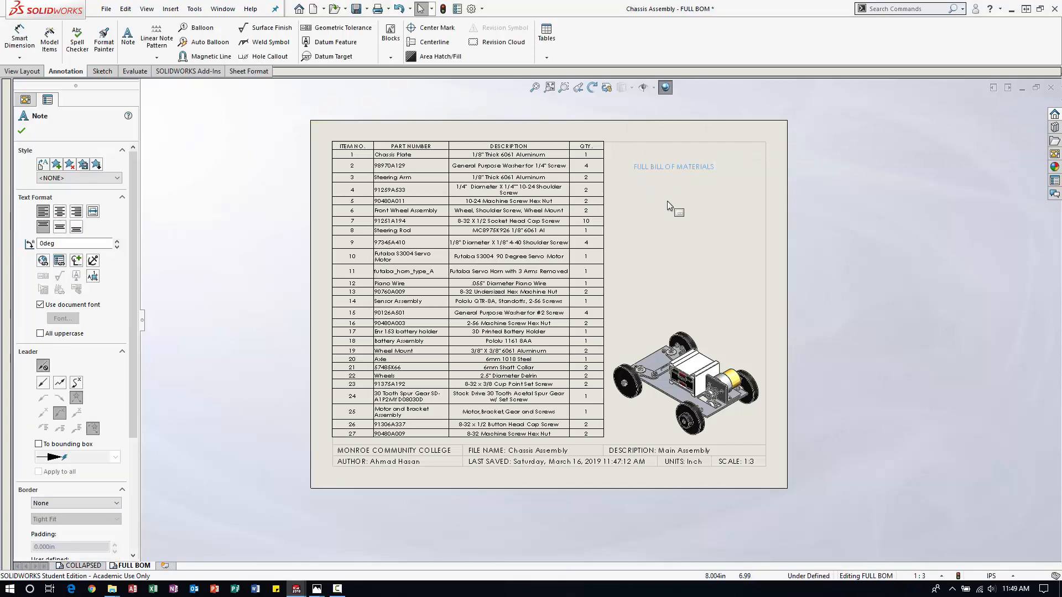
Make the FULL BILL OF MATERIALS note bold with a larger font size and centre it near the sheet's upper border.
{"action": "double_click", "coordinate": [689, 168]}
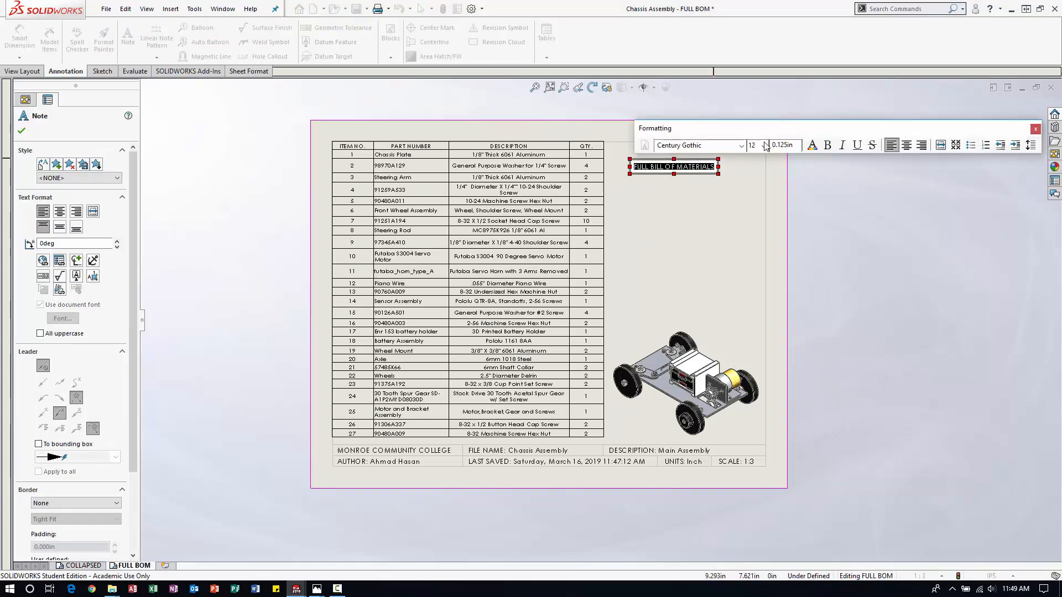
{"action": "left_click", "coordinate": [828, 145]}
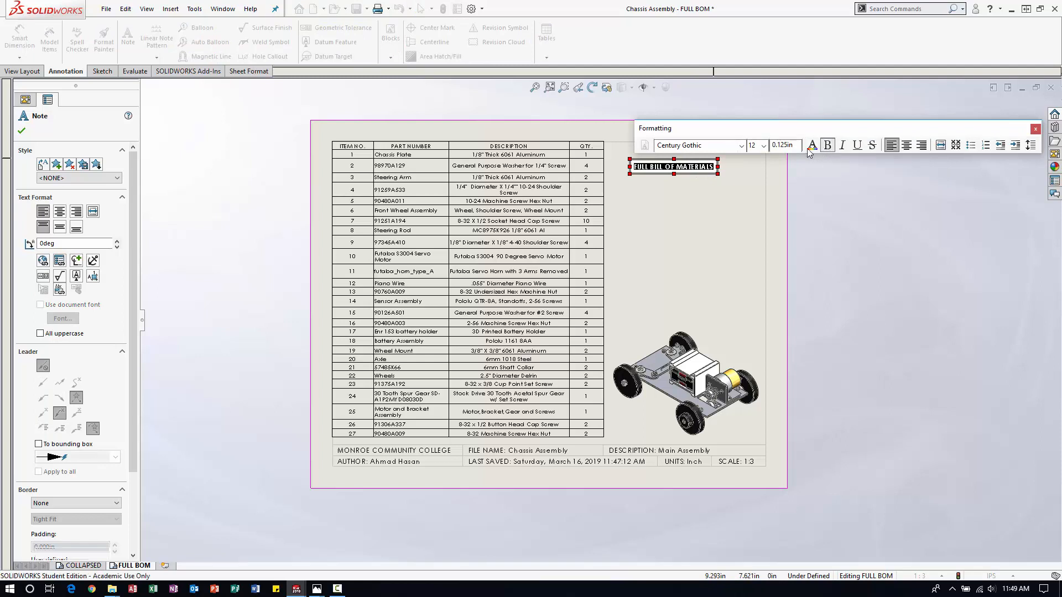
{"action": "left_click", "coordinate": [764, 145]}
{"action": "left_click", "coordinate": [757, 215]}
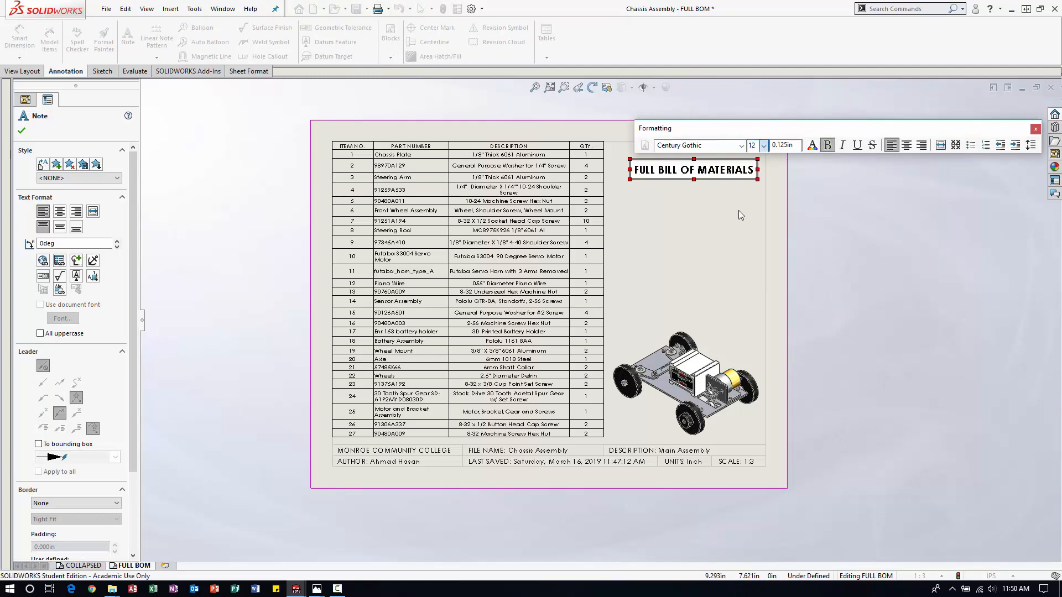
{"action": "left_click", "coordinate": [695, 199]}
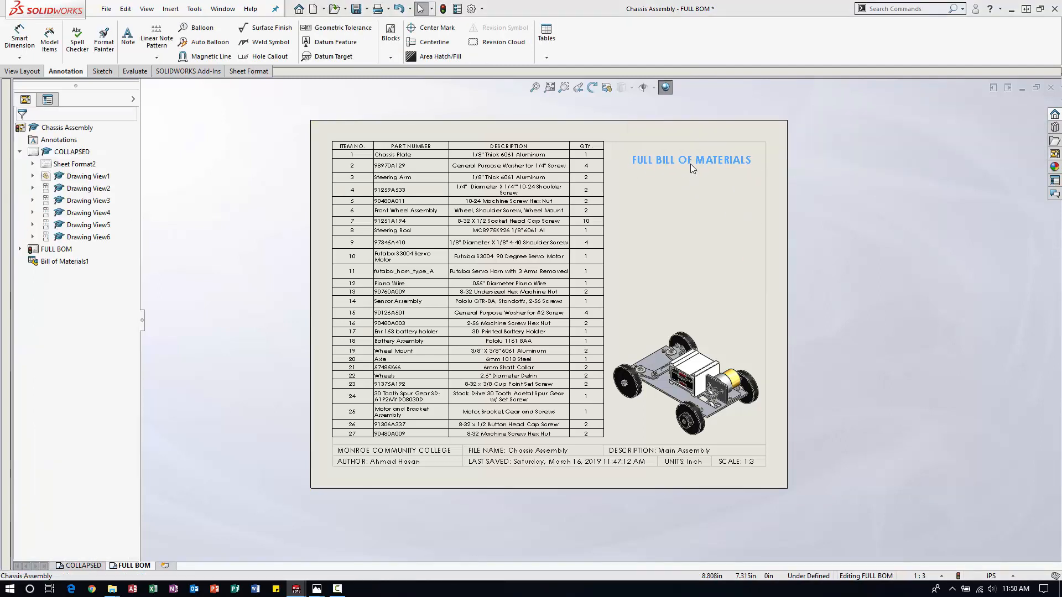
{"action": "left_click_drag", "start_coordinate": [689, 168], "coordinate": [684, 166]}
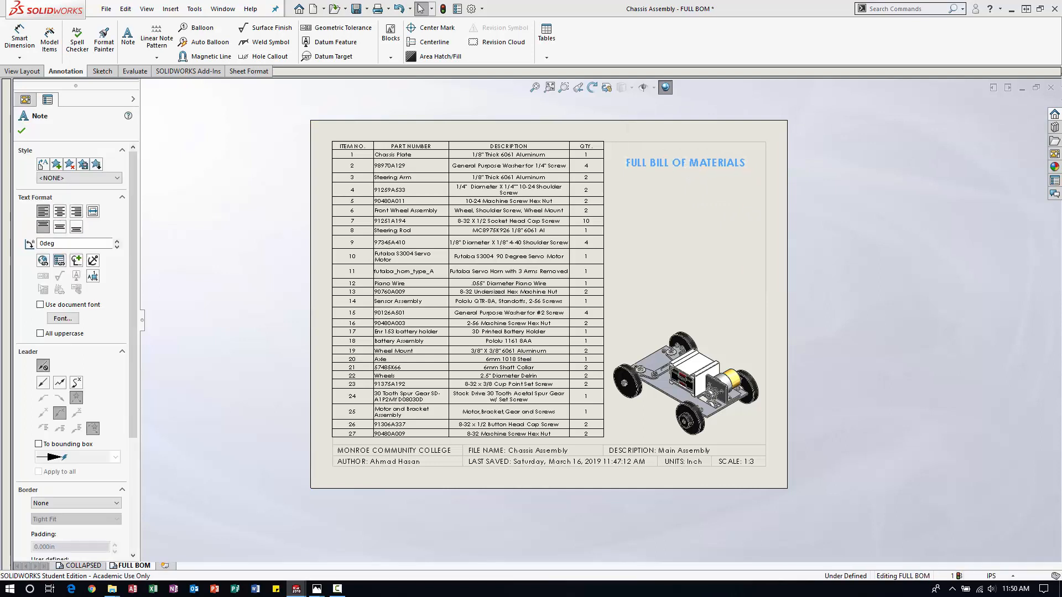
{"action": "left_click", "coordinate": [676, 238]}
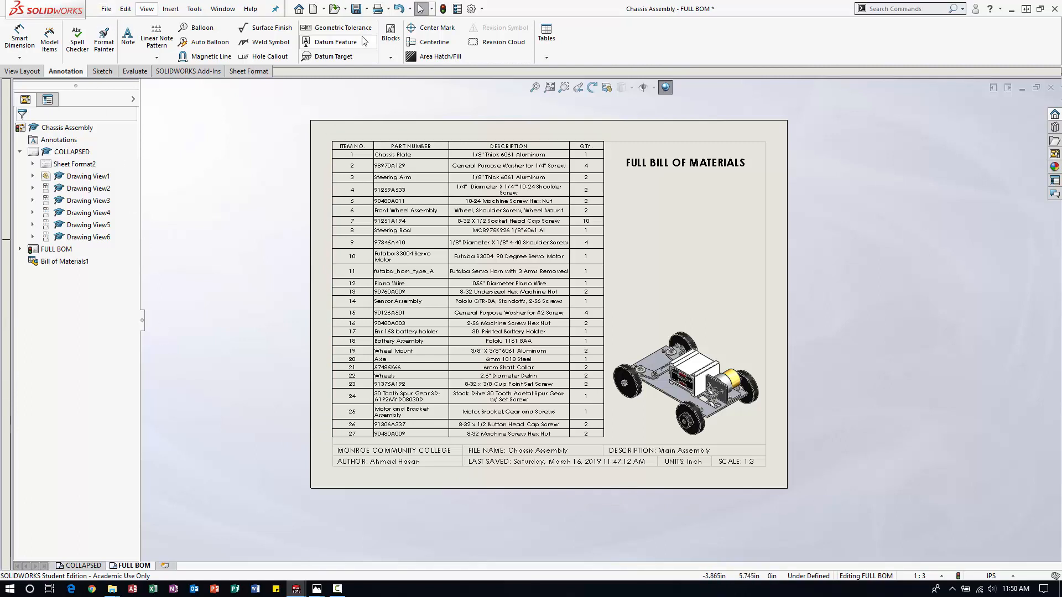
Save the drawing and duplicate the FULL BOM sheet, inserting the copy after the selected sheet.
{"action": "left_click", "coordinate": [105, 9]}
{"action": "left_click", "coordinate": [128, 85]}
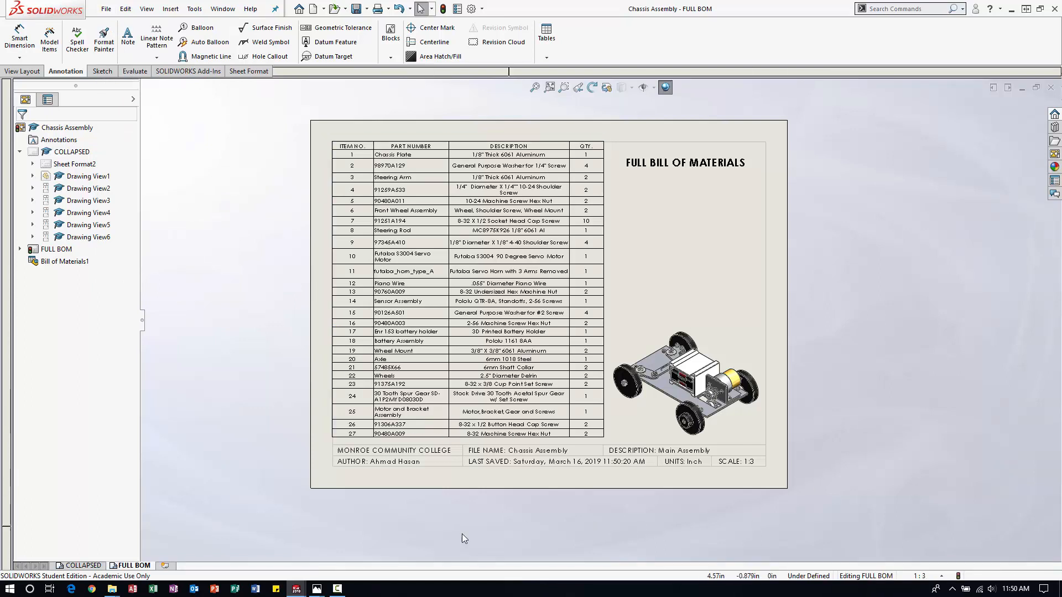
{"action": "right_click", "coordinate": [140, 568]}
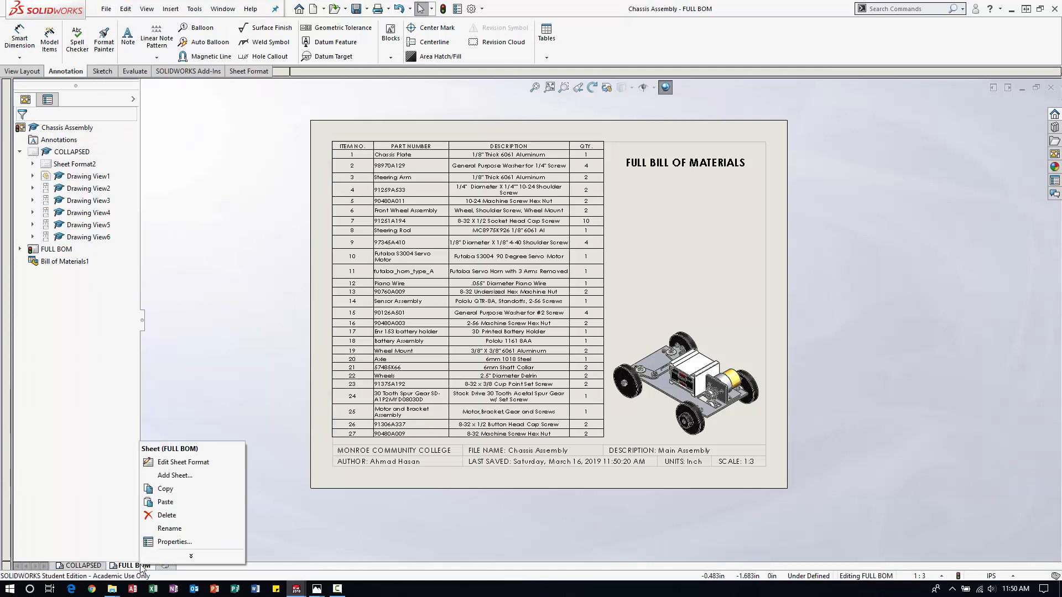
{"action": "left_click", "coordinate": [198, 494]}
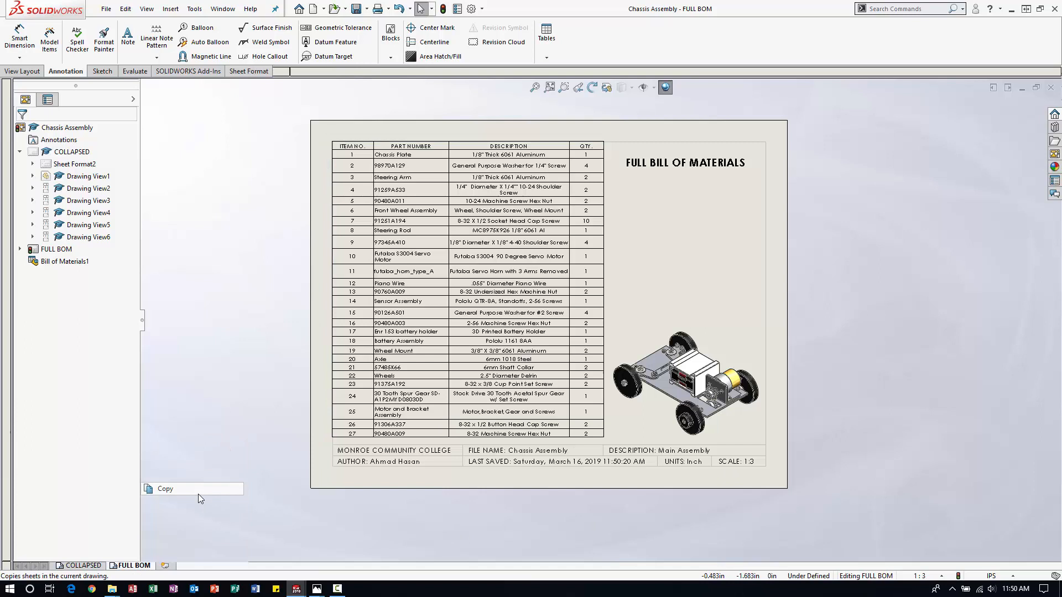
{"action": "right_click", "coordinate": [140, 561]}
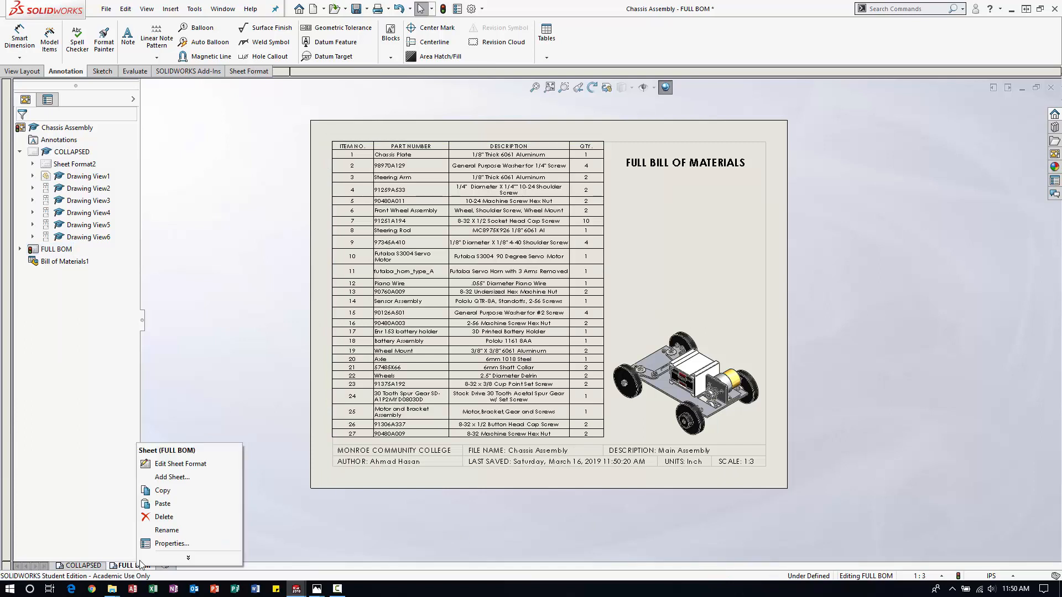
{"action": "left_click", "coordinate": [179, 505]}
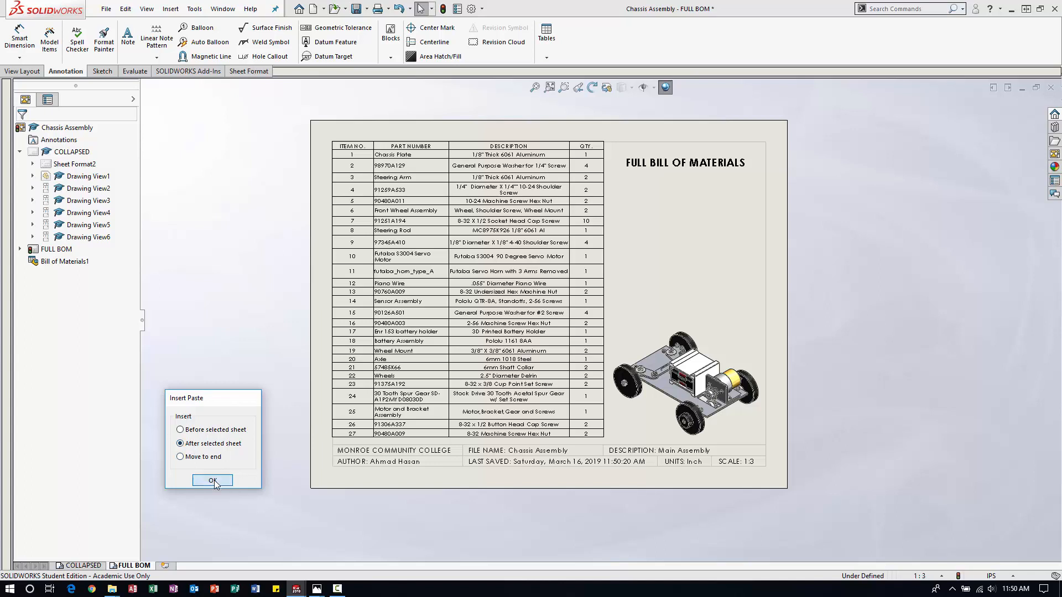
{"action": "left_click", "coordinate": [214, 481]}
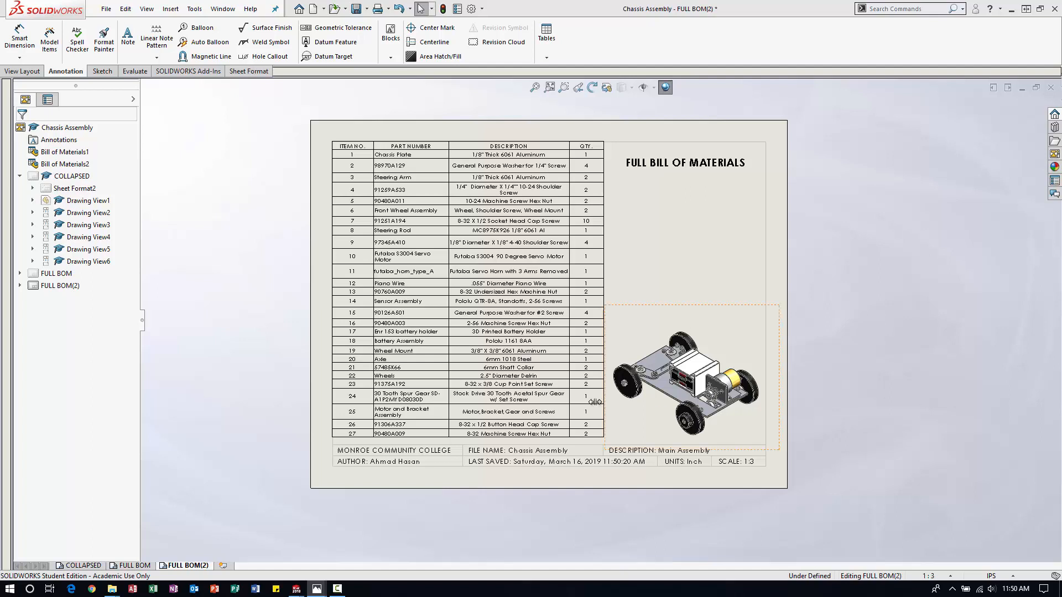
Delete the bill of materials table from the copied FULL BOM(2) sheet.
{"action": "left_click", "coordinate": [530, 338]}
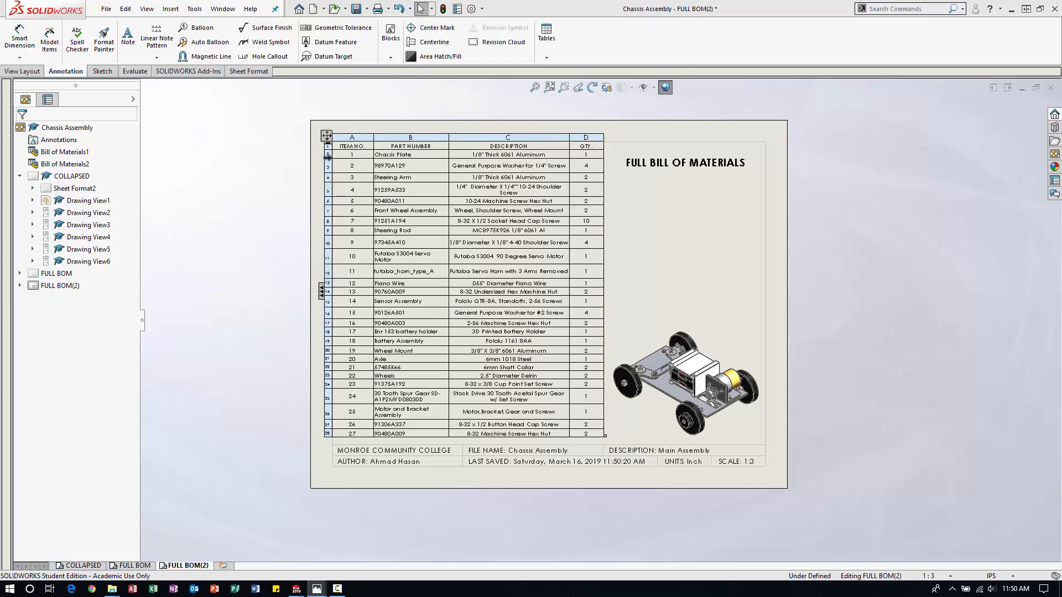
{"action": "left_click", "coordinate": [326, 136]}
{"action": "key", "text": "Delete"}
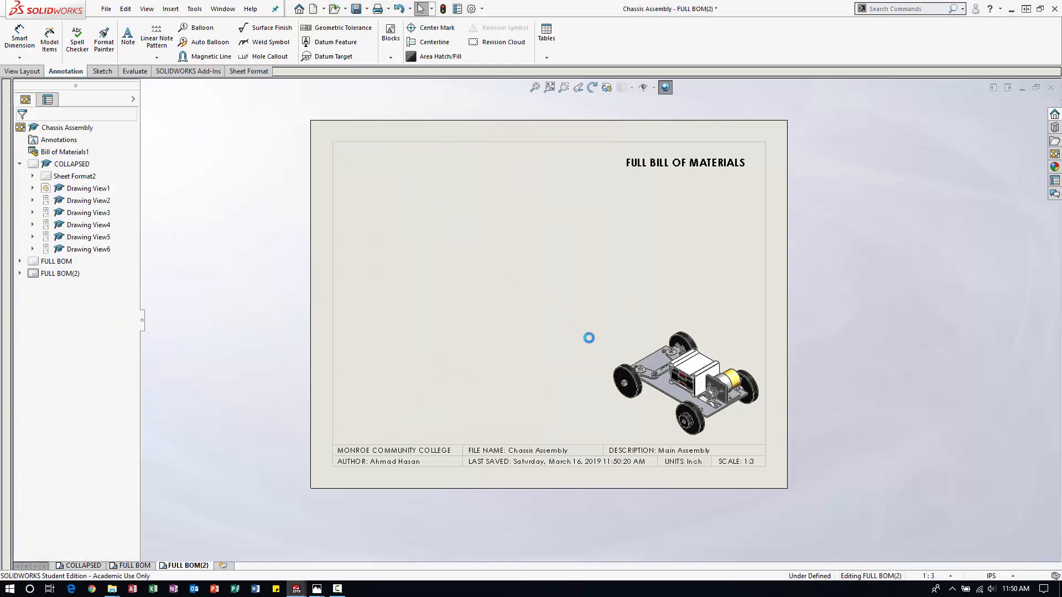
Delete the FULL BILL OF MATERIALS note from the copied sheet and move the isometric view to the middle of the sheet.
{"action": "left_click", "coordinate": [643, 167]}
{"action": "key", "text": "Delete"}
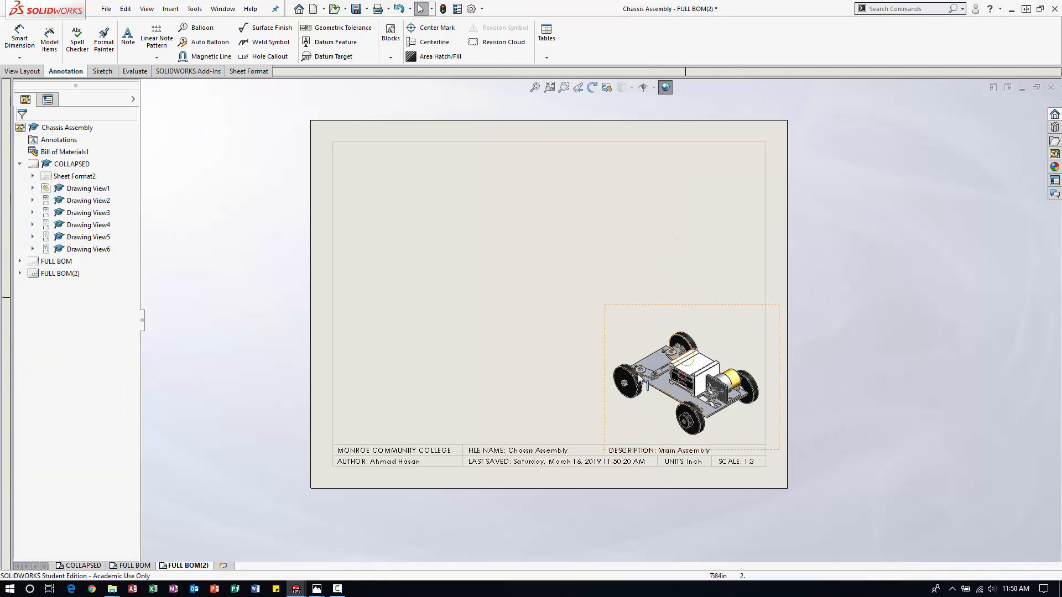
{"action": "left_click_drag", "start_coordinate": [606, 354], "coordinate": [470, 262]}
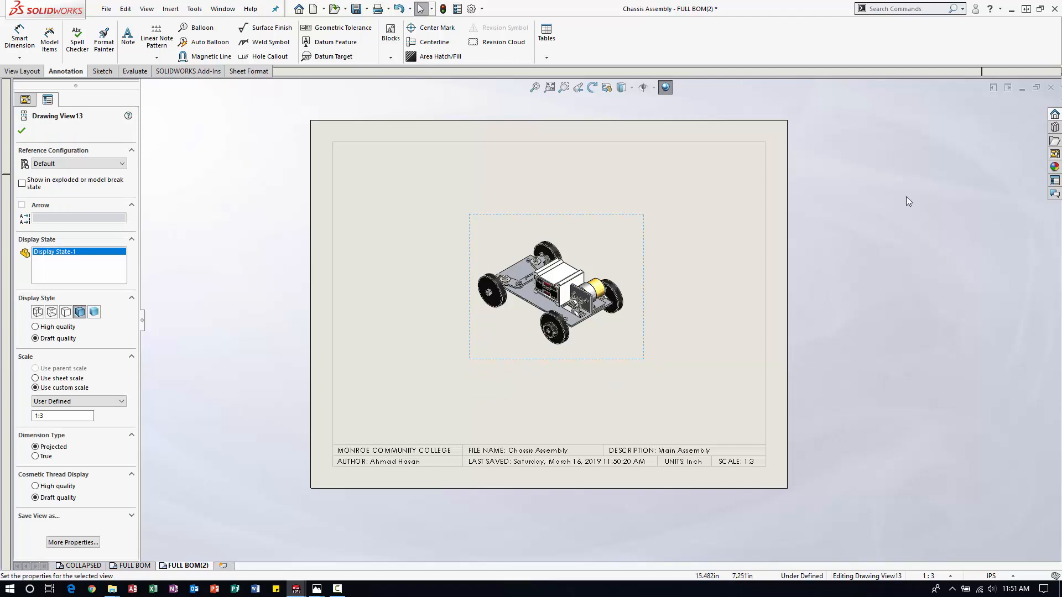
Delete the isometric view from the middle of the FULL BOM(2) sheet.
{"action": "left_click", "coordinate": [643, 258]}
{"action": "key", "text": "Delete"}
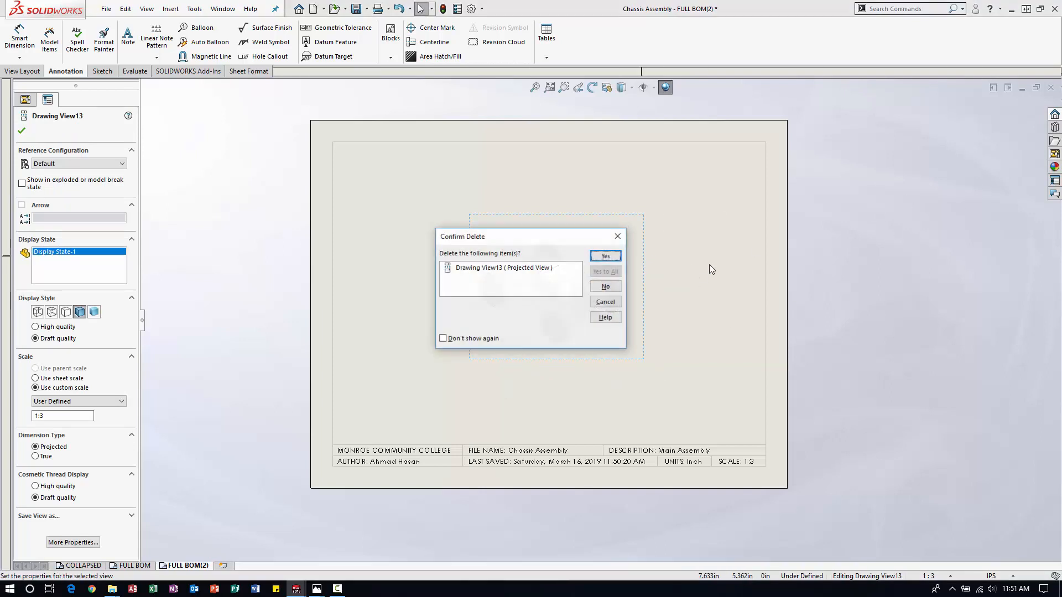
{"action": "left_click", "coordinate": [605, 257]}
Load the Chassis Assembly views and place the Sensor and Battery view in the middle of the FULL BOM(2) sheet.
{"action": "left_click", "coordinate": [1055, 154]}
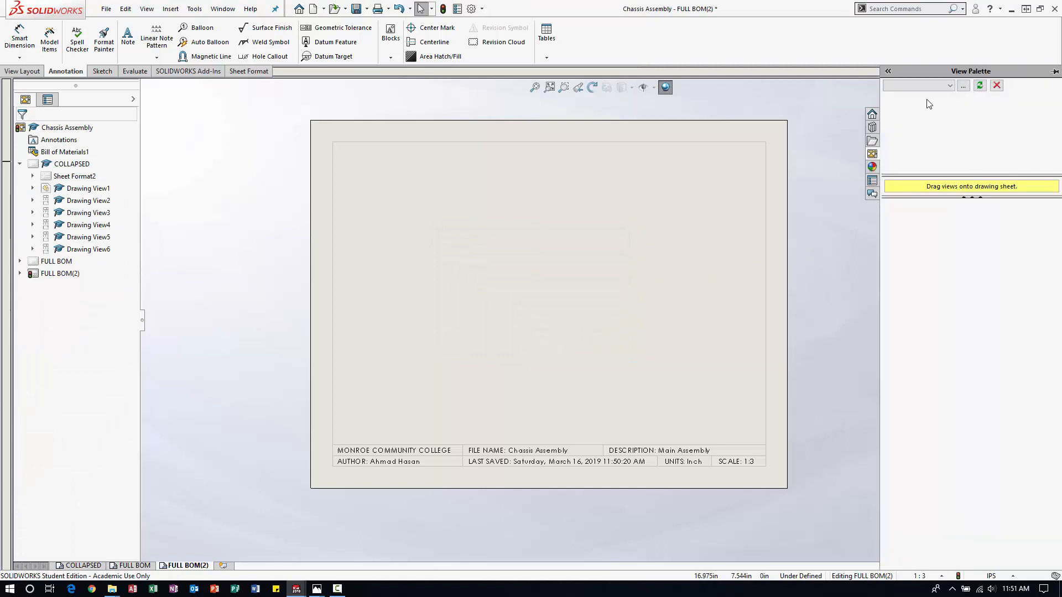
{"action": "left_click", "coordinate": [914, 87]}
{"action": "left_click", "coordinate": [910, 95]}
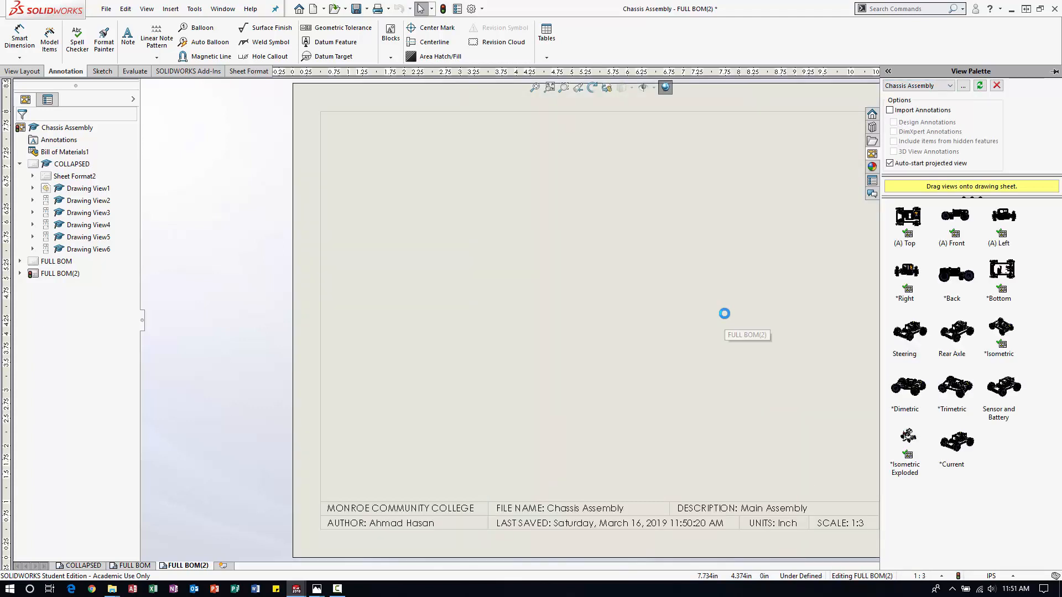
{"action": "scroll", "coordinate": [732, 311], "scroll_direction": "up", "scroll_amount": 3}
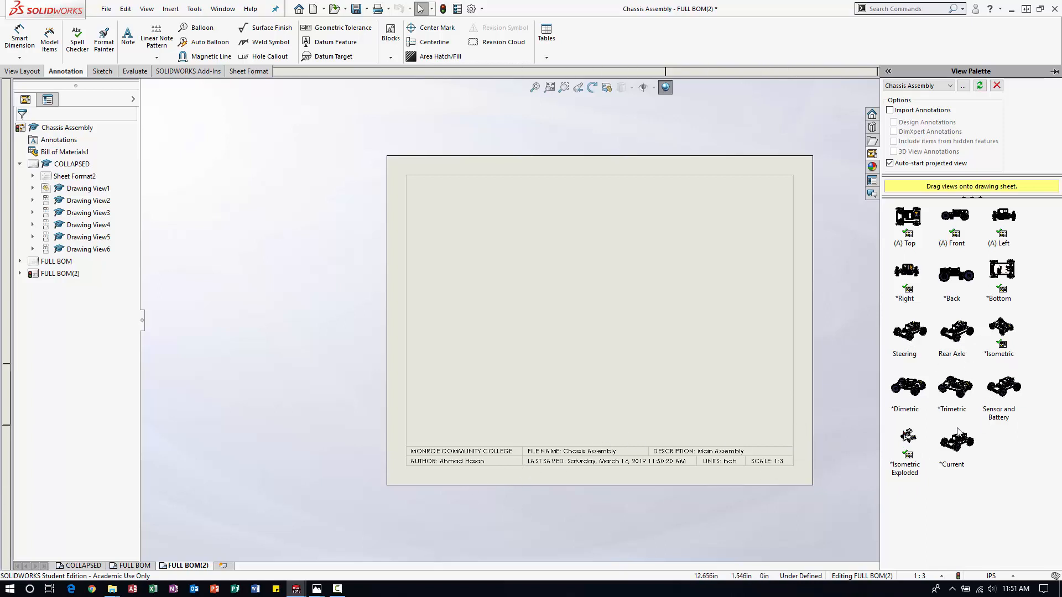
{"action": "left_click_drag", "start_coordinate": [1005, 390], "coordinate": [608, 311]}
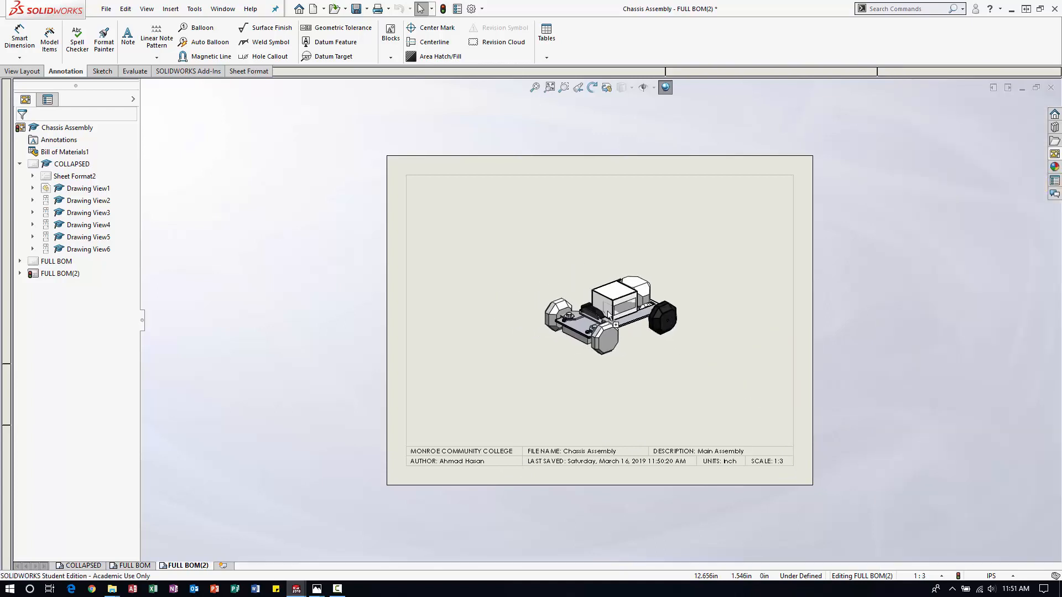
Show the Sensor and Battery view in its exploded state, displayed shaded with edges.
{"action": "left_click", "coordinate": [589, 355]}
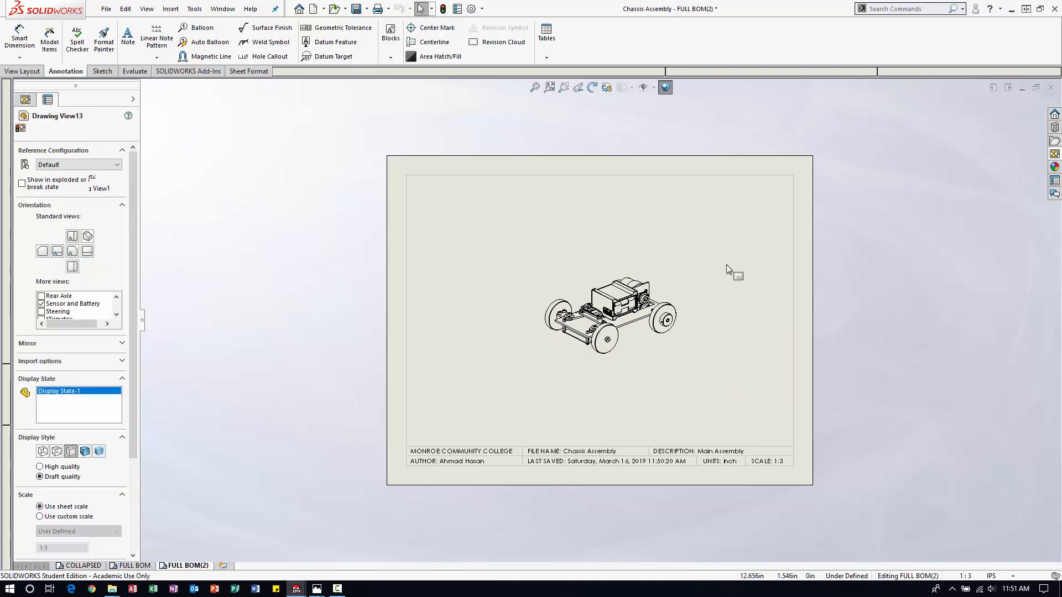
{"action": "left_click", "coordinate": [22, 183]}
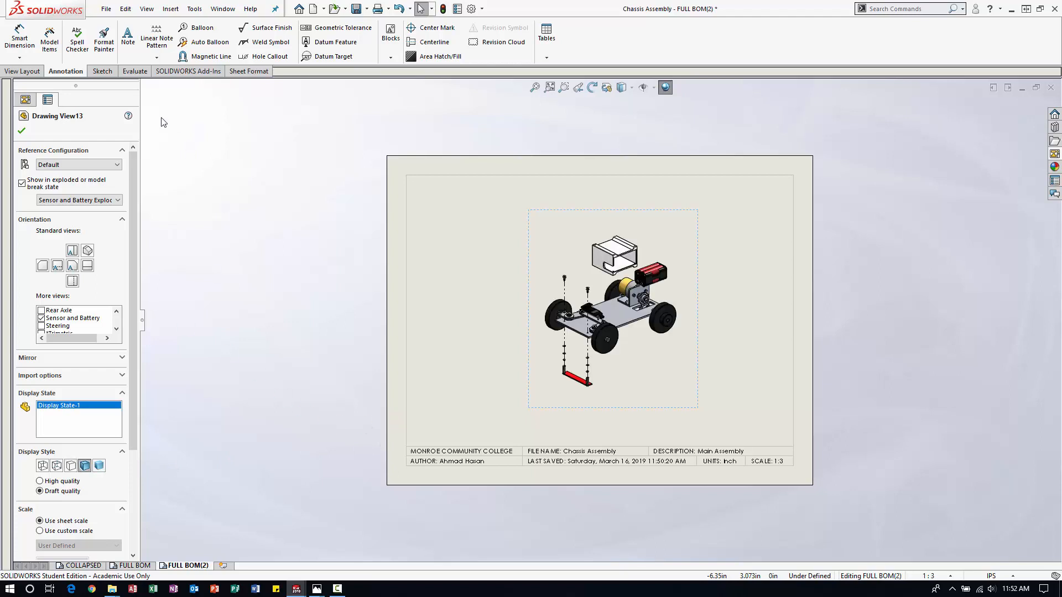
{"action": "left_click", "coordinate": [21, 132]}
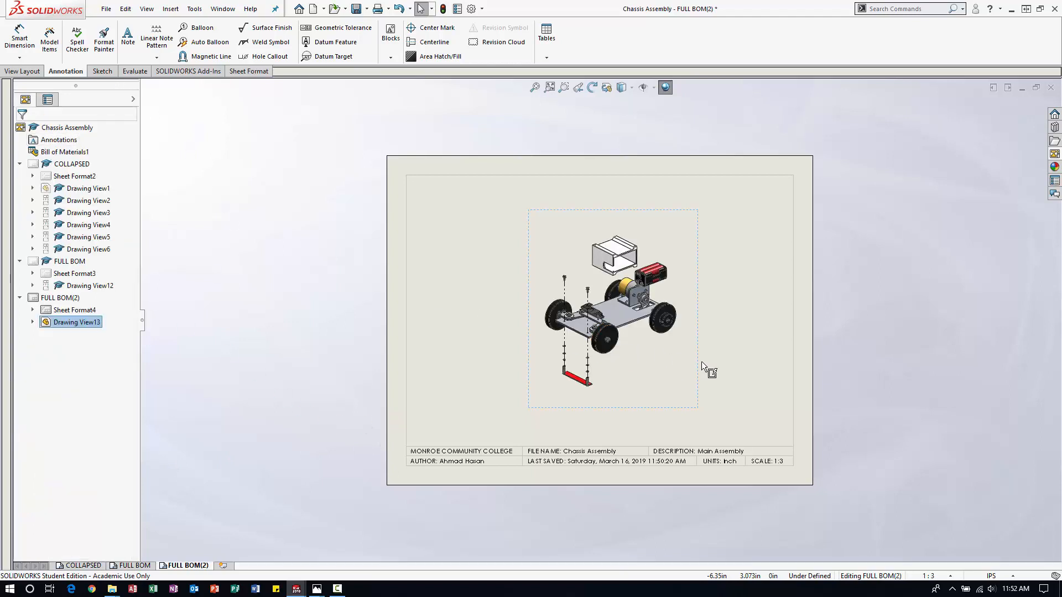
Set the FULL BOM(2) sheet scale to 1:2 and shift the exploded view slightly down and to the left on the sheet.
{"action": "left_click", "coordinate": [758, 345]}
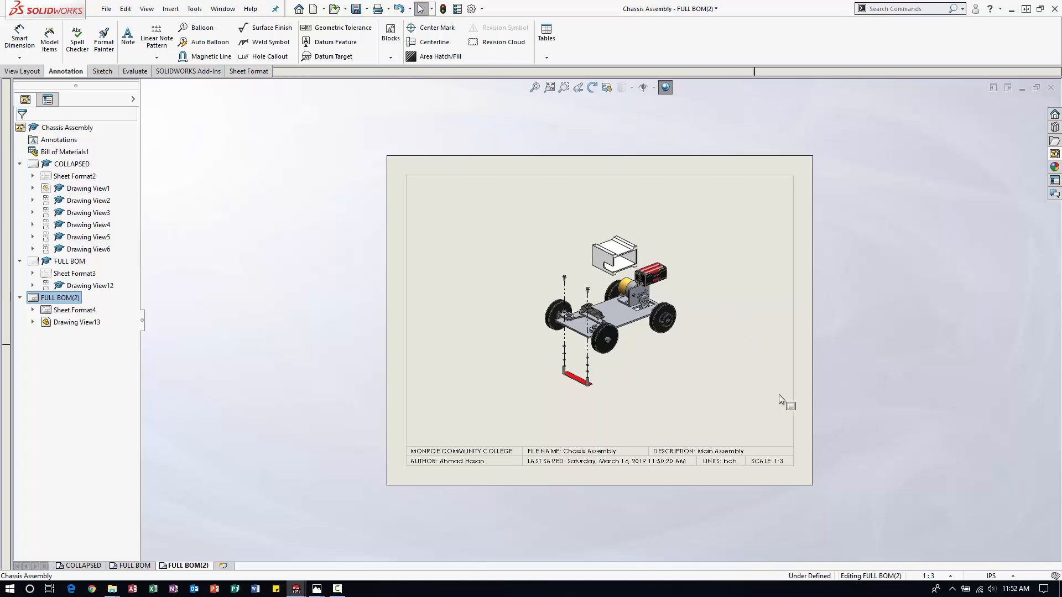
{"action": "right_click", "coordinate": [745, 304]}
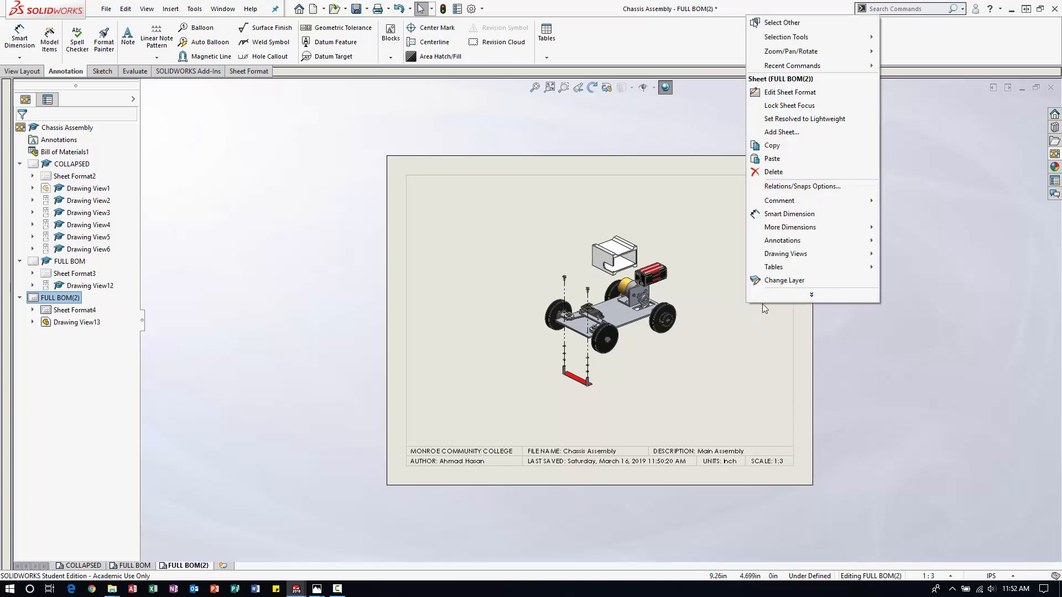
{"action": "left_click", "coordinate": [771, 299]}
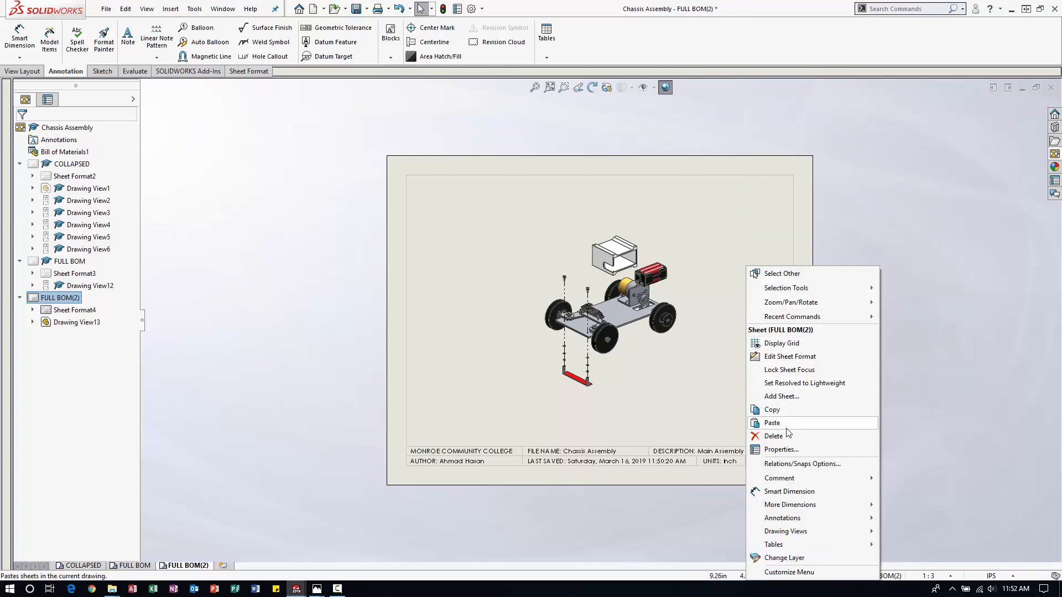
{"action": "left_click", "coordinate": [781, 449]}
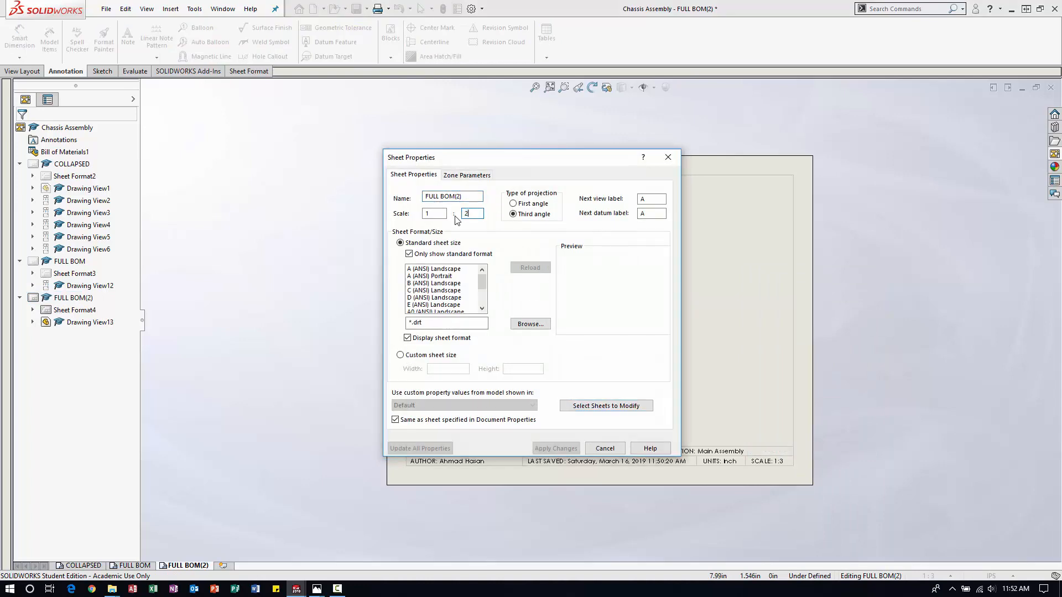
{"action": "key", "text": "Return"}
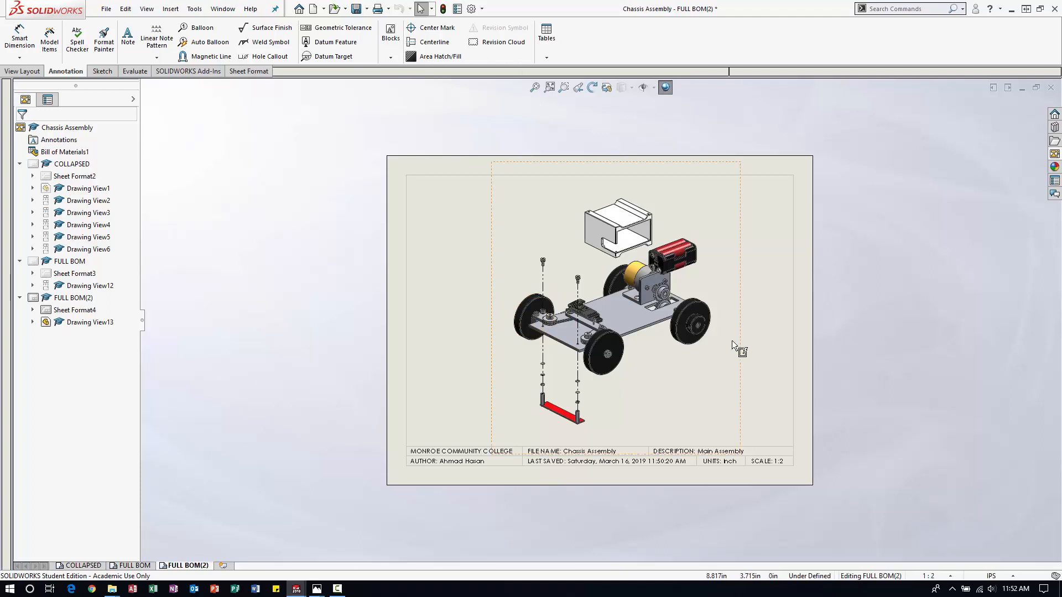
{"action": "left_click_drag", "start_coordinate": [740, 342], "coordinate": [741, 354]}
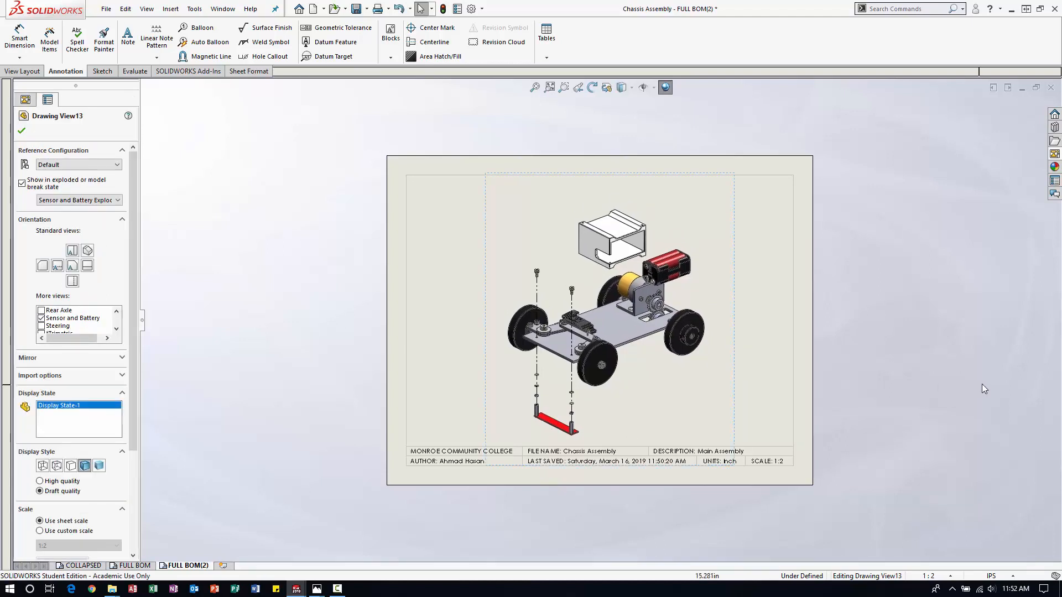
{"action": "left_click", "coordinate": [977, 331]}
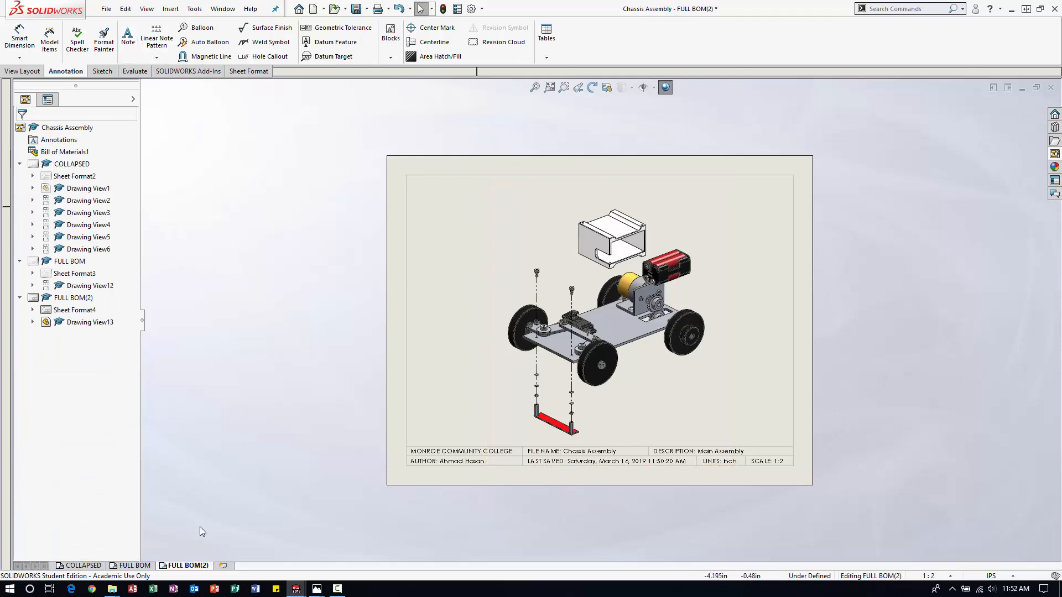
Copy the FULL BILL OF MATERIALS note from the FULL BOM sheet to FULL BOM(2), above the exploded view.
{"action": "left_click", "coordinate": [133, 565]}
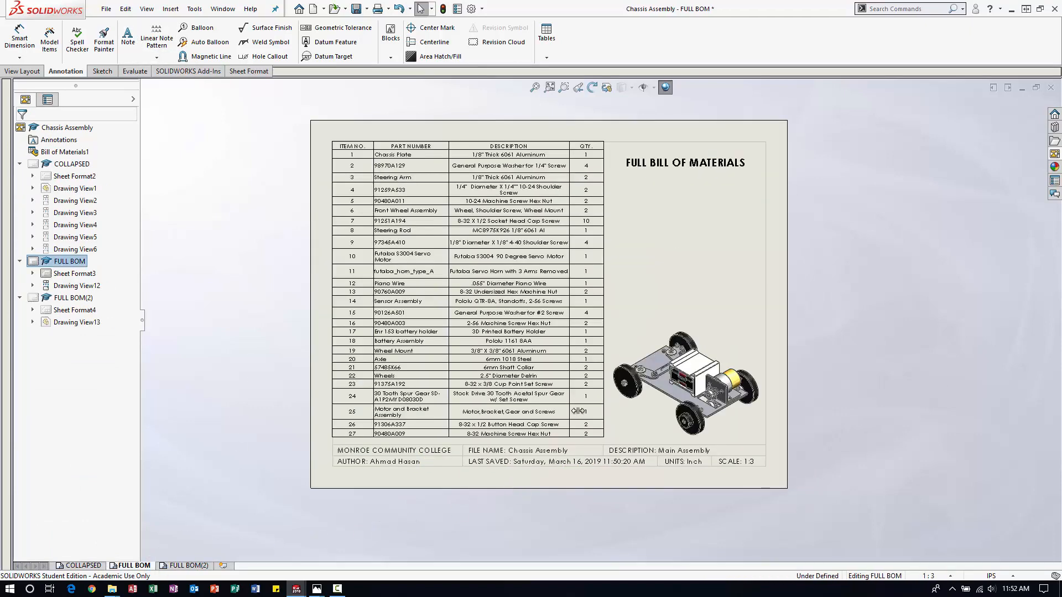
{"action": "left_click", "coordinate": [661, 167]}
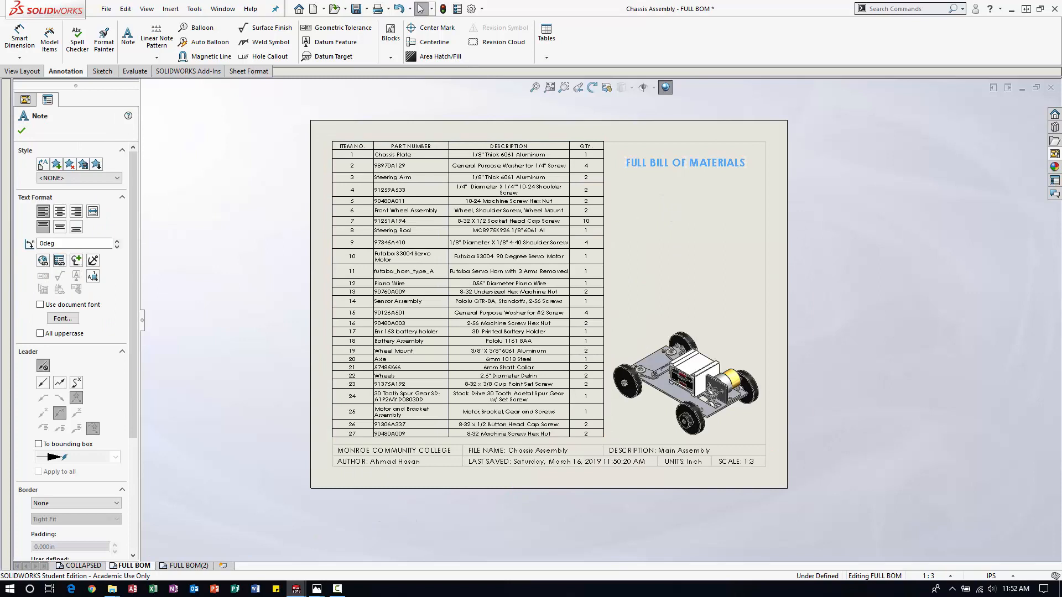
{"action": "left_click", "coordinate": [182, 566]}
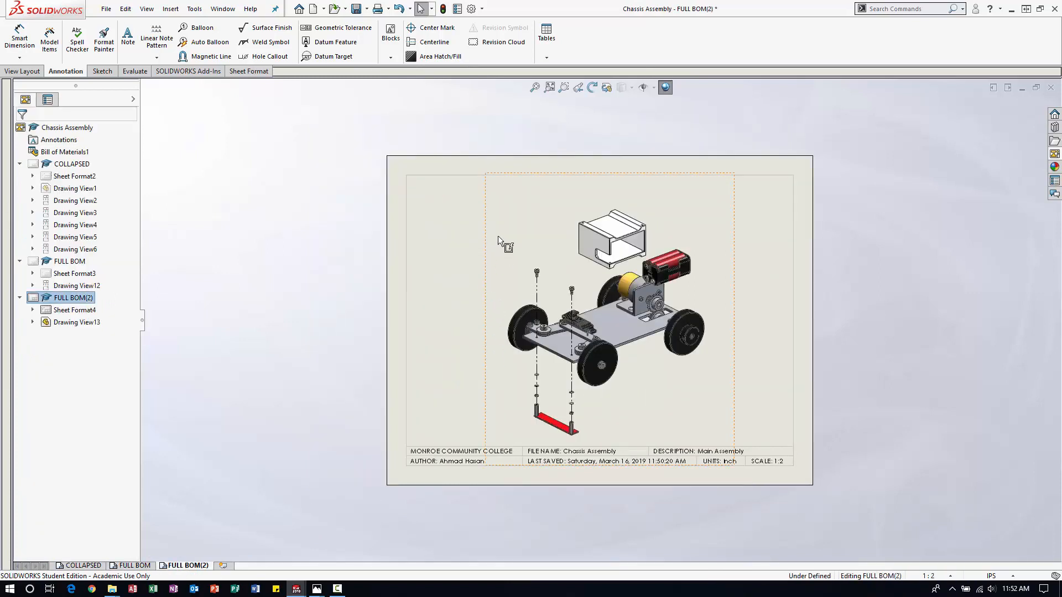
{"action": "left_click_drag", "start_coordinate": [459, 214], "coordinate": [570, 191]}
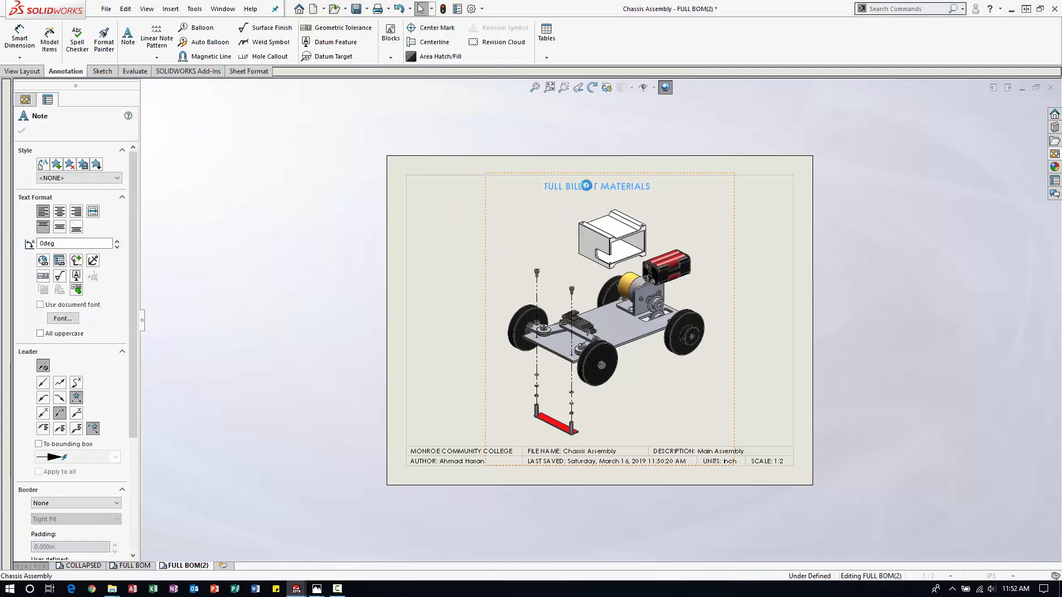
Change the copied note's text to SENSOR AND BATTERY EXPLODE and centre it above the exploded view.
{"action": "double_click", "coordinate": [591, 186]}
{"action": "type", "text": "SE"}
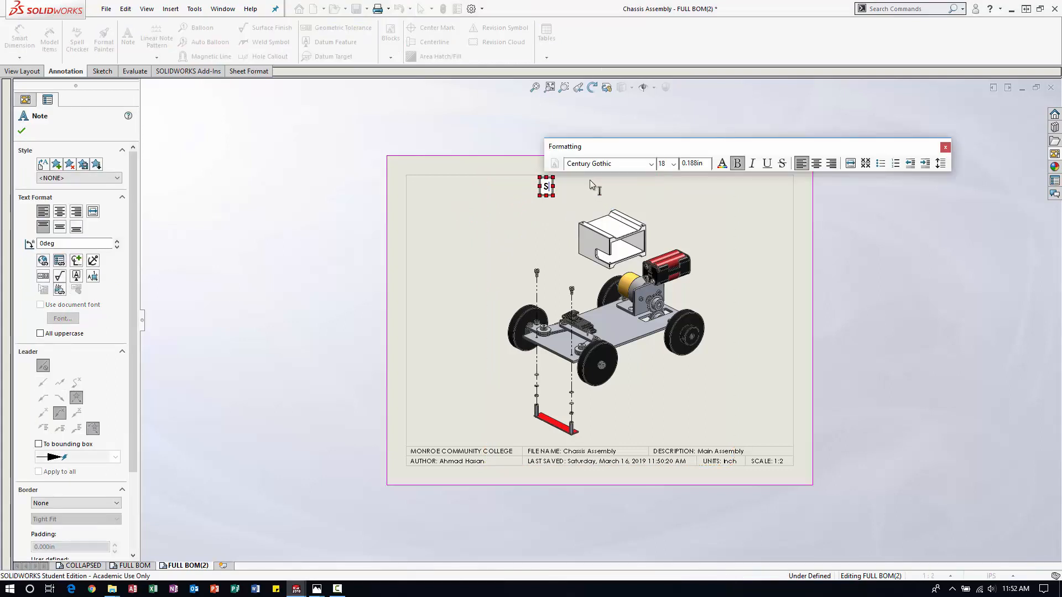
{"action": "type", "text": "NSOR AND BATTERY"}
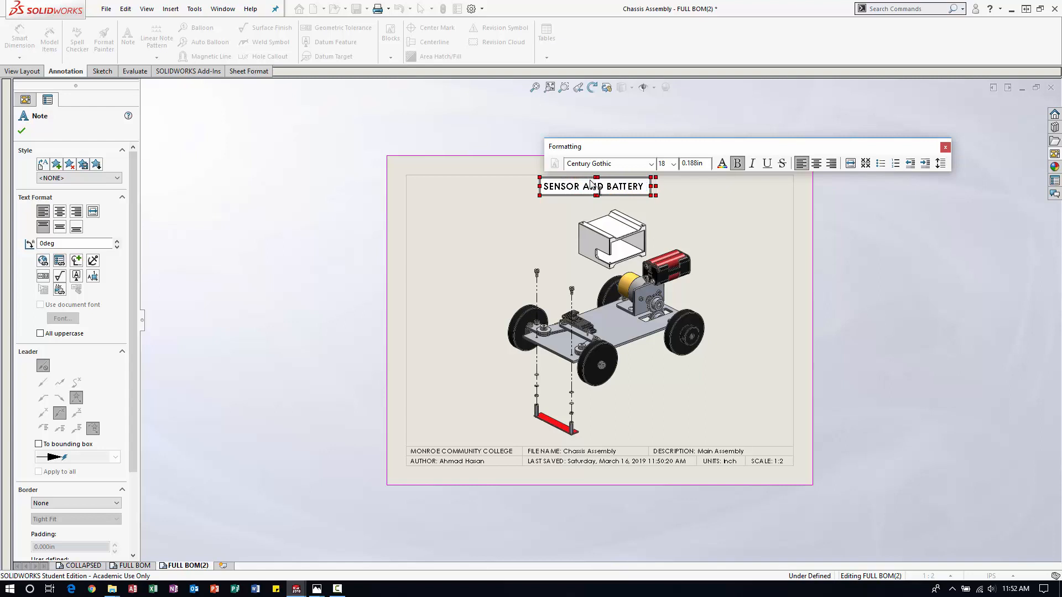
{"action": "type", "text": "EXPLODE"}
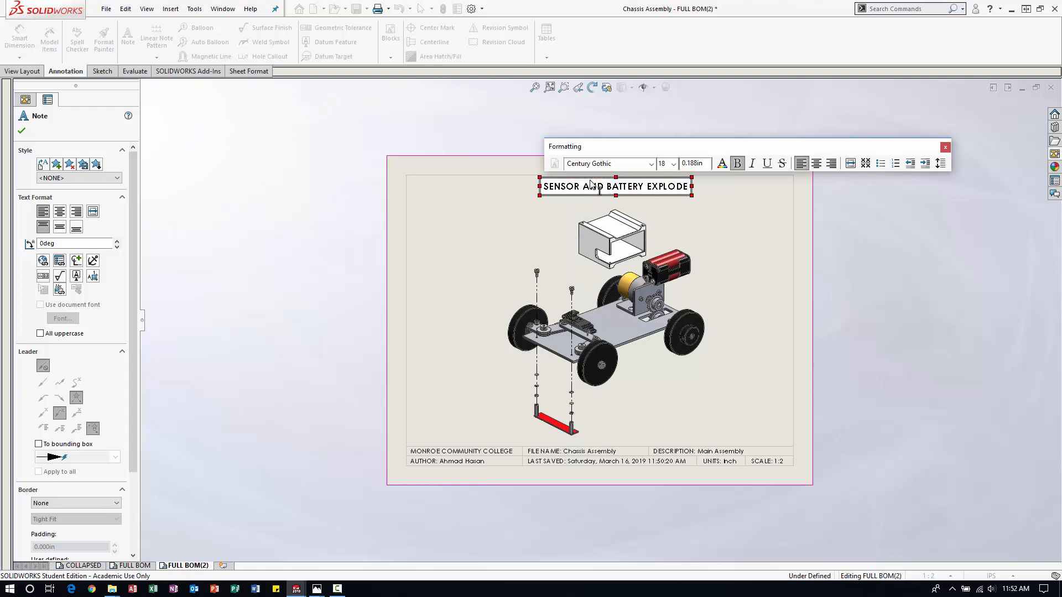
{"action": "left_click", "coordinate": [940, 261]}
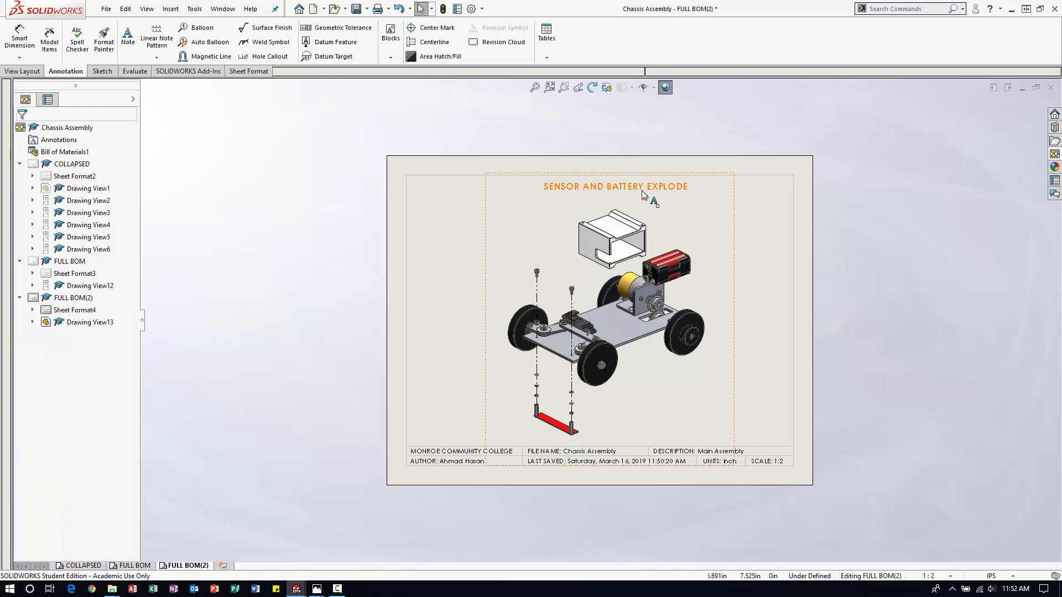
{"action": "left_click_drag", "start_coordinate": [634, 195], "coordinate": [632, 191]}
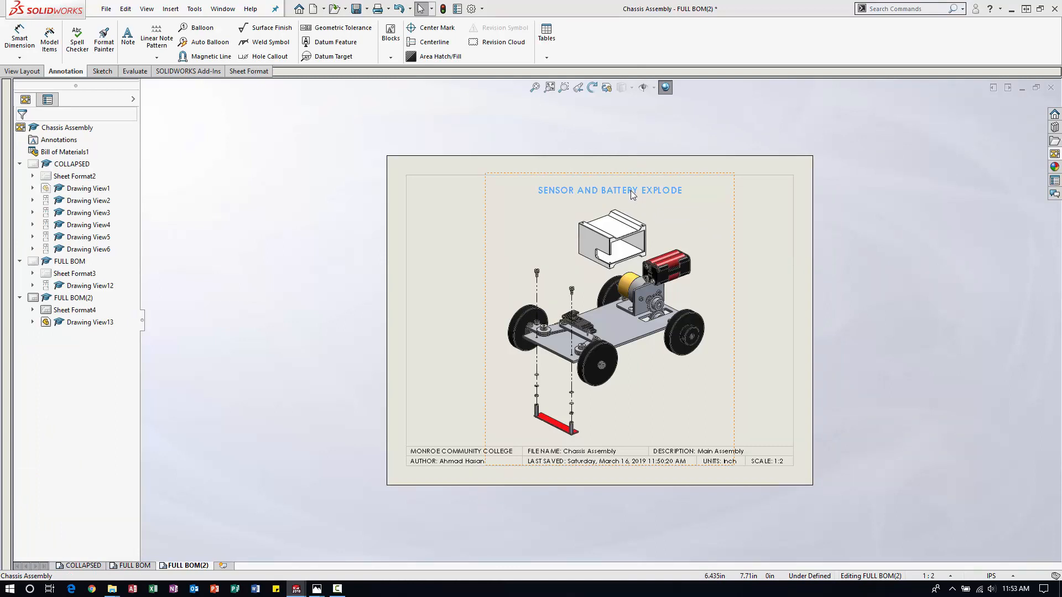
{"action": "left_click", "coordinate": [866, 297]}
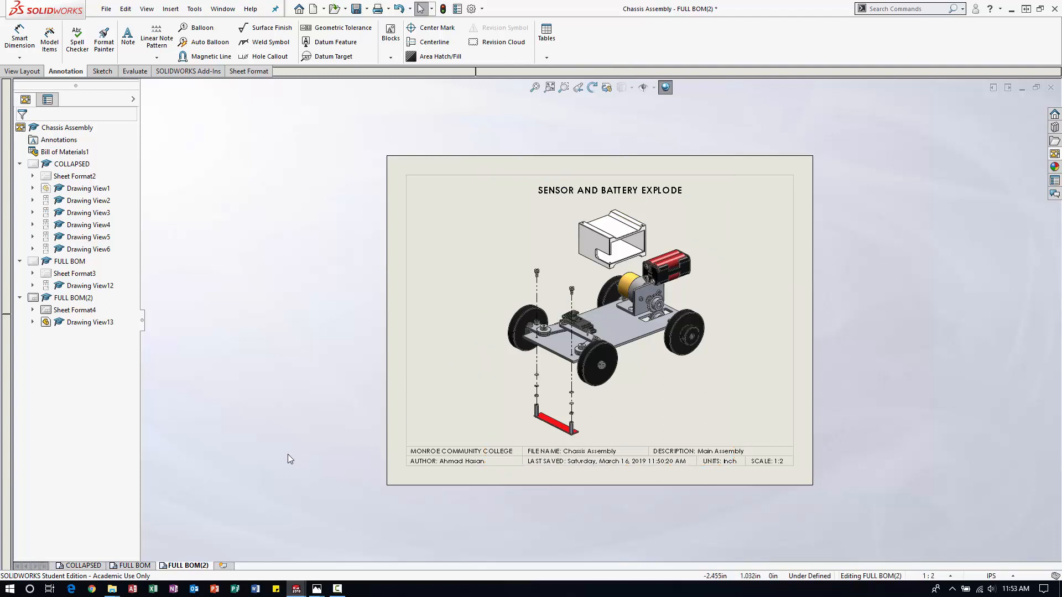
Rename the FULL BOM(2) sheet to SENSOR AND BATTERY EXPLODE.
{"action": "right_click", "coordinate": [193, 566]}
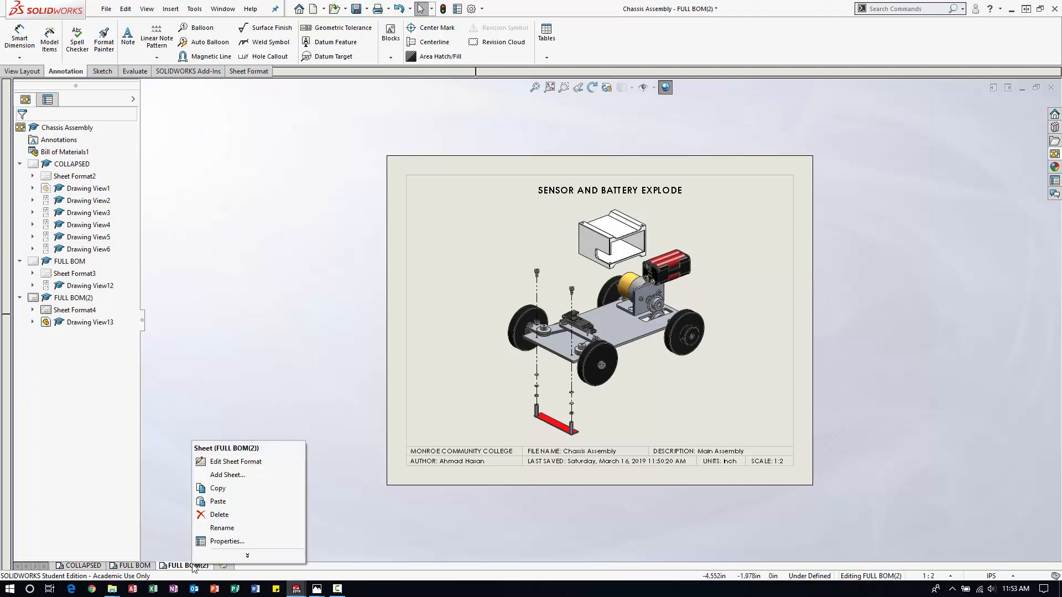
{"action": "left_click", "coordinate": [224, 529]}
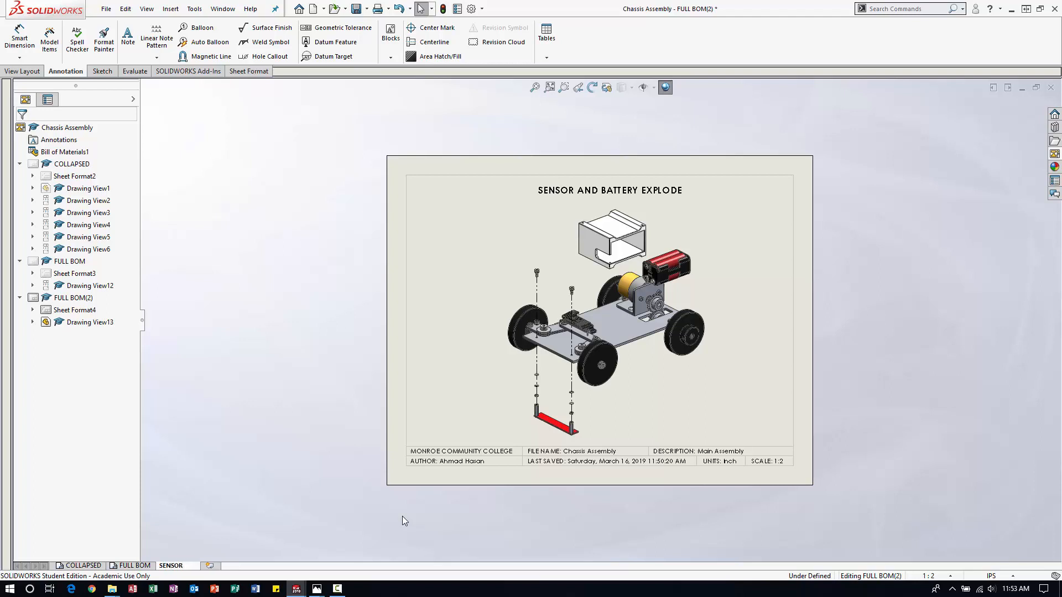
{"action": "type", "text": "SENSOR AND BATTERY EXPLODE"}
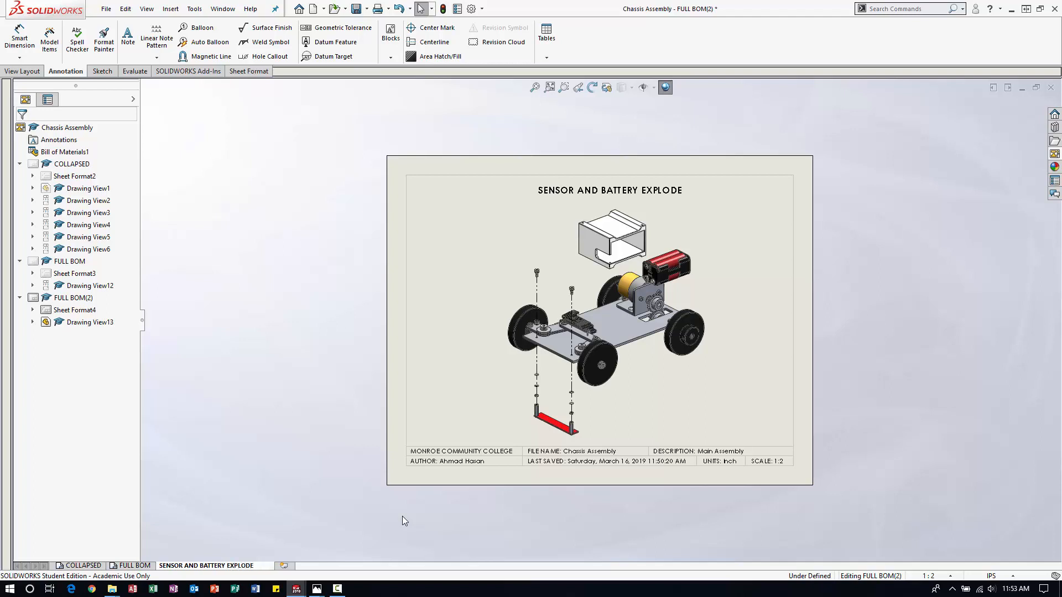
{"action": "key", "text": "Return"}
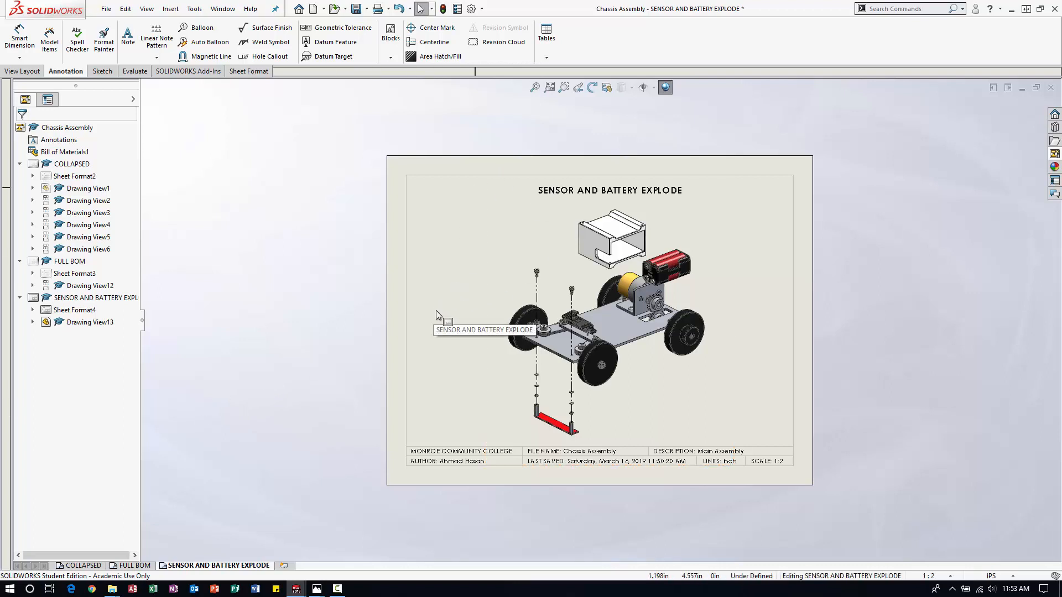
Try automatic ballooning on the exploded view.
{"action": "left_click", "coordinate": [501, 259]}
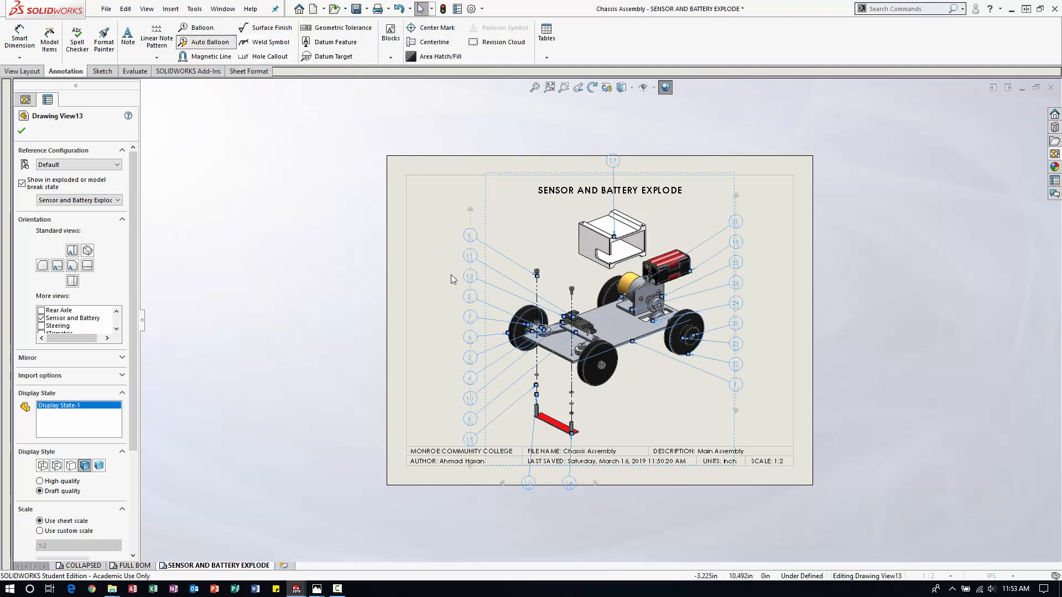
{"action": "left_click", "coordinate": [40, 131]}
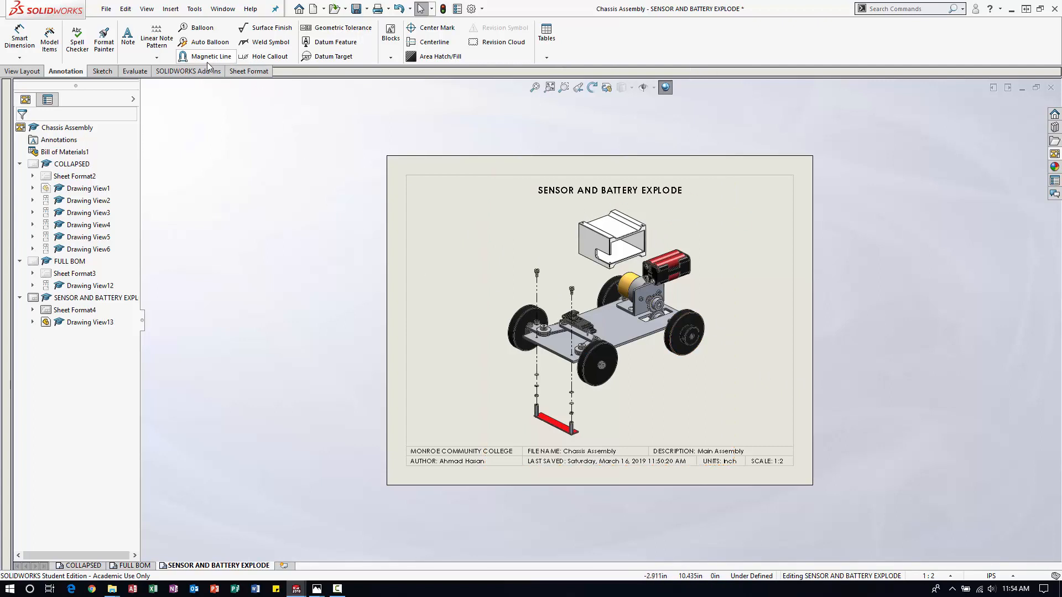
Add circular item-number balloons to the white battery holder box, the battery pack and the chassis plate in the exploded view.
{"action": "left_click", "coordinate": [194, 29]}
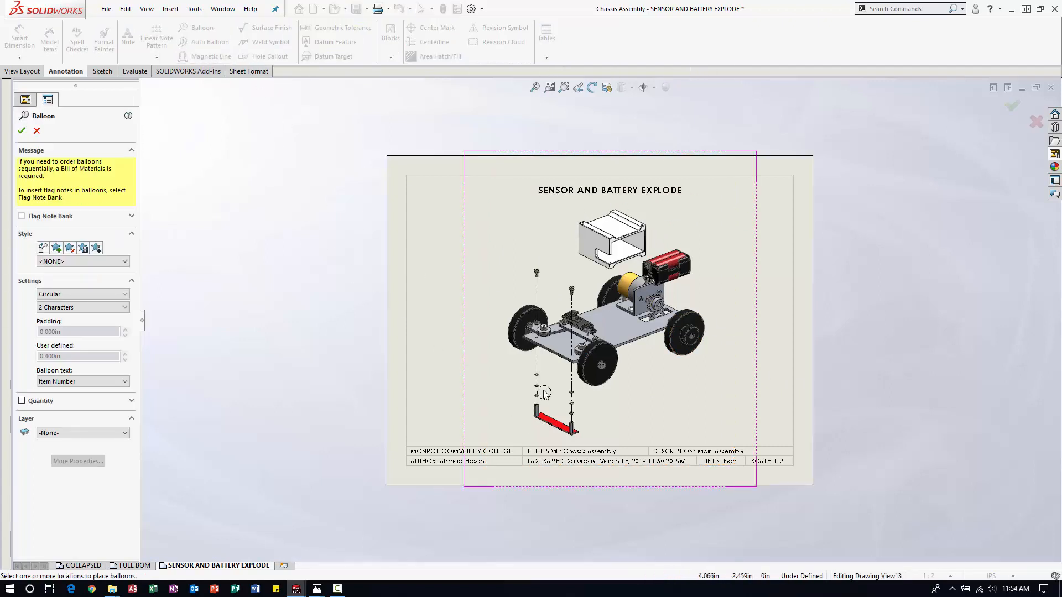
{"action": "scroll", "coordinate": [490, 302], "scroll_direction": "down", "scroll_amount": 2}
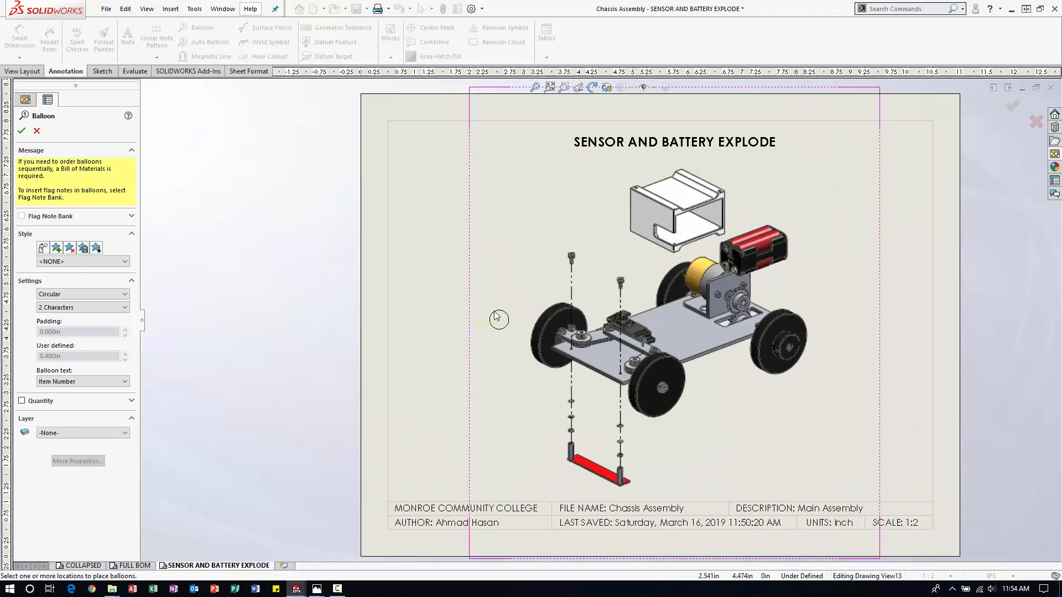
{"action": "scroll", "coordinate": [513, 246], "scroll_direction": "up", "scroll_amount": 1}
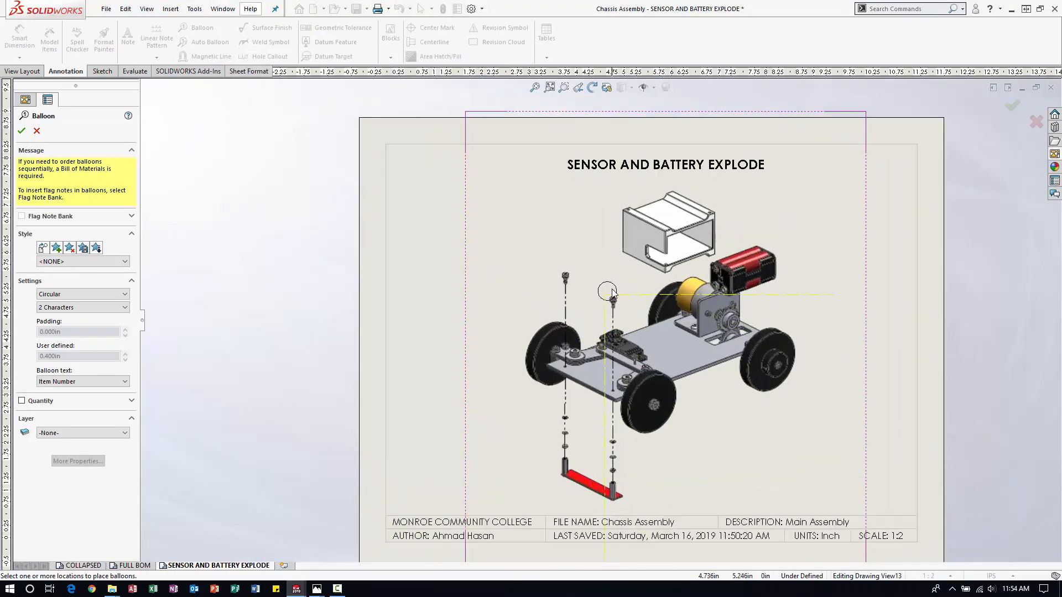
{"action": "left_click", "coordinate": [631, 223]}
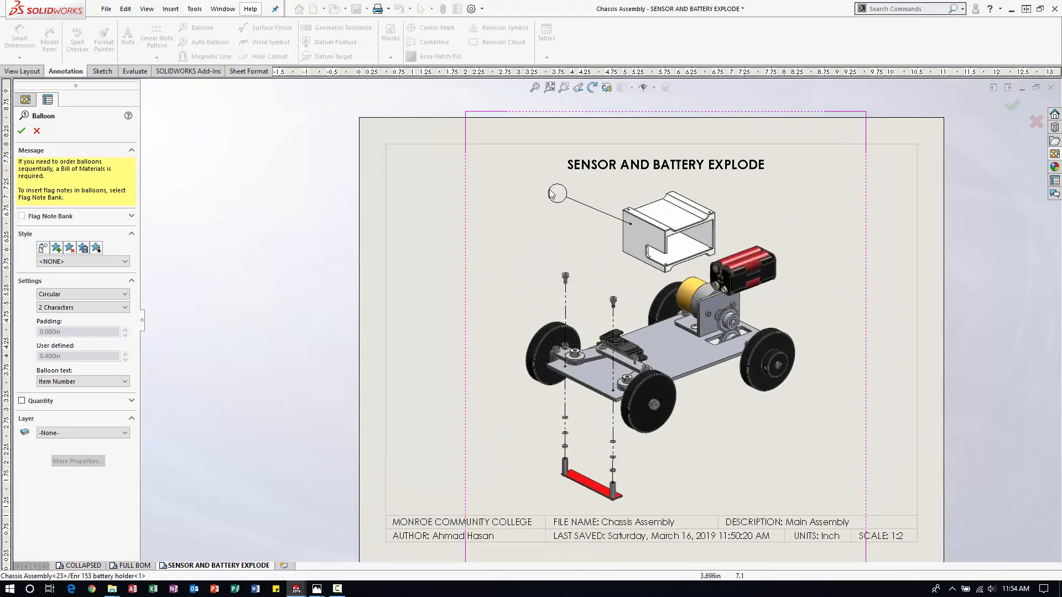
{"action": "left_click", "coordinate": [553, 193]}
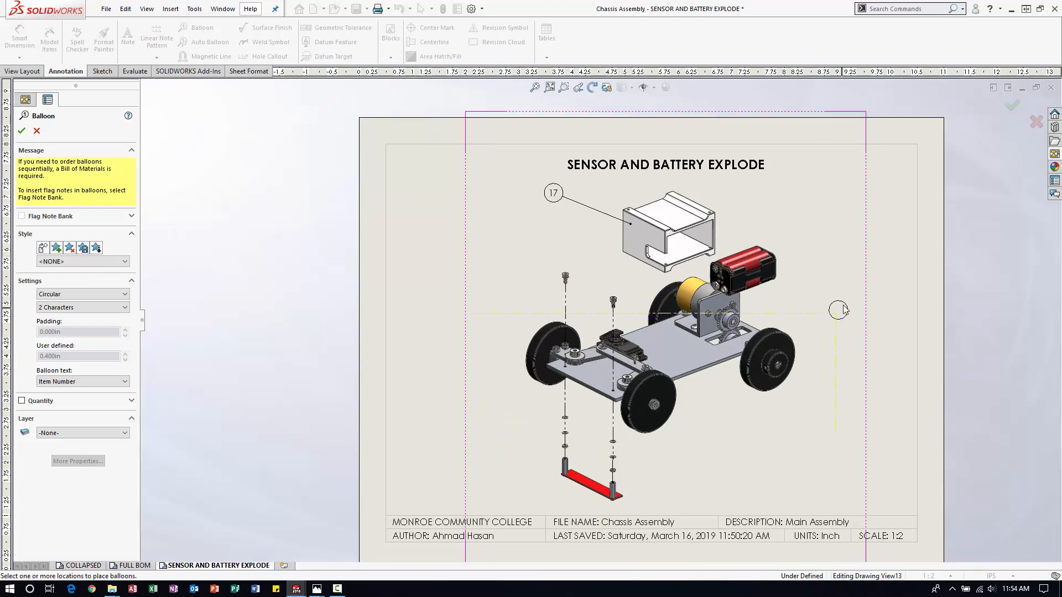
{"action": "left_click", "coordinate": [776, 268]}
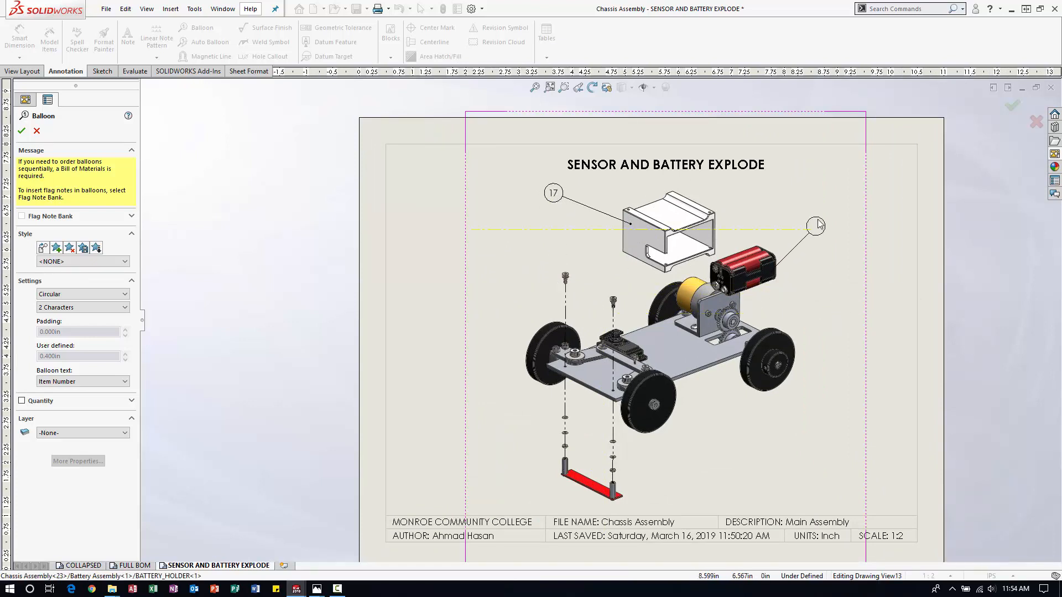
{"action": "left_click", "coordinate": [817, 226]}
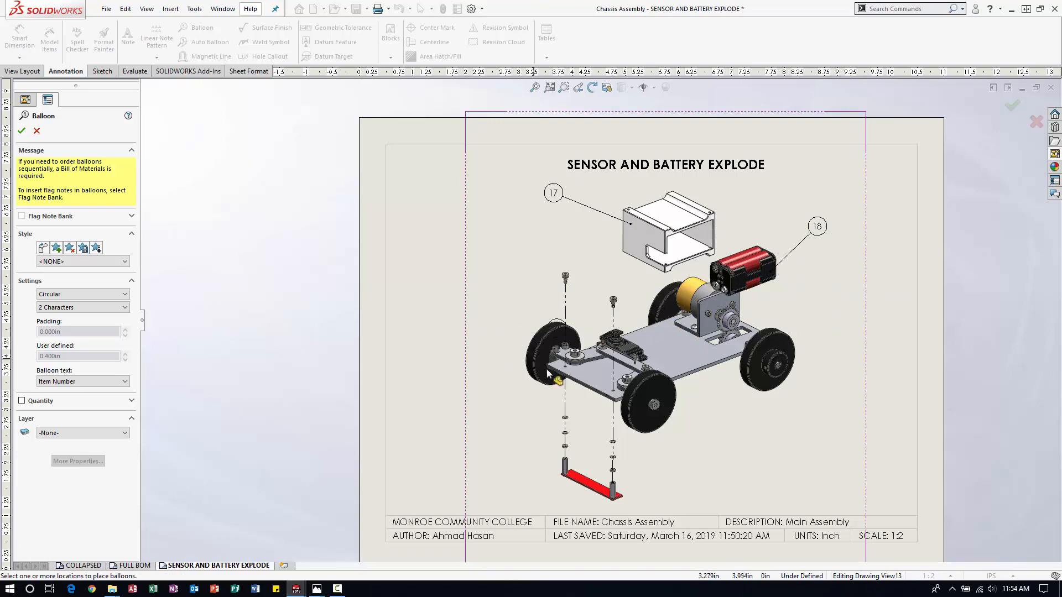
{"action": "left_click", "coordinate": [685, 366]}
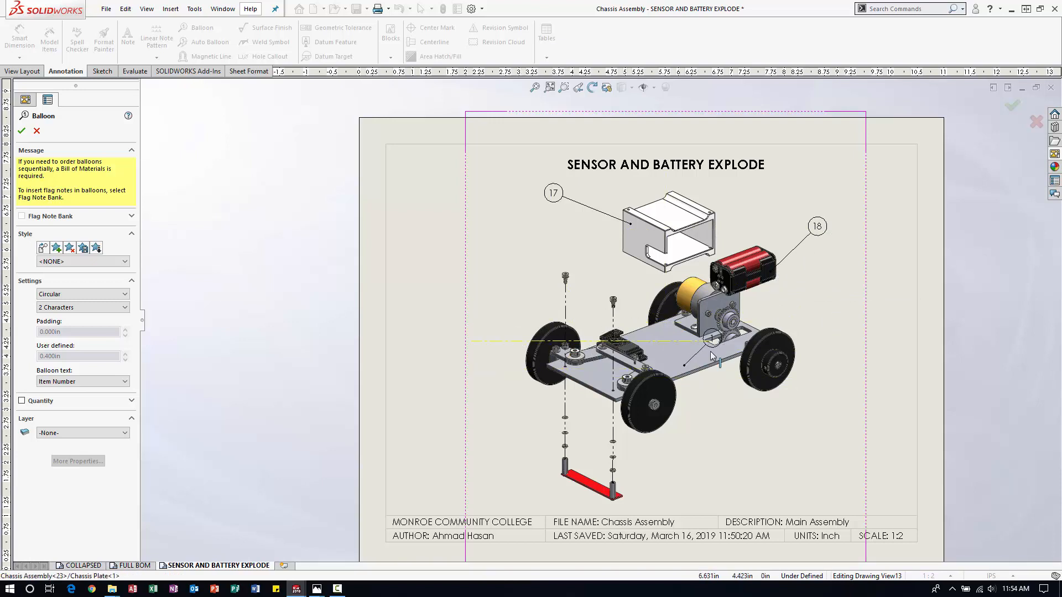
{"action": "left_click", "coordinate": [757, 432]}
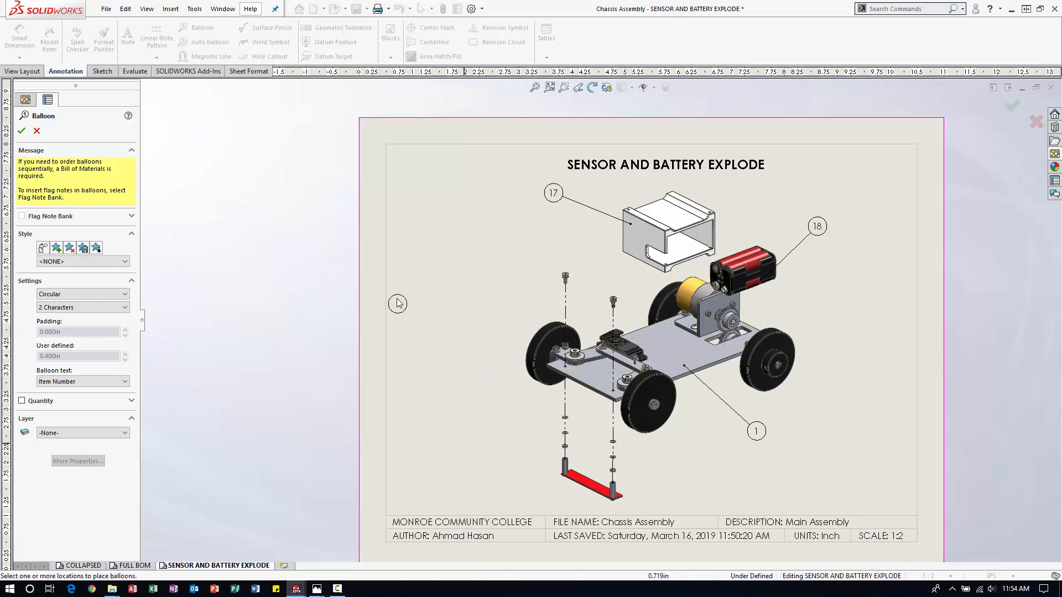
Balloon the front-left shoulder screw and the topmost flat washer beneath the chassis plate, placing both balloons left of the exploded parts.
{"action": "scroll", "coordinate": [540, 258], "scroll_direction": "down", "scroll_amount": 6}
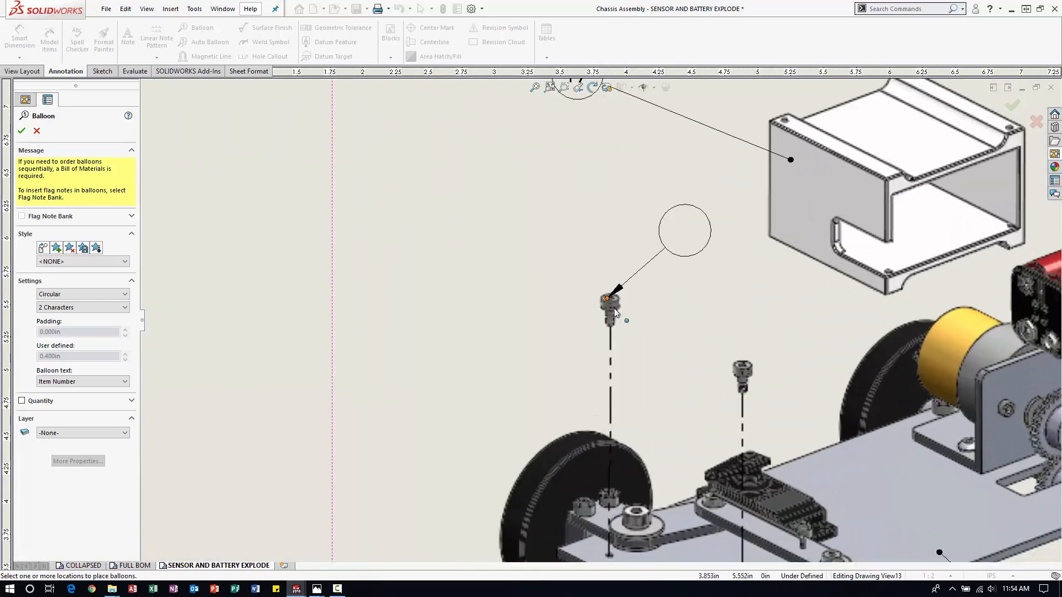
{"action": "left_click", "coordinate": [612, 307]}
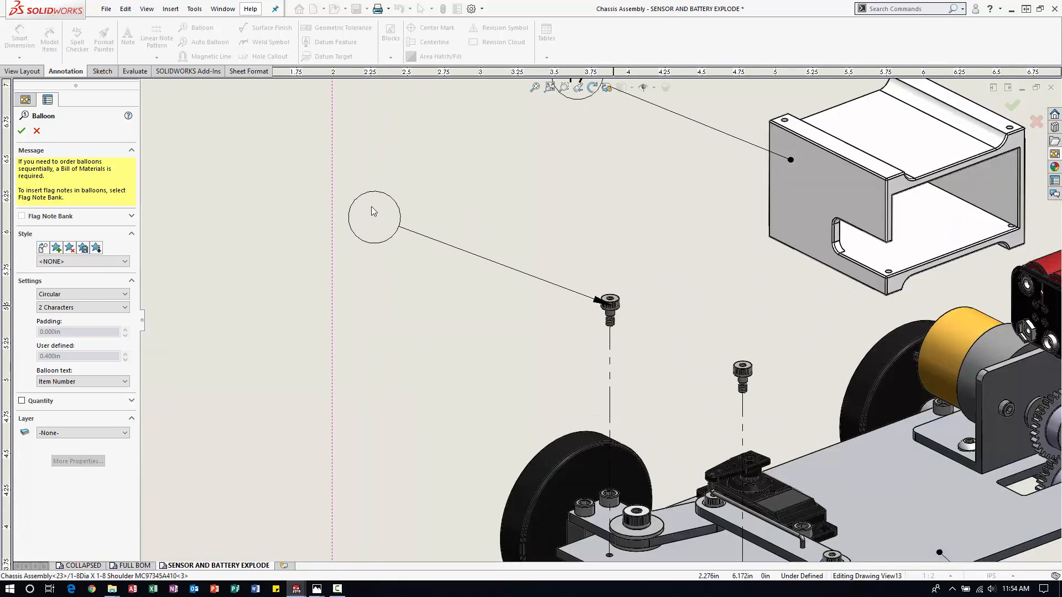
{"action": "left_click", "coordinate": [327, 204]}
{"action": "scroll", "coordinate": [475, 332], "scroll_direction": "up", "scroll_amount": 5}
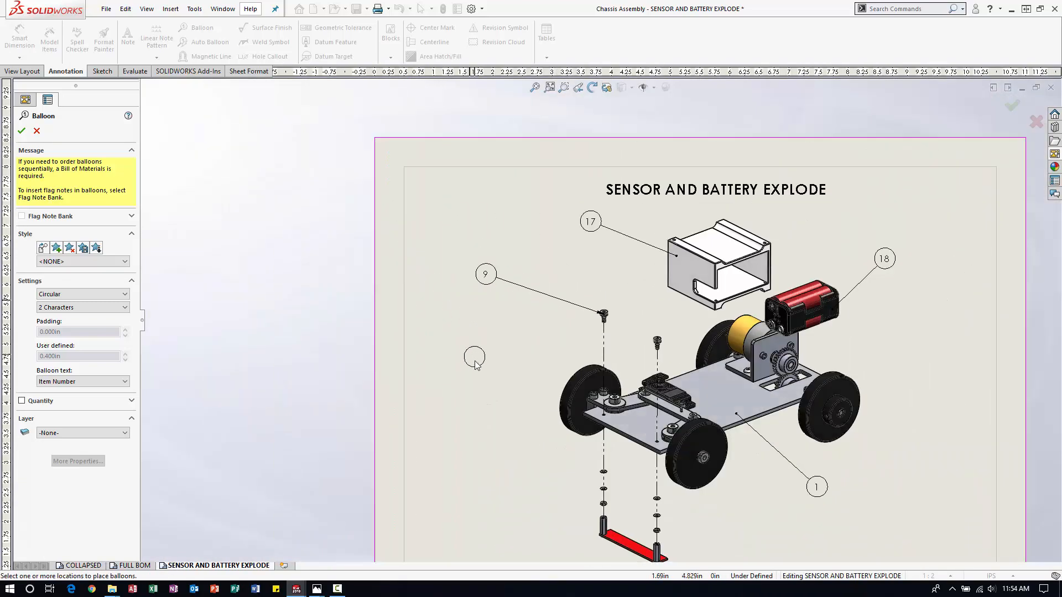
{"action": "scroll", "coordinate": [603, 475], "scroll_direction": "down", "scroll_amount": 5}
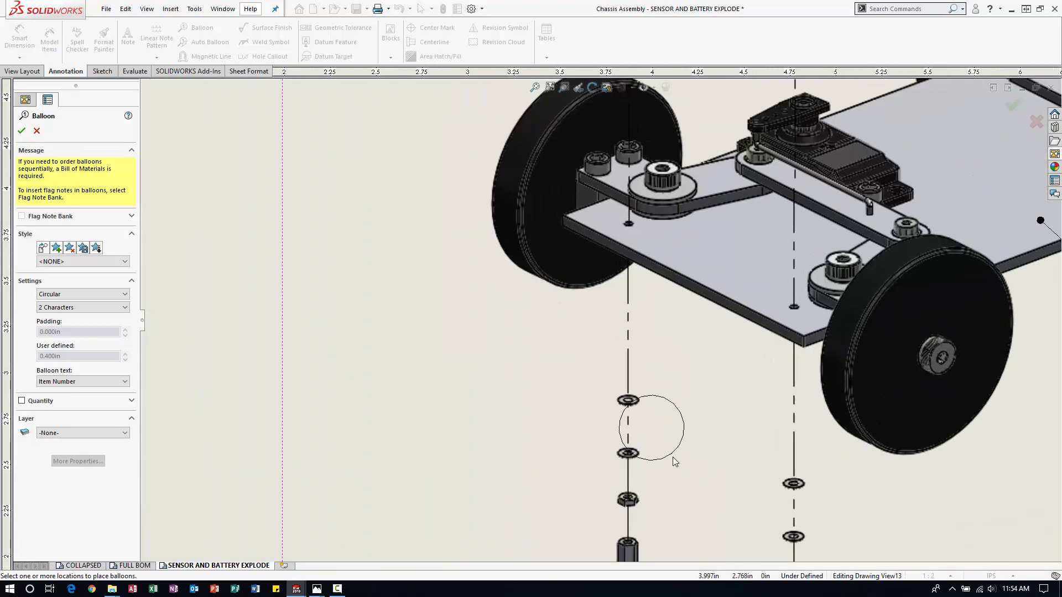
{"action": "left_click", "coordinate": [635, 402]}
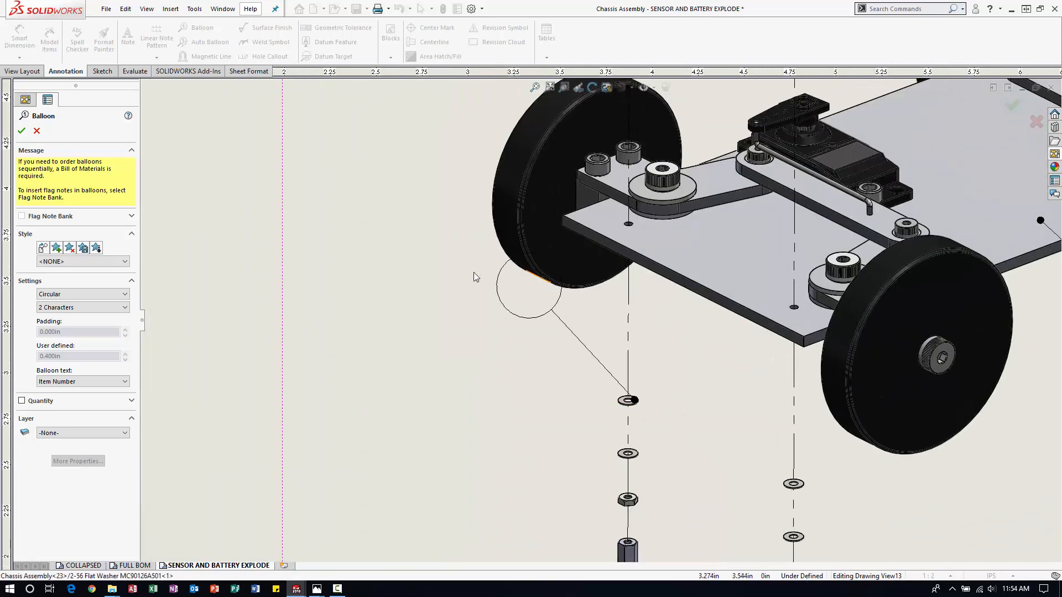
{"action": "left_click", "coordinate": [329, 277]}
{"action": "scroll", "coordinate": [599, 322], "scroll_direction": "up", "scroll_amount": 5}
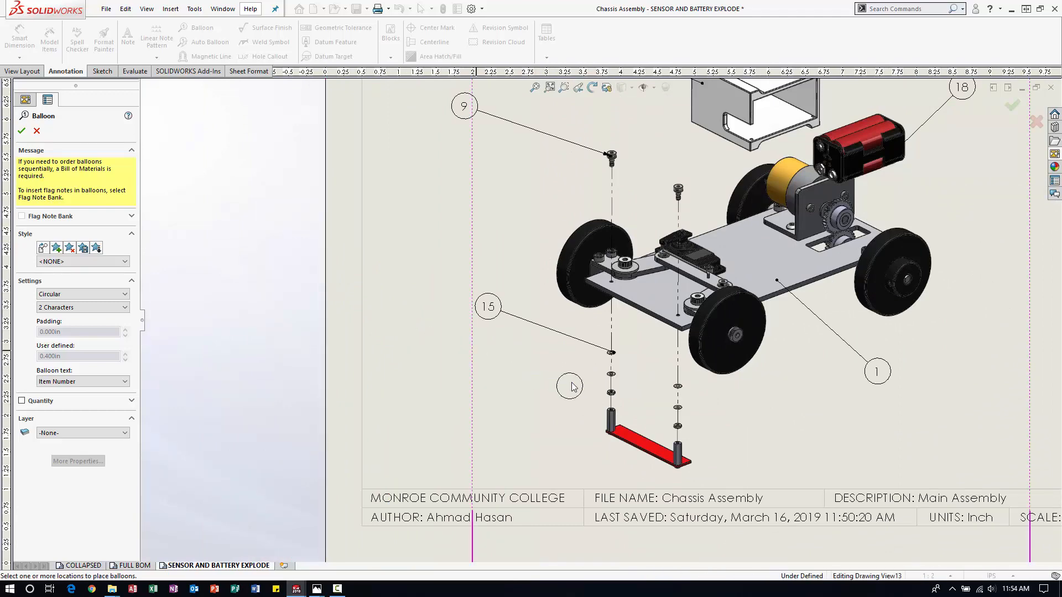
Balloon the left hex nut and the red sensor board, placing both balloons to the left, and finish ballooning.
{"action": "scroll", "coordinate": [582, 387], "scroll_direction": "up", "scroll_amount": 3}
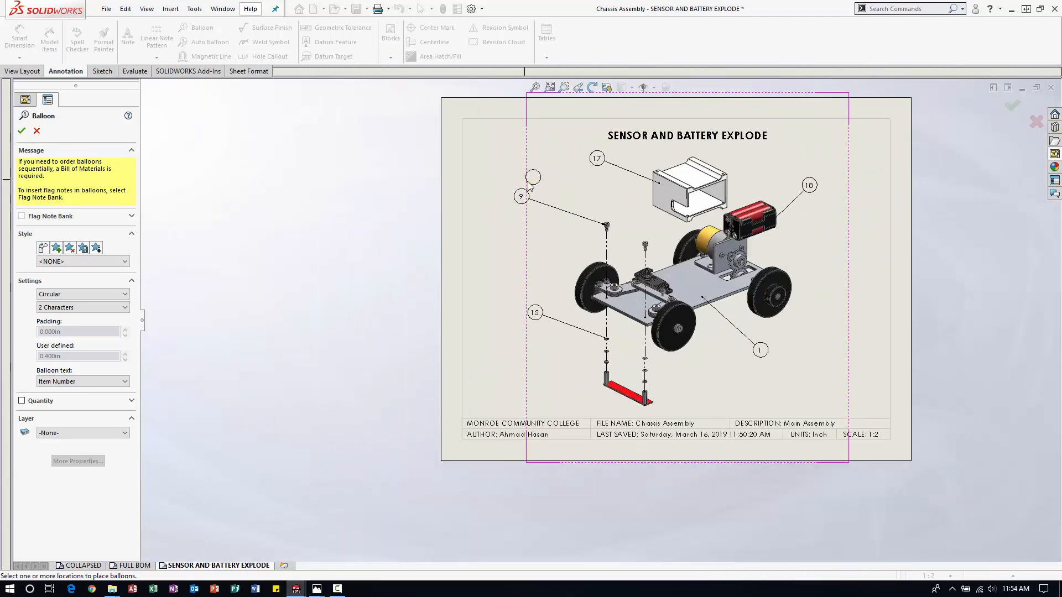
{"action": "scroll", "coordinate": [569, 349], "scroll_direction": "down", "scroll_amount": 3}
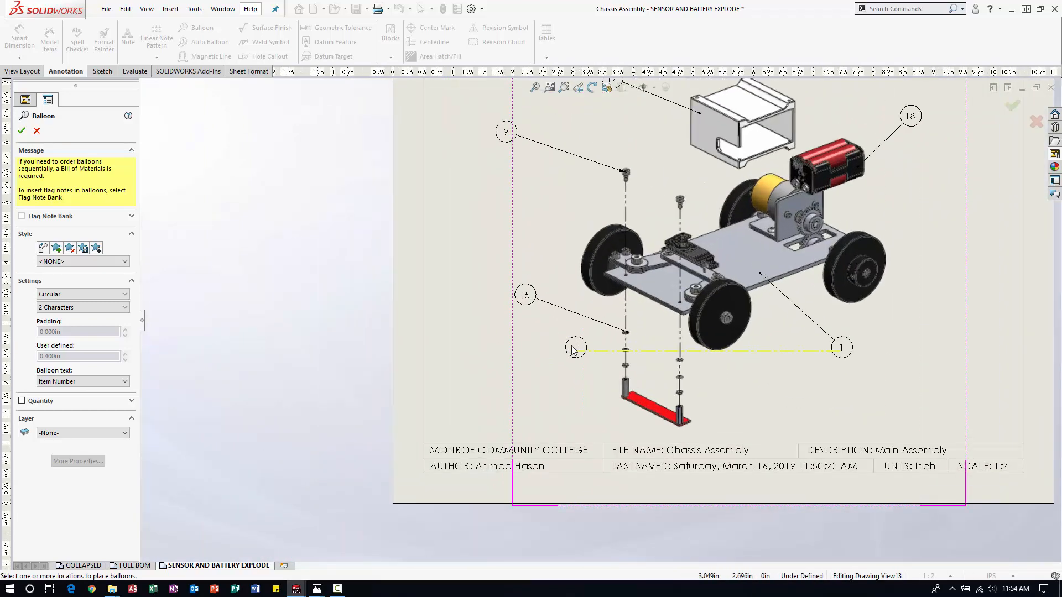
{"action": "scroll", "coordinate": [585, 335], "scroll_direction": "down", "scroll_amount": 5}
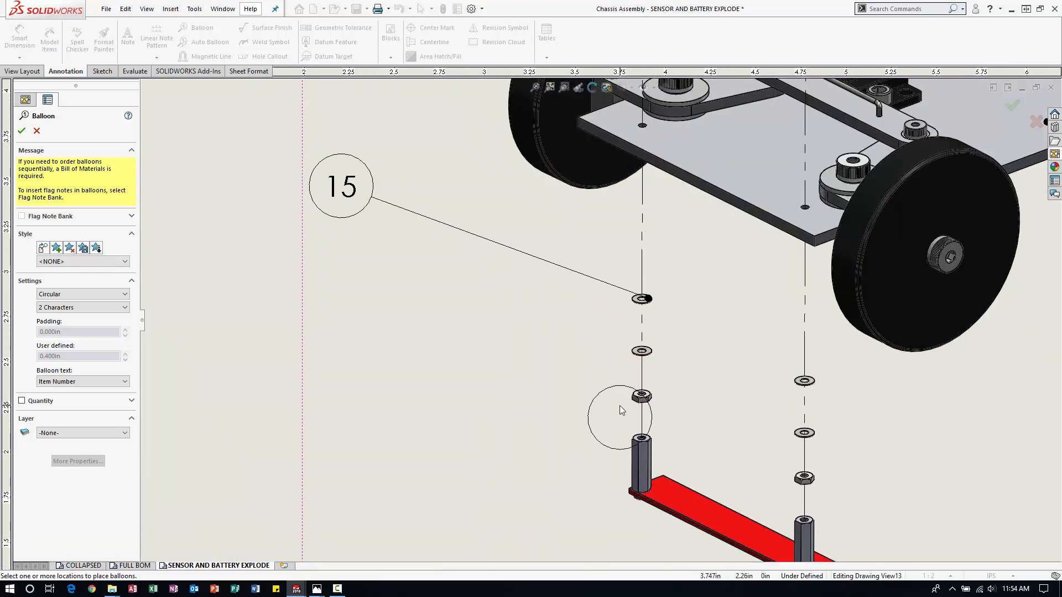
{"action": "scroll", "coordinate": [631, 401], "scroll_direction": "down", "scroll_amount": 2}
{"action": "scroll", "coordinate": [632, 402], "scroll_direction": "down", "scroll_amount": 2}
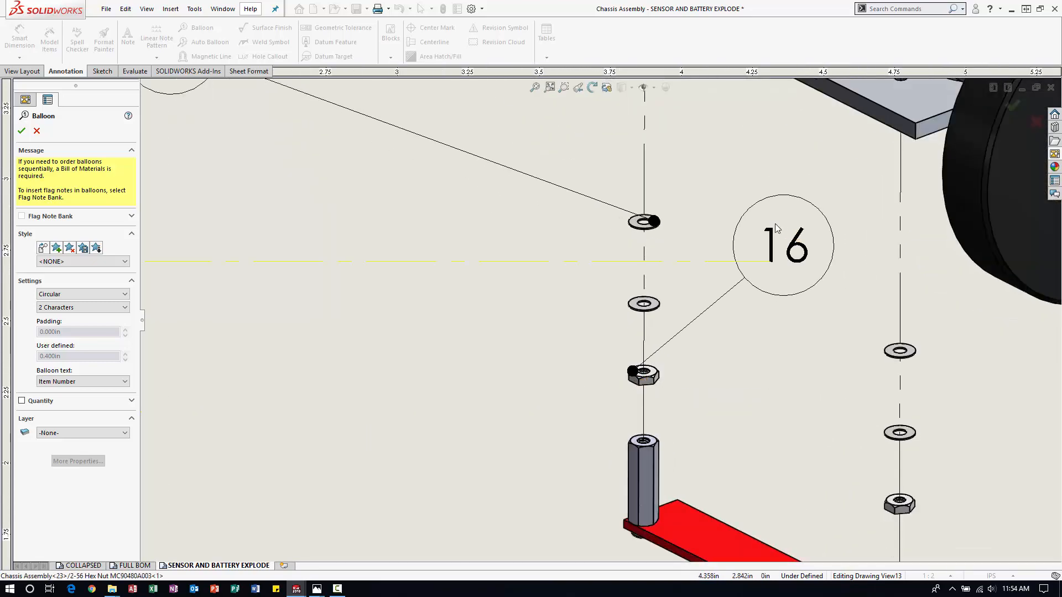
{"action": "scroll", "coordinate": [525, 287], "scroll_direction": "up", "scroll_amount": 5}
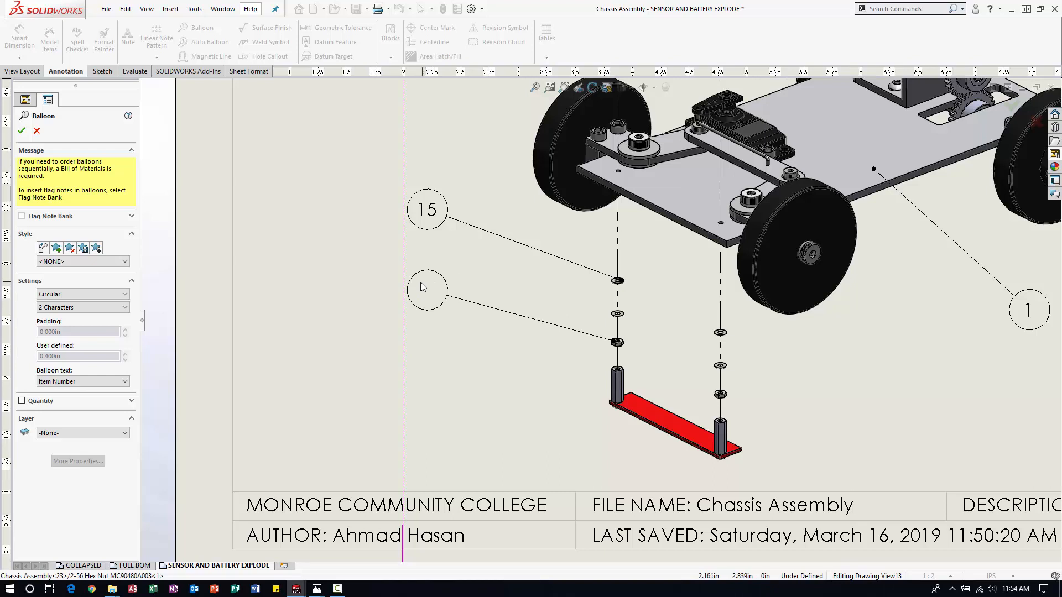
{"action": "left_click", "coordinate": [386, 280]}
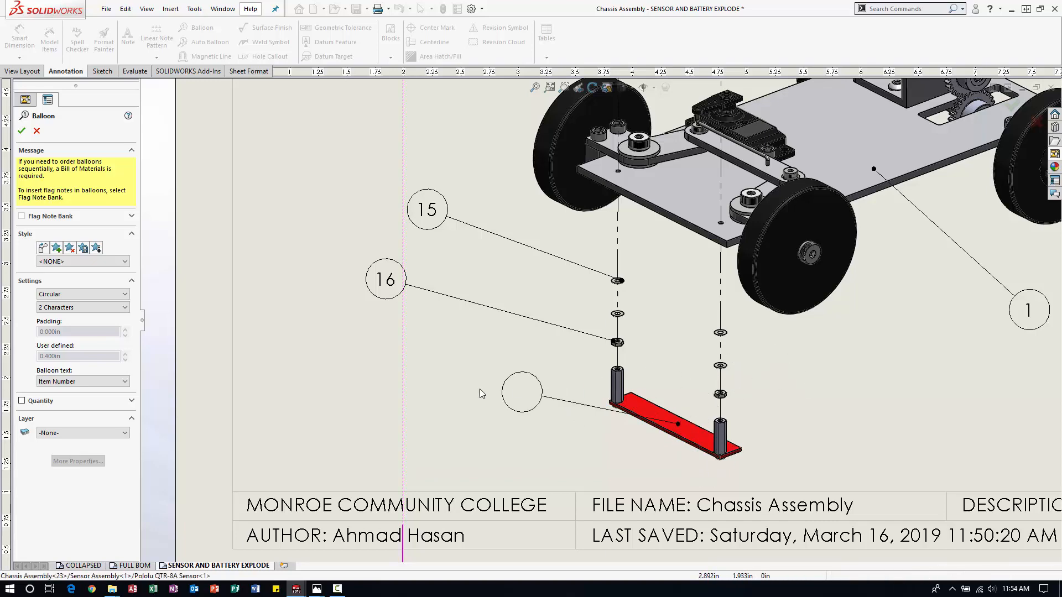
{"action": "left_click", "coordinate": [414, 387]}
{"action": "key", "text": "f"}
{"action": "scroll", "coordinate": [768, 223], "scroll_direction": "up", "scroll_amount": 1}
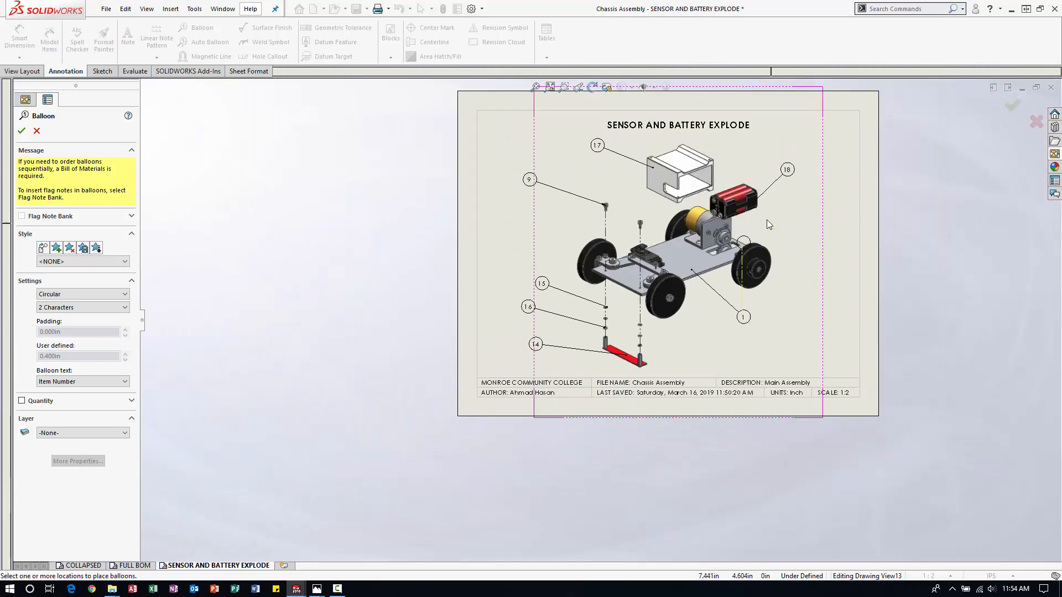
{"action": "scroll", "coordinate": [768, 223], "scroll_direction": "down", "scroll_amount": 1}
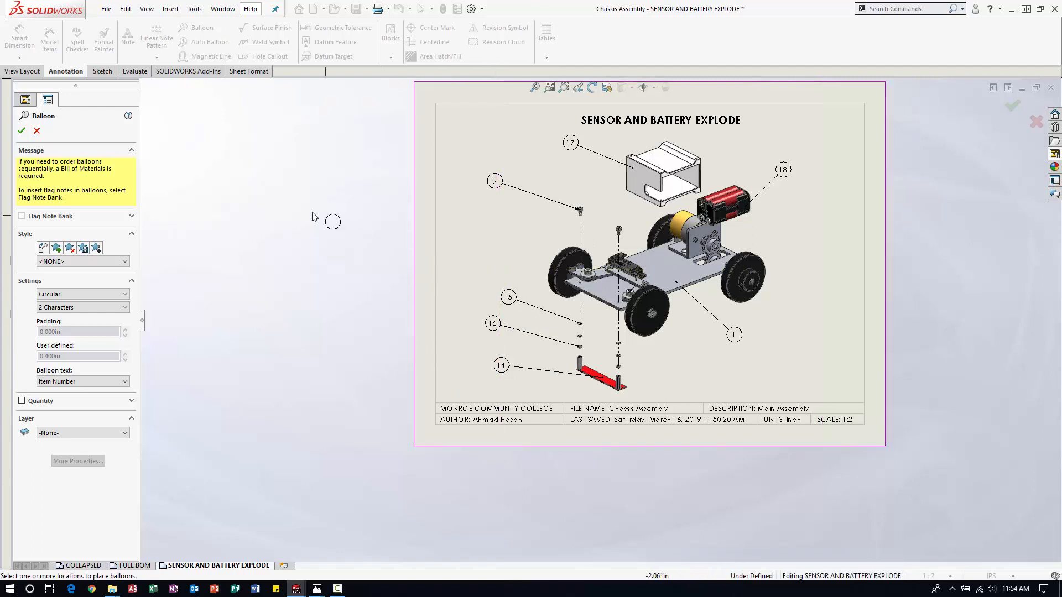
{"action": "left_click", "coordinate": [22, 131]}
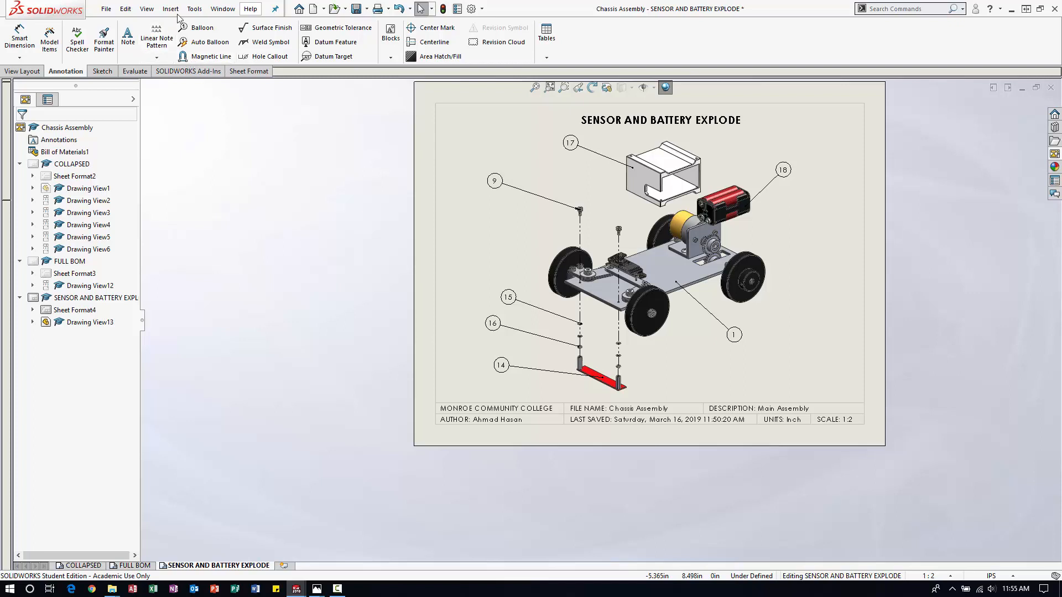
Align the five balloons left of the model on an equally spaced magnetic line about 6.7 in long at about 77 degrees.
{"action": "left_click", "coordinate": [207, 56]}
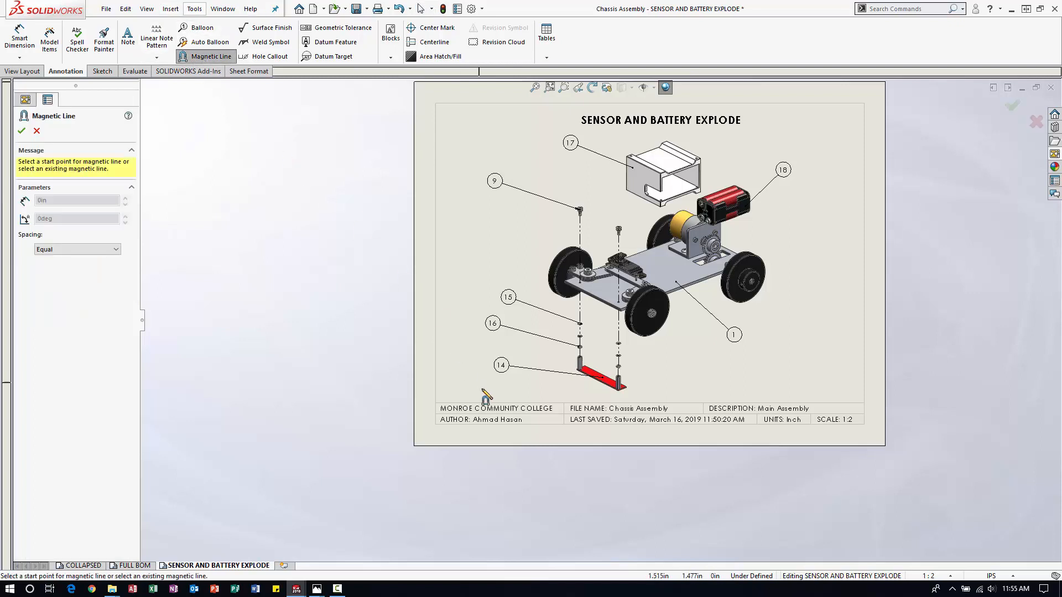
{"action": "left_click", "coordinate": [505, 394]}
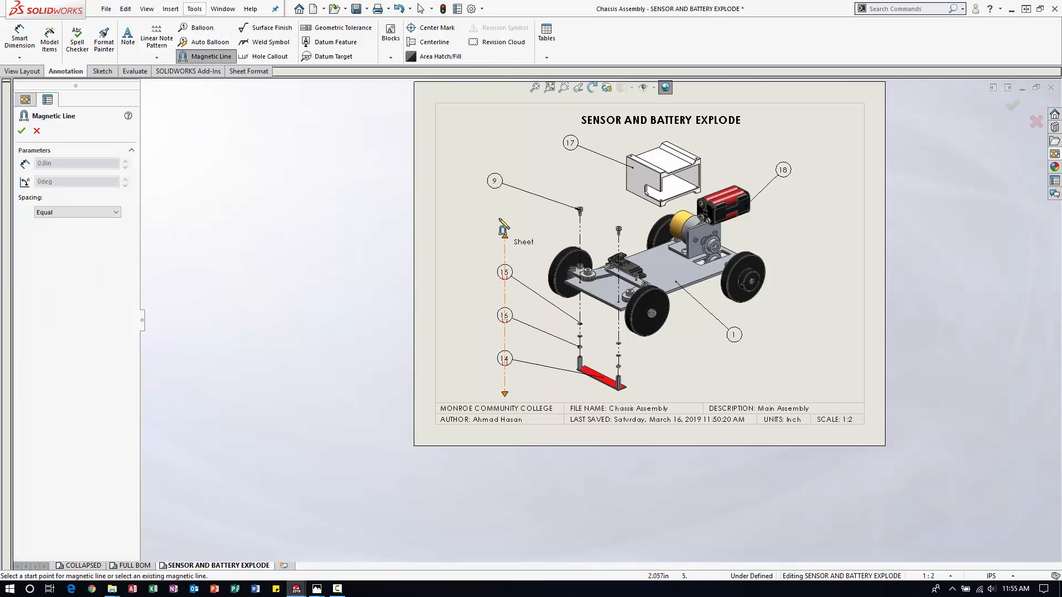
{"action": "left_click", "coordinate": [568, 118]}
{"action": "left_click", "coordinate": [22, 130]}
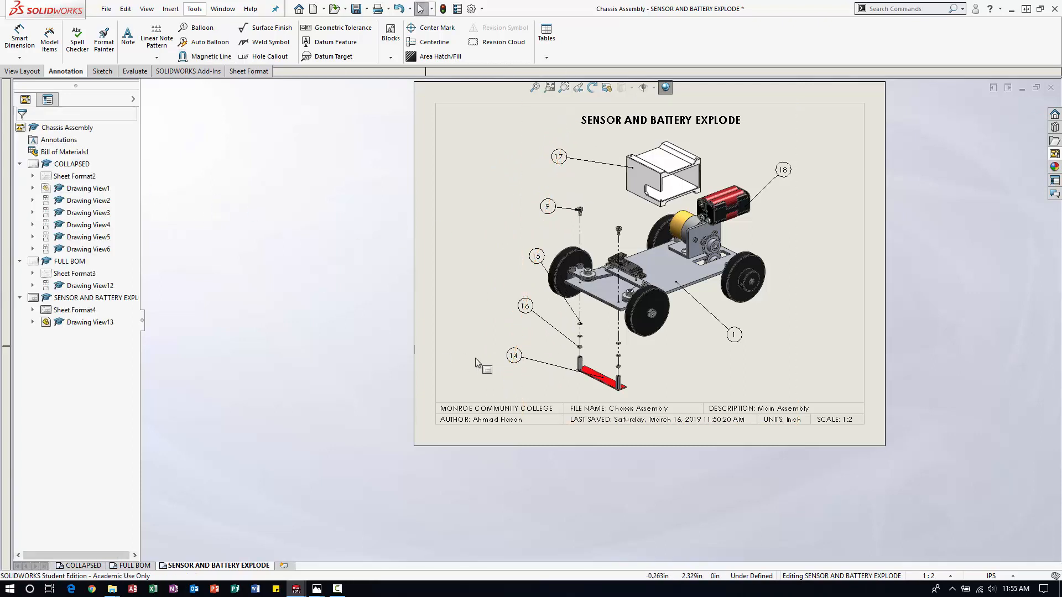
Tilt the left magnetic line by moving its lower end outward and up and its upper end slightly down.
{"action": "left_click", "coordinate": [511, 356]}
{"action": "left_click_drag", "start_coordinate": [505, 395], "coordinate": [457, 356]}
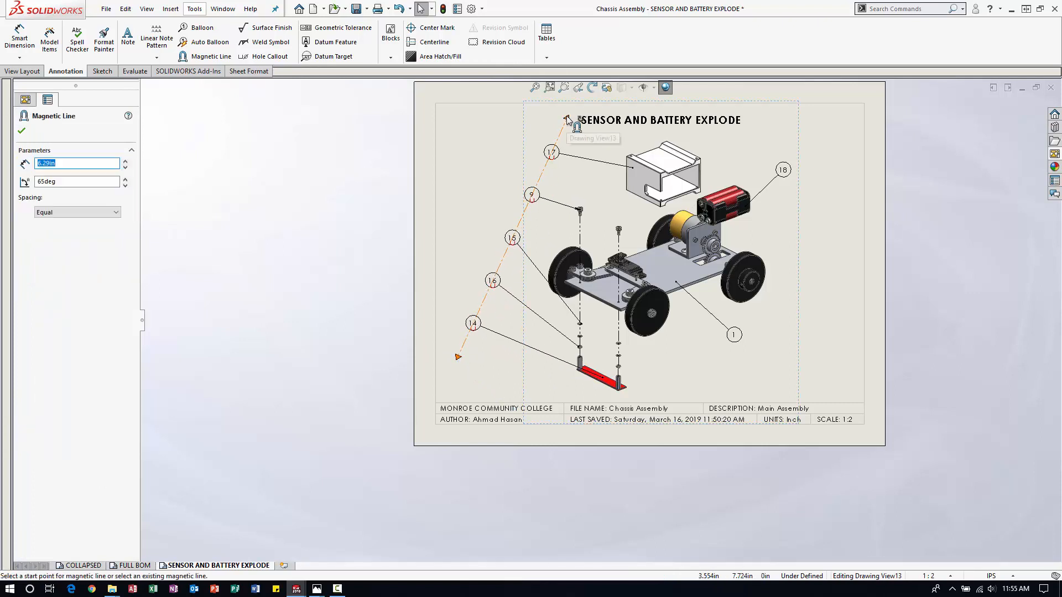
{"action": "left_click_drag", "start_coordinate": [567, 118], "coordinate": [574, 133]}
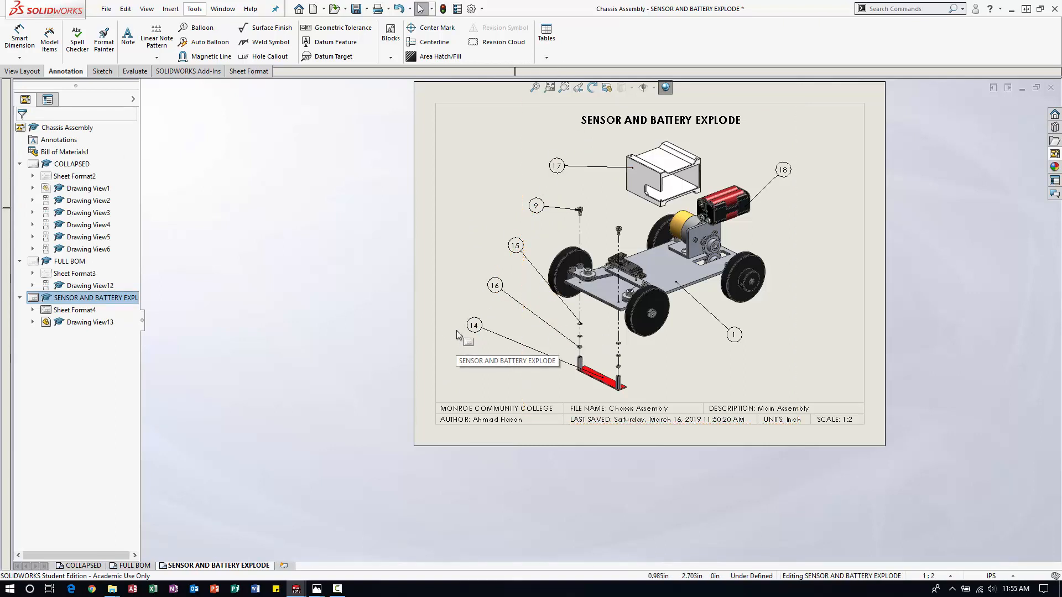
Align the battery pack and chassis plate balloons on an equally spaced magnetic line about 5 in long at about 41 degrees.
{"action": "left_click", "coordinate": [205, 56]}
{"action": "left_click", "coordinate": [695, 364]}
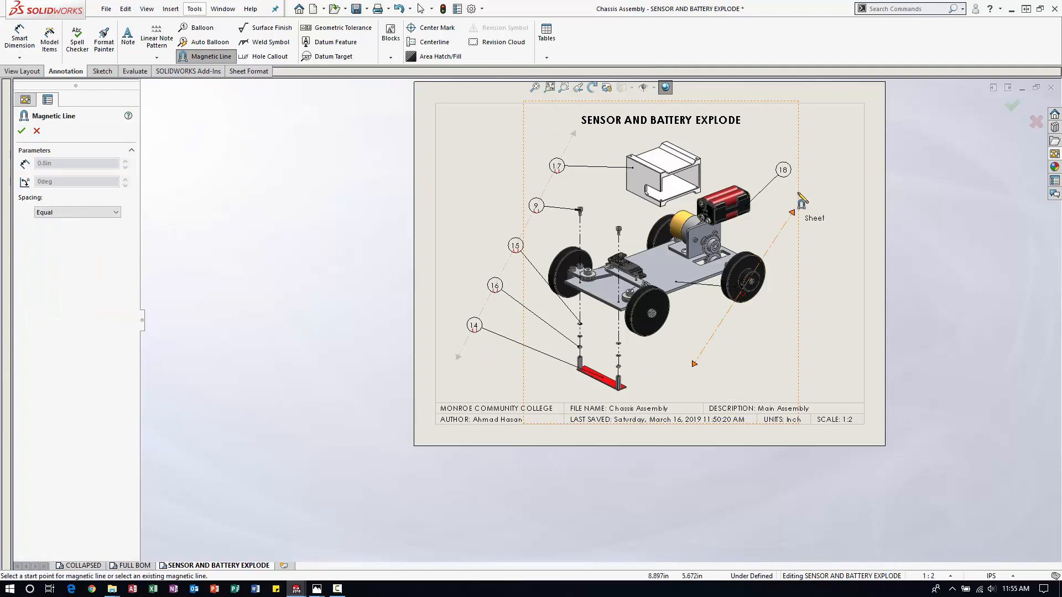
{"action": "left_click", "coordinate": [852, 230]}
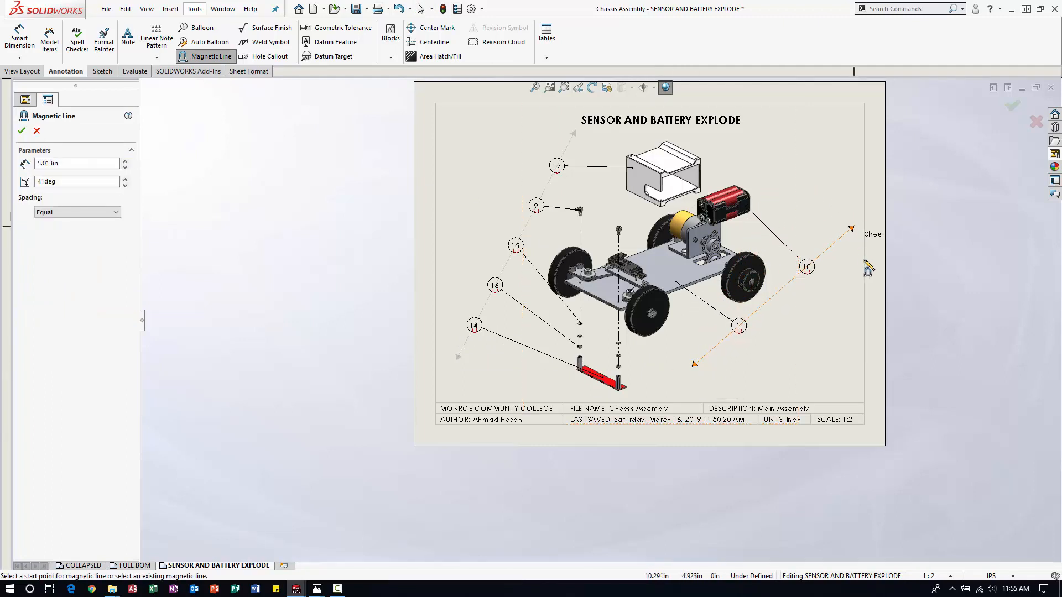
{"action": "left_click", "coordinate": [968, 338]}
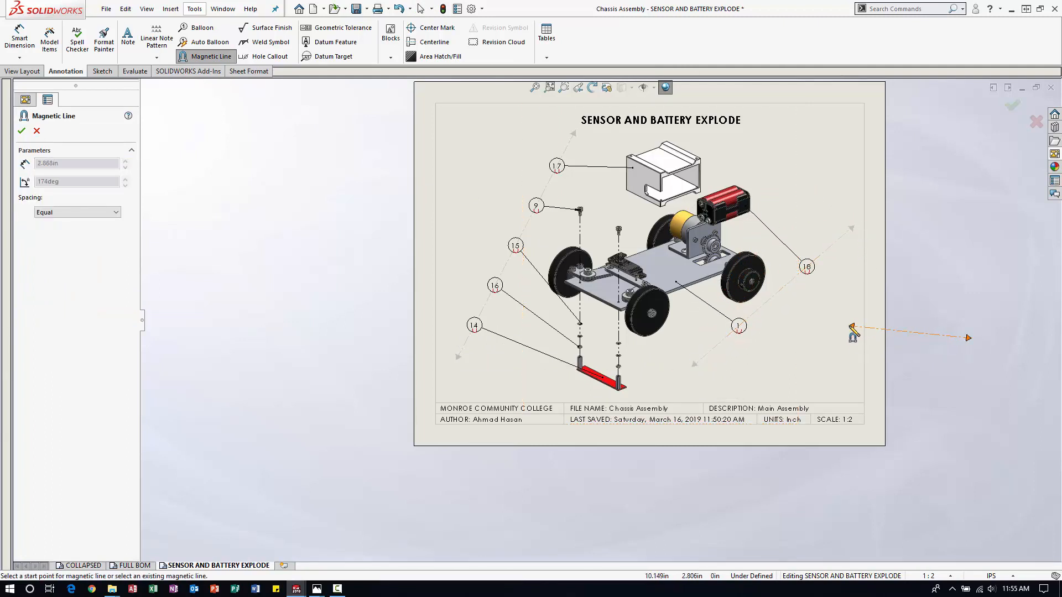
{"action": "key", "text": "Escape"}
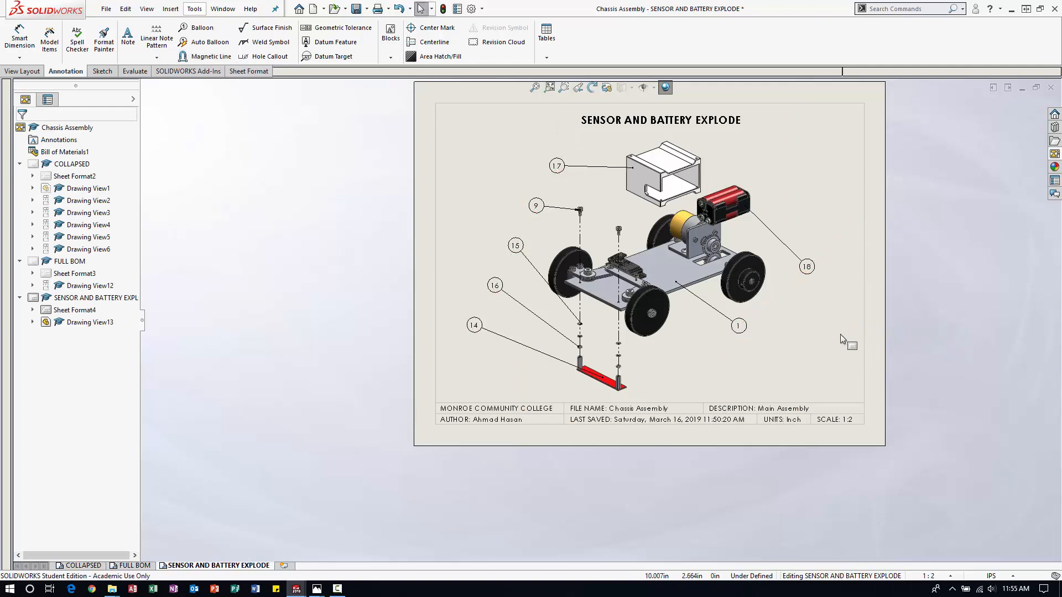
Reshape the right magnetic line to about 4.8 in long at about 48 degrees by adjusting its ends outward and down.
{"action": "left_click", "coordinate": [742, 327]}
{"action": "left_click", "coordinate": [740, 327]}
{"action": "left_click_drag", "start_coordinate": [695, 366], "coordinate": [714, 379]}
{"action": "left_click_drag", "start_coordinate": [813, 270], "coordinate": [823, 243]}
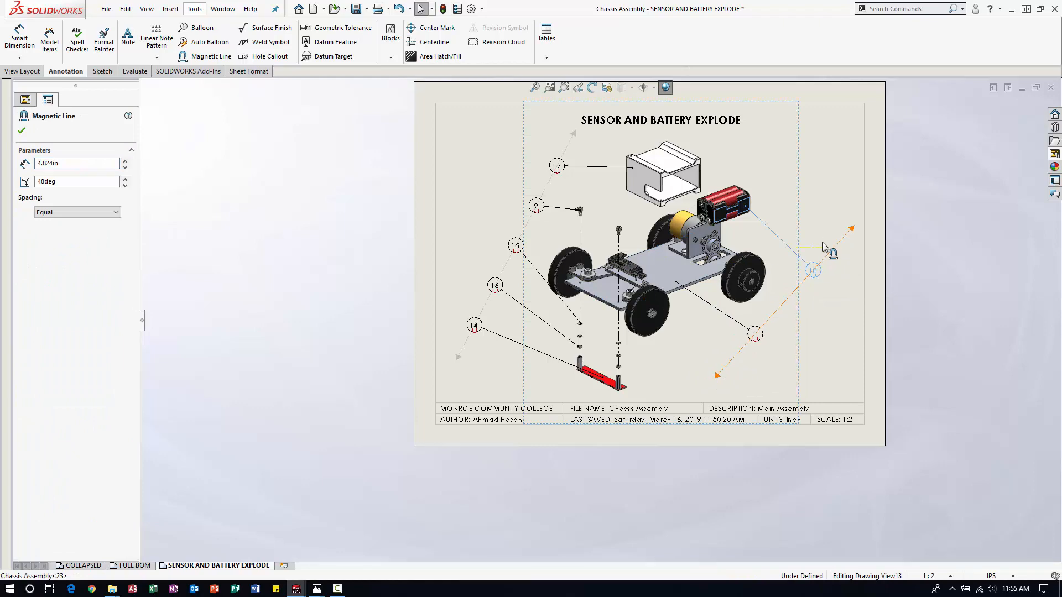
{"action": "left_click", "coordinate": [821, 294]}
{"action": "scroll", "coordinate": [821, 294], "scroll_direction": "down", "scroll_amount": 3}
{"action": "left_click", "coordinate": [759, 264]}
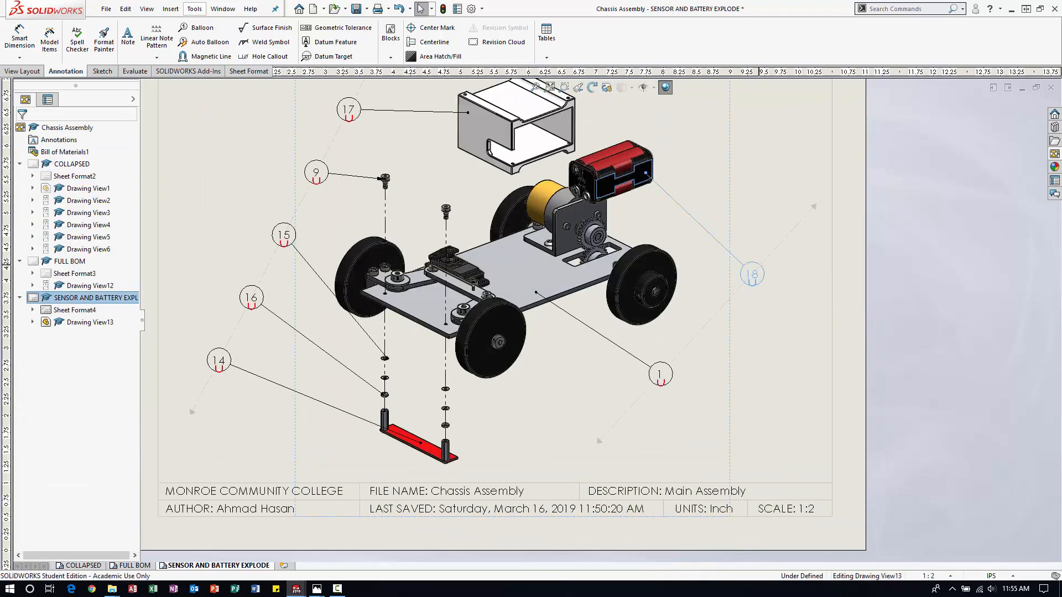
Nudge the right magnetic line, with its battery pack and chassis plate balloons, slightly to the left.
{"action": "scroll", "coordinate": [766, 243], "scroll_direction": "down", "scroll_amount": 3}
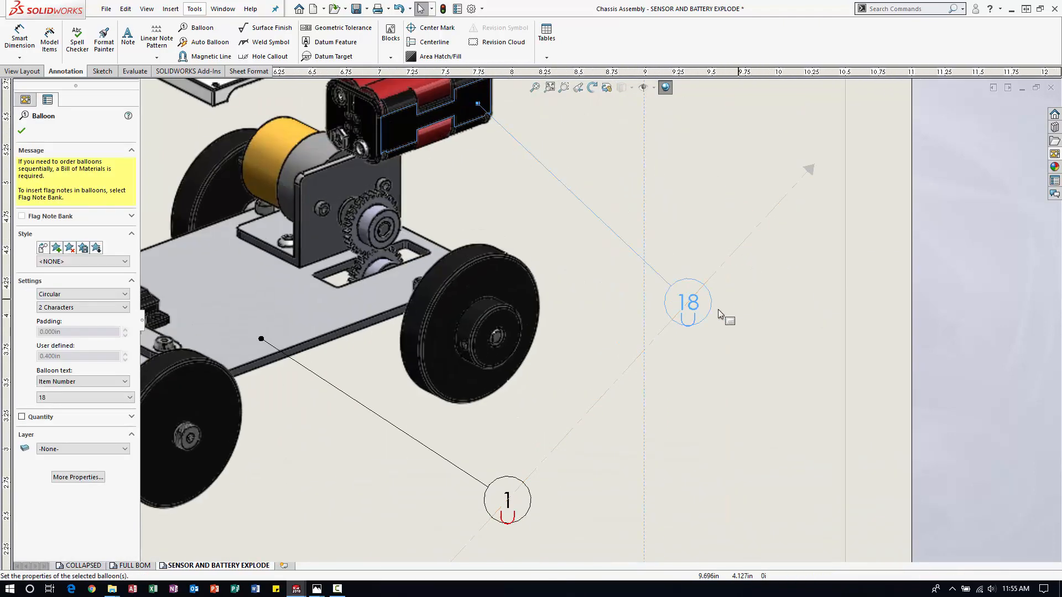
{"action": "left_click", "coordinate": [697, 329]}
{"action": "left_click", "coordinate": [681, 301]}
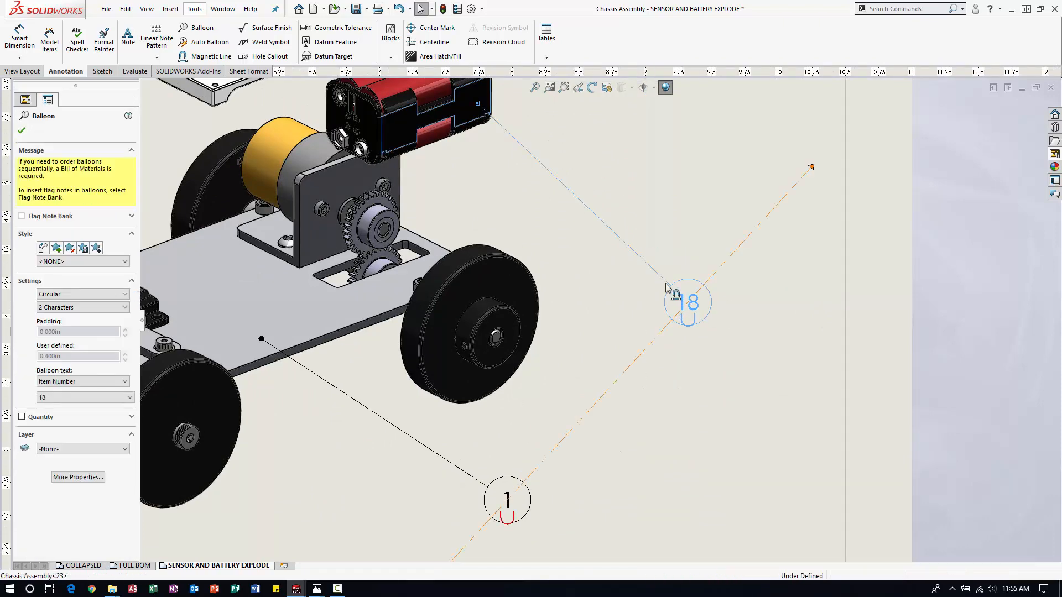
{"action": "mouse_move", "coordinate": [667, 287]}
{"action": "left_mouse_down"}
{"action": "mouse_move", "coordinate": [667, 272]}
{"action": "mouse_move", "coordinate": [675, 299]}
{"action": "left_mouse_up"}
{"action": "left_click", "coordinate": [614, 266]}
{"action": "key", "text": "Escape"}
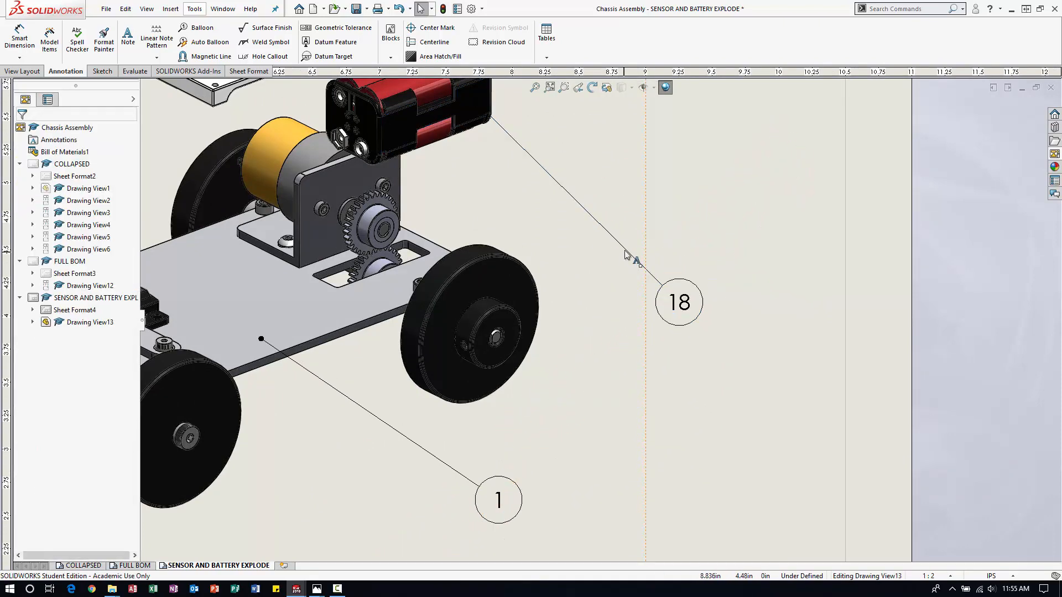
Try to slide the battery pack balloon upward along the right magnetic line.
{"action": "left_click", "coordinate": [625, 252]}
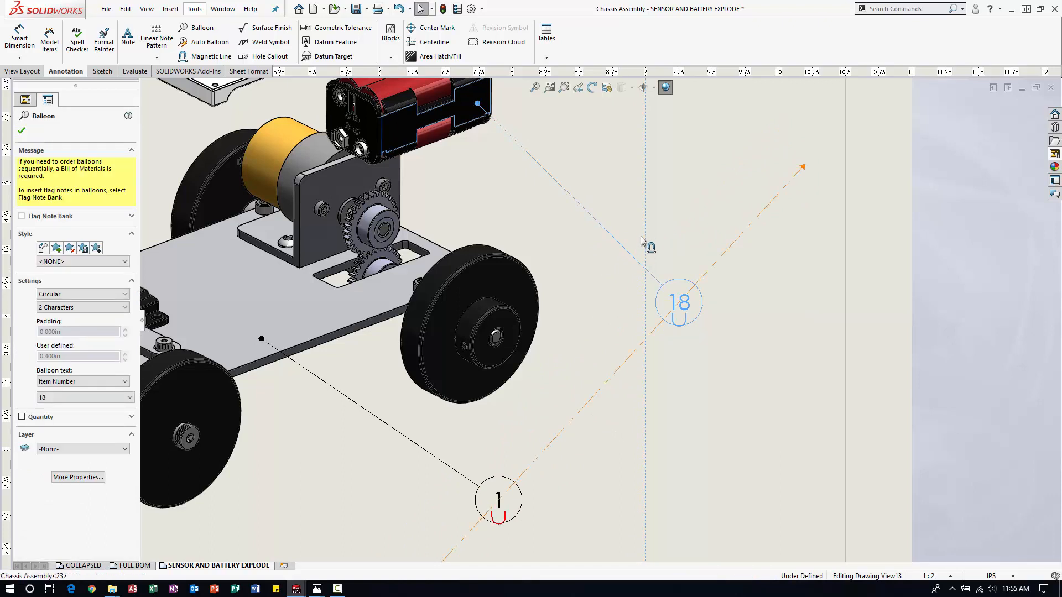
{"action": "left_click_drag", "start_coordinate": [668, 292], "coordinate": [732, 236]}
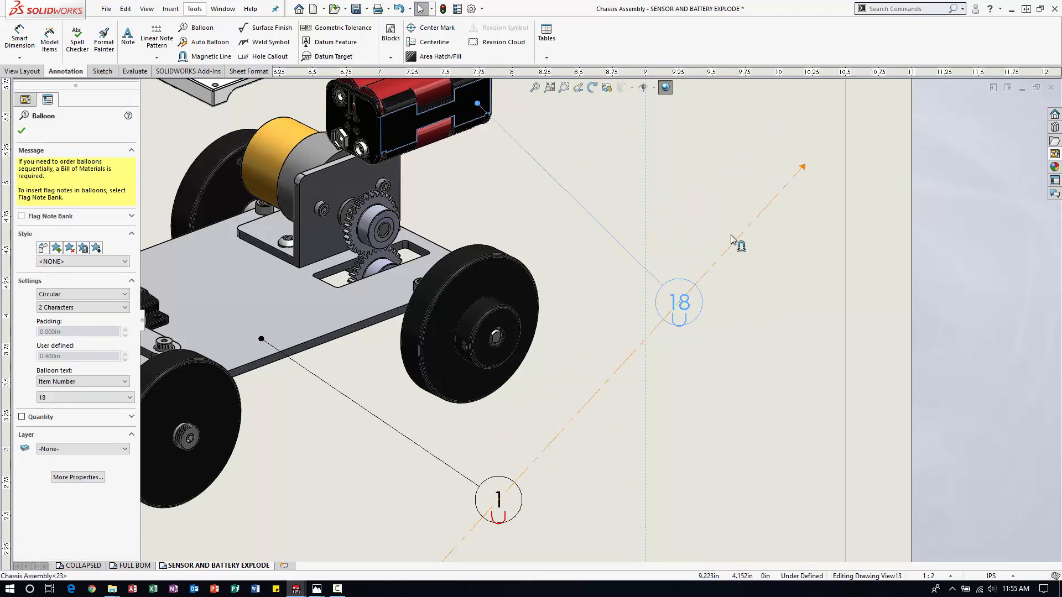
{"action": "key", "text": "z"}
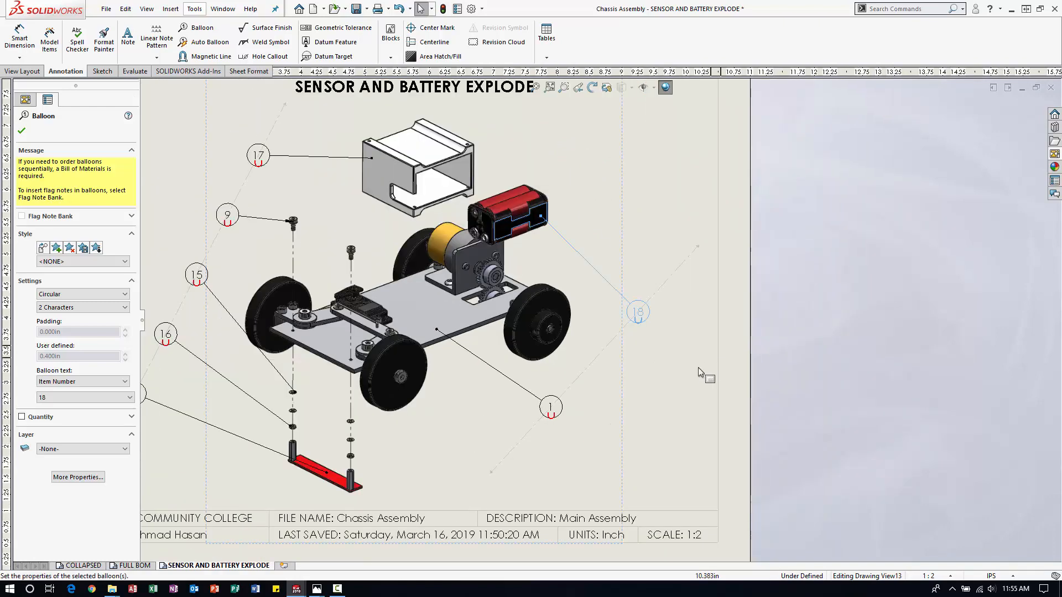
{"action": "left_click", "coordinate": [651, 395]}
{"action": "scroll", "coordinate": [575, 383], "scroll_direction": "up", "scroll_amount": 4}
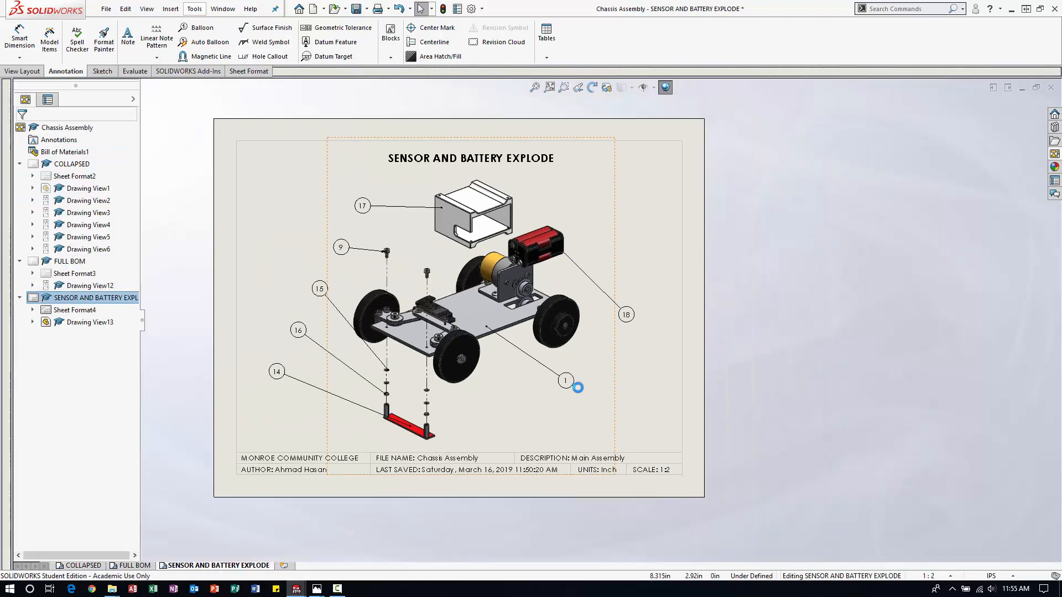
Set the right magnetic line's spacing to Free Drag and slide the battery pack and chassis plate balloons toward its ends.
{"action": "scroll", "coordinate": [561, 362], "scroll_direction": "down", "scroll_amount": 3}
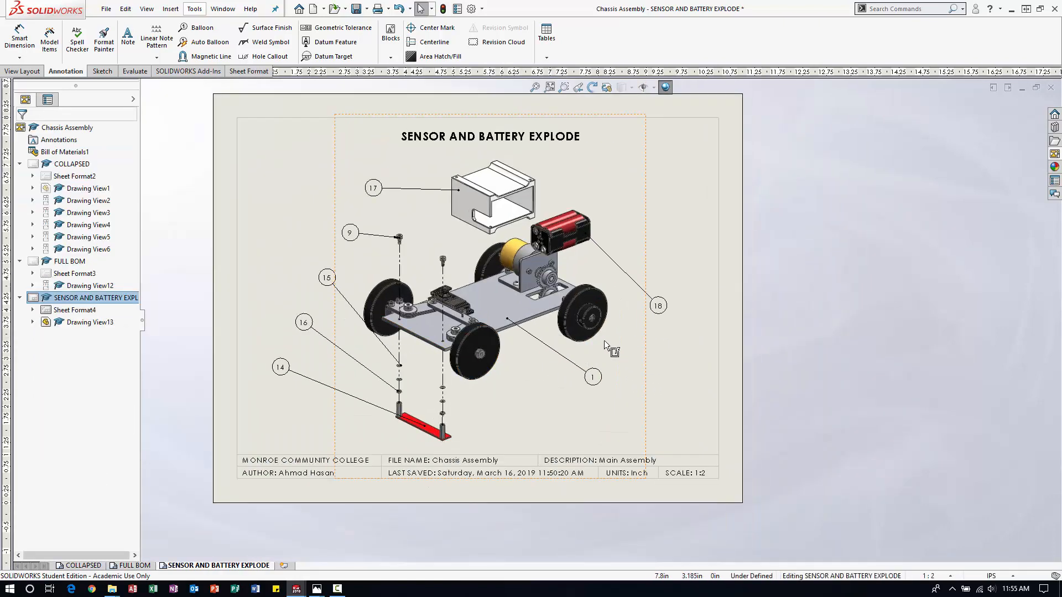
{"action": "left_click", "coordinate": [593, 378]}
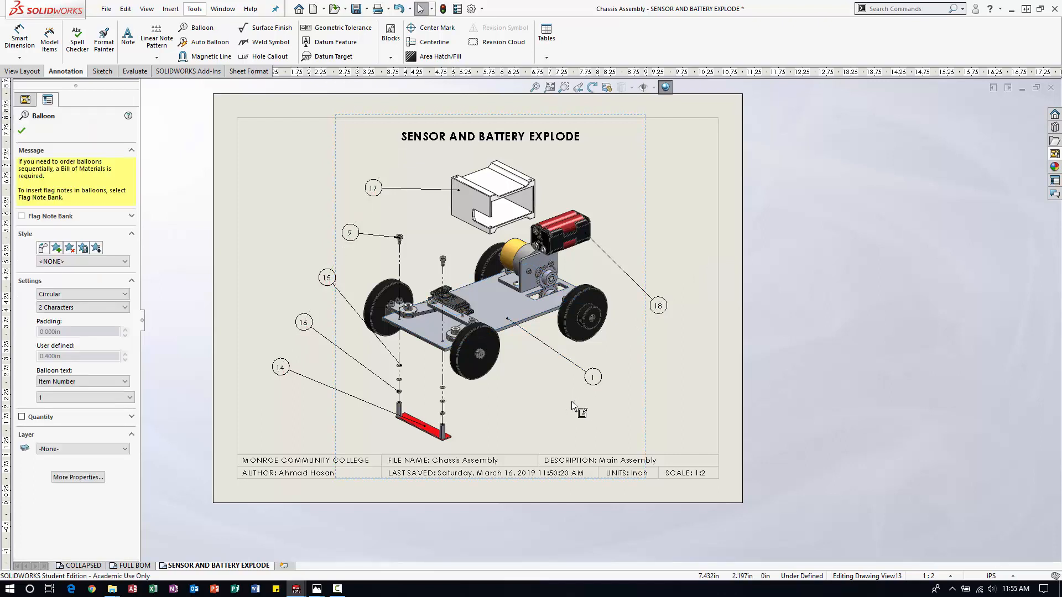
{"action": "left_click", "coordinate": [591, 380]}
{"action": "left_click", "coordinate": [550, 425]}
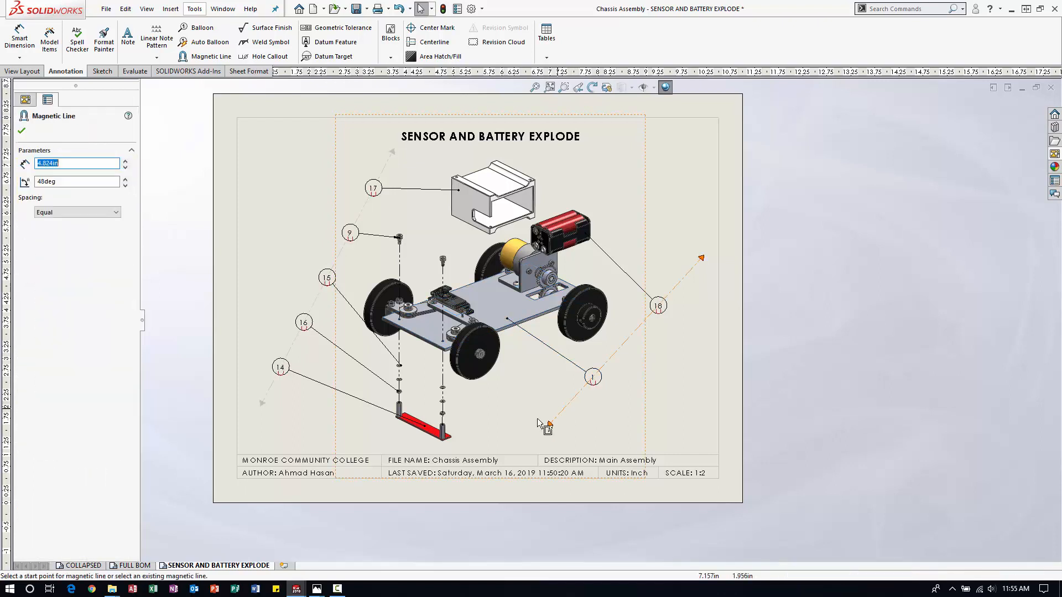
{"action": "left_click", "coordinate": [61, 212]}
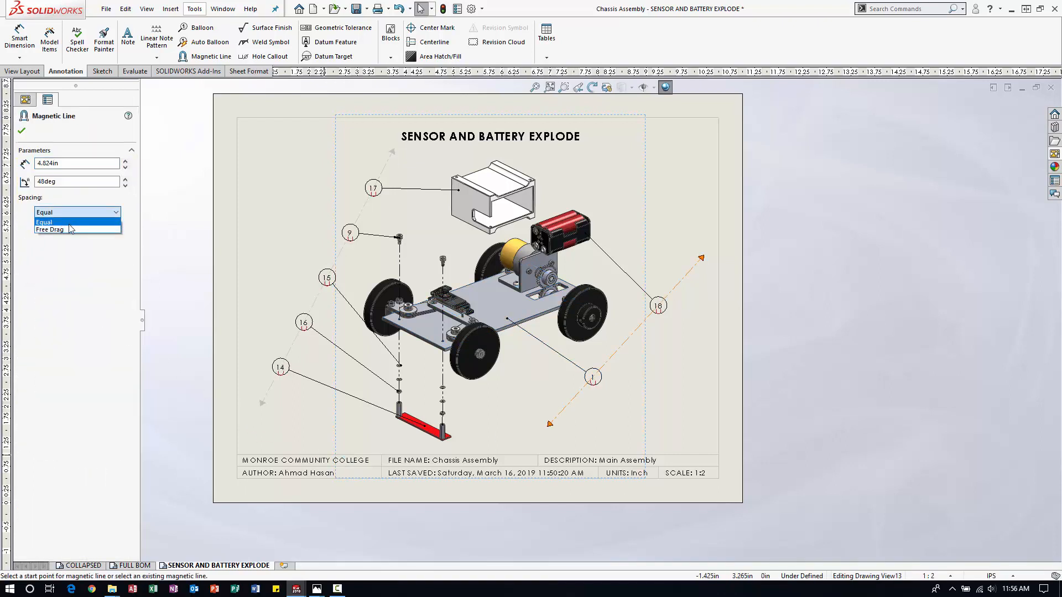
{"action": "left_click", "coordinate": [69, 224]}
{"action": "scroll", "coordinate": [627, 288], "scroll_direction": "down", "scroll_amount": 3}
{"action": "left_click_drag", "start_coordinate": [670, 314], "coordinate": [705, 279]}
{"action": "scroll", "coordinate": [575, 422], "scroll_direction": "up", "scroll_amount": 3}
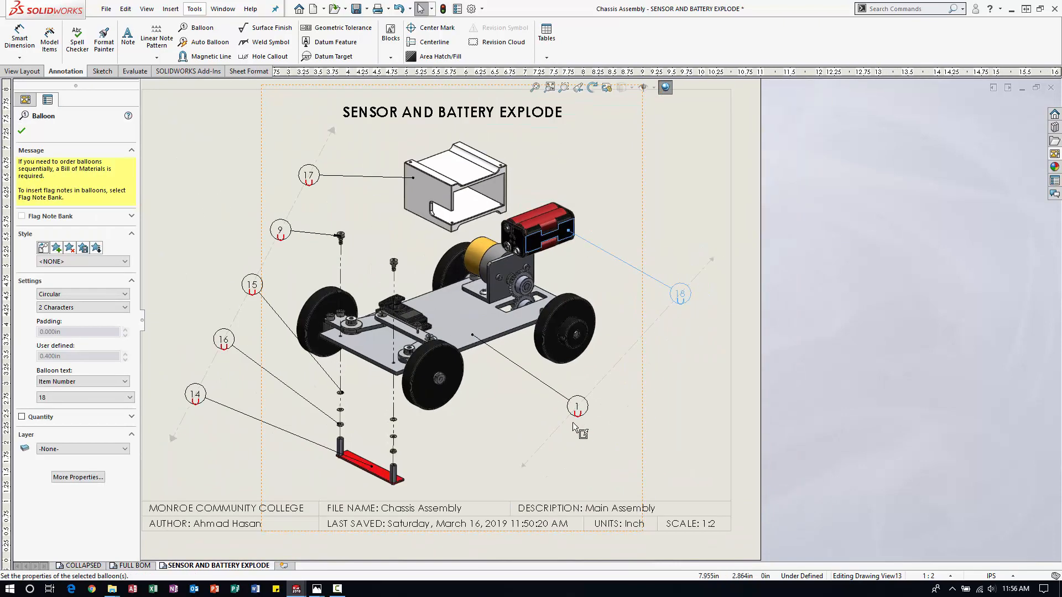
{"action": "left_click_drag", "start_coordinate": [583, 394], "coordinate": [578, 398]}
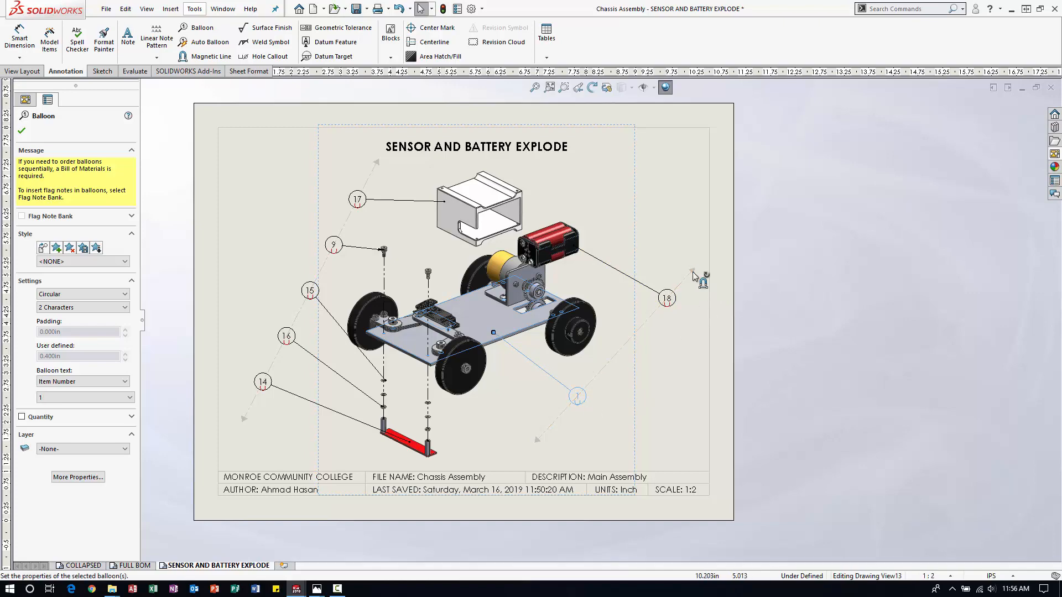
Shorten the right magnetic line by moving its upper end down and inward and its lower end slightly up and left.
{"action": "left_click_drag", "start_coordinate": [692, 272], "coordinate": [676, 302]}
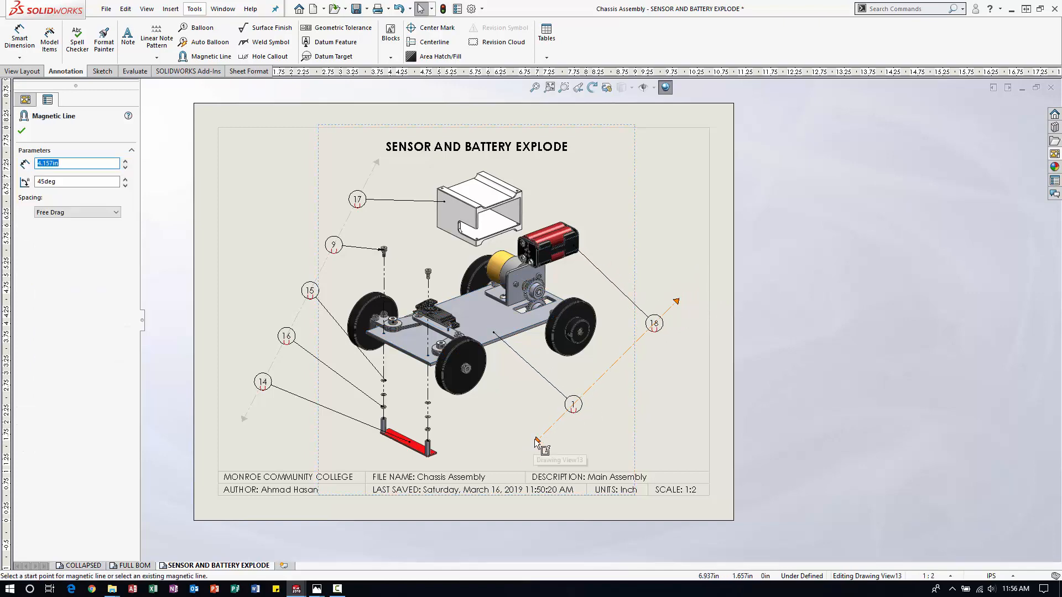
{"action": "left_click_drag", "start_coordinate": [537, 441], "coordinate": [523, 427]}
{"action": "key", "text": "Escape"}
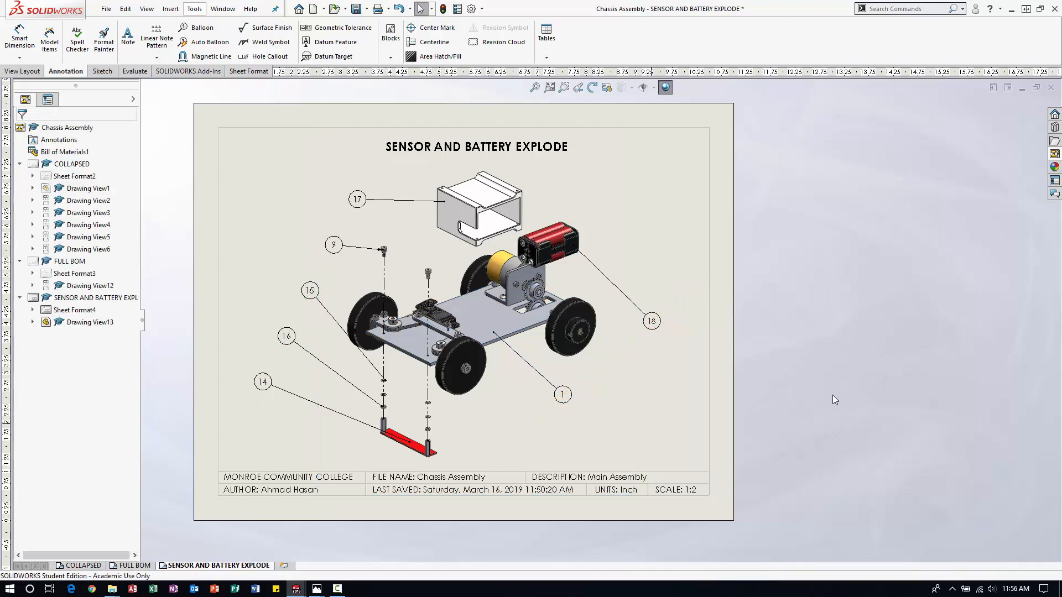
Save the chassis assembly drawing.
{"action": "scroll", "coordinate": [585, 346], "scroll_direction": "up", "scroll_amount": 3}
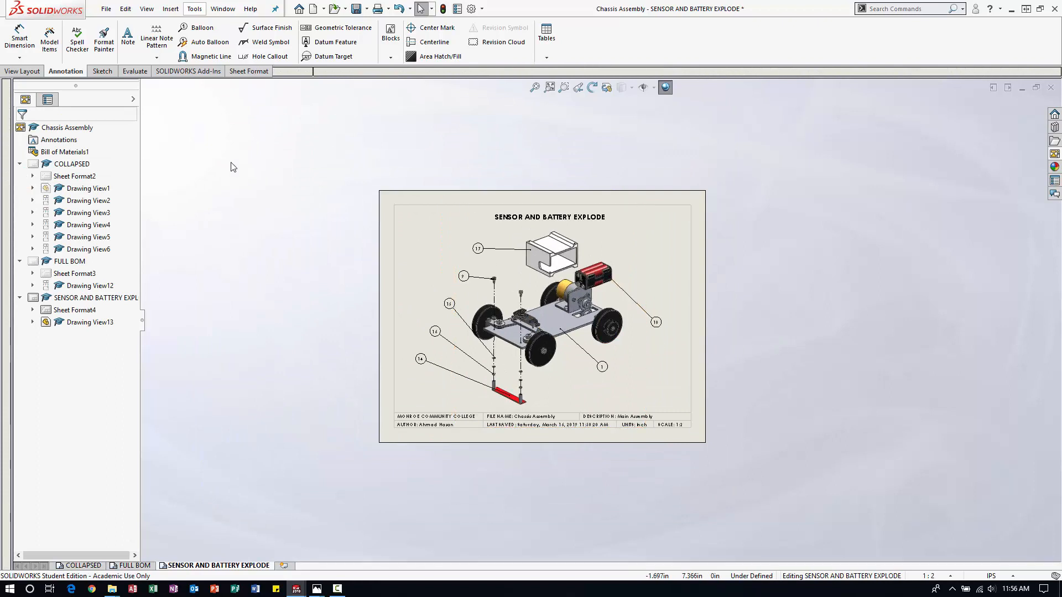
{"action": "left_click", "coordinate": [106, 9]}
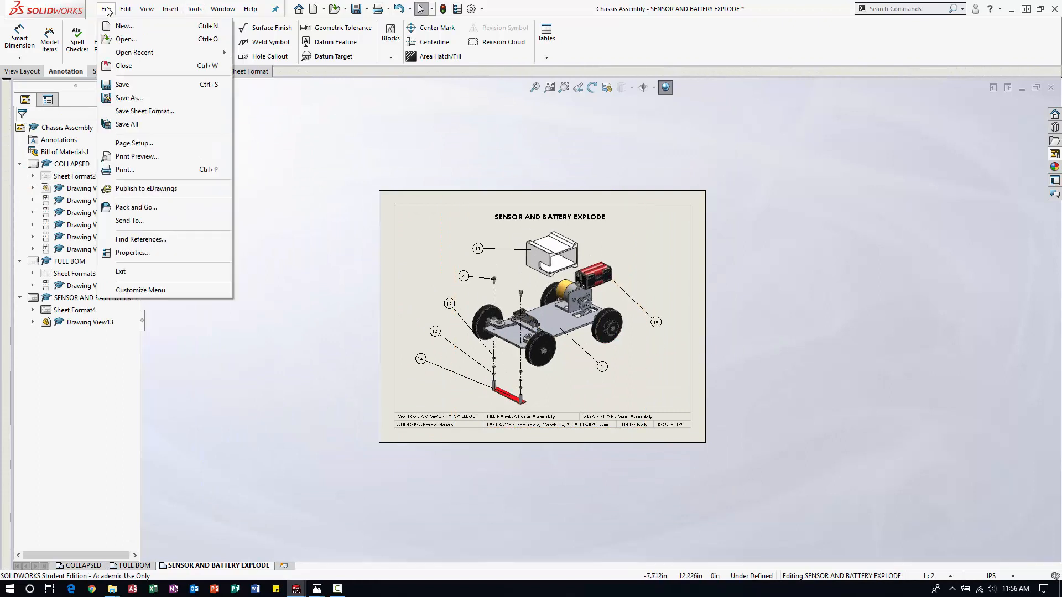
{"action": "left_click", "coordinate": [131, 86]}
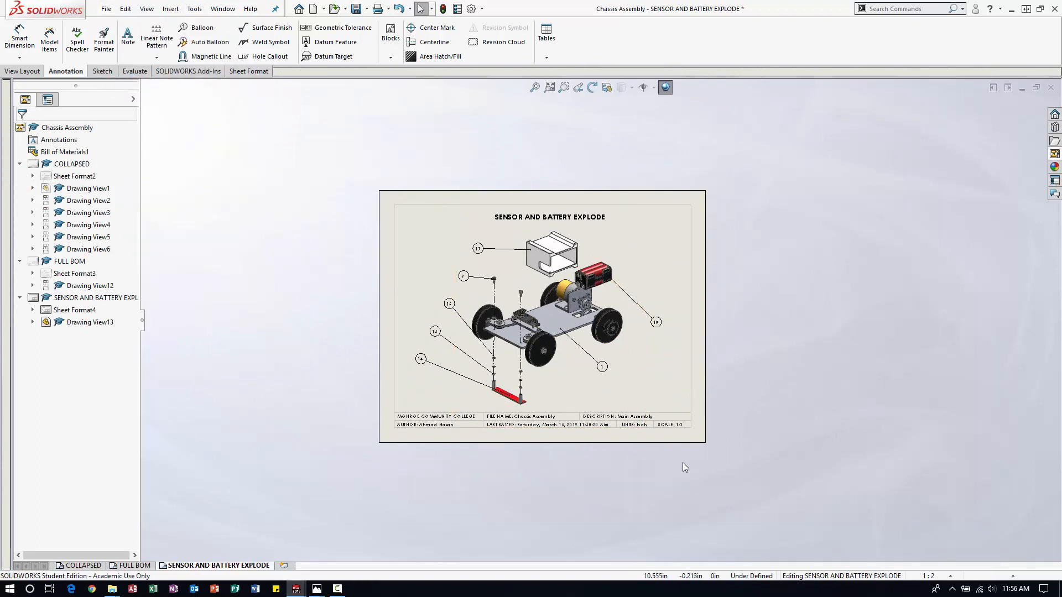
Extend the lower end of the left magnetic line to about 6.7 in long at about 62 degrees, and save the drawing.
{"action": "scroll", "coordinate": [475, 308], "scroll_direction": "down", "scroll_amount": 3}
{"action": "left_click", "coordinate": [475, 302]}
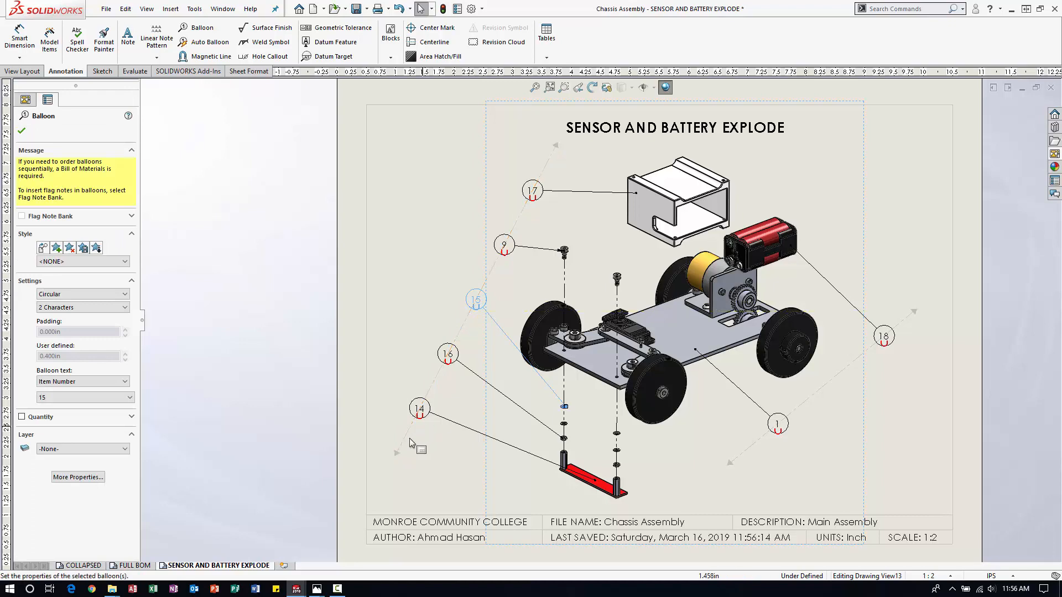
{"action": "left_click", "coordinate": [391, 450]}
{"action": "left_click", "coordinate": [448, 354]}
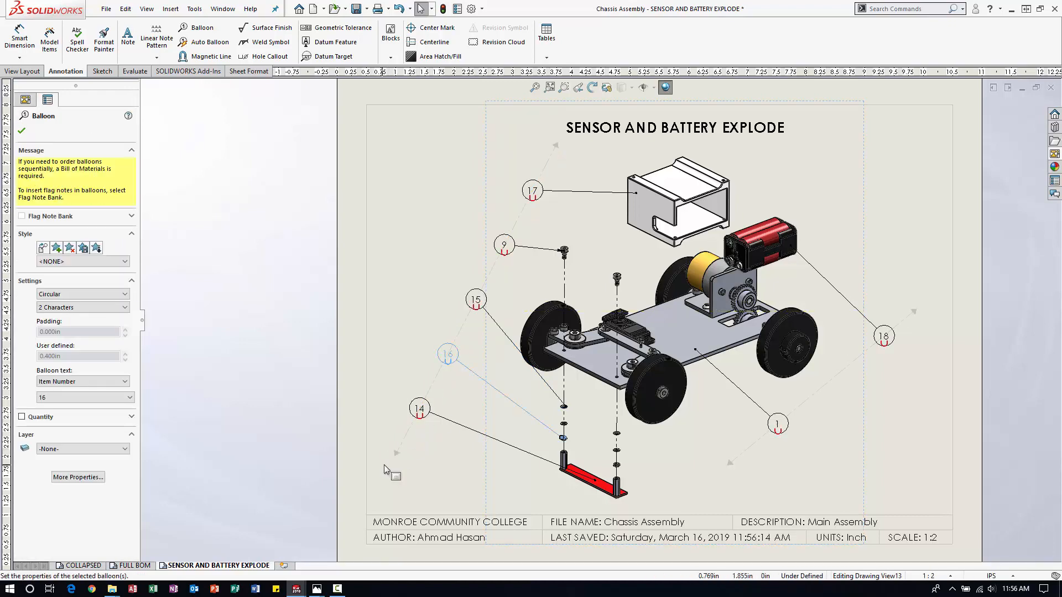
{"action": "left_click_drag", "start_coordinate": [394, 454], "coordinate": [377, 486]}
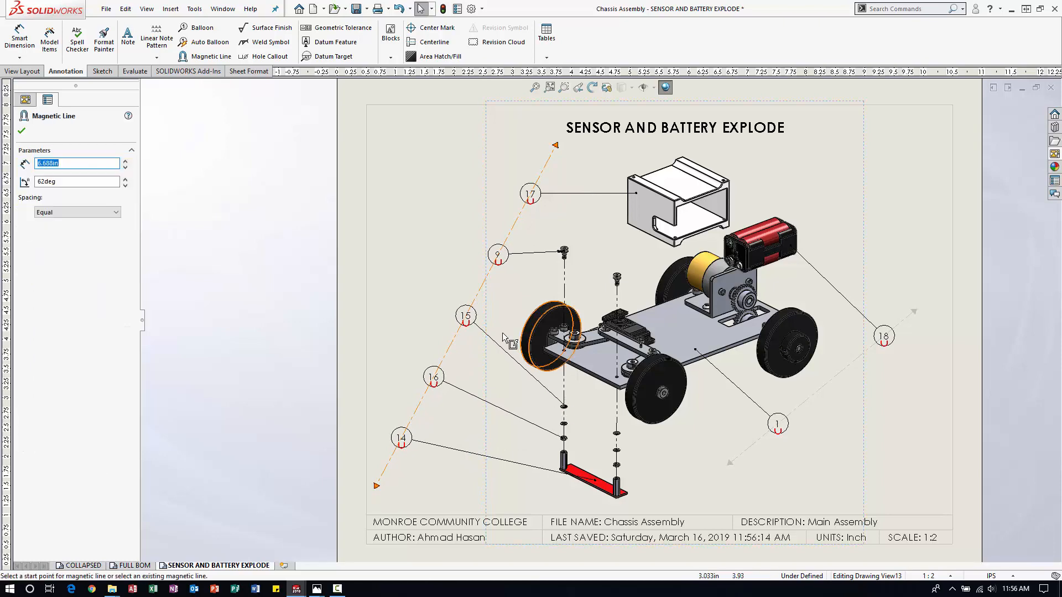
{"action": "key", "text": "Escape"}
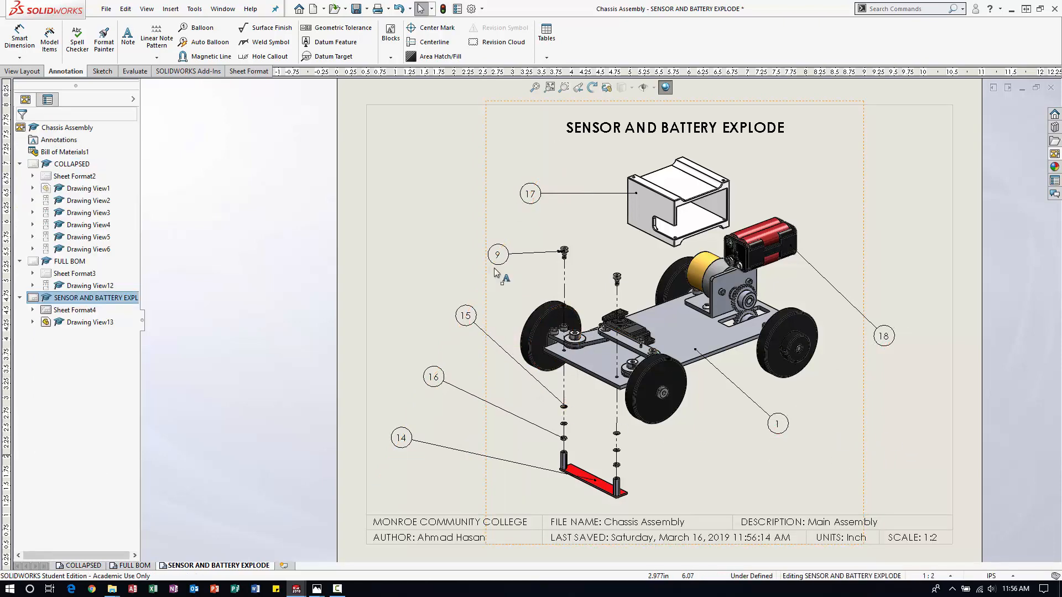
{"action": "key", "text": "f"}
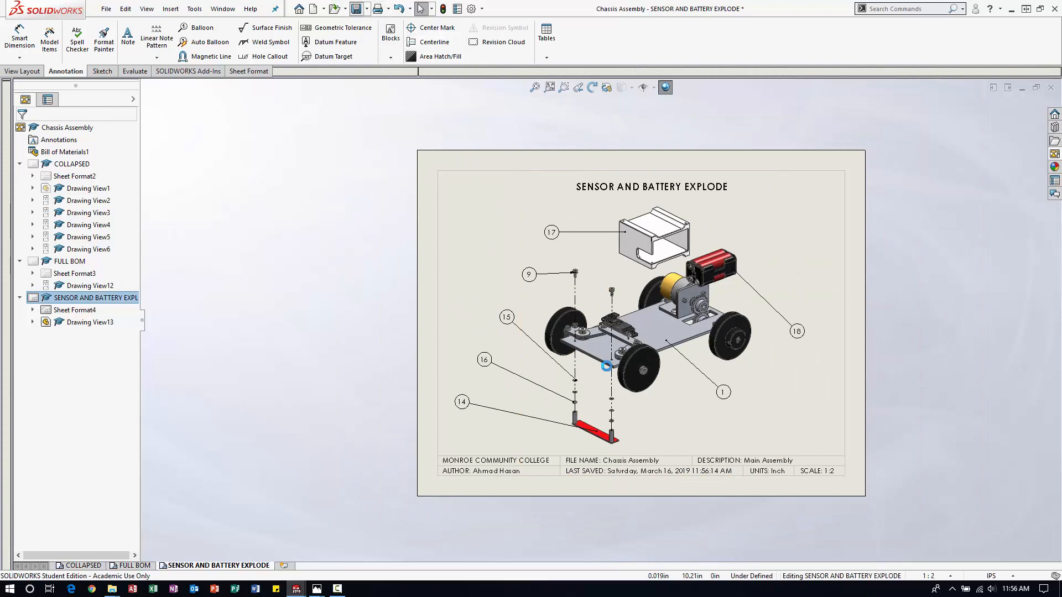
{"action": "scroll", "coordinate": [786, 334], "scroll_direction": "down", "scroll_amount": 1}
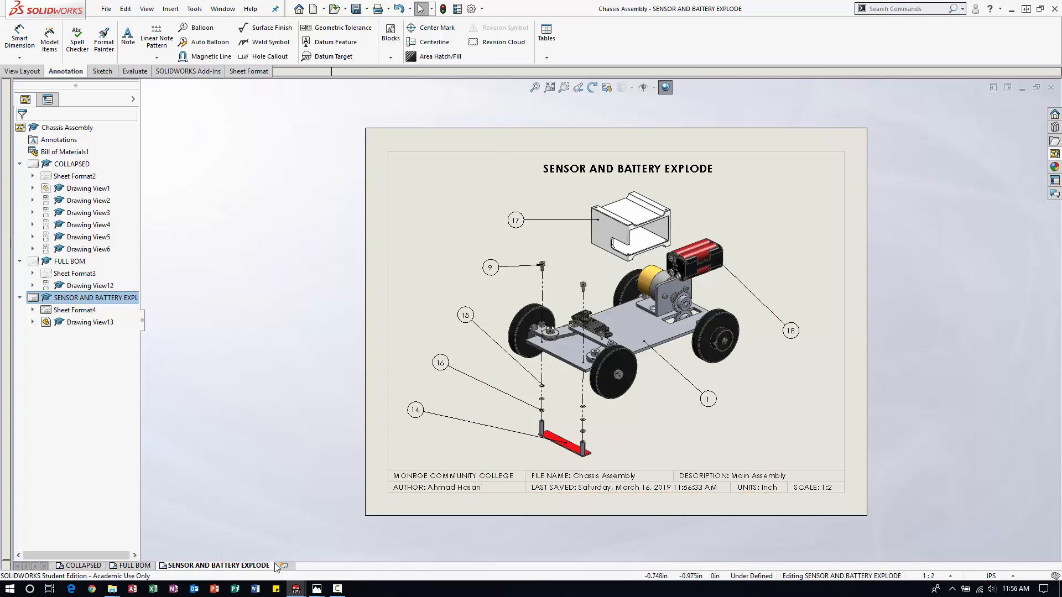
Copy the SENSOR AND BATTERY EXPLODE sheet and paste the duplicate after the selected sheet.
{"action": "right_click", "coordinate": [228, 570]}
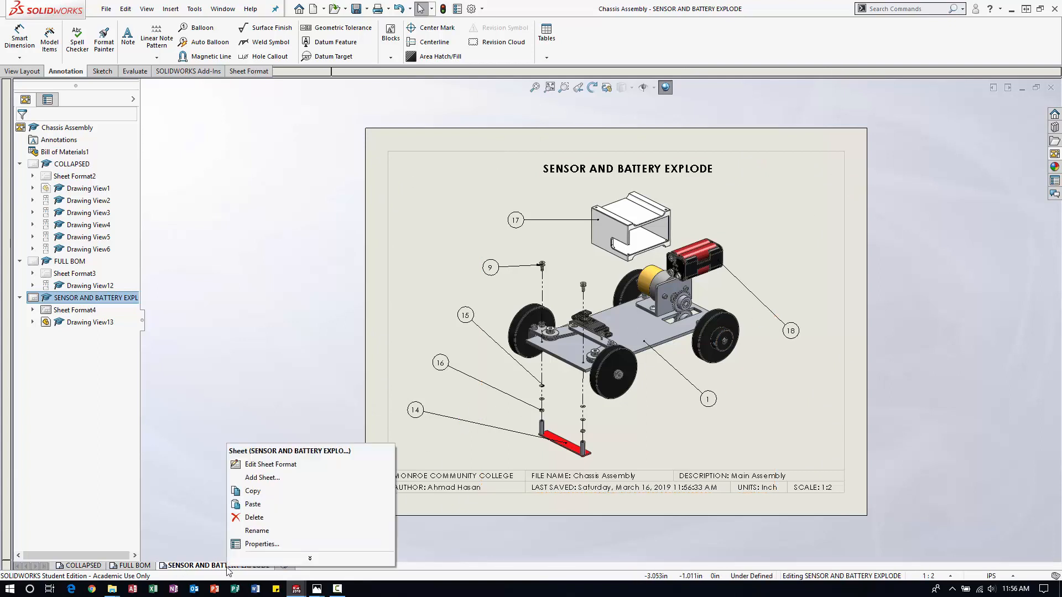
{"action": "left_click", "coordinate": [271, 492]}
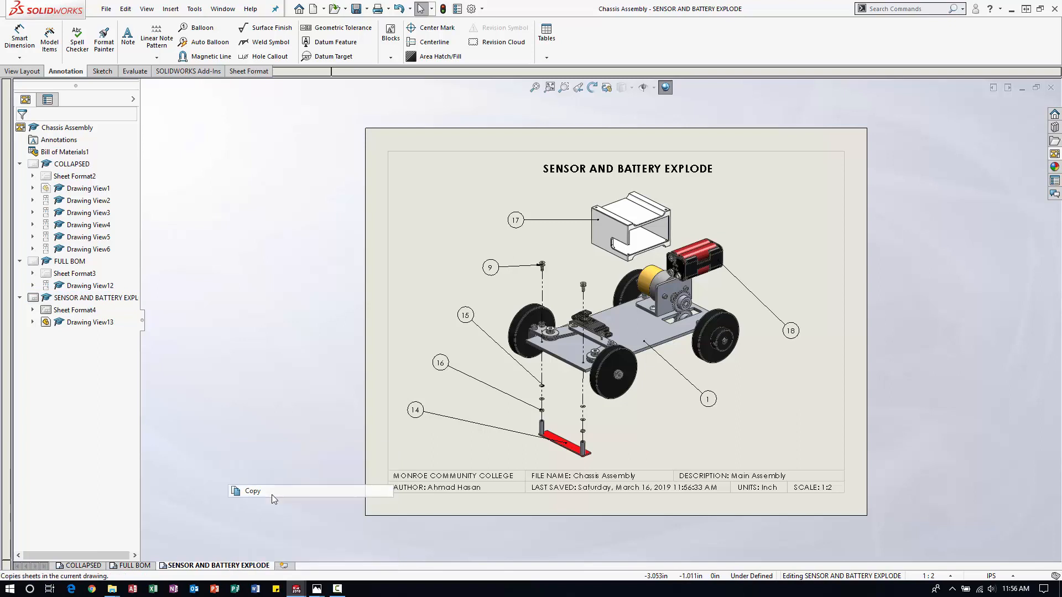
{"action": "right_click", "coordinate": [232, 564]}
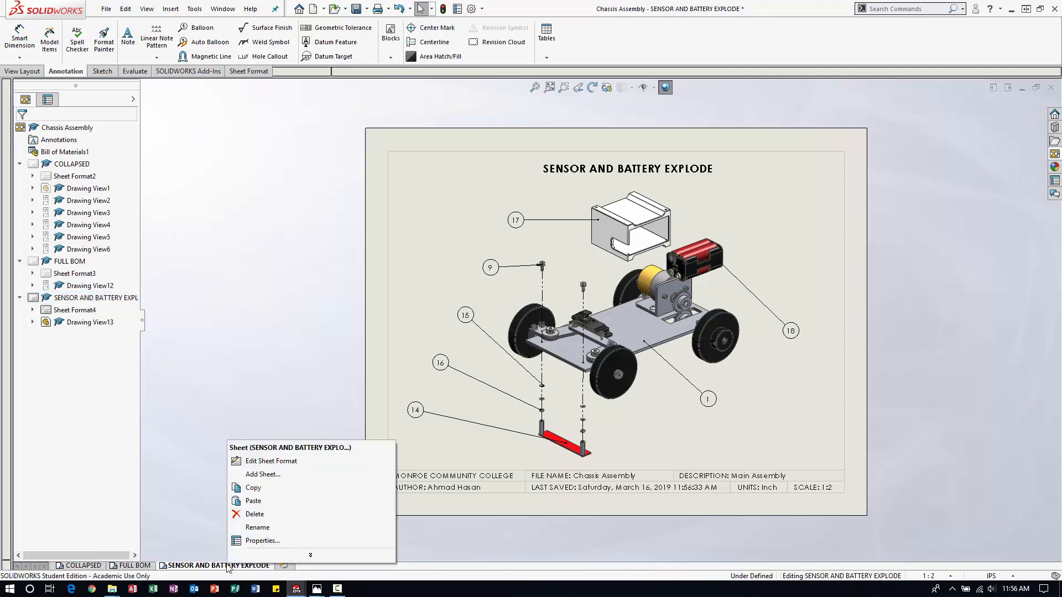
{"action": "left_click", "coordinate": [261, 502]}
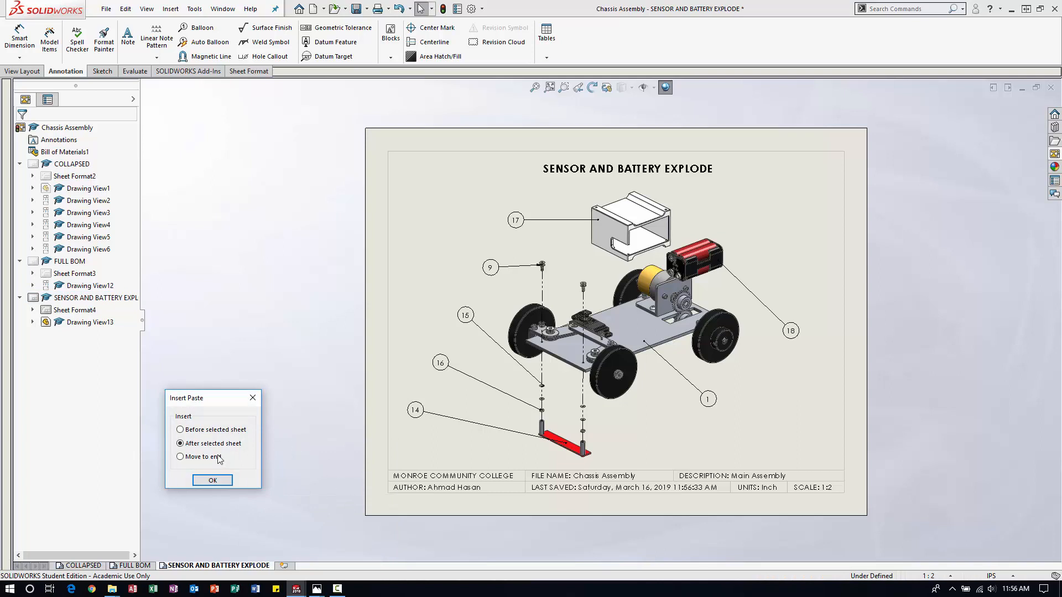
{"action": "left_click", "coordinate": [214, 481]}
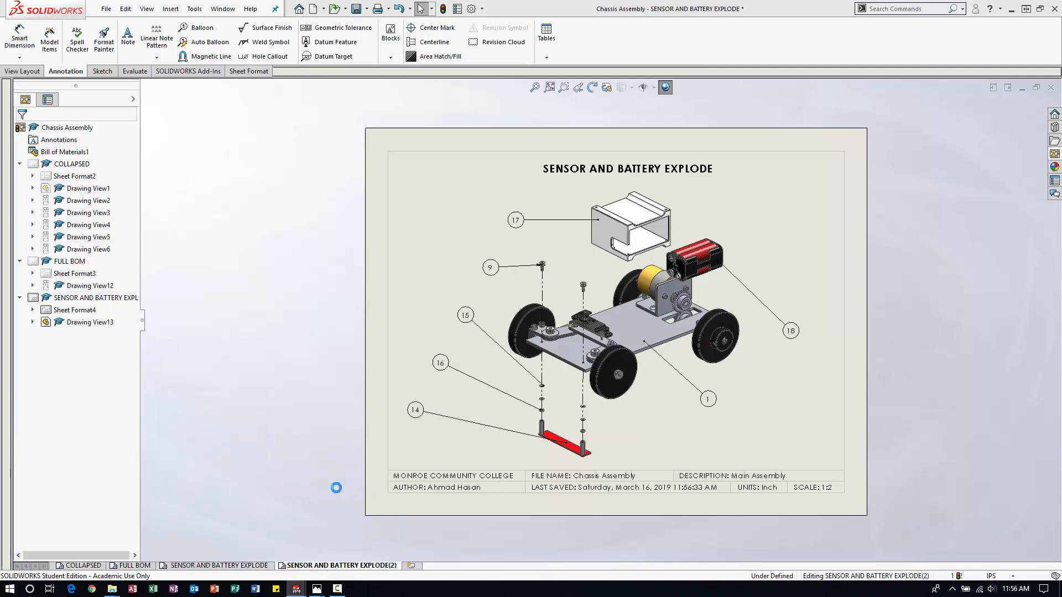
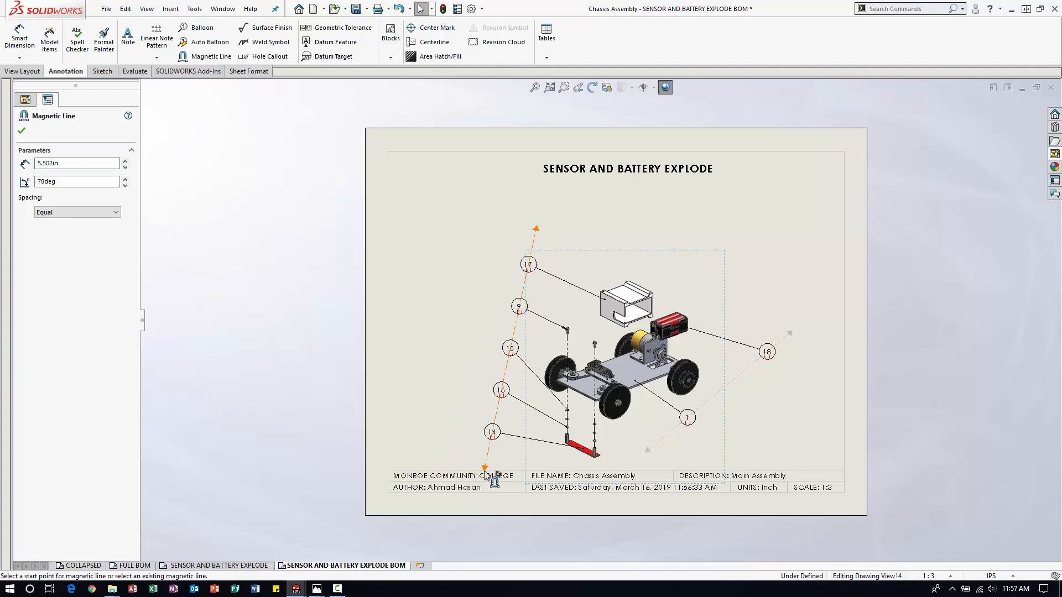
Pull both magnetic lines' upper ends closer to the view, the left line about 4.4 in long at 75 degrees, and move the sheet title slightly up.
{"action": "left_click_drag", "start_coordinate": [535, 230], "coordinate": [521, 281]}
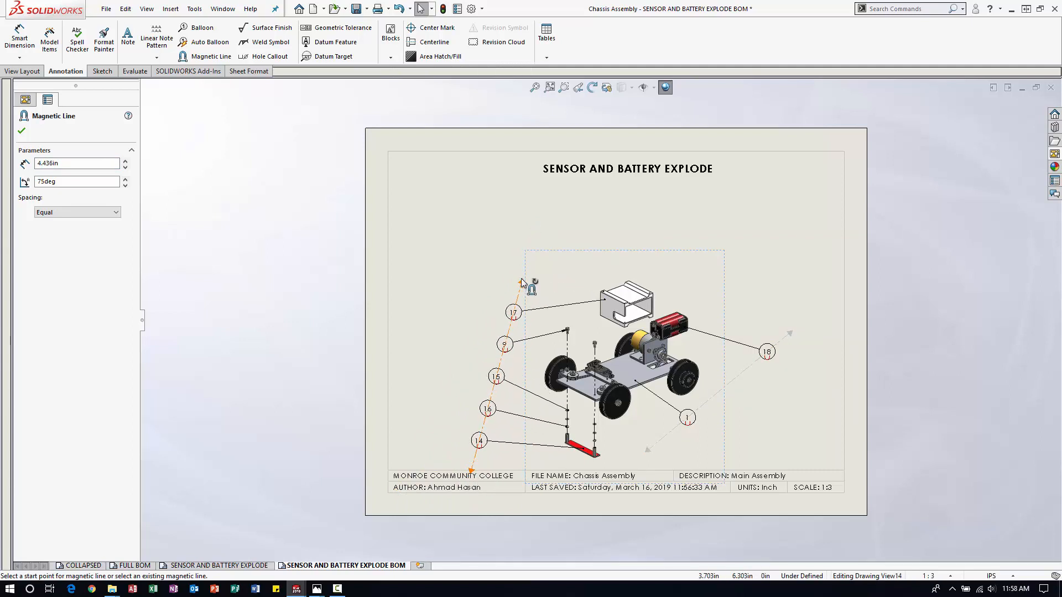
{"action": "left_click_drag", "start_coordinate": [790, 333], "coordinate": [755, 342]}
{"action": "key", "text": "Escape"}
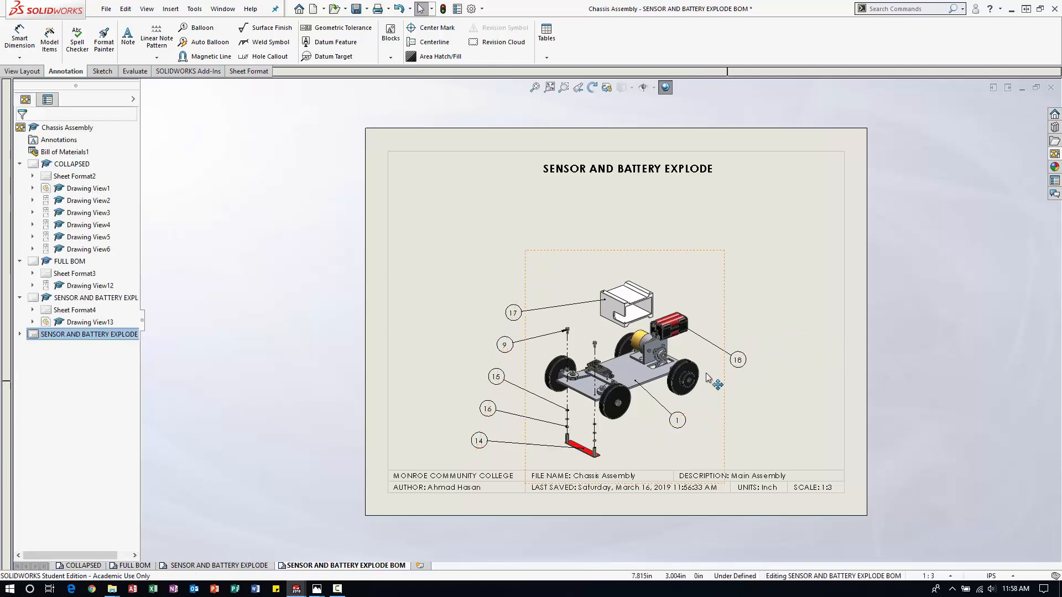
{"action": "double_click", "coordinate": [617, 167]}
{"action": "left_click", "coordinate": [749, 249]}
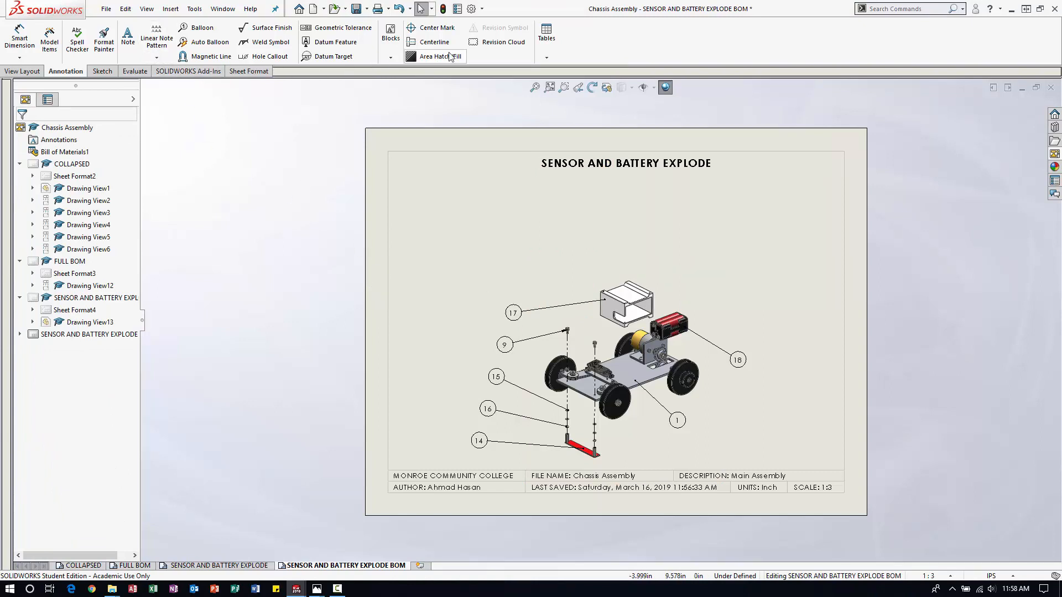
{"action": "left_click", "coordinate": [573, 253]}
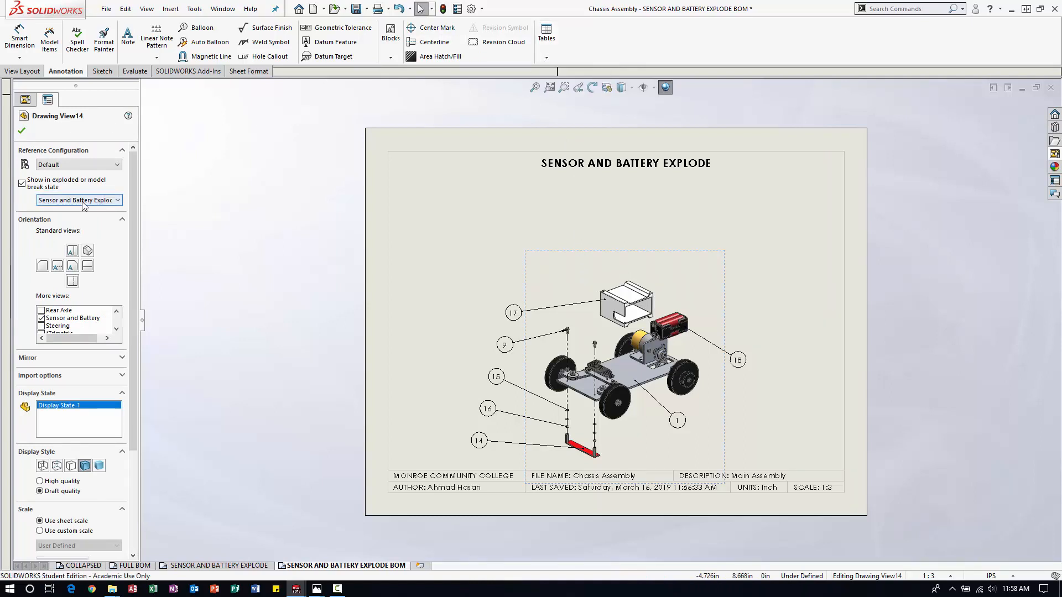
{"action": "left_click", "coordinate": [547, 58]}
{"action": "left_click", "coordinate": [575, 97]}
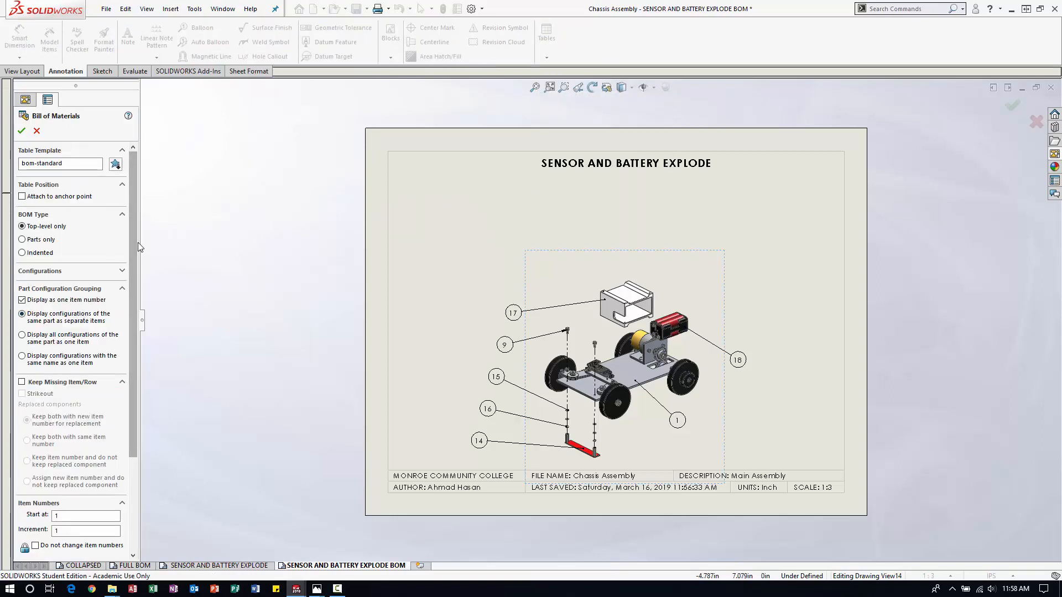
{"action": "left_click_drag", "start_coordinate": [132, 247], "coordinate": [122, 362]}
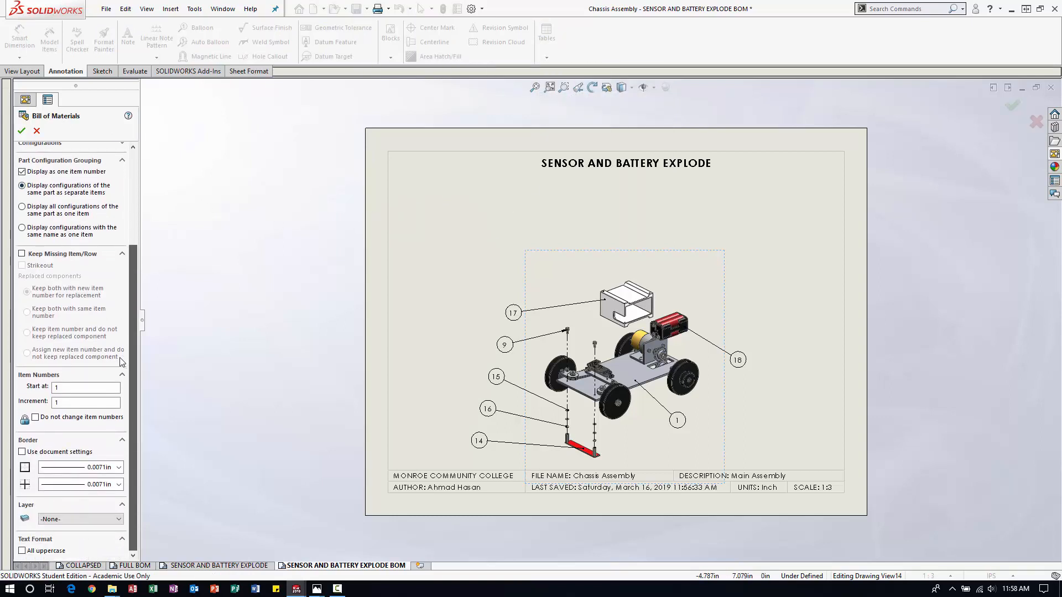
{"action": "scroll", "coordinate": [122, 382], "scroll_direction": "up", "scroll_amount": 5}
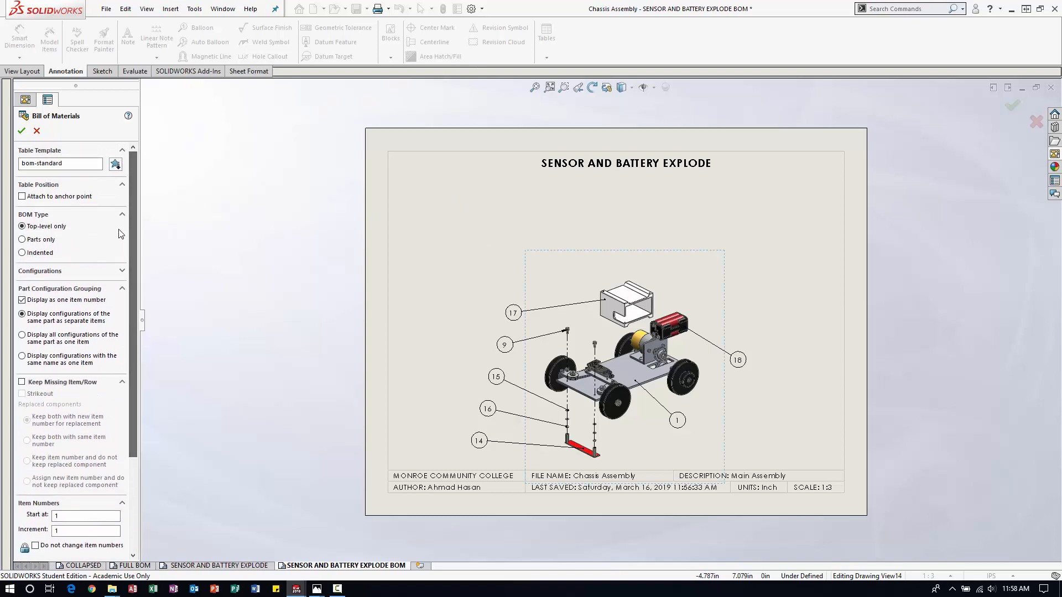
{"action": "left_click", "coordinate": [23, 131]}
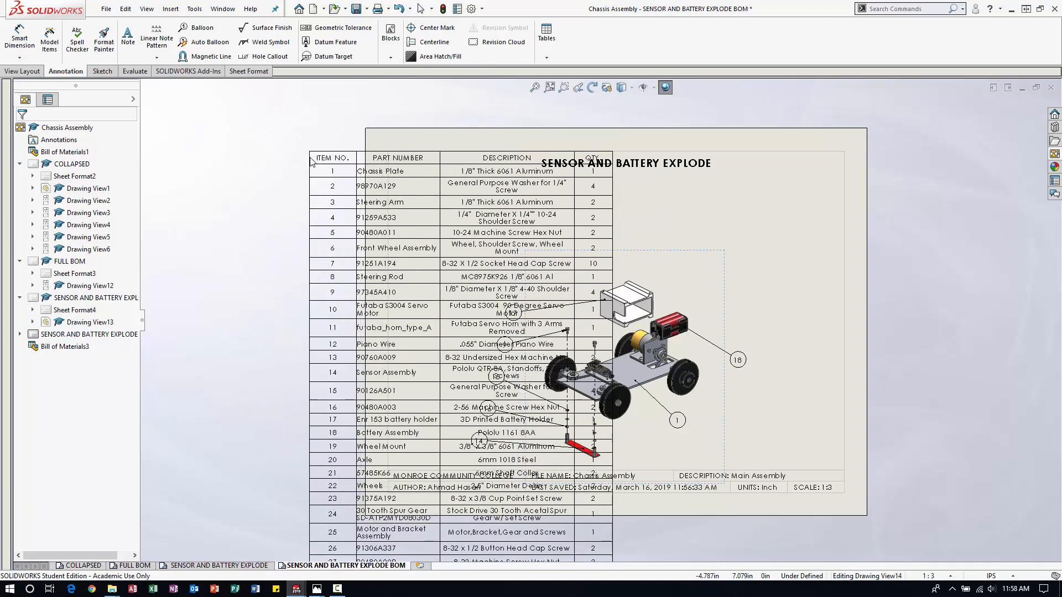
{"action": "key", "text": "Escape"}
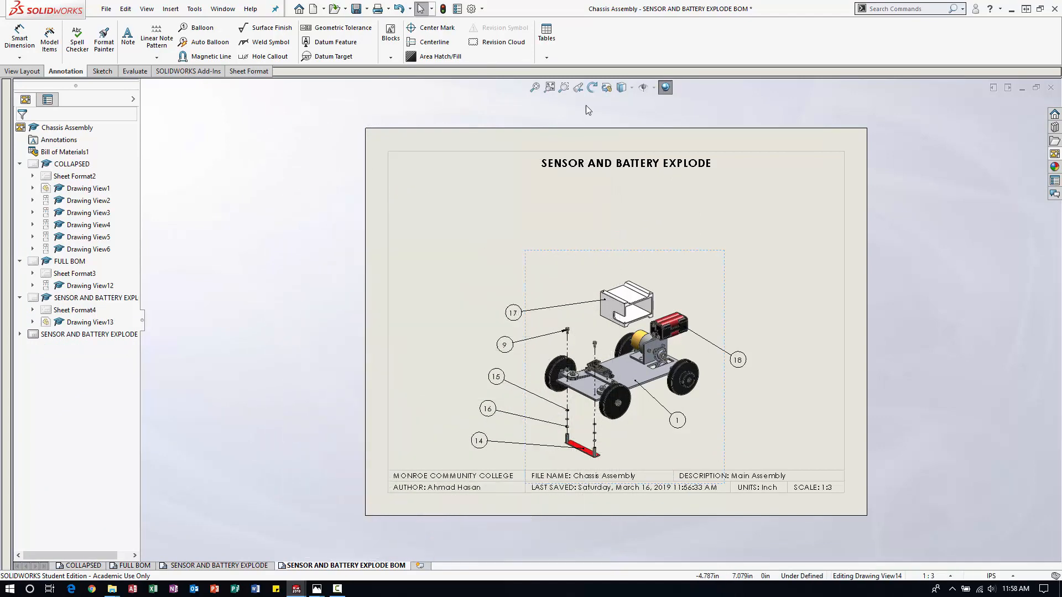
Insert a top-level-only bill of materials for the exploded view using the bom-standard template, placing it beside the sheet to its left.
{"action": "left_click", "coordinate": [547, 58]}
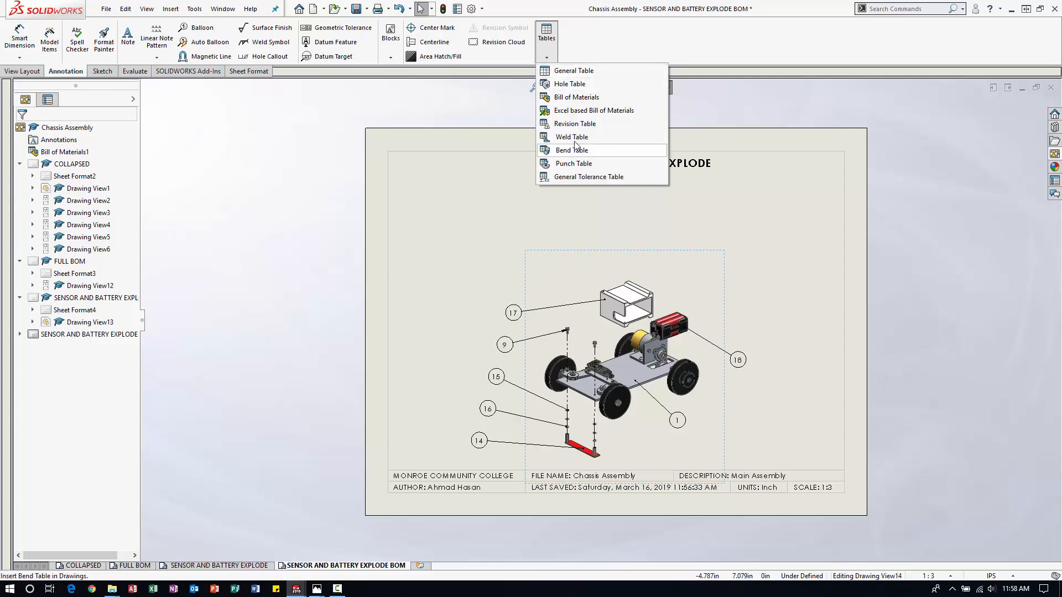
{"action": "left_click", "coordinate": [567, 100]}
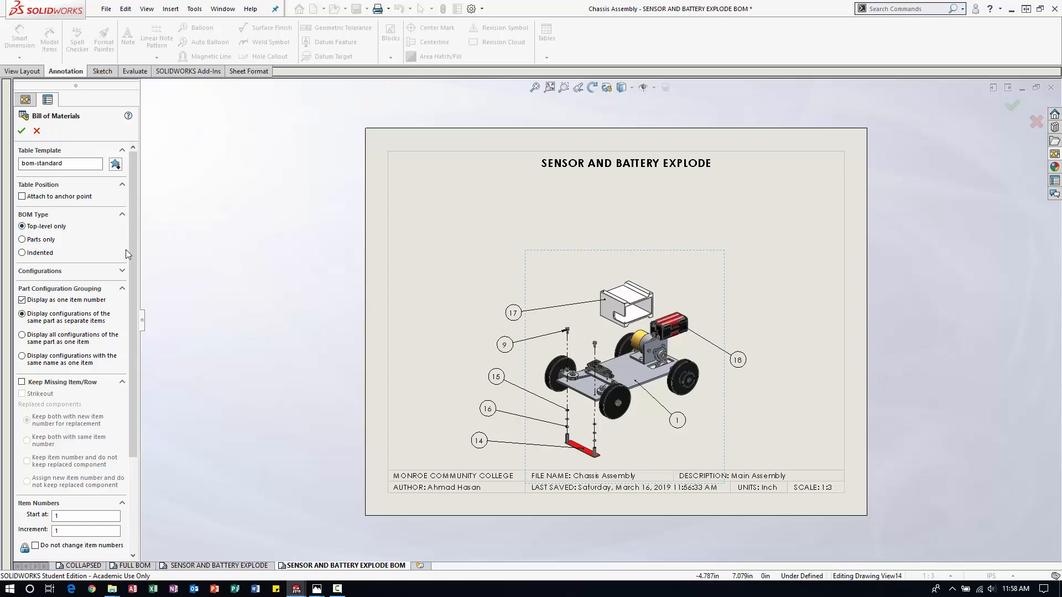
{"action": "left_click", "coordinate": [121, 272]}
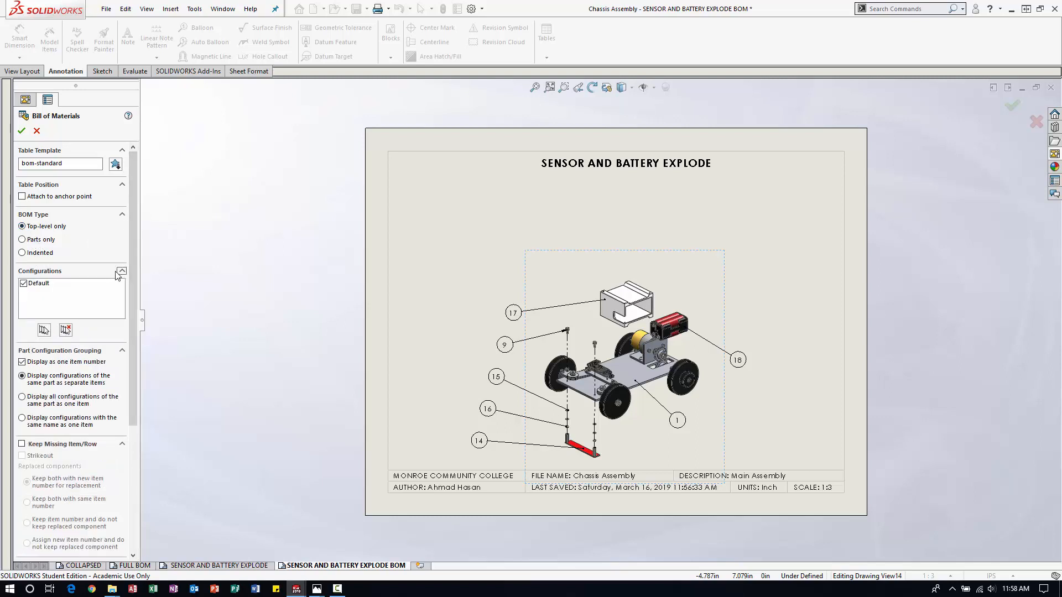
{"action": "left_click", "coordinate": [121, 271]}
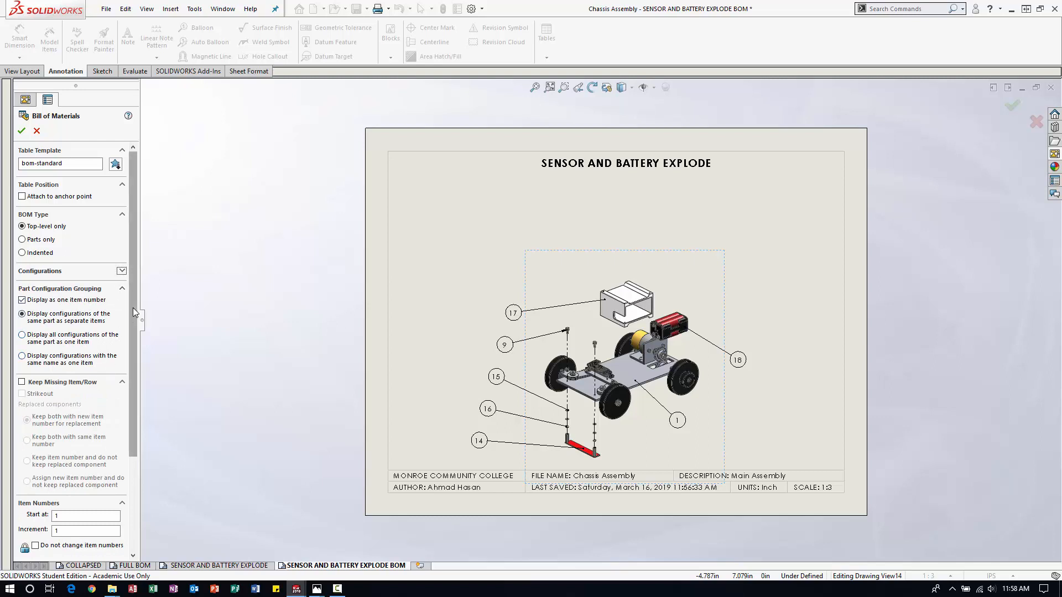
{"action": "left_click_drag", "start_coordinate": [133, 308], "coordinate": [139, 355]}
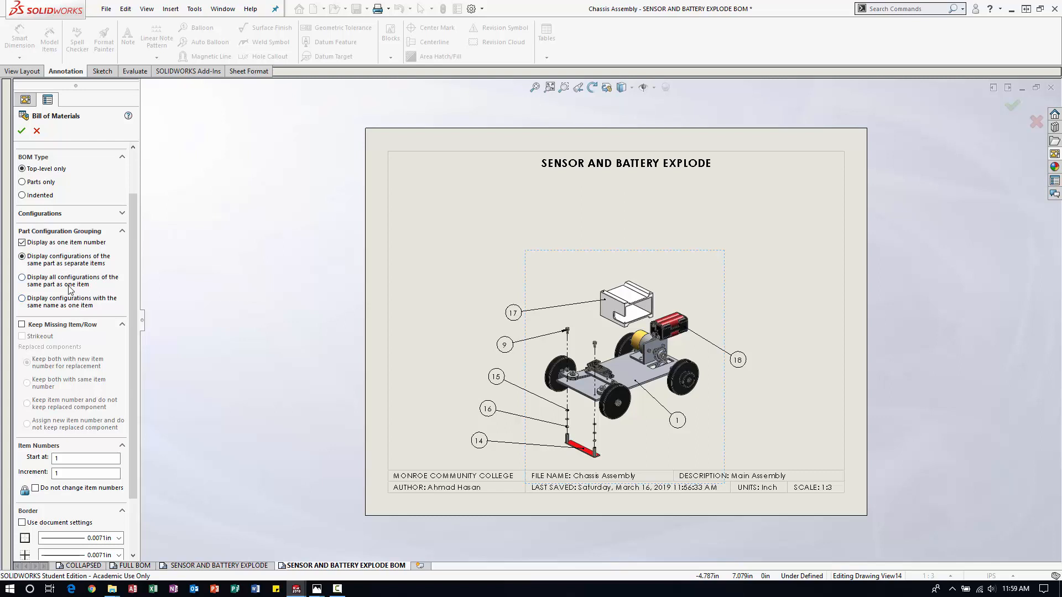
{"action": "scroll", "coordinate": [70, 288], "scroll_direction": "up", "scroll_amount": 2}
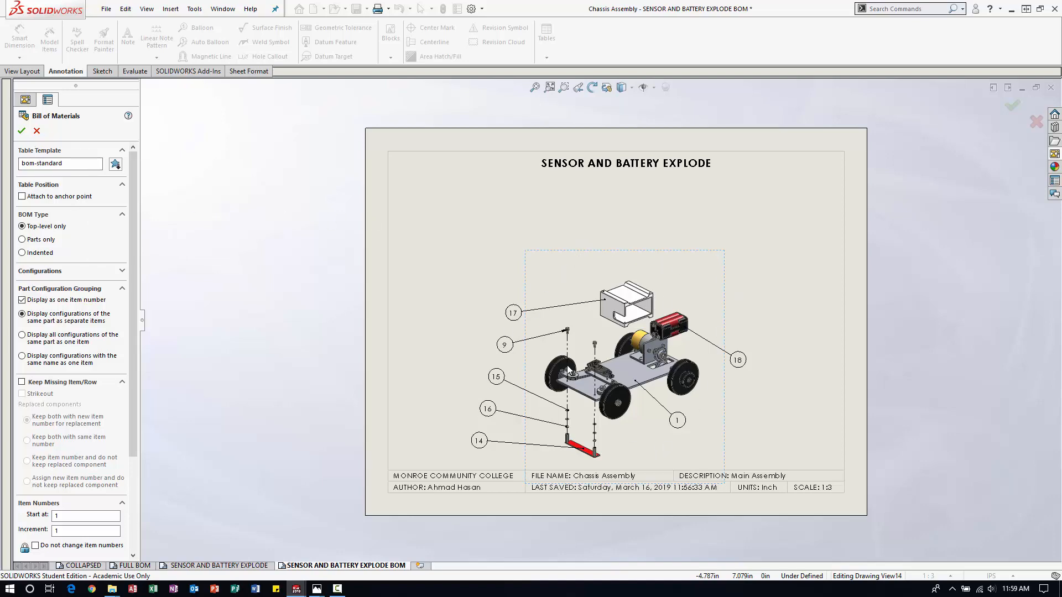
{"action": "left_click", "coordinate": [21, 130]}
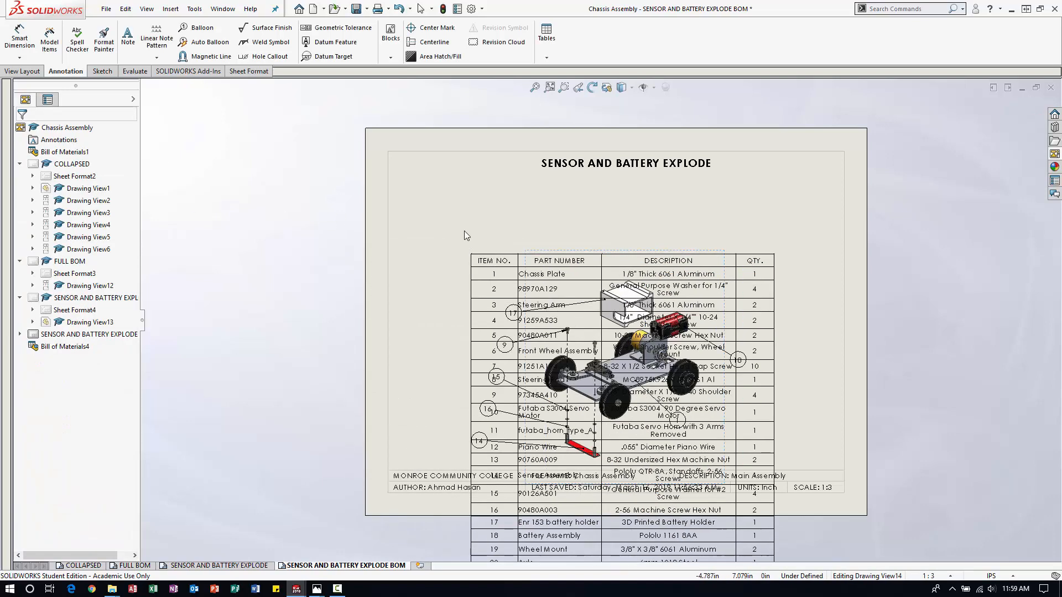
{"action": "scroll", "coordinate": [232, 150], "scroll_direction": "up", "scroll_amount": 4}
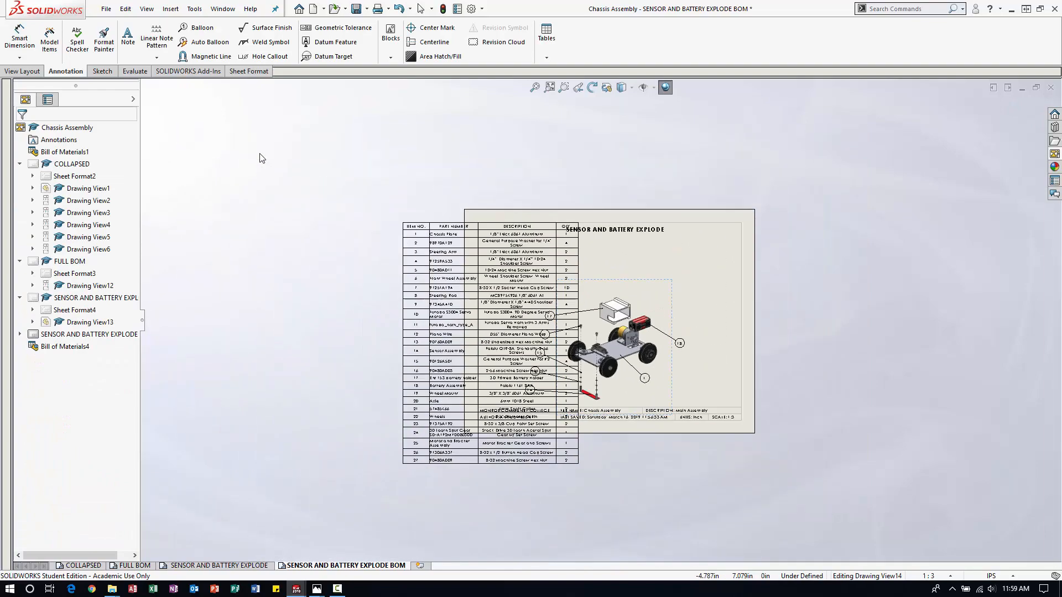
{"action": "left_click", "coordinate": [271, 194]}
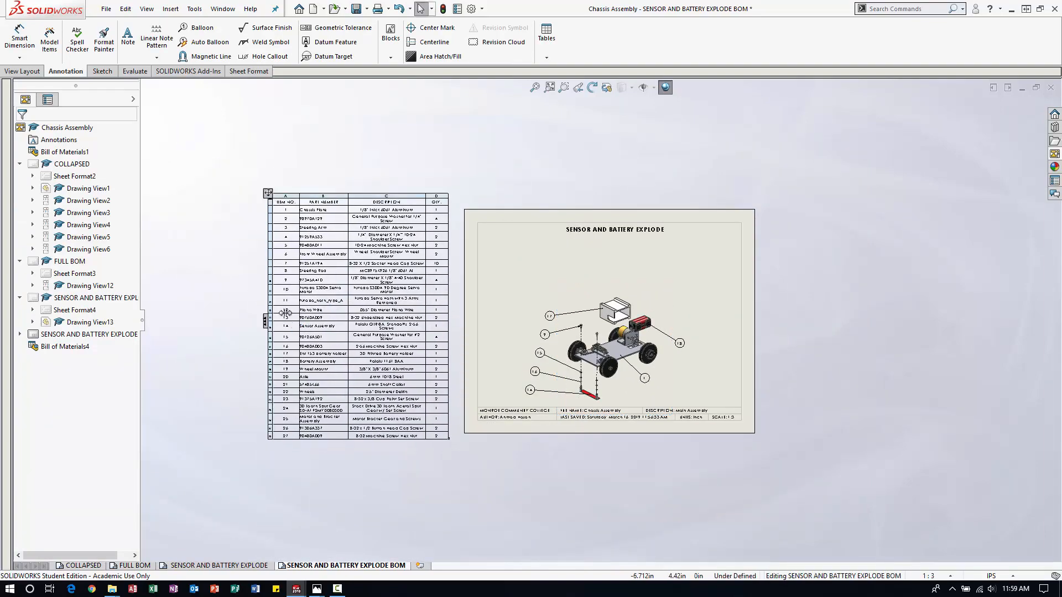
Hide the bill of materials rows for items 2 through 8.
{"action": "scroll", "coordinate": [200, 305], "scroll_direction": "down", "scroll_amount": 2}
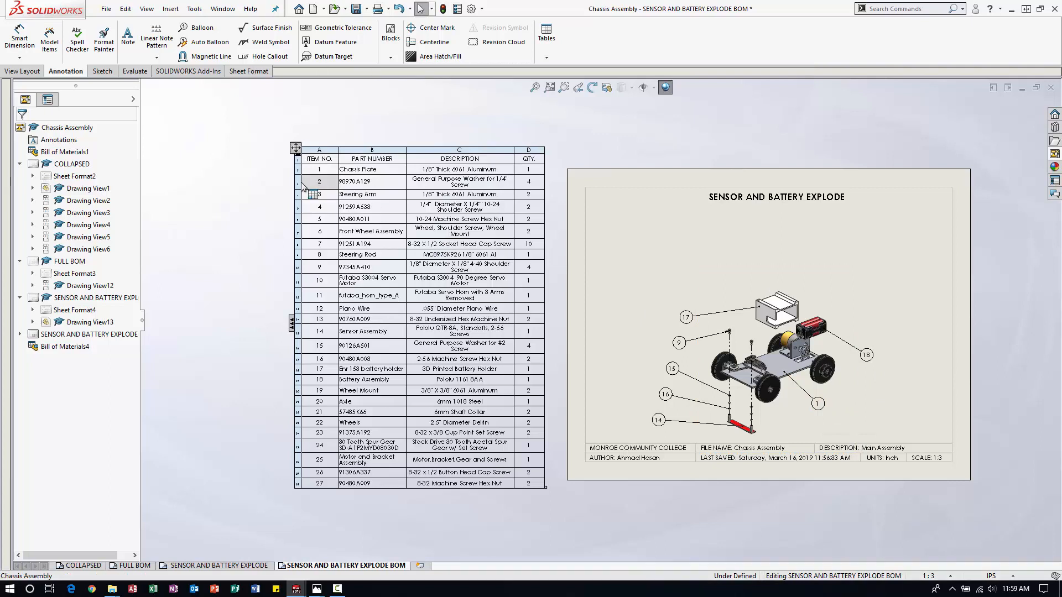
{"action": "left_click", "coordinate": [303, 206]}
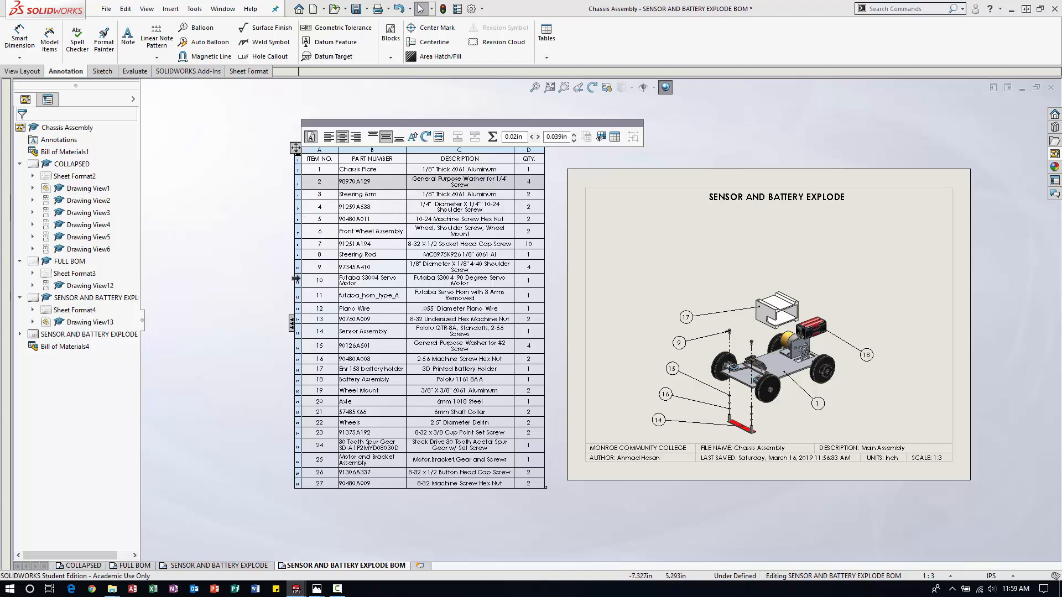
{"action": "left_click", "coordinate": [295, 254], "text": "shift"}
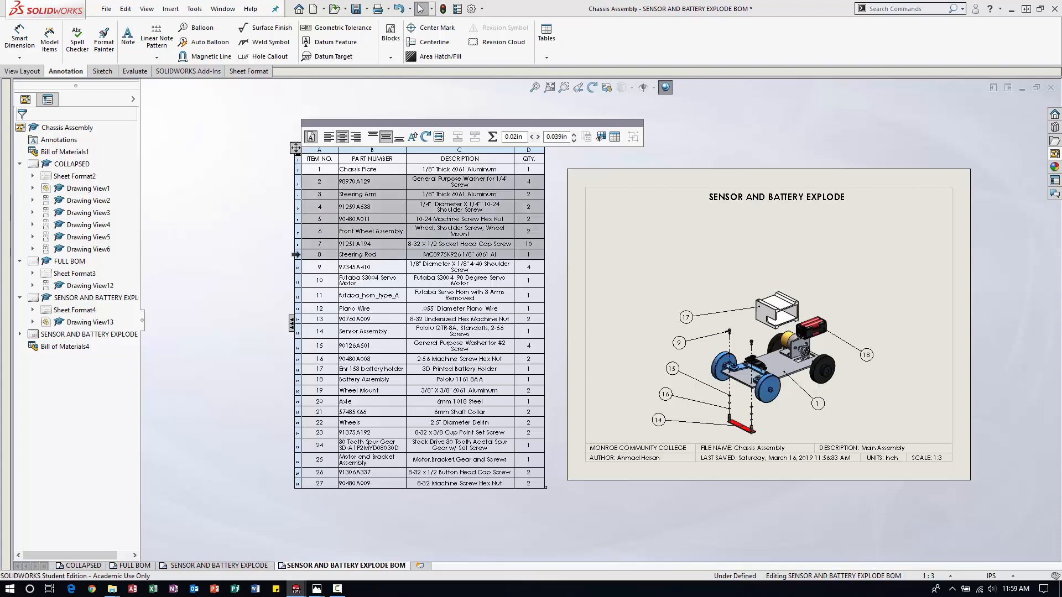
{"action": "right_click", "coordinate": [296, 255]}
{"action": "mouse_move", "coordinate": [344, 311]}
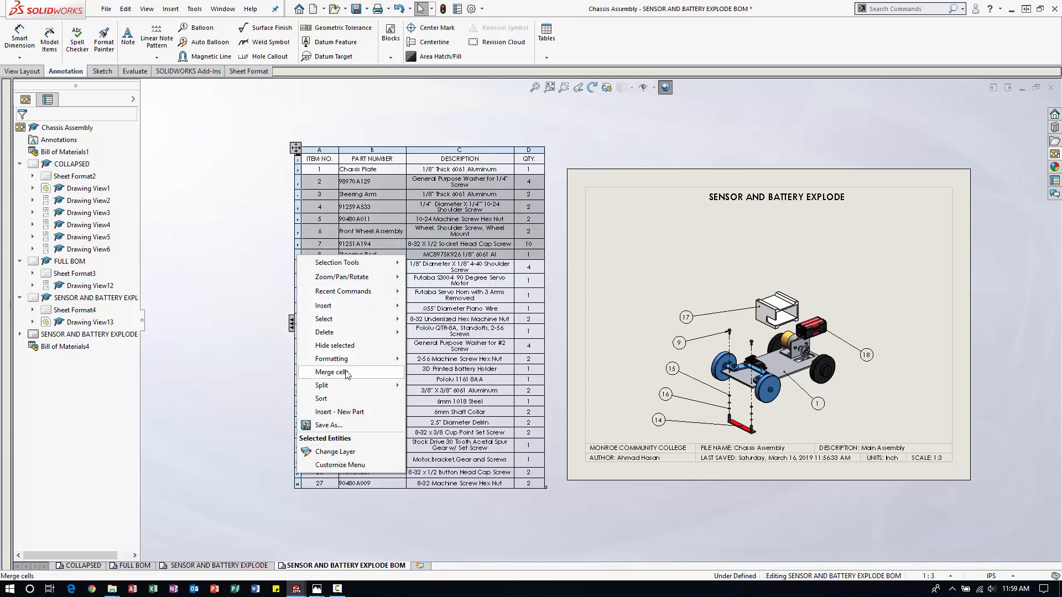
{"action": "mouse_move", "coordinate": [353, 364]}
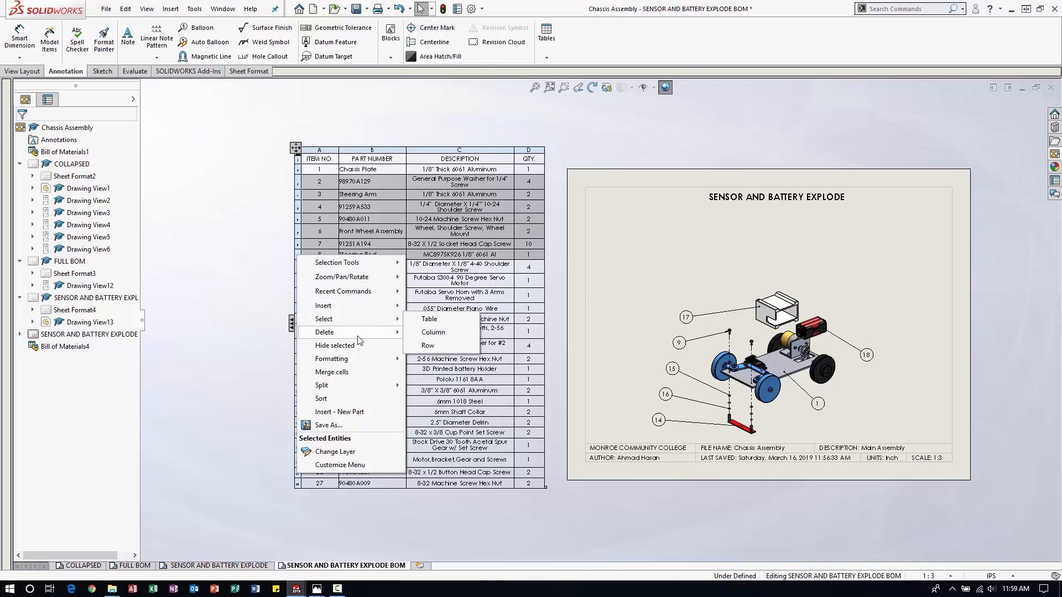
{"action": "left_click", "coordinate": [351, 333]}
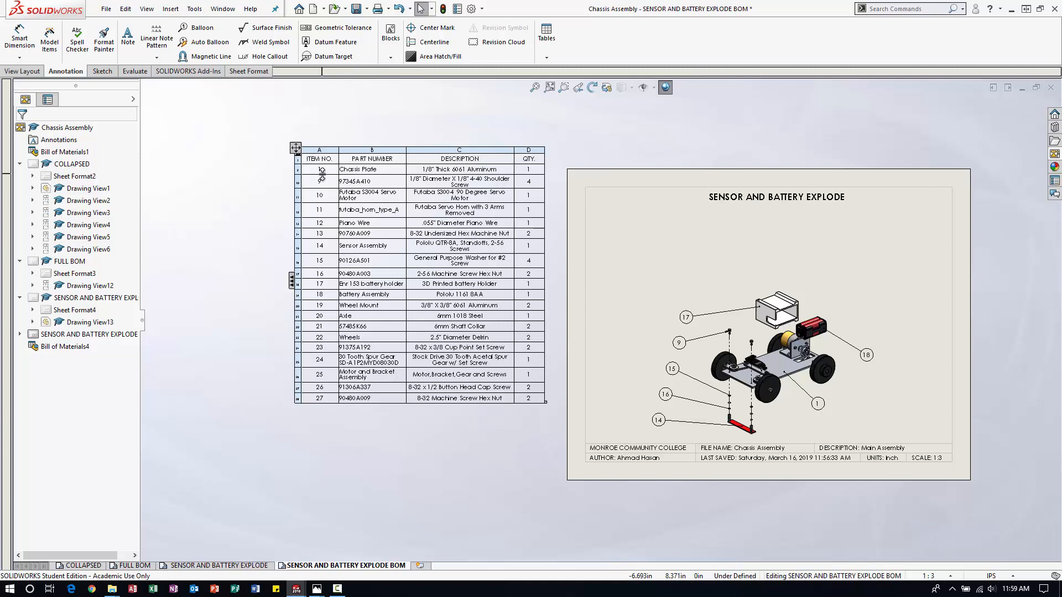
Hide the bill of materials rows for items 10 through 13.
{"action": "left_click", "coordinate": [298, 194]}
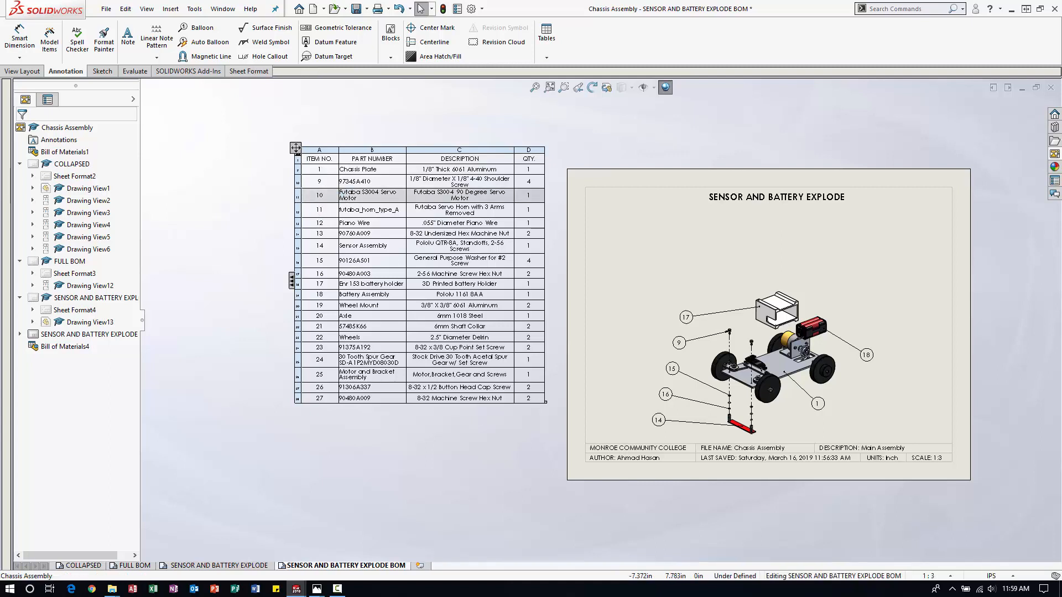
{"action": "left_click", "coordinate": [290, 231], "text": "shift"}
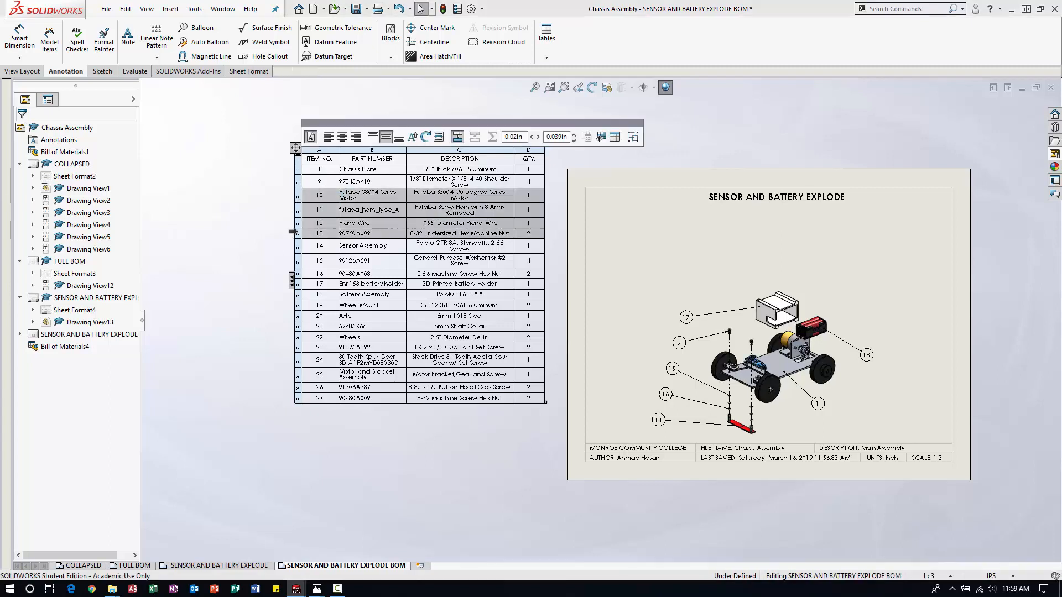
{"action": "right_click", "coordinate": [293, 231]}
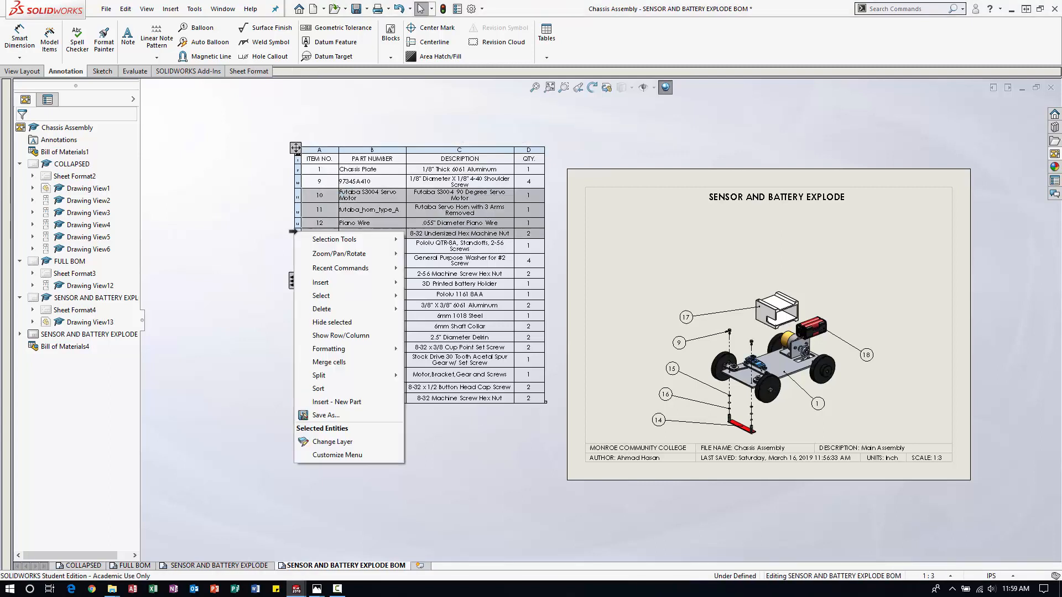
{"action": "left_click", "coordinate": [332, 323]}
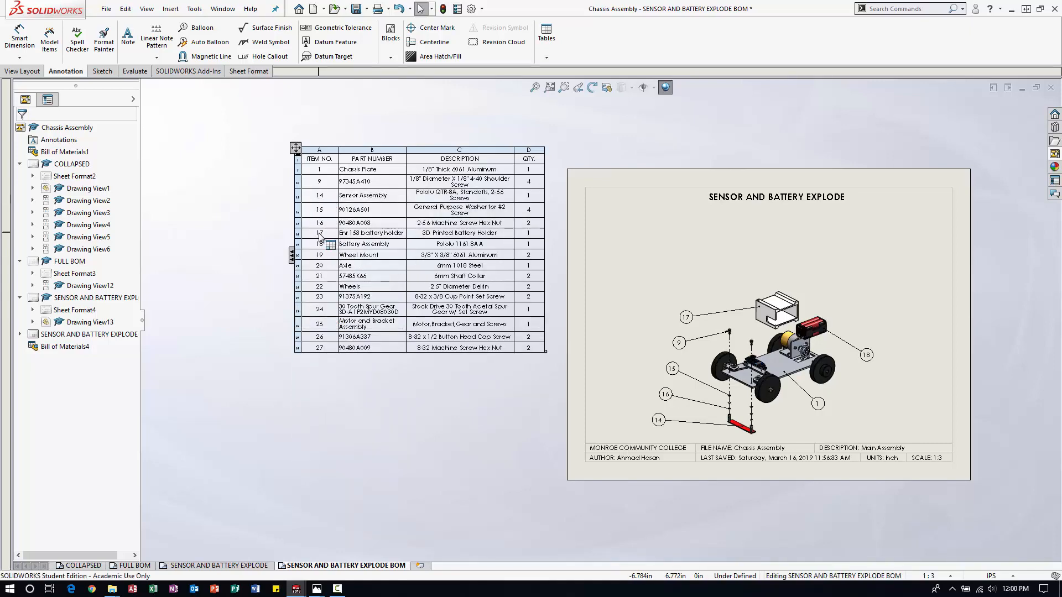
{"action": "left_click", "coordinate": [530, 367]}
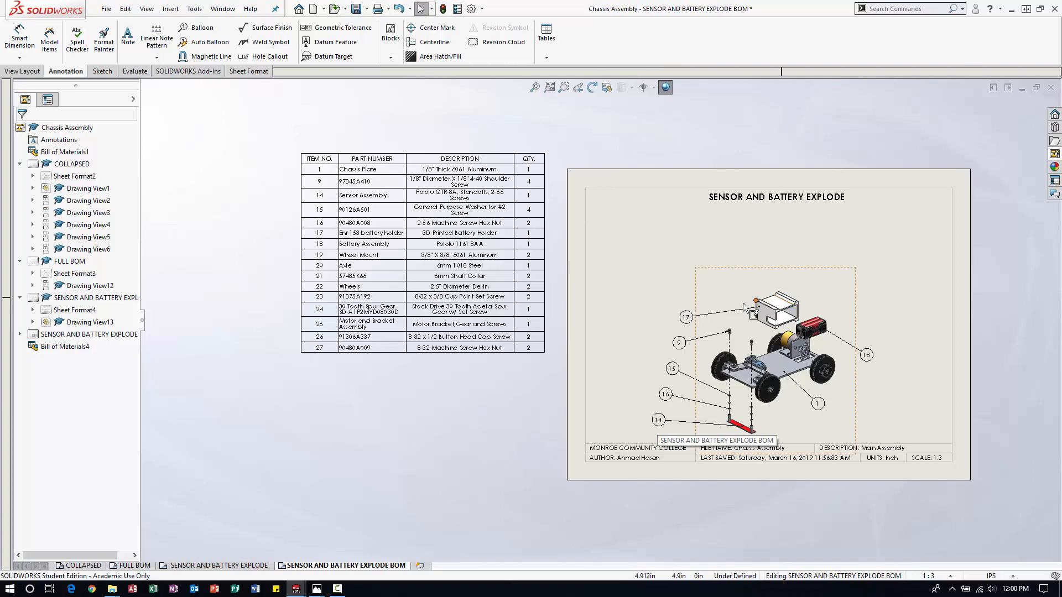
Hide the bill of materials rows for items 19 through 27.
{"action": "mouse_move", "coordinate": [323, 238]}
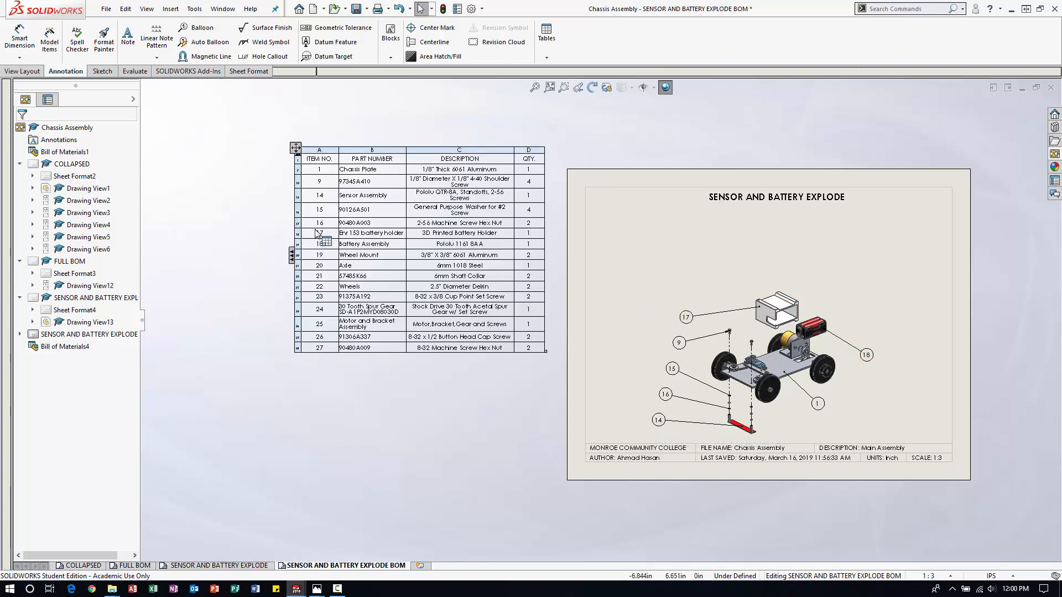
{"action": "left_click", "coordinate": [298, 255]}
{"action": "left_click", "coordinate": [298, 347], "text": "shift"}
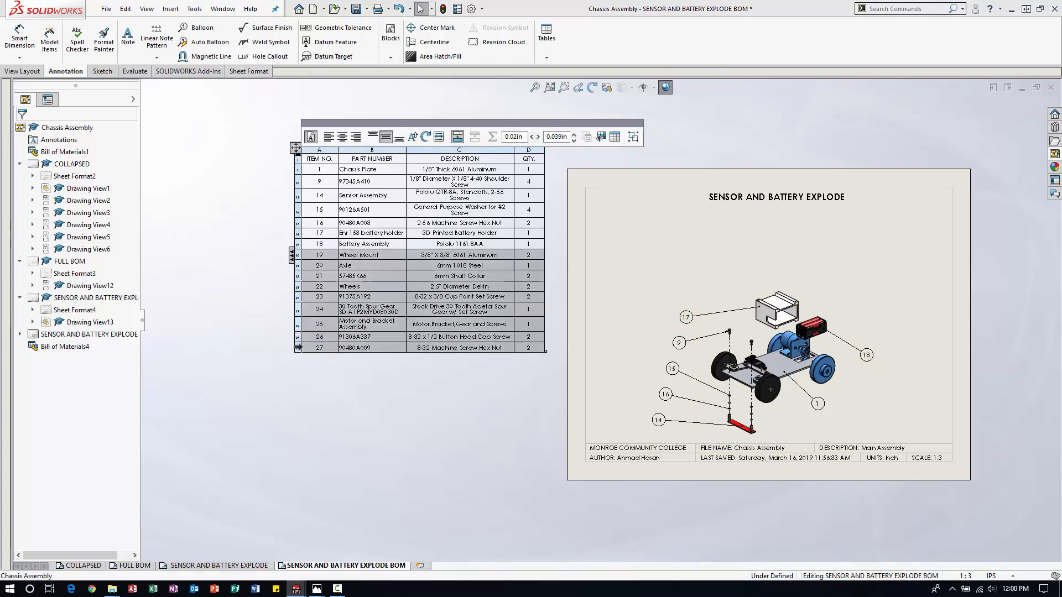
{"action": "right_click", "coordinate": [299, 347]}
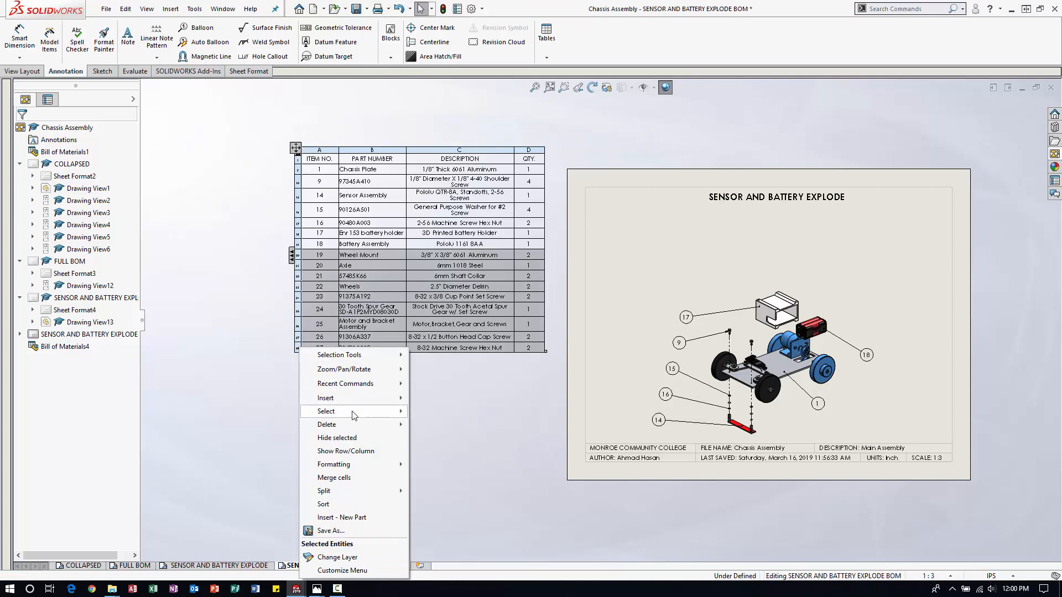
{"action": "left_click", "coordinate": [338, 438]}
Move the bill of materials onto the sheet just under the title and stretch it to span the full width between the sheet borders.
{"action": "mouse_move", "coordinate": [299, 152]}
{"action": "left_mouse_down"}
{"action": "mouse_move", "coordinate": [347, 173]}
{"action": "mouse_move", "coordinate": [570, 210]}
{"action": "mouse_move", "coordinate": [576, 199]}
{"action": "left_mouse_up"}
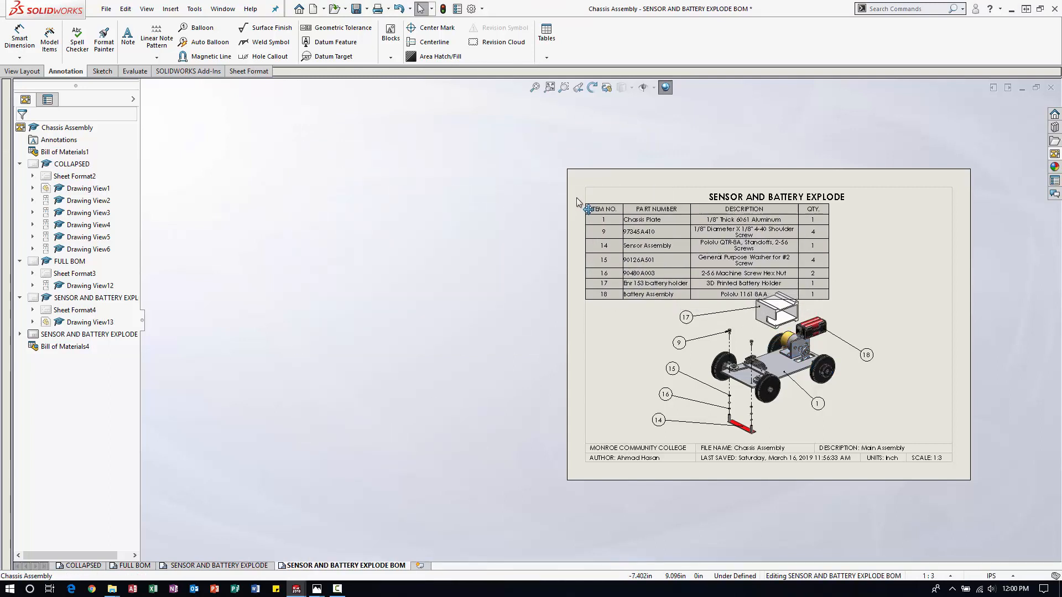
{"action": "left_click_drag", "start_coordinate": [830, 298], "coordinate": [948, 285]}
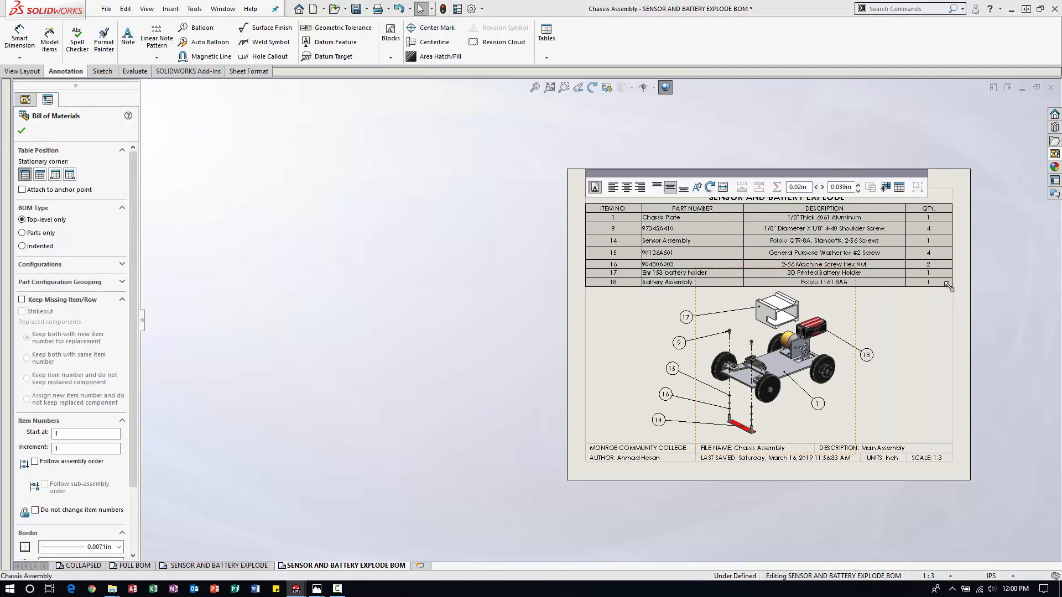
{"action": "left_click", "coordinate": [1011, 341]}
{"action": "scroll", "coordinate": [850, 278], "scroll_direction": "down", "scroll_amount": 3}
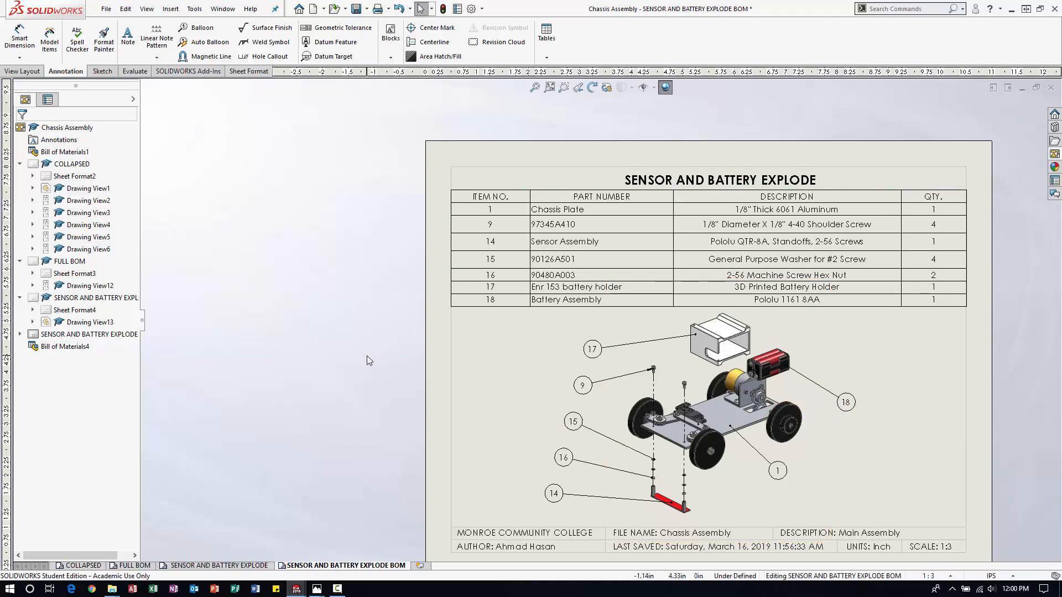
Save the chassis assembly drawing with the whole SENSOR AND BATTERY EXPLODE BOM sheet in view.
{"action": "key", "text": "z"}
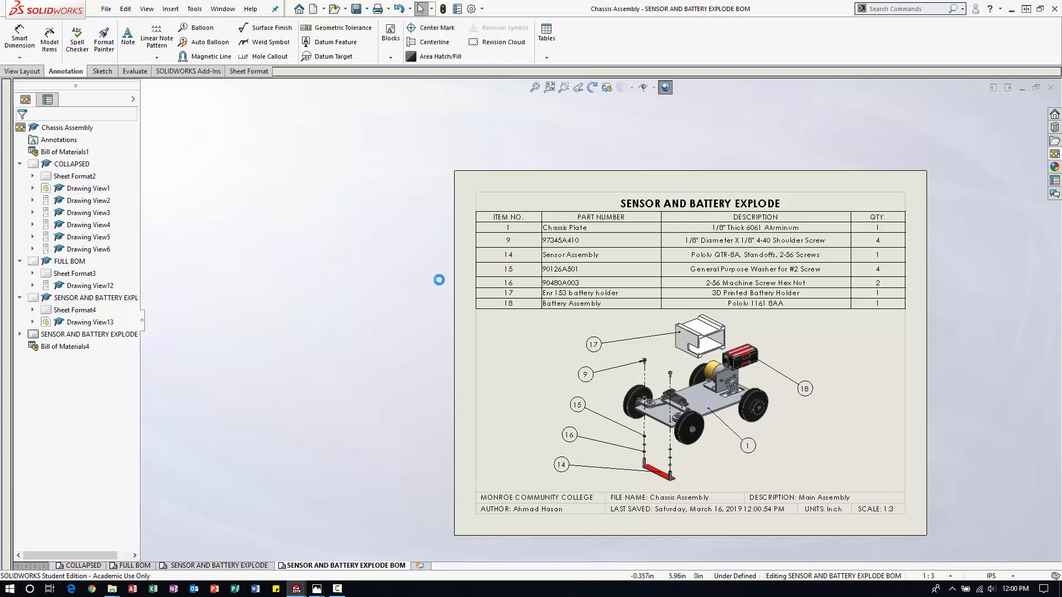
{"action": "left_click", "coordinate": [535, 88]}
{"action": "scroll", "coordinate": [394, 416], "scroll_direction": "up", "scroll_amount": 1}
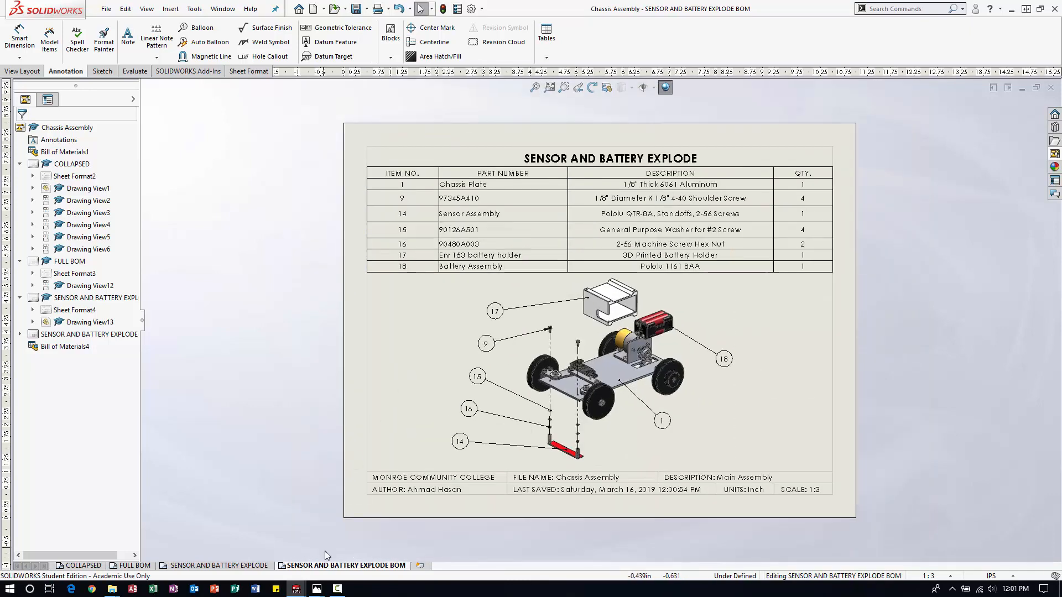
Duplicate the SENSOR AND BATTERY EXPLODE sheet and place the copy last, behind the SENSOR AND BATTERY EXPLODE BOM sheet.
{"action": "right_click", "coordinate": [354, 566]}
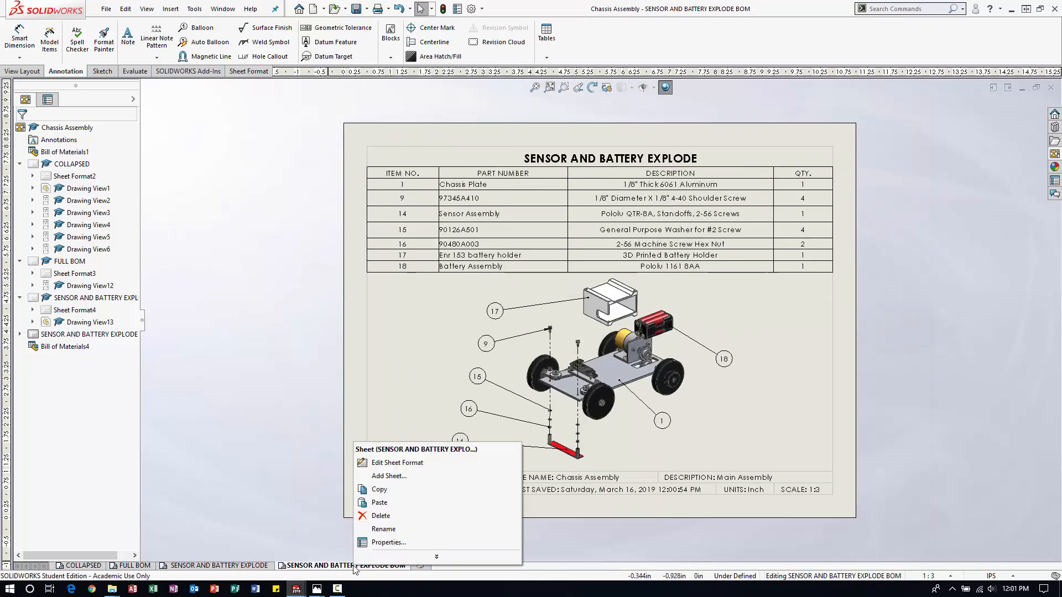
{"action": "left_click", "coordinate": [253, 566]}
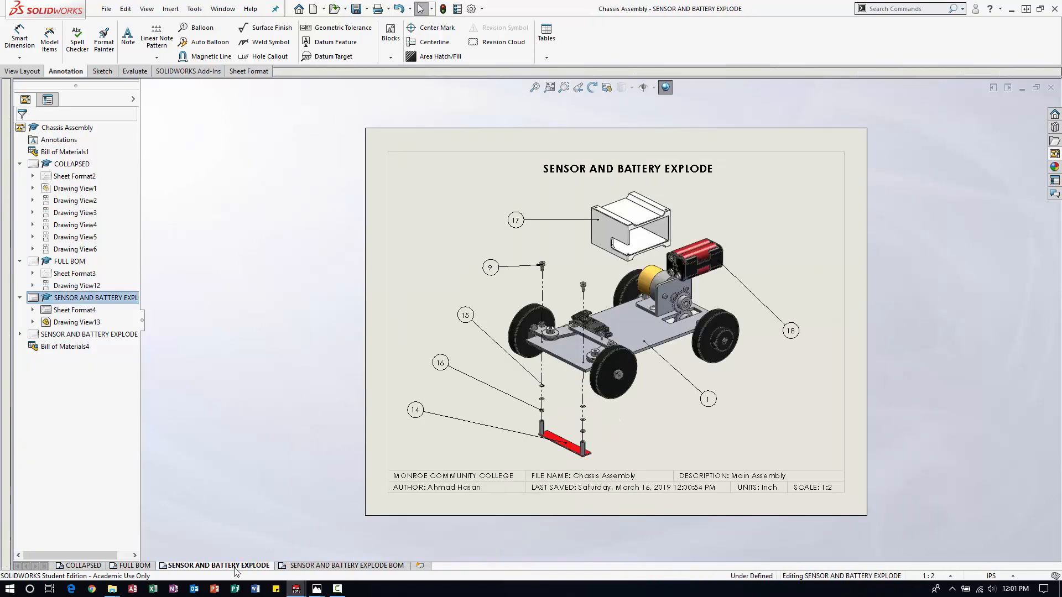
{"action": "right_click", "coordinate": [235, 569]}
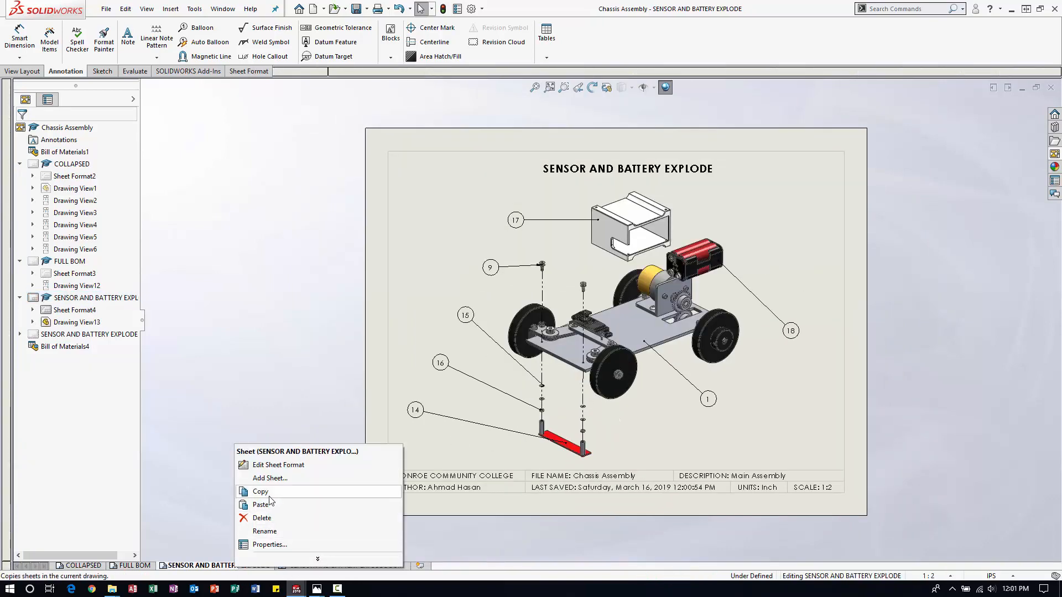
{"action": "left_click", "coordinate": [270, 496]}
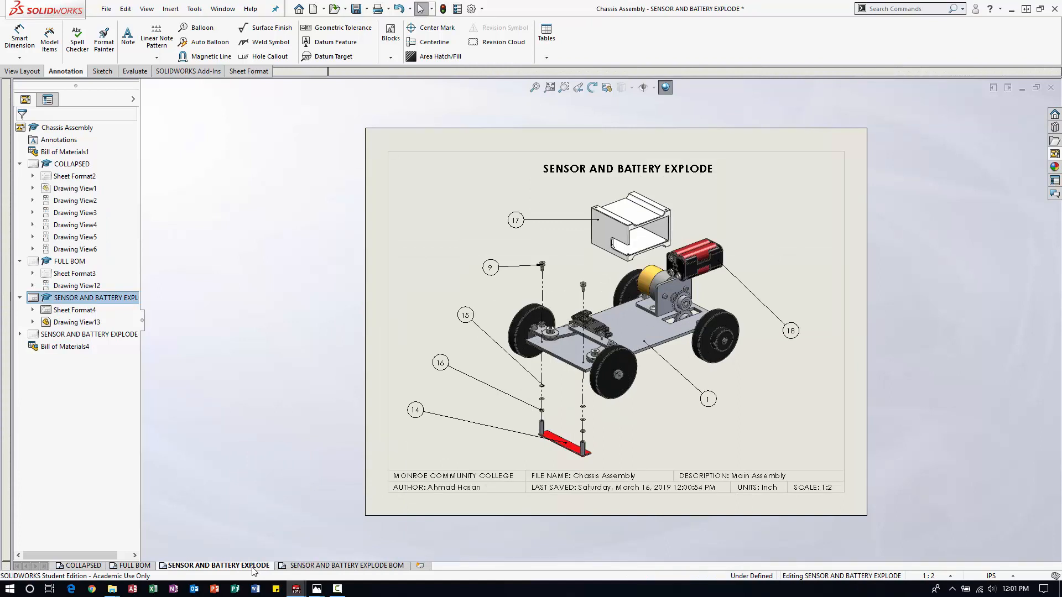
{"action": "right_click", "coordinate": [327, 570]}
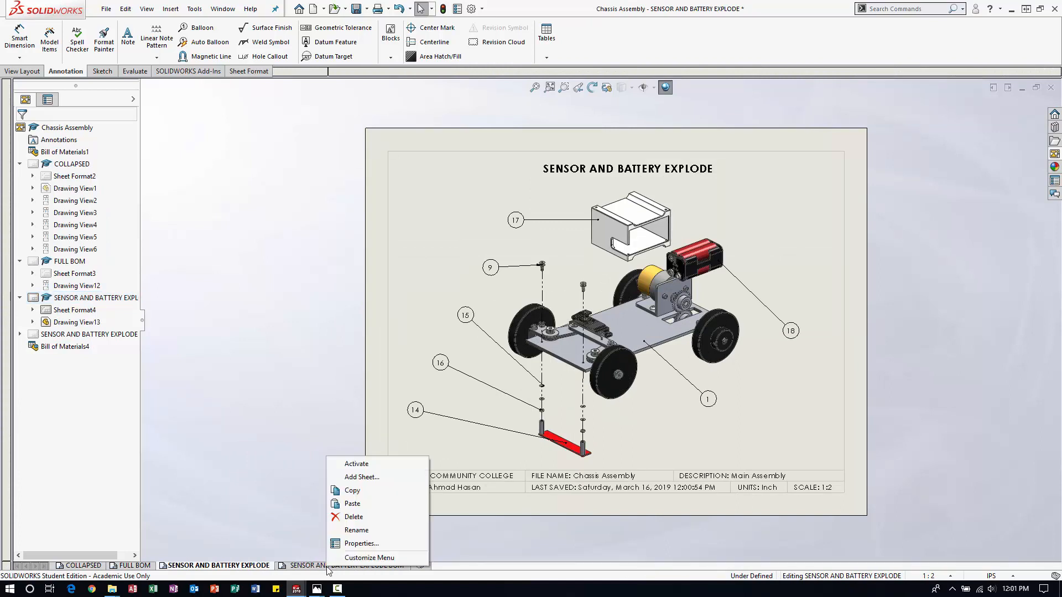
{"action": "left_click", "coordinate": [335, 505]}
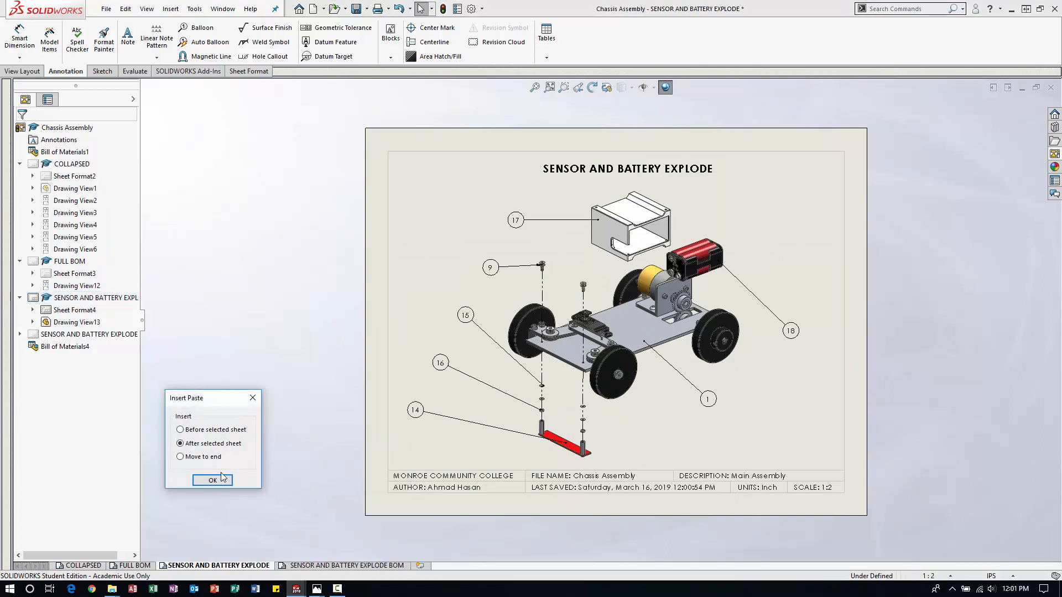
{"action": "left_click", "coordinate": [212, 480]}
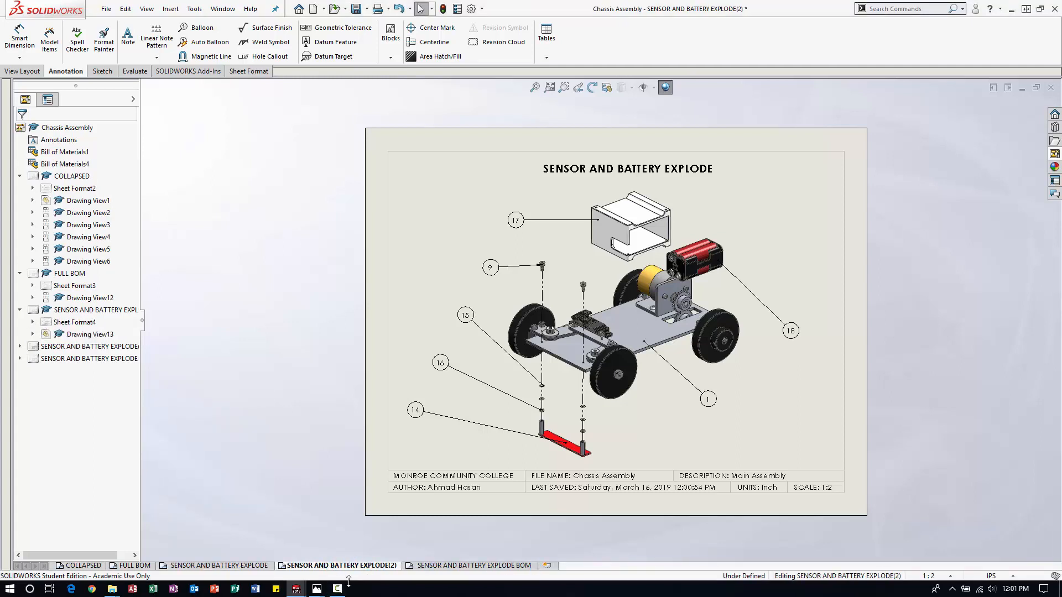
{"action": "left_click_drag", "start_coordinate": [350, 564], "coordinate": [542, 573]}
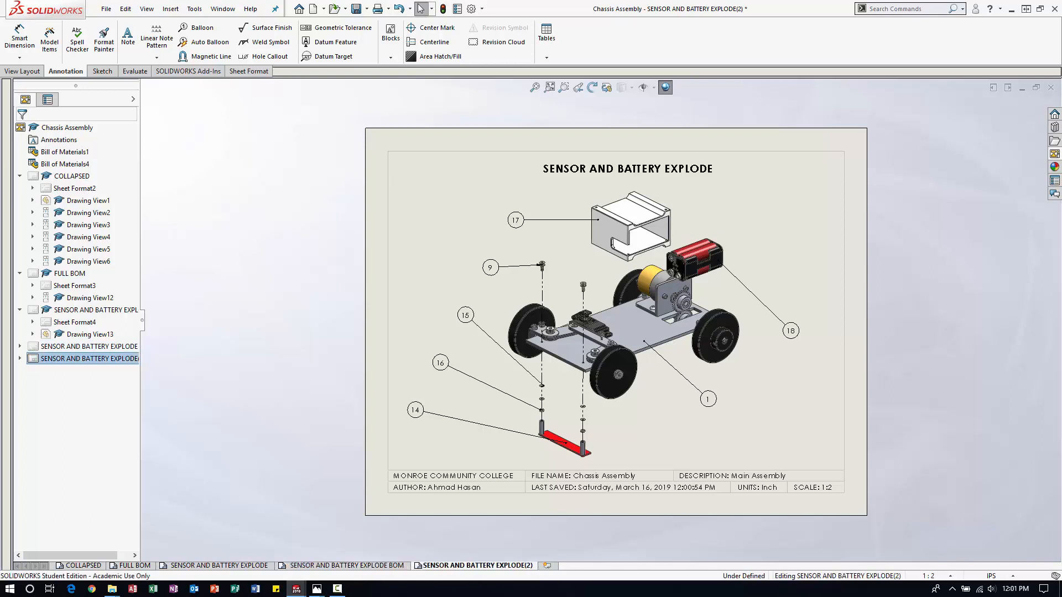
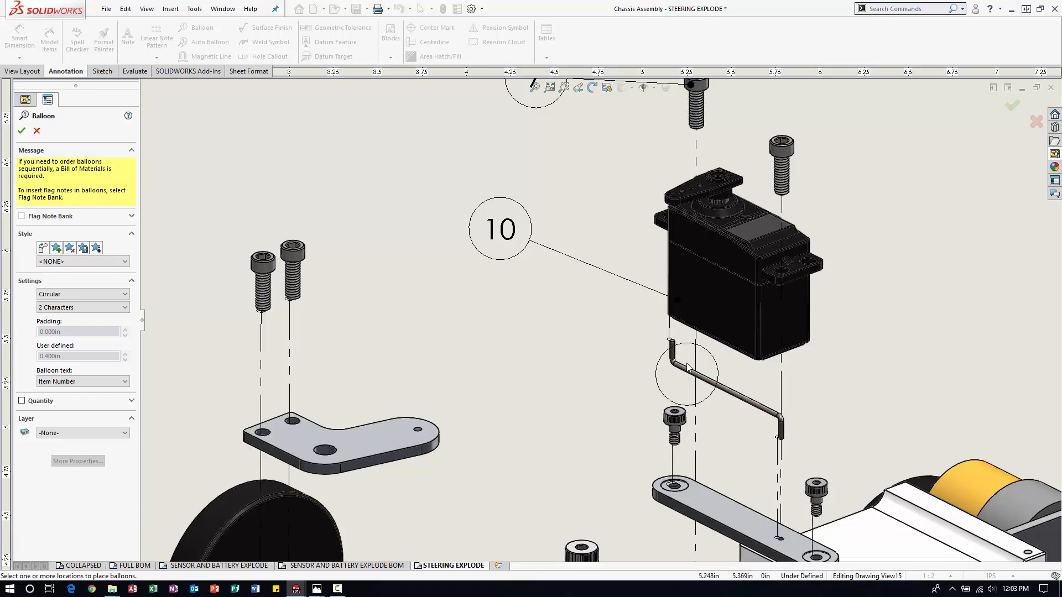
Balloon the piano wire and the small screw above the near end of the steering rod, placing both balloons beside the exploded servo stack.
{"action": "left_click", "coordinate": [683, 369]}
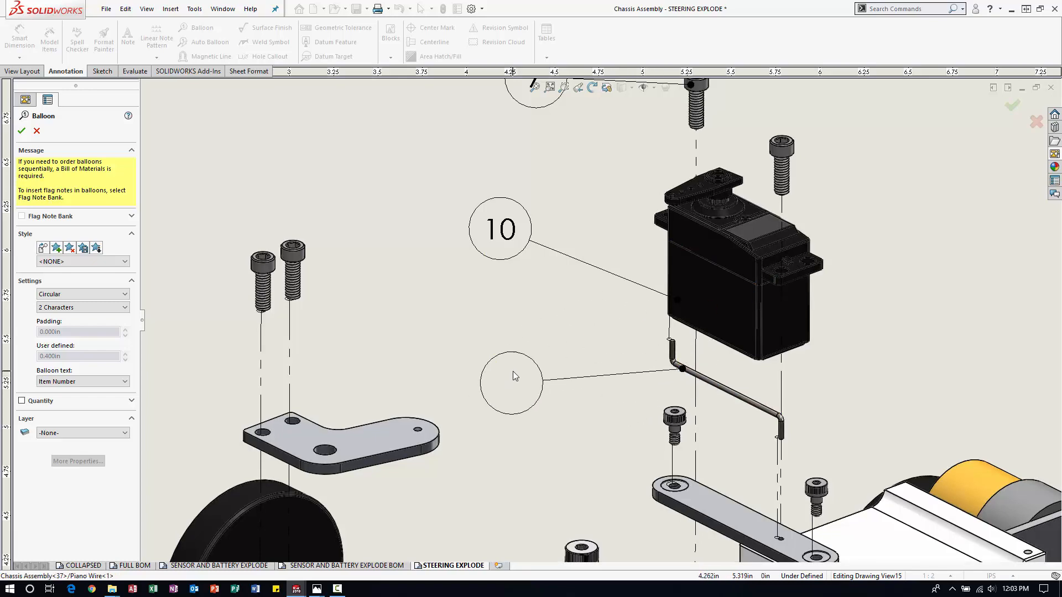
{"action": "left_click", "coordinate": [510, 376]}
{"action": "scroll", "coordinate": [563, 514], "scroll_direction": "down", "scroll_amount": 2}
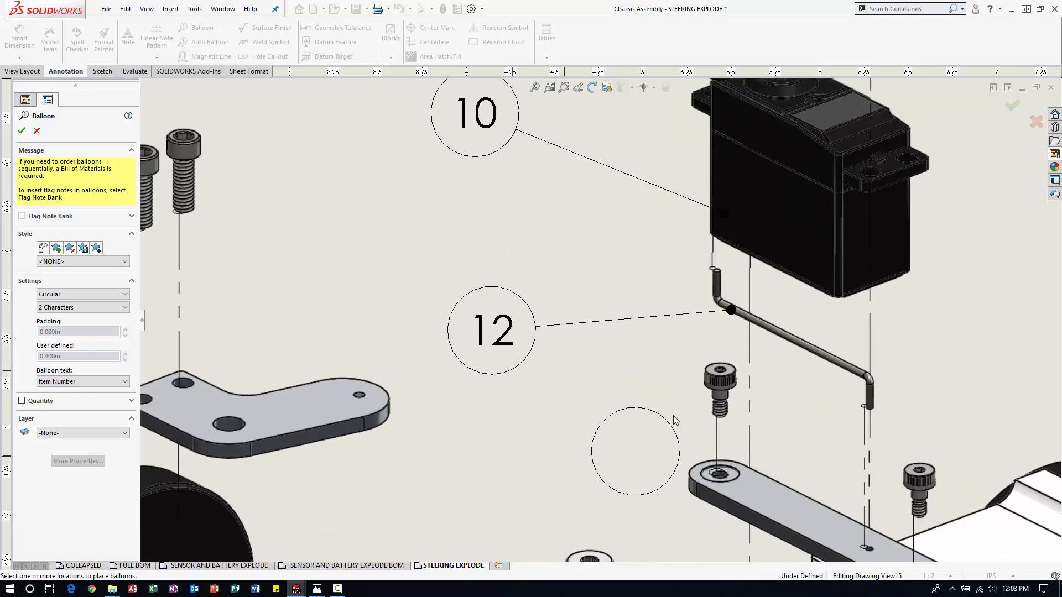
{"action": "left_click", "coordinate": [713, 376]}
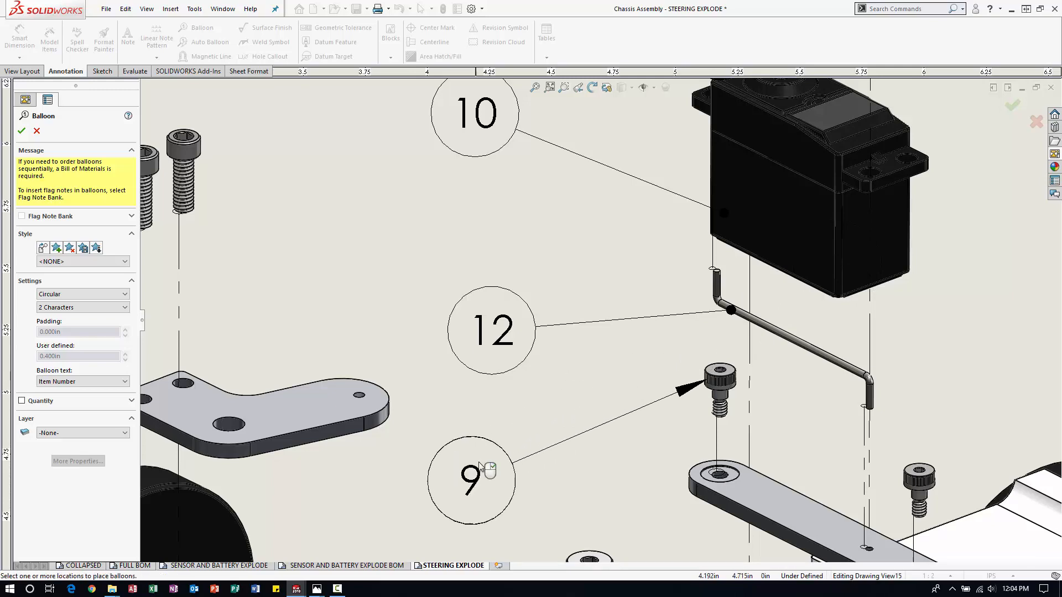
{"action": "left_click", "coordinate": [480, 467]}
Add an item balloon to the steering rod, place it beneath the small screw's balloon, and finish the balloon command.
{"action": "scroll", "coordinate": [600, 323], "scroll_direction": "up", "scroll_amount": 3}
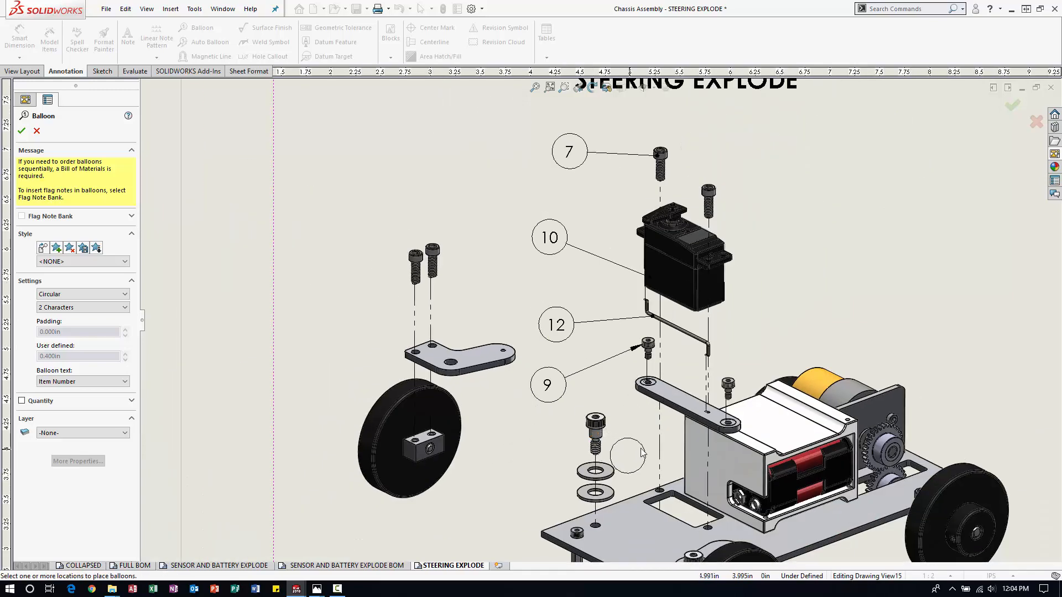
{"action": "scroll", "coordinate": [622, 441], "scroll_direction": "up", "scroll_amount": 3}
{"action": "left_click", "coordinate": [656, 374]}
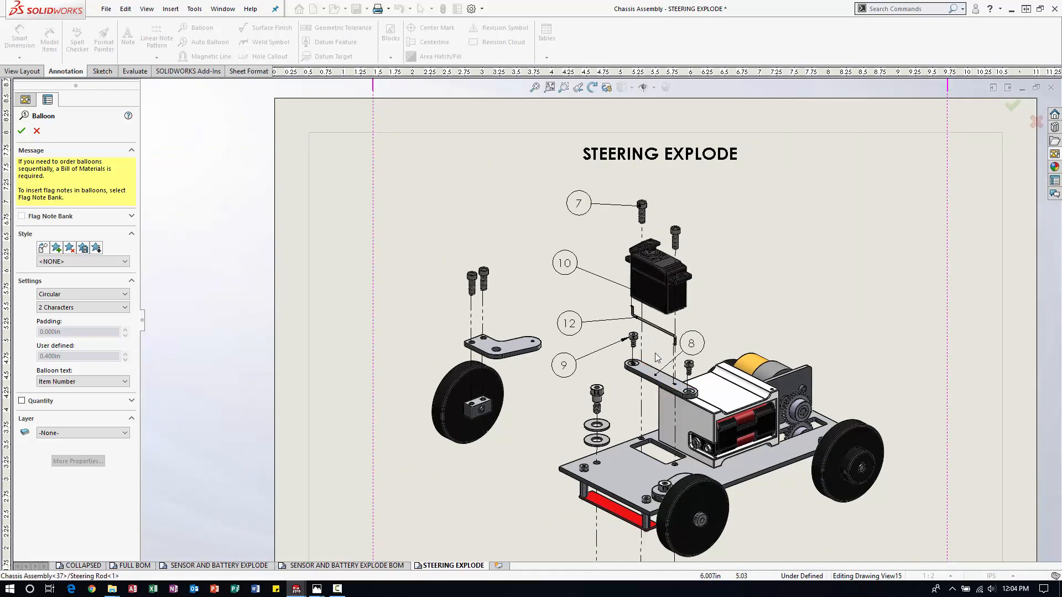
{"action": "left_click", "coordinate": [542, 398]}
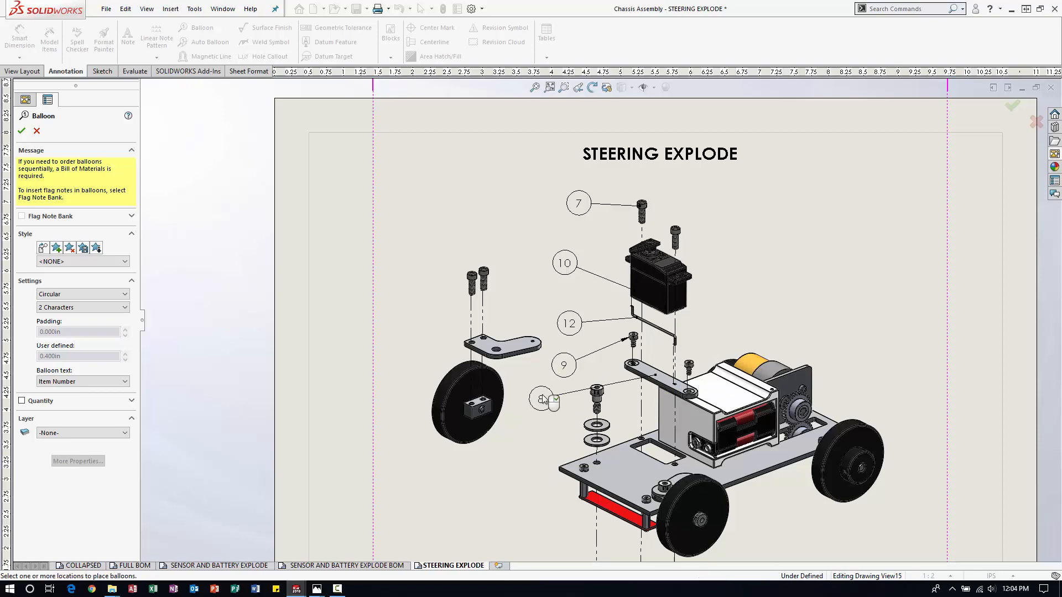
{"action": "scroll", "coordinate": [628, 387], "scroll_direction": "down", "scroll_amount": 2}
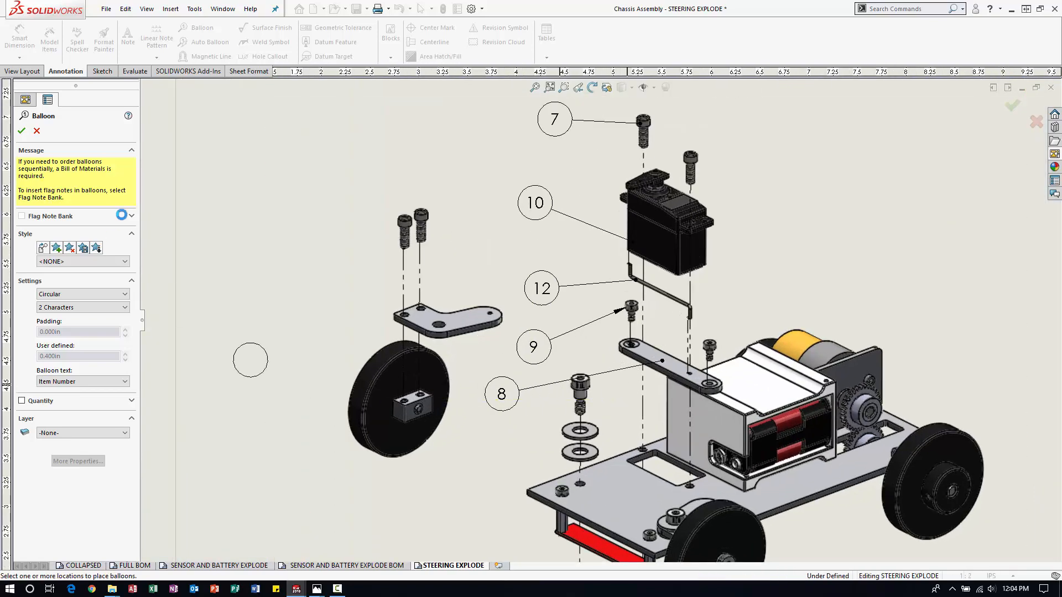
{"action": "left_click", "coordinate": [22, 132]}
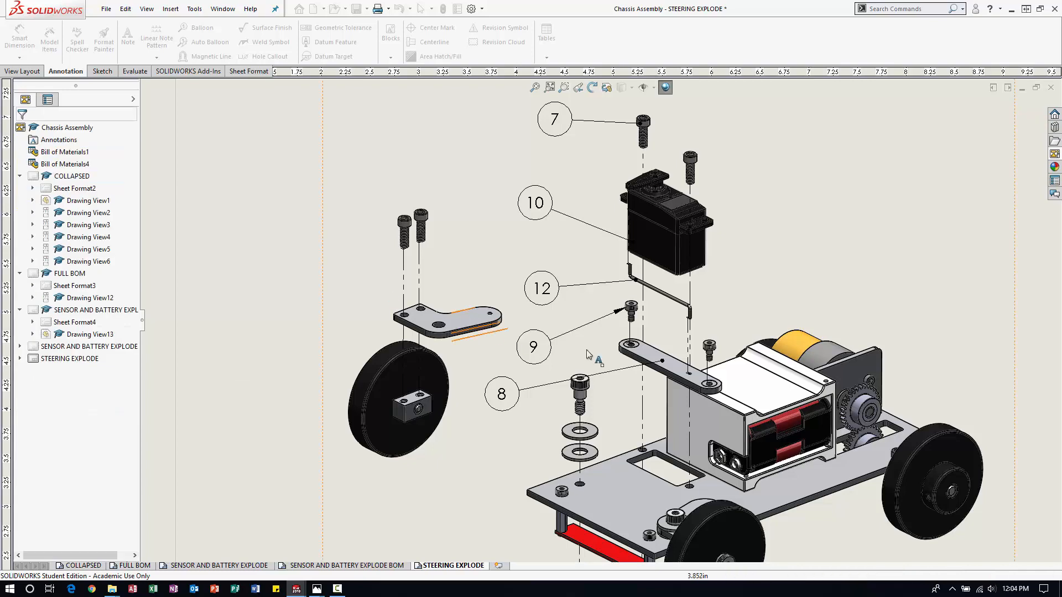
Move the attachment point of the steering rod balloon's leader along the rod towards the end nearest the balloon.
{"action": "scroll", "coordinate": [428, 322], "scroll_direction": "down", "scroll_amount": 2}
{"action": "left_click_drag", "start_coordinate": [723, 372], "coordinate": [699, 358]}
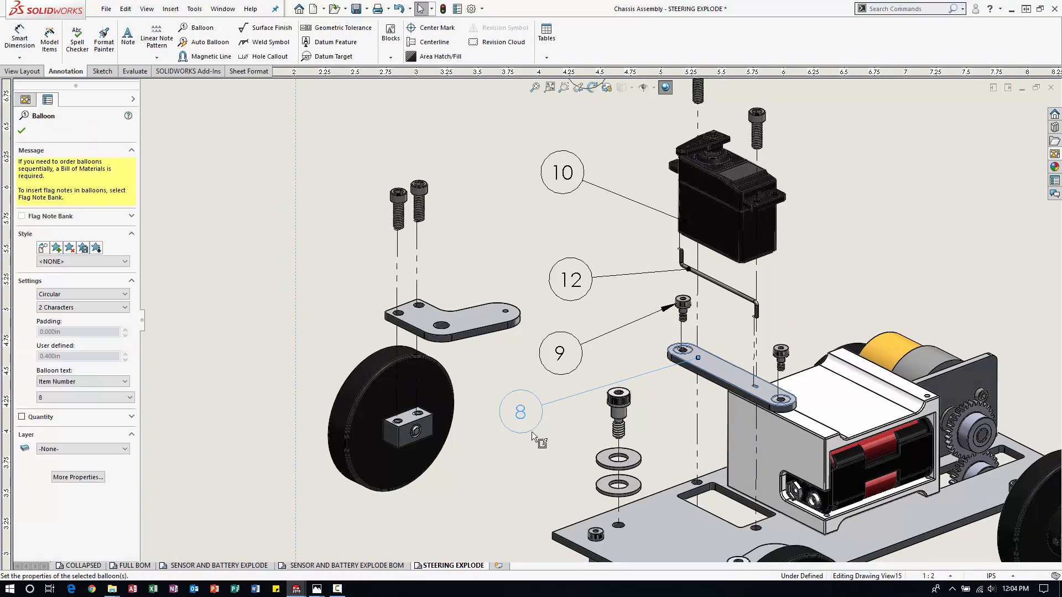
{"action": "left_click", "coordinate": [506, 463]}
Balloon the large shoulder screw and the lower 1/4 flat washer above the chassis plate, continuing the slanted column of balloons.
{"action": "scroll", "coordinate": [543, 452], "scroll_direction": "up", "scroll_amount": 2}
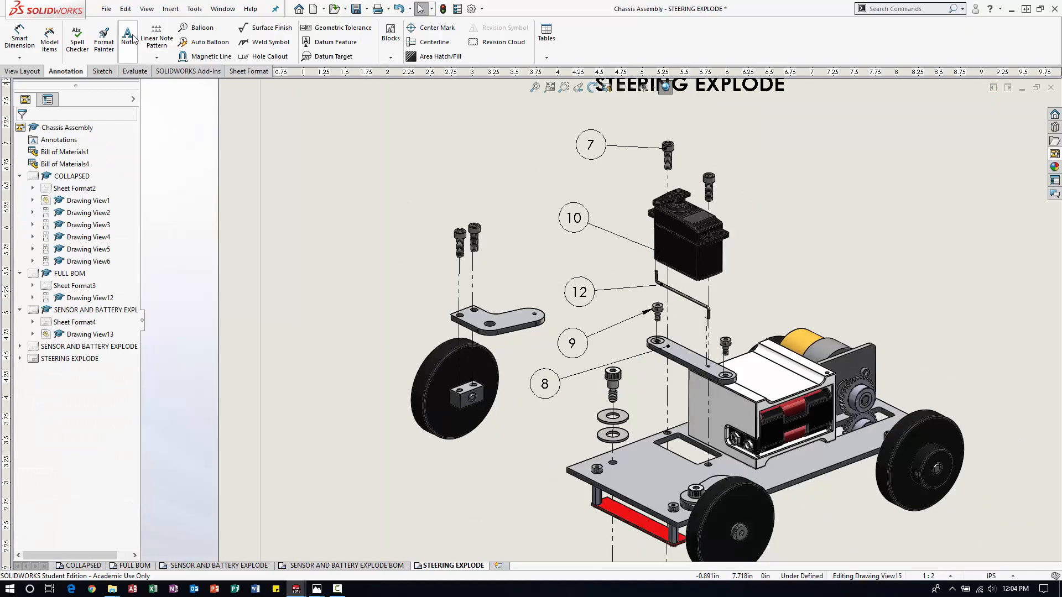
{"action": "left_click", "coordinate": [210, 29]}
{"action": "scroll", "coordinate": [598, 316], "scroll_direction": "up", "scroll_amount": 2}
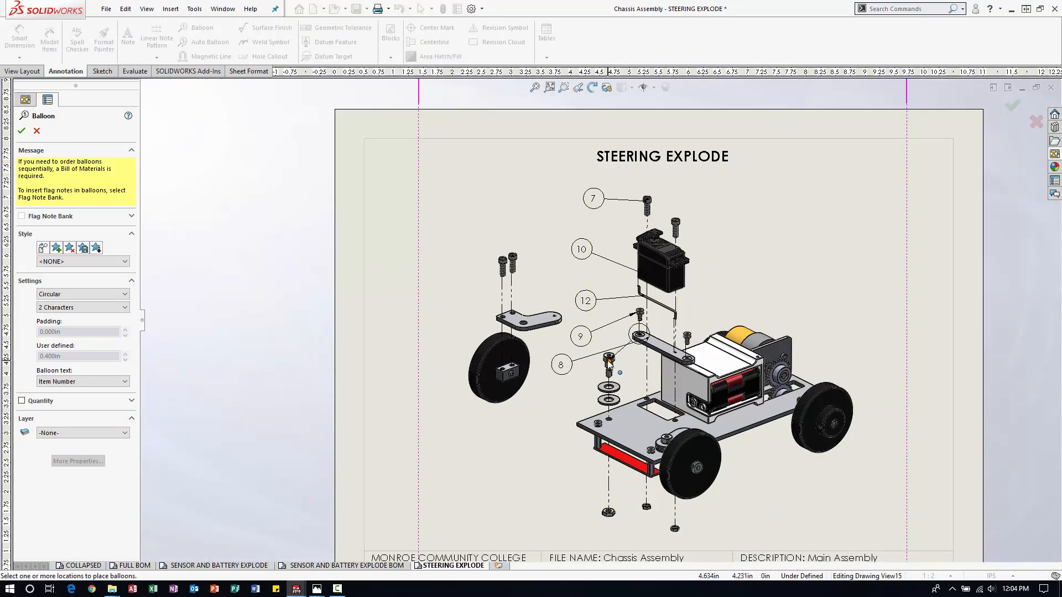
{"action": "left_click", "coordinate": [610, 361]}
{"action": "left_click", "coordinate": [544, 401]}
{"action": "scroll", "coordinate": [644, 408], "scroll_direction": "down", "scroll_amount": 2}
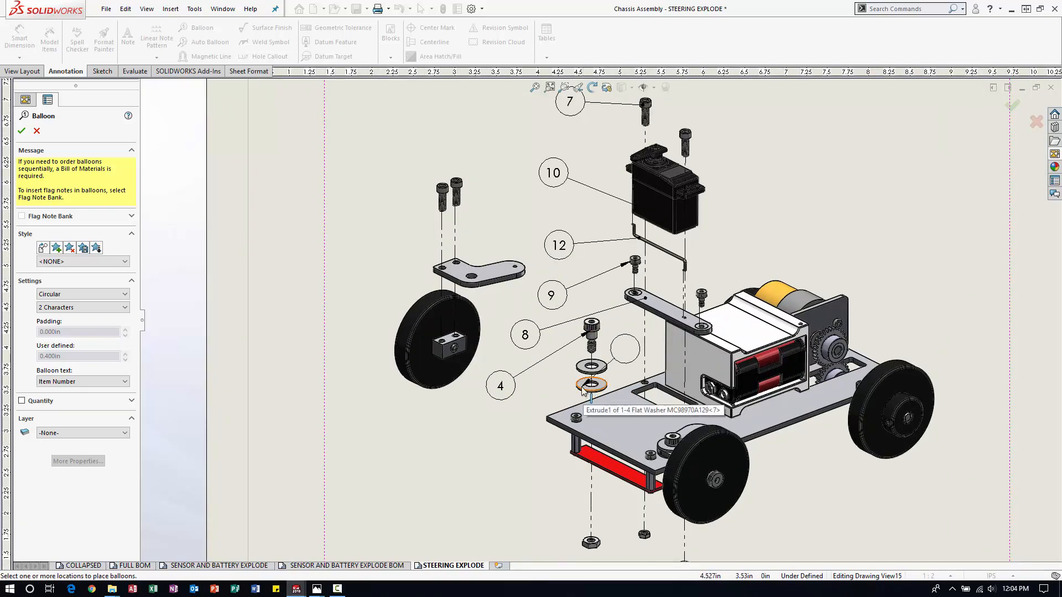
{"action": "left_click", "coordinate": [577, 390]}
{"action": "left_click", "coordinate": [485, 435]}
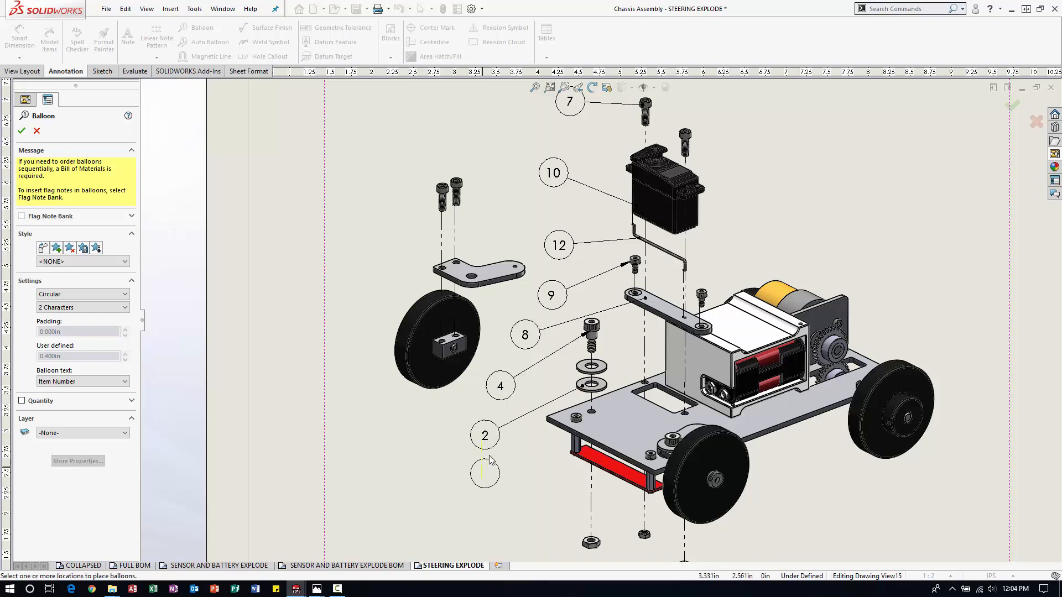
Balloon the 10-24 hex nut and the outermost 8-32 narrow nut beneath the chassis, placing the balloons on opposite sides of the nuts.
{"action": "key", "text": "f"}
{"action": "scroll", "coordinate": [600, 434], "scroll_direction": "down", "scroll_amount": 4}
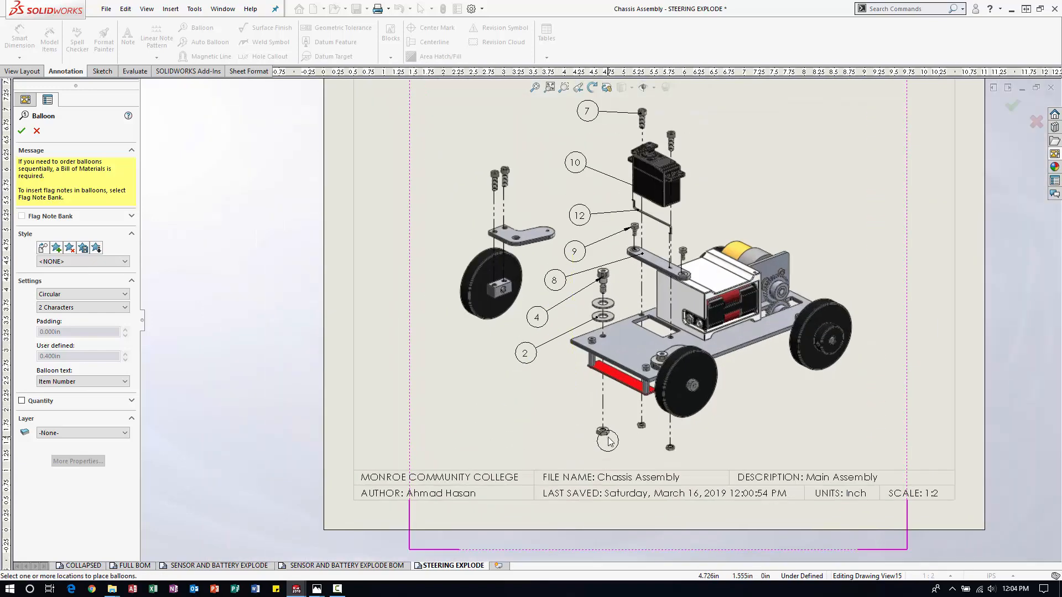
{"action": "scroll", "coordinate": [589, 440], "scroll_direction": "down", "scroll_amount": 3}
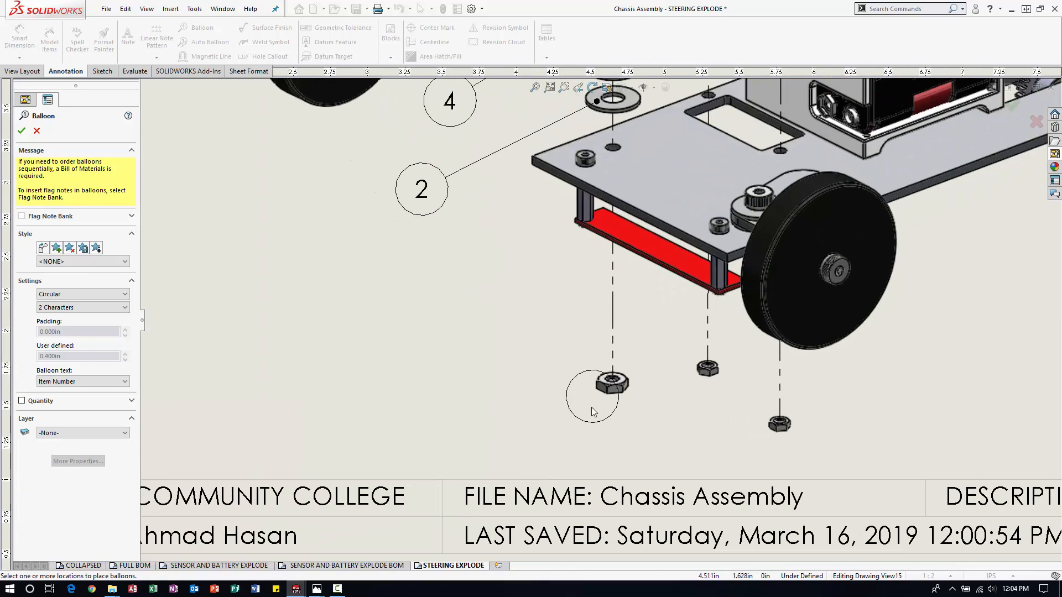
{"action": "left_click", "coordinate": [606, 392]}
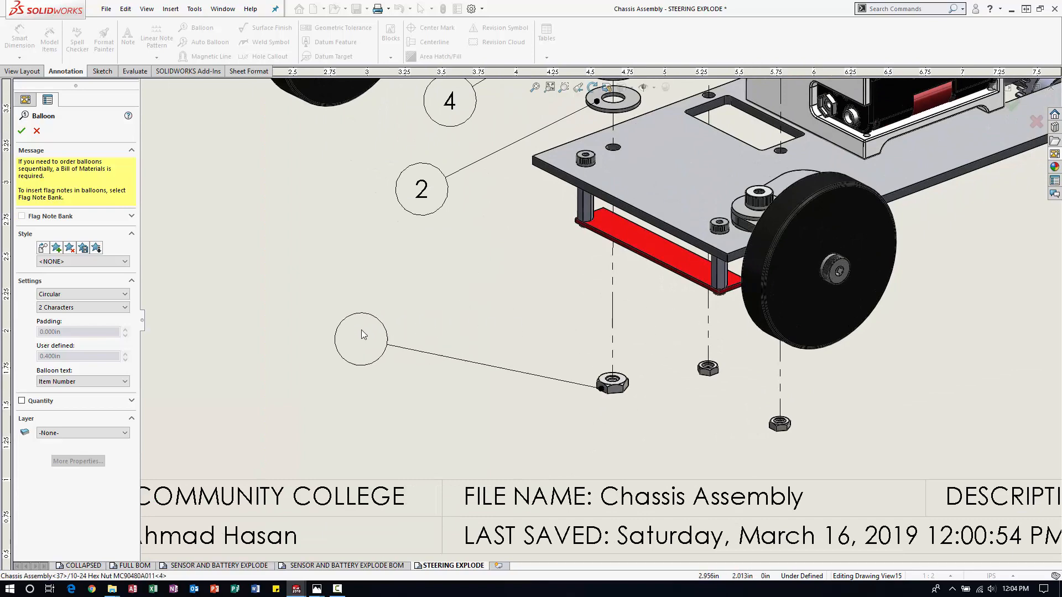
{"action": "left_click", "coordinate": [365, 341]}
{"action": "scroll", "coordinate": [739, 381], "scroll_direction": "down", "scroll_amount": 3}
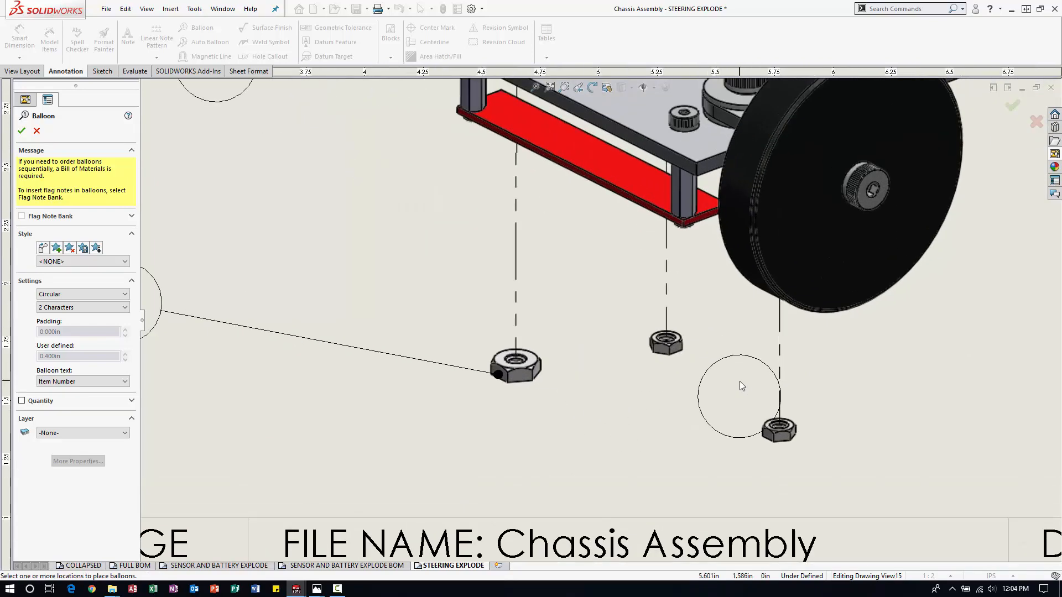
{"action": "scroll", "coordinate": [735, 410], "scroll_direction": "up", "scroll_amount": 2}
{"action": "scroll", "coordinate": [712, 393], "scroll_direction": "down", "scroll_amount": 2}
{"action": "left_click", "coordinate": [684, 369]}
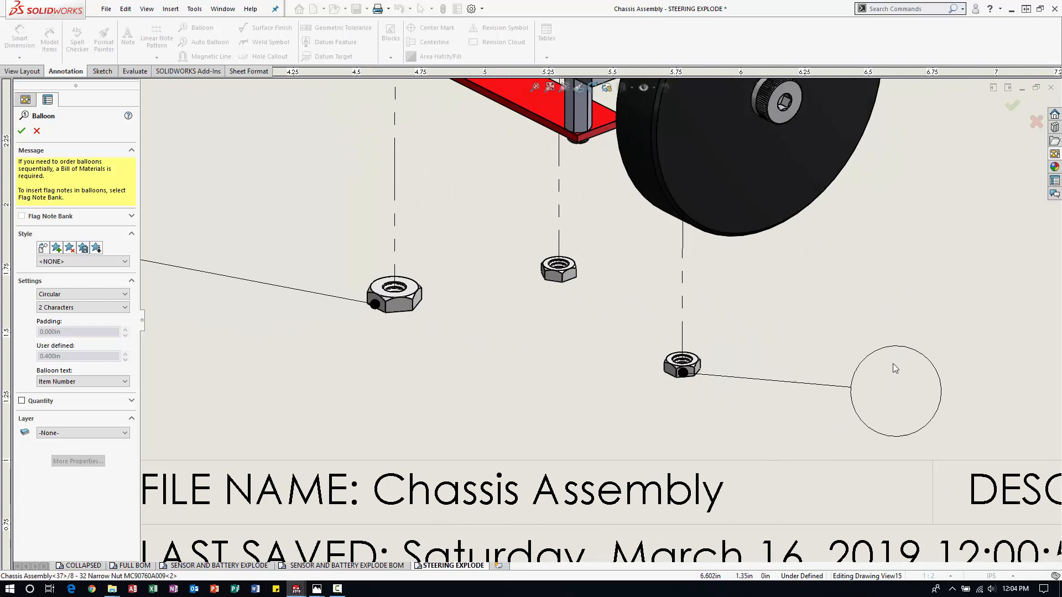
{"action": "left_click", "coordinate": [865, 372]}
Balloon the detached front wheel and the steering arm above it, placing both balloons on the outer side of the wheel assembly.
{"action": "scroll", "coordinate": [603, 315], "scroll_direction": "up", "scroll_amount": 2}
{"action": "scroll", "coordinate": [646, 260], "scroll_direction": "up", "scroll_amount": 4}
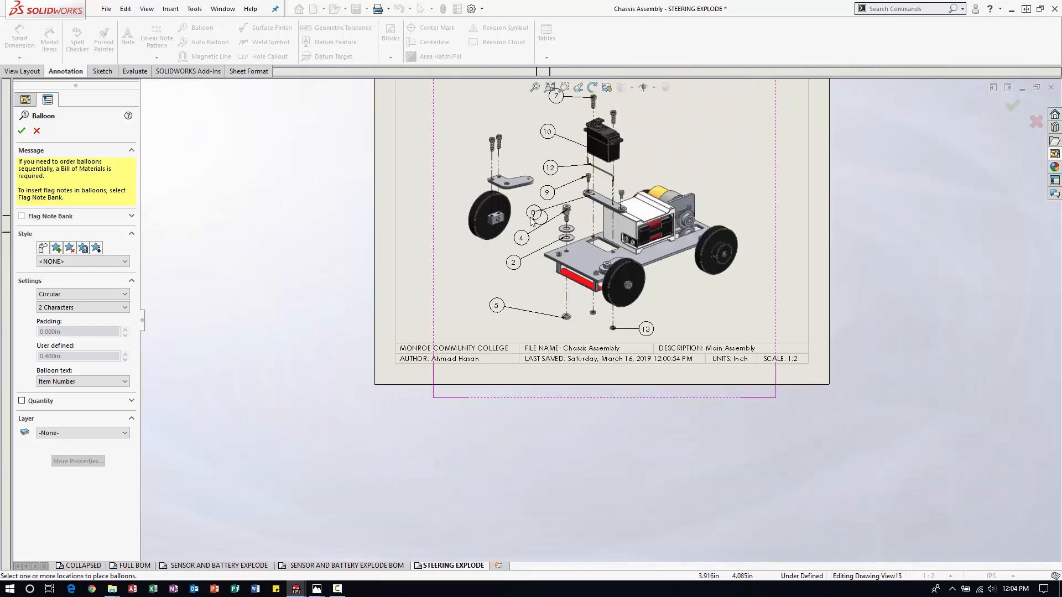
{"action": "scroll", "coordinate": [464, 215], "scroll_direction": "down", "scroll_amount": 3}
{"action": "scroll", "coordinate": [465, 216], "scroll_direction": "down", "scroll_amount": 3}
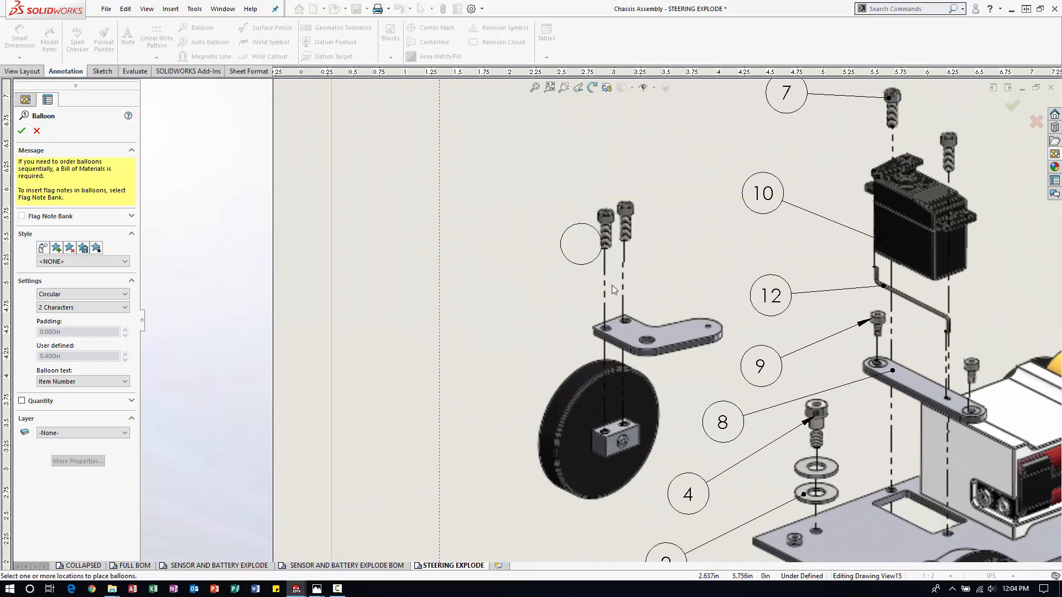
{"action": "left_click", "coordinate": [553, 419]}
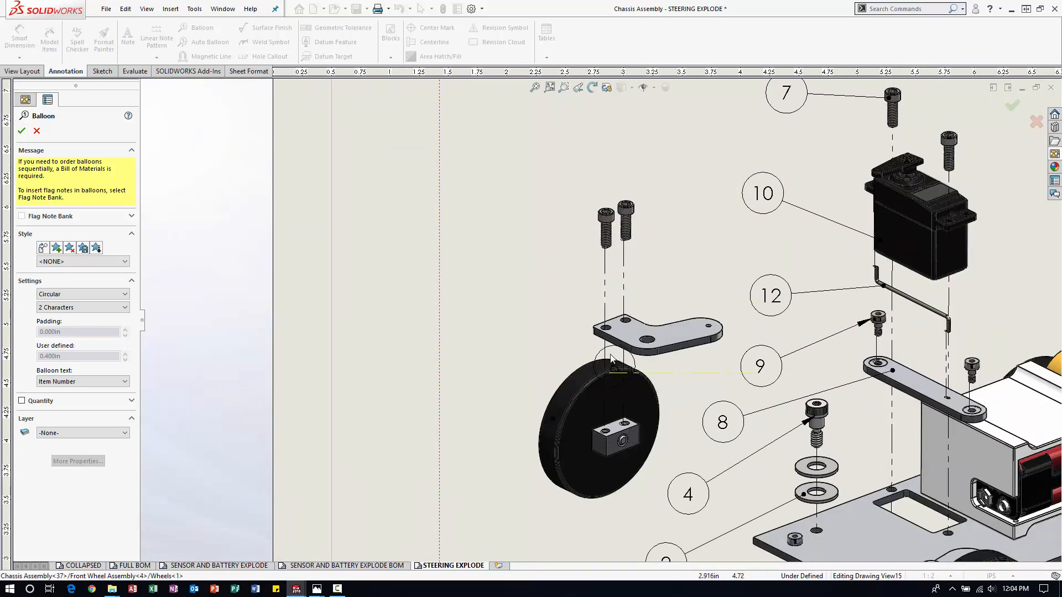
{"action": "left_click", "coordinate": [408, 348]}
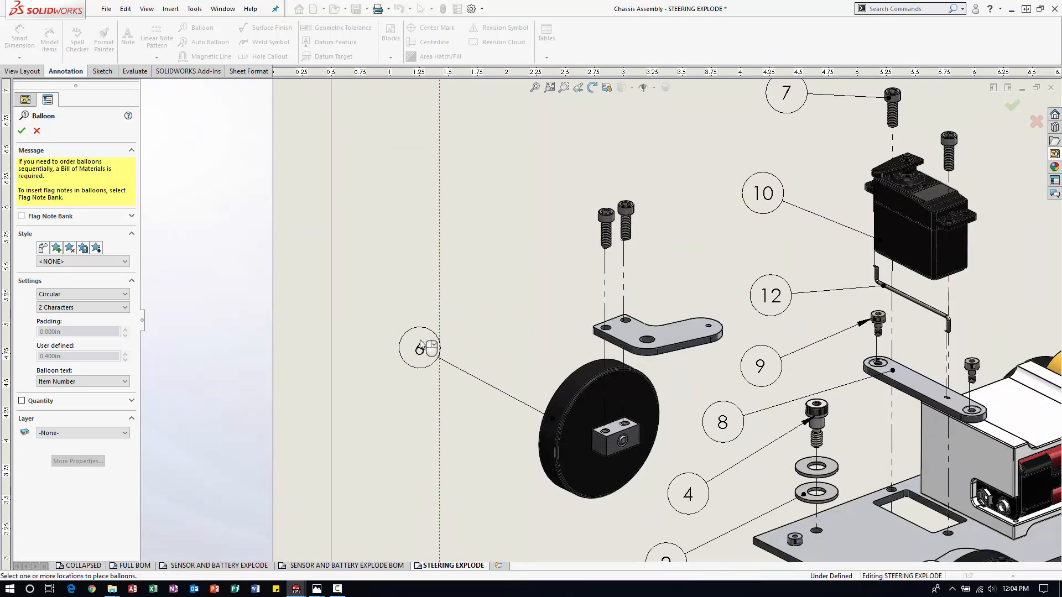
{"action": "left_click", "coordinate": [625, 332]}
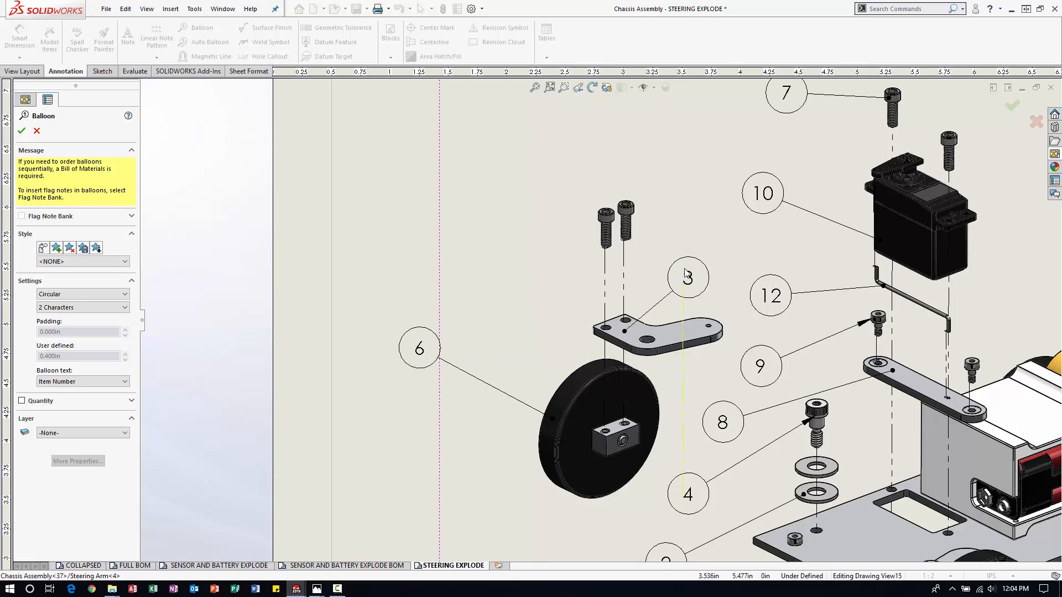
{"action": "left_click", "coordinate": [465, 247]}
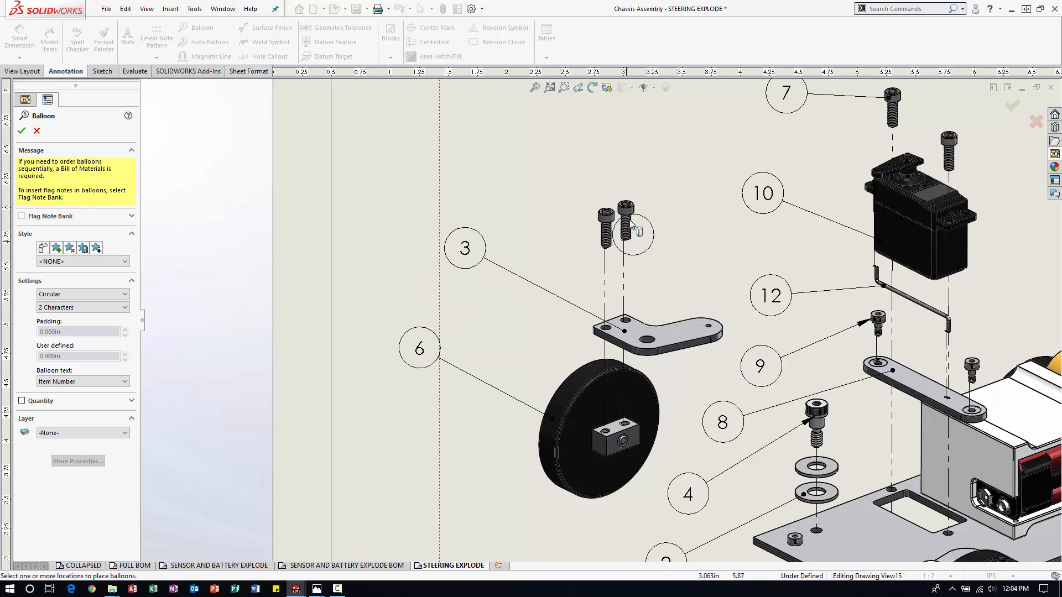
Balloon one of the 8-32 x 1/2 cap screws above the steering arm and finish the balloon command.
{"action": "scroll", "coordinate": [604, 162], "scroll_direction": "down", "scroll_amount": 2}
{"action": "left_click", "coordinate": [606, 238]}
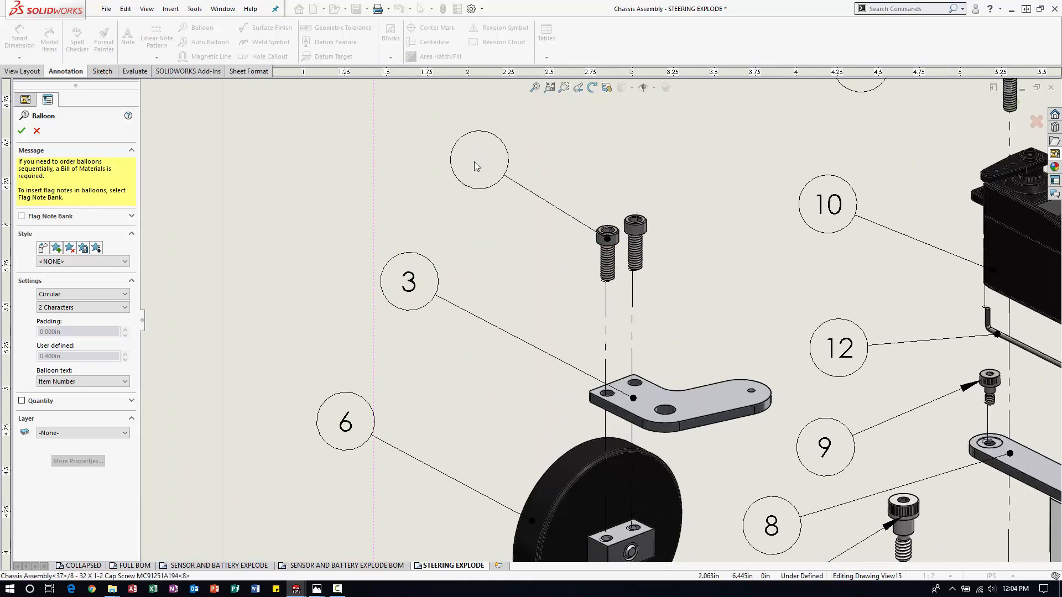
{"action": "left_click", "coordinate": [473, 172]}
{"action": "scroll", "coordinate": [581, 239], "scroll_direction": "up", "scroll_amount": 4}
{"action": "scroll", "coordinate": [698, 382], "scroll_direction": "down", "scroll_amount": 1}
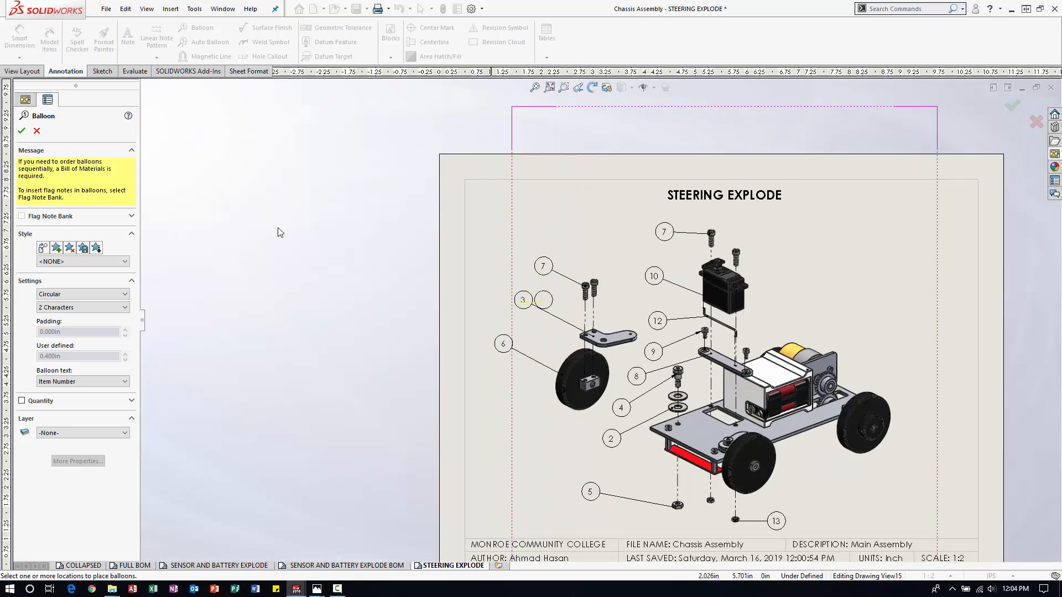
{"action": "left_click", "coordinate": [22, 130]}
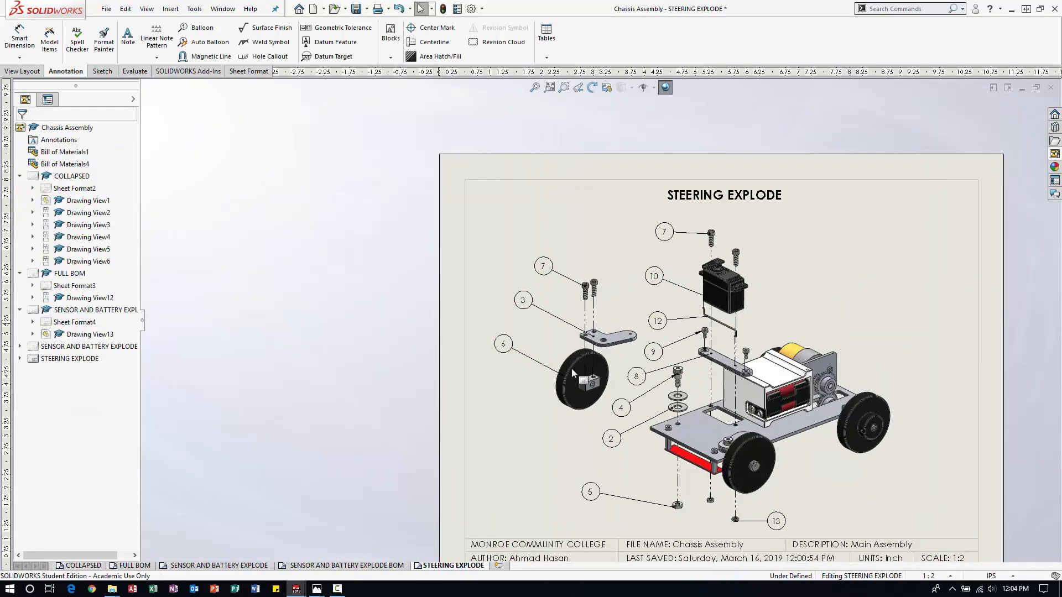
Align the front wheel assembly's balloons on an equally spaced magnetic line about 3.2 in long at 67°, reordering them as screw, arm, wheel.
{"action": "left_click", "coordinate": [209, 58]}
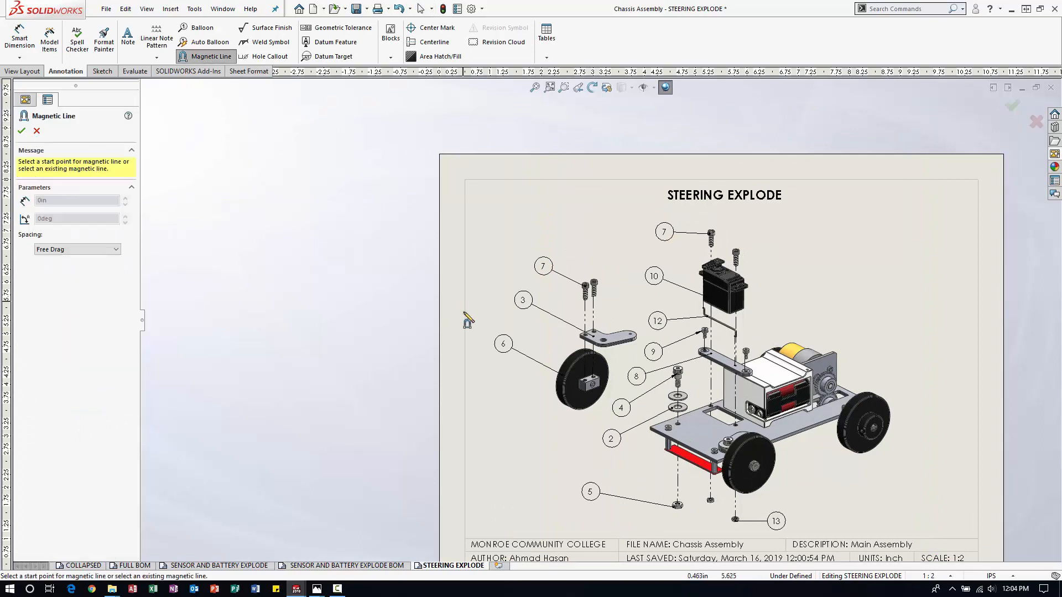
{"action": "left_click", "coordinate": [495, 382]}
{"action": "left_click", "coordinate": [557, 235]}
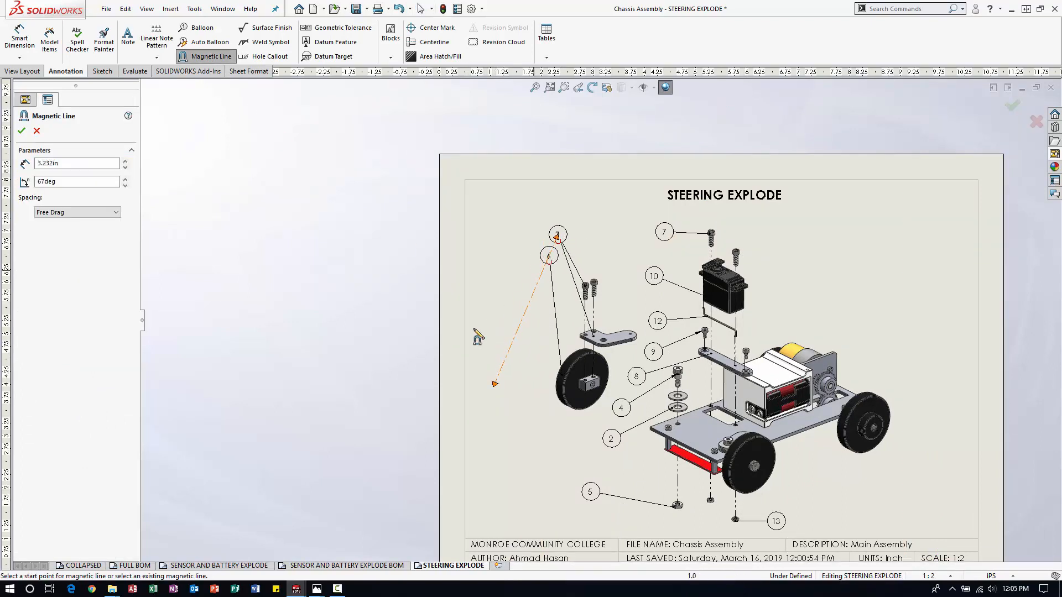
{"action": "left_click", "coordinate": [59, 214]}
{"action": "left_click", "coordinate": [61, 232]}
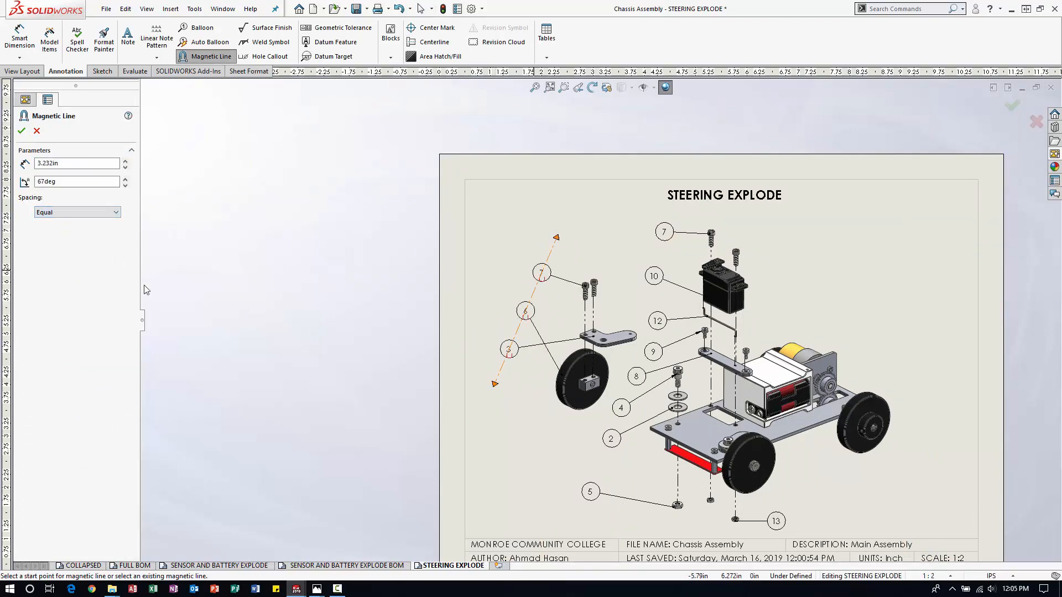
{"action": "left_click", "coordinate": [36, 131]}
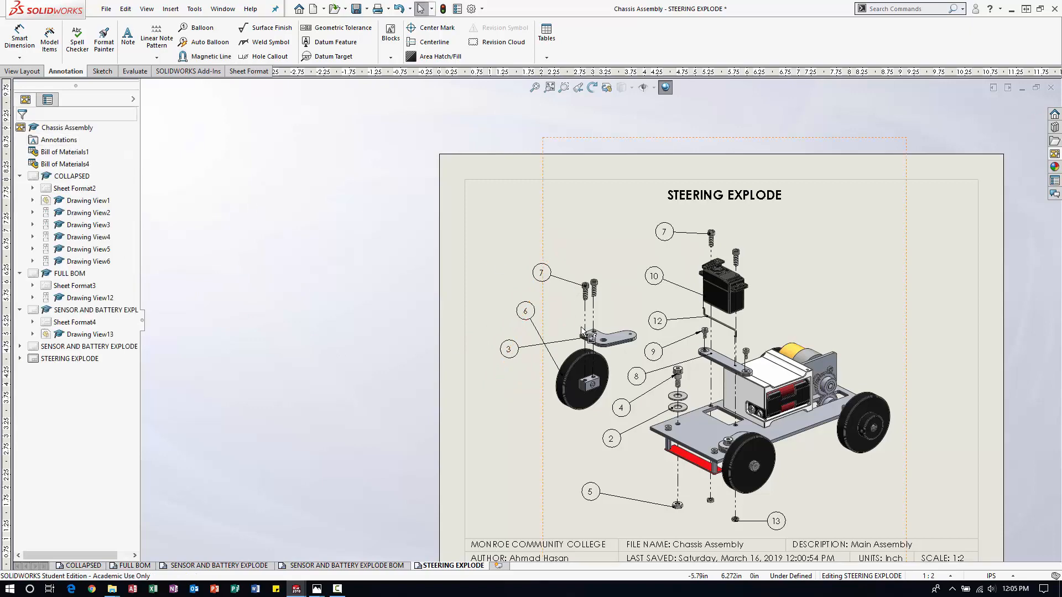
{"action": "left_click_drag", "start_coordinate": [525, 311], "coordinate": [505, 369]}
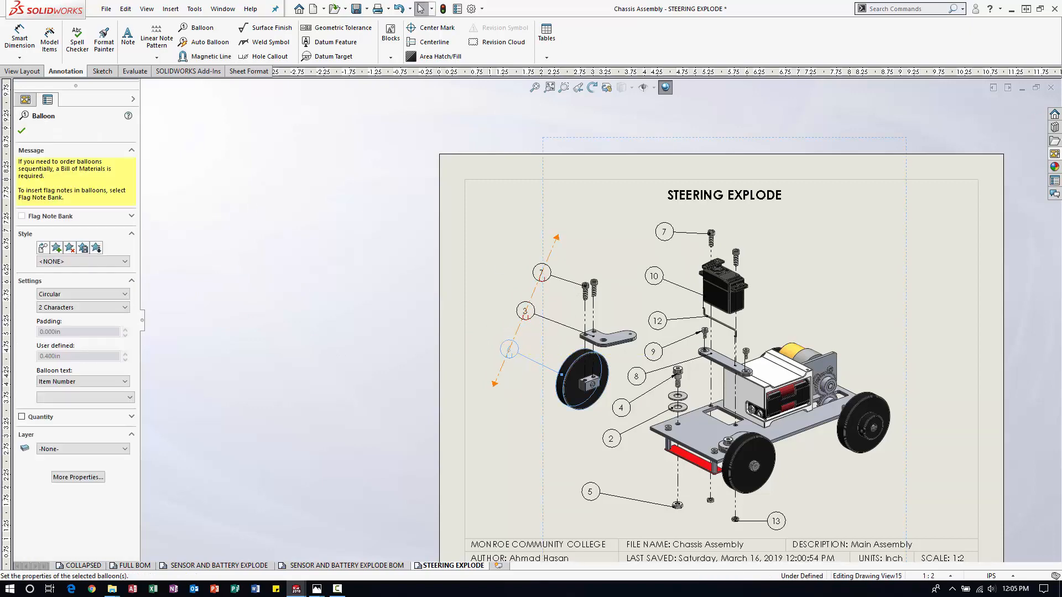
{"action": "left_click", "coordinate": [468, 389]}
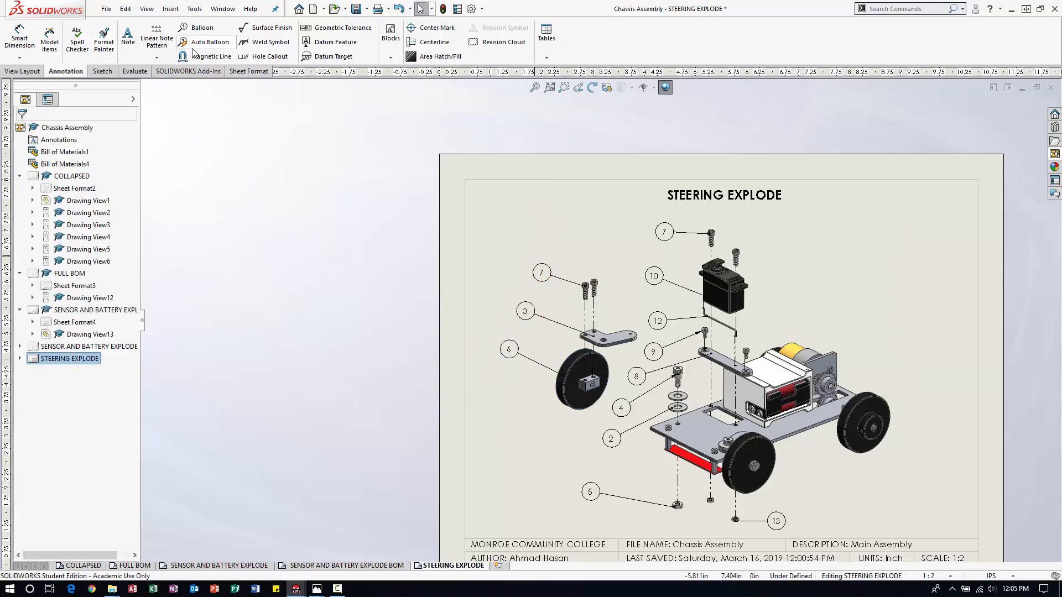
Align the balloons along the chassis and servo stack on an equally spaced magnetic line about 6.9 in long at 73°.
{"action": "left_click", "coordinate": [207, 56]}
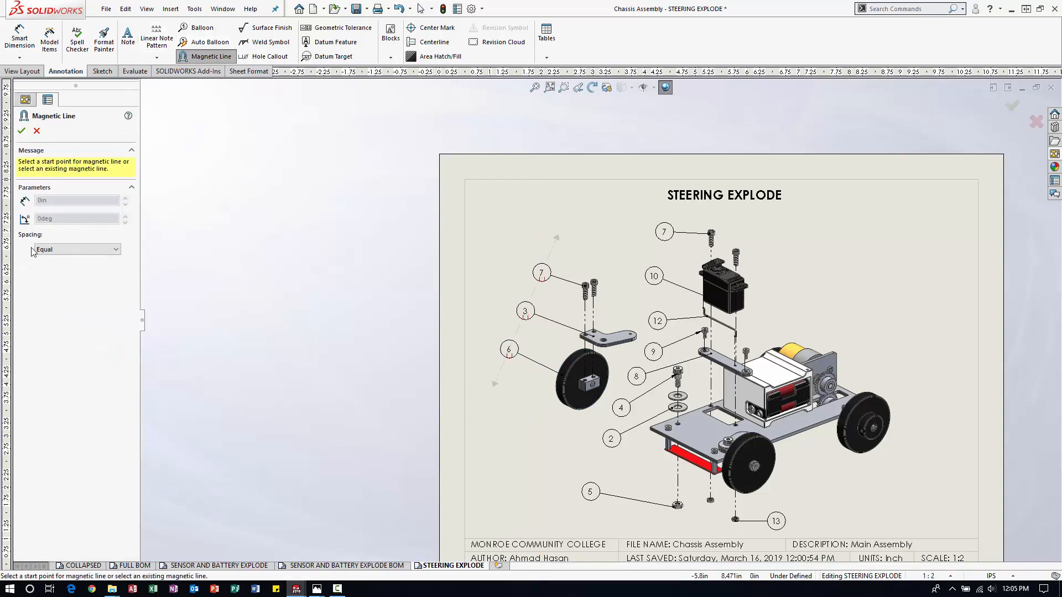
{"action": "left_click", "coordinate": [581, 521]}
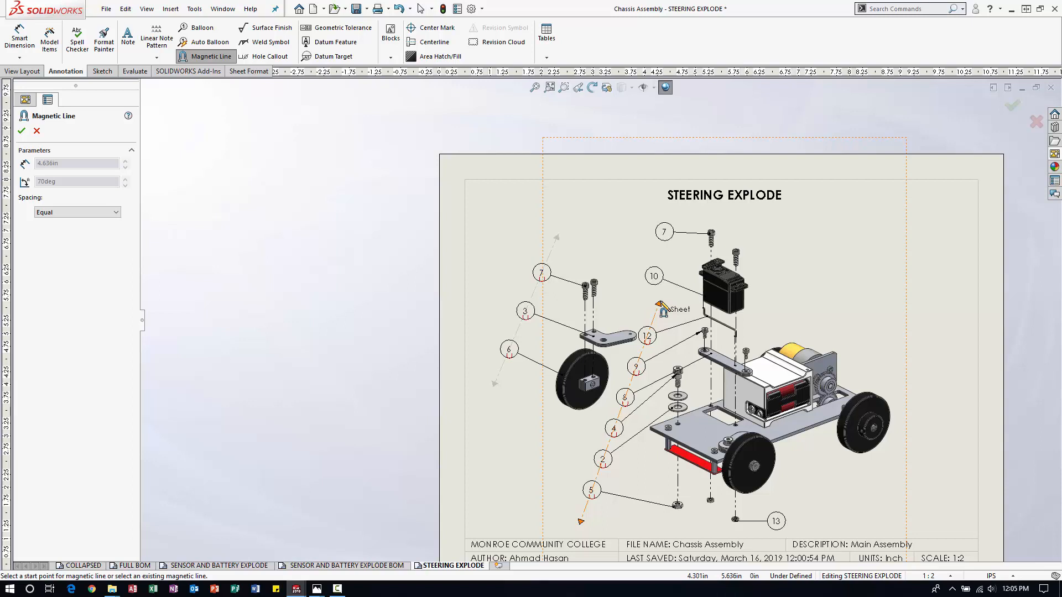
{"action": "left_click", "coordinate": [695, 195]}
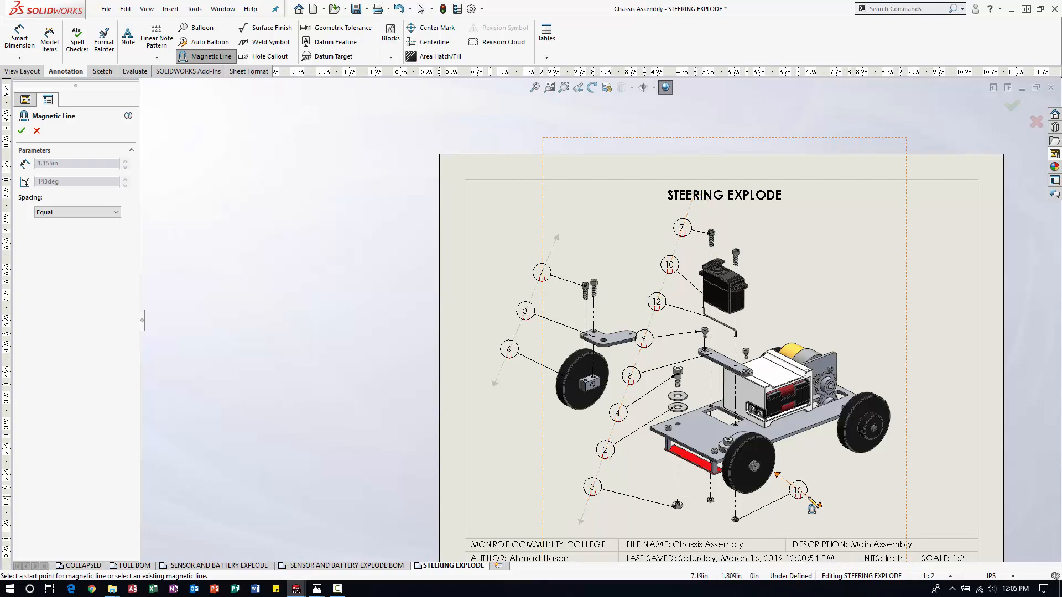
{"action": "key", "text": "Escape"}
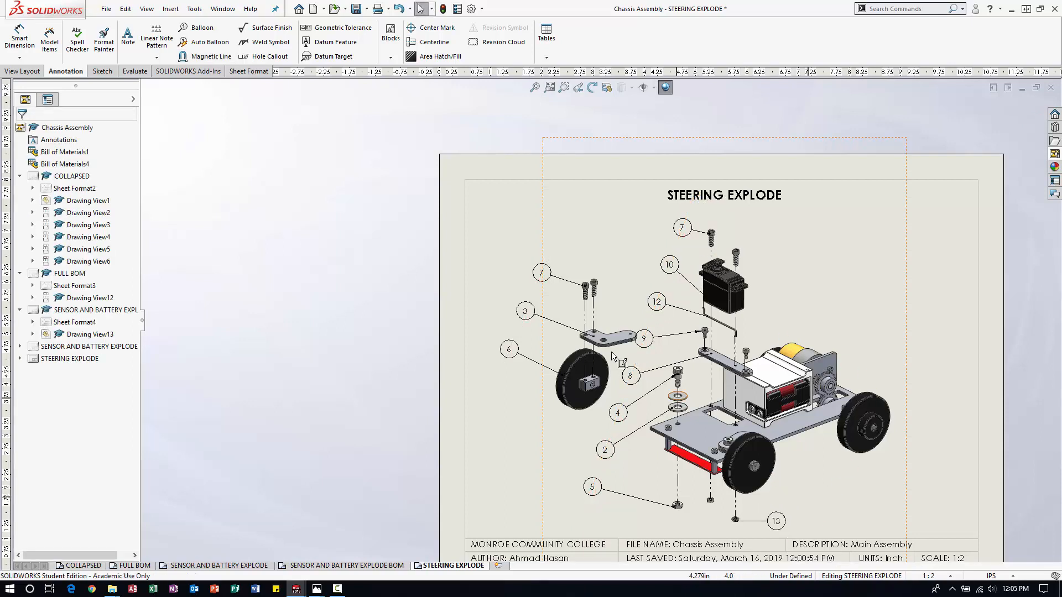
{"action": "left_click", "coordinate": [684, 228]}
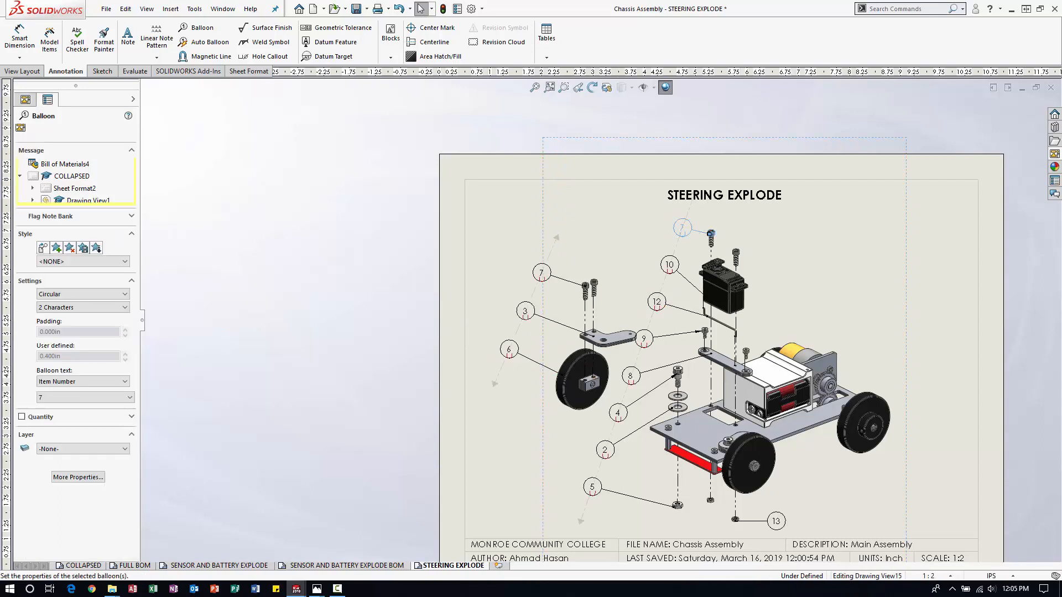
{"action": "left_click_drag", "start_coordinate": [581, 522], "coordinate": [596, 528]}
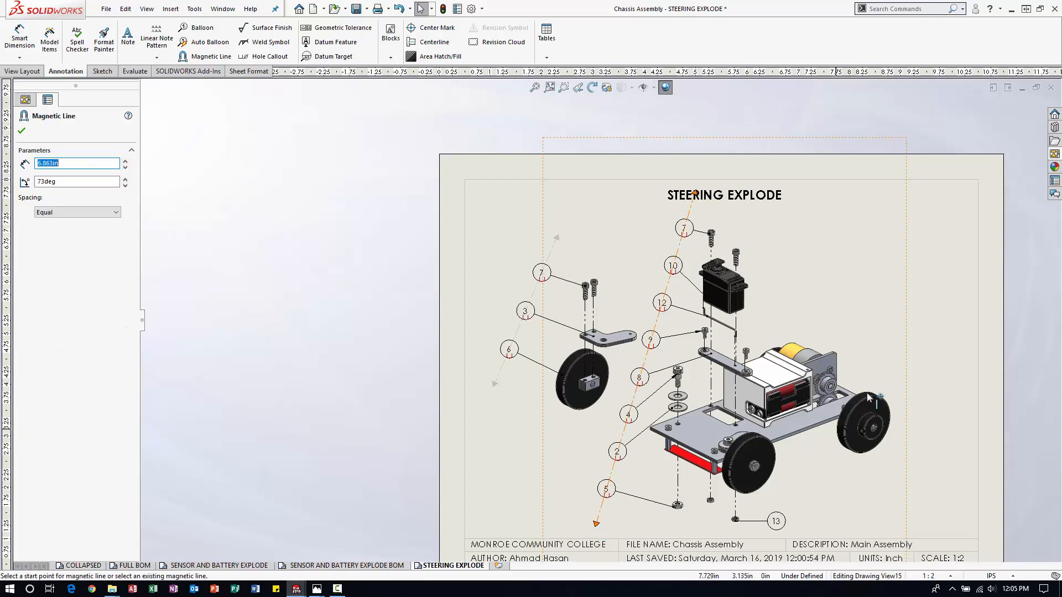
{"action": "left_click", "coordinate": [940, 310]}
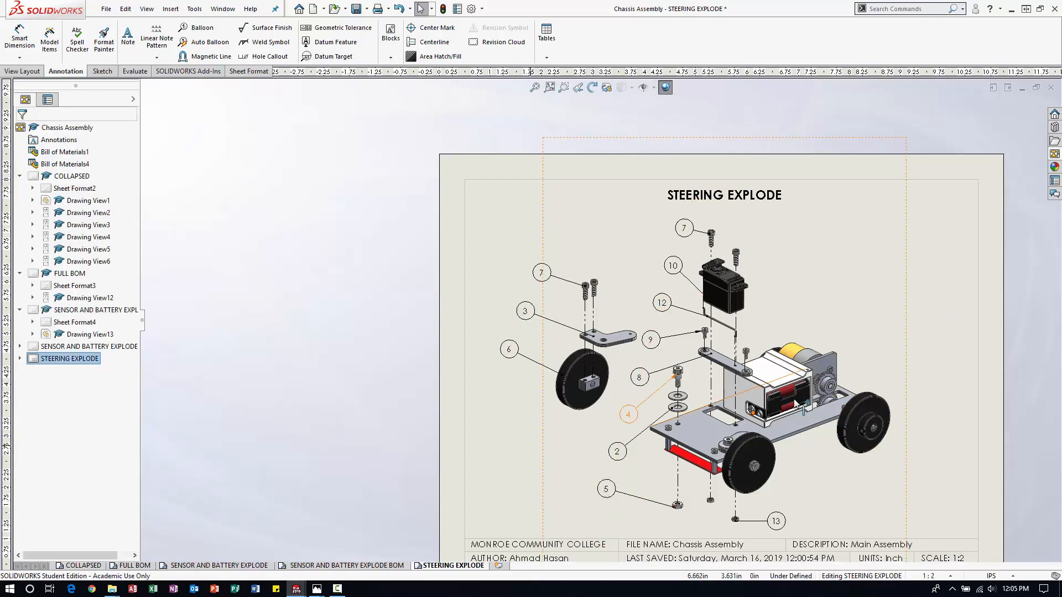
Shift the steering exploded view slightly to the right on its sheet and save the drawing.
{"action": "scroll", "coordinate": [804, 348], "scroll_direction": "up", "scroll_amount": 3}
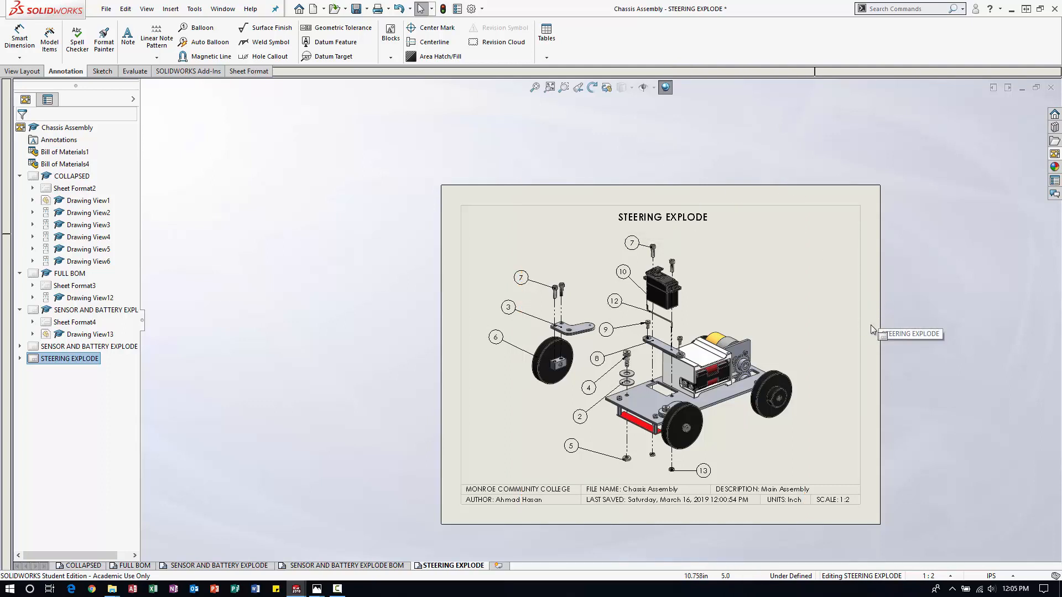
{"action": "left_click", "coordinate": [807, 342]}
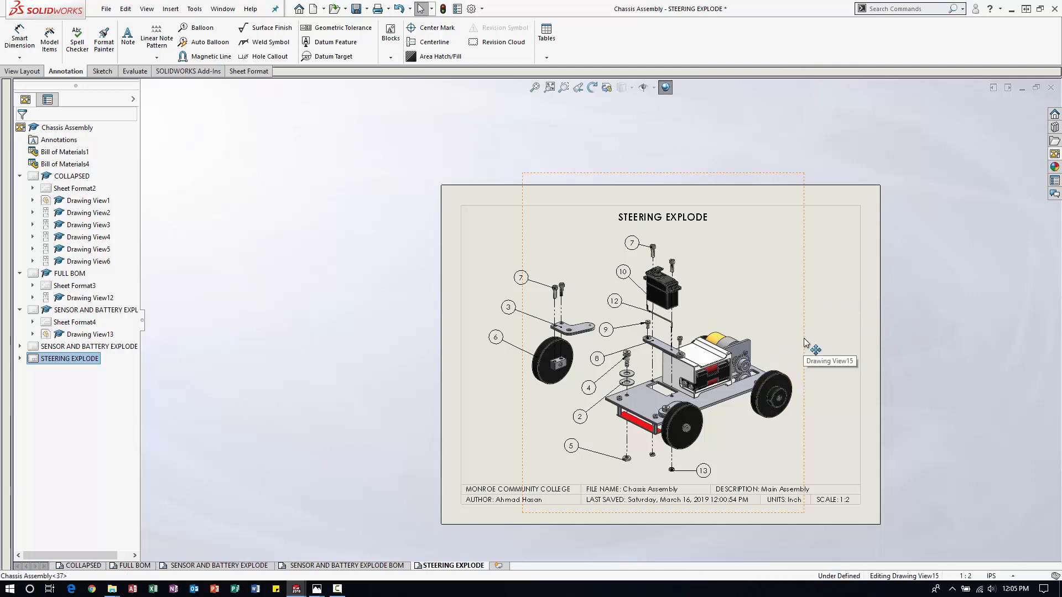
{"action": "left_click_drag", "start_coordinate": [807, 339], "coordinate": [810, 338]}
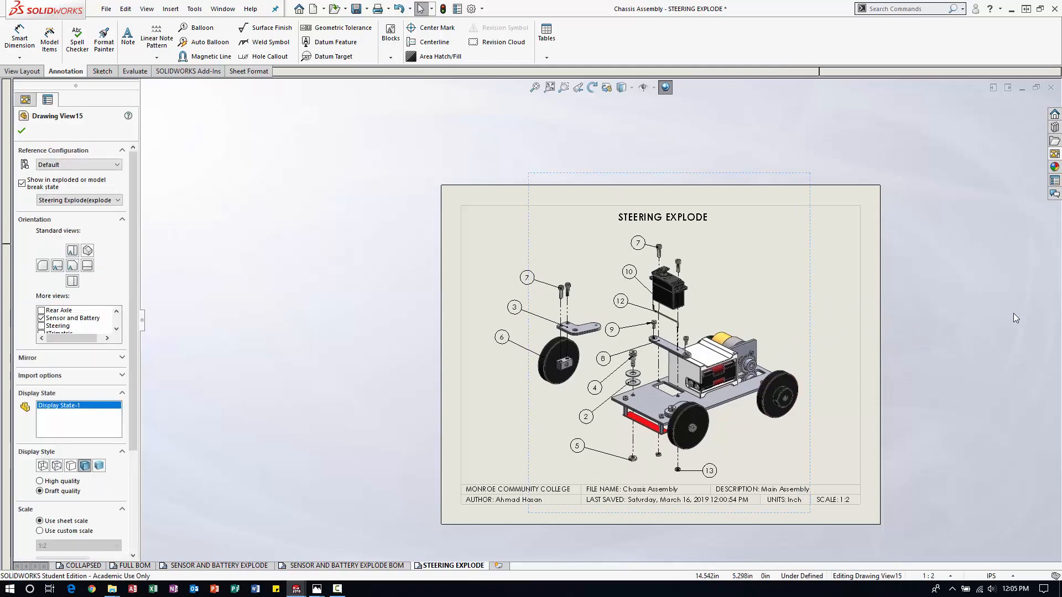
{"action": "left_click", "coordinate": [977, 318]}
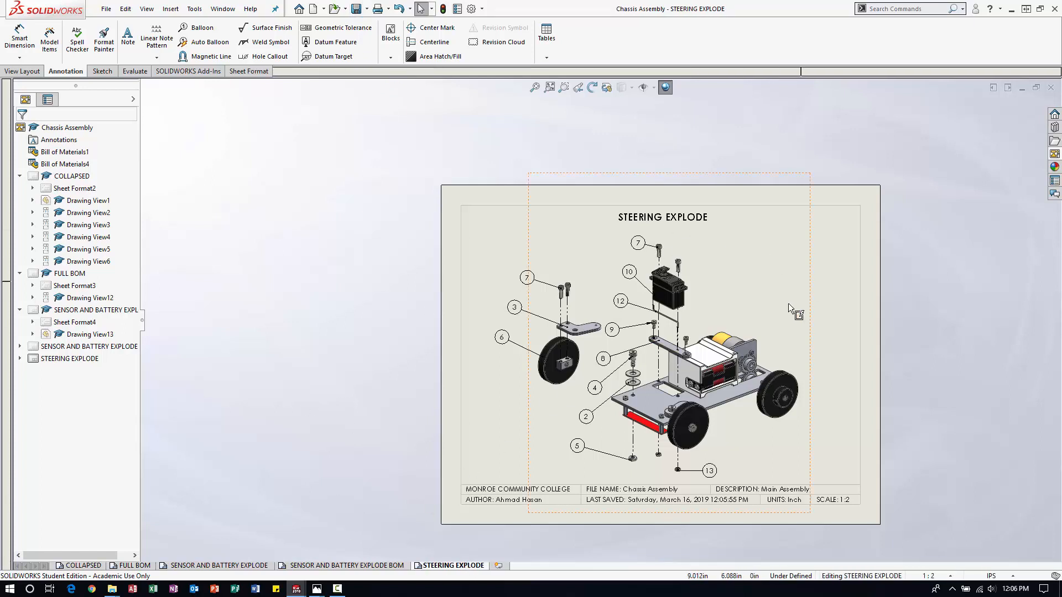
Duplicate the STEERING EXPLODE sheet, pasting the copy after the selected sheet.
{"action": "right_click", "coordinate": [474, 569]}
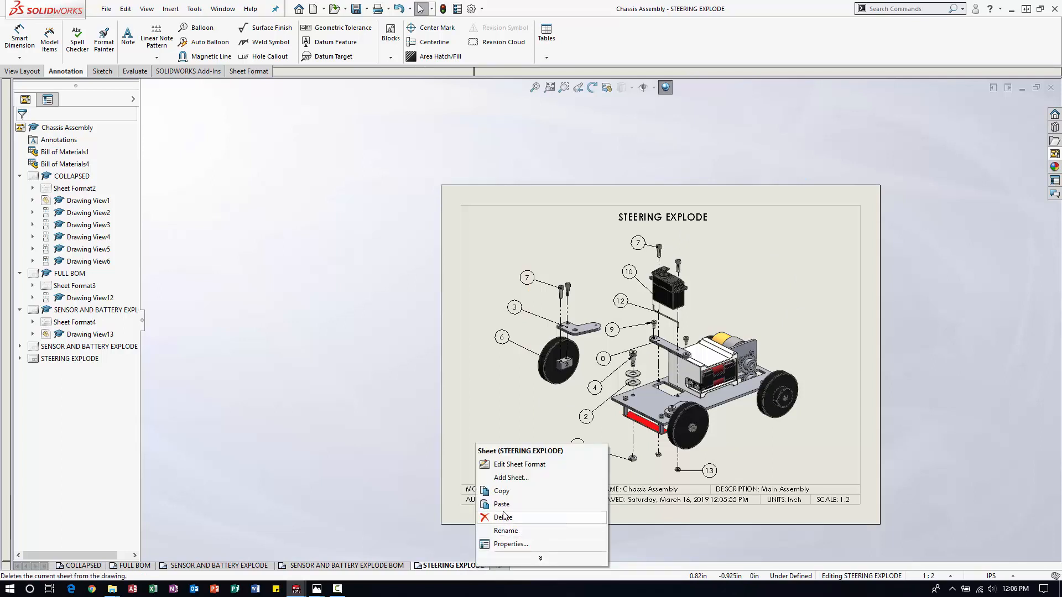
{"action": "left_click", "coordinate": [503, 492]}
{"action": "right_click", "coordinate": [480, 570]}
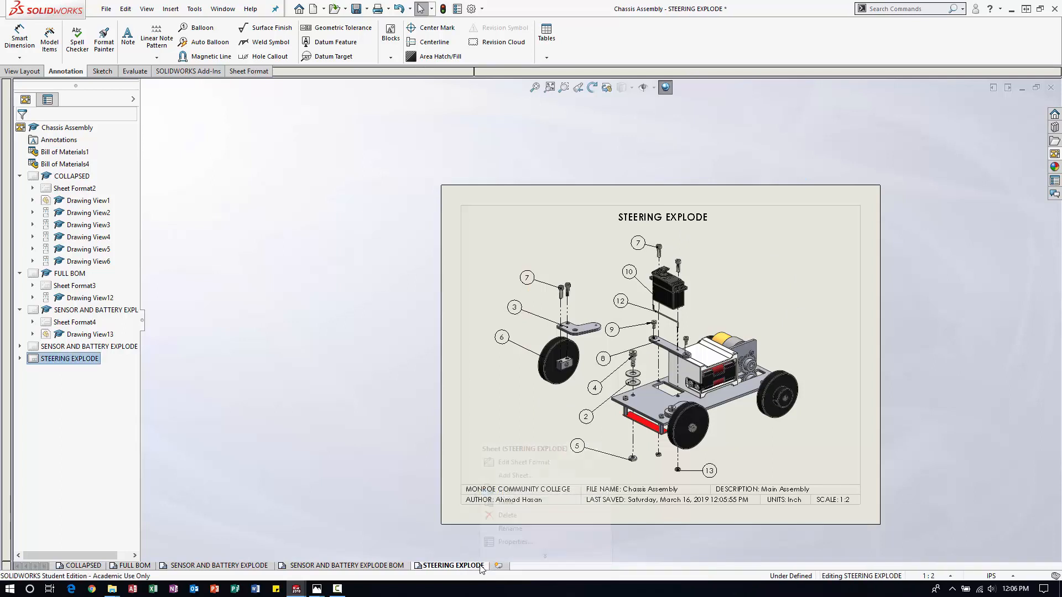
{"action": "left_click", "coordinate": [518, 503]}
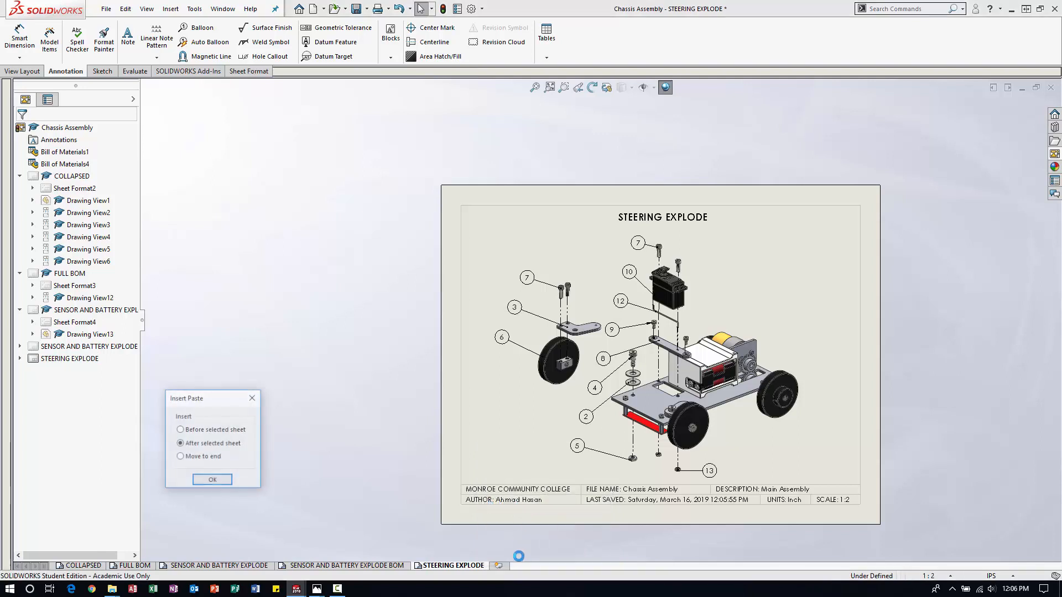
{"action": "left_click", "coordinate": [211, 480]}
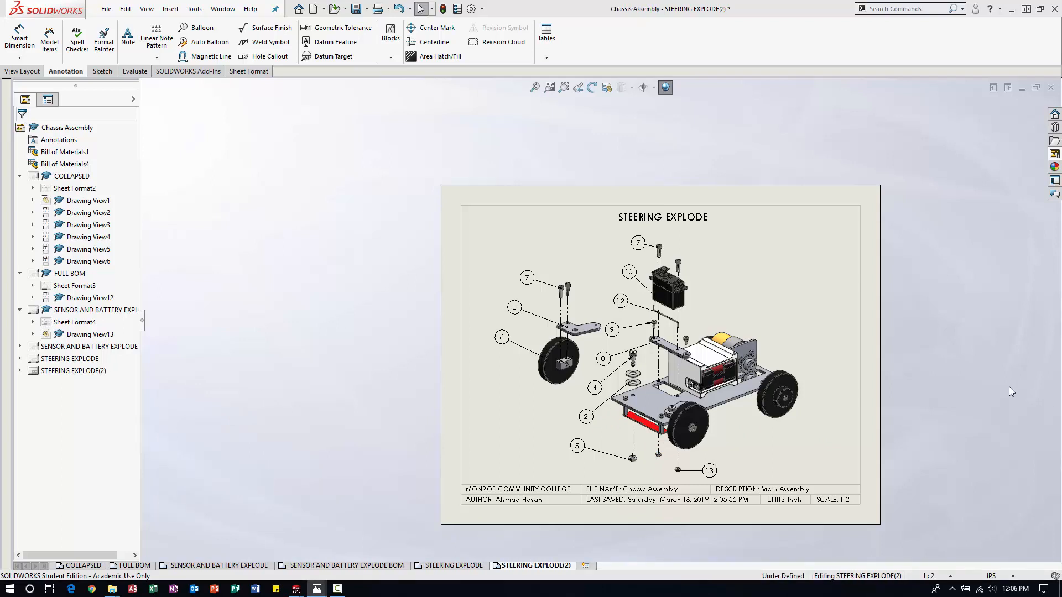
Rename the copied sheet as STEERING EXPLODE BOM.
{"action": "right_click", "coordinate": [567, 570]}
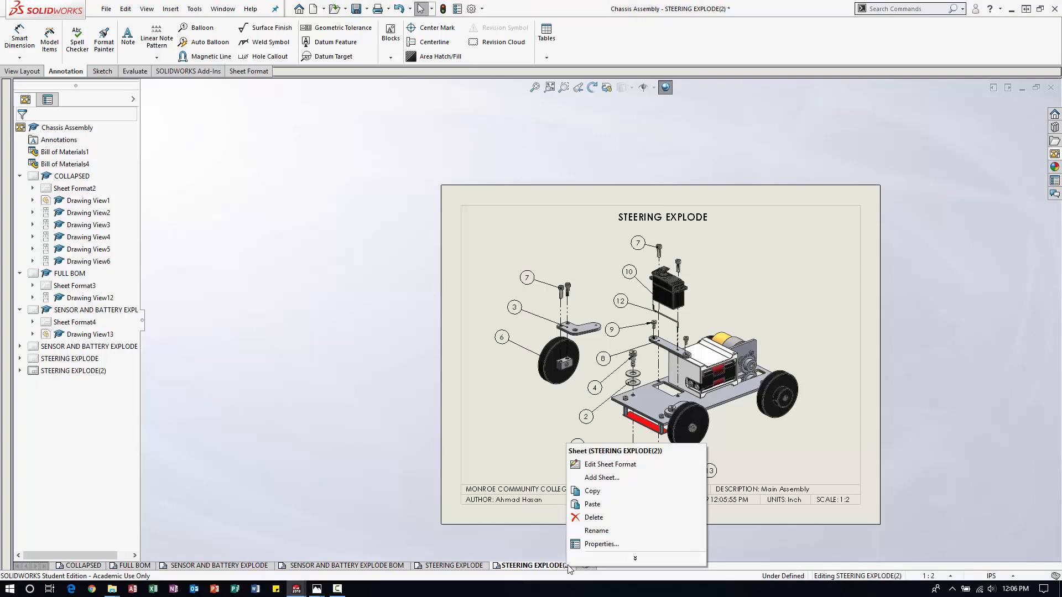
{"action": "left_click", "coordinate": [597, 537]}
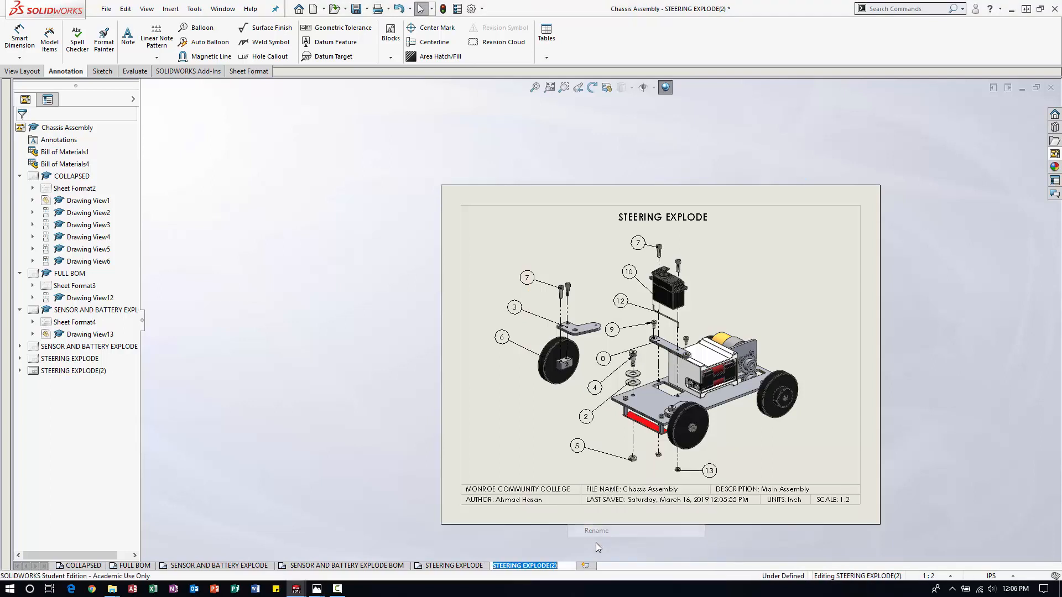
{"action": "left_click", "coordinate": [559, 559]}
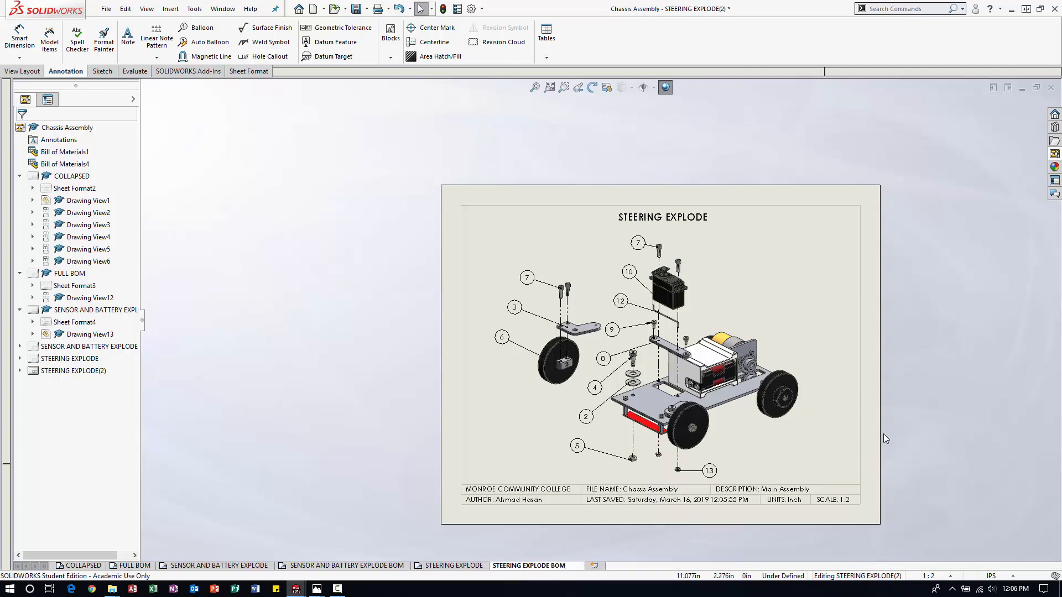
{"action": "key", "text": "Return"}
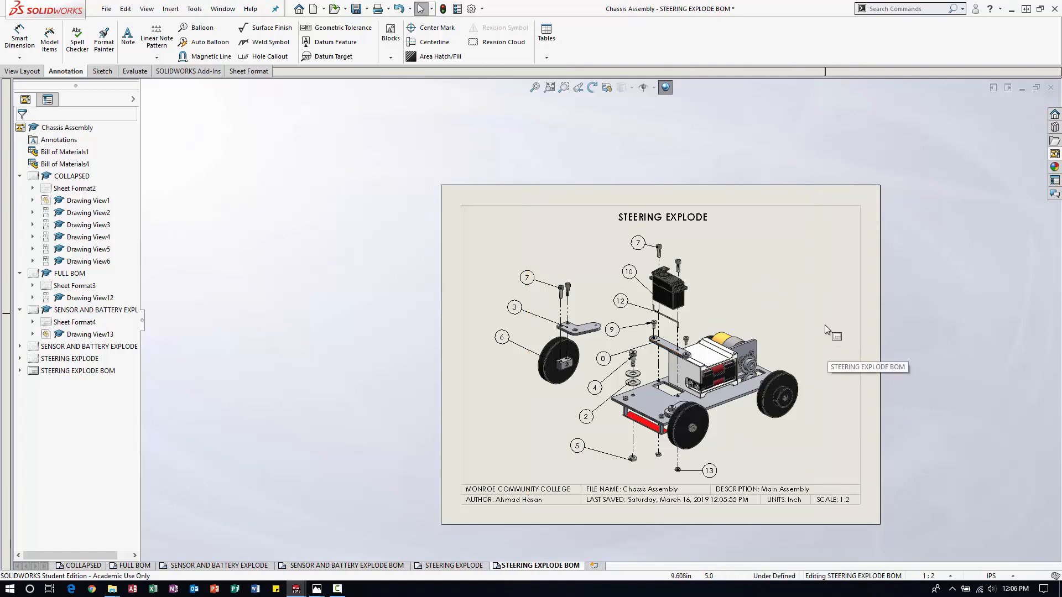
Append BOM to the title note on the copied sheet so it reads STEERING EXPLODE BOM.
{"action": "double_click", "coordinate": [705, 219]}
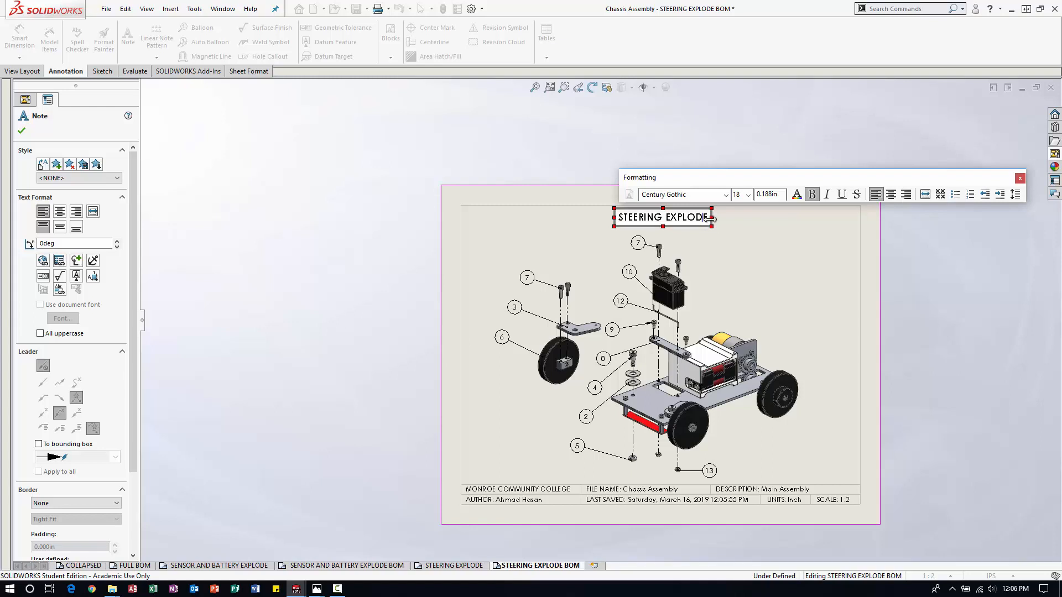
{"action": "type", "text": "BOM"}
{"action": "left_click", "coordinate": [802, 247]}
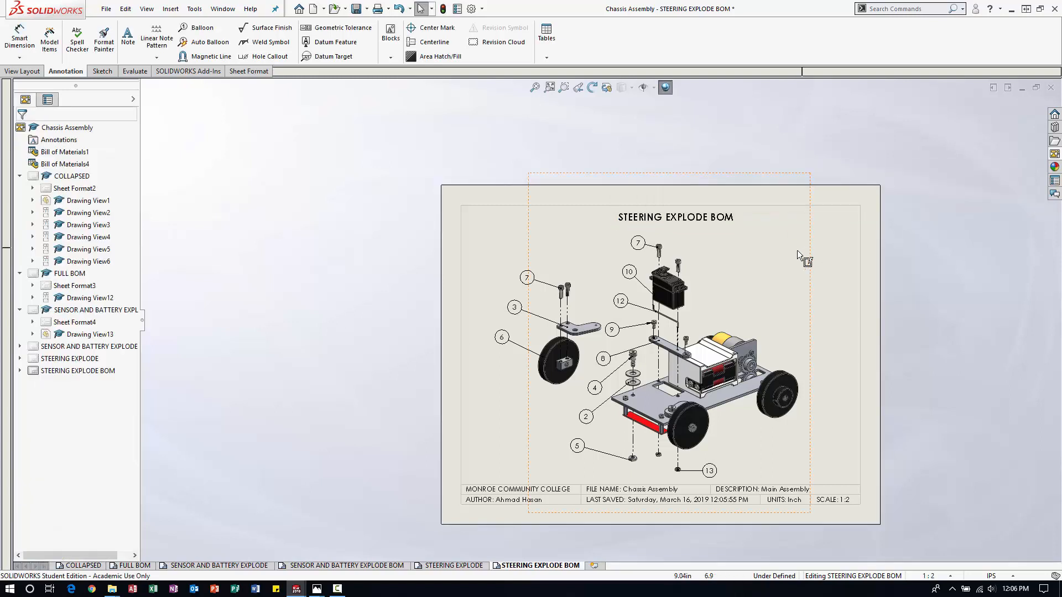
Set the sheet scale to 1:4 with annotation positions scaled, and move the exploded view to the sheet's lower right area.
{"action": "right_click", "coordinate": [844, 383]}
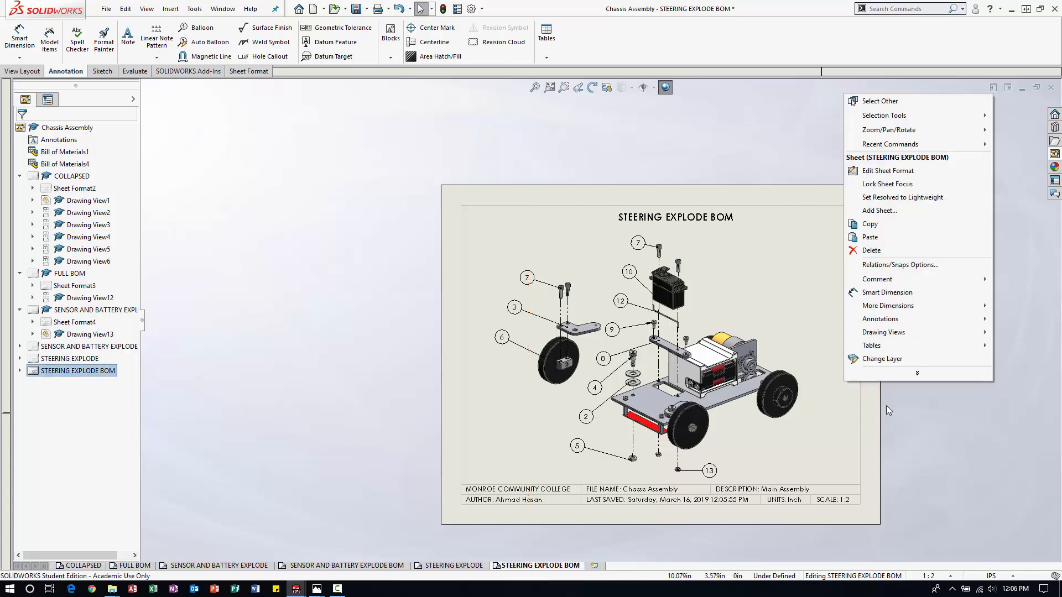
{"action": "left_click", "coordinate": [917, 373]}
{"action": "left_click", "coordinate": [879, 251]}
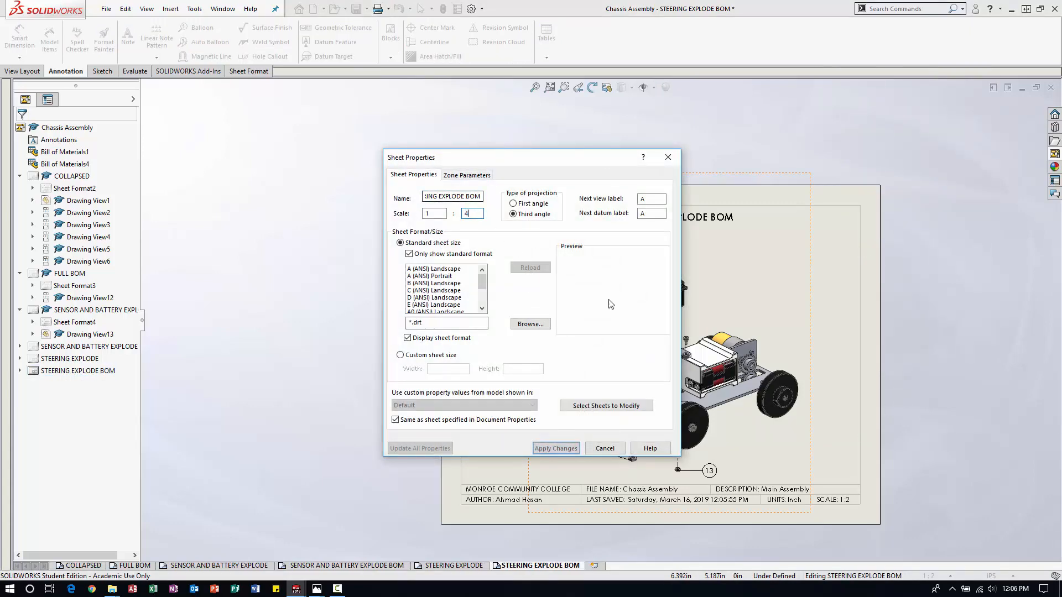
{"action": "left_click", "coordinate": [568, 453]}
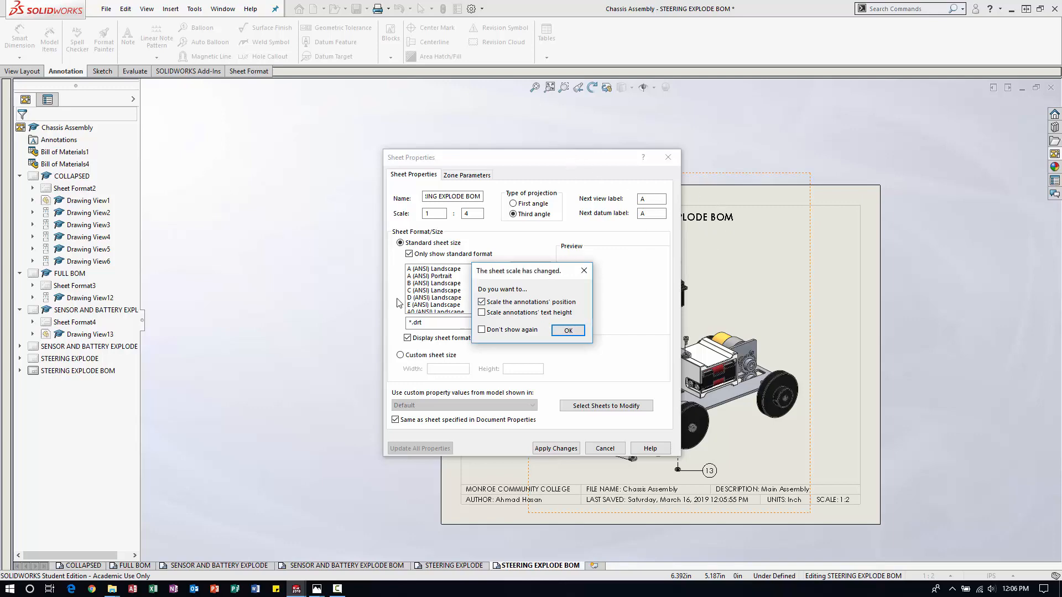
{"action": "left_click", "coordinate": [568, 330]}
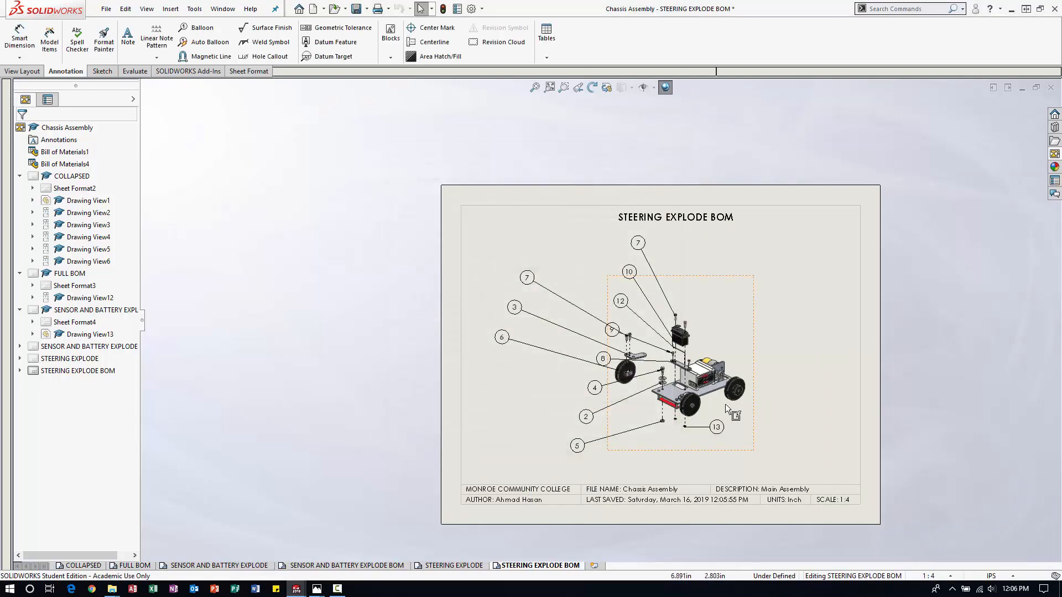
{"action": "left_click_drag", "start_coordinate": [857, 410], "coordinate": [860, 409]}
Reposition and shorten the chassis balloons' magnetic line so it runs close beside the reduced view.
{"action": "scroll", "coordinate": [840, 486], "scroll_direction": "down", "scroll_amount": 3}
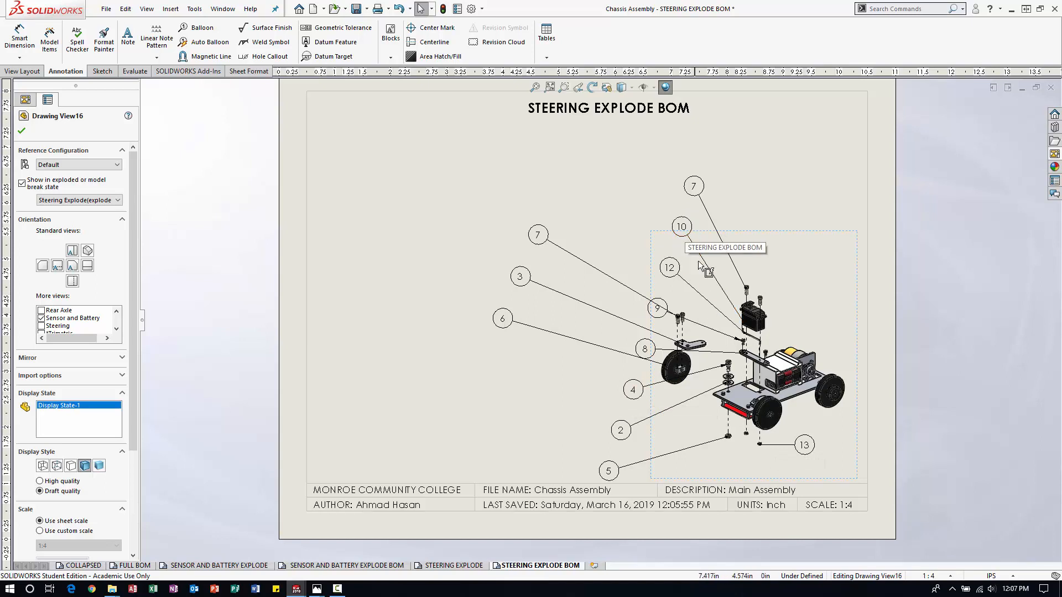
{"action": "left_click", "coordinate": [670, 268]}
{"action": "left_click_drag", "start_coordinate": [596, 510], "coordinate": [677, 467]}
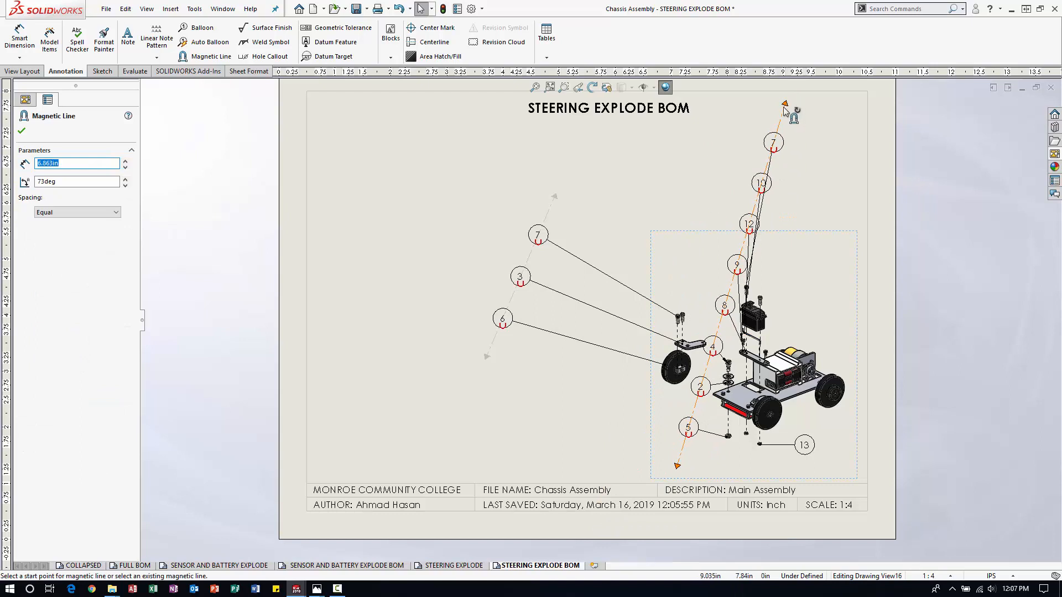
{"action": "left_click_drag", "start_coordinate": [786, 104], "coordinate": [751, 225]}
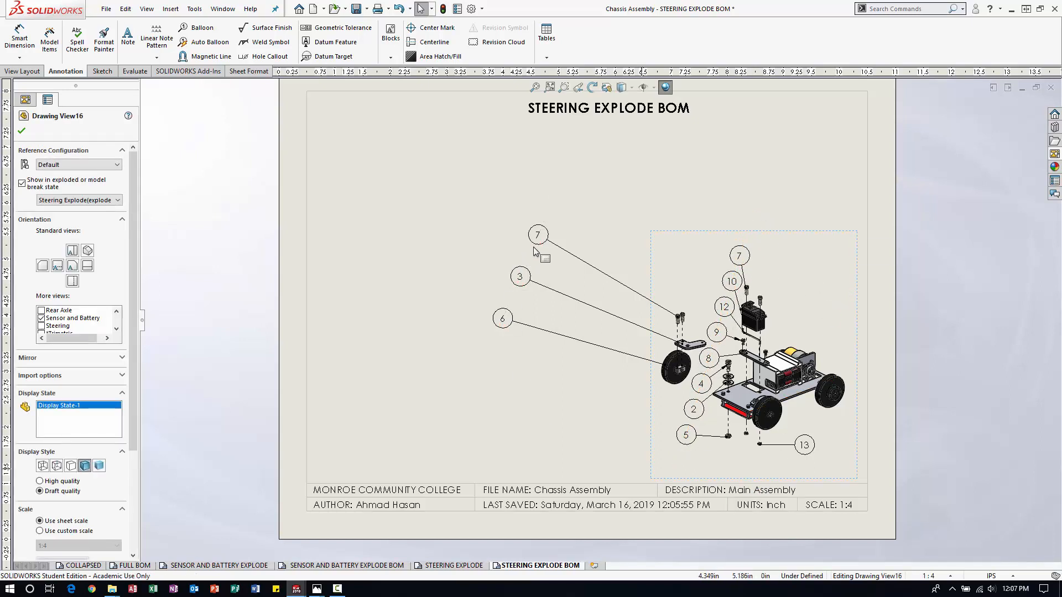
Bring the front wheel balloons' magnetic line near the wheel, about 3.2 in long at 45°, and lower the bottom nut's balloon 13.
{"action": "left_click_drag", "start_coordinate": [557, 198], "coordinate": [700, 260]}
{"action": "left_click_drag", "start_coordinate": [488, 358], "coordinate": [577, 382]}
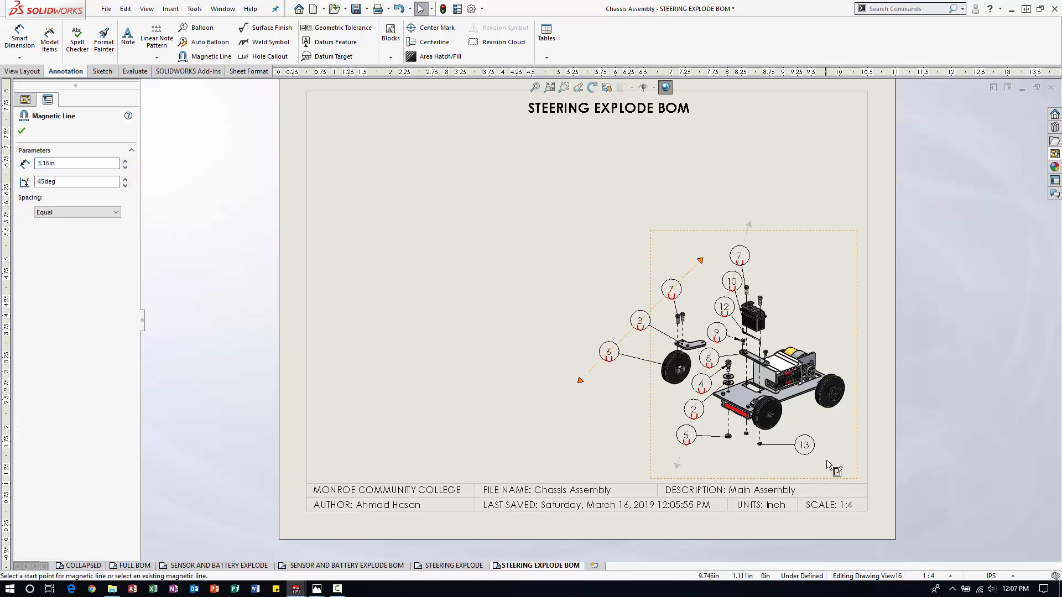
{"action": "left_click", "coordinate": [806, 446]}
{"action": "left_click_drag", "start_coordinate": [806, 446], "coordinate": [796, 468]}
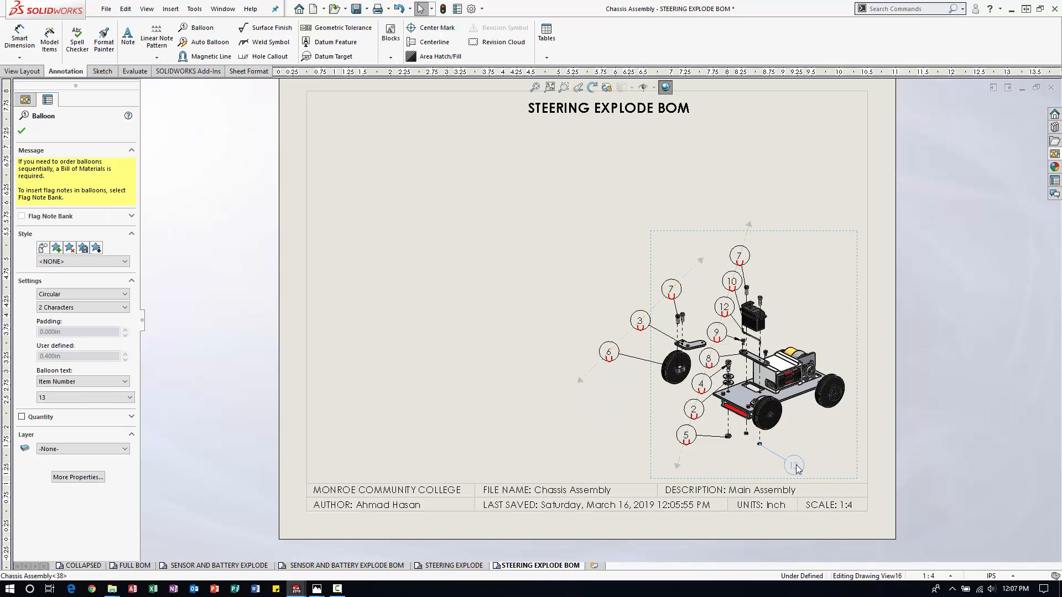
{"action": "left_click", "coordinate": [986, 440]}
Move the exploded view down close to the title block and reposition balloon 13 just above the block.
{"action": "scroll", "coordinate": [892, 430], "scroll_direction": "up", "scroll_amount": 3}
{"action": "scroll", "coordinate": [713, 307], "scroll_direction": "down", "scroll_amount": 2}
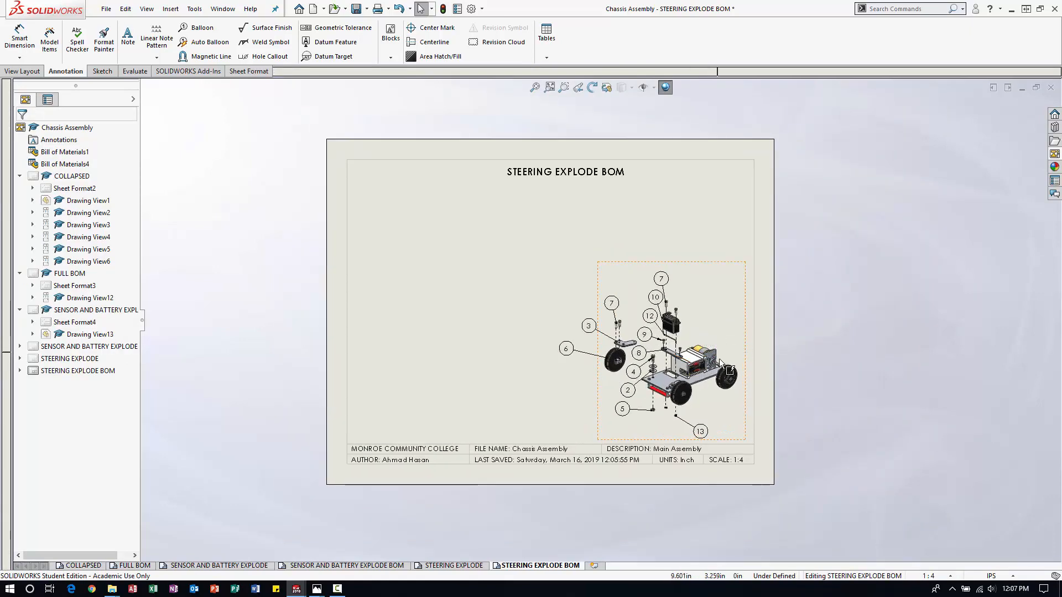
{"action": "left_click_drag", "start_coordinate": [746, 345], "coordinate": [750, 372]}
{"action": "left_click_drag", "start_coordinate": [696, 458], "coordinate": [695, 441]}
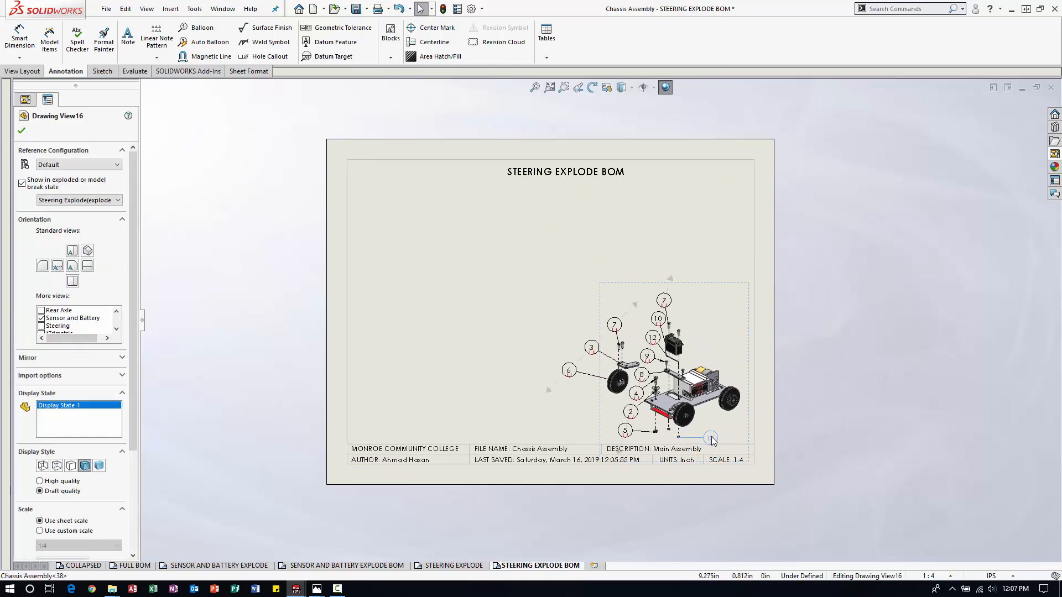
{"action": "left_click", "coordinate": [830, 384]}
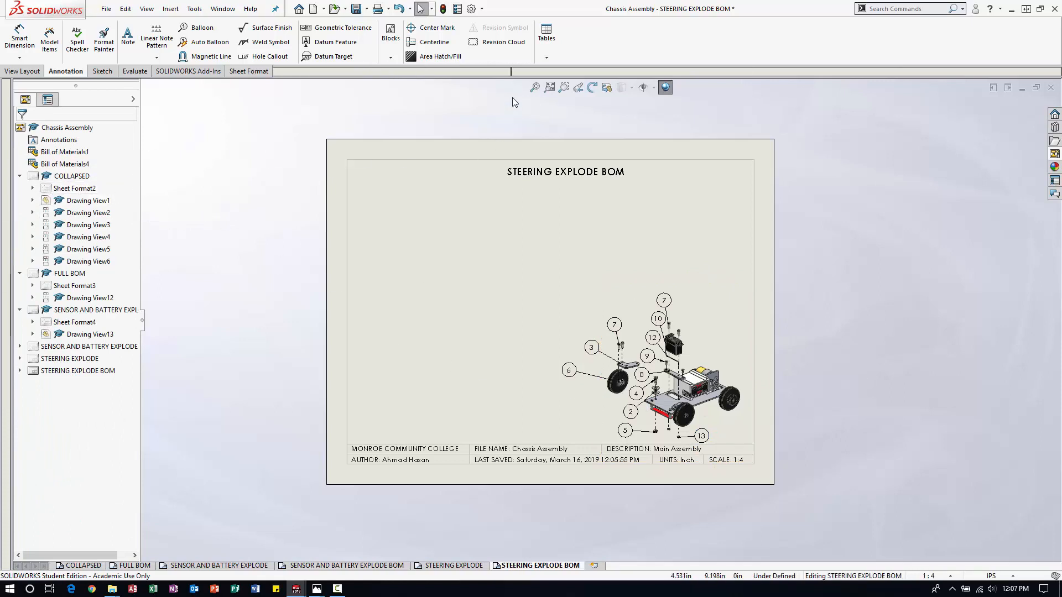
{"action": "left_click", "coordinate": [546, 59]}
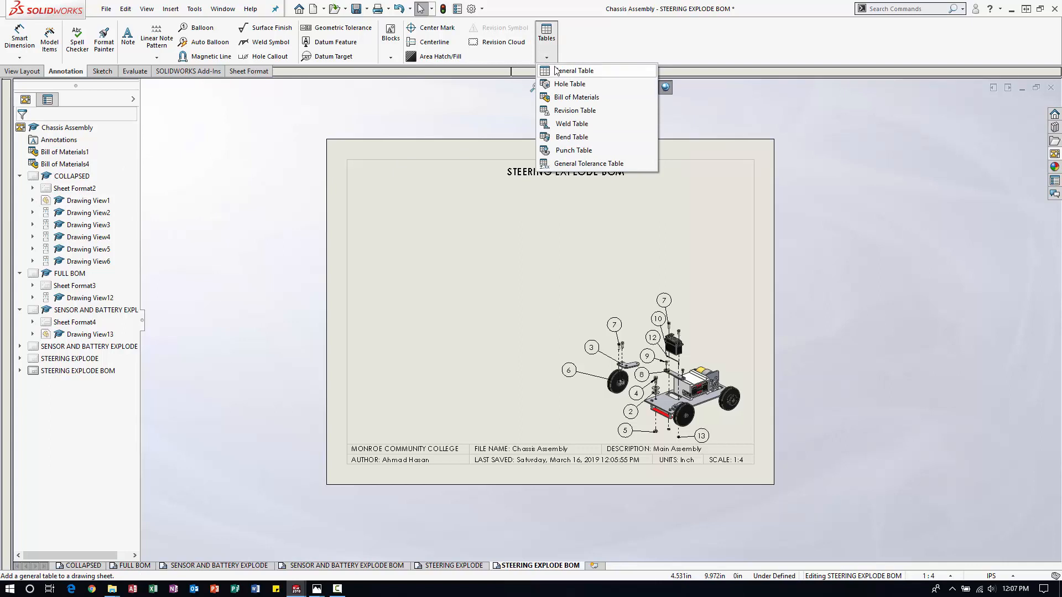
{"action": "left_click", "coordinate": [557, 72]}
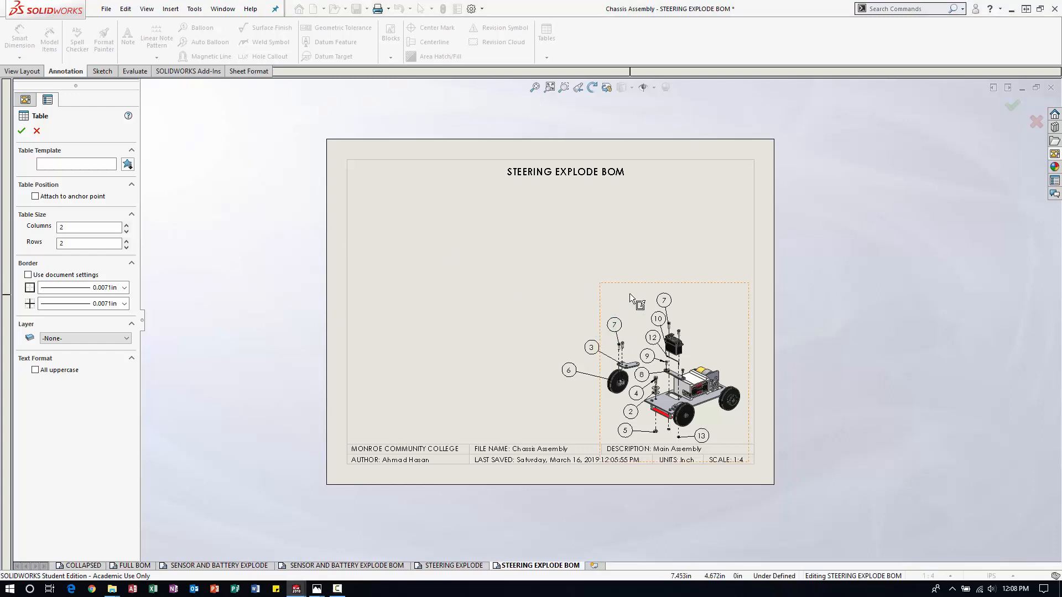
{"action": "left_click", "coordinate": [22, 131]}
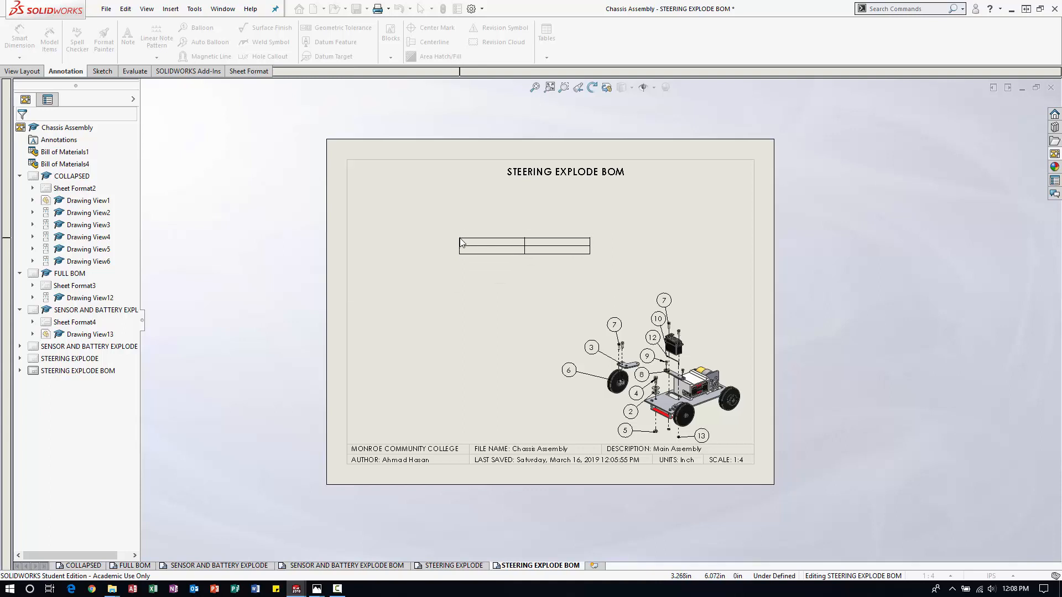
{"action": "key", "text": "Escape"}
Insert a bill of materials for the exploded view and place it just outside the sheet's right edge.
{"action": "left_click", "coordinate": [547, 58]}
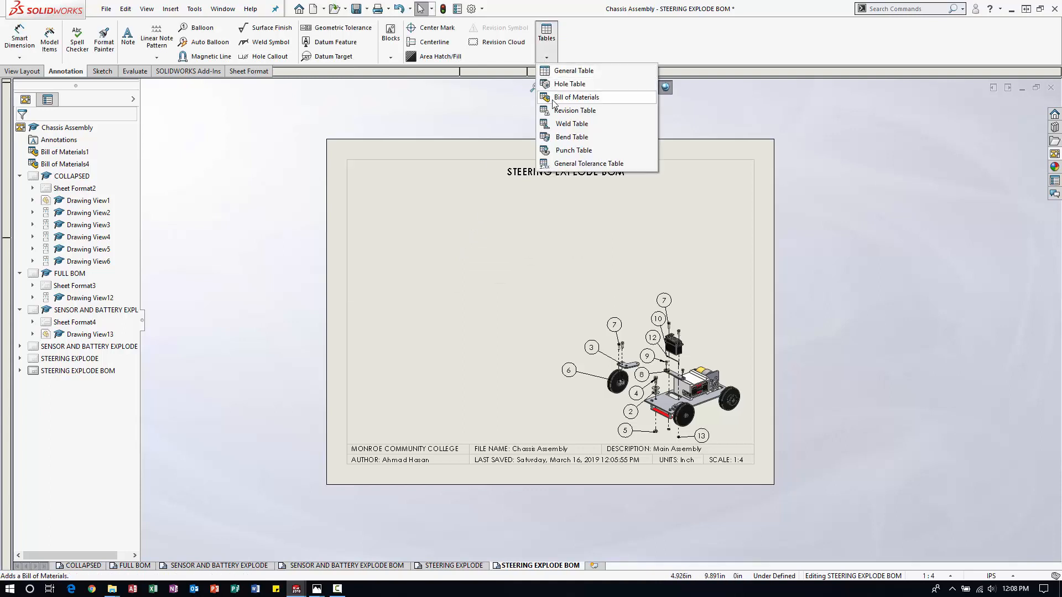
{"action": "left_click", "coordinate": [575, 98]}
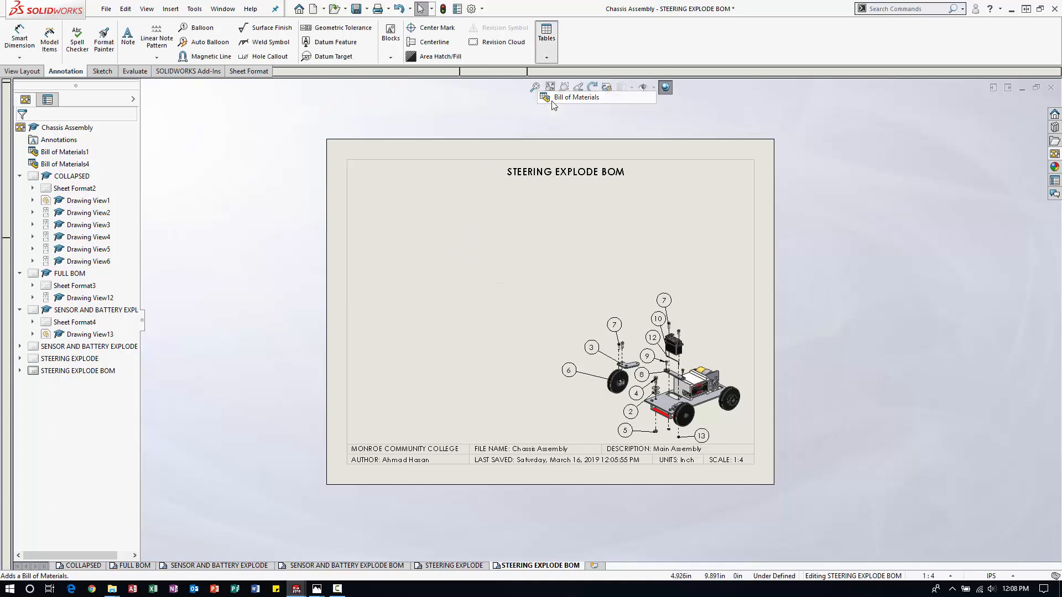
{"action": "left_click", "coordinate": [601, 311]}
{"action": "left_click", "coordinate": [23, 131]}
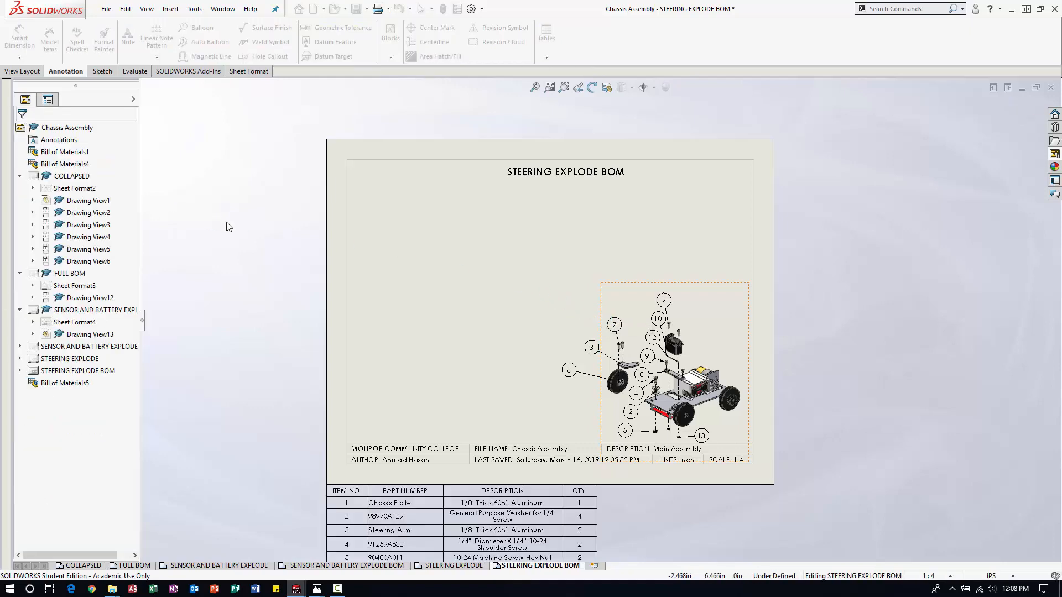
{"action": "scroll", "coordinate": [272, 237], "scroll_direction": "up", "scroll_amount": 3}
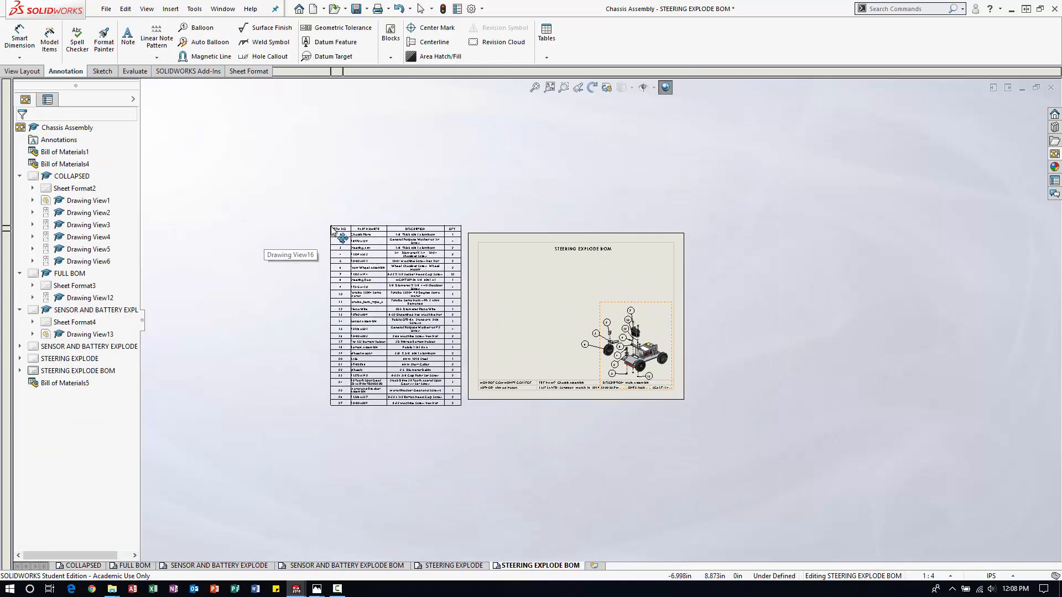
{"action": "left_click", "coordinate": [710, 239]}
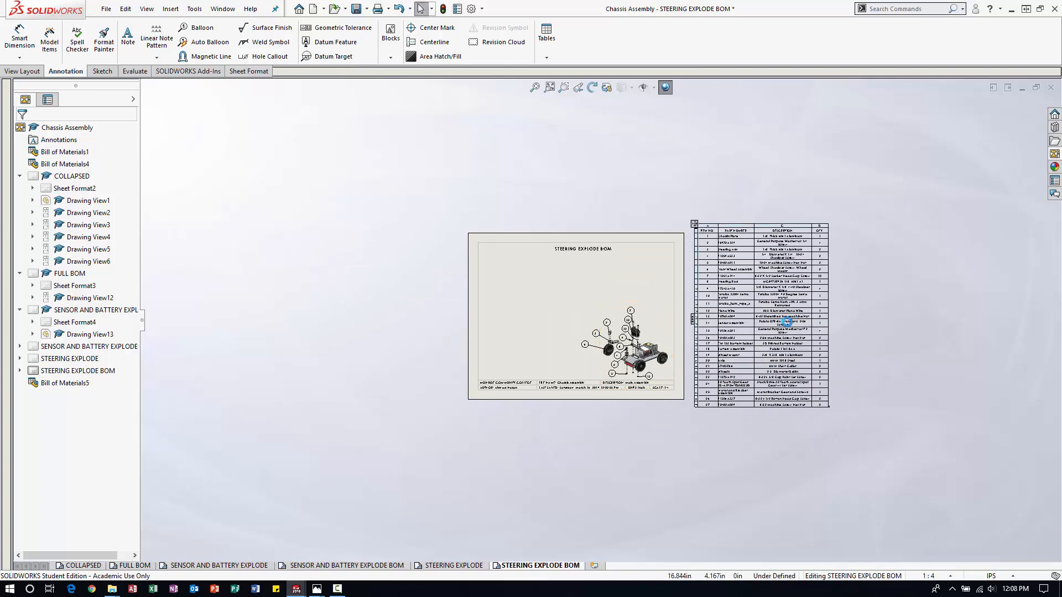
{"action": "scroll", "coordinate": [820, 322], "scroll_direction": "up", "scroll_amount": 3}
{"action": "left_click", "coordinate": [710, 295]}
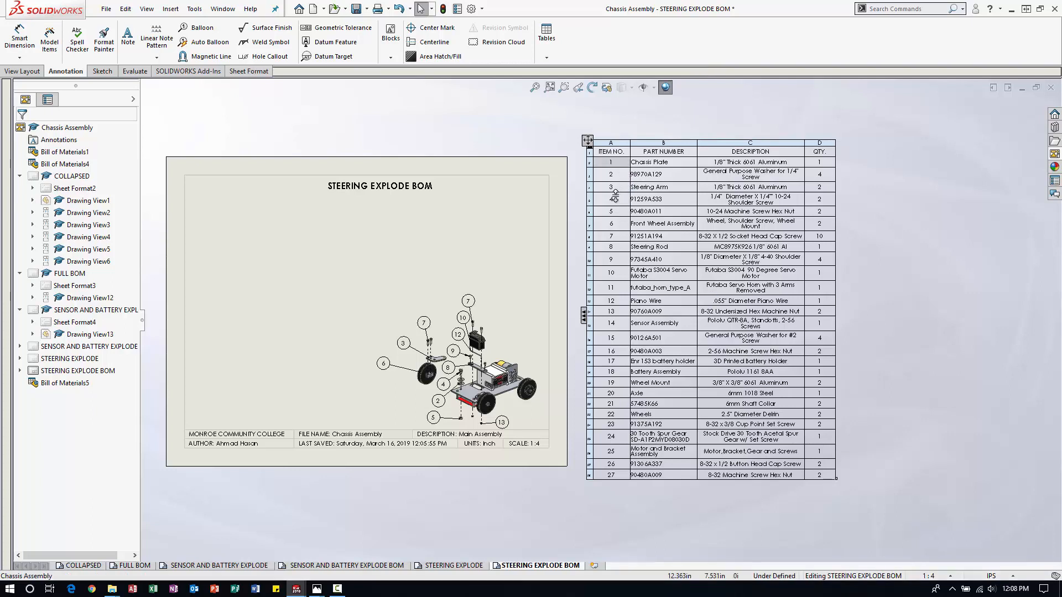
{"action": "left_click", "coordinate": [616, 162]}
{"action": "right_click", "coordinate": [615, 211]}
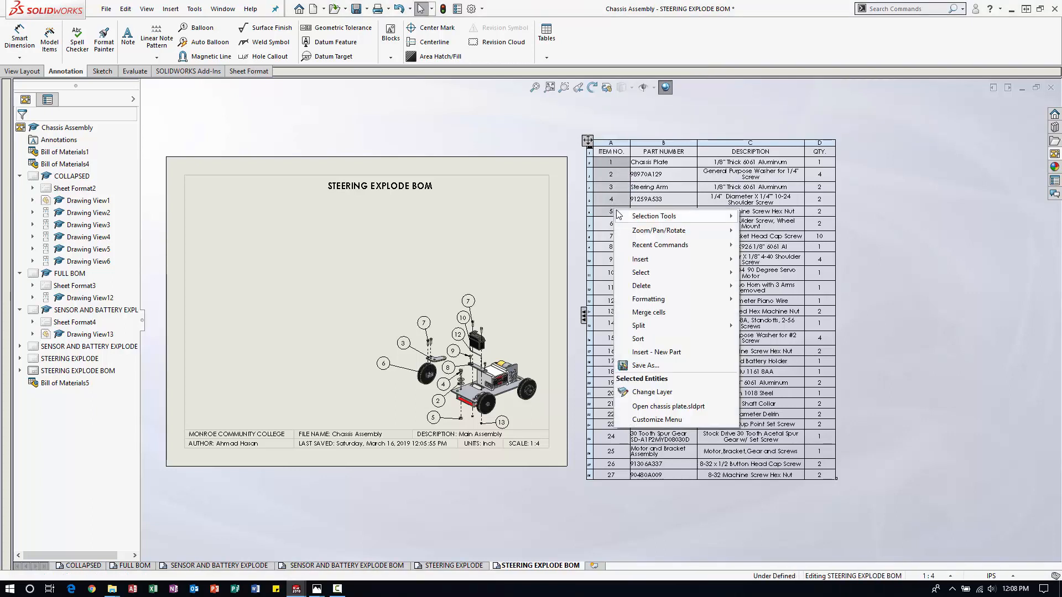
{"action": "mouse_move", "coordinate": [618, 215]}
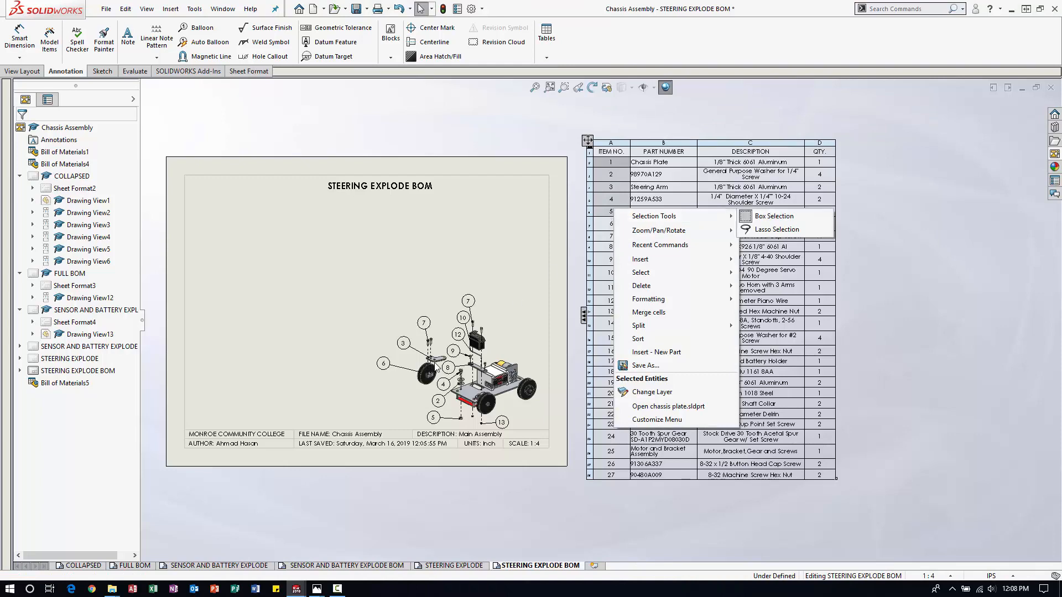
{"action": "left_click", "coordinate": [466, 473]}
{"action": "scroll", "coordinate": [466, 473], "scroll_direction": "down", "scroll_amount": 3}
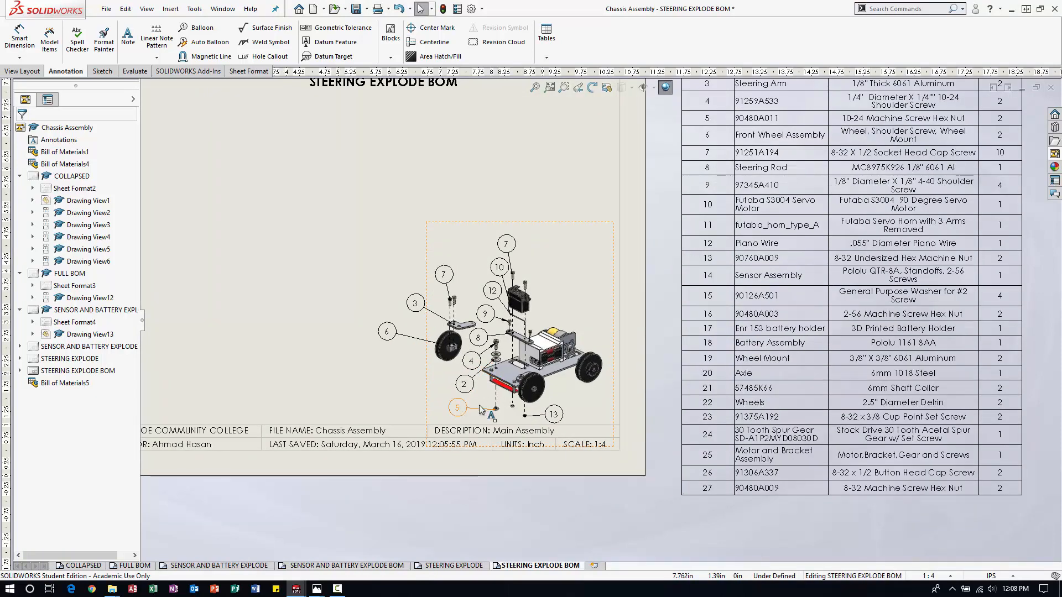
{"action": "scroll", "coordinate": [601, 313], "scroll_direction": "up", "scroll_amount": 2}
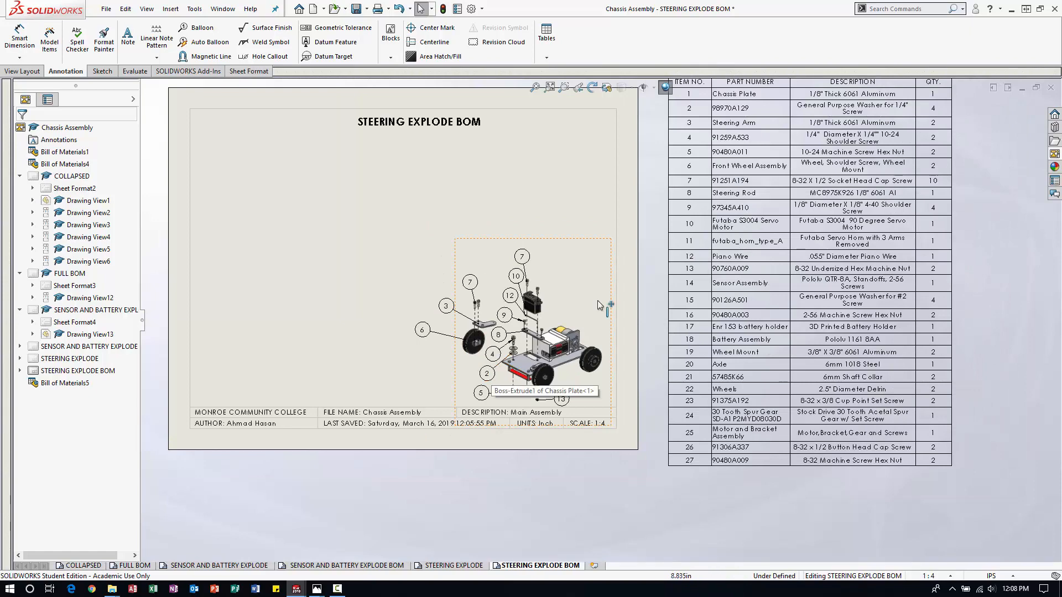
{"action": "scroll", "coordinate": [599, 305], "scroll_direction": "up", "scroll_amount": 1}
Hide the Chassis Plate row, item 1, in the new bill of materials.
{"action": "left_click", "coordinate": [691, 201]}
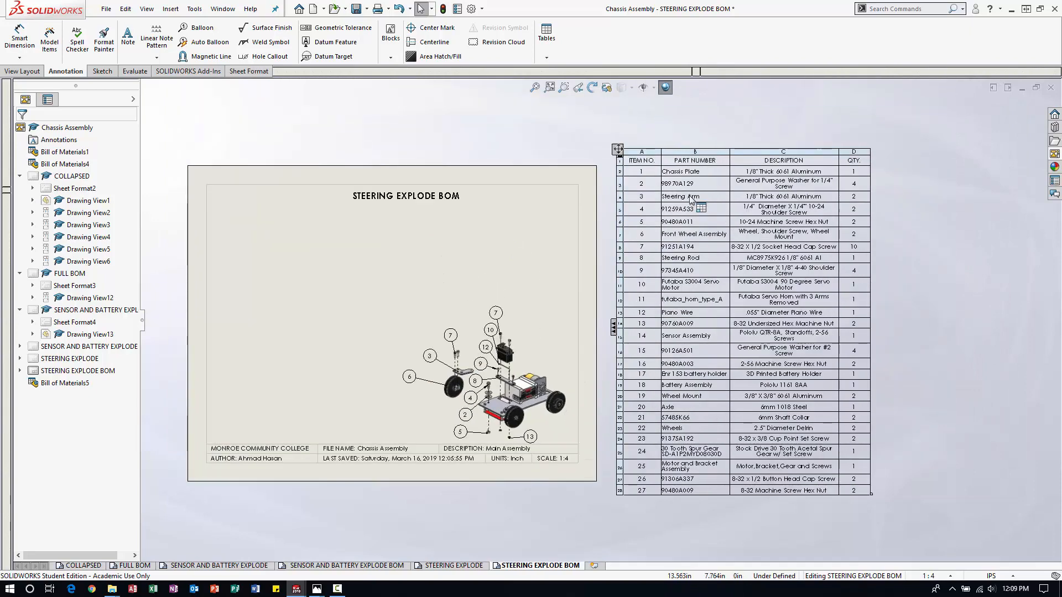
{"action": "right_click", "coordinate": [637, 171]}
{"action": "left_click", "coordinate": [620, 172]}
{"action": "left_click", "coordinate": [621, 172]}
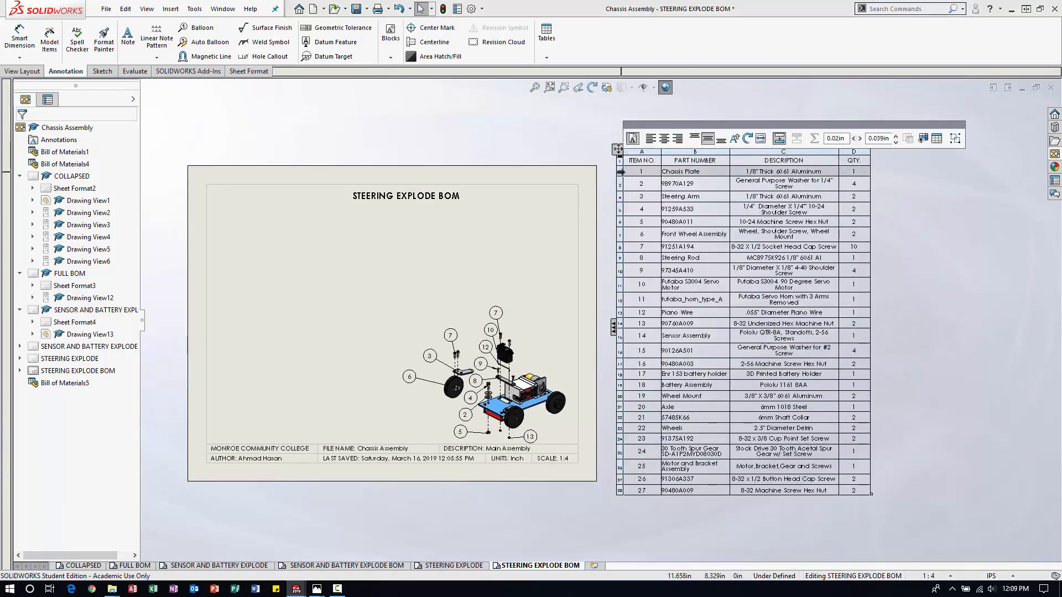
{"action": "right_click", "coordinate": [622, 172]}
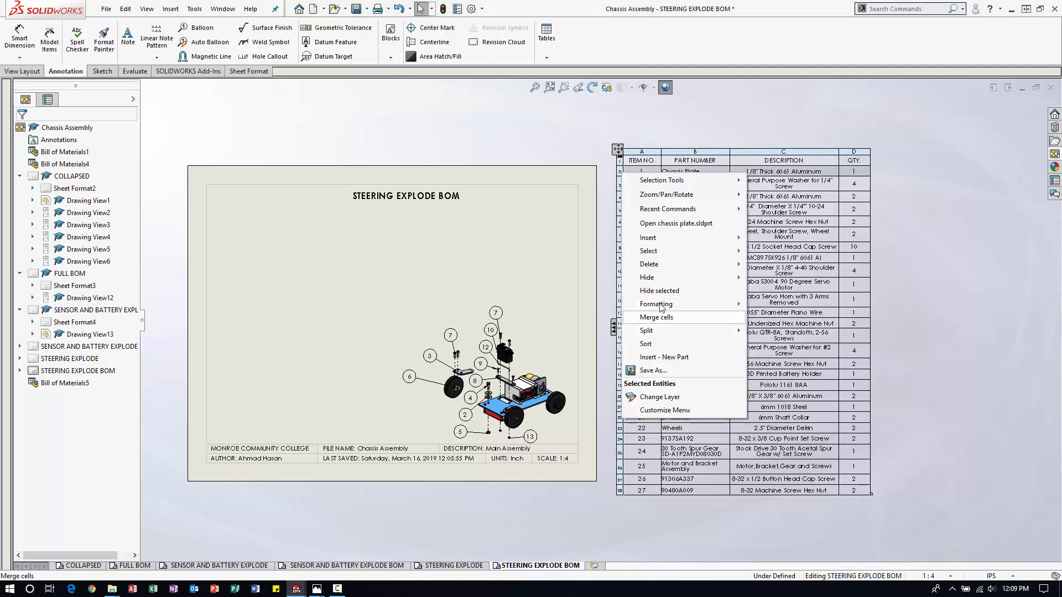
{"action": "mouse_move", "coordinate": [661, 282]}
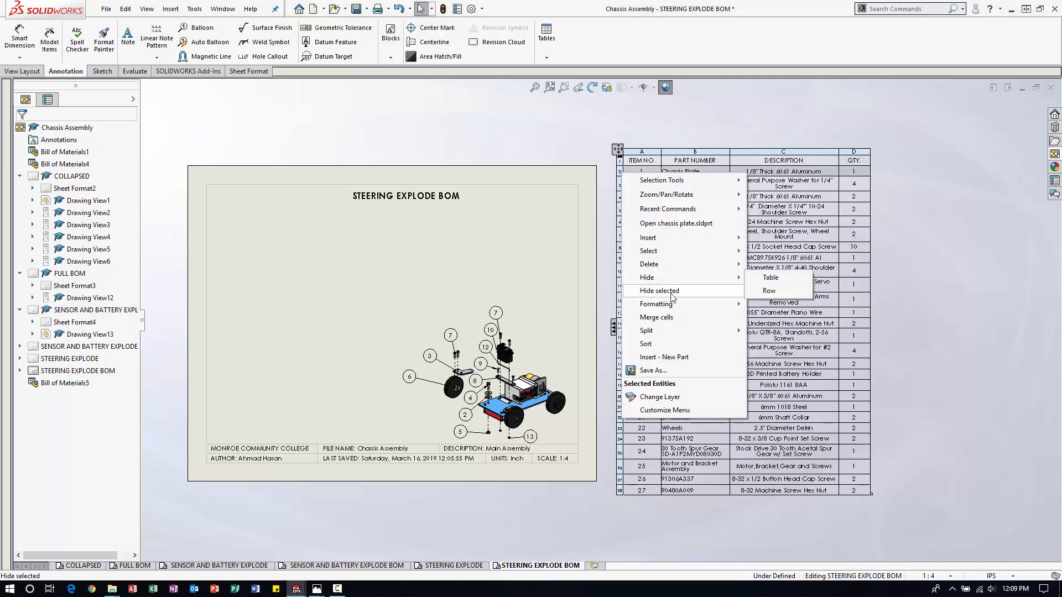
{"action": "left_click", "coordinate": [672, 297]}
{"action": "key", "text": "f"}
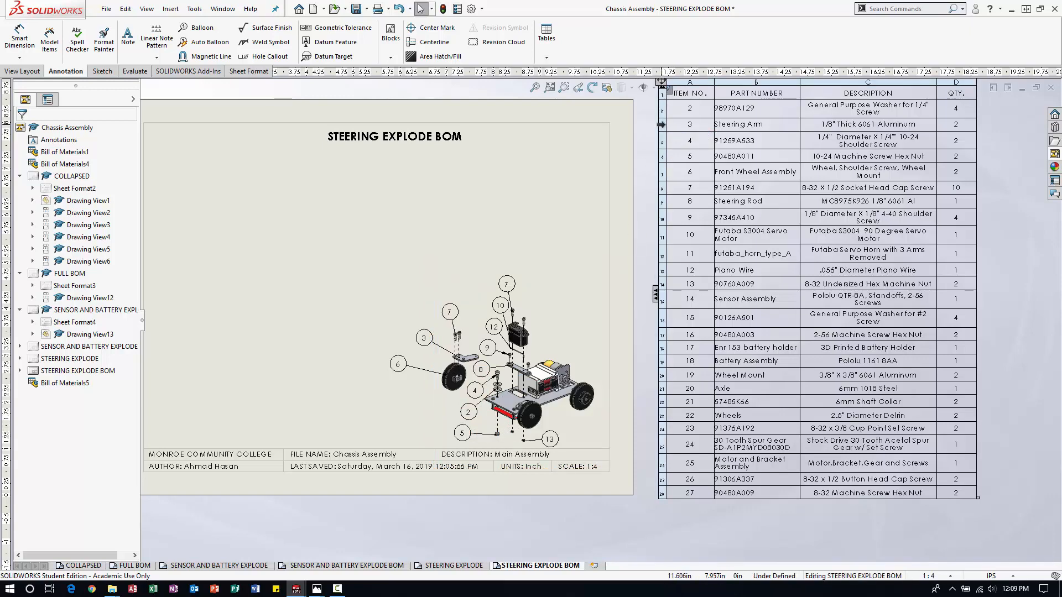
Check the Steering Arm and futaba_horn_type_A rows of the bill of materials against the parts and balloons in the exploded view.
{"action": "left_click", "coordinate": [661, 124]}
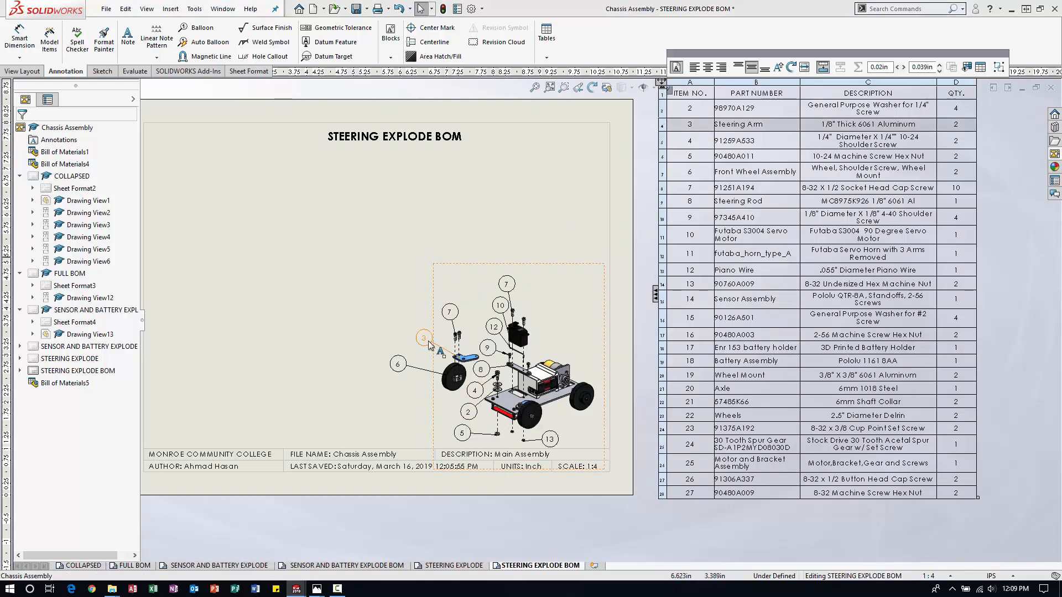
{"action": "left_click", "coordinate": [390, 317]}
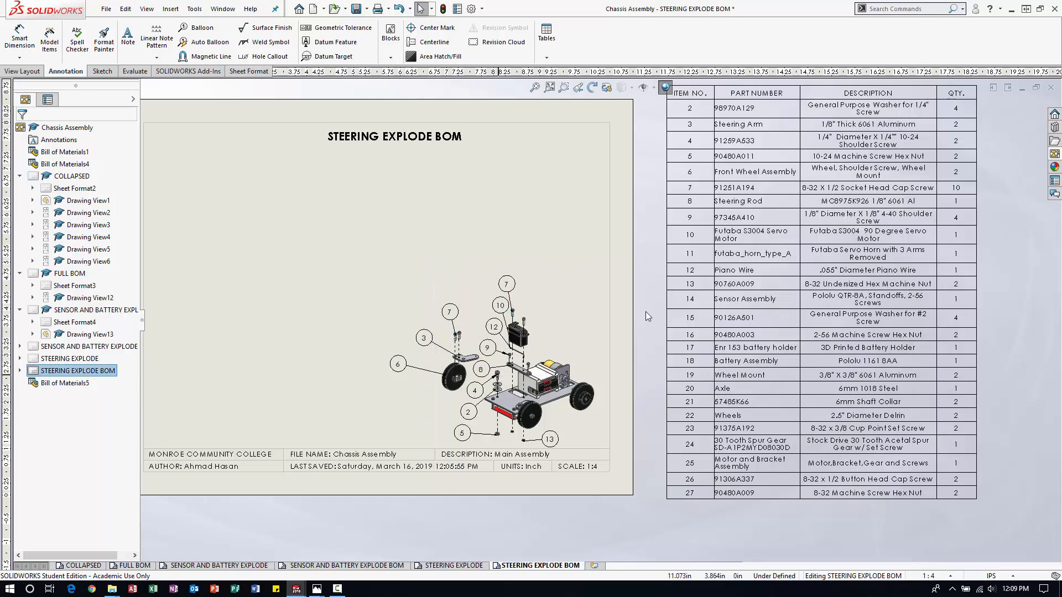
{"action": "left_click", "coordinate": [675, 262]}
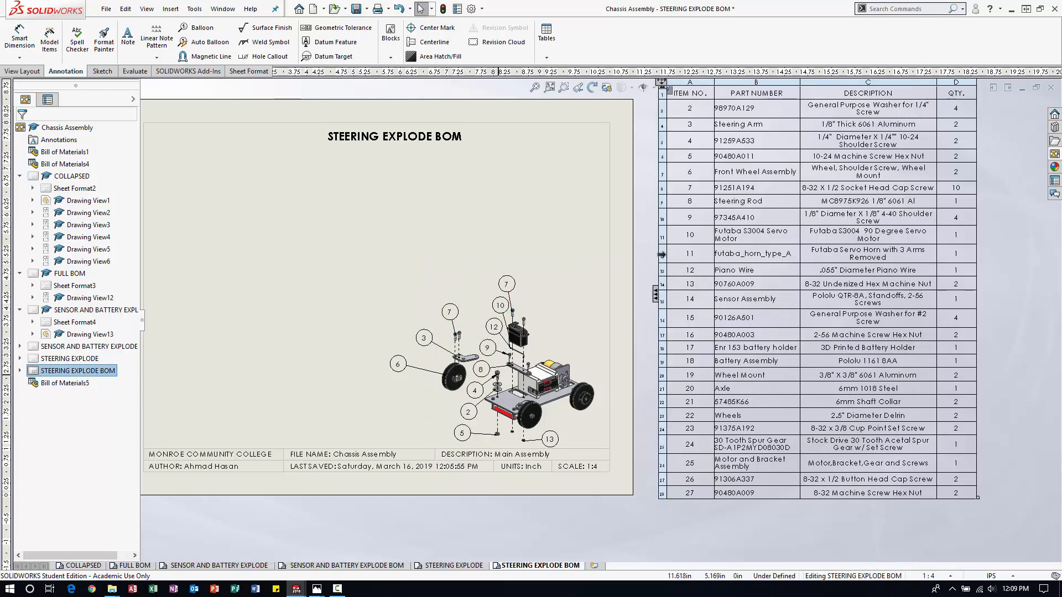
{"action": "left_click", "coordinate": [664, 255]}
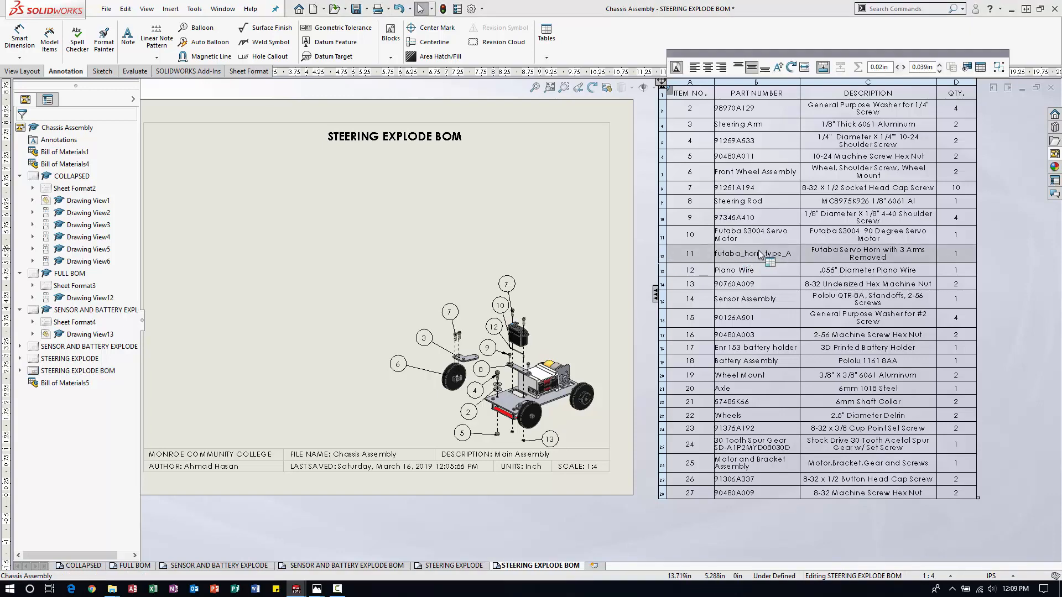
{"action": "scroll", "coordinate": [495, 327], "scroll_direction": "down", "scroll_amount": 5}
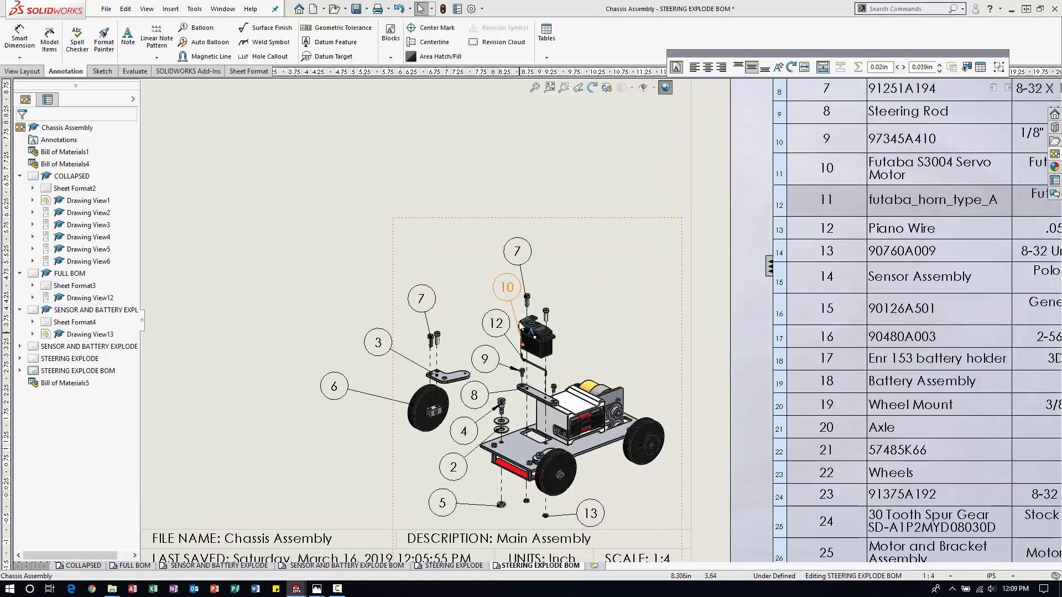
{"action": "scroll", "coordinate": [597, 317], "scroll_direction": "up", "scroll_amount": 5}
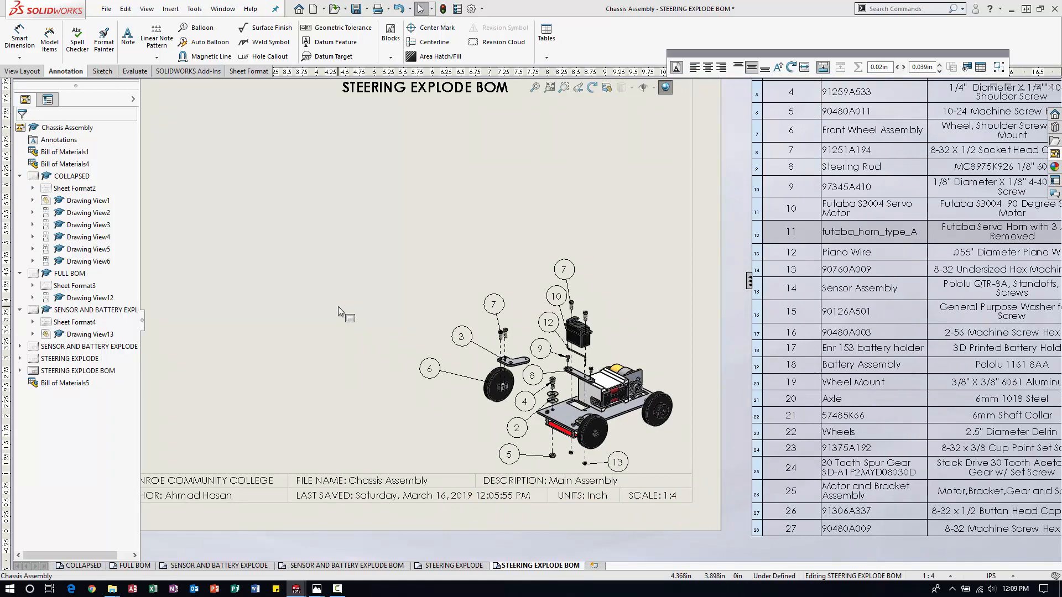
{"action": "scroll", "coordinate": [598, 316], "scroll_direction": "down", "scroll_amount": 5}
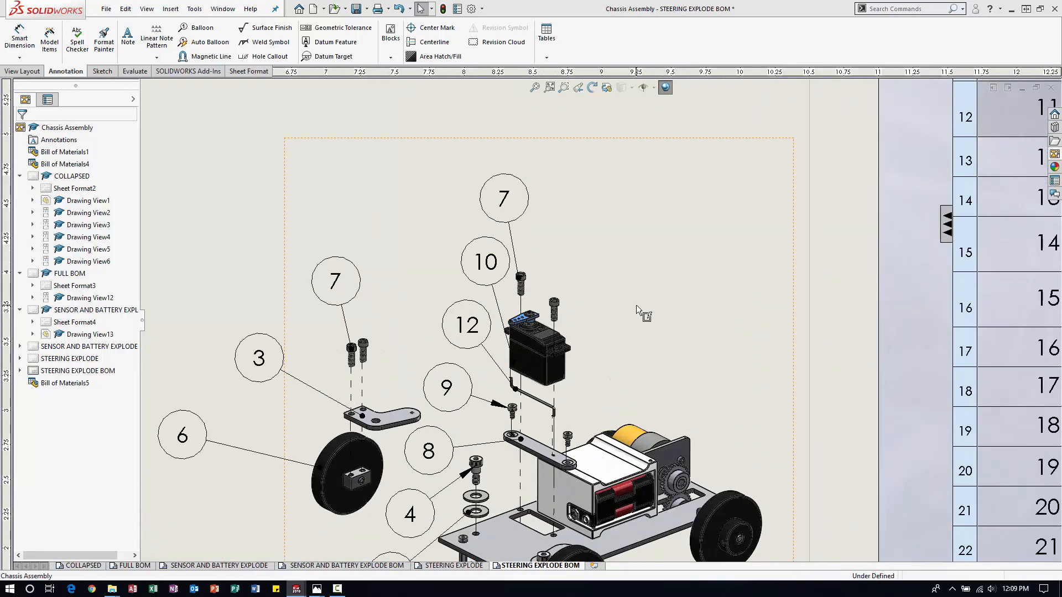
Add a balloon to the servo horn and place it on the chassis balloons' magnetic line between balloons 10 and 12.
{"action": "left_click", "coordinate": [636, 306]}
{"action": "left_click", "coordinate": [198, 28]}
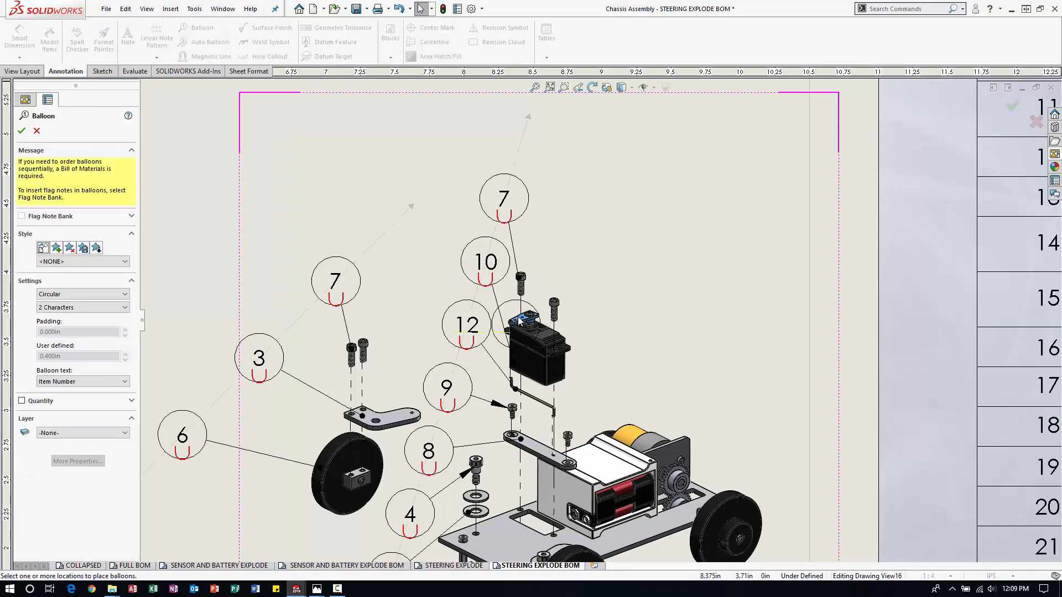
{"action": "left_click", "coordinate": [520, 321]}
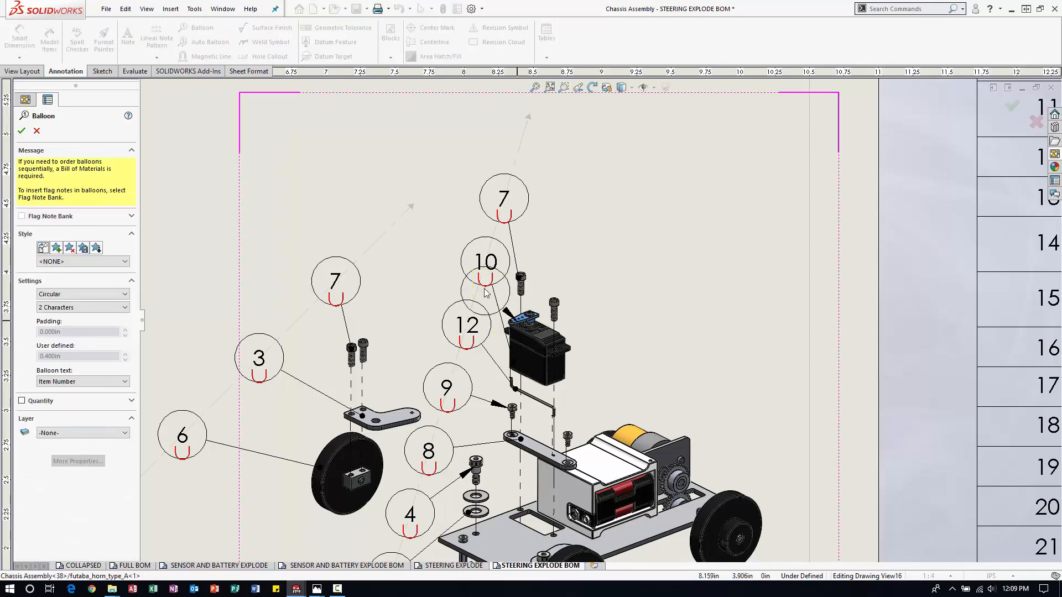
{"action": "left_click", "coordinate": [486, 293]}
{"action": "scroll", "coordinate": [619, 304], "scroll_direction": "up", "scroll_amount": 3}
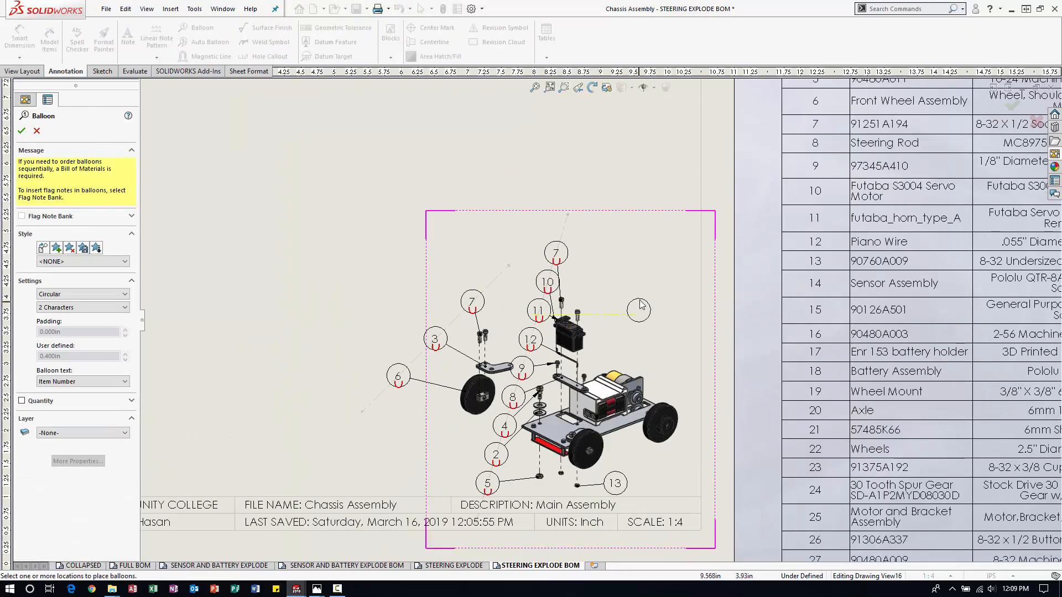
{"action": "left_click", "coordinate": [21, 130]}
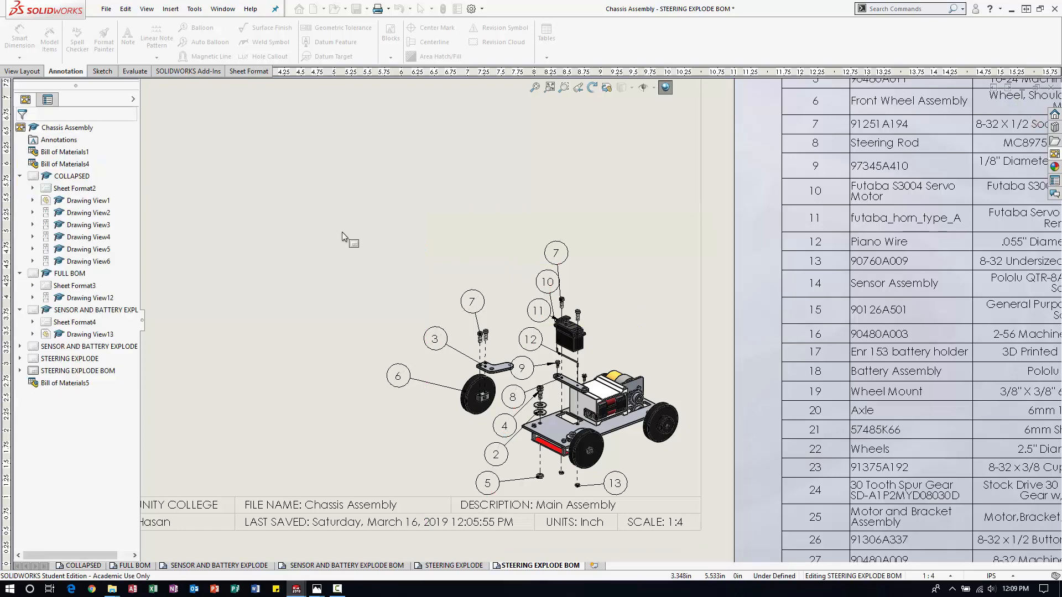
Shift the lower end of the chassis balloons' magnetic line slightly toward the exploded view.
{"action": "key", "text": "f"}
{"action": "scroll", "coordinate": [598, 340], "scroll_direction": "down", "scroll_amount": 3}
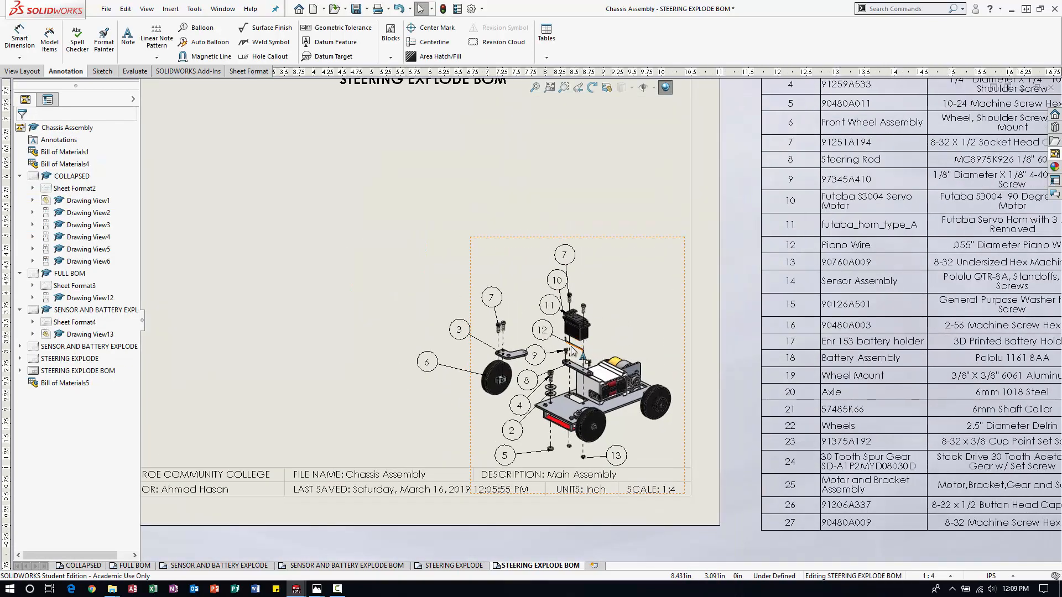
{"action": "left_click", "coordinate": [514, 431]}
{"action": "left_click_drag", "start_coordinate": [496, 486], "coordinate": [502, 487]}
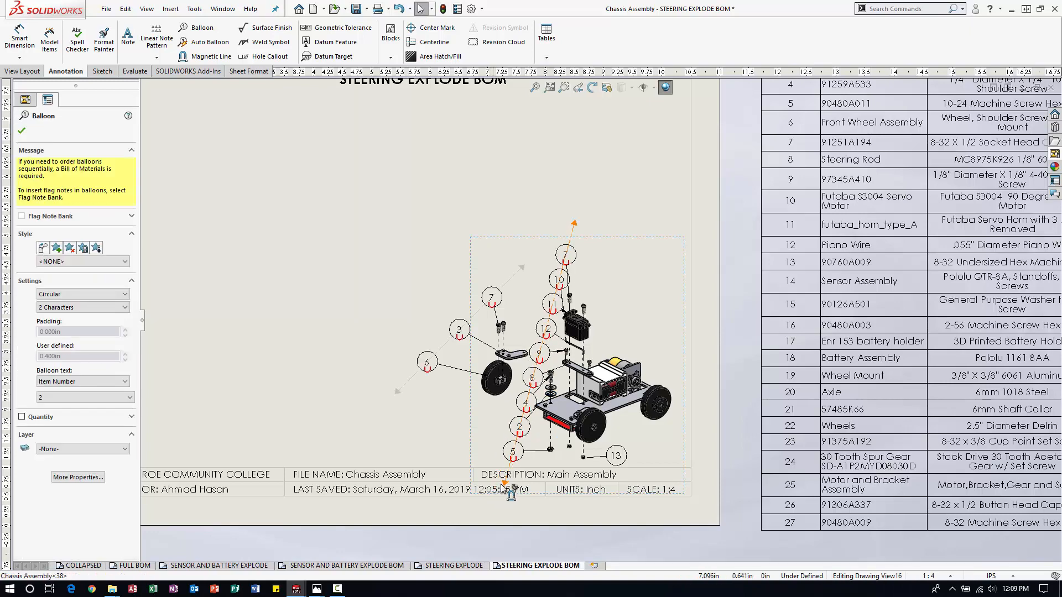
{"action": "left_click", "coordinate": [703, 265]}
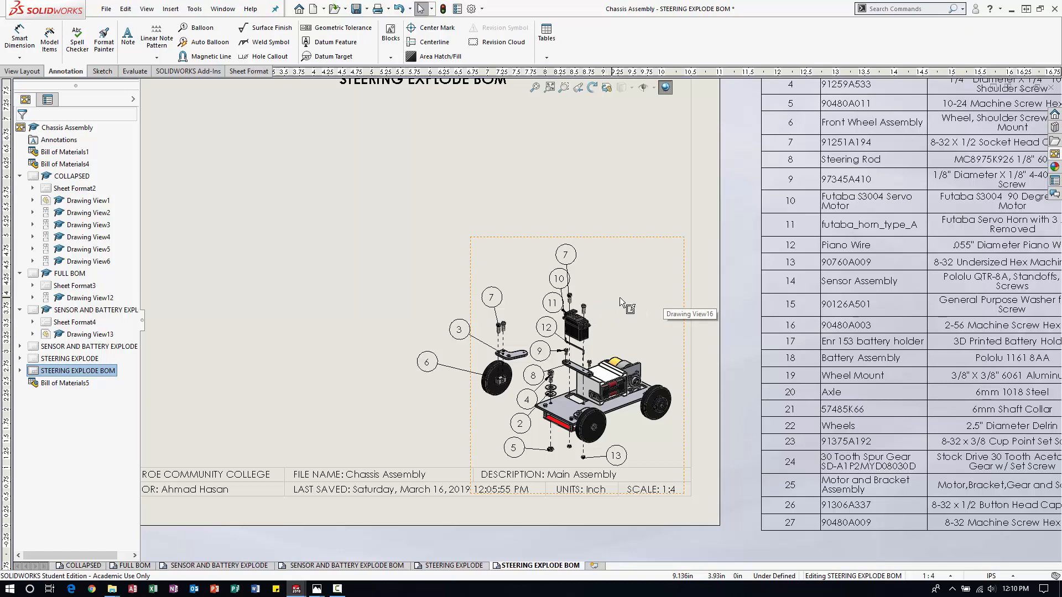
Adjust the upper end of the chassis balloons' magnetic line so the line is about 4.68 in long at 75°.
{"action": "left_click", "coordinate": [565, 265]}
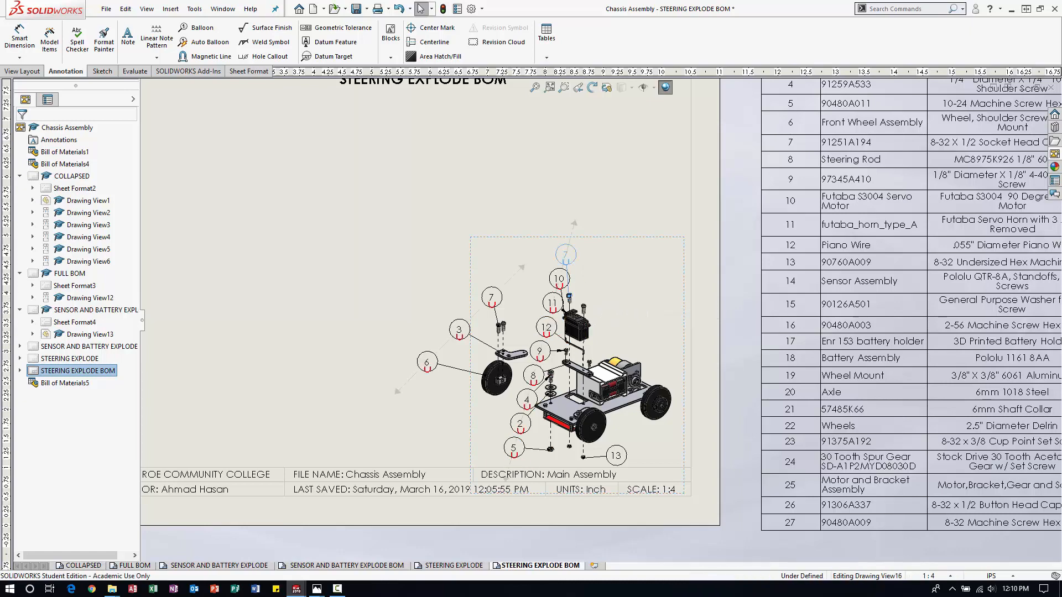
{"action": "left_click_drag", "start_coordinate": [574, 226], "coordinate": [570, 219]}
{"action": "scroll", "coordinate": [527, 306], "scroll_direction": "down", "scroll_amount": 3}
{"action": "scroll", "coordinate": [606, 318], "scroll_direction": "down", "scroll_amount": 2}
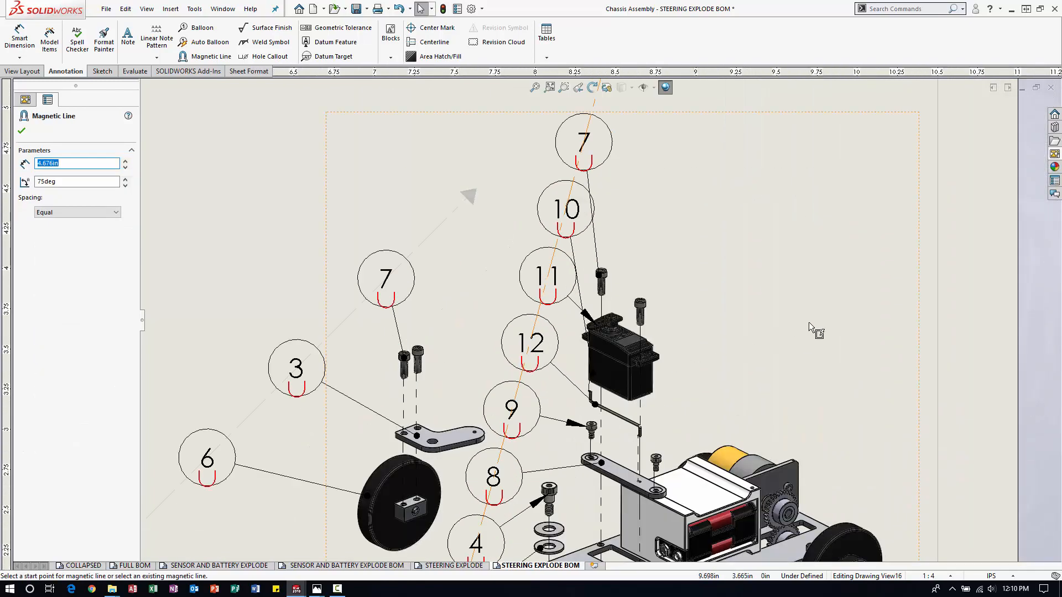
{"action": "scroll", "coordinate": [809, 326], "scroll_direction": "up", "scroll_amount": 3}
{"action": "scroll", "coordinate": [618, 308], "scroll_direction": "down", "scroll_amount": 3}
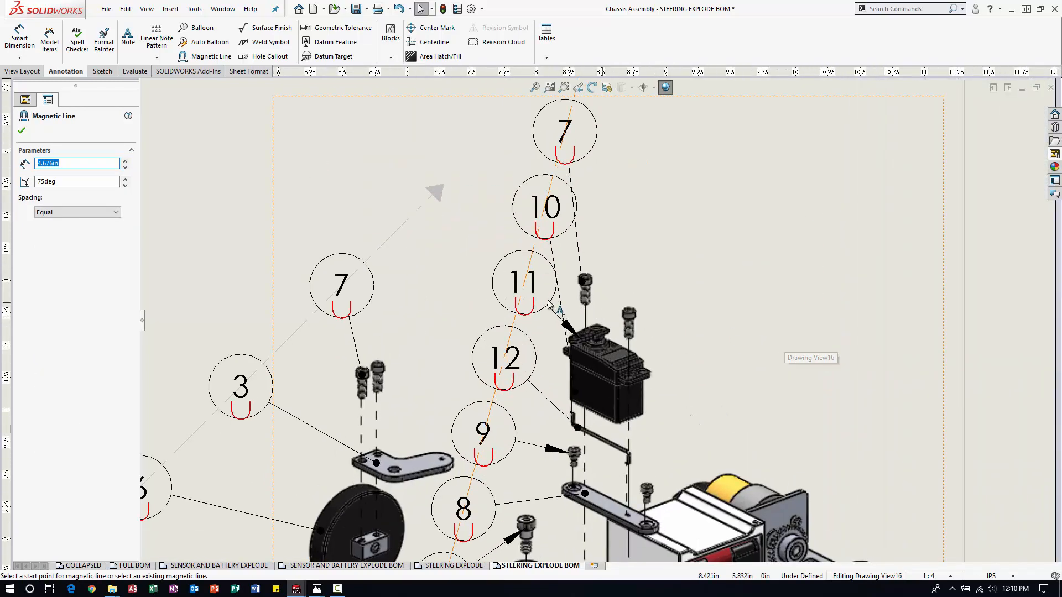
Reattach balloon 10's leader from the servo motor's side face to its upper face.
{"action": "left_click", "coordinate": [561, 310]}
{"action": "scroll", "coordinate": [557, 305], "scroll_direction": "down", "scroll_amount": 3}
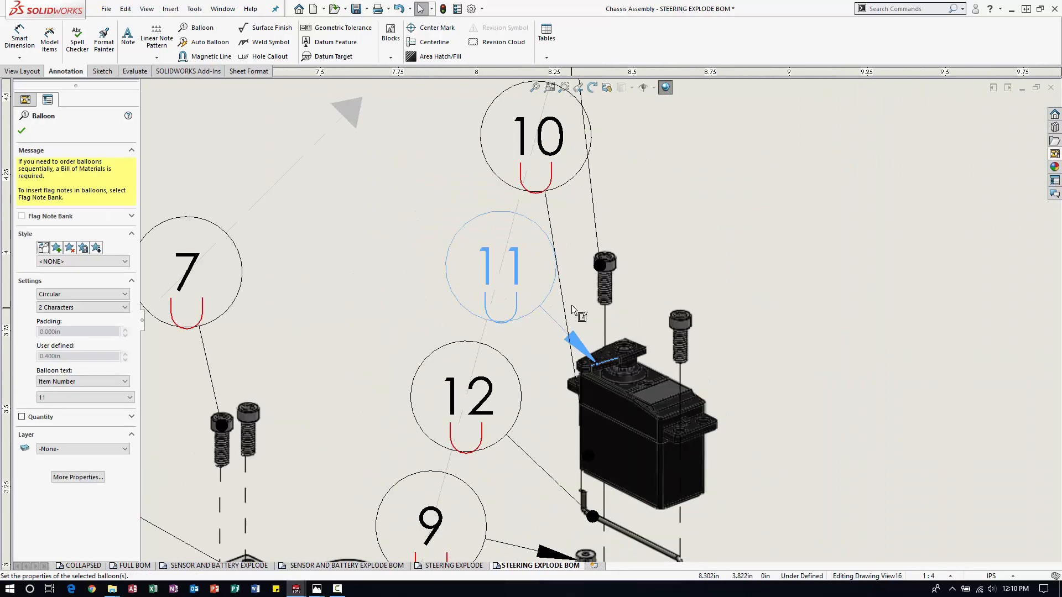
{"action": "left_click", "coordinate": [564, 305]}
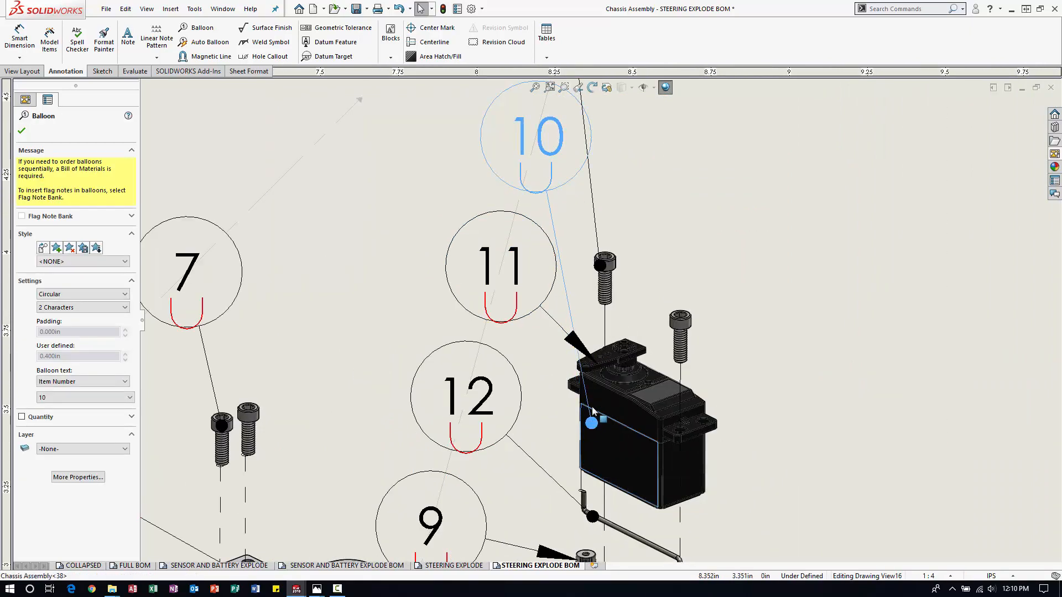
{"action": "mouse_move", "coordinate": [588, 455]}
{"action": "left_mouse_down"}
{"action": "mouse_move", "coordinate": [622, 362]}
{"action": "mouse_move", "coordinate": [659, 364]}
{"action": "mouse_move", "coordinate": [573, 384]}
{"action": "mouse_move", "coordinate": [664, 337]}
{"action": "mouse_move", "coordinate": [660, 375]}
{"action": "left_mouse_up"}
{"action": "scroll", "coordinate": [600, 318], "scroll_direction": "up", "scroll_amount": 2}
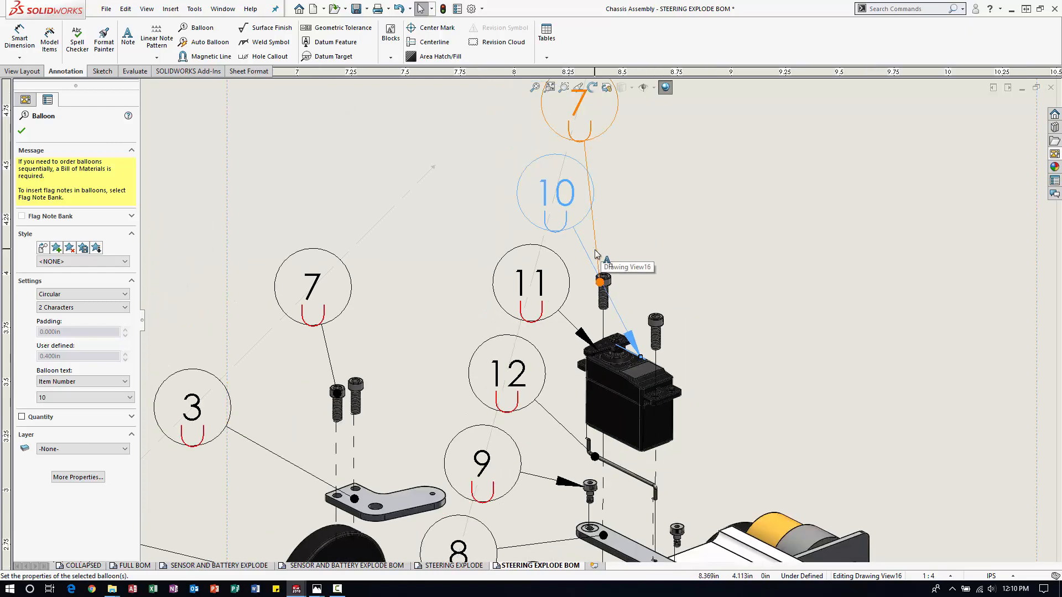
Reattach the leader of balloon 7 above the servo to the head of the other socket head screw.
{"action": "left_click_drag", "start_coordinate": [600, 282], "coordinate": [656, 268]}
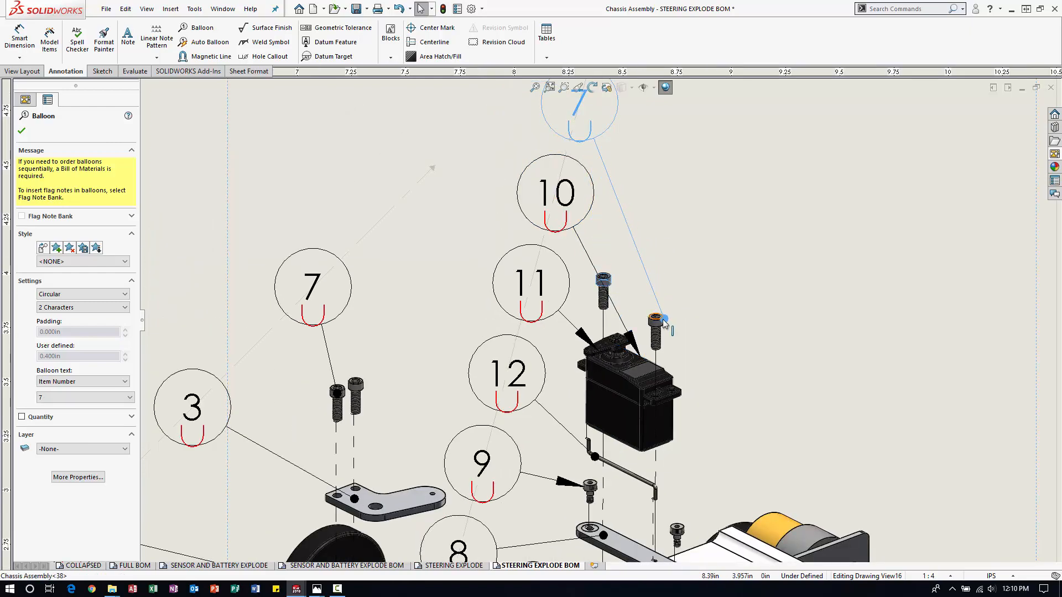
{"action": "left_click_drag", "start_coordinate": [662, 320], "coordinate": [662, 320]}
{"action": "left_click", "coordinate": [703, 284]}
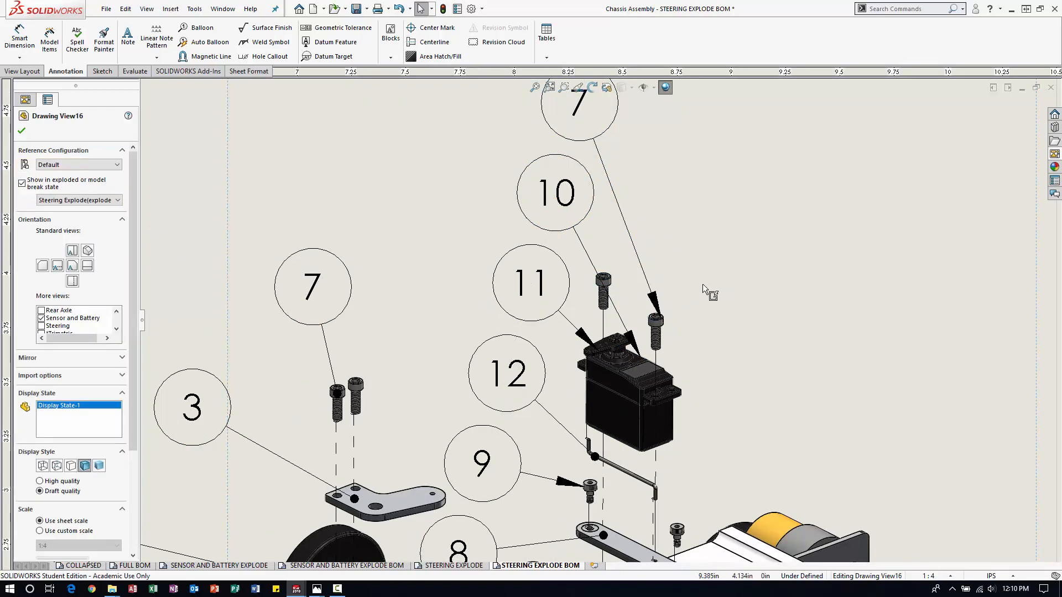
Hide the bill of materials rows for items 14 through 27.
{"action": "scroll", "coordinate": [703, 284], "scroll_direction": "up", "scroll_amount": 6}
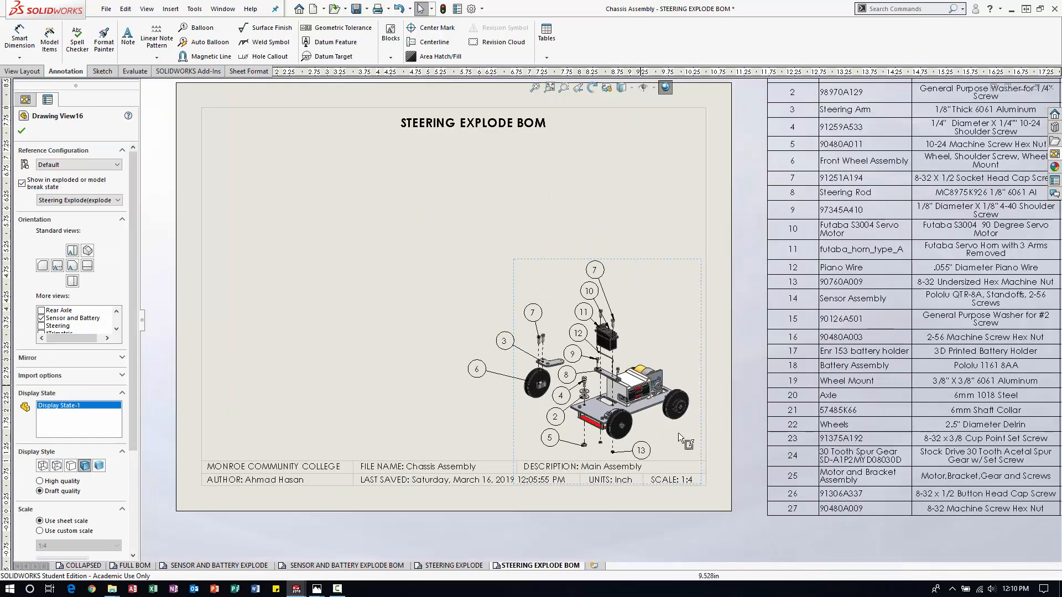
{"action": "scroll", "coordinate": [682, 473], "scroll_direction": "up", "scroll_amount": 2}
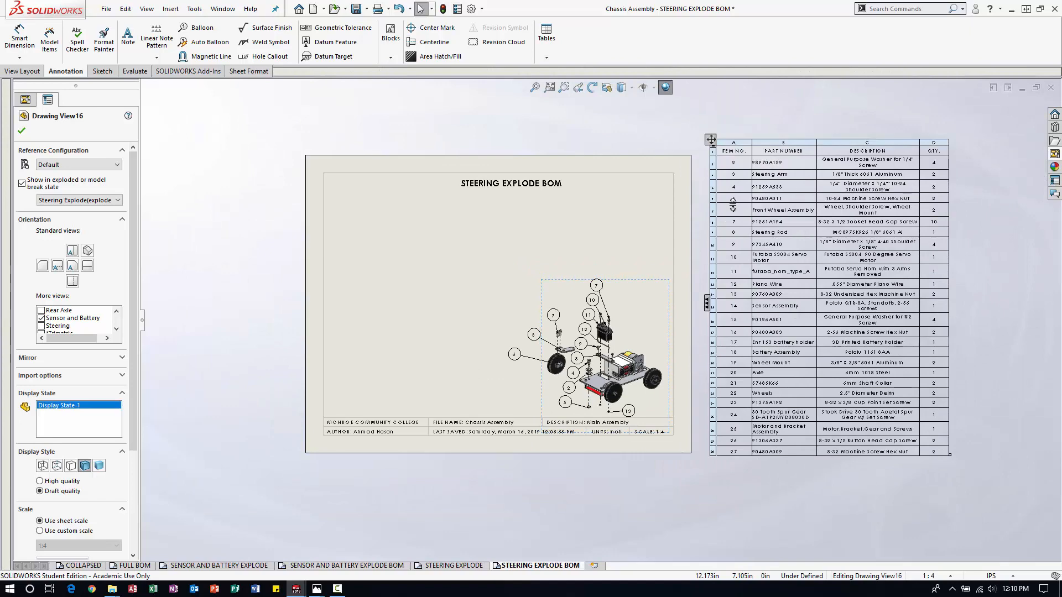
{"action": "scroll", "coordinate": [632, 294], "scroll_direction": "down", "scroll_amount": 1}
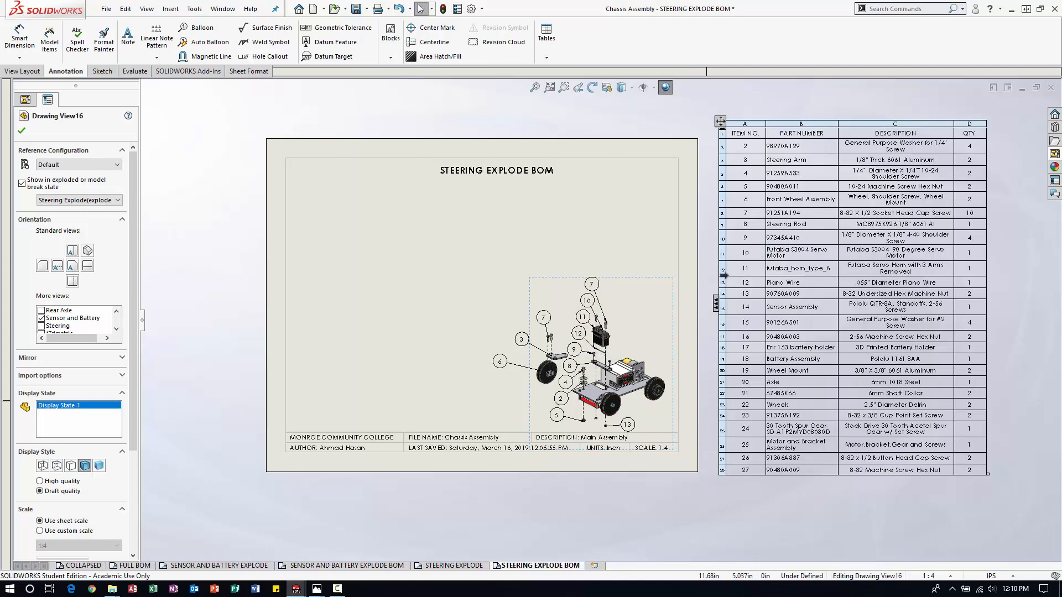
{"action": "left_click", "coordinate": [722, 308]}
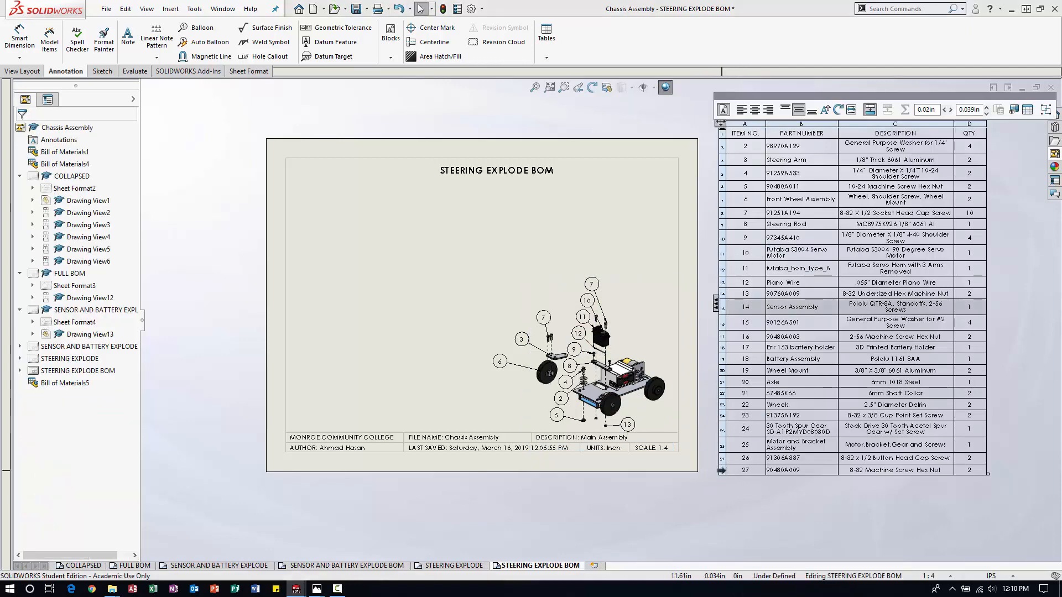
{"action": "left_click", "coordinate": [722, 470], "text": "shift"}
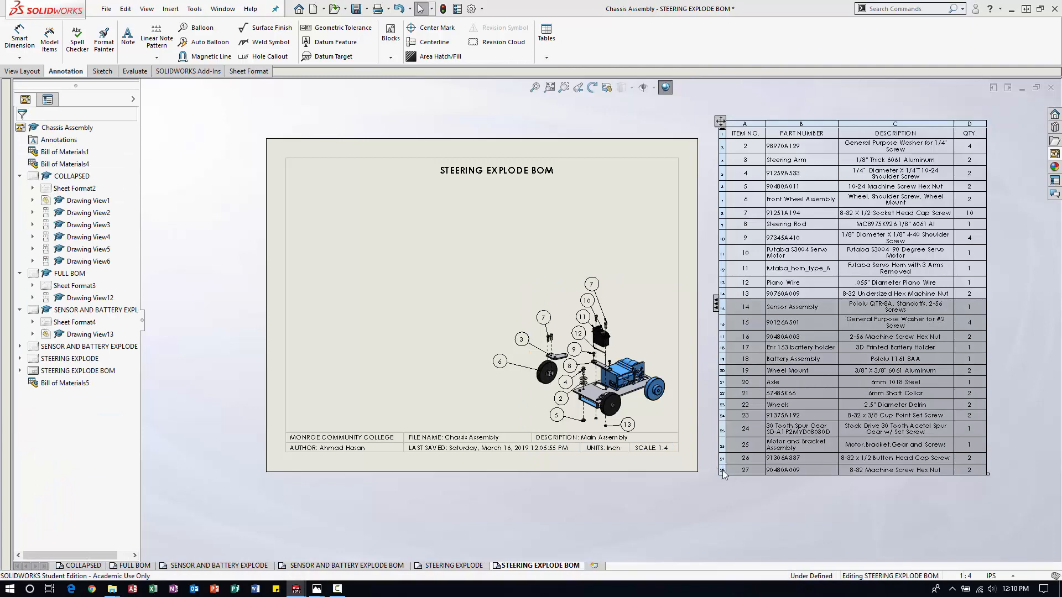
{"action": "right_click", "coordinate": [721, 471]}
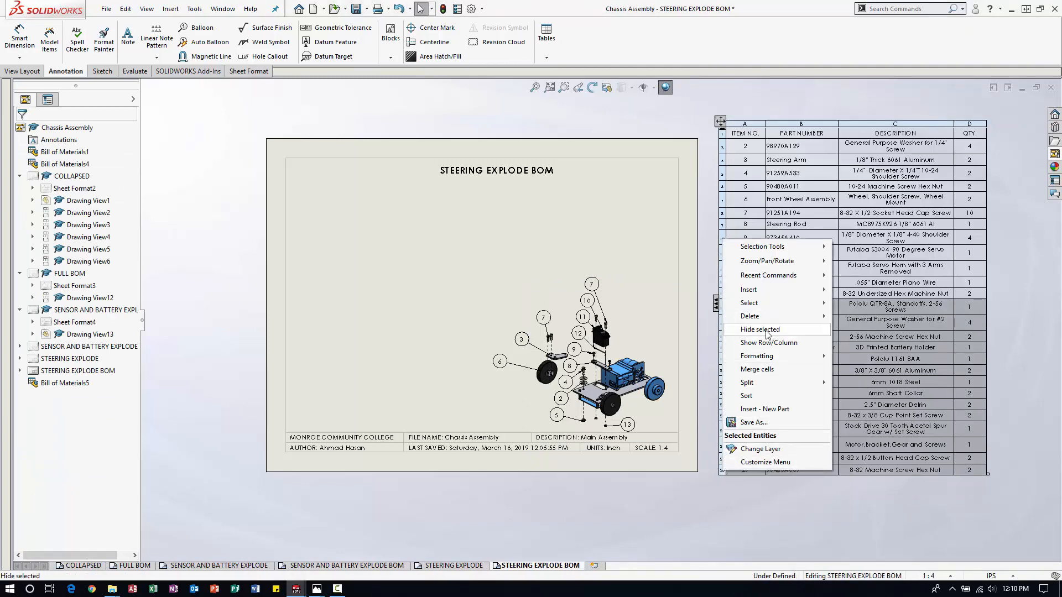
{"action": "left_click", "coordinate": [767, 332]}
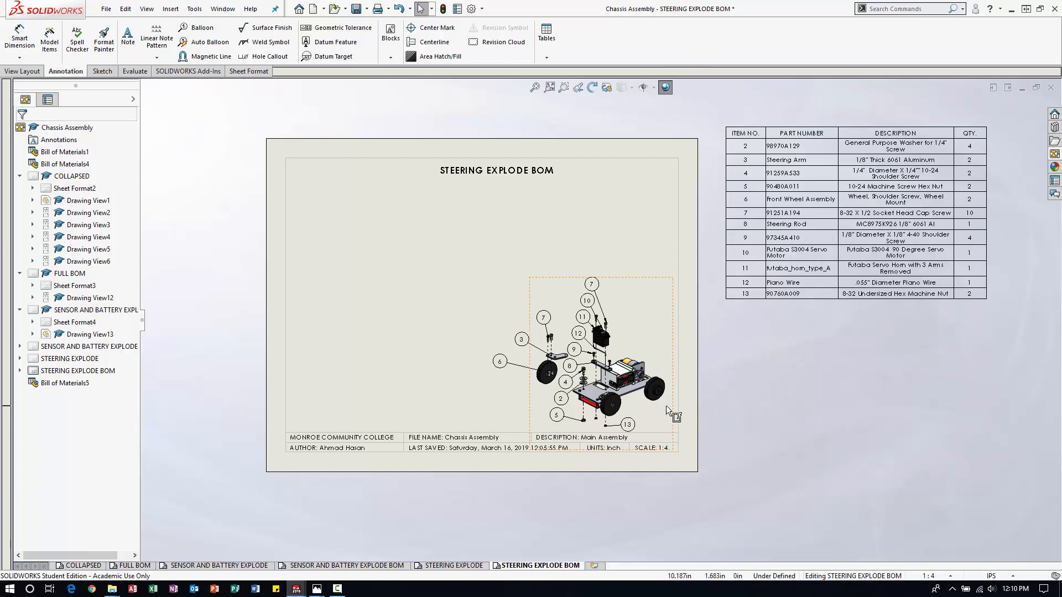
Move the bill of materials onto the sheet just below the title and resize it to span the border width.
{"action": "left_click", "coordinate": [770, 151]}
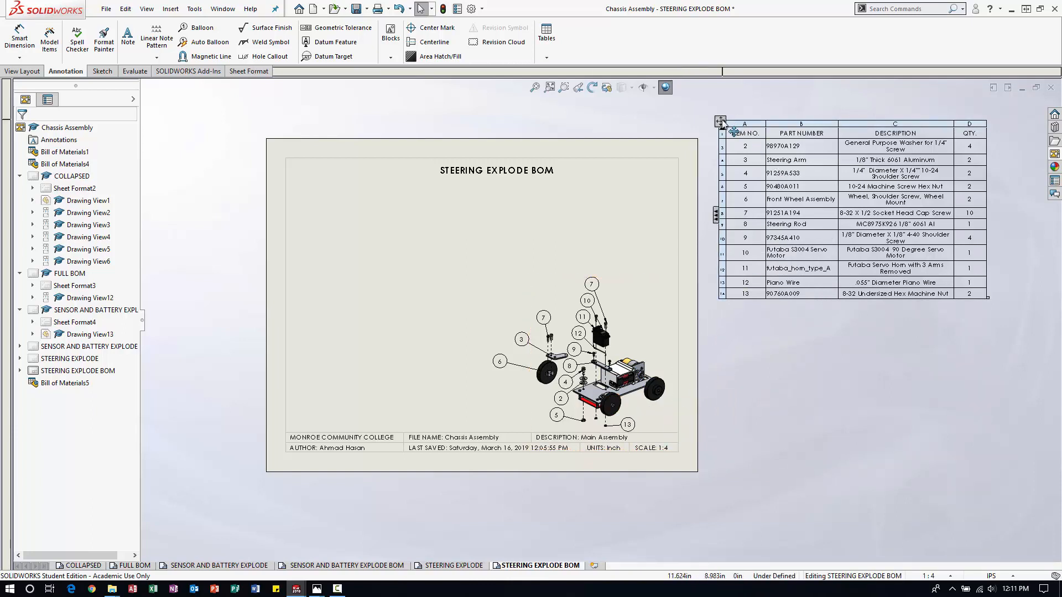
{"action": "left_click_drag", "start_coordinate": [722, 123], "coordinate": [282, 175]}
{"action": "left_click_drag", "start_coordinate": [548, 346], "coordinate": [673, 266]}
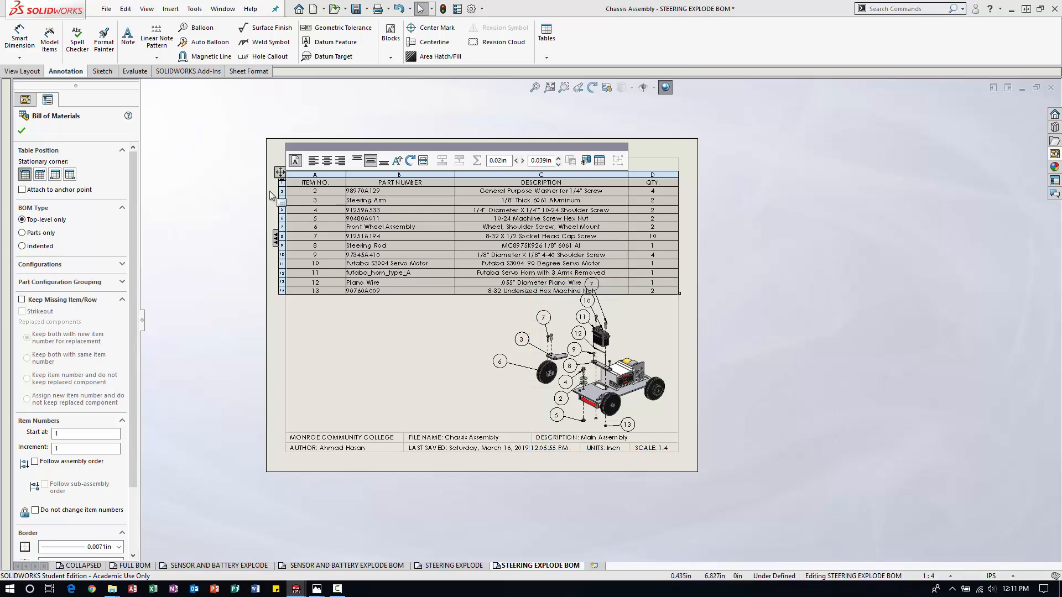
{"action": "left_click", "coordinate": [761, 365]}
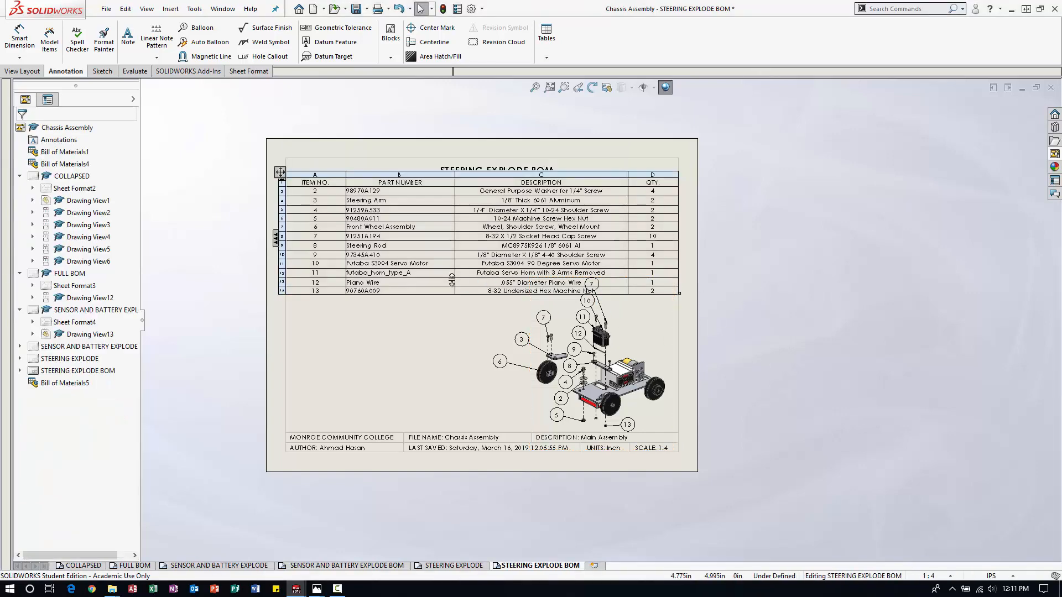
Move balloons 7, 10 and 11 off the chassis magnetic line and place them around the servo, clear of the table.
{"action": "scroll", "coordinate": [560, 326], "scroll_direction": "down", "scroll_amount": 3}
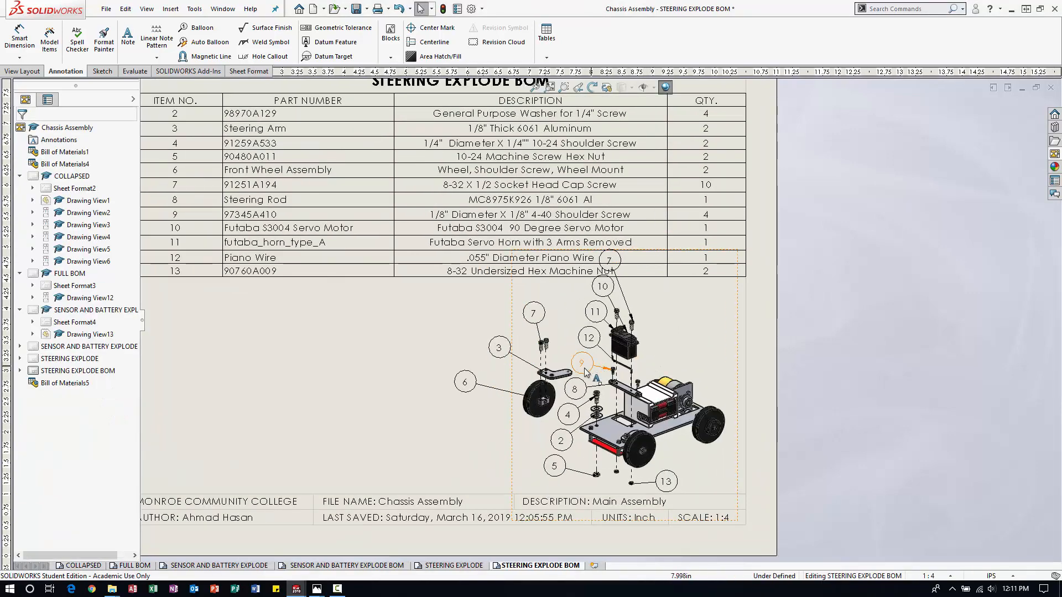
{"action": "left_click", "coordinate": [609, 260]}
{"action": "left_click_drag", "start_coordinate": [609, 260], "coordinate": [690, 307]}
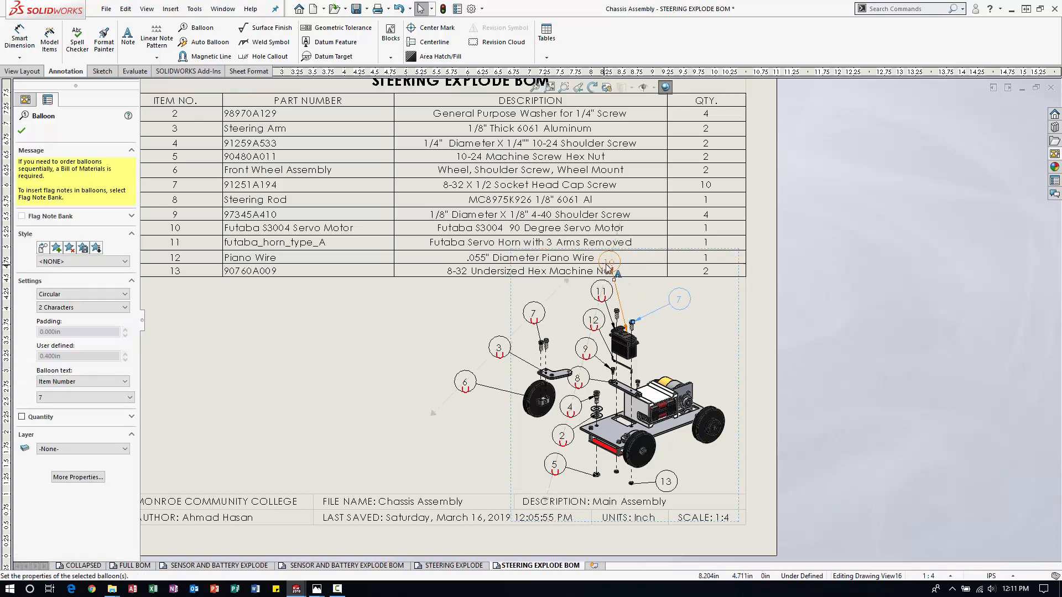
{"action": "left_click_drag", "start_coordinate": [607, 267], "coordinate": [693, 348]}
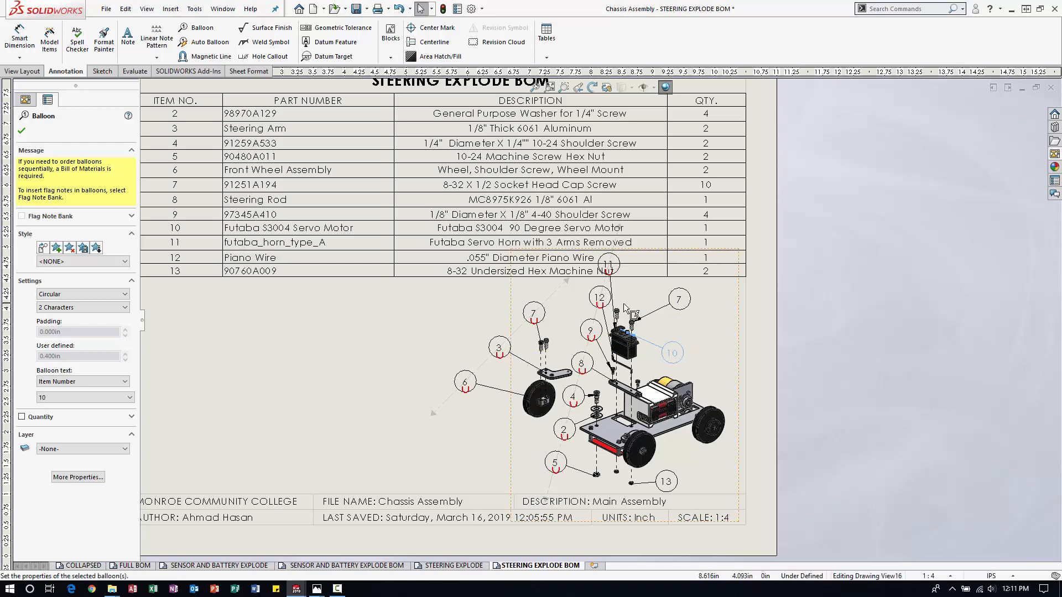
{"action": "left_click_drag", "start_coordinate": [609, 271], "coordinate": [650, 298]}
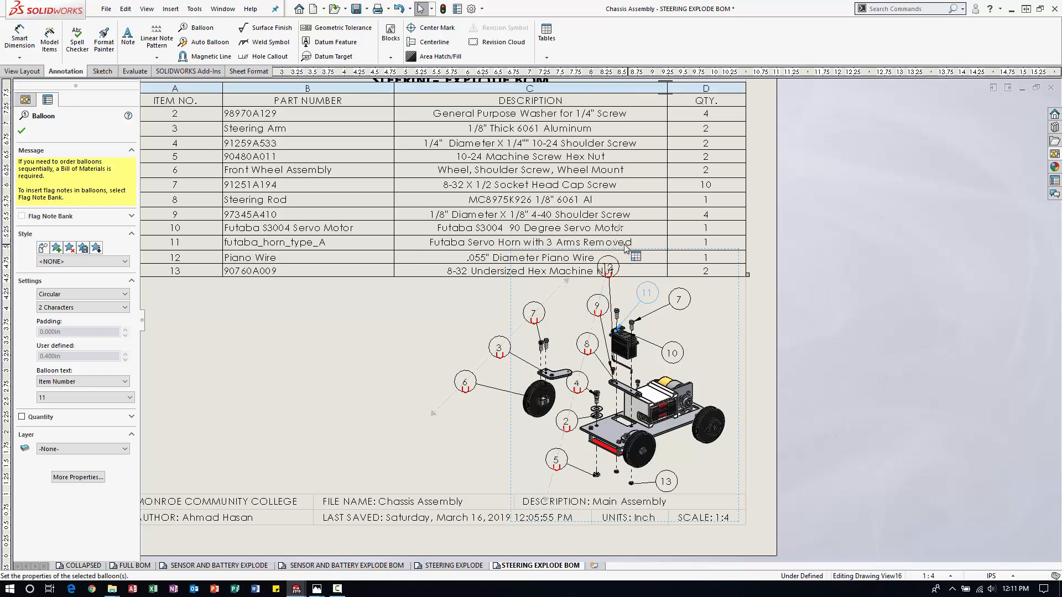
Shorten the upper end of the chassis magnetic line so balloon 12 sits below the bill of materials beside the servo.
{"action": "left_click", "coordinate": [606, 269]}
{"action": "left_click_drag", "start_coordinate": [617, 227], "coordinate": [606, 309]}
{"action": "left_click", "coordinate": [854, 364]}
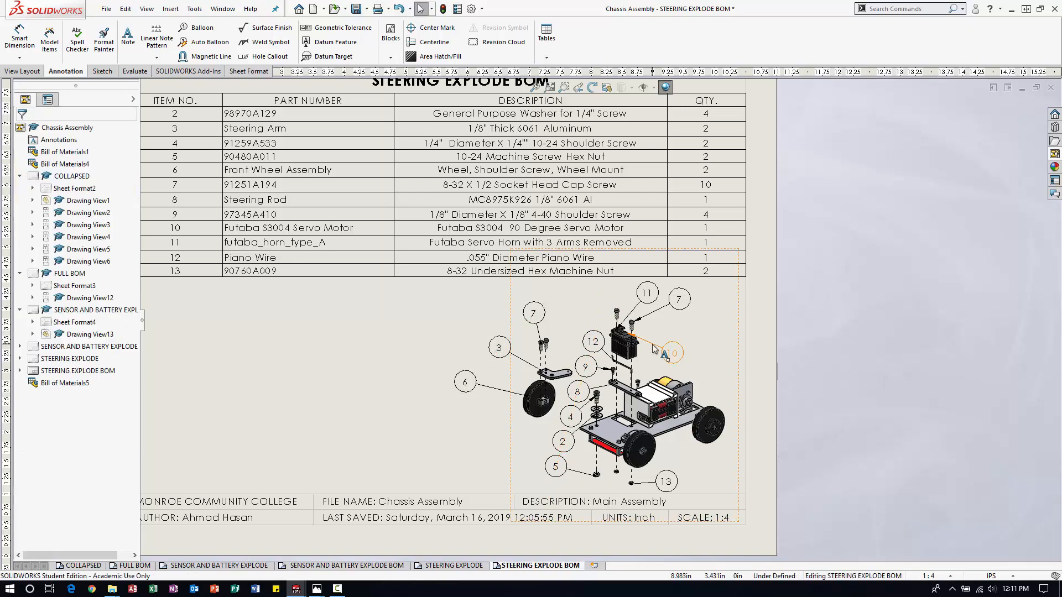
Reattach balloon 10's leader to the lower side face of the servo motor body.
{"action": "scroll", "coordinate": [675, 362], "scroll_direction": "down", "scroll_amount": 2}
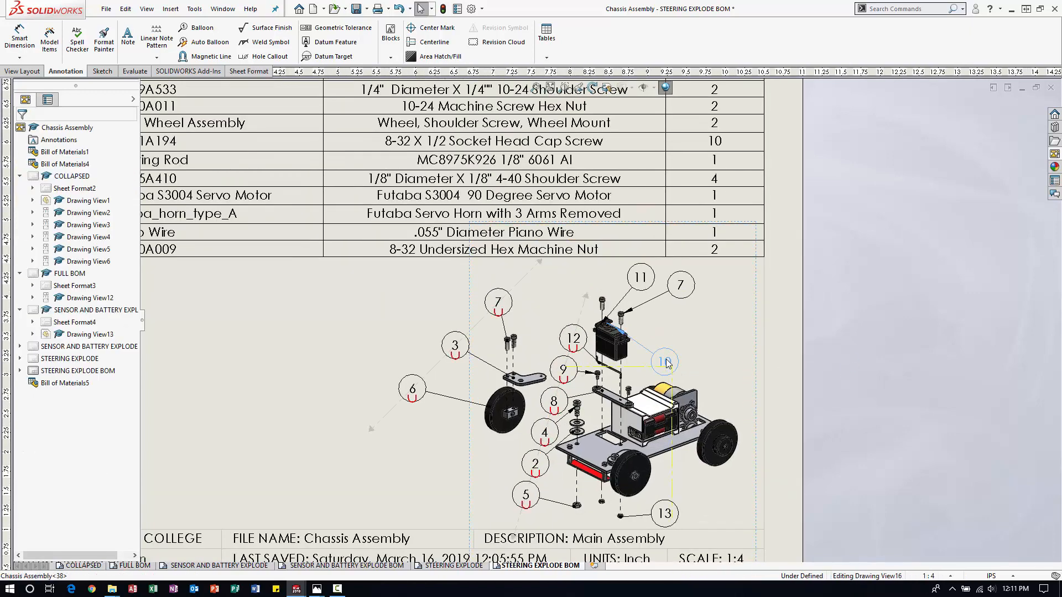
{"action": "left_click", "coordinate": [666, 363]}
{"action": "scroll", "coordinate": [636, 363], "scroll_direction": "down", "scroll_amount": 3}
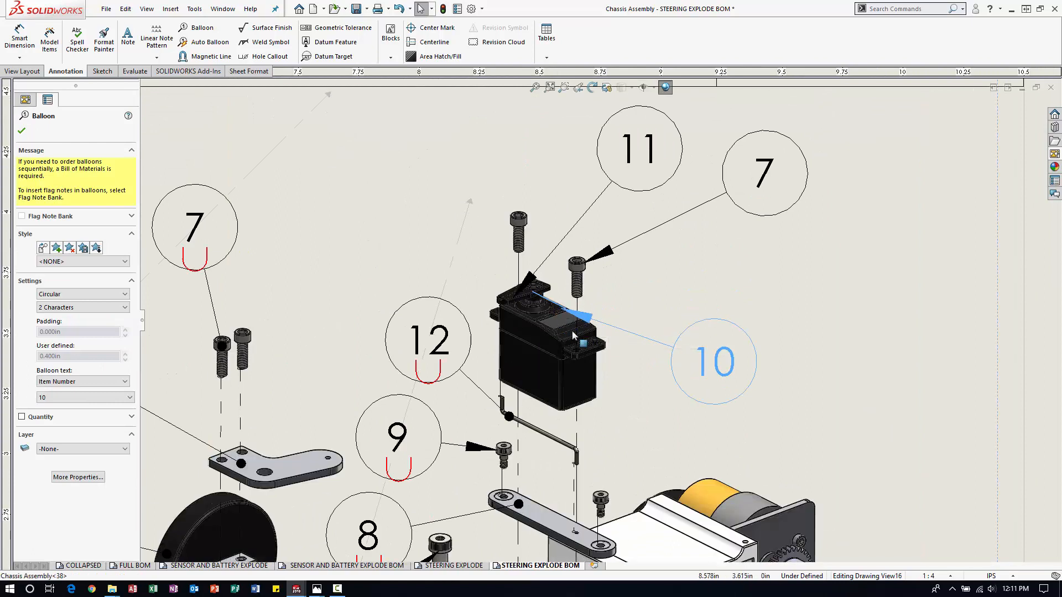
{"action": "left_click_drag", "start_coordinate": [573, 336], "coordinate": [593, 389]}
{"action": "left_click", "coordinate": [857, 365]}
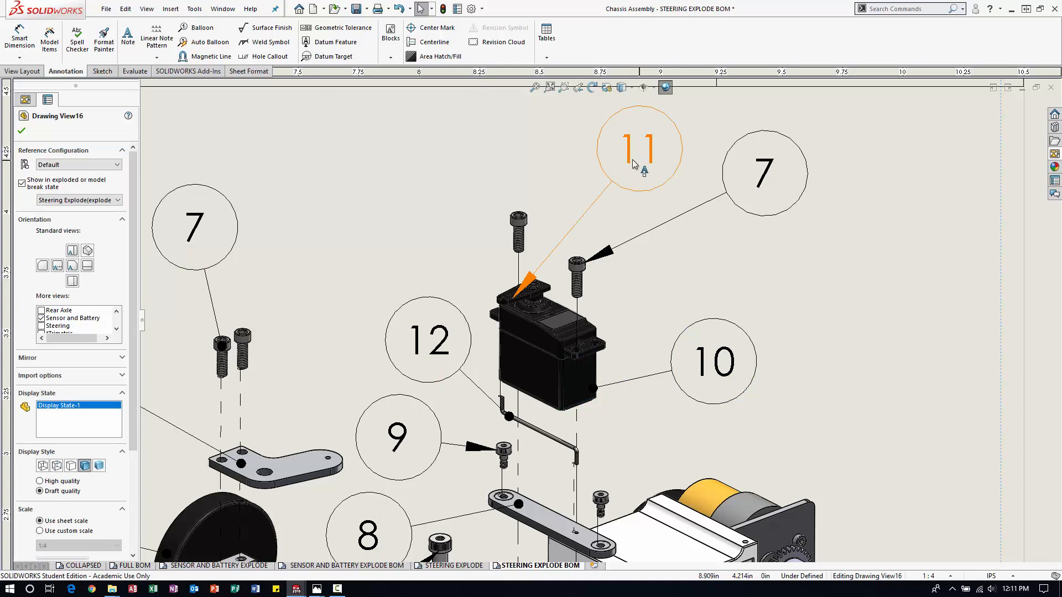
Shift balloon 11 slightly away from balloon 7 and reattach its leader nearer the center of the servo horn.
{"action": "mouse_move", "coordinate": [634, 164]}
{"action": "left_mouse_down"}
{"action": "mouse_move", "coordinate": [435, 188]}
{"action": "mouse_move", "coordinate": [576, 186]}
{"action": "mouse_move", "coordinate": [612, 180]}
{"action": "mouse_move", "coordinate": [619, 165]}
{"action": "left_mouse_up"}
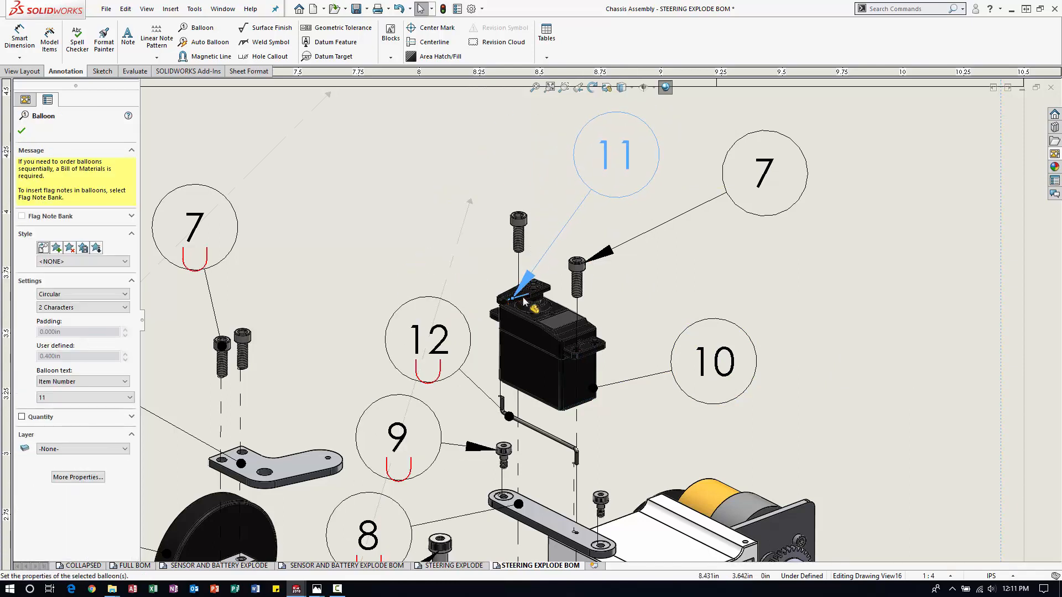
{"action": "left_click_drag", "start_coordinate": [513, 299], "coordinate": [540, 281]}
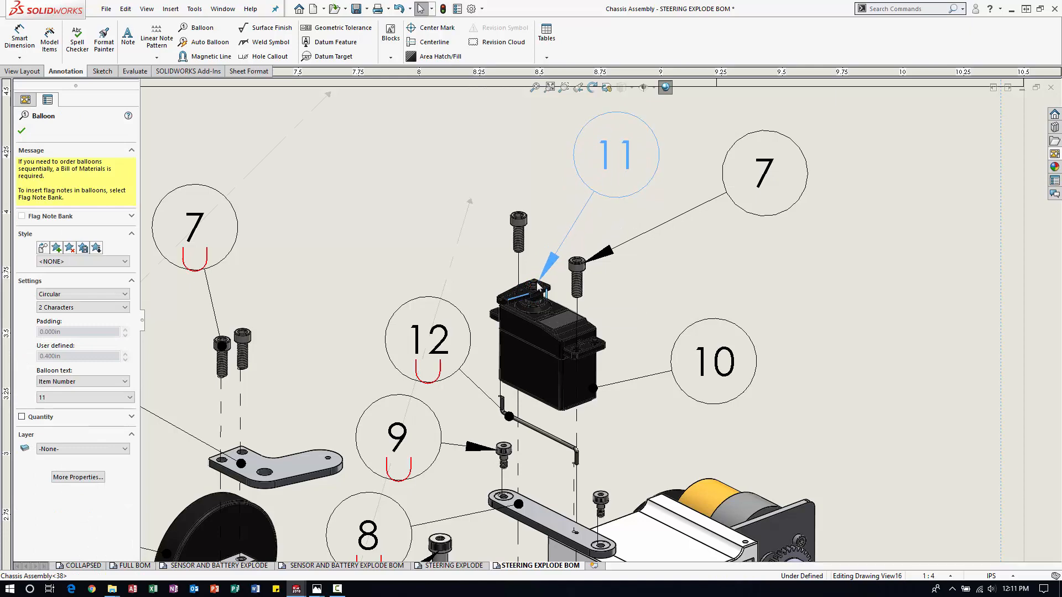
{"action": "left_click", "coordinate": [820, 324]}
Review the STEERING EXPLODE BOM sheet, checking the bill of materials placement and the balloon arrangement.
{"action": "scroll", "coordinate": [703, 328], "scroll_direction": "up", "scroll_amount": 6}
{"action": "scroll", "coordinate": [702, 328], "scroll_direction": "up", "scroll_amount": 2}
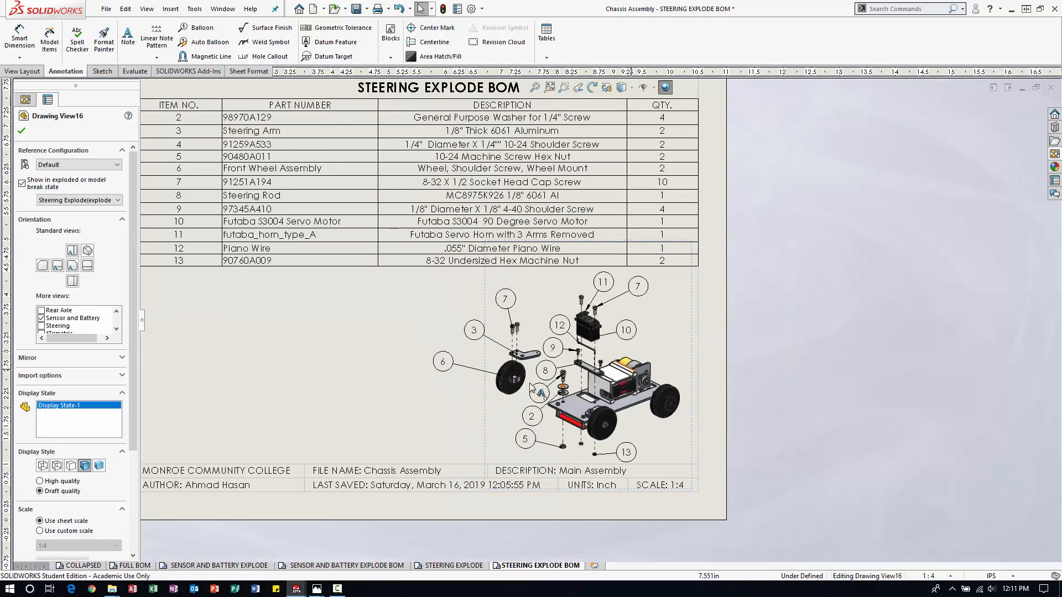
{"action": "scroll", "coordinate": [498, 330], "scroll_direction": "up", "scroll_amount": 1}
{"action": "scroll", "coordinate": [376, 323], "scroll_direction": "down", "scroll_amount": 1}
{"action": "scroll", "coordinate": [310, 335], "scroll_direction": "up", "scroll_amount": 1}
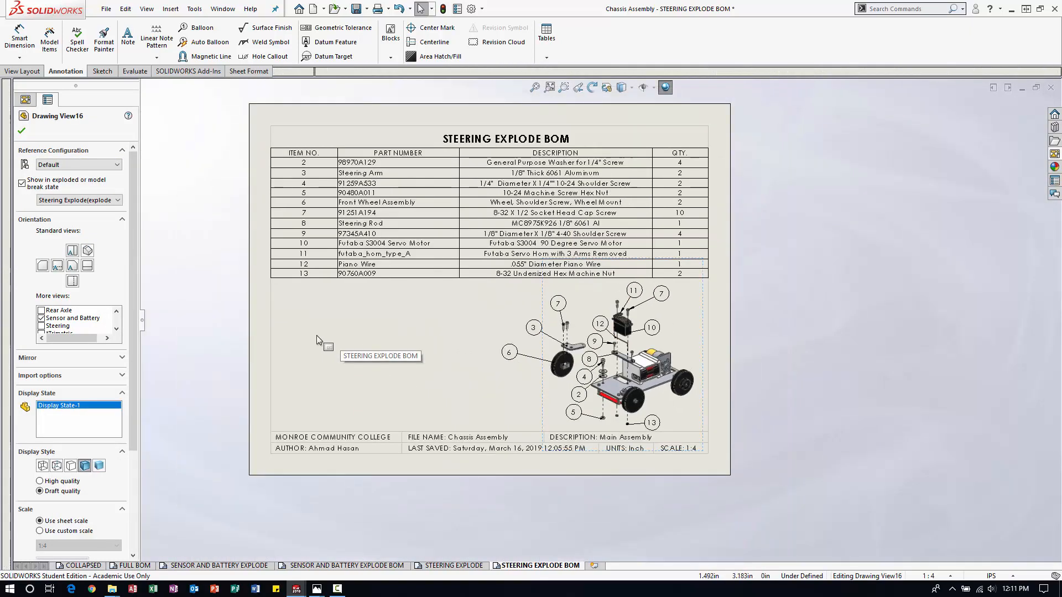
{"action": "scroll", "coordinate": [332, 330], "scroll_direction": "down", "scroll_amount": 1}
{"action": "left_click", "coordinate": [878, 252]}
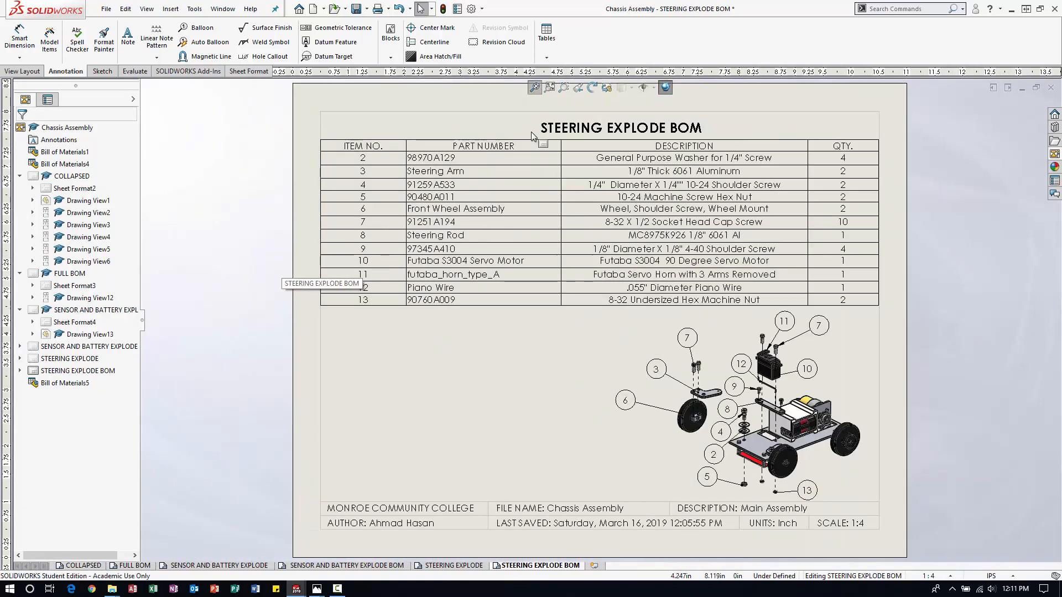
{"action": "key", "text": "f"}
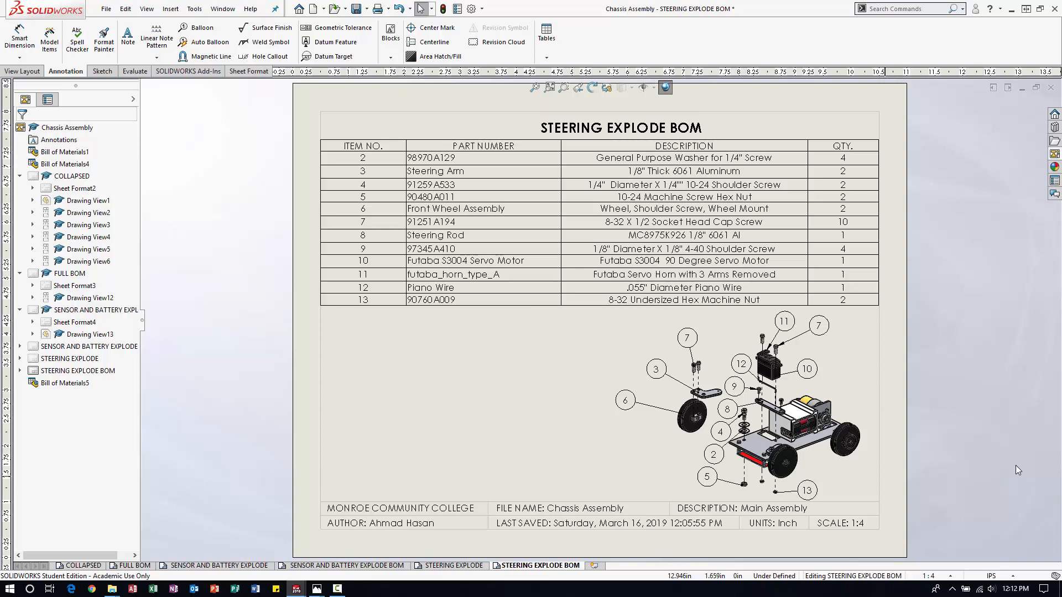
Save the chassis assembly drawing.
{"action": "left_click", "coordinate": [831, 245]}
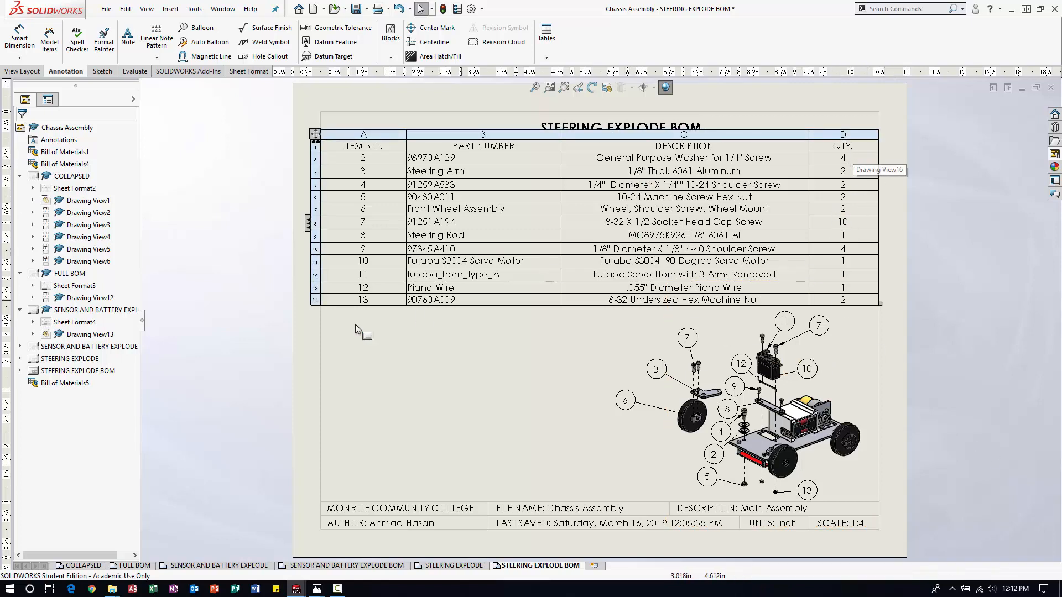
{"action": "left_click", "coordinate": [252, 322]}
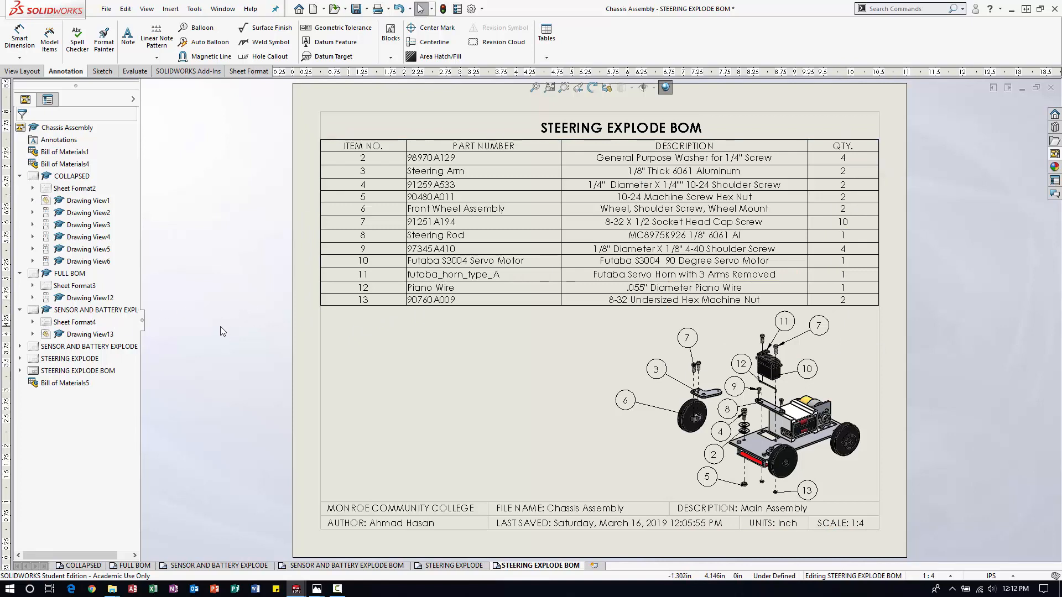
{"action": "left_click", "coordinate": [107, 10]}
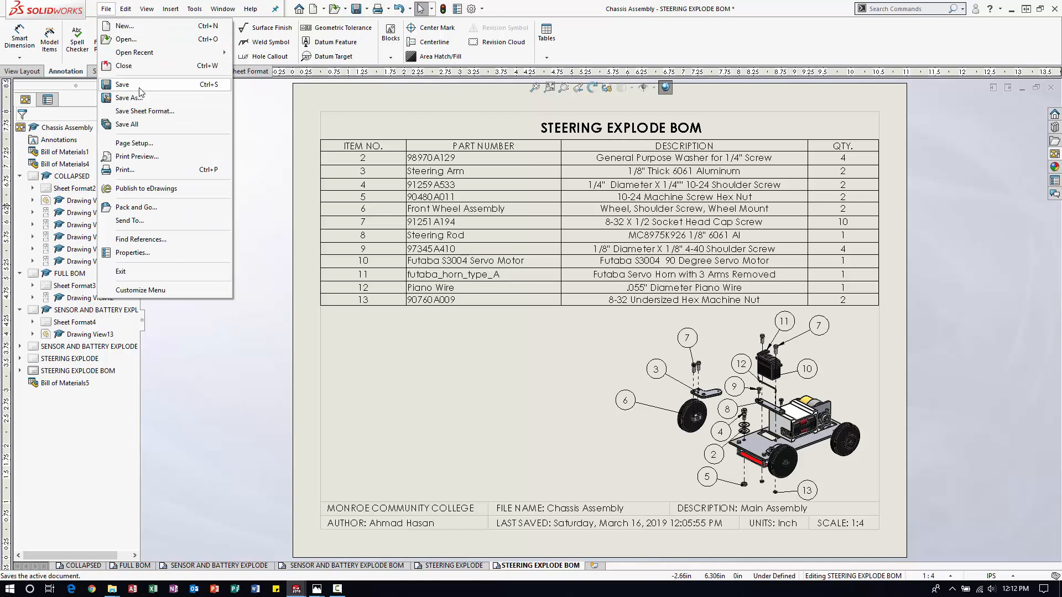
{"action": "left_click", "coordinate": [139, 87]}
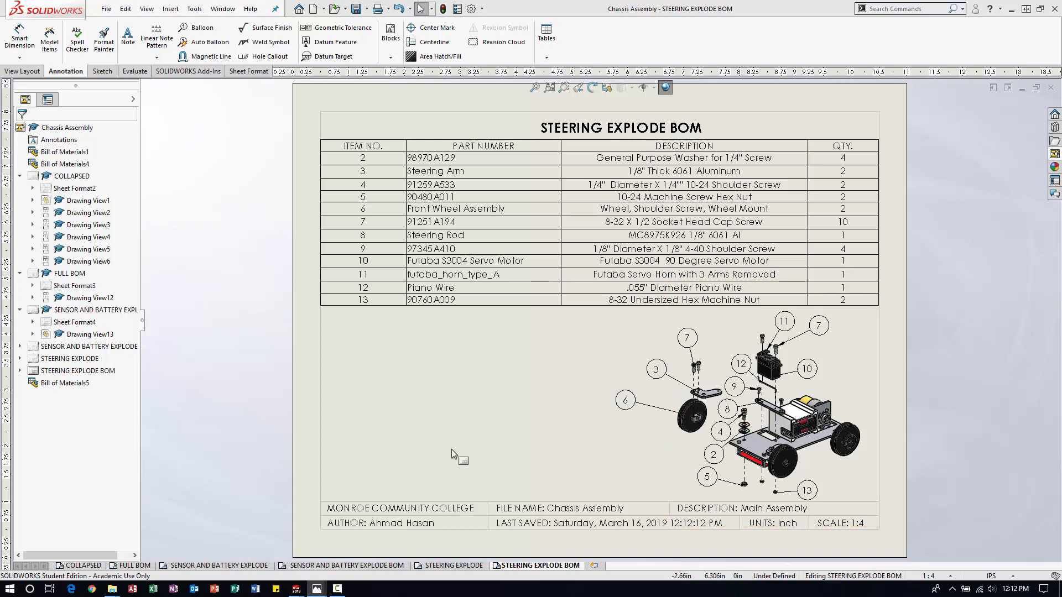
Copy the STEERING EXPLODE sheet and paste it after the STEERING EXPLODE BOM sheet.
{"action": "left_click", "coordinate": [440, 567]}
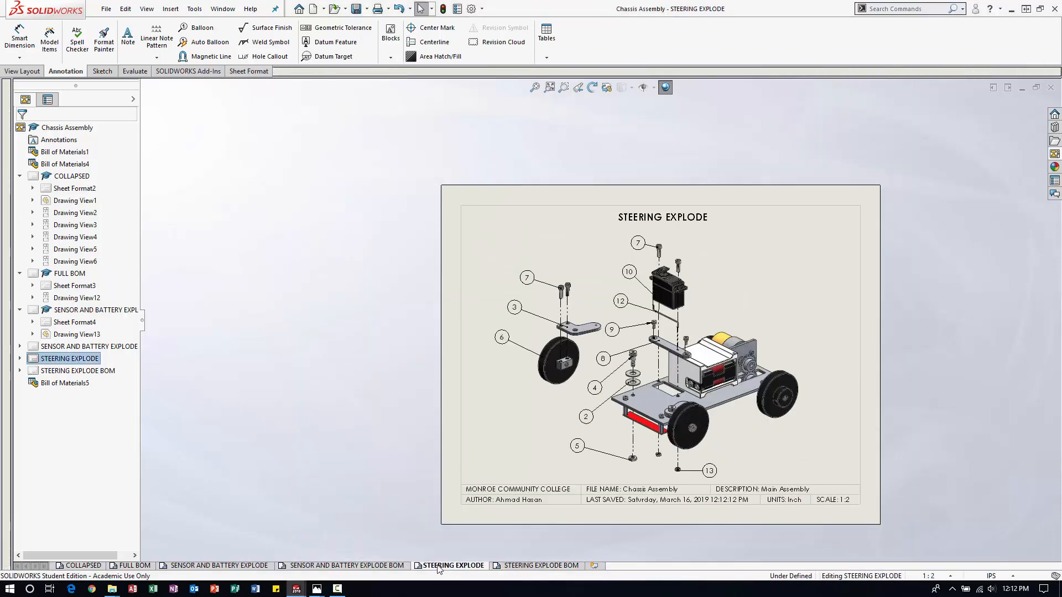
{"action": "right_click", "coordinate": [448, 567]}
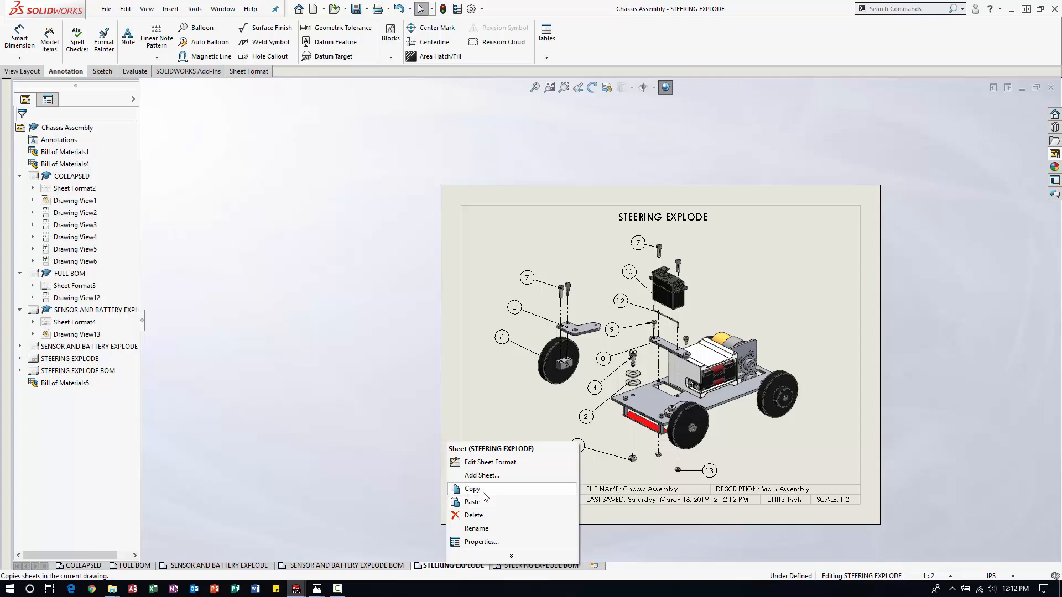
{"action": "left_click", "coordinate": [489, 500]}
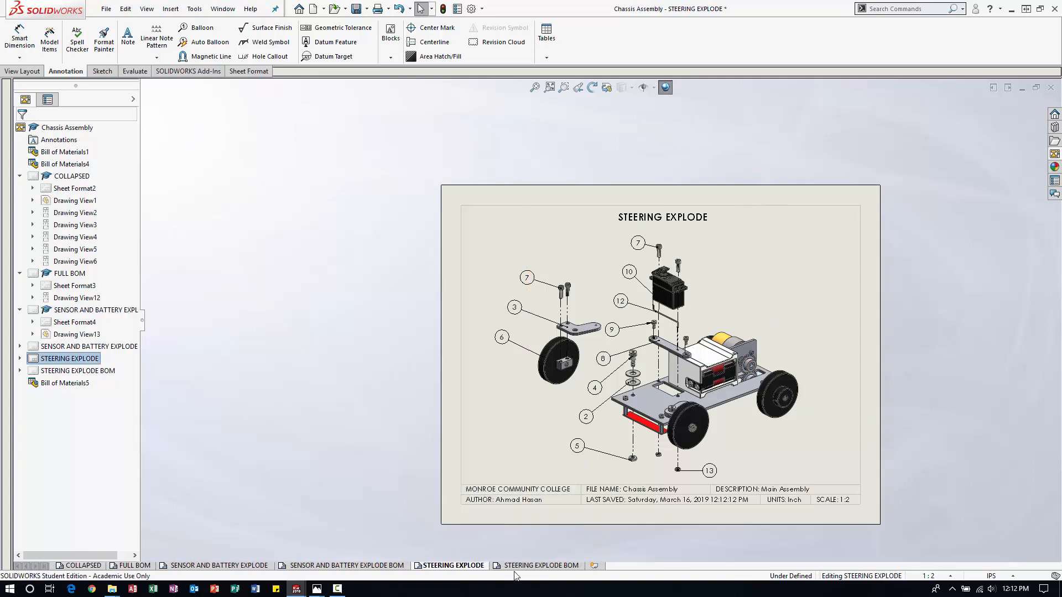
{"action": "right_click", "coordinate": [546, 564]}
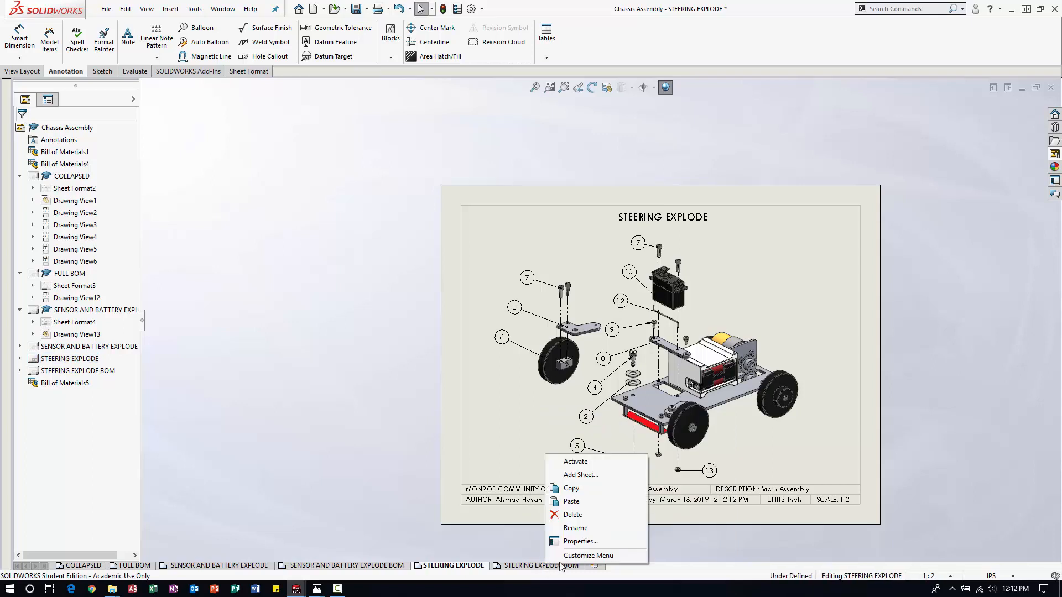
{"action": "left_click", "coordinate": [587, 503]}
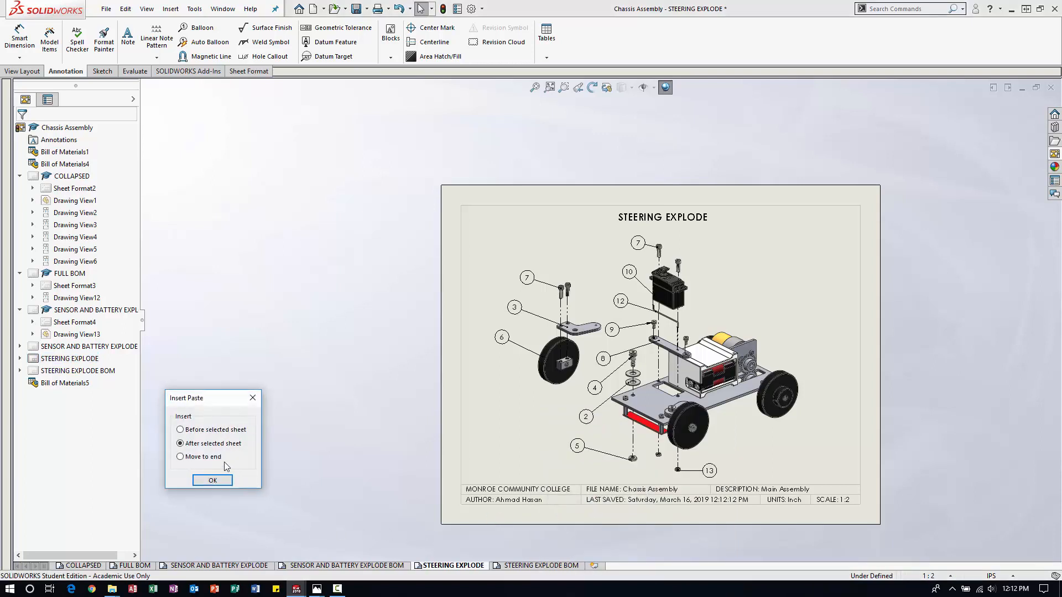
{"action": "left_click", "coordinate": [209, 480]}
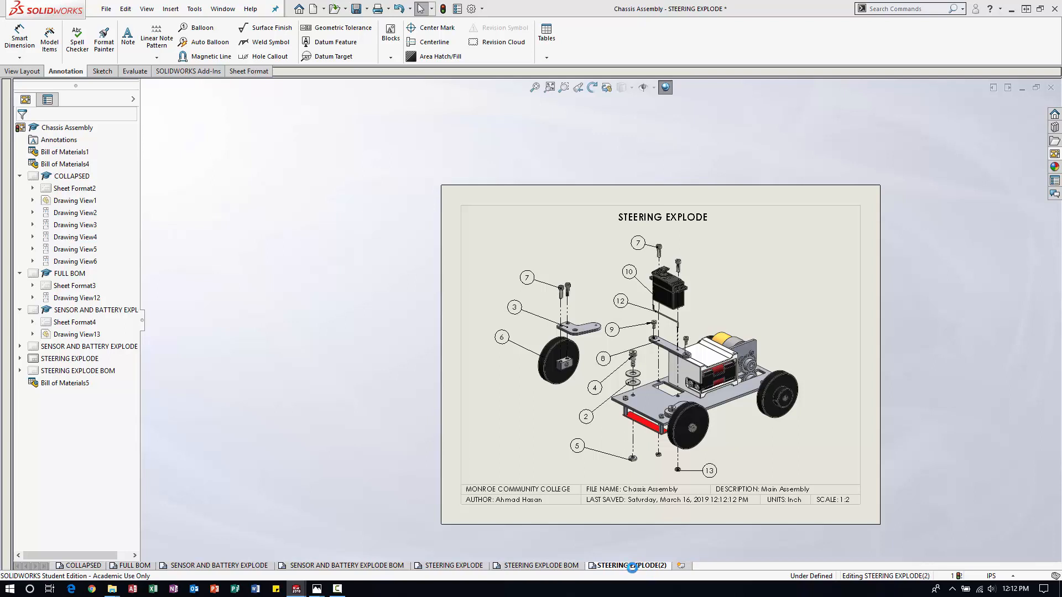
Rename the copied sheet as REAR AXLE EXPLODE.
{"action": "right_click", "coordinate": [634, 565]}
{"action": "left_click", "coordinate": [664, 532]}
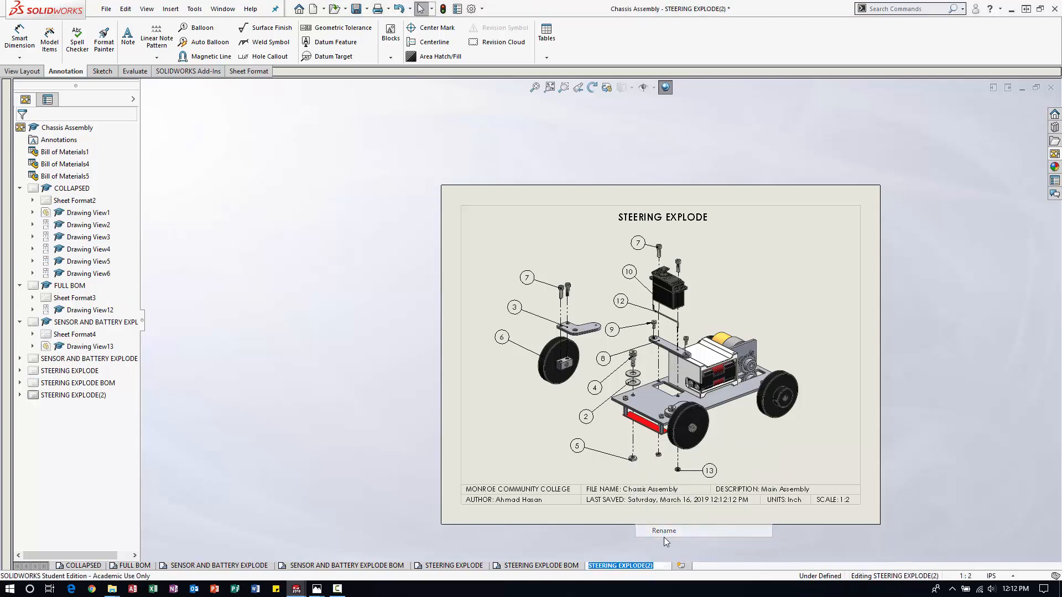
{"action": "type", "text": "REA"}
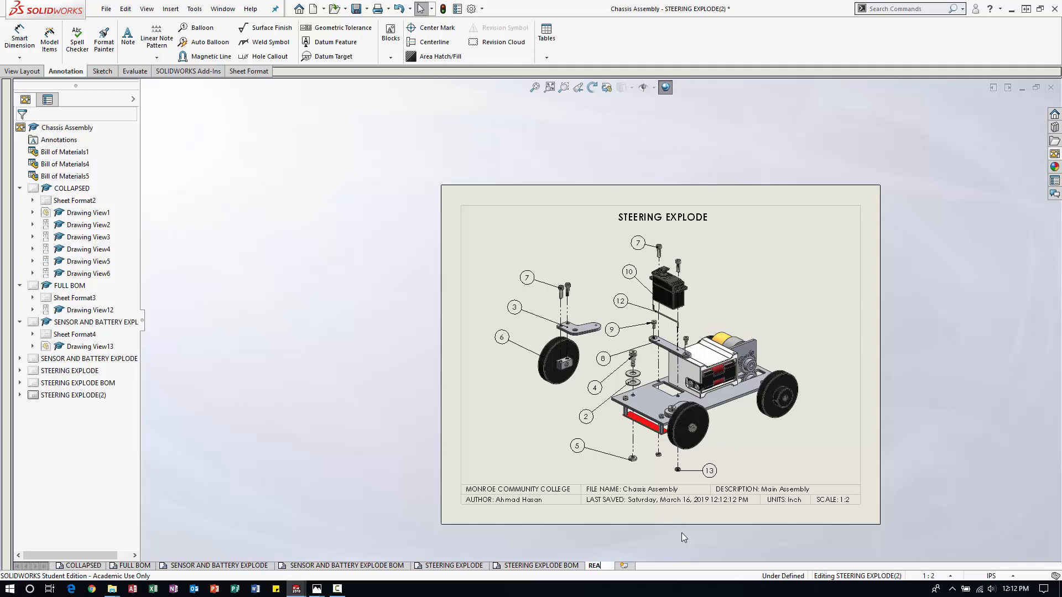
{"action": "type", "text": "R AXLE EXPLODE"}
{"action": "key", "text": "Return"}
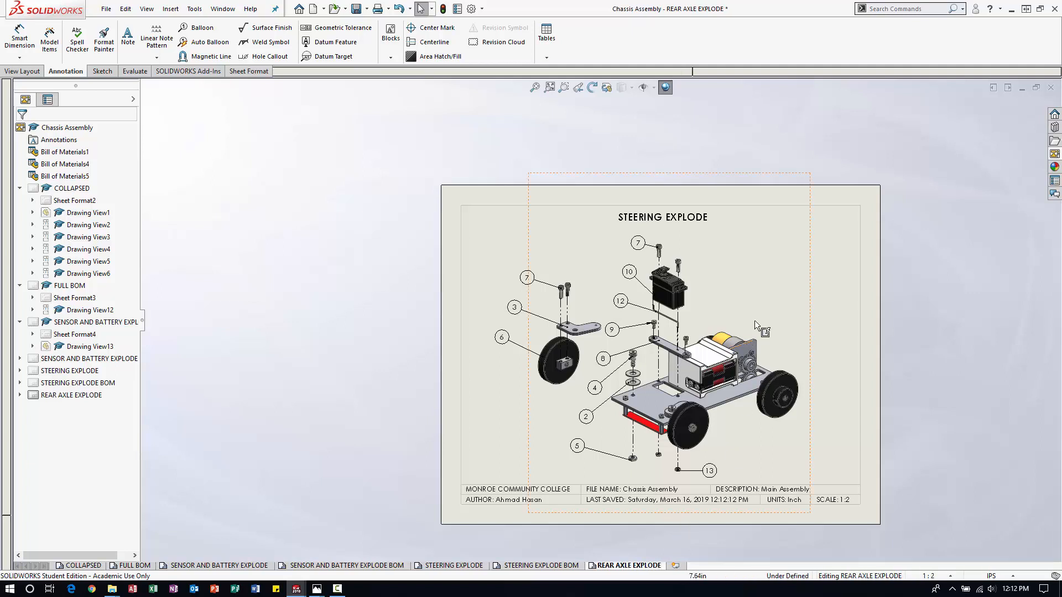
Replace STEERING in the sheet's title note so it reads REAR AXLE EXPLODE.
{"action": "double_click", "coordinate": [659, 218]}
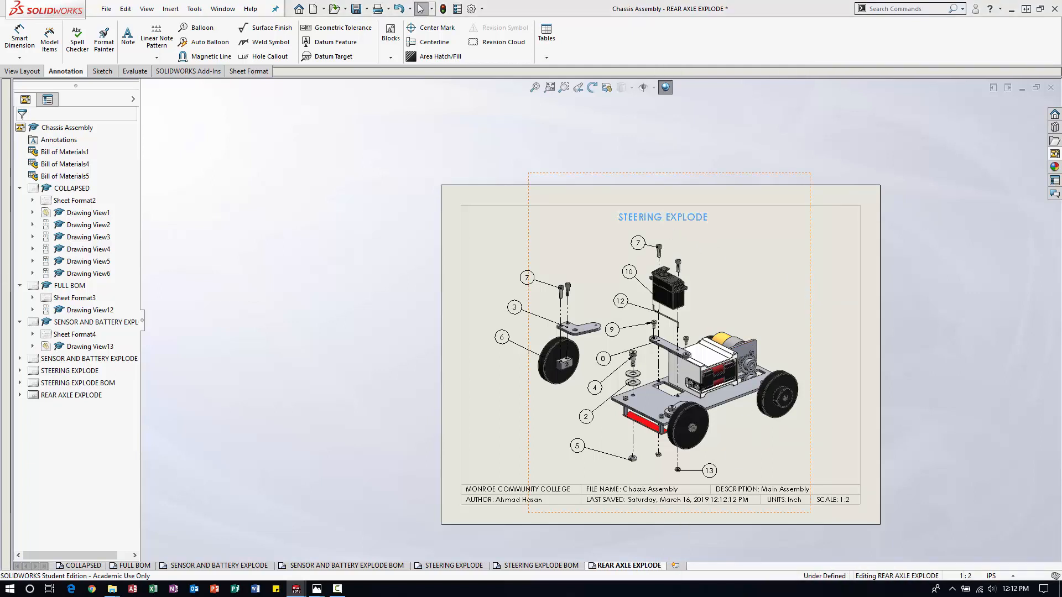
{"action": "double_click", "coordinate": [660, 217]}
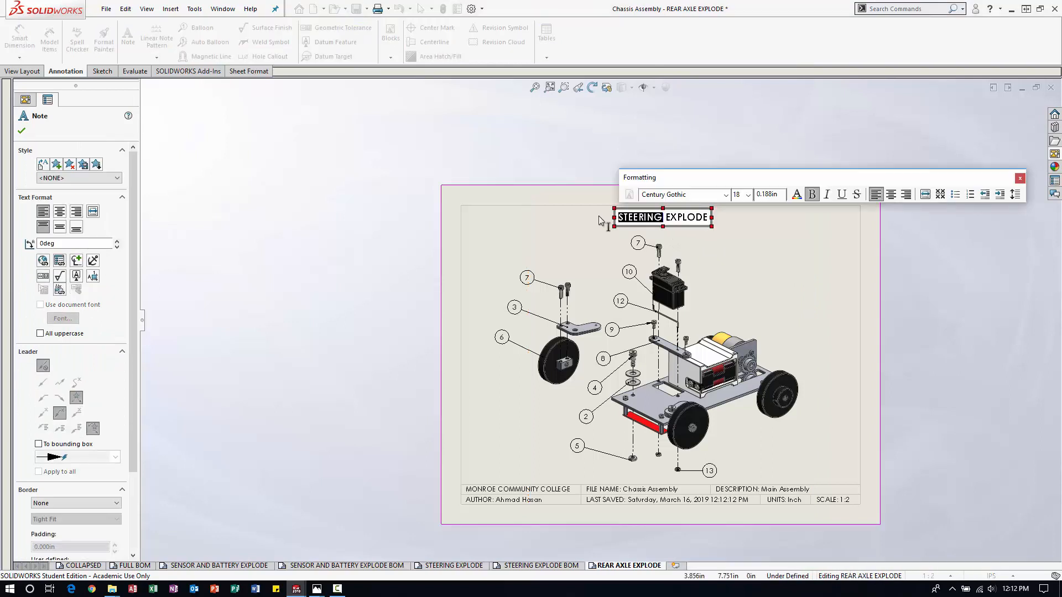
{"action": "type", "text": "REAR AX"}
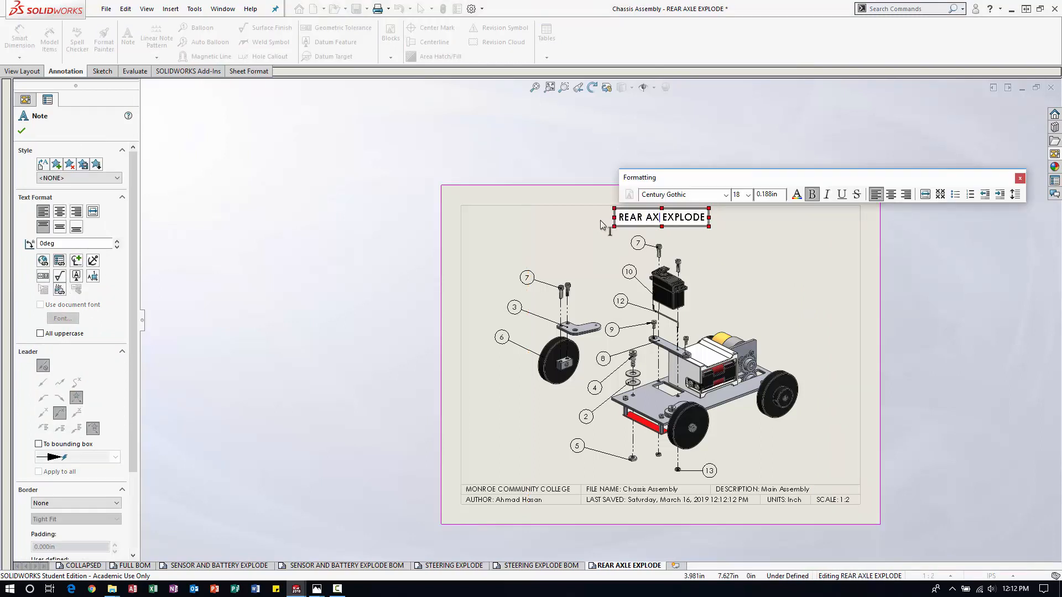
{"action": "type", "text": "LE"}
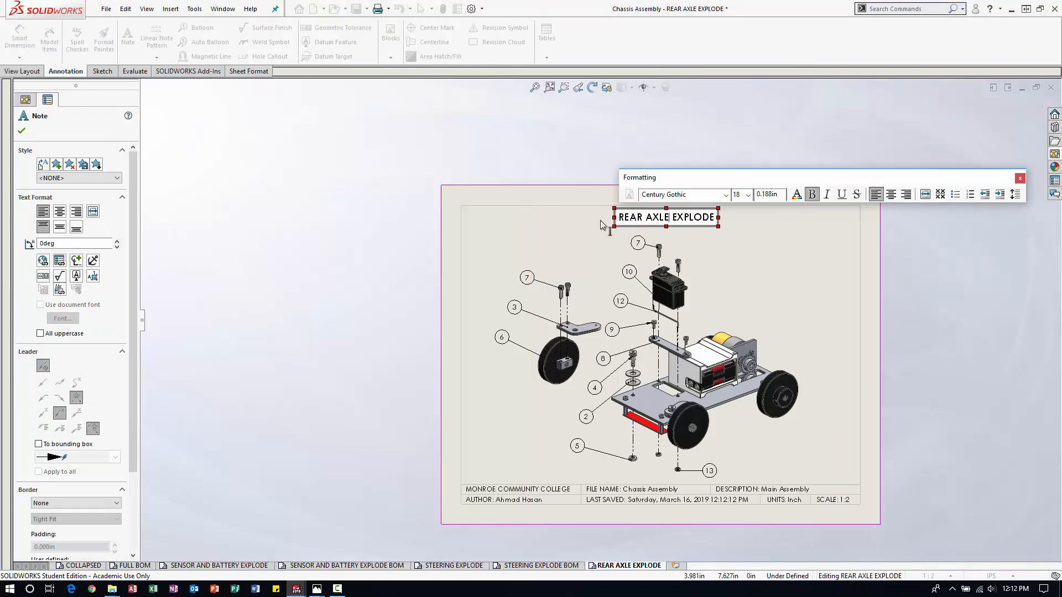
{"action": "left_click", "coordinate": [958, 257]}
Delete balloons 6, 3 and 7 beside the exploded front wheel and steering arm.
{"action": "left_click", "coordinate": [527, 262]}
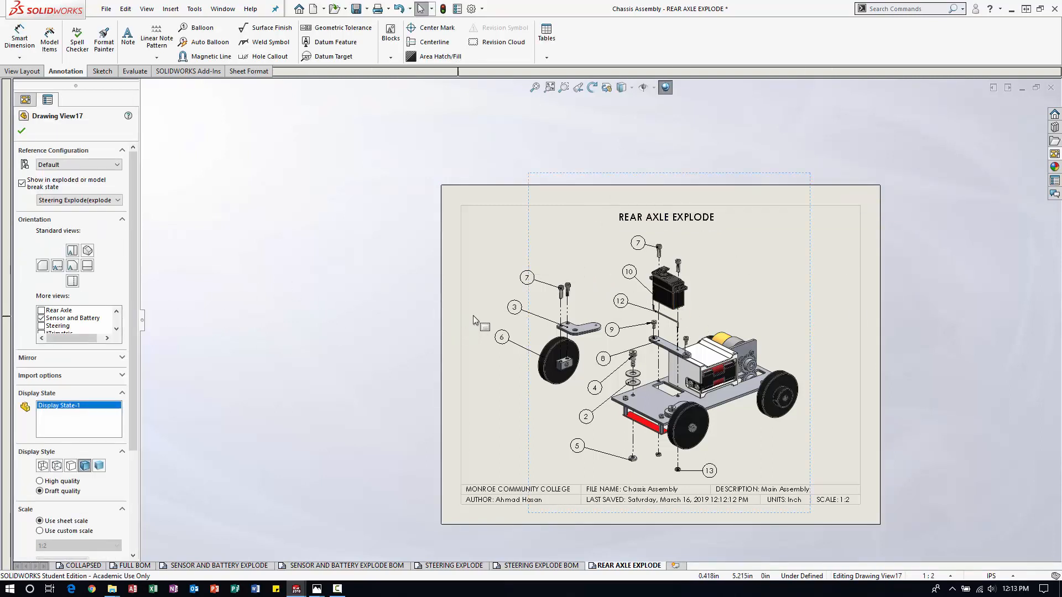
{"action": "left_click", "coordinate": [512, 344]}
{"action": "key", "text": "Delete"}
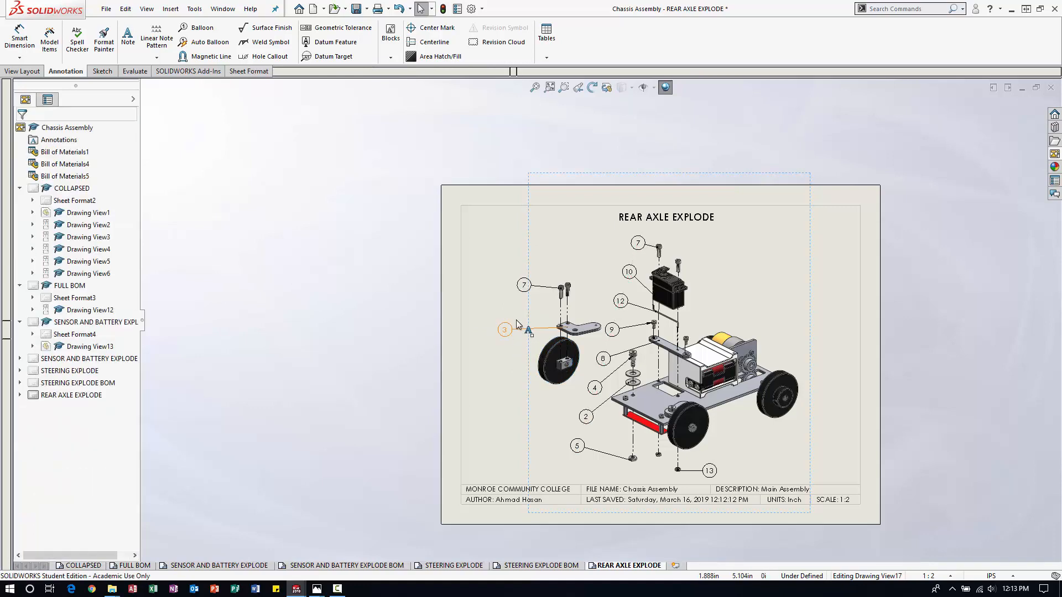
{"action": "left_click", "coordinate": [516, 325]}
{"action": "key", "text": "Delete"}
{"action": "left_click", "coordinate": [533, 299]}
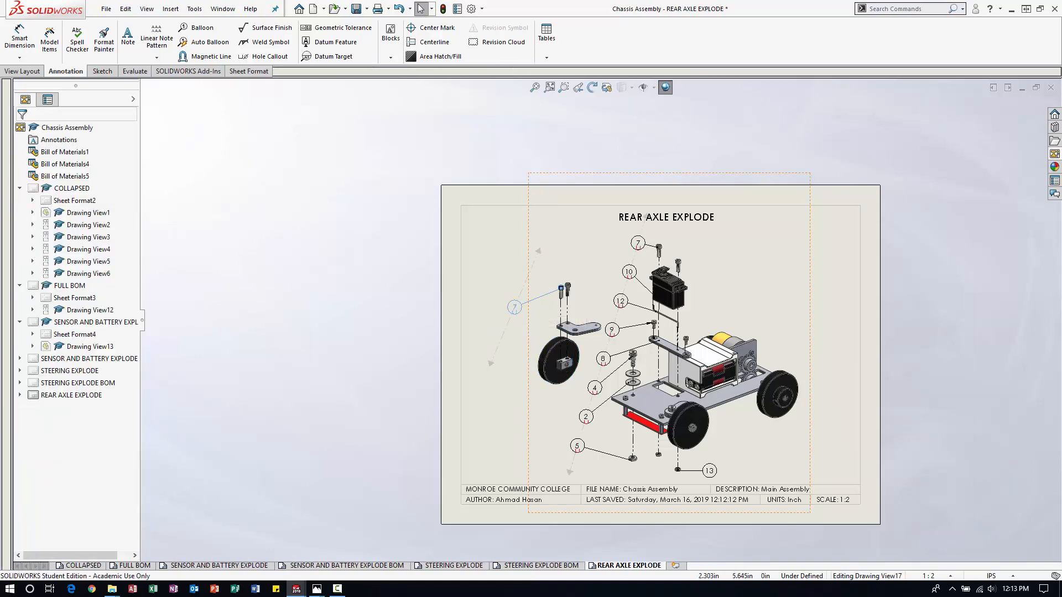
{"action": "key", "text": "Delete"}
Delete balloons 7, 10, 12, 9, 8 and 4 along the servo motor and steering rod parts.
{"action": "left_click", "coordinate": [620, 282]}
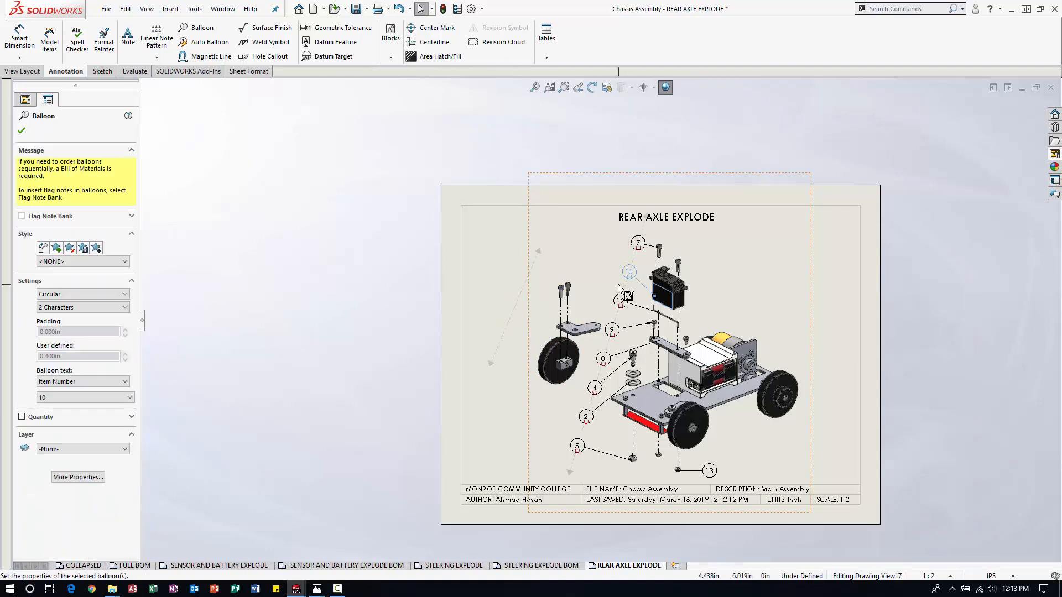
{"action": "key", "text": "Escape"}
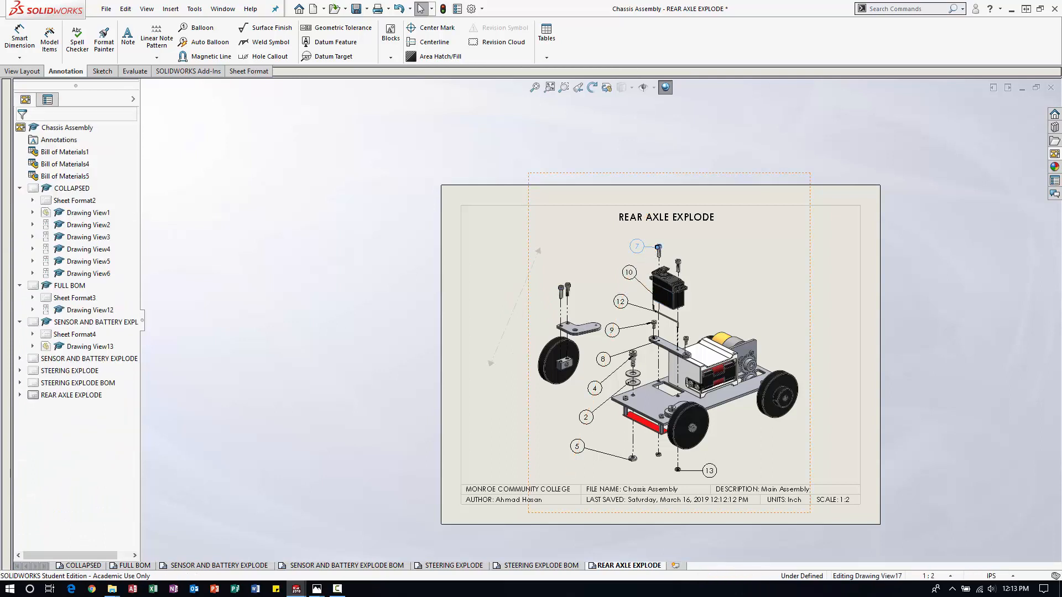
{"action": "left_click", "coordinate": [631, 276], "text": "ctrl"}
{"action": "left_click", "coordinate": [622, 305], "text": "ctrl"}
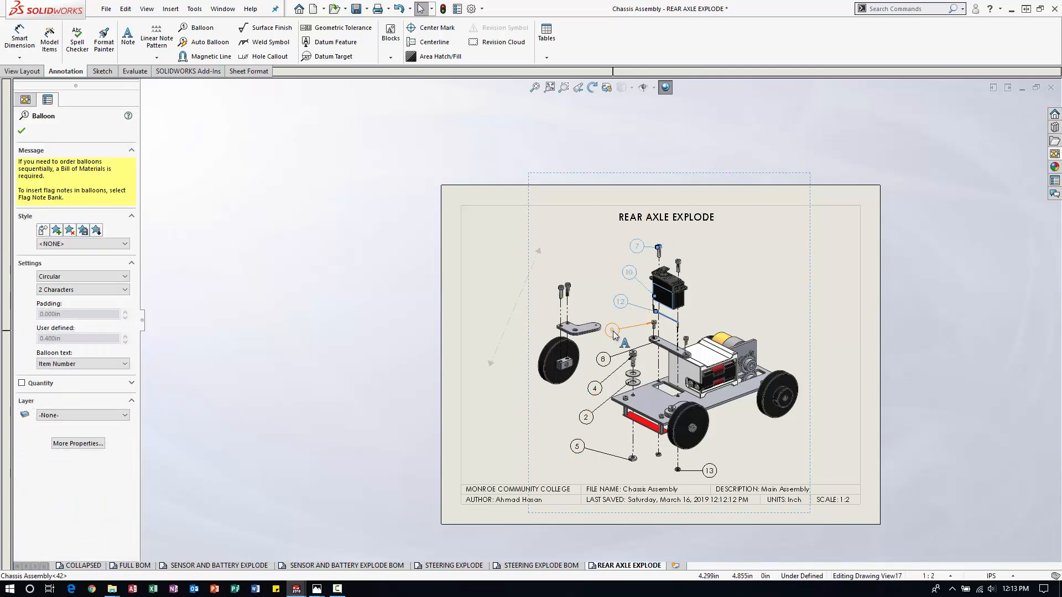
{"action": "left_click", "coordinate": [613, 331], "text": "ctrl"}
{"action": "left_click", "coordinate": [604, 361], "text": "ctrl"}
{"action": "left_click", "coordinate": [594, 388], "text": "ctrl"}
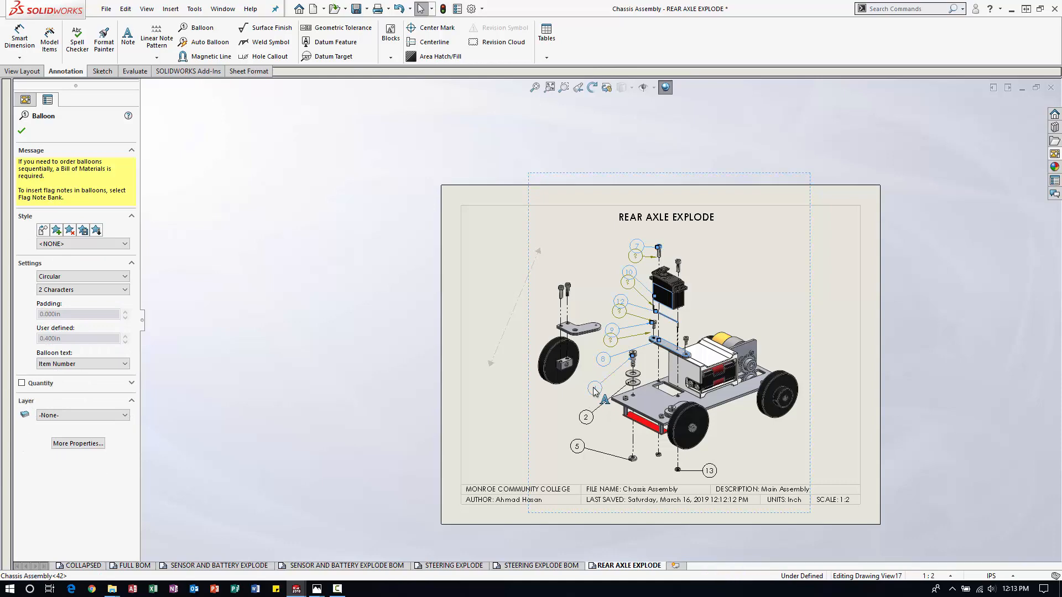
{"action": "key", "text": "Delete"}
Delete the leftover stacked balloons beside the servo motor and steering rod.
{"action": "left_click", "coordinate": [611, 340]}
{"action": "key", "text": "Delete"}
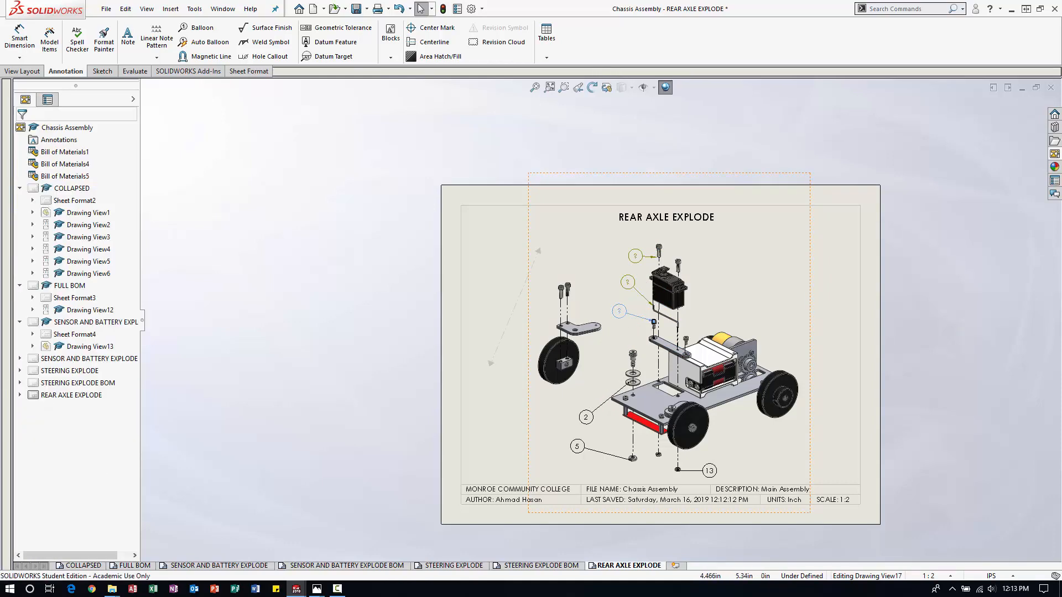
{"action": "left_click", "coordinate": [619, 311]}
{"action": "key", "text": "Delete"}
{"action": "key", "text": "Delete"}
{"action": "left_click", "coordinate": [635, 256]}
Delete the remaining balloons 2, 5 and 13 around the lower front of the chassis.
{"action": "key", "text": "Delete"}
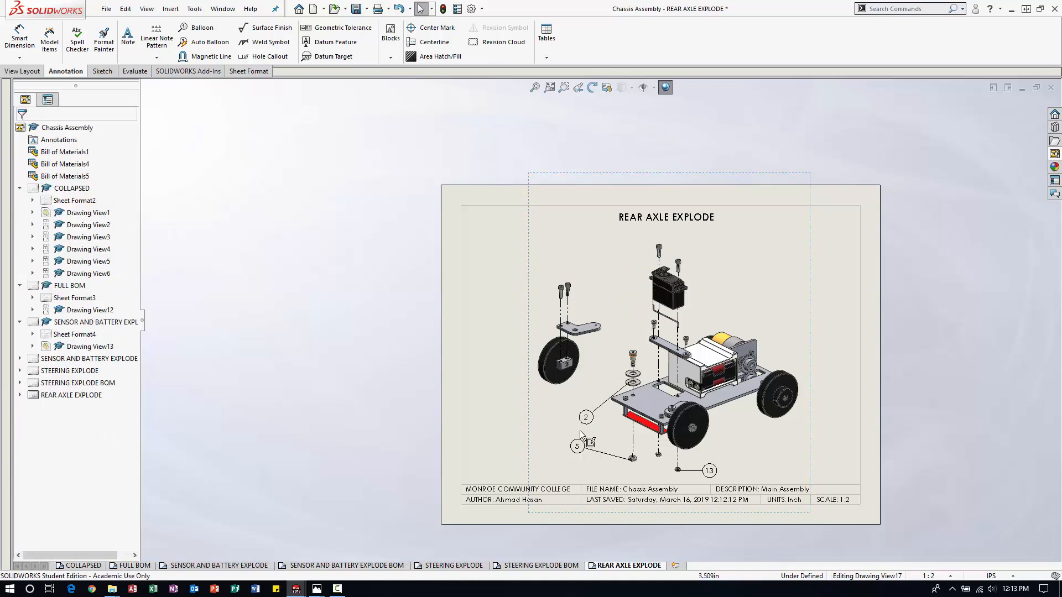
{"action": "left_click", "coordinate": [584, 420]}
{"action": "key", "text": "Delete"}
{"action": "key", "text": "Delete"}
{"action": "left_click", "coordinate": [710, 471]}
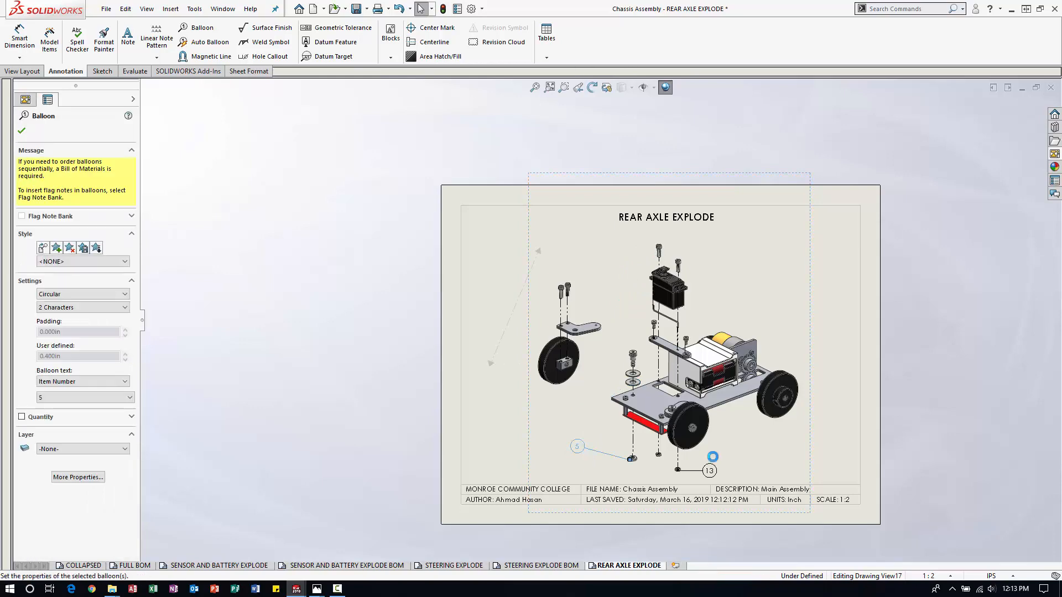
{"action": "key", "text": "Delete"}
{"action": "key", "text": "Delete"}
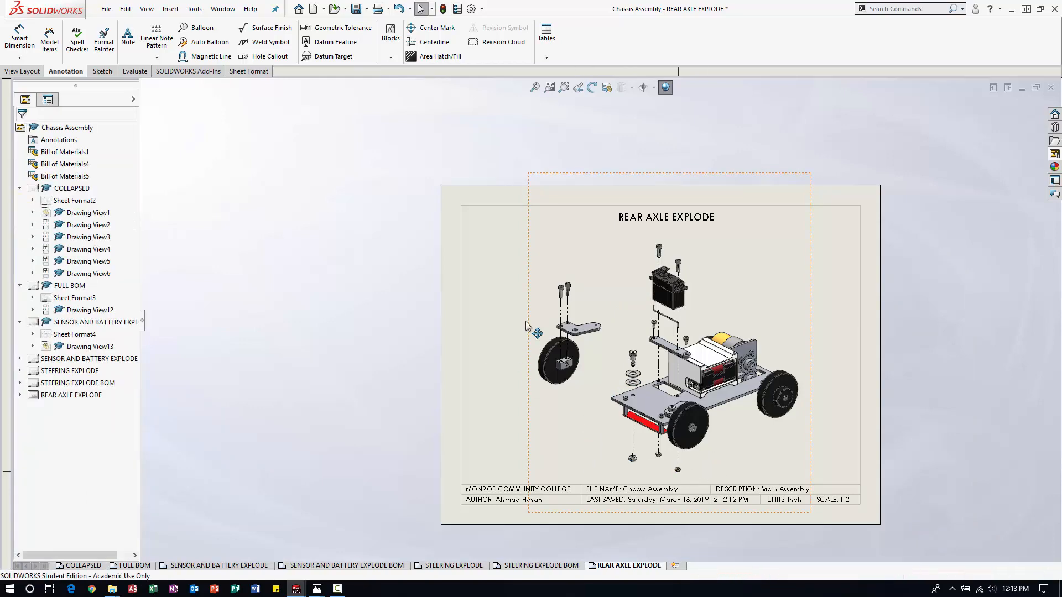
{"action": "left_click", "coordinate": [210, 57]}
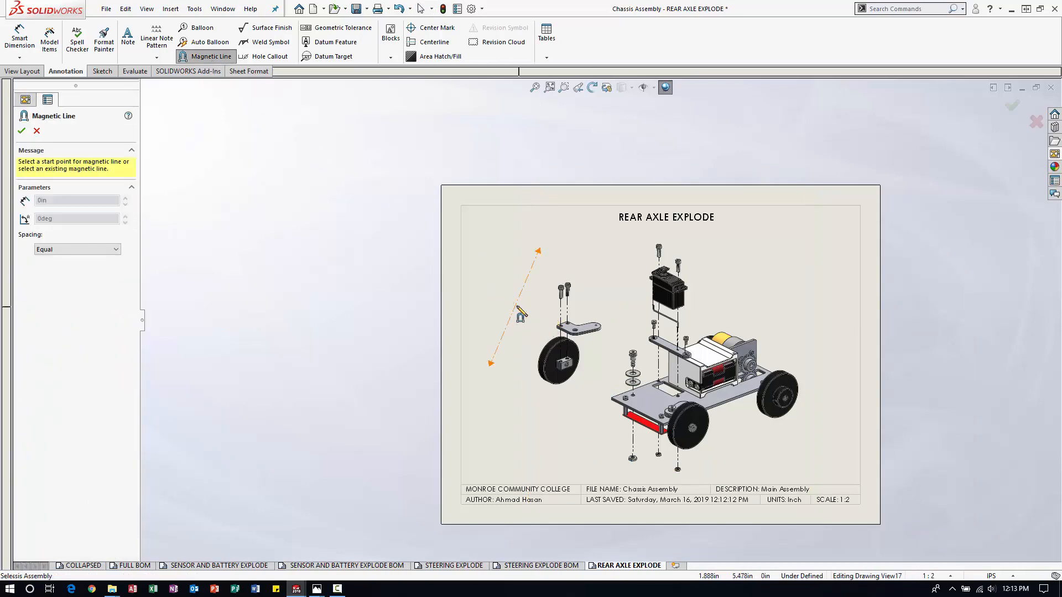
{"action": "key", "text": "Escape"}
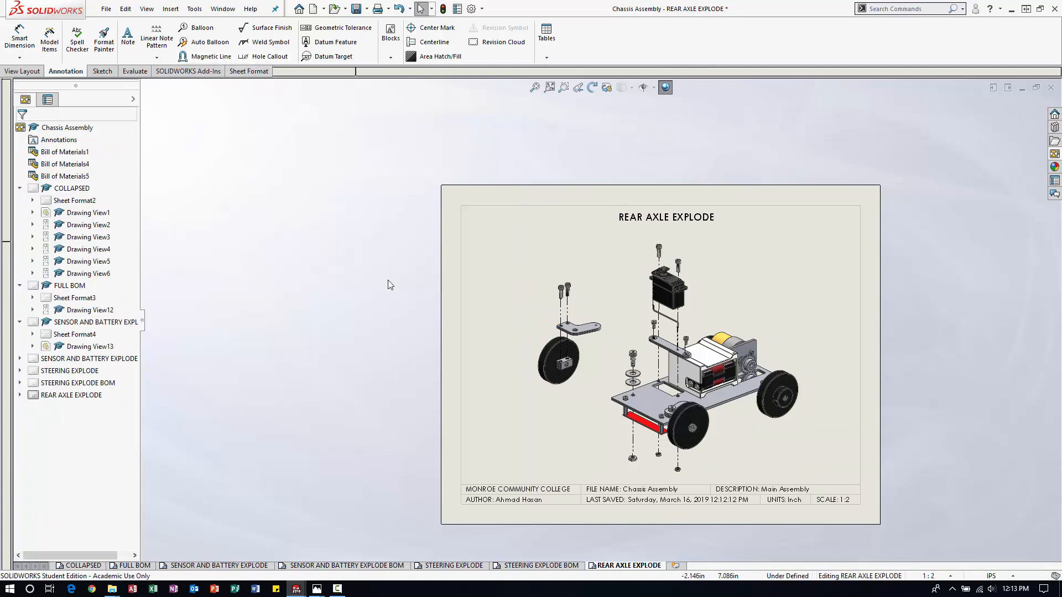
Switch the drawing view's exploded state to Rear Axle Explode.
{"action": "left_click", "coordinate": [526, 257]}
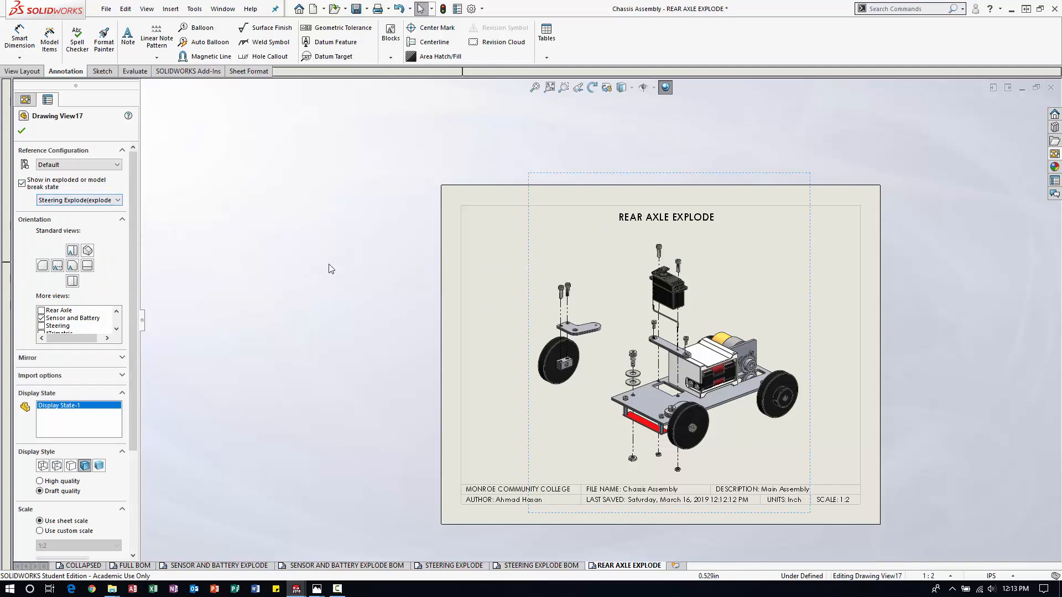
{"action": "left_click", "coordinate": [115, 200]}
{"action": "left_click", "coordinate": [88, 223]}
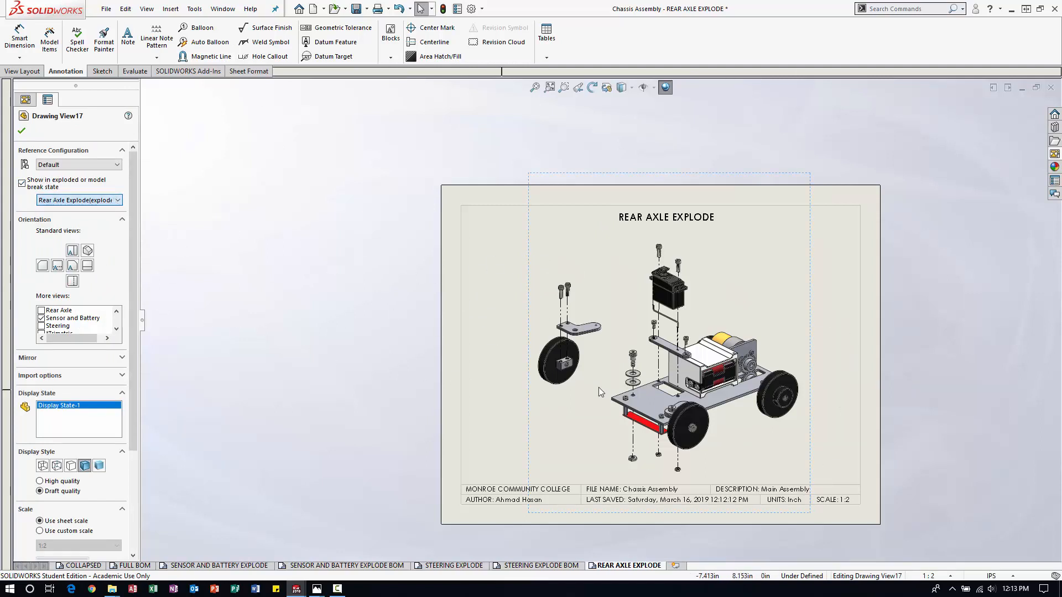
{"action": "left_click", "coordinate": [22, 131]}
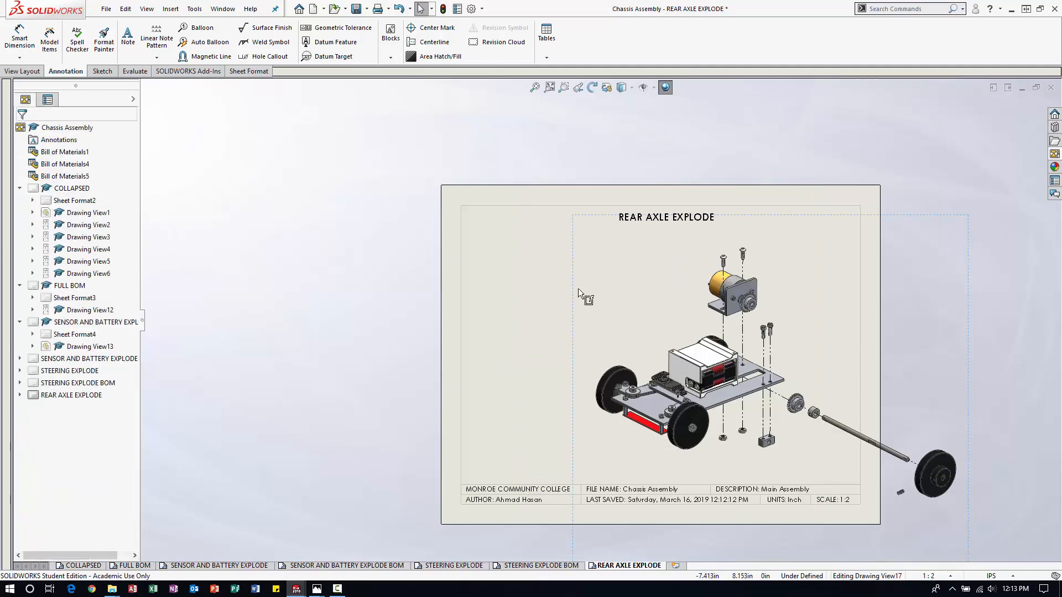
Move the exploded view fully inside the sheet border and place the REAR AXLE EXPLODE title in the sheet's upper-right corner.
{"action": "mouse_move", "coordinate": [579, 297]}
{"action": "left_mouse_down"}
{"action": "mouse_move", "coordinate": [437, 267]}
{"action": "mouse_move", "coordinate": [466, 279]}
{"action": "left_mouse_up"}
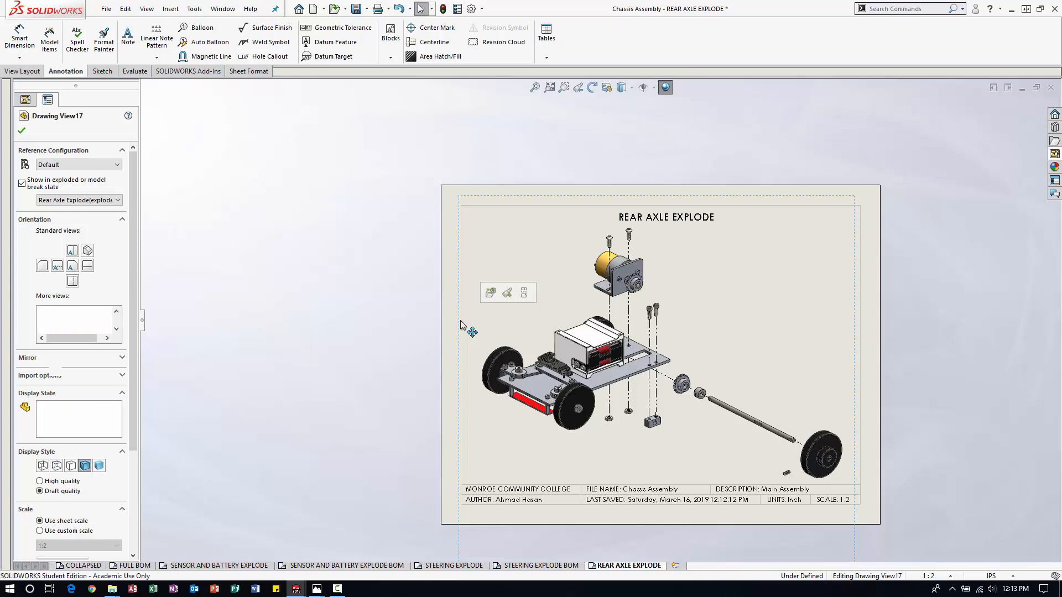
{"action": "left_click_drag", "start_coordinate": [459, 311], "coordinate": [457, 307]}
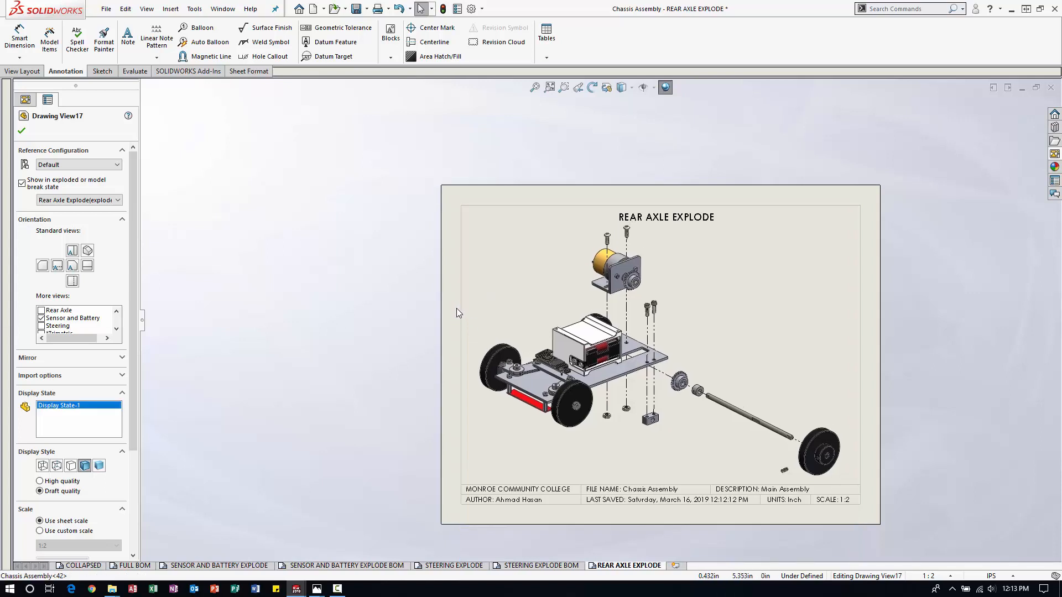
{"action": "left_click_drag", "start_coordinate": [686, 218], "coordinate": [829, 228]}
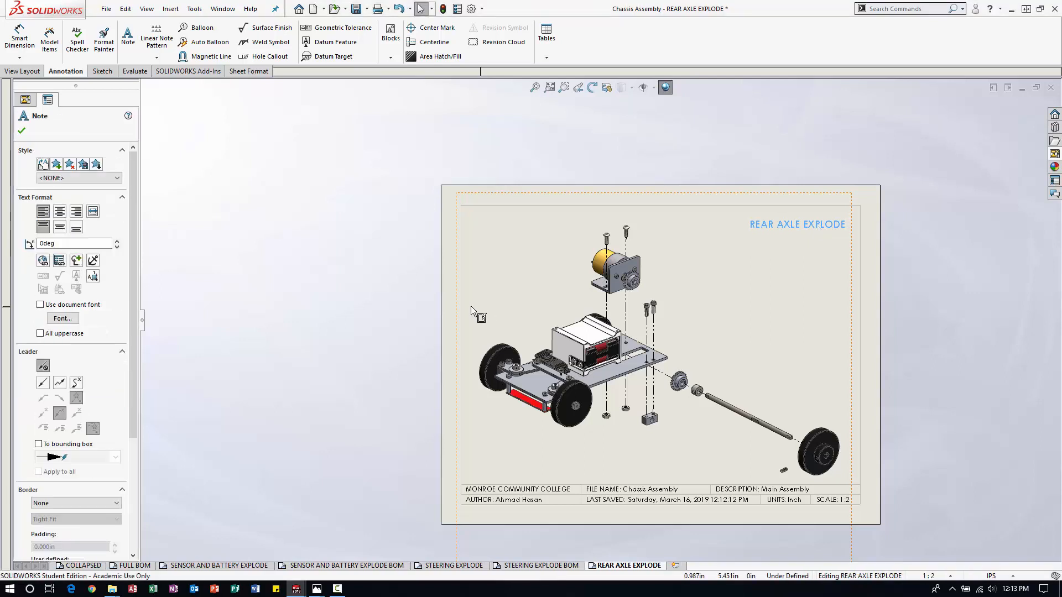
{"action": "left_click_drag", "start_coordinate": [456, 307], "coordinate": [458, 299]}
{"action": "key", "text": "Escape"}
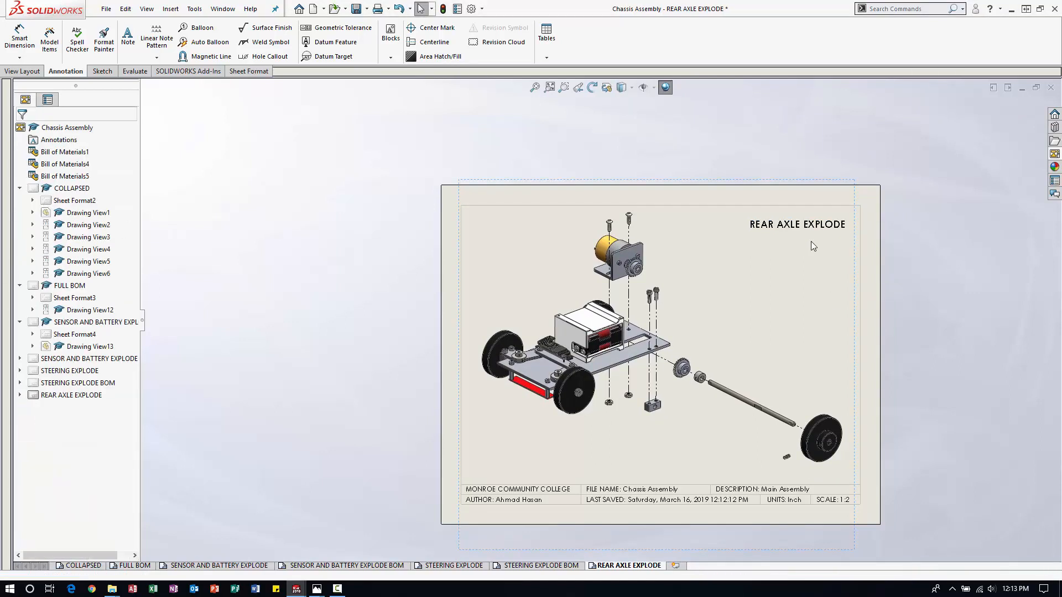
{"action": "left_click_drag", "start_coordinate": [802, 223], "coordinate": [807, 224]}
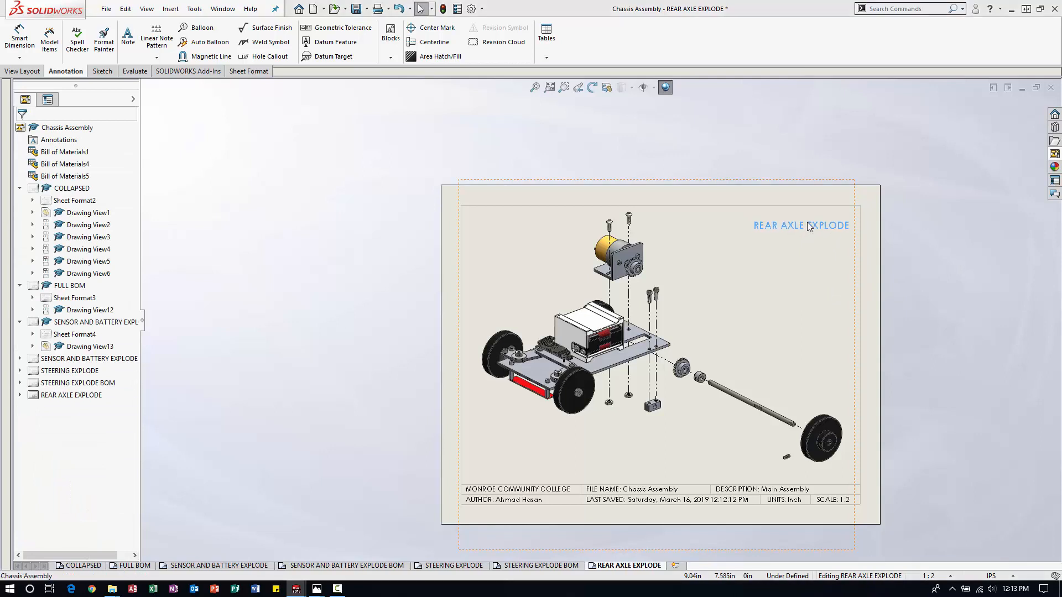
{"action": "key", "text": "Escape"}
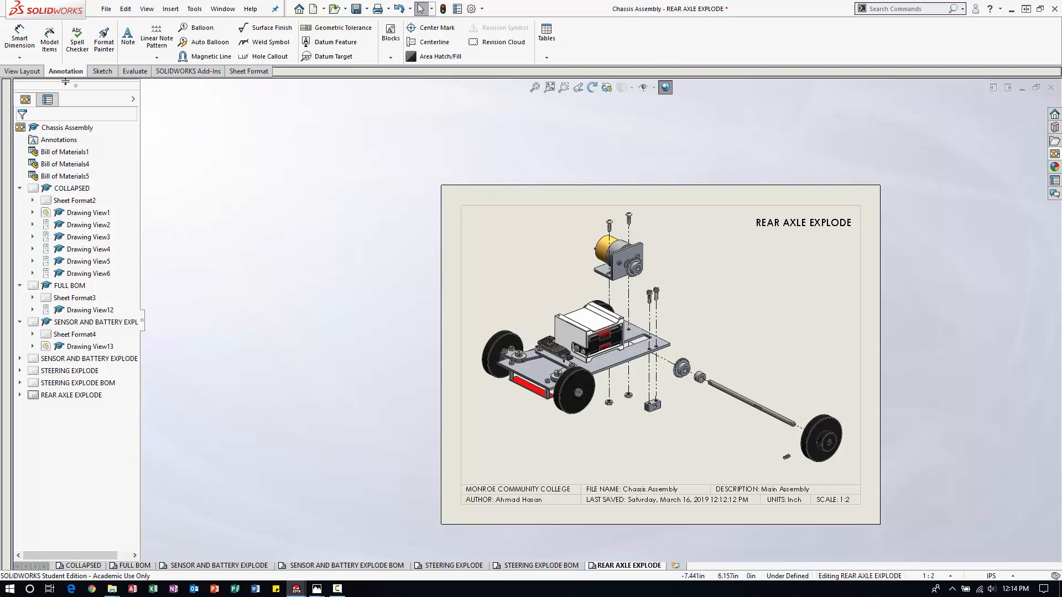
Add an item-number balloon to the left button head screw above the motor, placed to the left of the screw.
{"action": "left_click", "coordinate": [214, 31]}
{"action": "scroll", "coordinate": [736, 263], "scroll_direction": "down", "scroll_amount": 2}
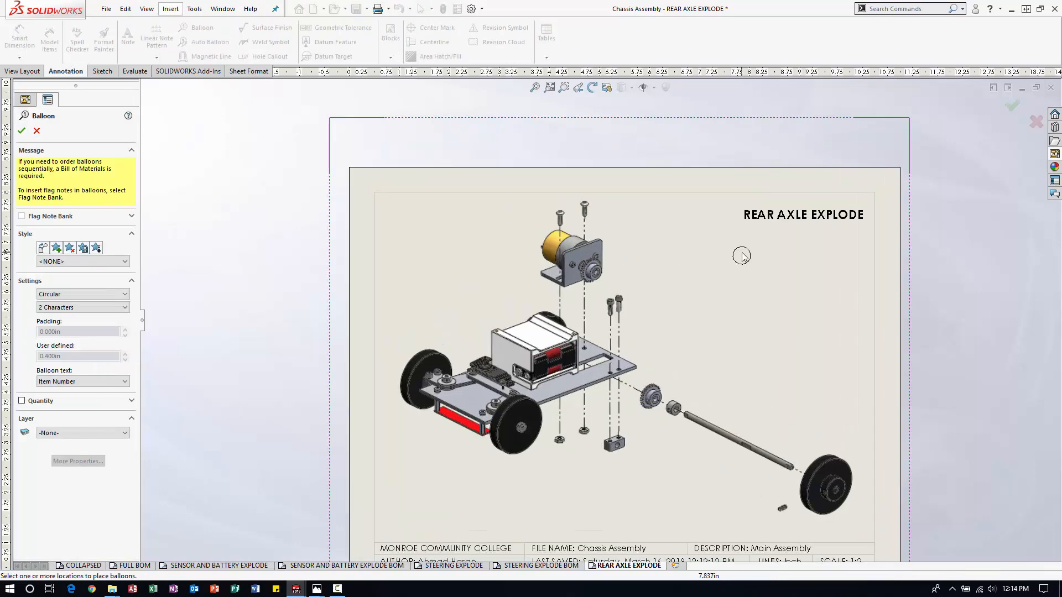
{"action": "scroll", "coordinate": [551, 254], "scroll_direction": "down", "scroll_amount": 2}
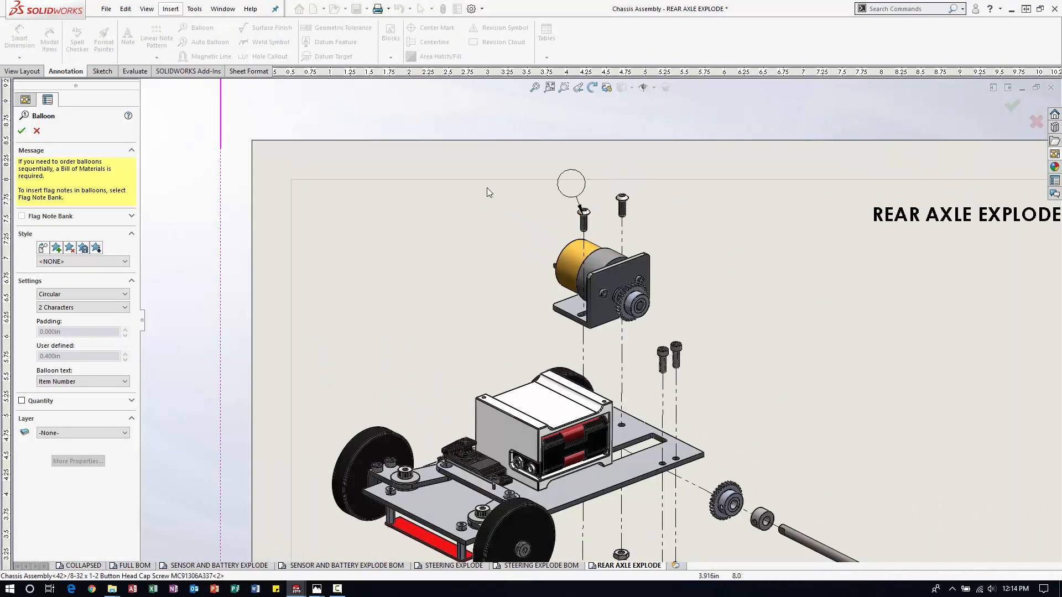
{"action": "left_click", "coordinate": [582, 216]}
{"action": "left_click", "coordinate": [434, 218]}
{"action": "scroll", "coordinate": [606, 310], "scroll_direction": "up", "scroll_amount": 3}
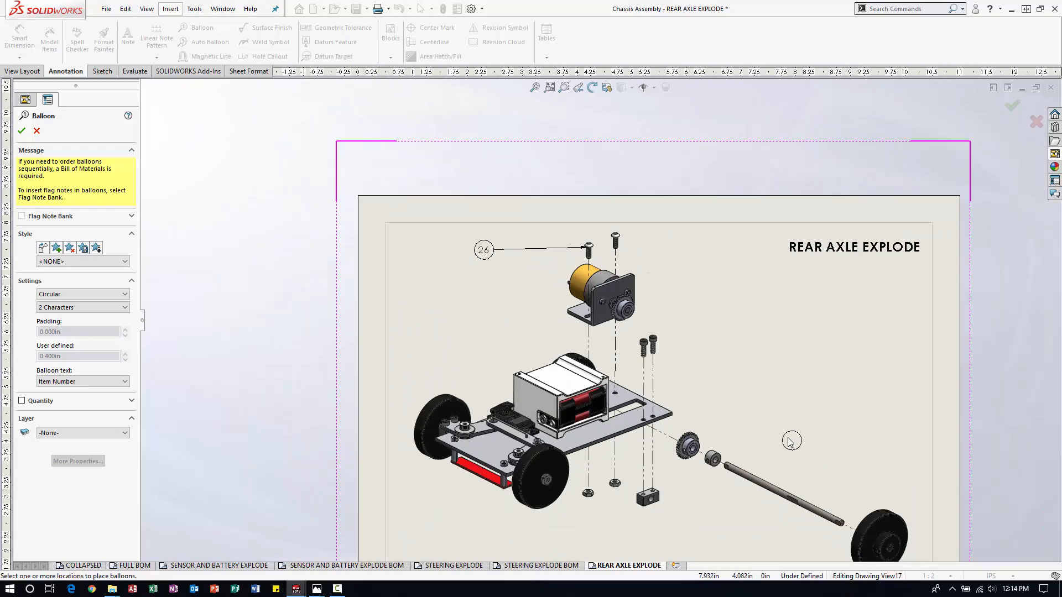
Balloon the motor bracket and the right socket head screw above the chassis plate, with both balloons up and to the right.
{"action": "scroll", "coordinate": [783, 442], "scroll_direction": "down", "scroll_amount": 1}
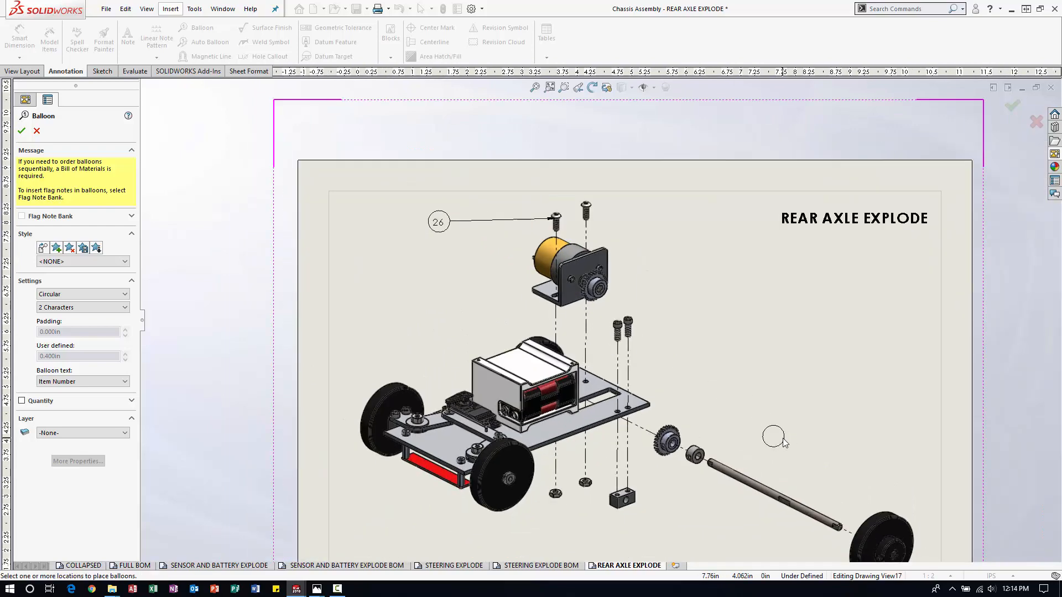
{"action": "left_click", "coordinate": [582, 268]}
{"action": "left_click", "coordinate": [684, 222]}
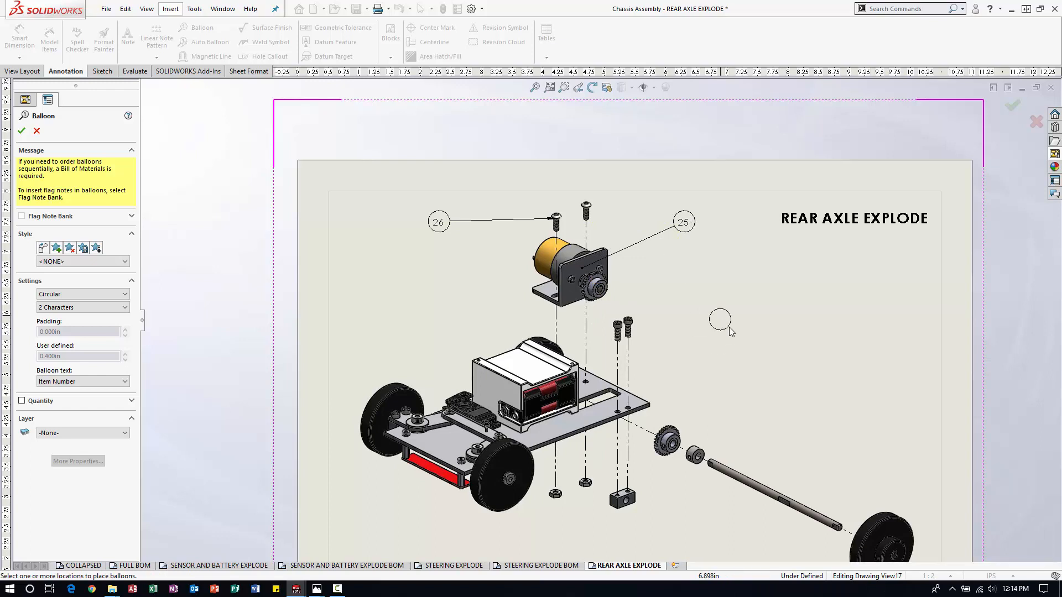
{"action": "left_click", "coordinate": [630, 322]}
{"action": "left_click", "coordinate": [700, 279]}
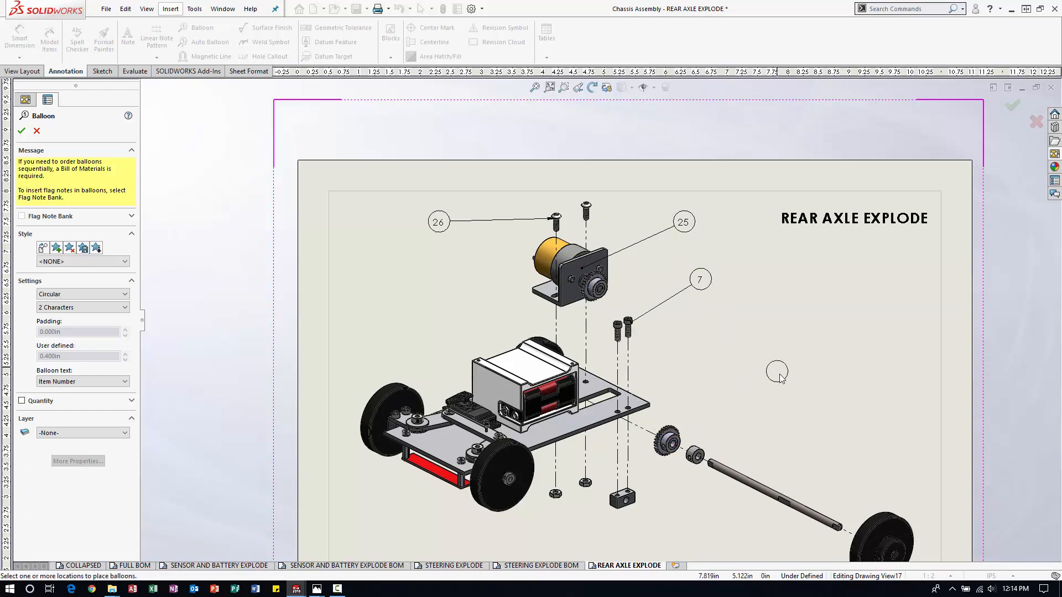
Add balloons to the rear axle and the shaft collar, placed above and to the right of the parts.
{"action": "left_click", "coordinate": [739, 475]}
{"action": "left_click", "coordinate": [816, 355]}
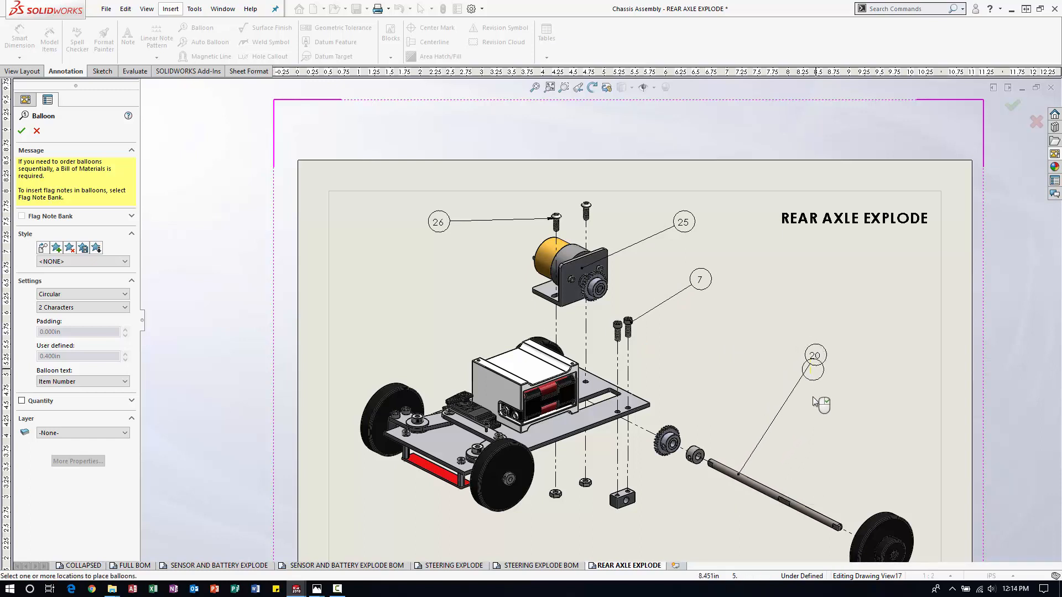
{"action": "left_click", "coordinate": [695, 449]}
{"action": "left_click", "coordinate": [763, 341]}
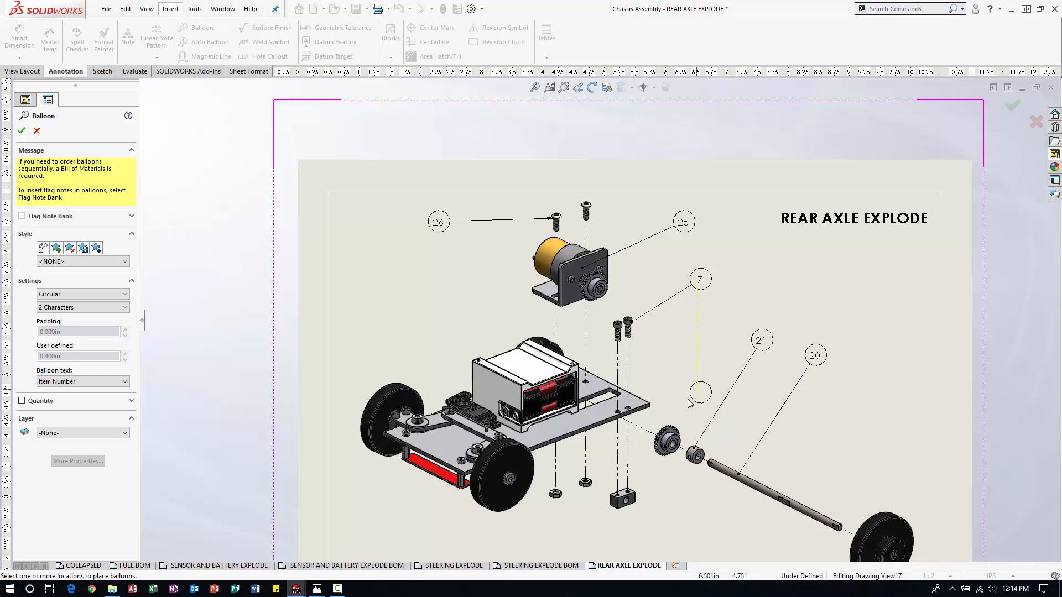
Balloon the axle gear and the exploded rear wheel, continuing the row of balloons above the axle parts.
{"action": "left_click", "coordinate": [668, 436]}
{"action": "left_click", "coordinate": [726, 317]}
{"action": "left_click", "coordinate": [878, 515]}
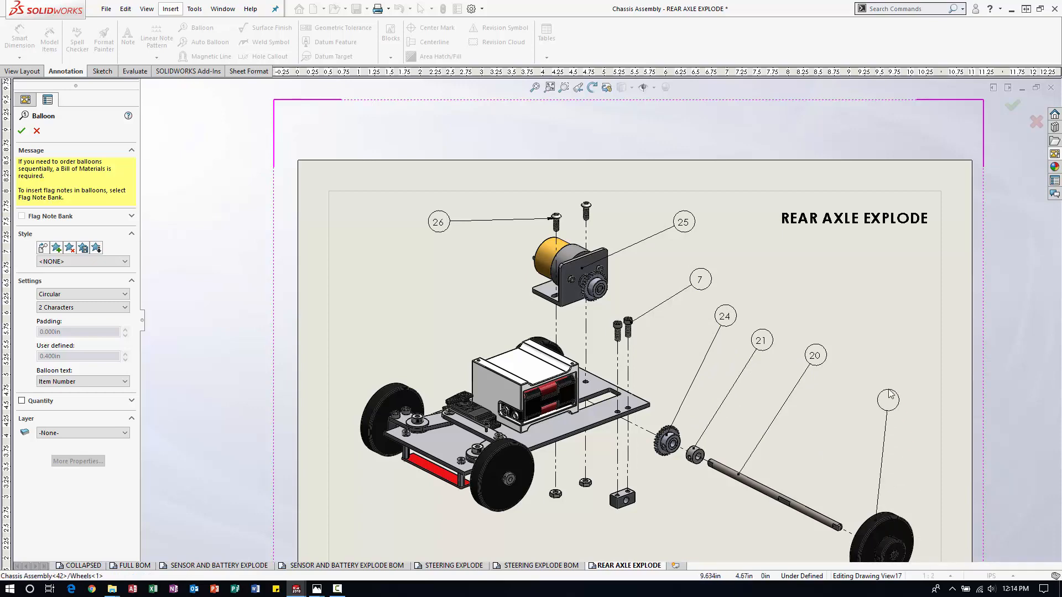
{"action": "left_click", "coordinate": [912, 375]}
Add balloons to the left nut and the wheel mount block below the chassis, placed down and to the left of each part.
{"action": "scroll", "coordinate": [812, 435], "scroll_direction": "up", "scroll_amount": 2}
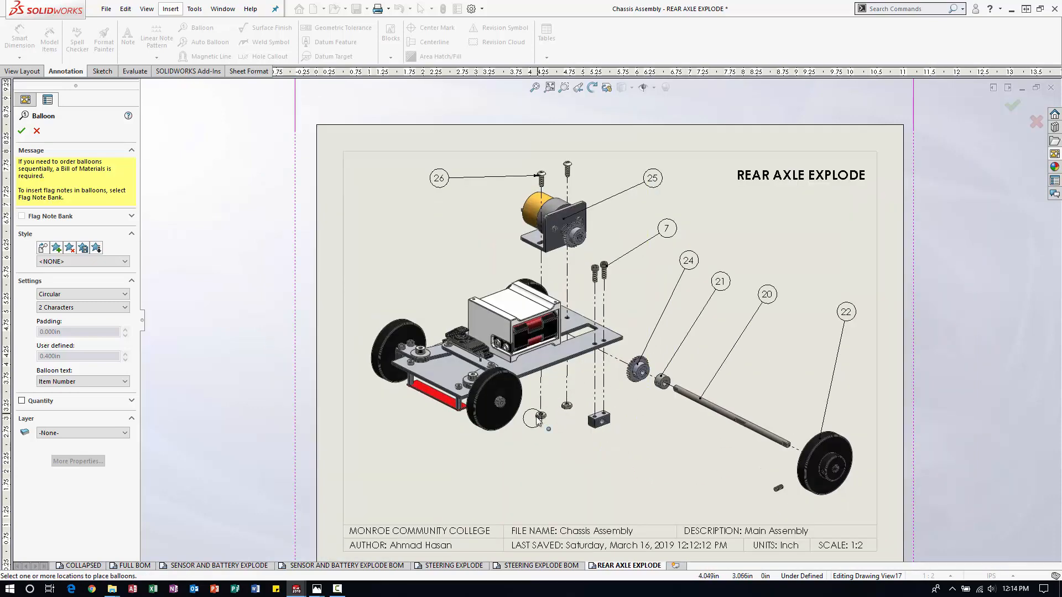
{"action": "left_click", "coordinate": [541, 417]}
{"action": "left_click", "coordinate": [516, 461]}
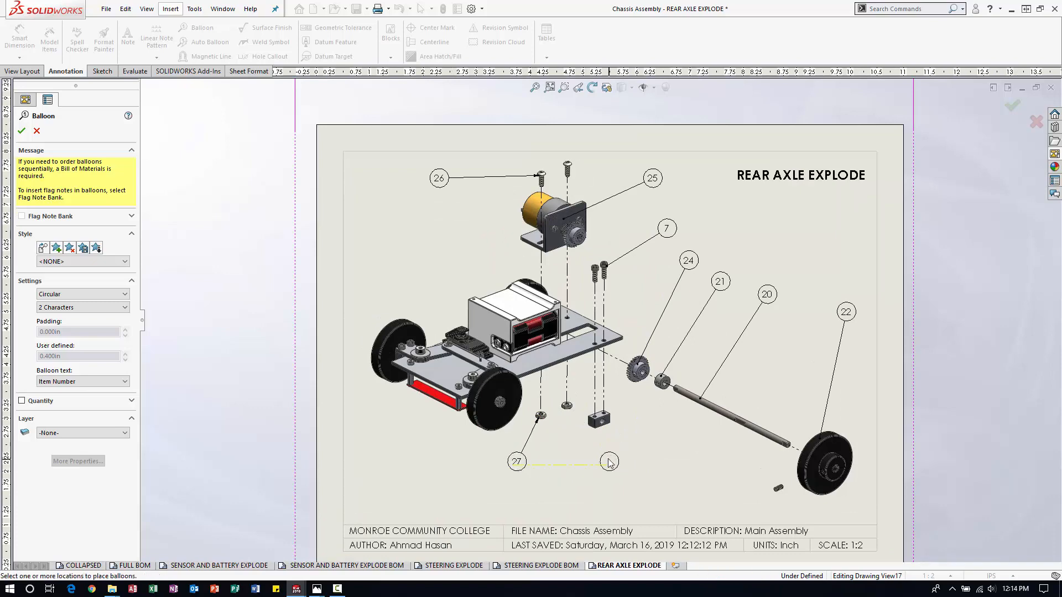
{"action": "scroll", "coordinate": [607, 440], "scroll_direction": "down", "scroll_amount": 2}
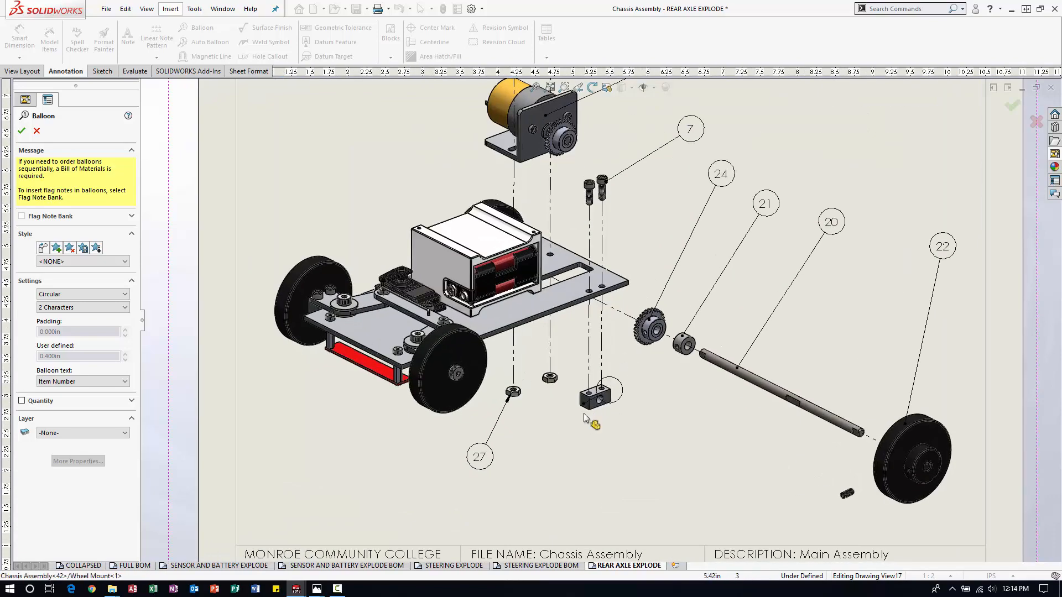
{"action": "left_click", "coordinate": [590, 424]}
{"action": "left_click", "coordinate": [546, 471]}
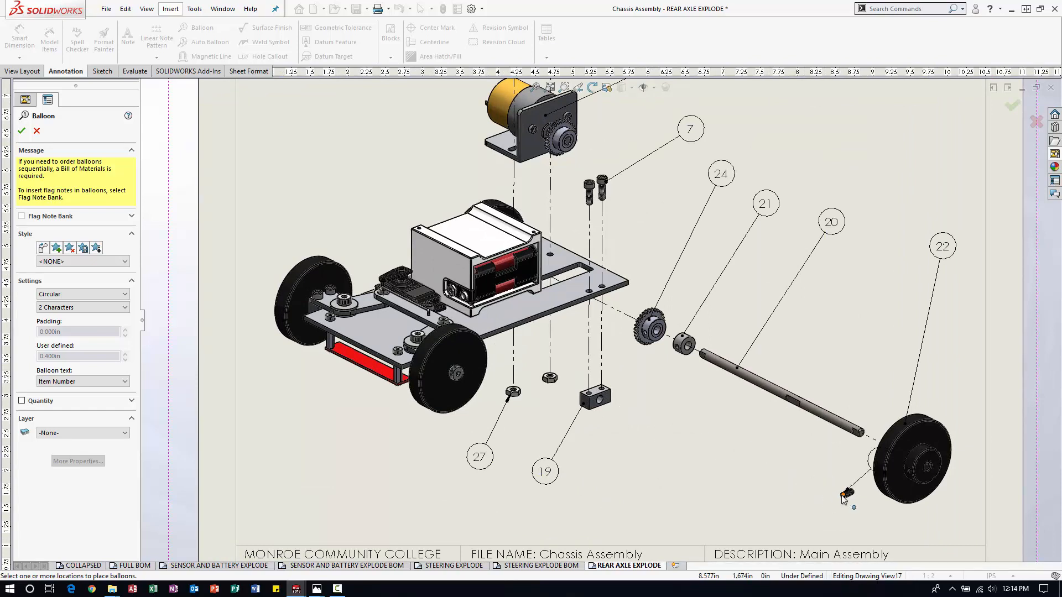
Balloon the small set screw beside the exploded rear wheel, placing the balloon to its left.
{"action": "left_click", "coordinate": [741, 487]}
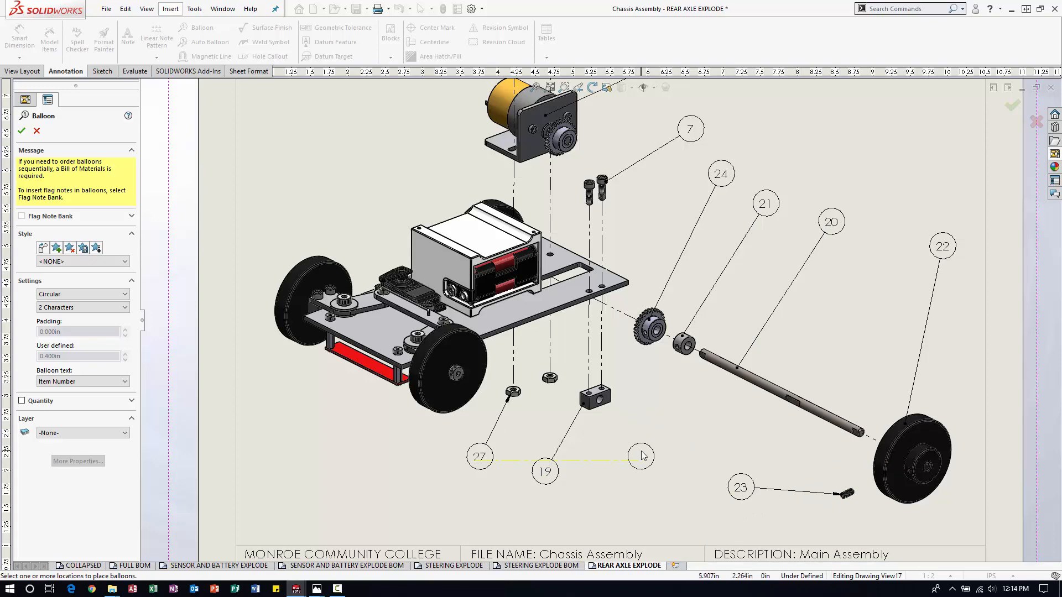
{"action": "key", "text": "f"}
{"action": "scroll", "coordinate": [708, 311], "scroll_direction": "down", "scroll_amount": 1}
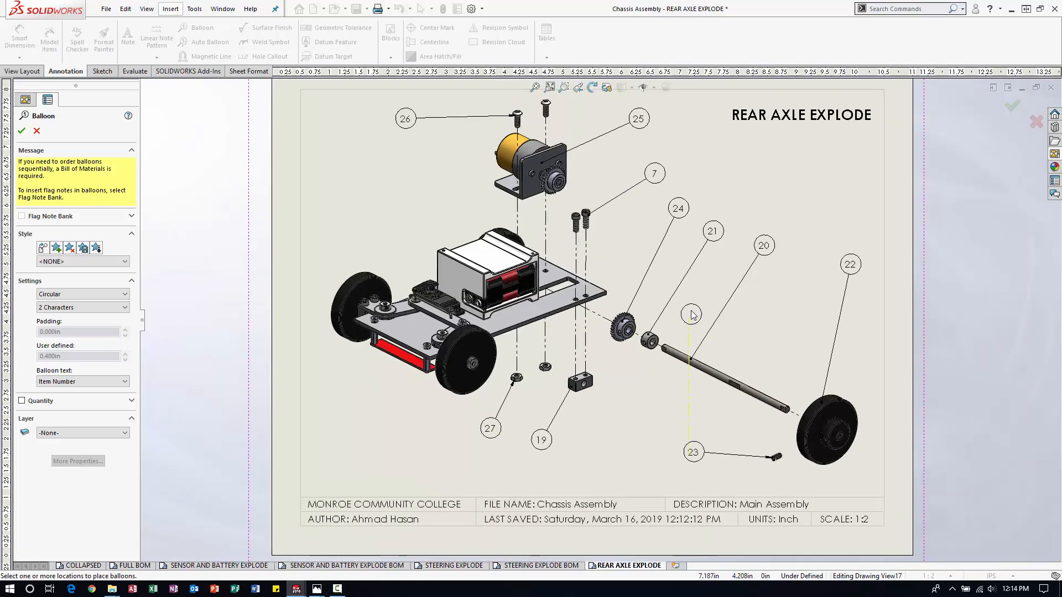
{"action": "scroll", "coordinate": [600, 315], "scroll_direction": "up", "scroll_amount": 1}
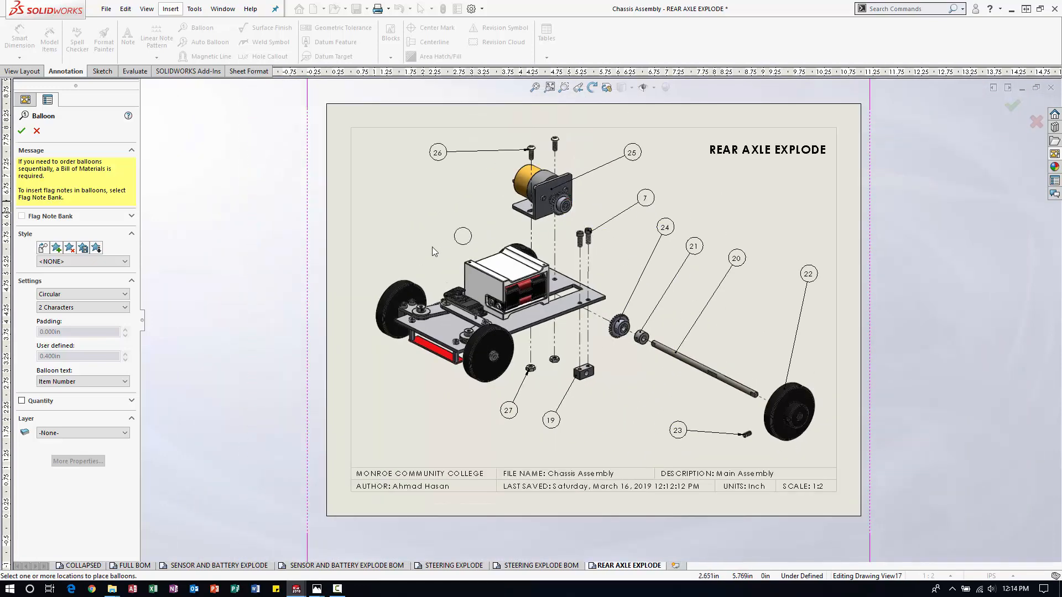
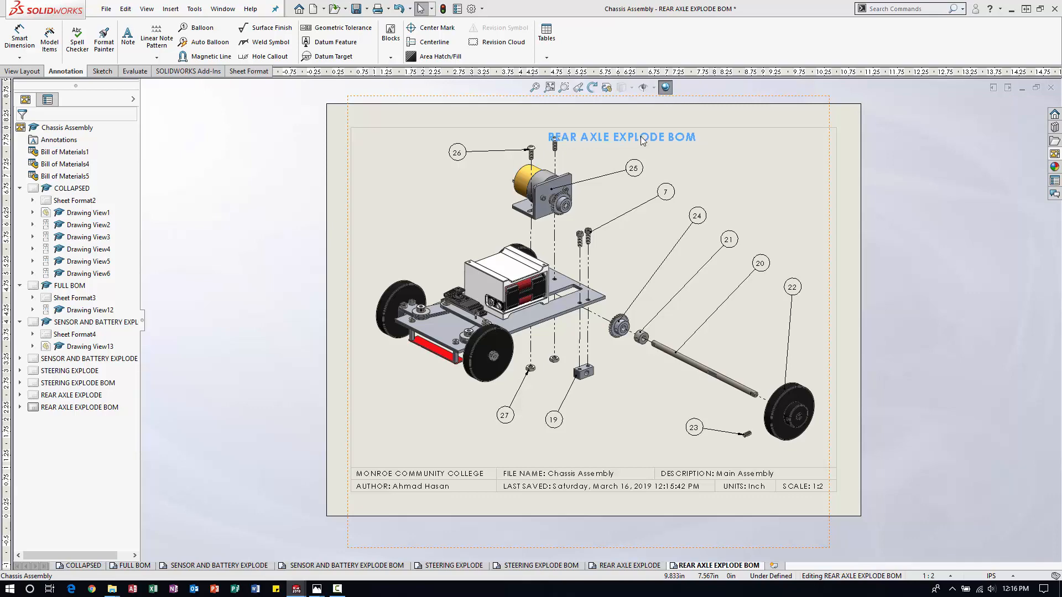
Try to change the scale denominator of the REAR AXLE EXPLODE BOM sheet to 44444 in its sheet properties.
{"action": "left_click", "coordinate": [684, 371]}
{"action": "left_click", "coordinate": [950, 234]}
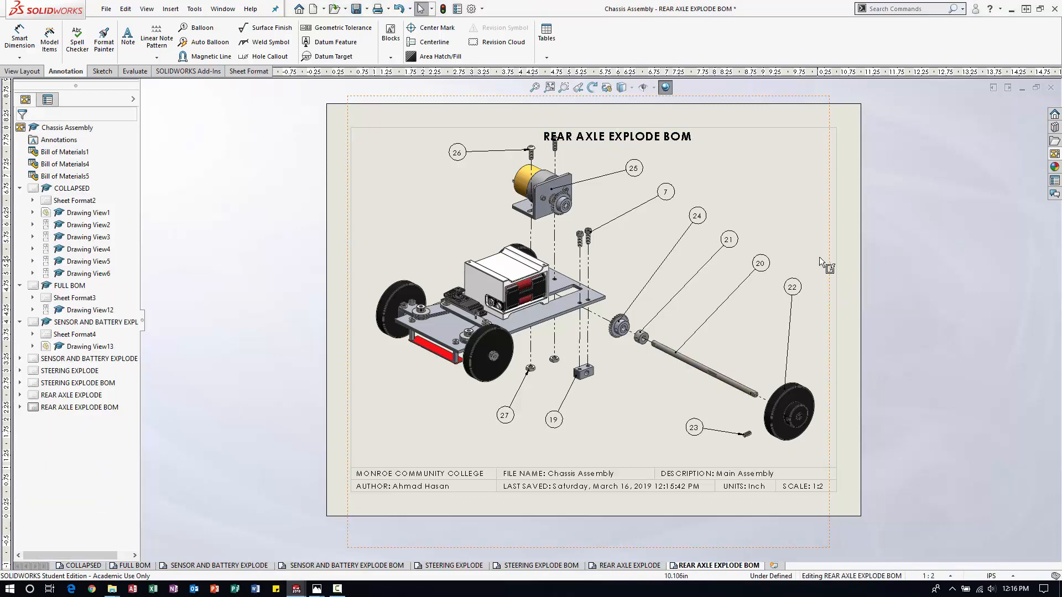
{"action": "right_click", "coordinate": [847, 257]}
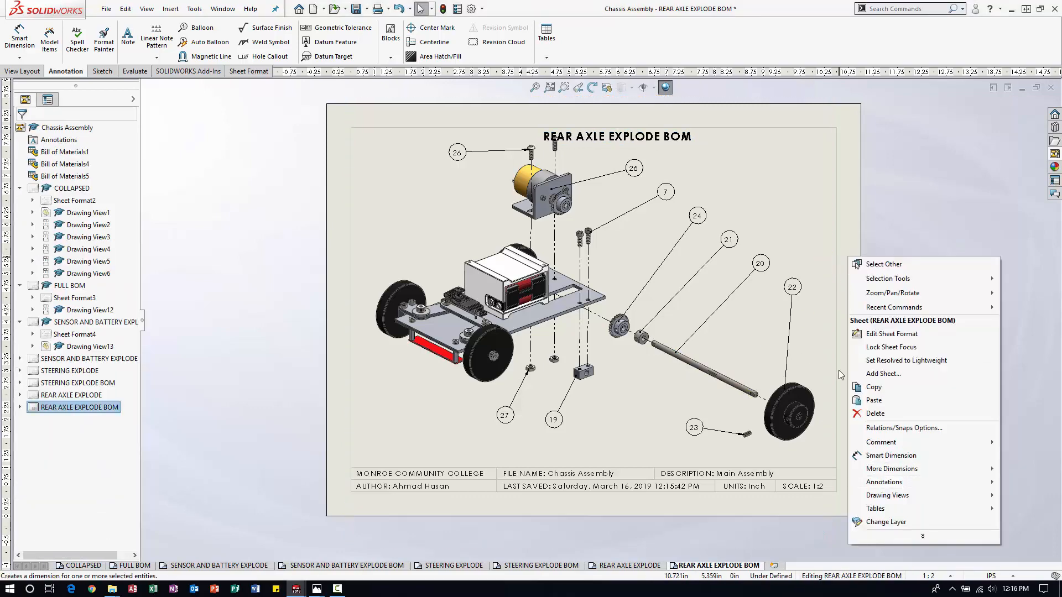
{"action": "left_click", "coordinate": [907, 542]}
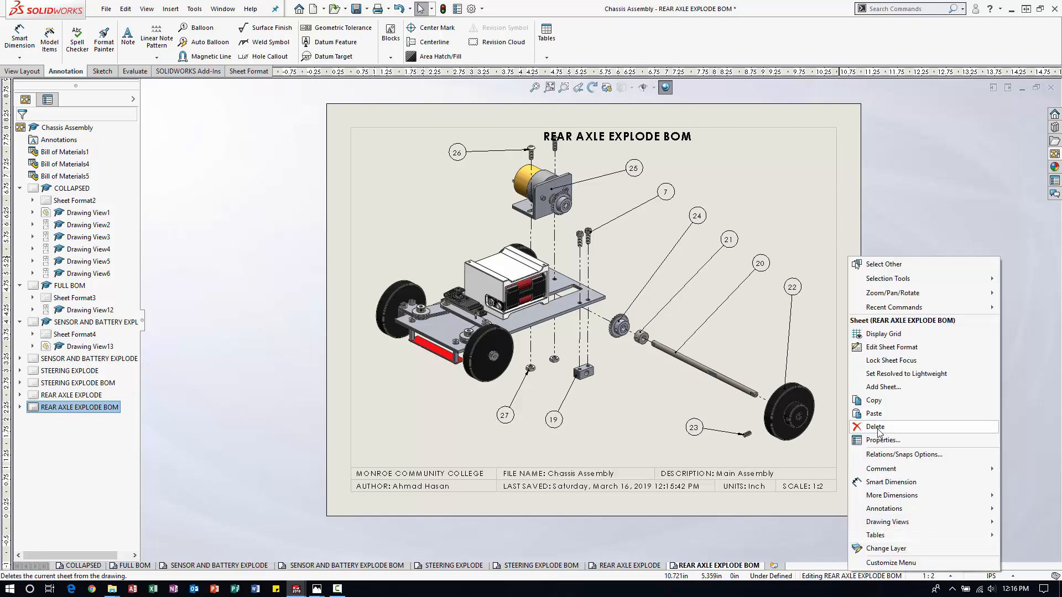
{"action": "left_click", "coordinate": [884, 441]}
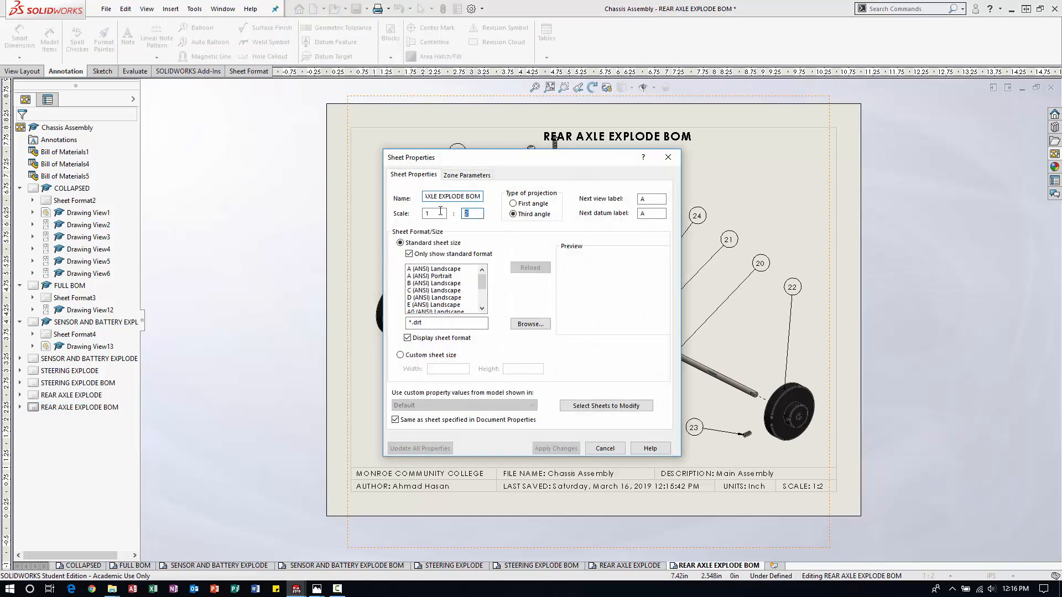
{"action": "type", "text": "4444"}
{"action": "left_click", "coordinate": [553, 448]}
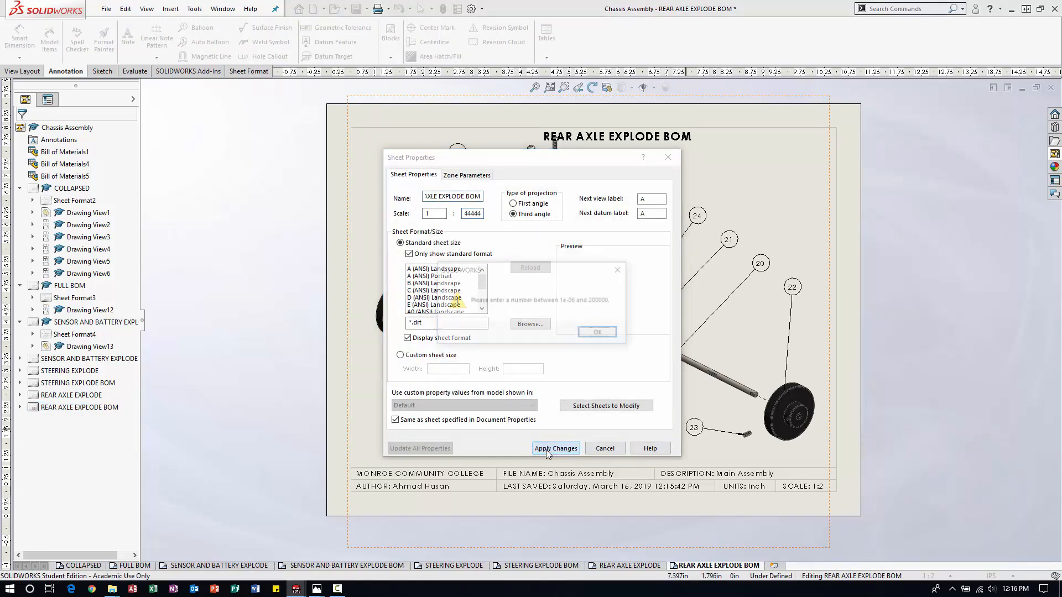
{"action": "left_click", "coordinate": [598, 334]}
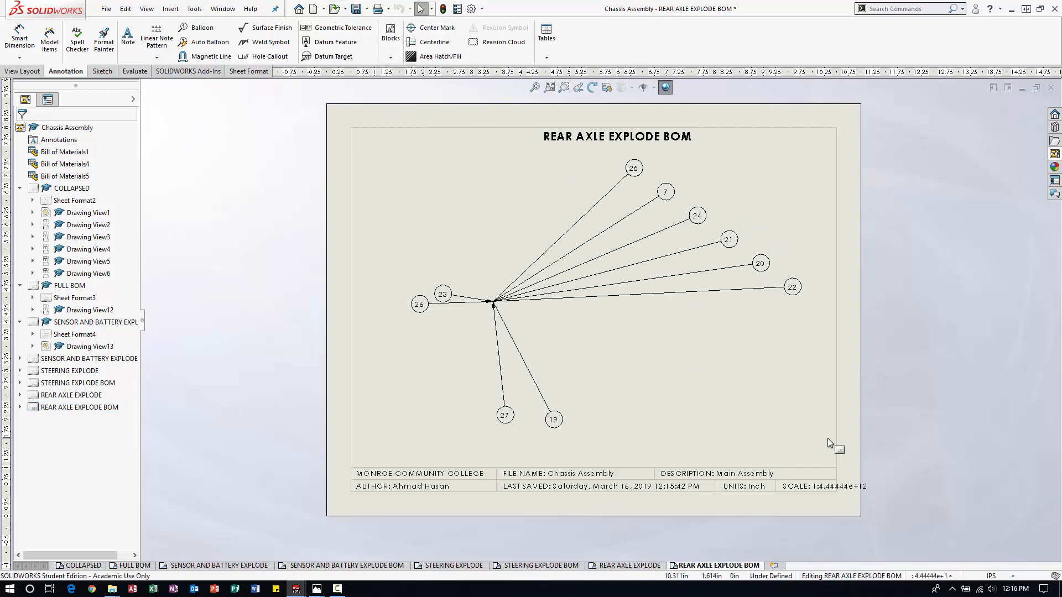
Set the REAR AXLE EXPLODE BOM sheet's scale to 1:4, scaling the annotations' position and text height.
{"action": "right_click", "coordinate": [79, 408]}
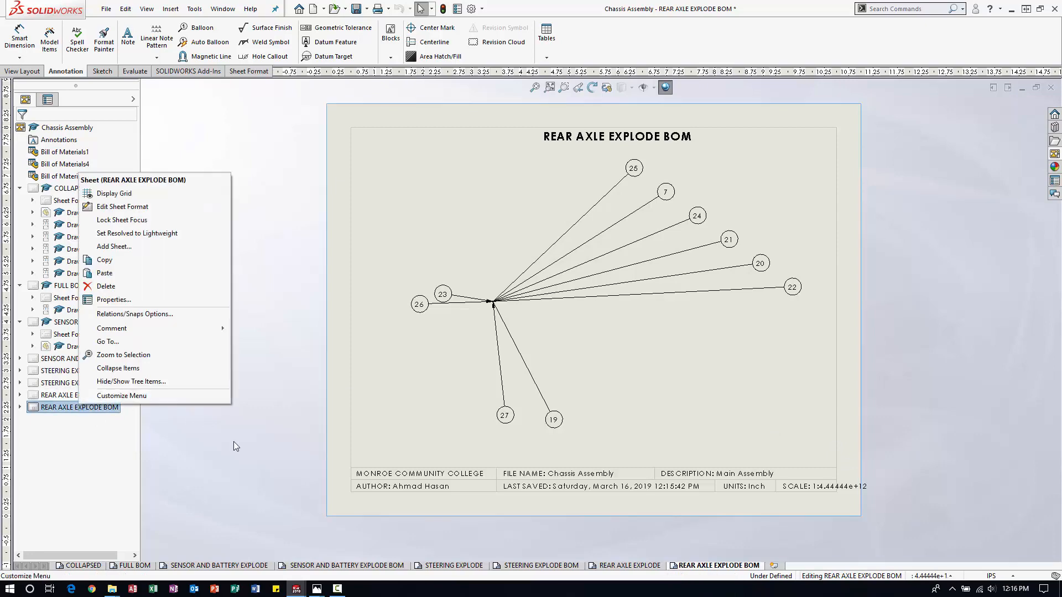
{"action": "key", "text": "Escape"}
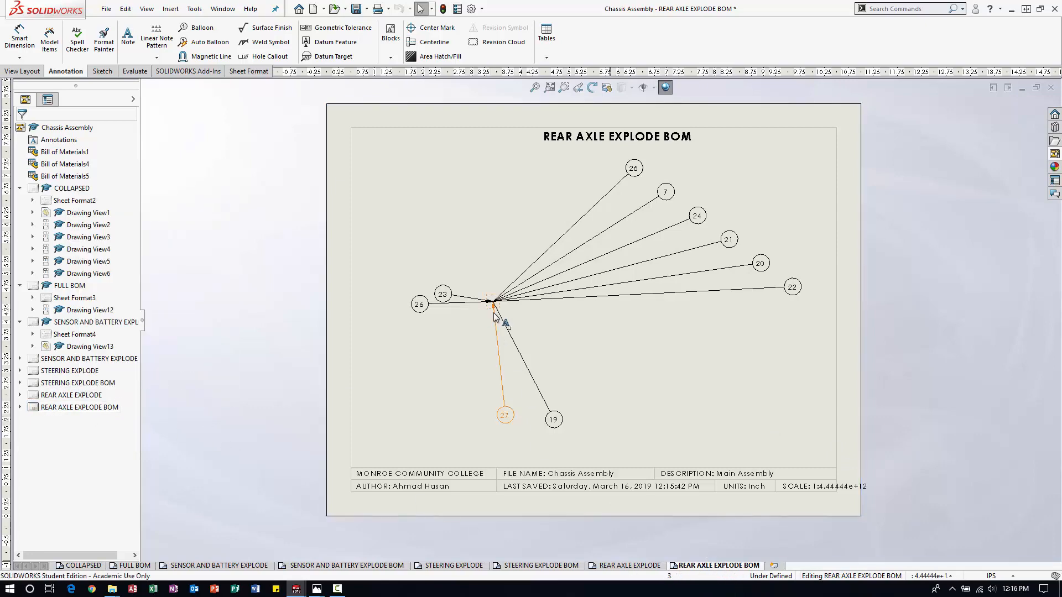
{"action": "scroll", "coordinate": [493, 301], "scroll_direction": "down", "scroll_amount": 10}
{"action": "left_click", "coordinate": [594, 264]}
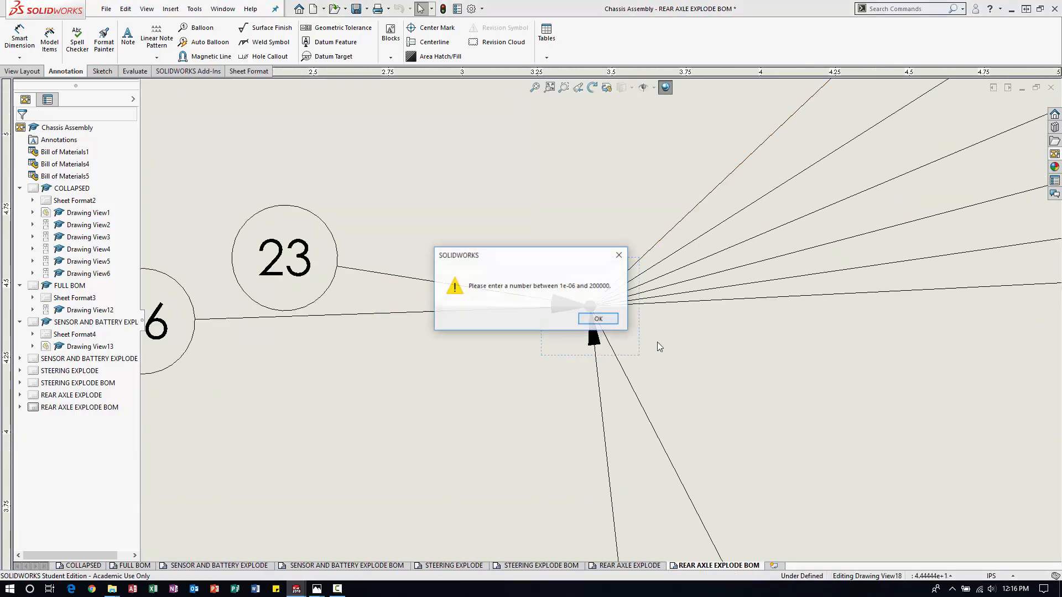
{"action": "left_click", "coordinate": [604, 320]}
{"action": "right_click", "coordinate": [776, 365]}
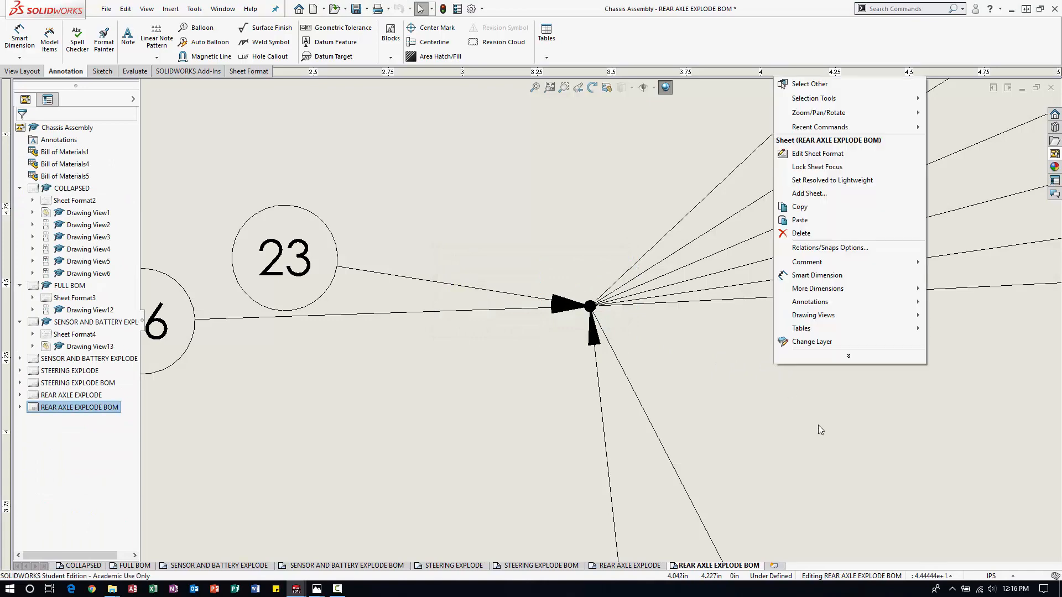
{"action": "left_click", "coordinate": [808, 233]}
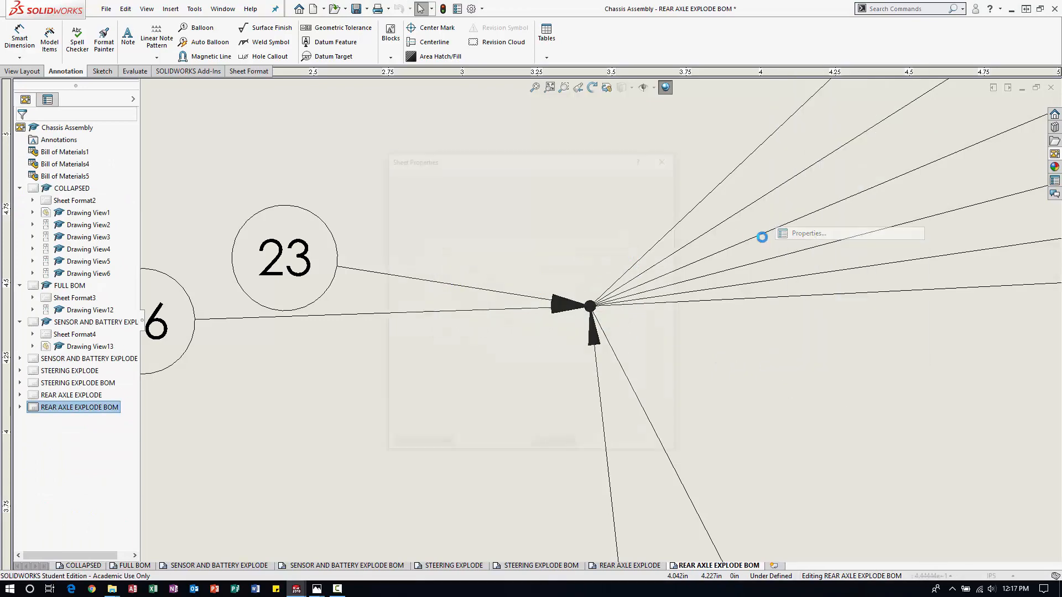
{"action": "double_click", "coordinate": [472, 213]}
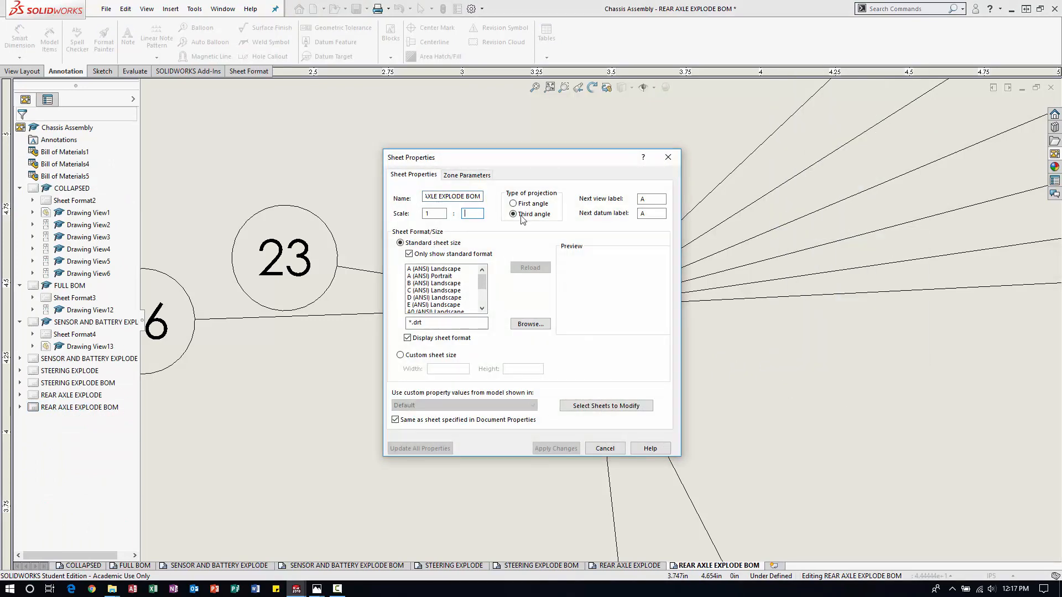
{"action": "type", "text": "4"}
{"action": "left_click", "coordinate": [556, 450]}
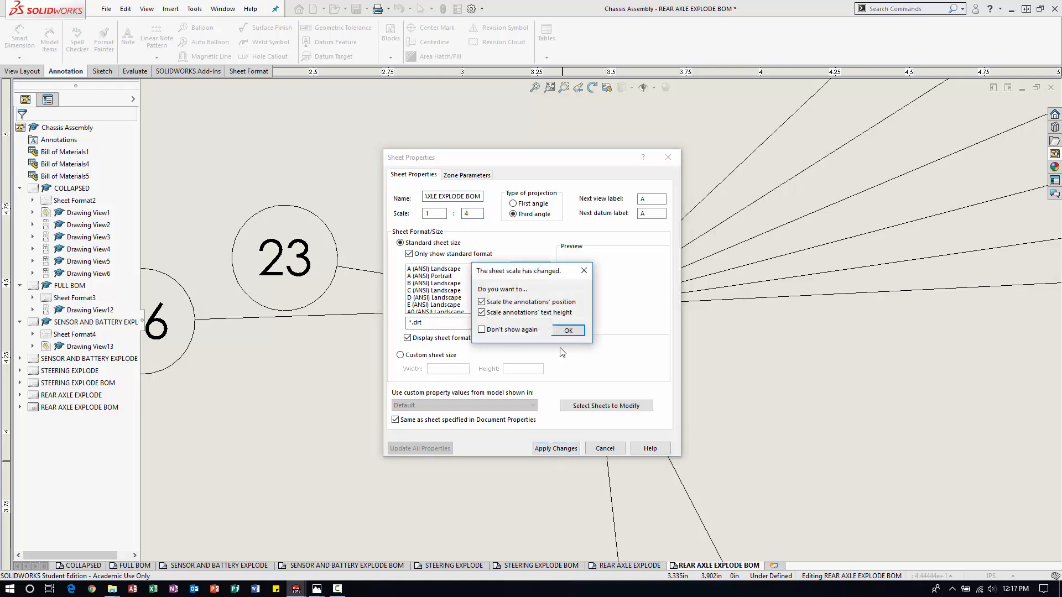
{"action": "left_click", "coordinate": [568, 331]}
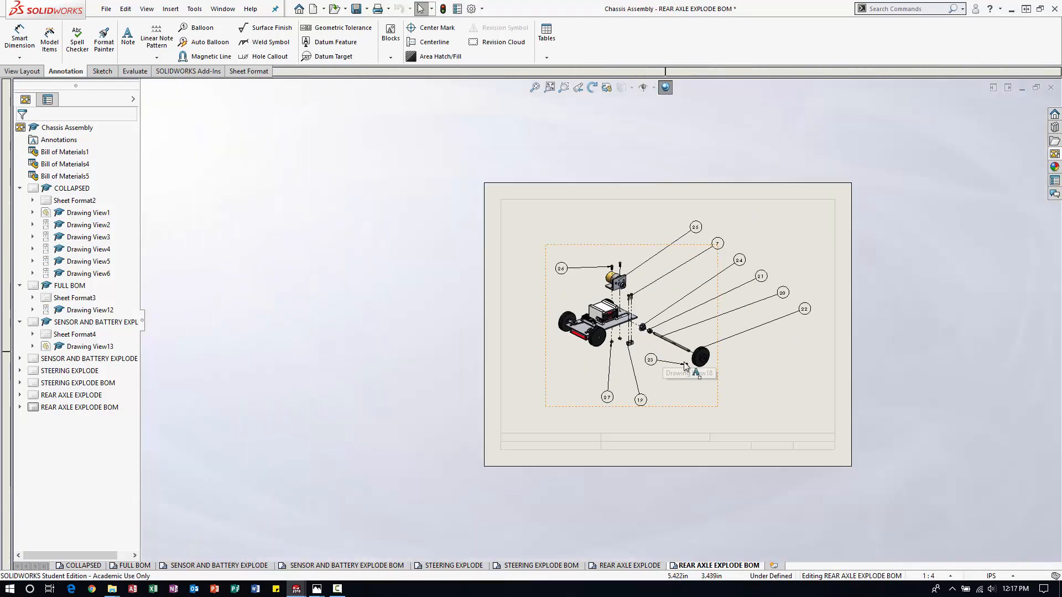
Delete the REAR AXLE EXPLODE BOM sheet from the drawing.
{"action": "scroll", "coordinate": [728, 365], "scroll_direction": "down", "scroll_amount": 1}
{"action": "left_click", "coordinate": [708, 456]}
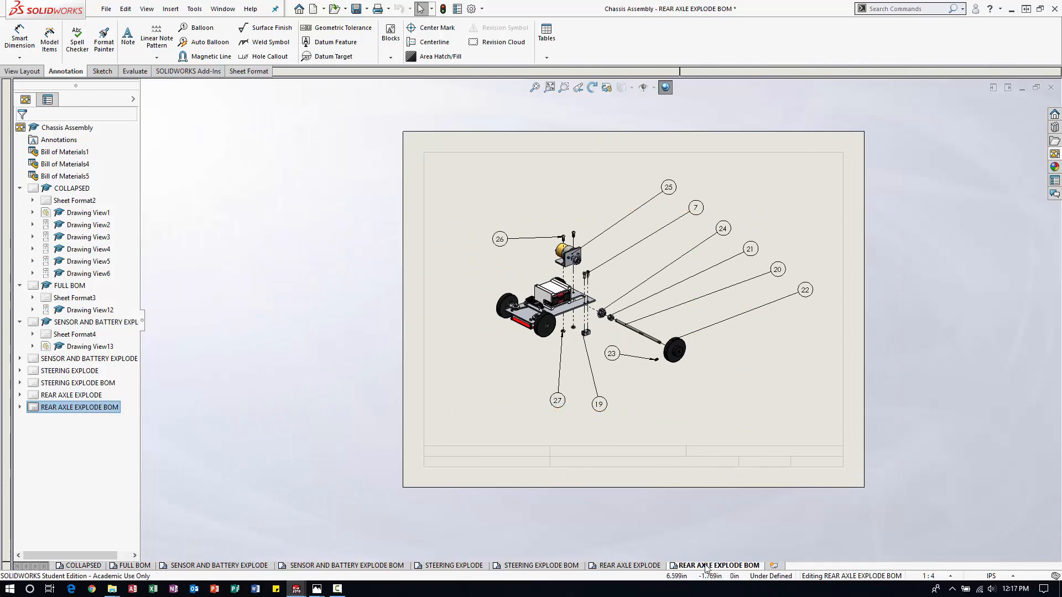
{"action": "right_click", "coordinate": [725, 566]}
{"action": "left_click", "coordinate": [741, 511]}
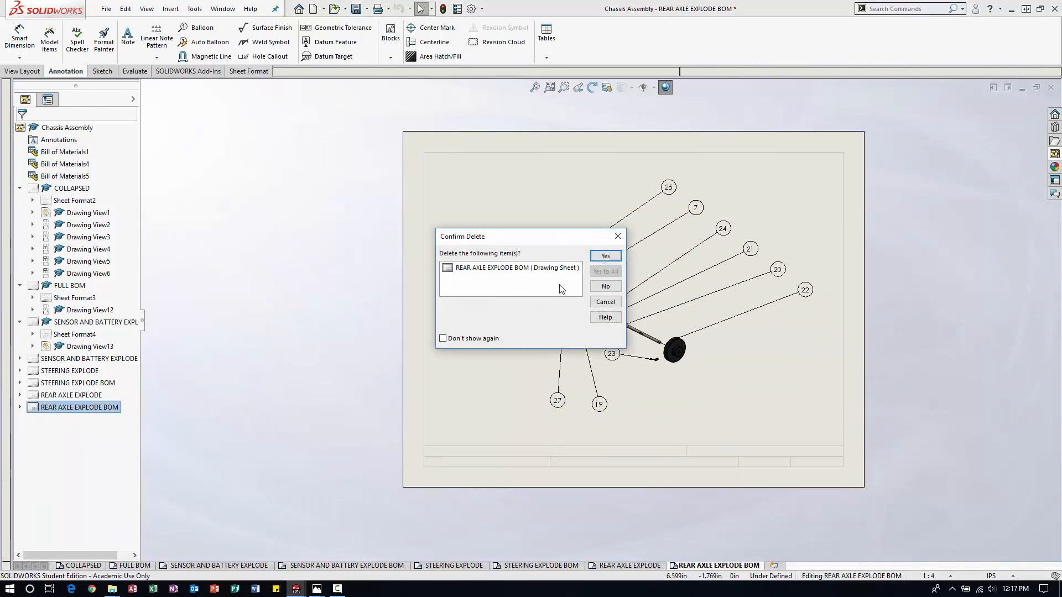
{"action": "left_click", "coordinate": [607, 257]}
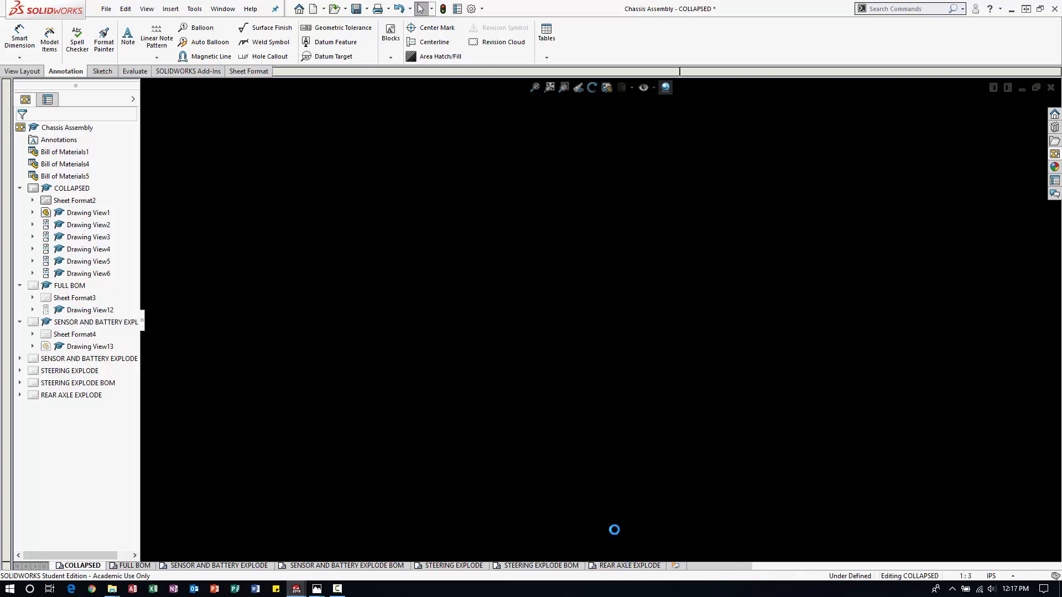
Review the REAR AXLE EXPLODE and STEERING EXPLODE BOM sheets, and check the SENSOR AND BATTERY EXPLODE BOM sheet's scale in its properties.
{"action": "left_click", "coordinate": [628, 566]}
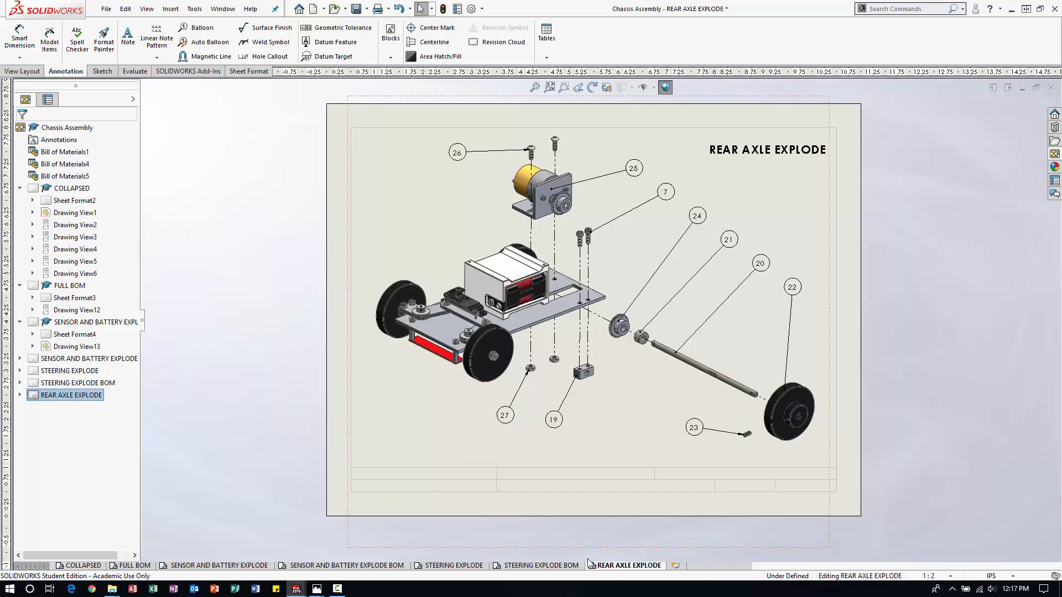
{"action": "left_click", "coordinate": [540, 566]}
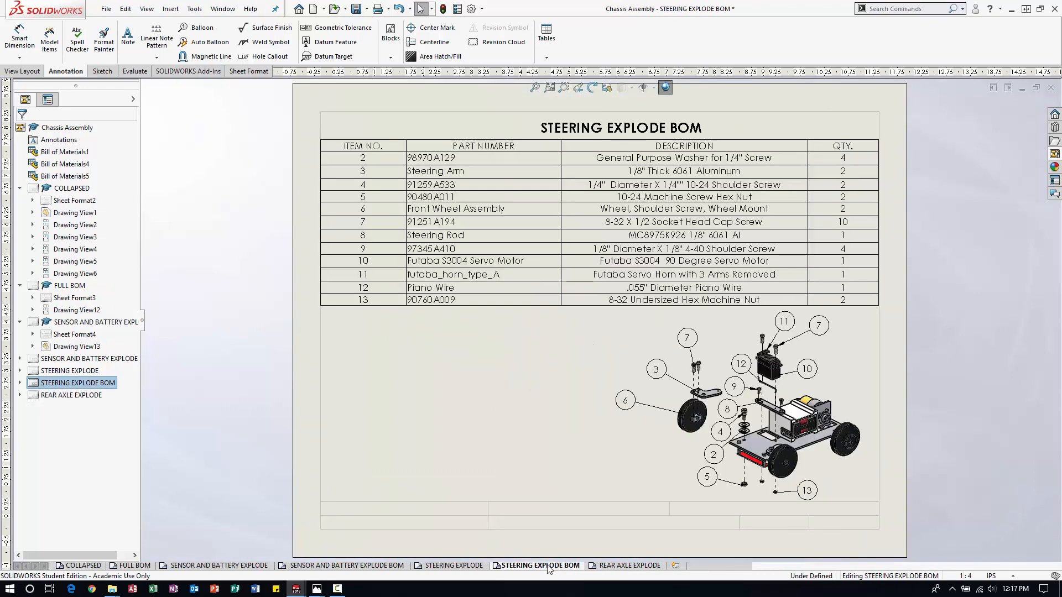
{"action": "left_click", "coordinate": [419, 566]}
{"action": "left_click", "coordinate": [346, 566]}
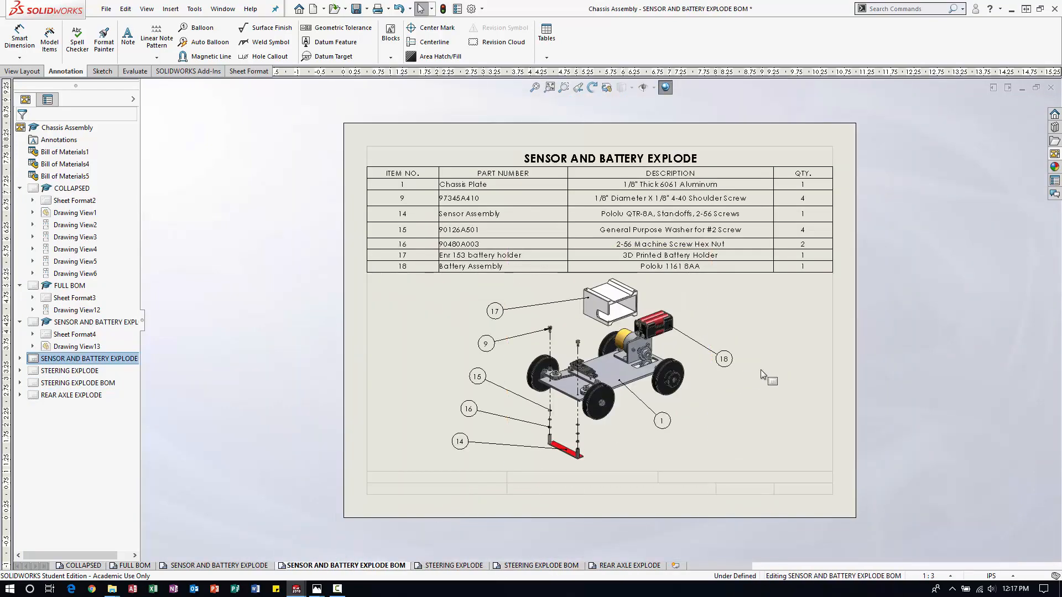
{"action": "right_click", "coordinate": [801, 362]}
{"action": "left_click", "coordinate": [880, 359]}
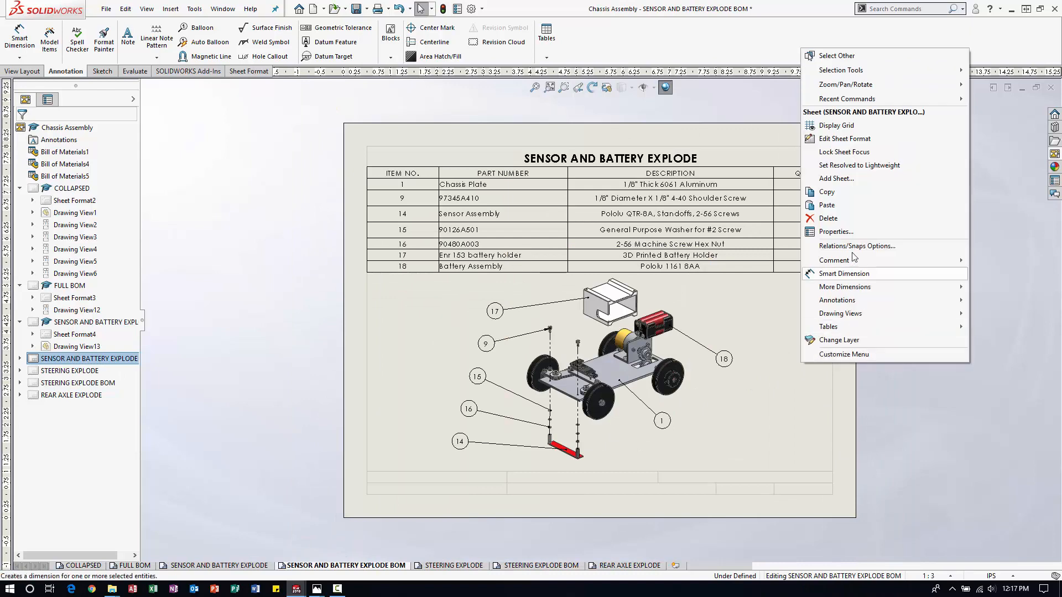
{"action": "left_click", "coordinate": [835, 231]}
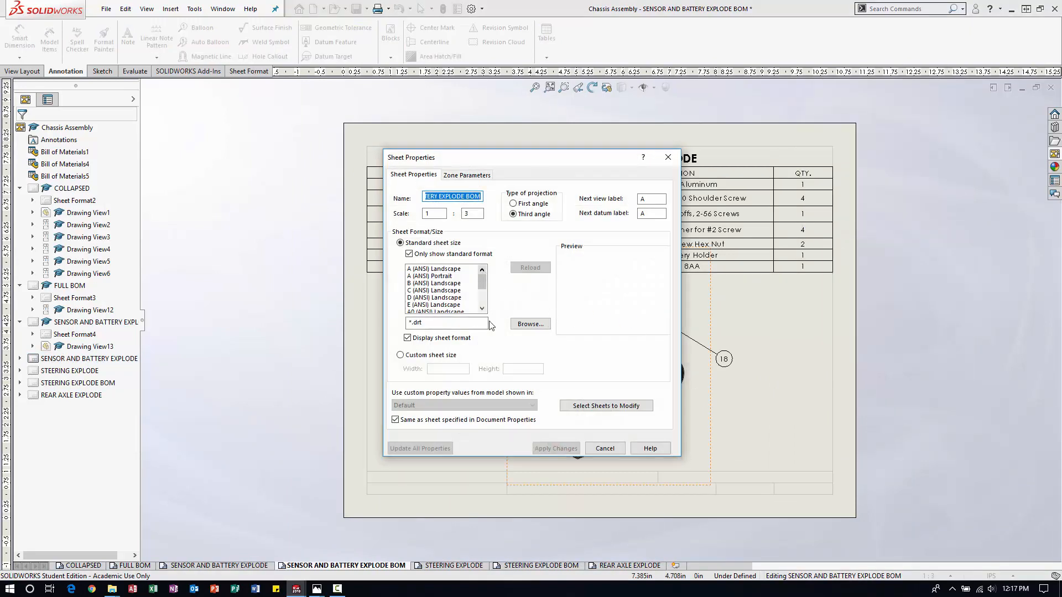
{"action": "left_click", "coordinate": [605, 448]}
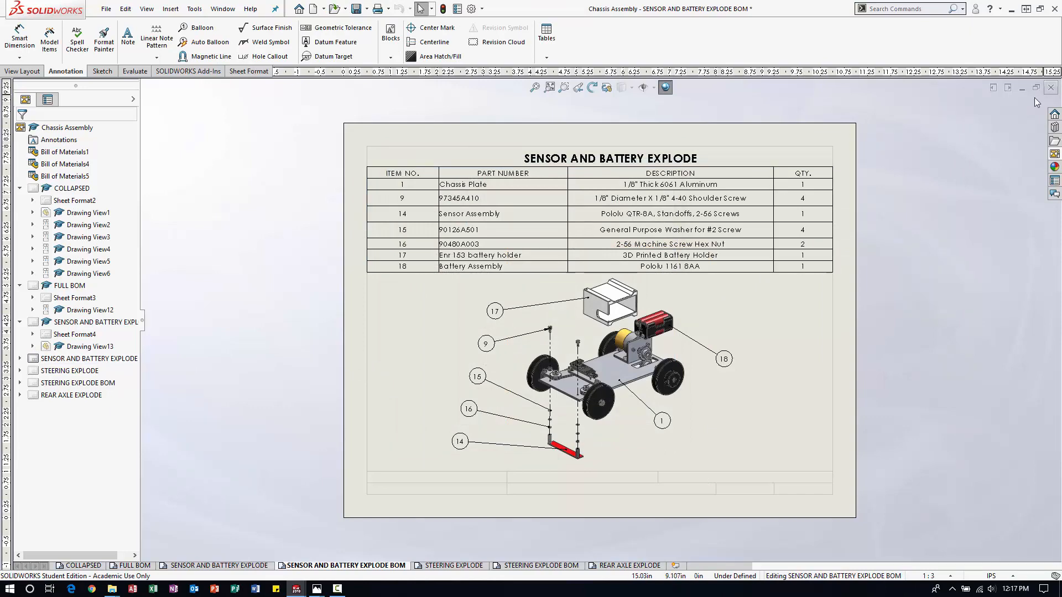
Close the drawing without saving and reopen the Chassis Assembly drawing from the Chassis Assemblies folder.
{"action": "left_click", "coordinate": [1051, 88]}
{"action": "left_click", "coordinate": [516, 310]}
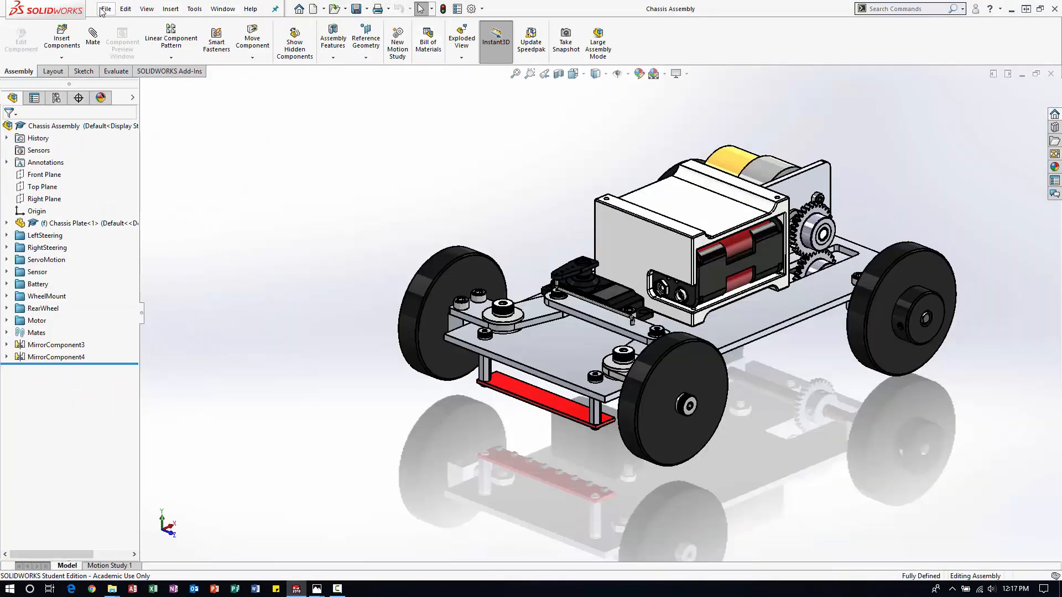
{"action": "left_click", "coordinate": [105, 9]}
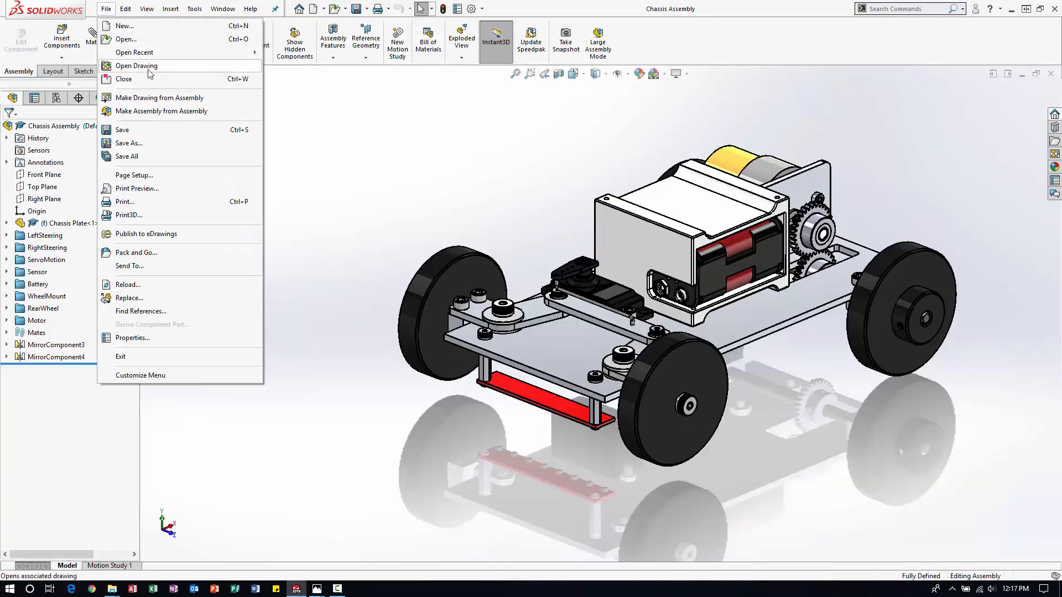
{"action": "left_click", "coordinate": [116, 41]}
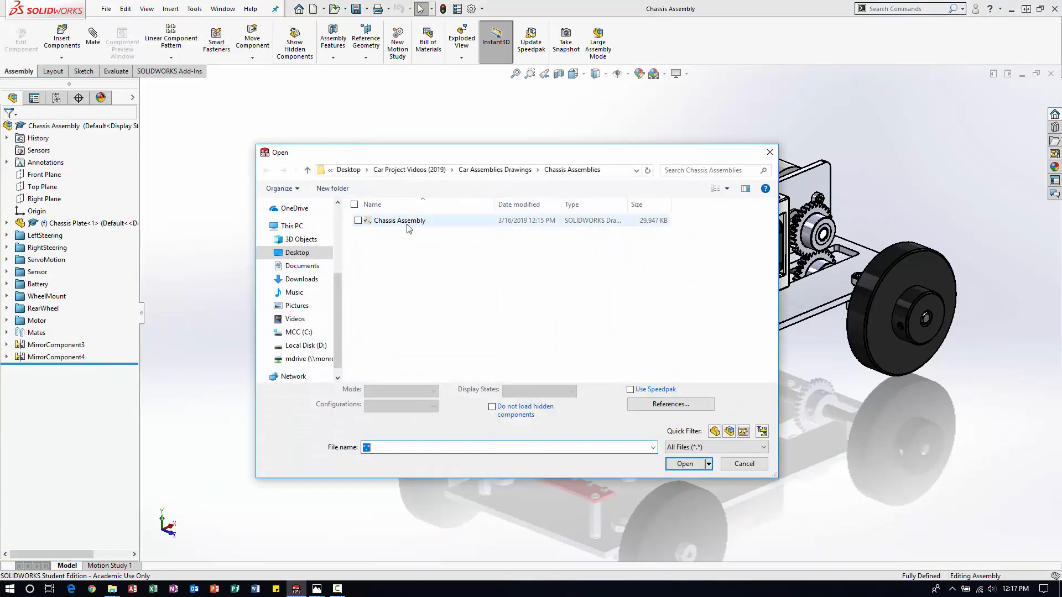
{"action": "double_click", "coordinate": [410, 222]}
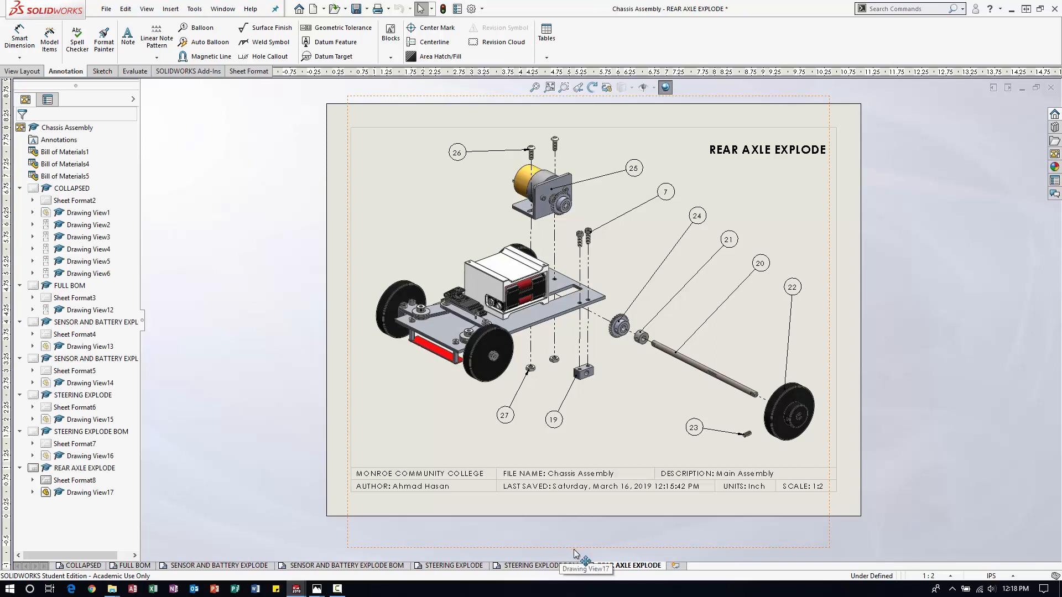
Copy the REAR AXLE EXPLODE sheet and paste the duplicate after the selected sheet.
{"action": "right_click", "coordinate": [619, 568]}
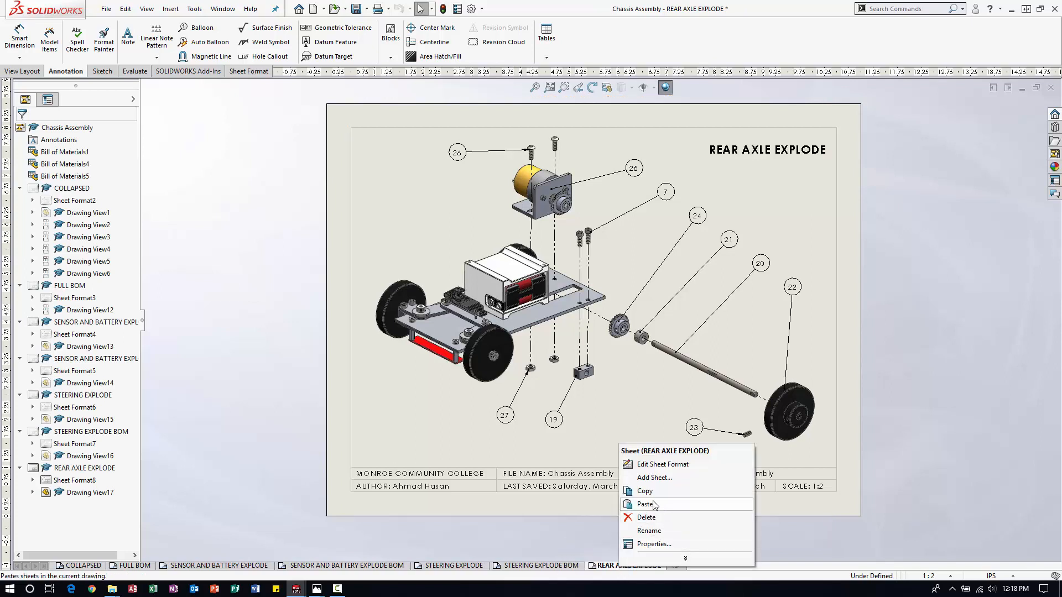
{"action": "left_click", "coordinate": [648, 492]}
{"action": "right_click", "coordinate": [671, 570]}
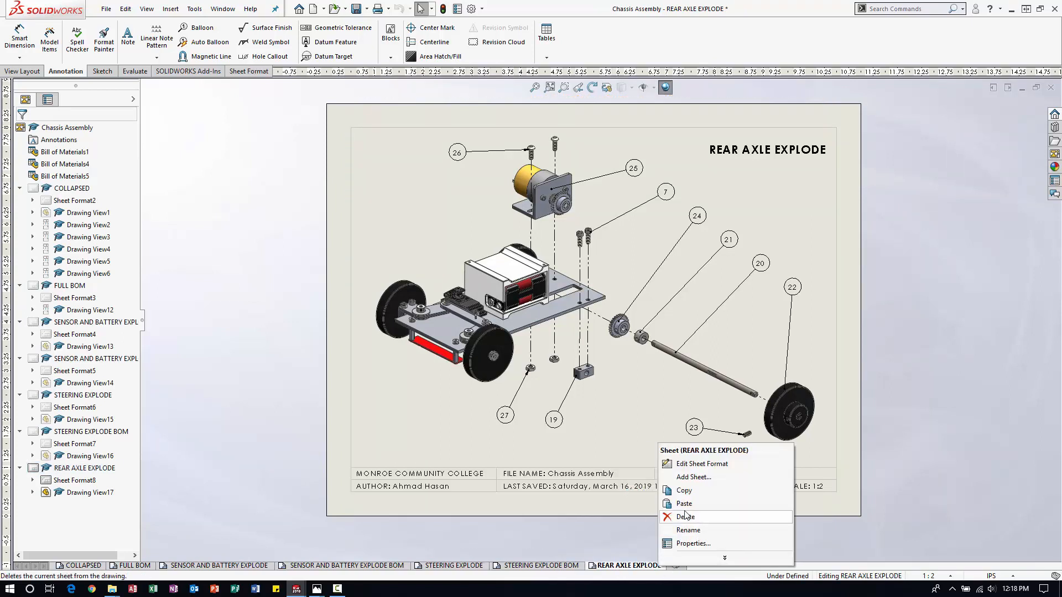
{"action": "left_click", "coordinate": [678, 500]}
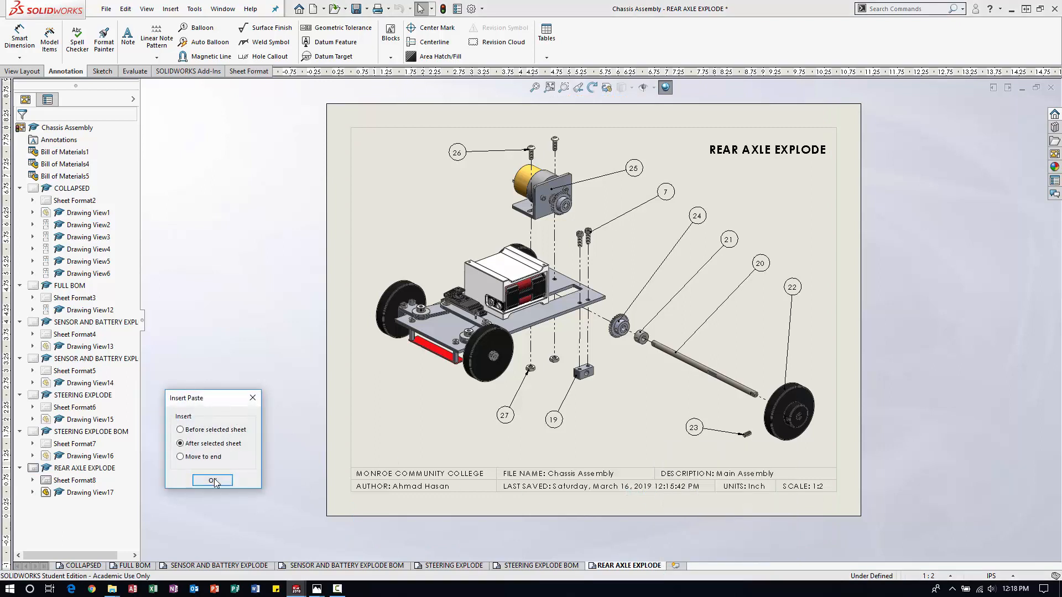
{"action": "left_click", "coordinate": [213, 481]}
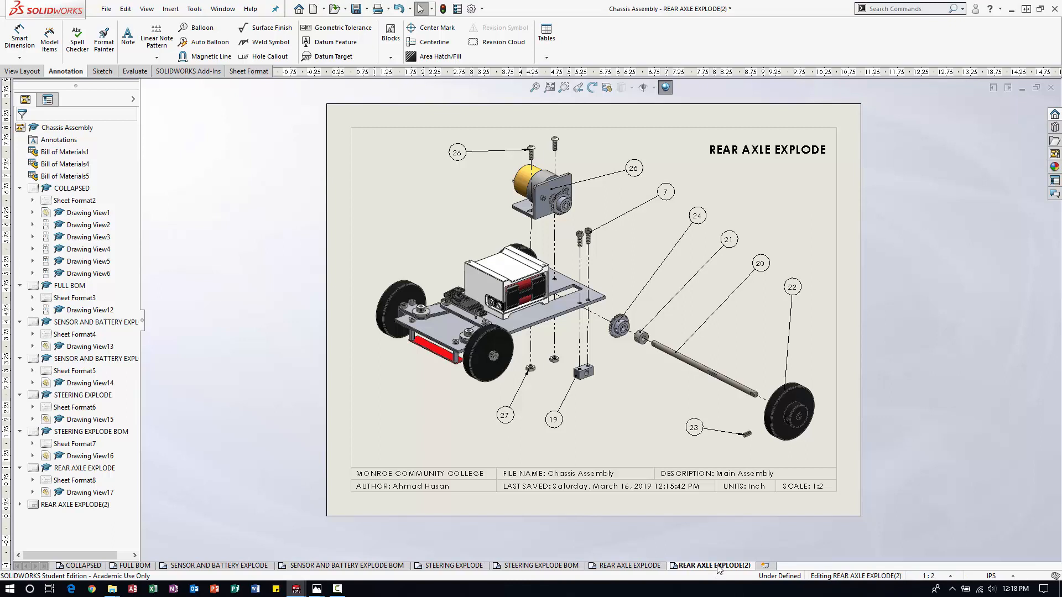
Rename the duplicated rear axle sheet as REAR AXLE EXPLODE BOM.
{"action": "right_click", "coordinate": [717, 568]}
{"action": "left_click", "coordinate": [743, 528]}
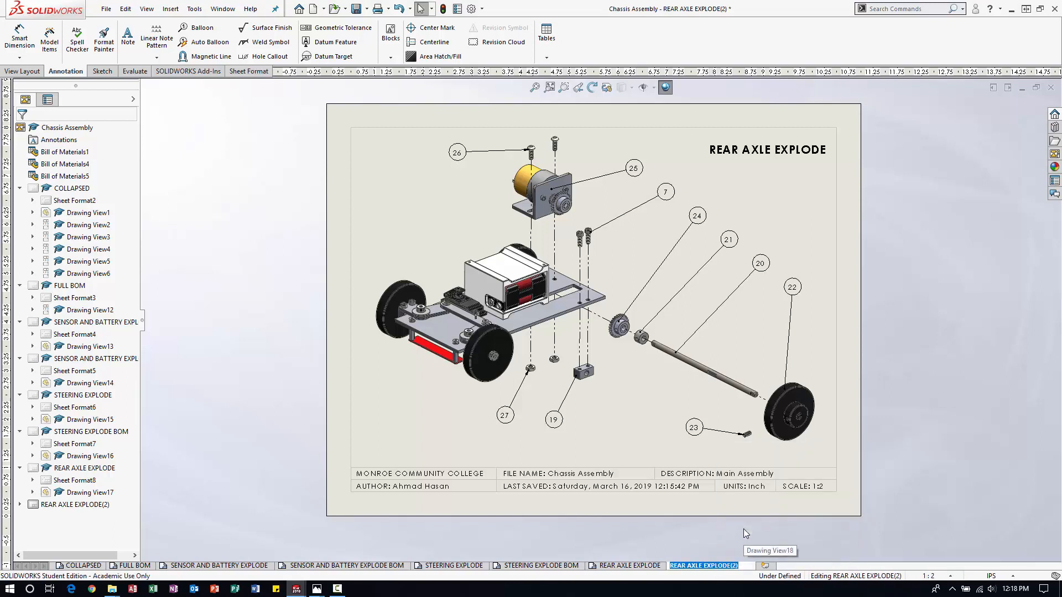
{"action": "left_click", "coordinate": [744, 568]}
{"action": "key", "text": "BackSpace"}
{"action": "key", "text": "BackSpace"}
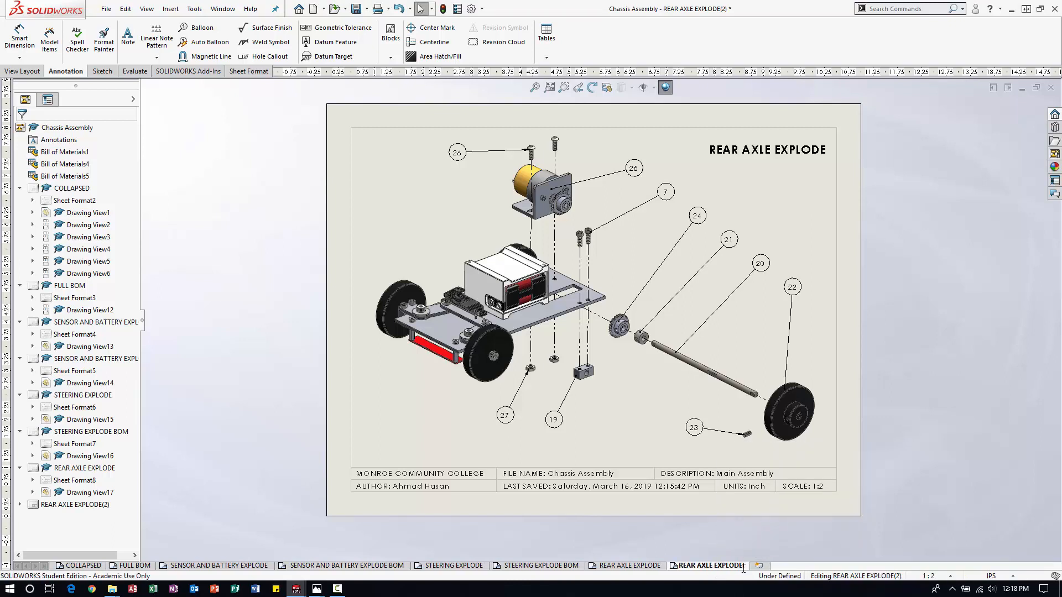
{"action": "type", "text": "BOM"}
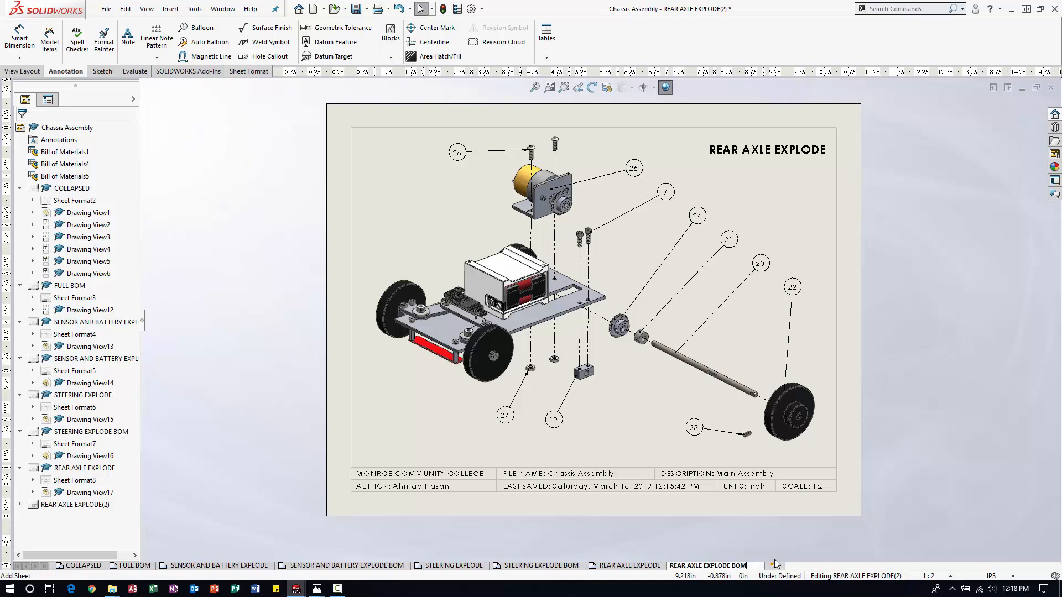
{"action": "key", "text": "Return"}
{"action": "left_click", "coordinate": [830, 537]}
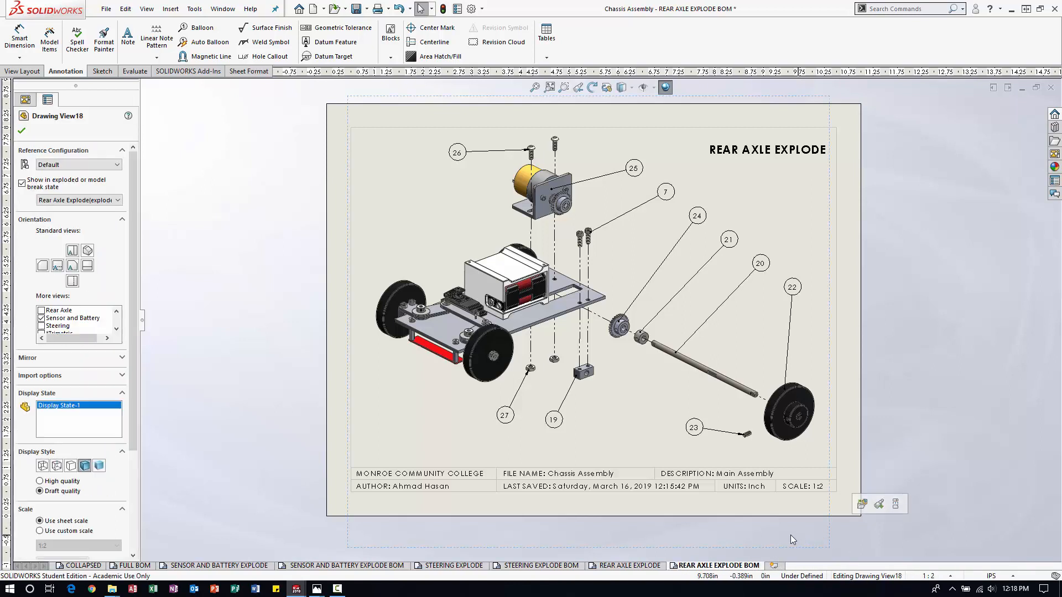
Change the sheet's title note to REAR AXLE EXPLODE BOM and shift it so it fits inside the border.
{"action": "left_click", "coordinate": [757, 153]}
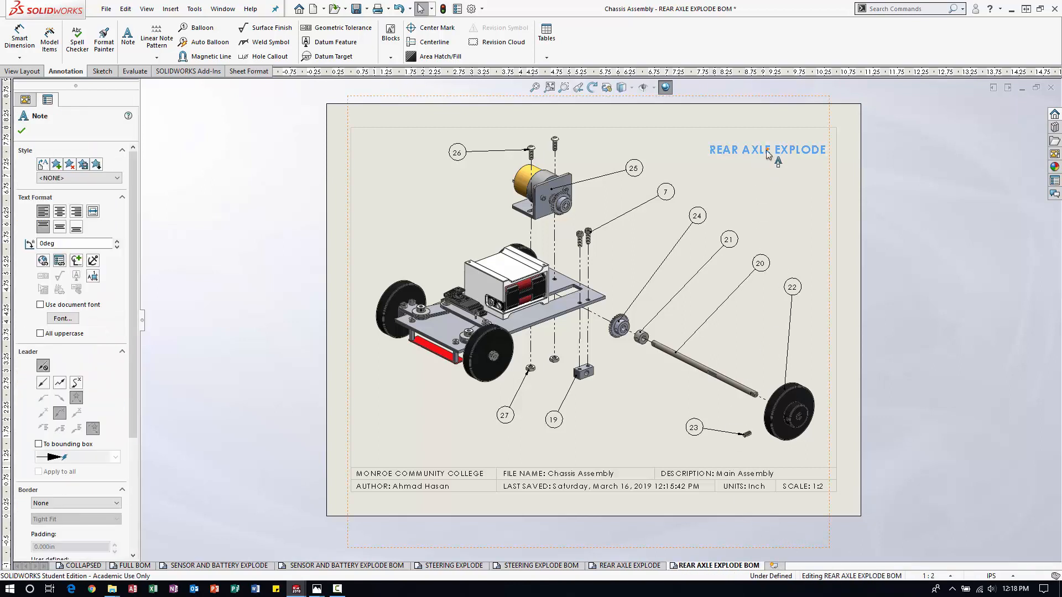
{"action": "double_click", "coordinate": [774, 149]}
{"action": "left_click", "coordinate": [824, 152]}
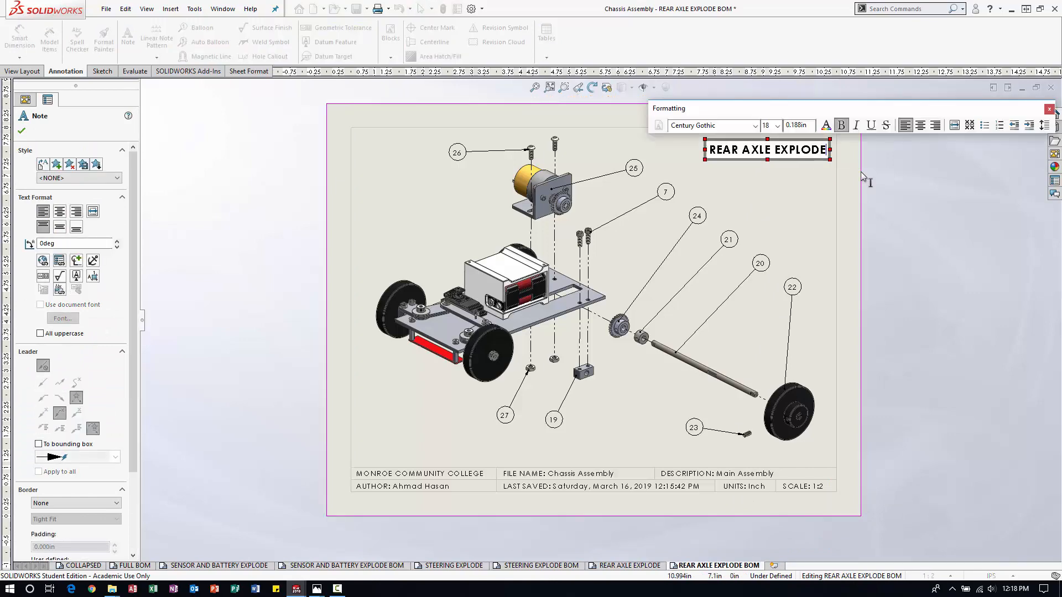
{"action": "type", "text": "BOM"}
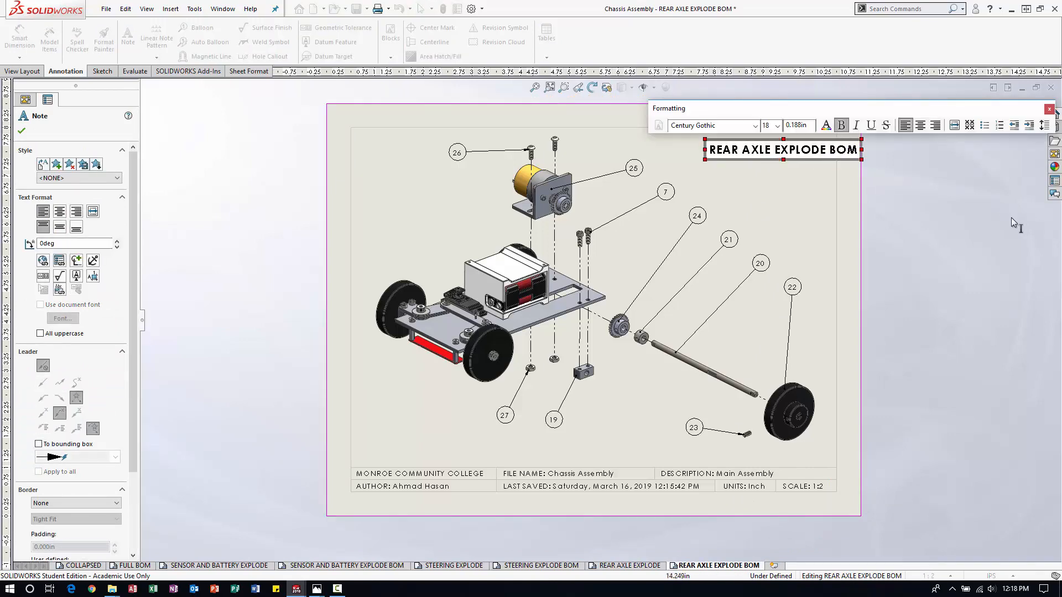
{"action": "left_click", "coordinate": [1011, 217]}
{"action": "left_click_drag", "start_coordinate": [775, 150], "coordinate": [748, 146]}
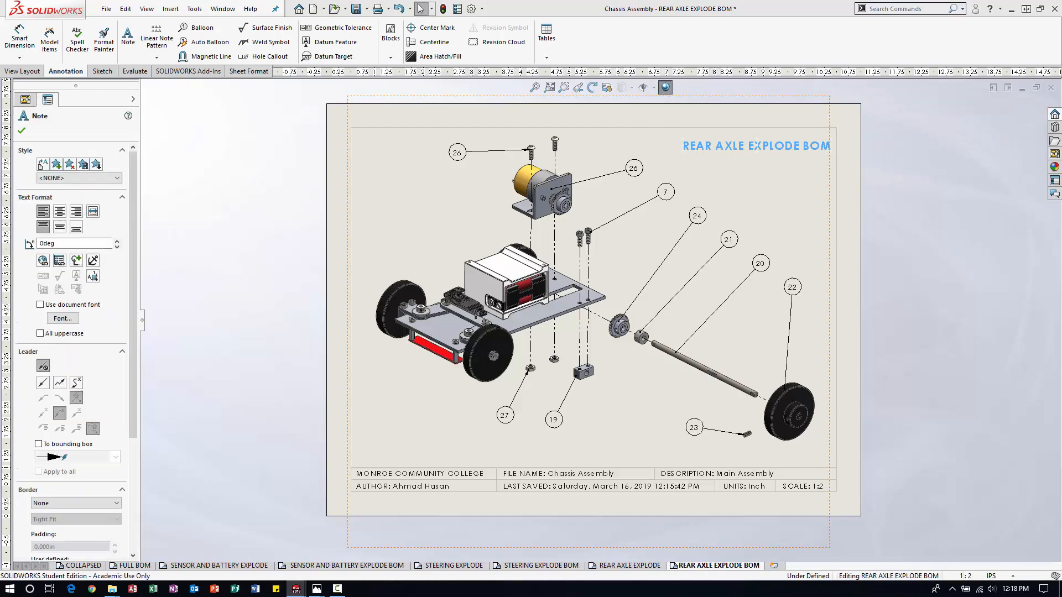
{"action": "left_click", "coordinate": [836, 254]}
Set the REAR AXLE EXPLODE BOM sheet's scale to 1:4, scaling the annotations' positions with it.
{"action": "right_click", "coordinate": [843, 250]}
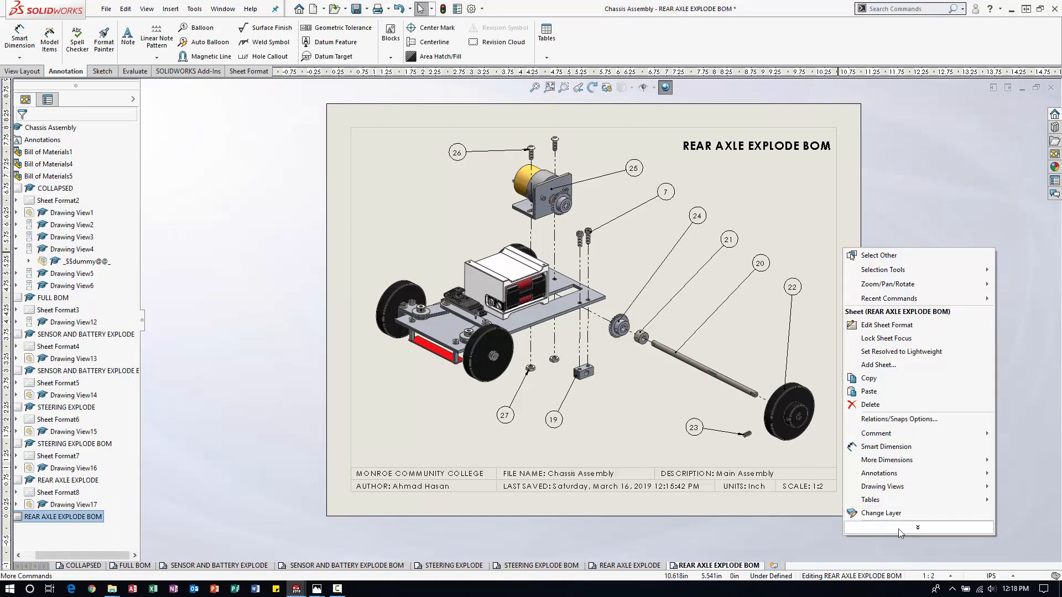
{"action": "left_click", "coordinate": [878, 431]}
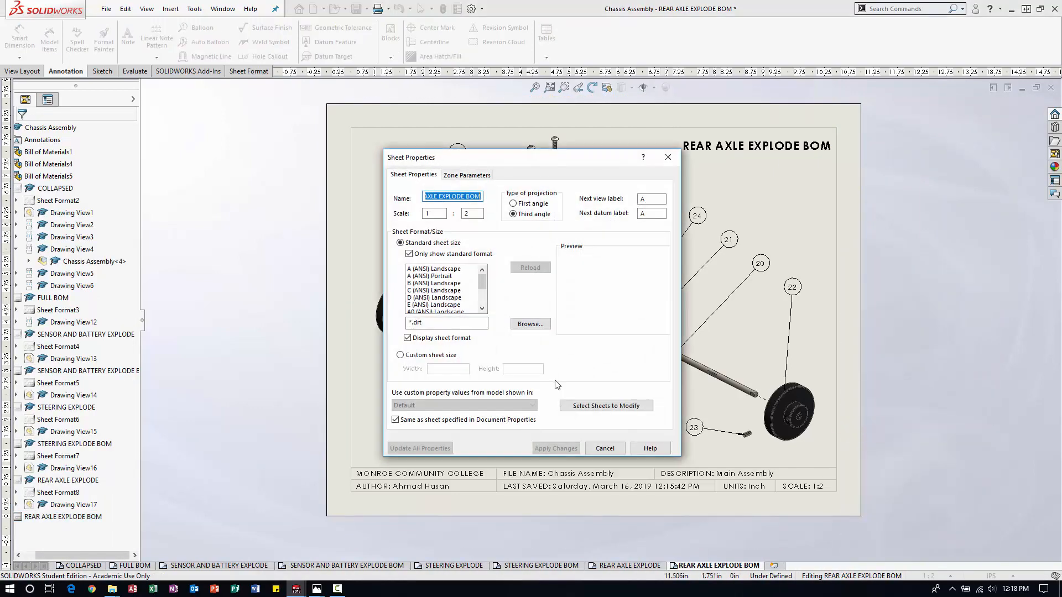
{"action": "left_click", "coordinate": [467, 214]}
{"action": "left_click", "coordinate": [565, 448]}
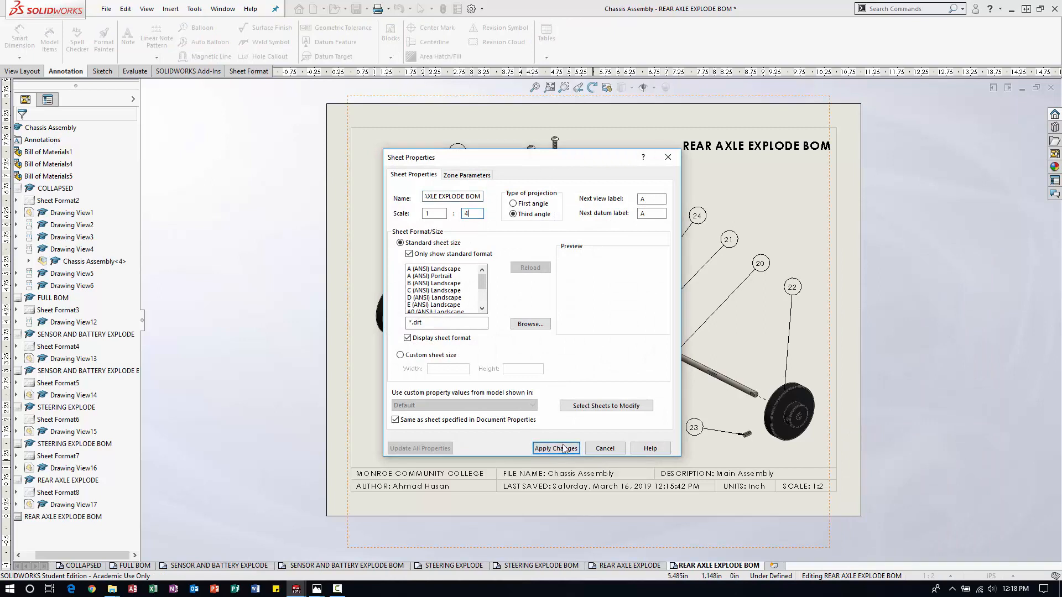
{"action": "left_click", "coordinate": [560, 449]}
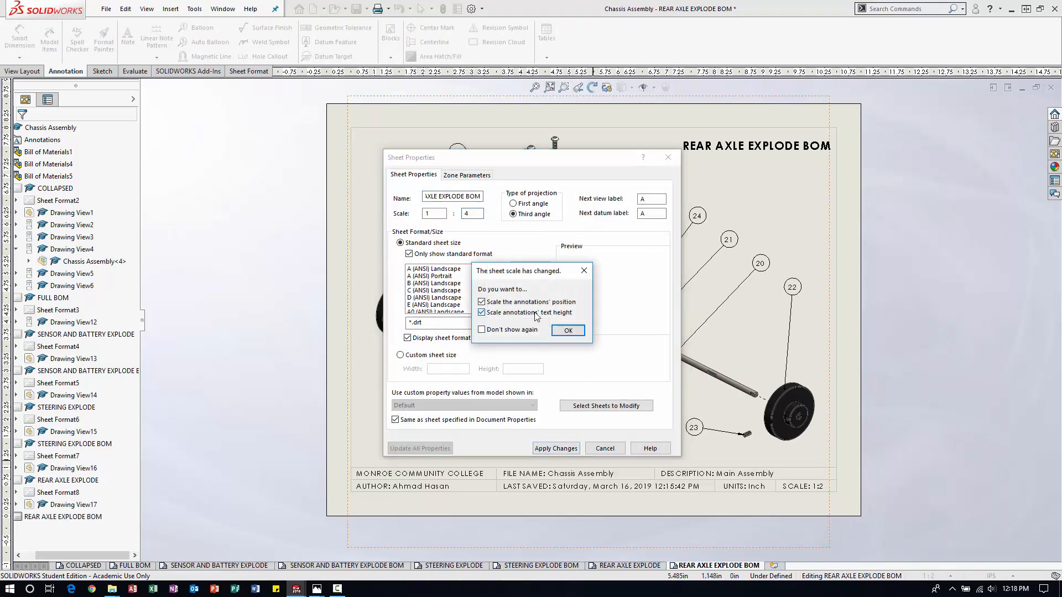
{"action": "left_click", "coordinate": [569, 330]}
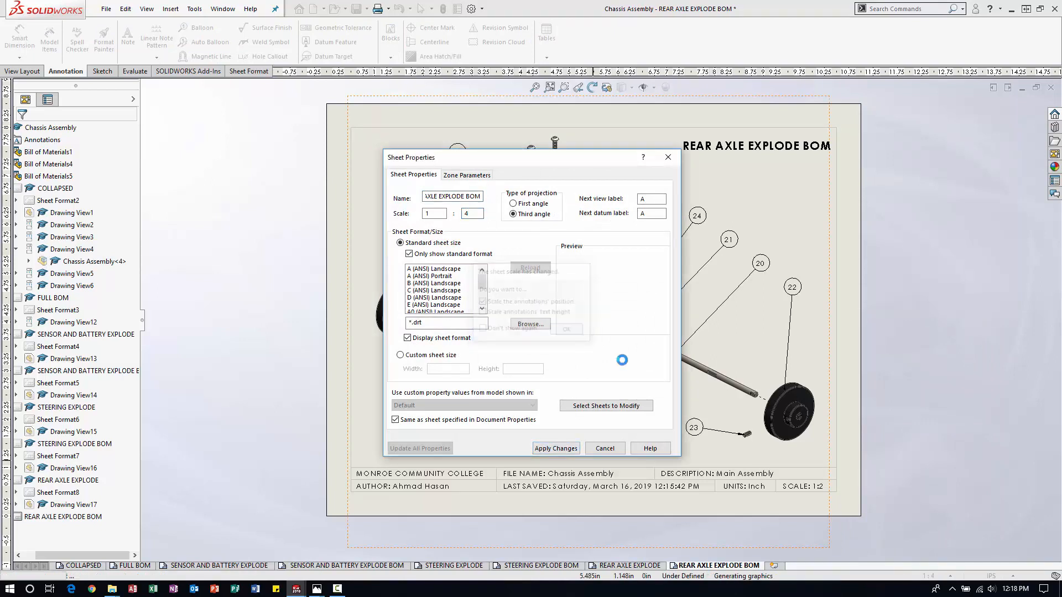
Move the exploded view to the sheet's lower right corner and adjust the upper magnetic line to align balloons 26 through 22 beside the parts.
{"action": "mouse_move", "coordinate": [557, 201]}
{"action": "left_mouse_down"}
{"action": "mouse_move", "coordinate": [673, 246]}
{"action": "mouse_move", "coordinate": [728, 283]}
{"action": "left_mouse_up"}
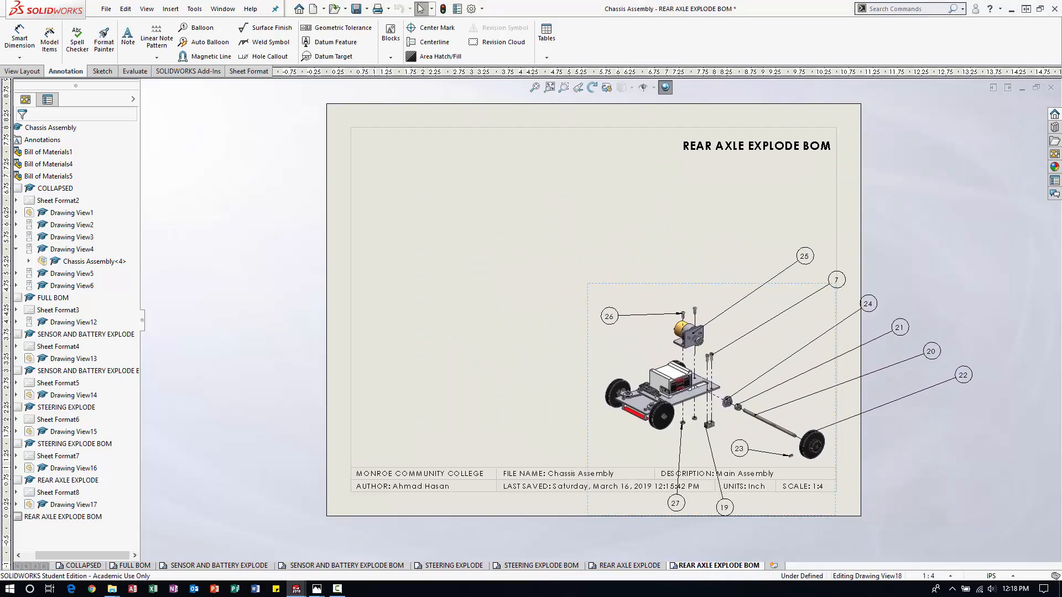
{"action": "left_click", "coordinate": [840, 281]}
{"action": "left_click_drag", "start_coordinate": [776, 235], "coordinate": [684, 292]}
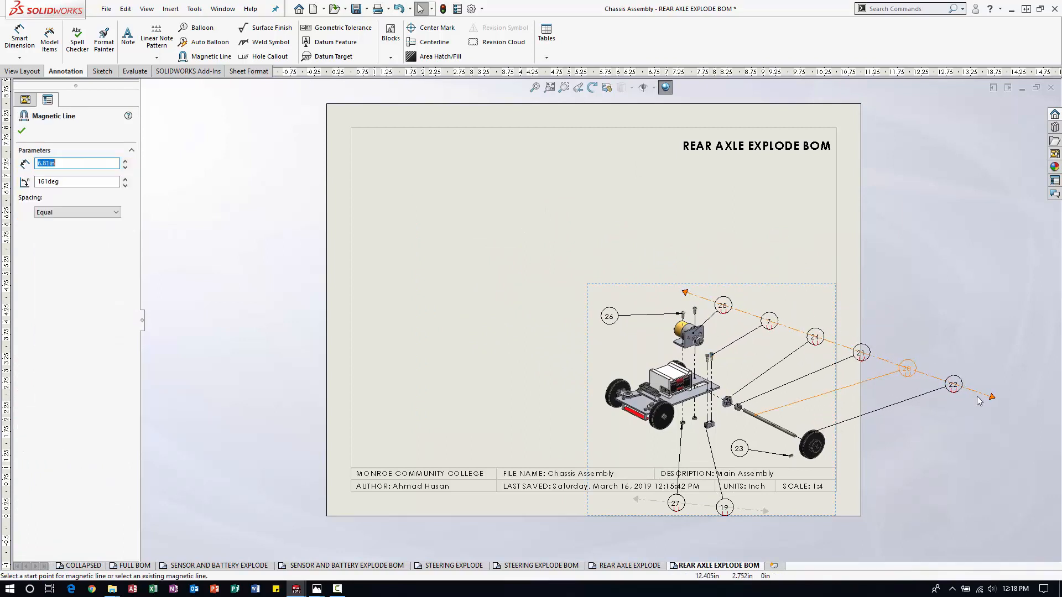
{"action": "left_click_drag", "start_coordinate": [990, 398], "coordinate": [857, 424]}
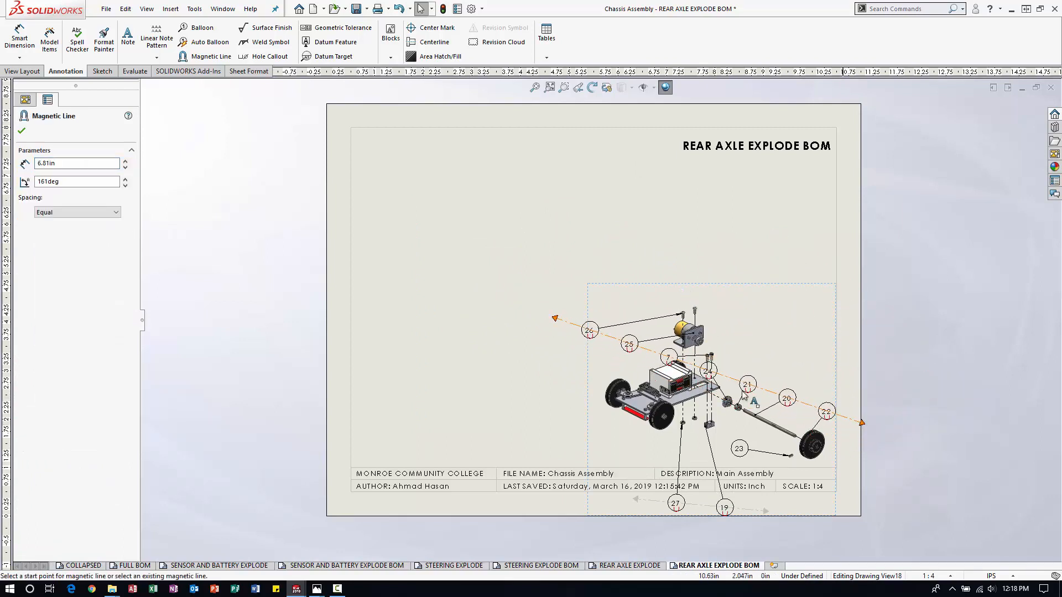
{"action": "left_click_drag", "start_coordinate": [553, 317], "coordinate": [722, 297]}
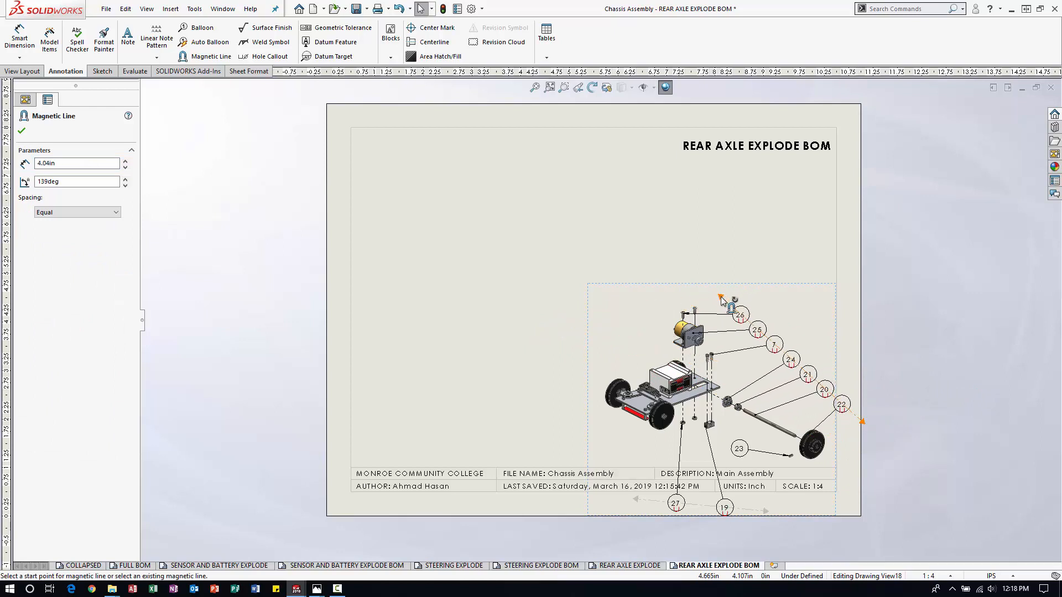
{"action": "left_click_drag", "start_coordinate": [862, 421], "coordinate": [833, 431]}
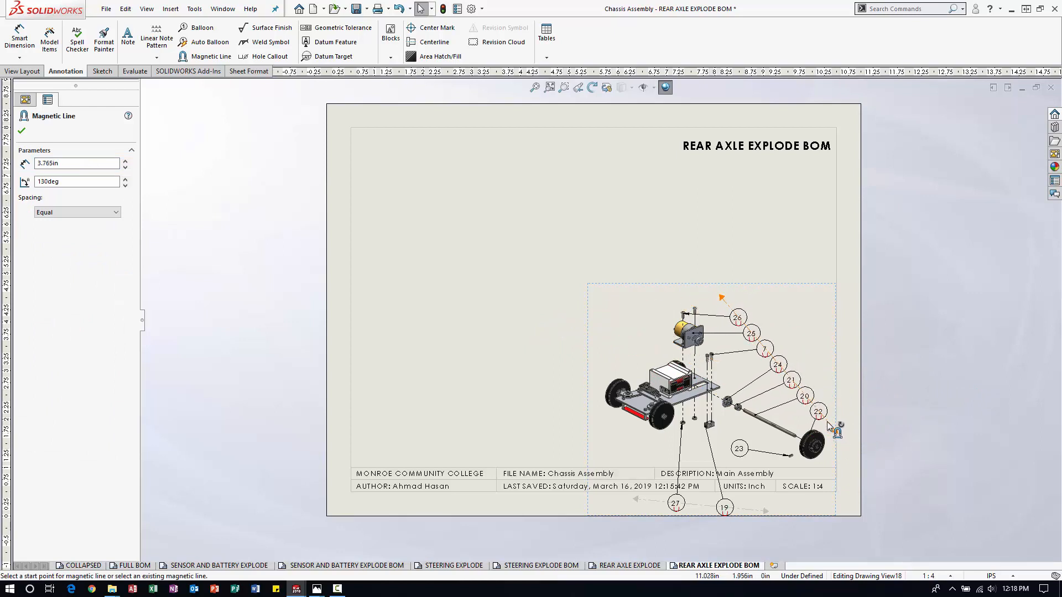
Shorten and raise the lower magnetic line to bring balloons 27 and 19 below their parts, and place balloon 23 beside the set screw.
{"action": "left_click_drag", "start_coordinate": [635, 500], "coordinate": [612, 433]}
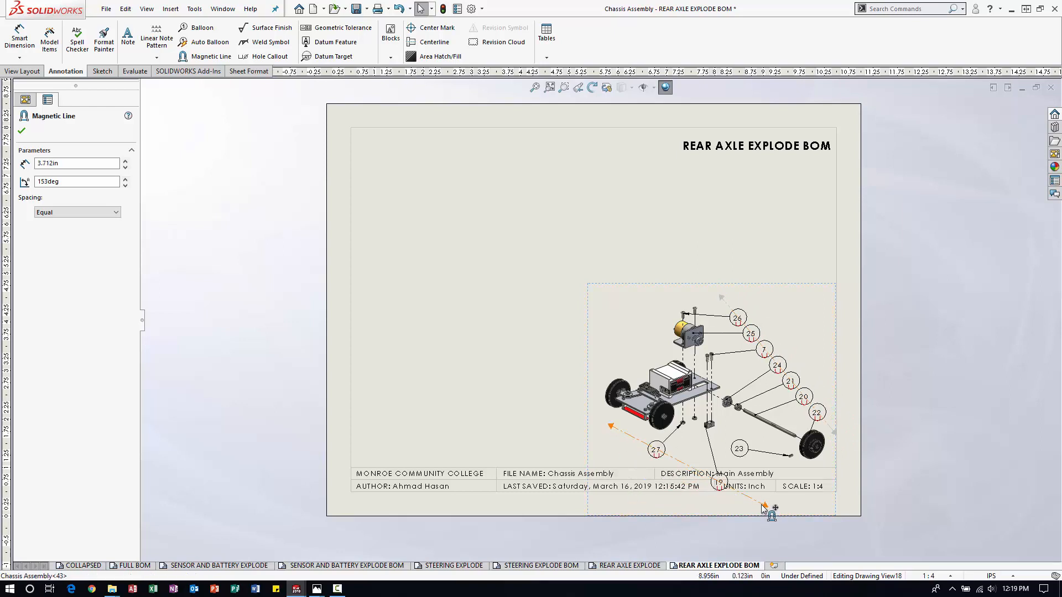
{"action": "left_click_drag", "start_coordinate": [761, 504], "coordinate": [729, 462]}
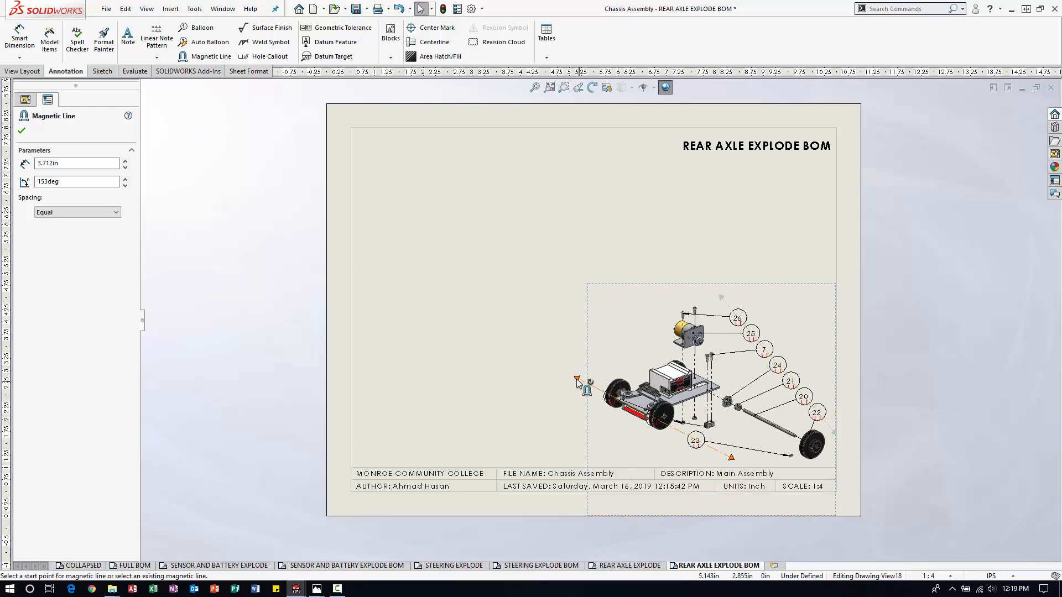
{"action": "left_click_drag", "start_coordinate": [579, 379], "coordinate": [640, 441]}
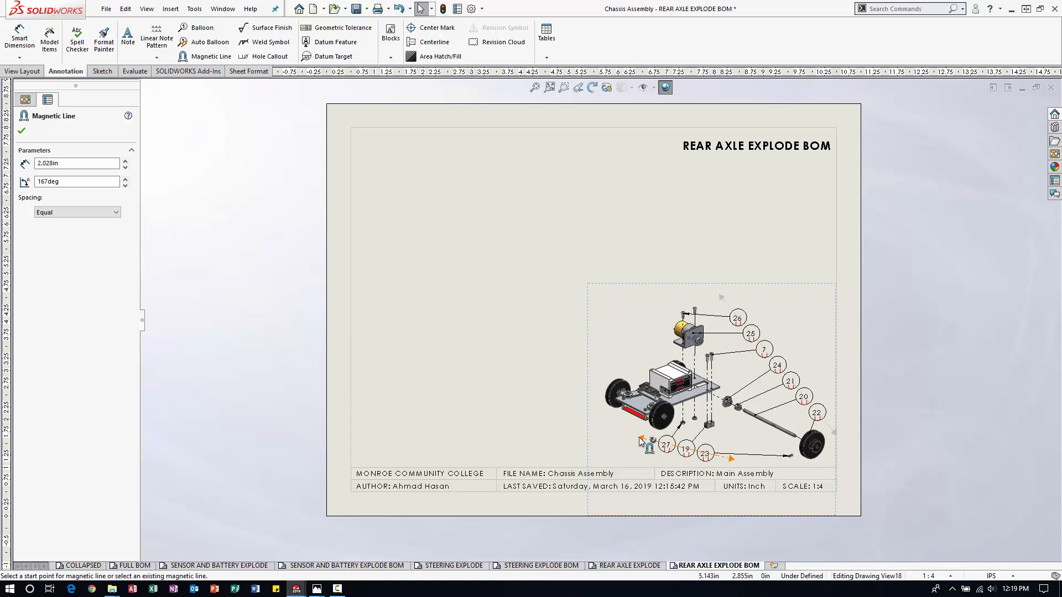
{"action": "left_click_drag", "start_coordinate": [705, 453], "coordinate": [755, 452]}
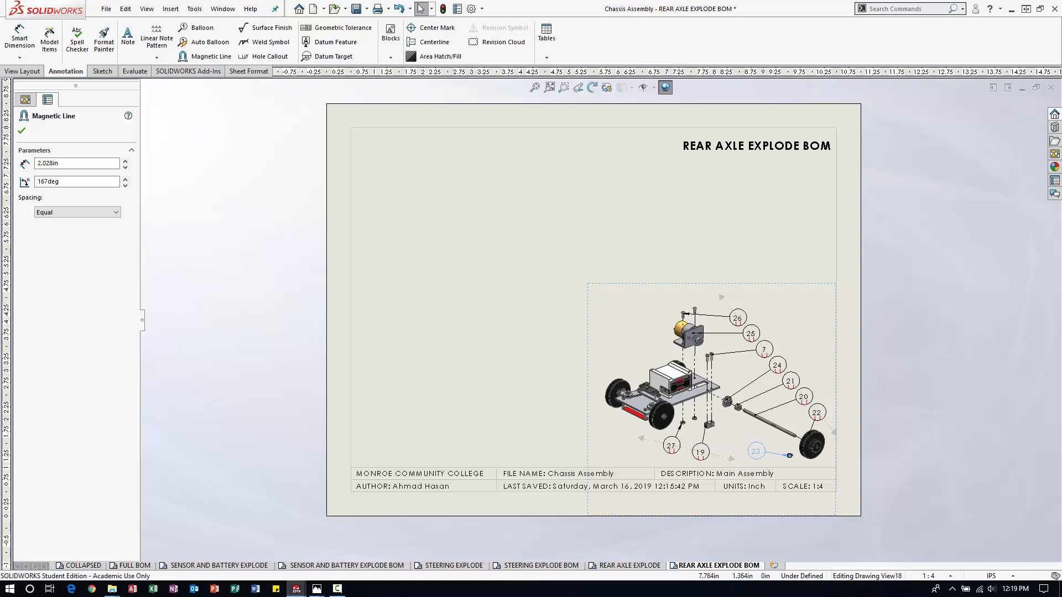
{"action": "left_click", "coordinate": [949, 347]}
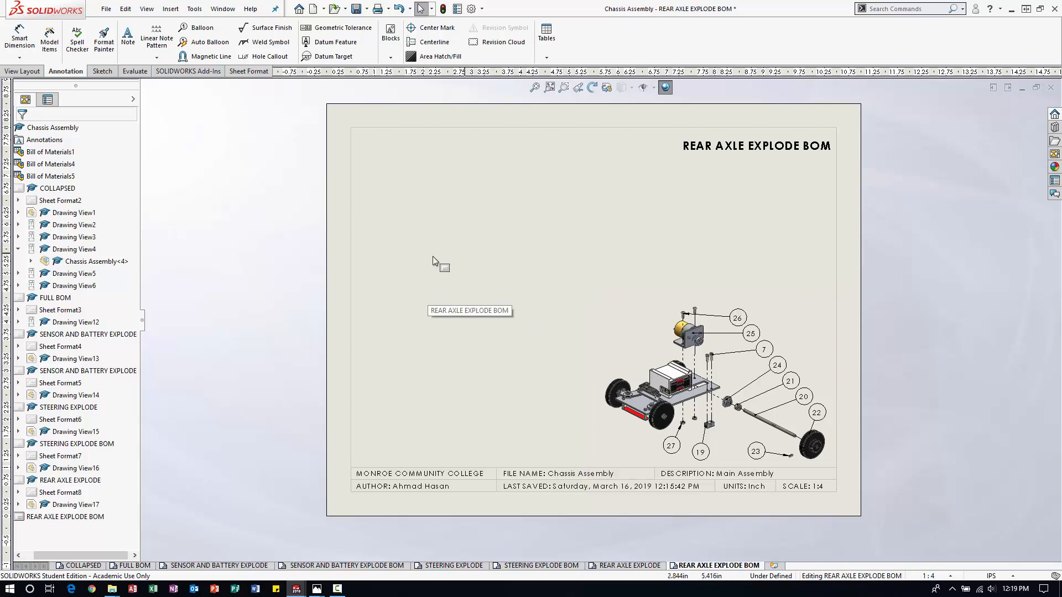
Move the REAR AXLE EXPLODE BOM title to the top centre of the sheet.
{"action": "left_click_drag", "start_coordinate": [727, 151], "coordinate": [569, 143]}
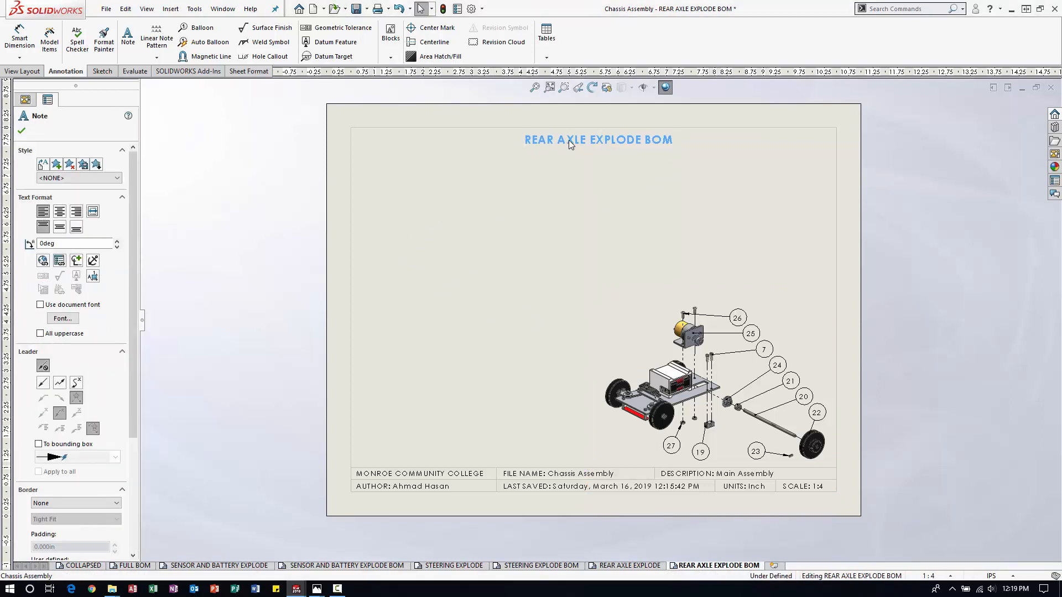
{"action": "left_click", "coordinate": [931, 254]}
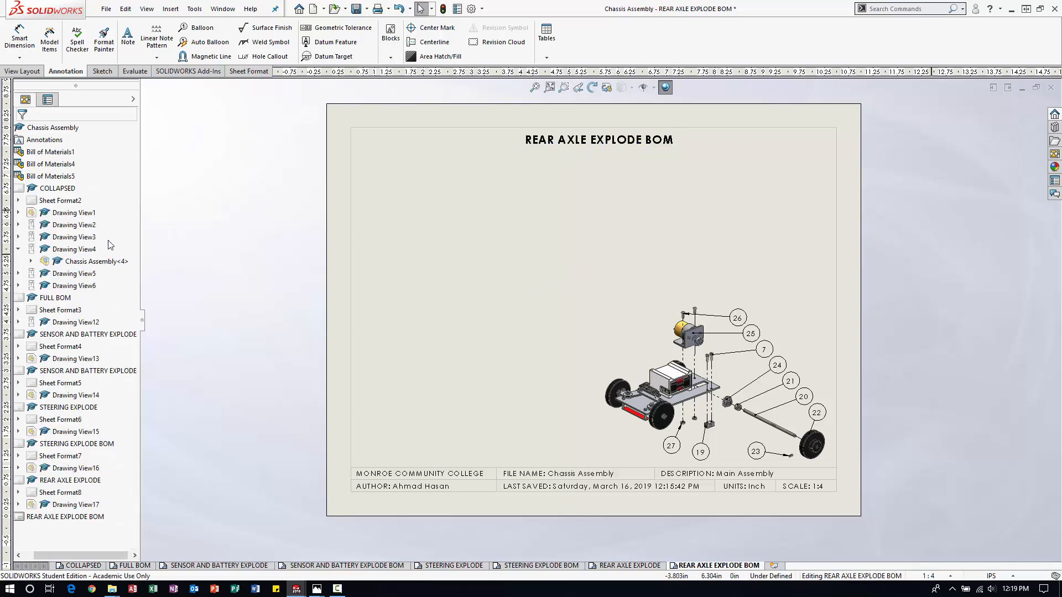
Insert a top-level bill of materials for the rear axle exploded view using the bom-standard template, and place it beside the sheet.
{"action": "left_click", "coordinate": [546, 58]}
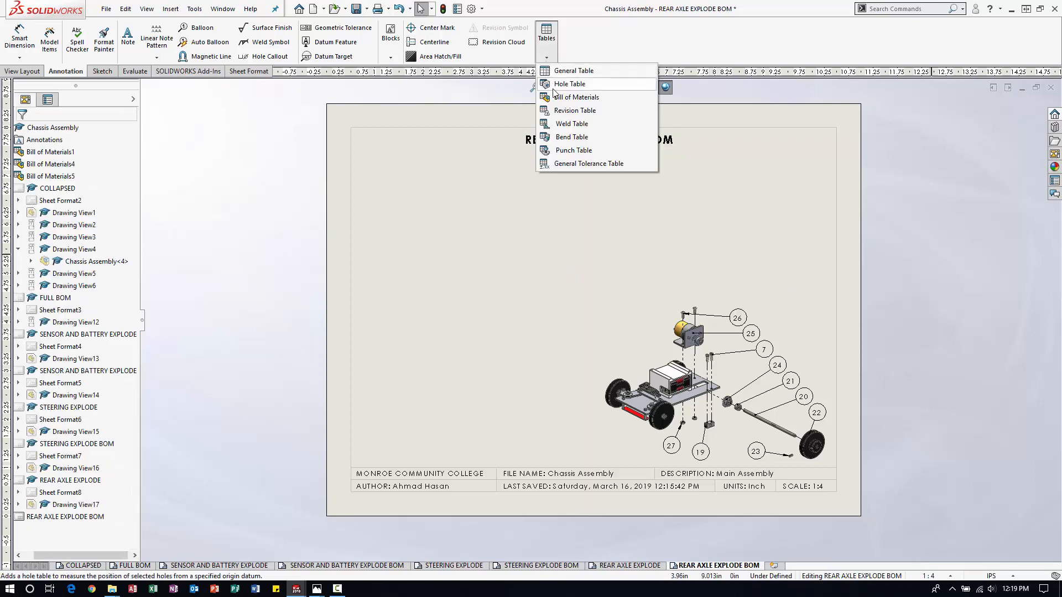
{"action": "left_click", "coordinate": [570, 97]}
{"action": "left_click", "coordinate": [589, 353]}
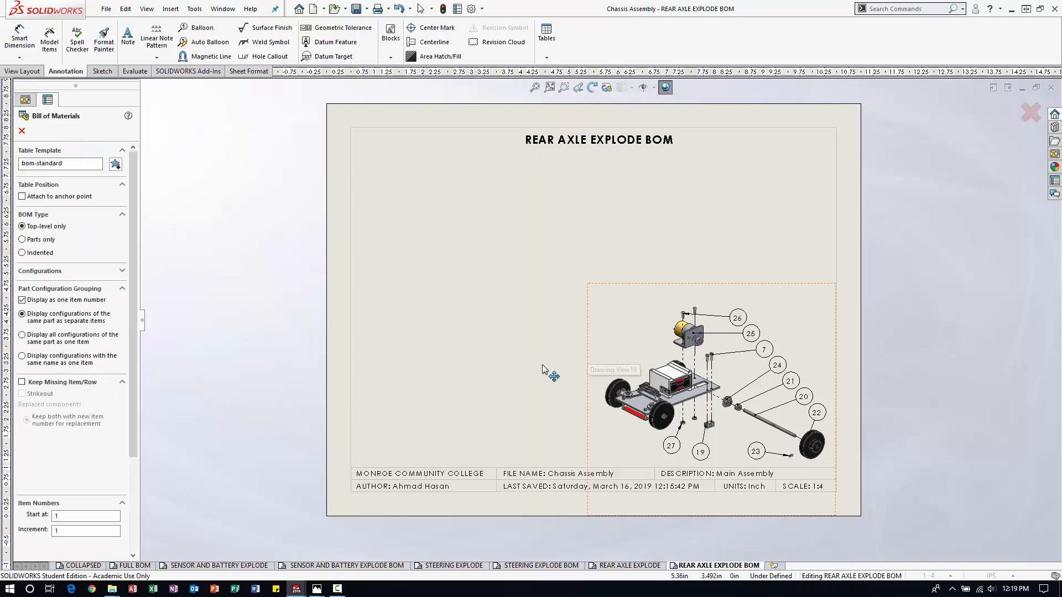
{"action": "left_click", "coordinate": [21, 132]}
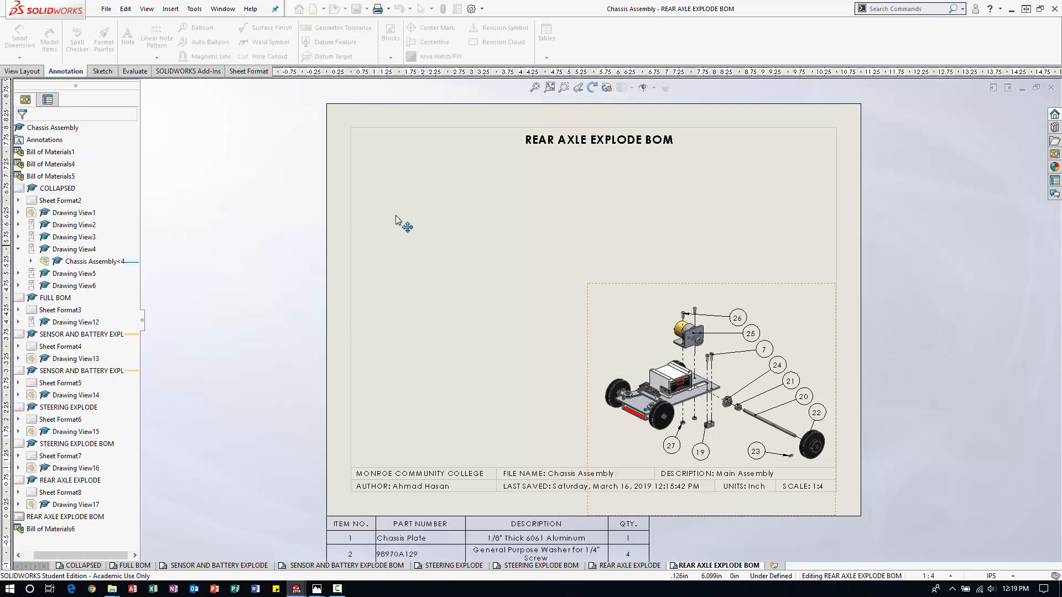
{"action": "left_click", "coordinate": [510, 166]}
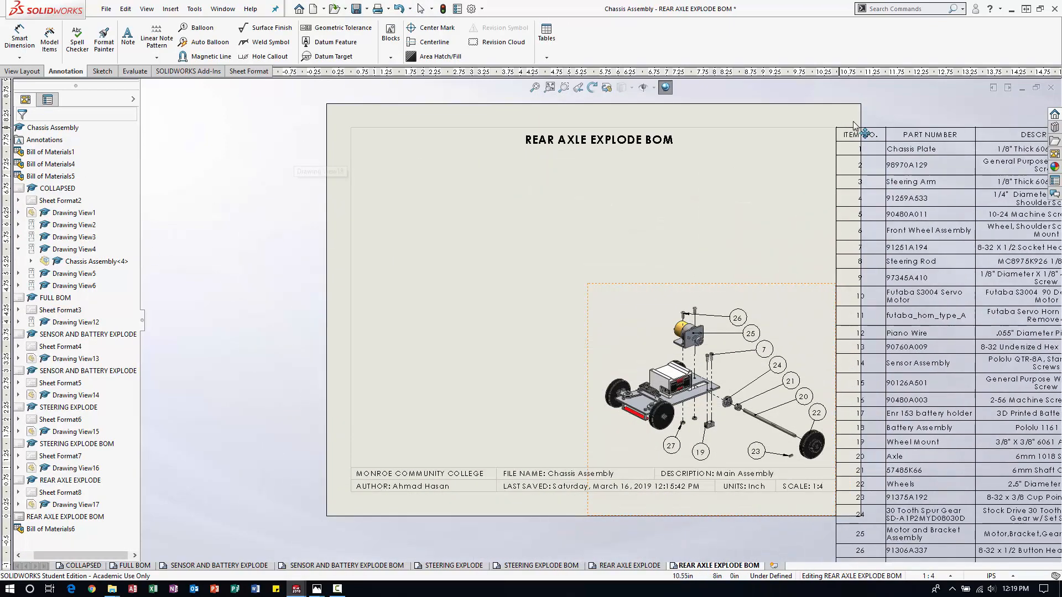
{"action": "scroll", "coordinate": [795, 162], "scroll_direction": "up", "scroll_amount": 2}
{"action": "scroll", "coordinate": [800, 169], "scroll_direction": "down", "scroll_amount": 1}
{"action": "left_click", "coordinate": [787, 185]}
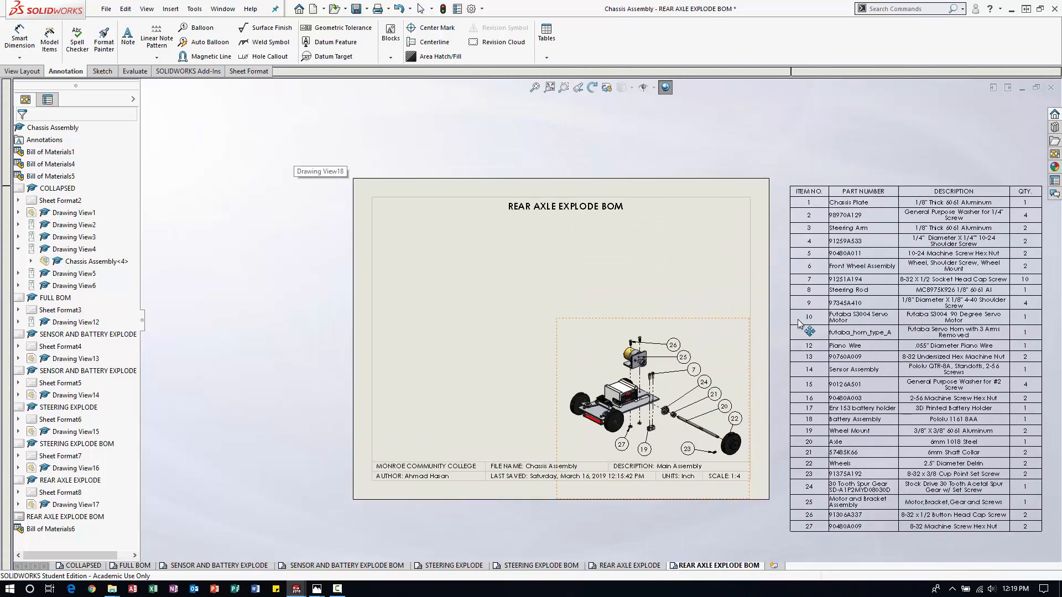
Hide the bill of materials rows for items 1 through 6.
{"action": "scroll", "coordinate": [846, 351], "scroll_direction": "down", "scroll_amount": 1}
{"action": "scroll", "coordinate": [852, 356], "scroll_direction": "up", "scroll_amount": 2}
{"action": "scroll", "coordinate": [824, 358], "scroll_direction": "down", "scroll_amount": 1}
{"action": "scroll", "coordinate": [899, 408], "scroll_direction": "down", "scroll_amount": 1}
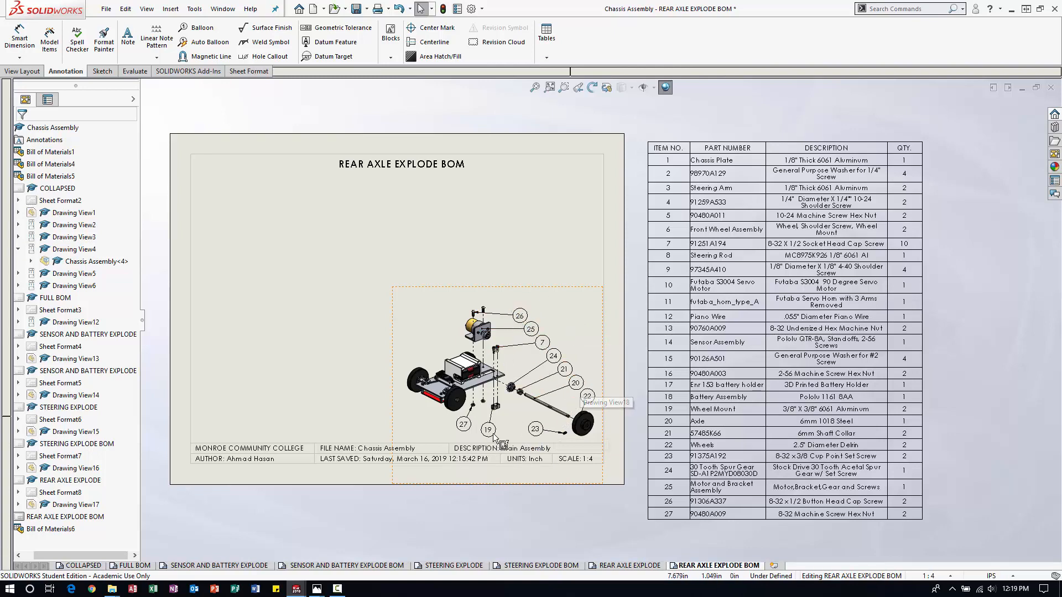
{"action": "left_click", "coordinate": [644, 159]}
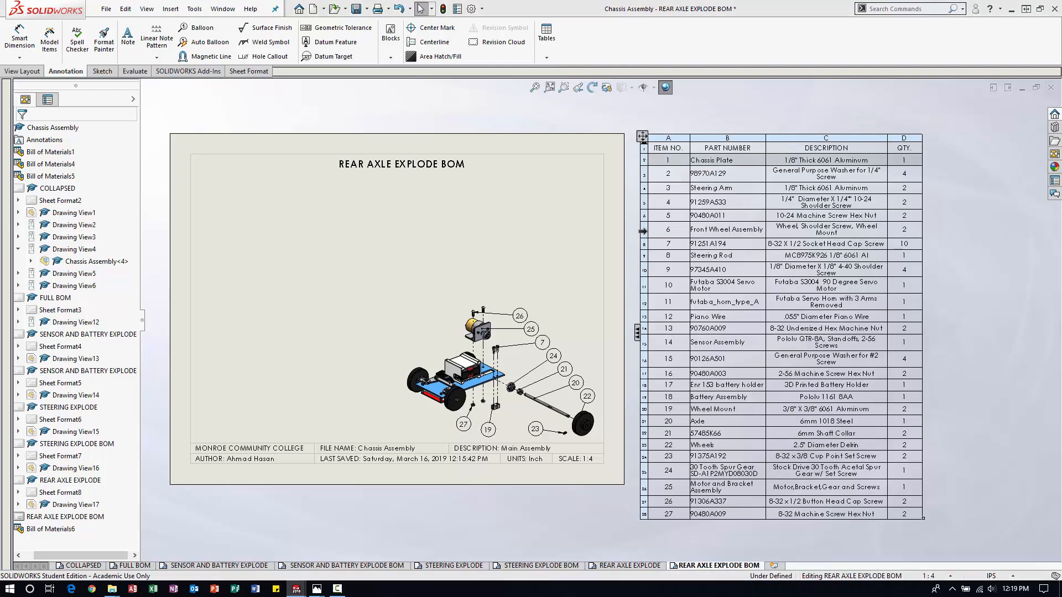
{"action": "left_click", "coordinate": [644, 231], "text": "shift"}
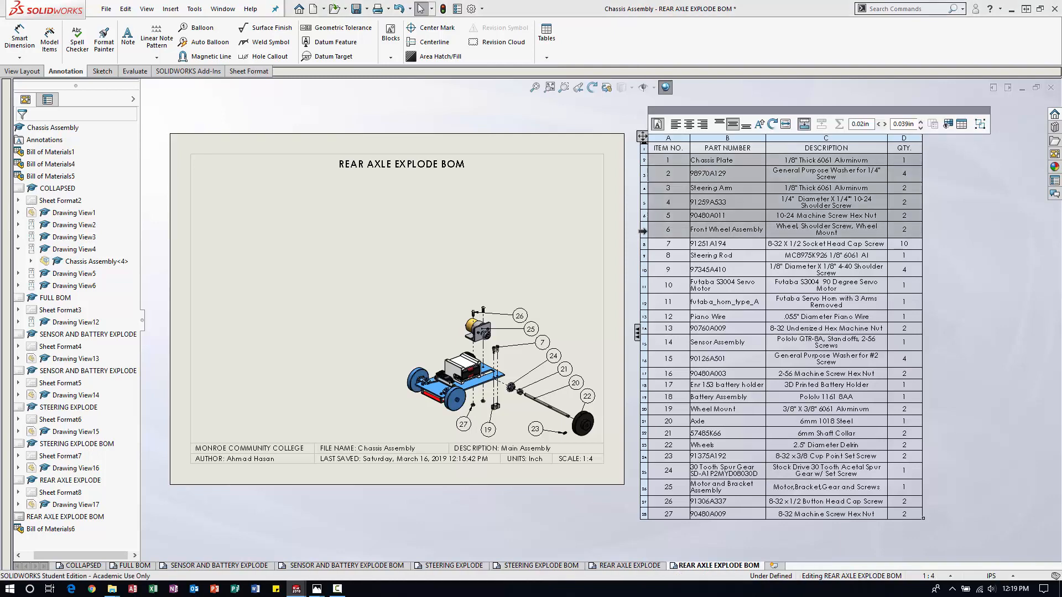
{"action": "right_click", "coordinate": [644, 231]}
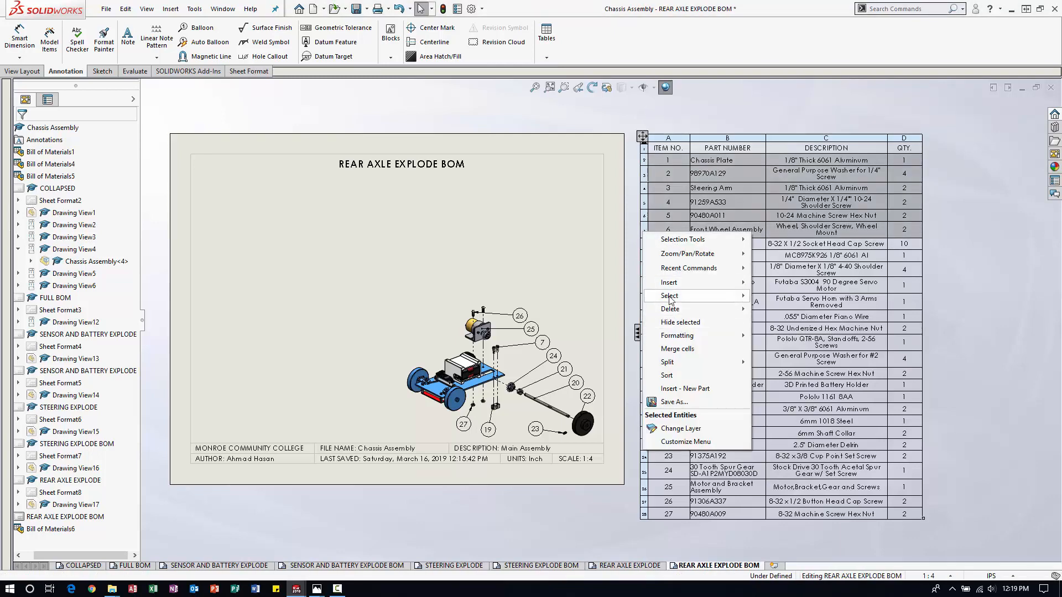
{"action": "left_click", "coordinate": [682, 323]}
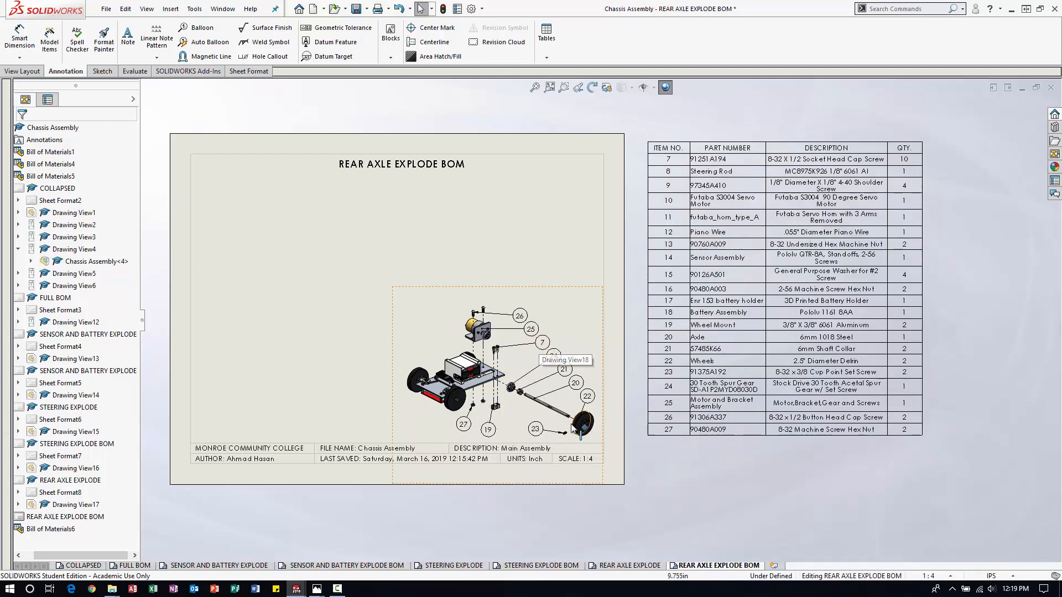
Hide the bill of materials rows for items 8 through 18.
{"action": "left_click", "coordinate": [724, 341]}
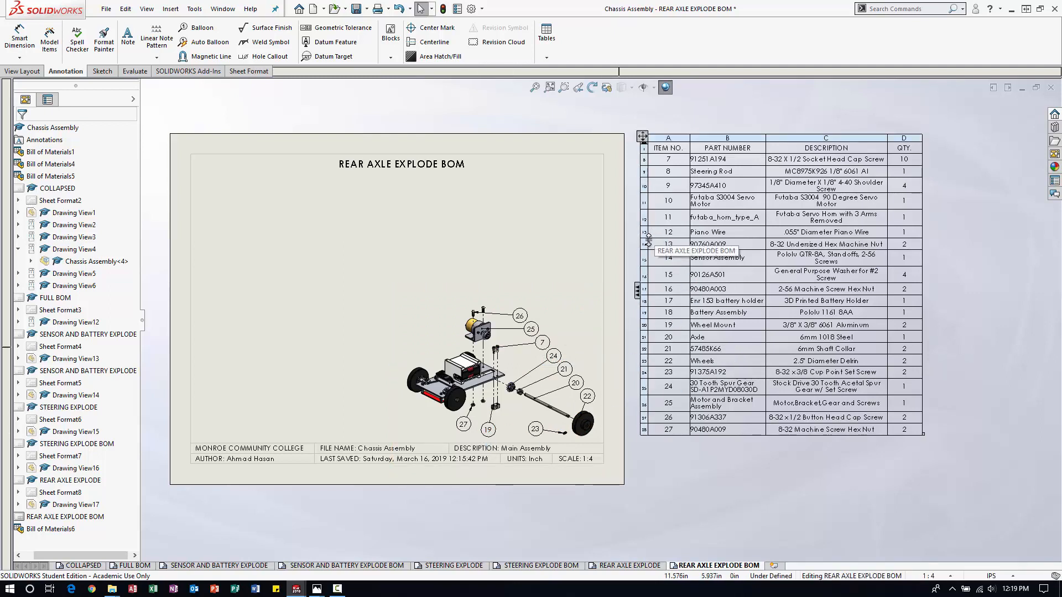
{"action": "left_click", "coordinate": [642, 170]}
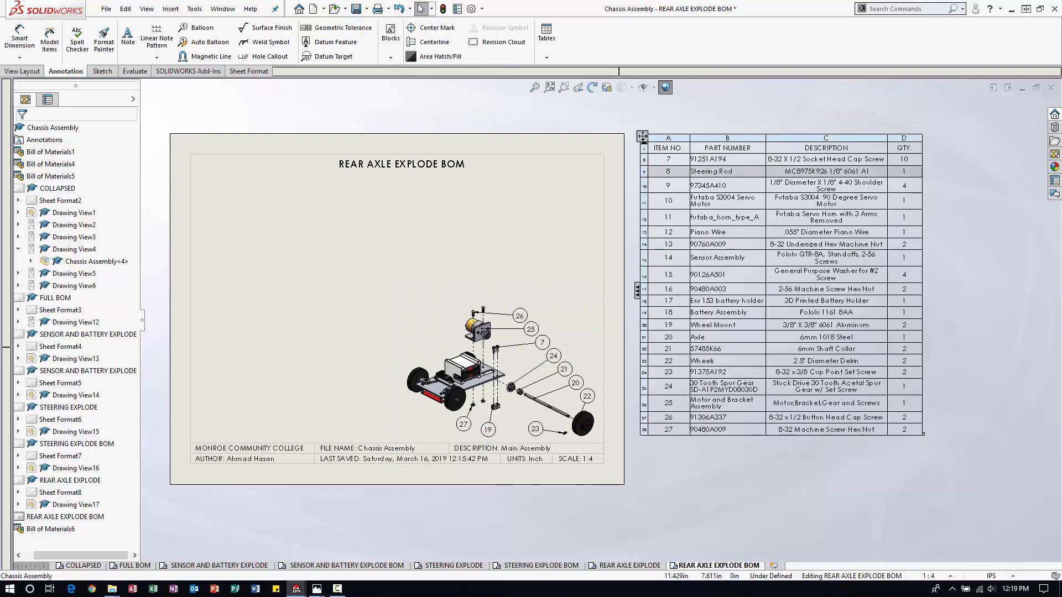
{"action": "left_click", "coordinate": [644, 313], "text": "shift"}
{"action": "right_click", "coordinate": [646, 315]}
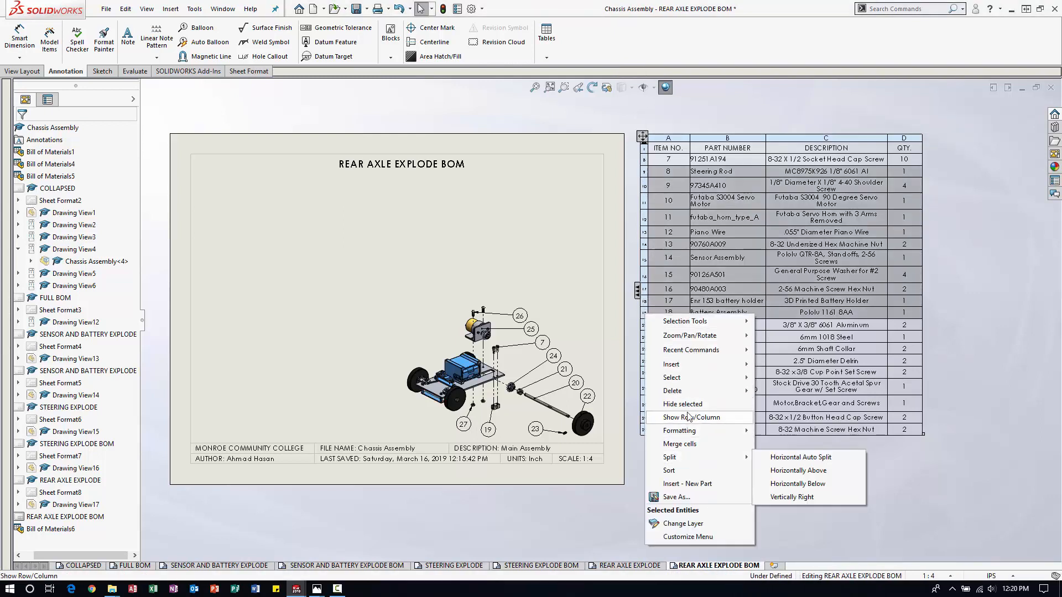
{"action": "left_click", "coordinate": [665, 404]}
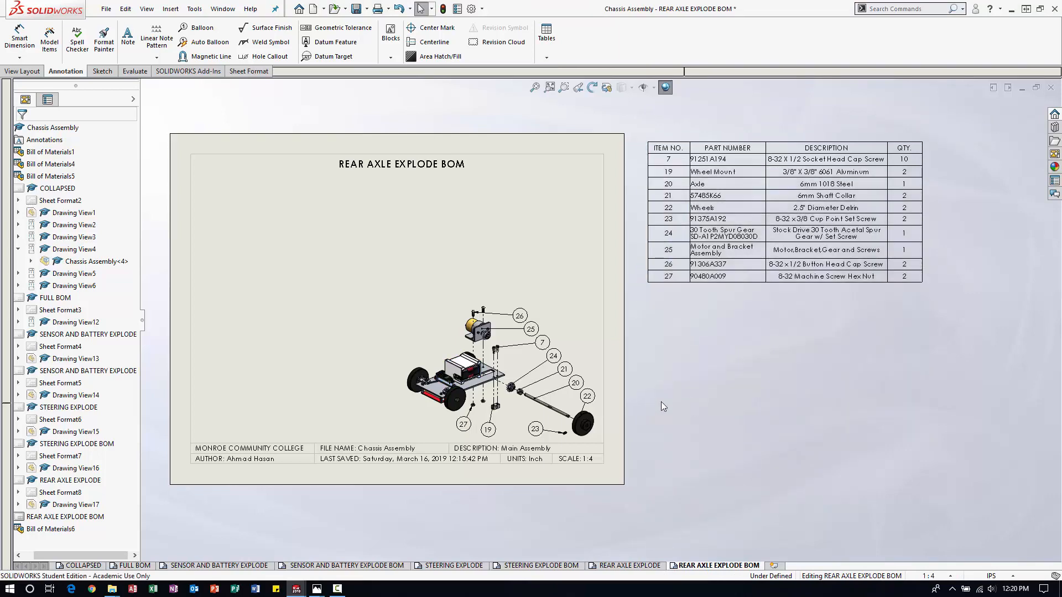
Move the rear axle bill of materials onto the sheet, directly beneath the title and aligned with the left border line.
{"action": "left_click", "coordinate": [669, 161]}
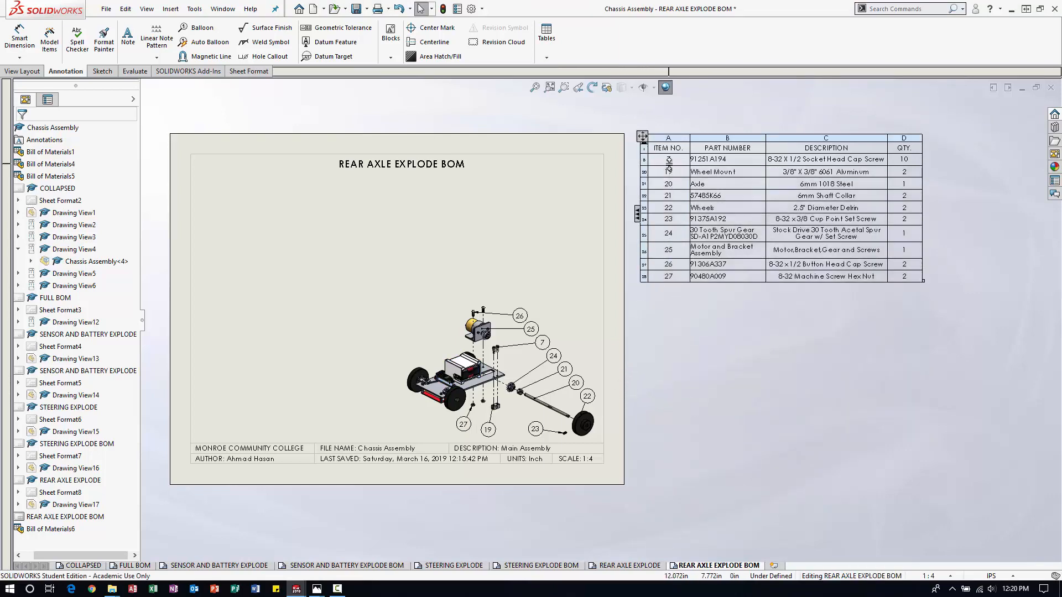
{"action": "scroll", "coordinate": [674, 164], "scroll_direction": "down", "scroll_amount": 2}
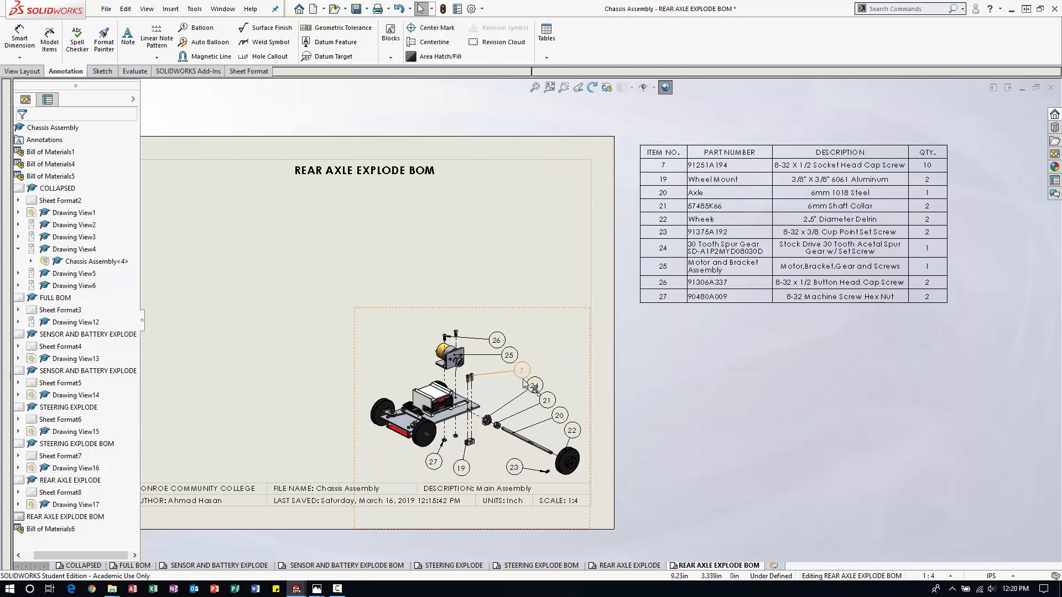
{"action": "left_click", "coordinate": [695, 193]}
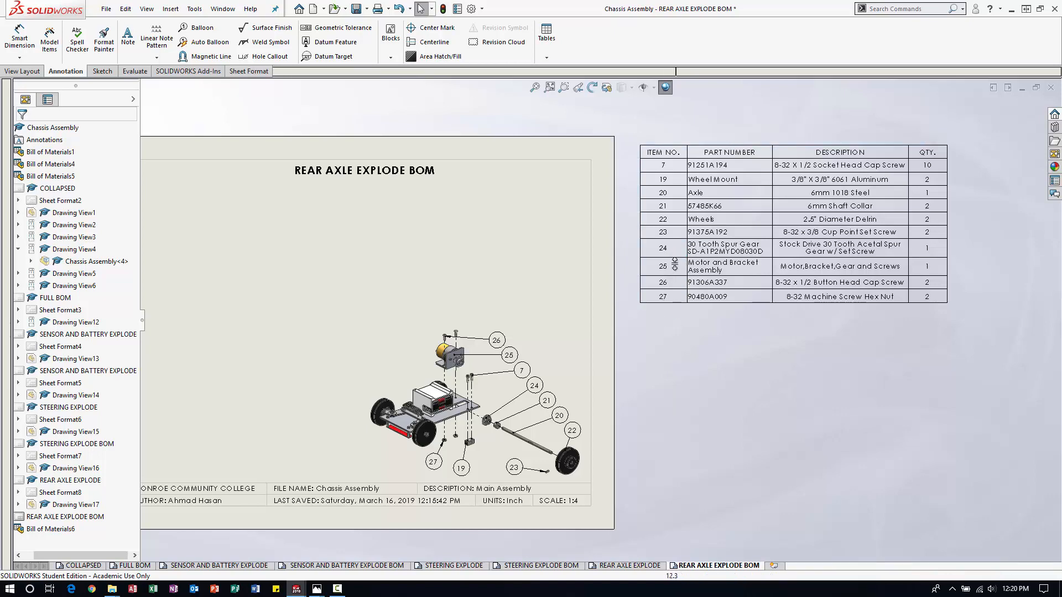
{"action": "mouse_move", "coordinate": [636, 140]}
{"action": "left_mouse_down"}
{"action": "mouse_move", "coordinate": [570, 158]}
{"action": "mouse_move", "coordinate": [217, 197]}
{"action": "mouse_move", "coordinate": [190, 190]}
{"action": "left_mouse_up"}
{"action": "scroll", "coordinate": [292, 244], "scroll_direction": "up", "scroll_amount": 2}
{"action": "scroll", "coordinate": [235, 237], "scroll_direction": "down", "scroll_amount": 3}
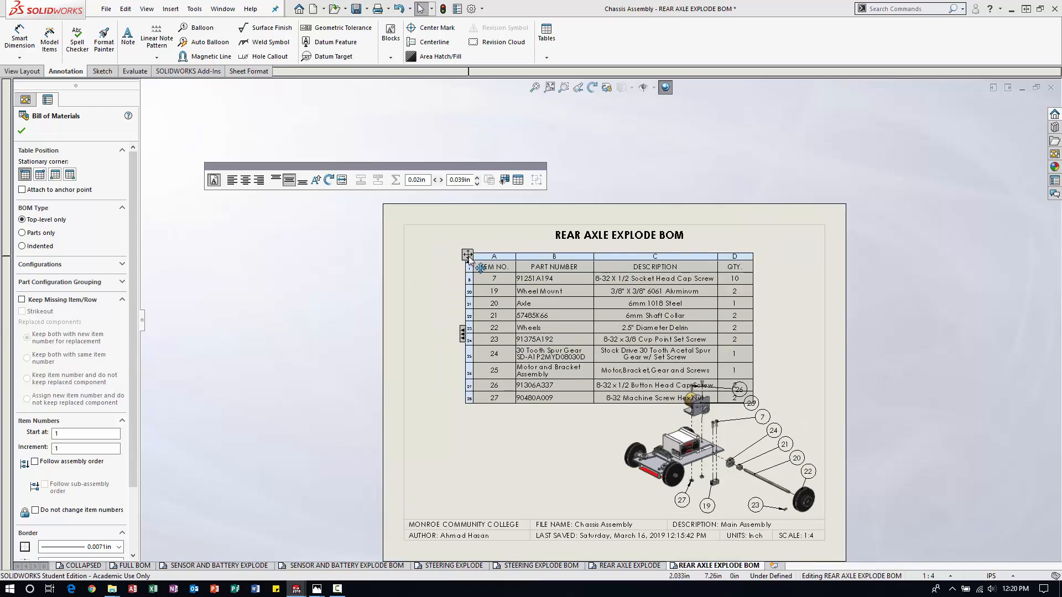
{"action": "left_click_drag", "start_coordinate": [467, 256], "coordinate": [403, 239]}
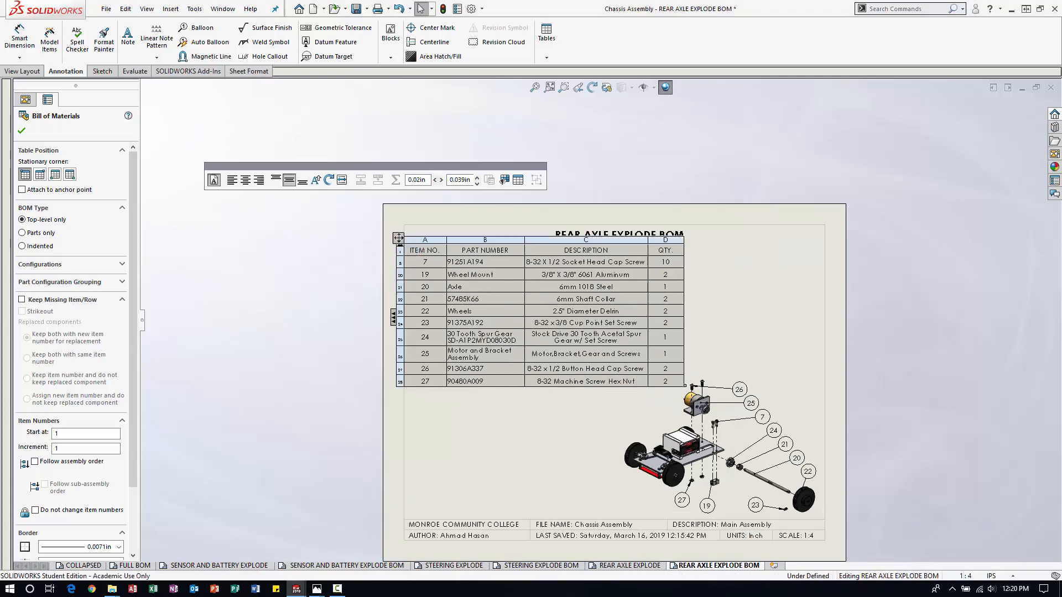
Stretch the bill of materials to span the full width between the sheet's border lines above the exploded view, and save the drawing.
{"action": "left_click_drag", "start_coordinate": [683, 384], "coordinate": [829, 373]}
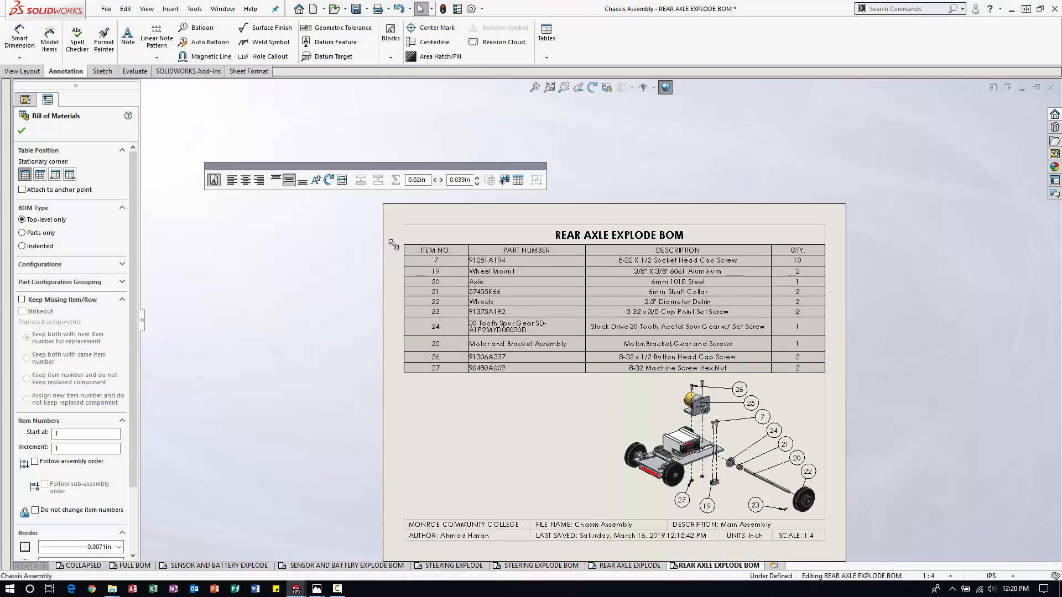
{"action": "left_click", "coordinate": [893, 341]}
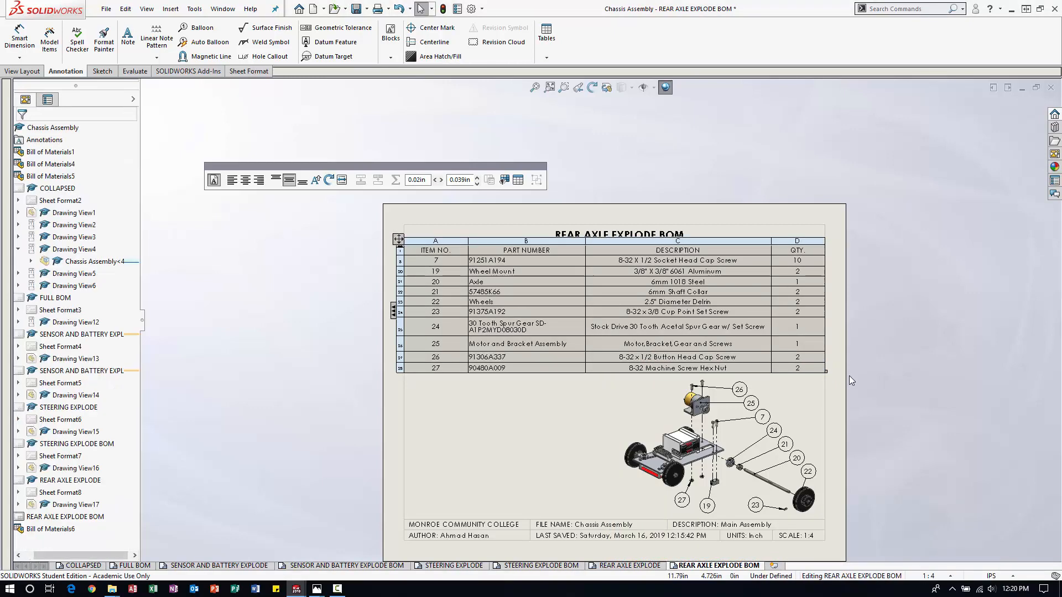
{"action": "scroll", "coordinate": [830, 384], "scroll_direction": "up", "scroll_amount": 5}
{"action": "scroll", "coordinate": [750, 411], "scroll_direction": "down", "scroll_amount": 1}
{"action": "left_click", "coordinate": [535, 88]}
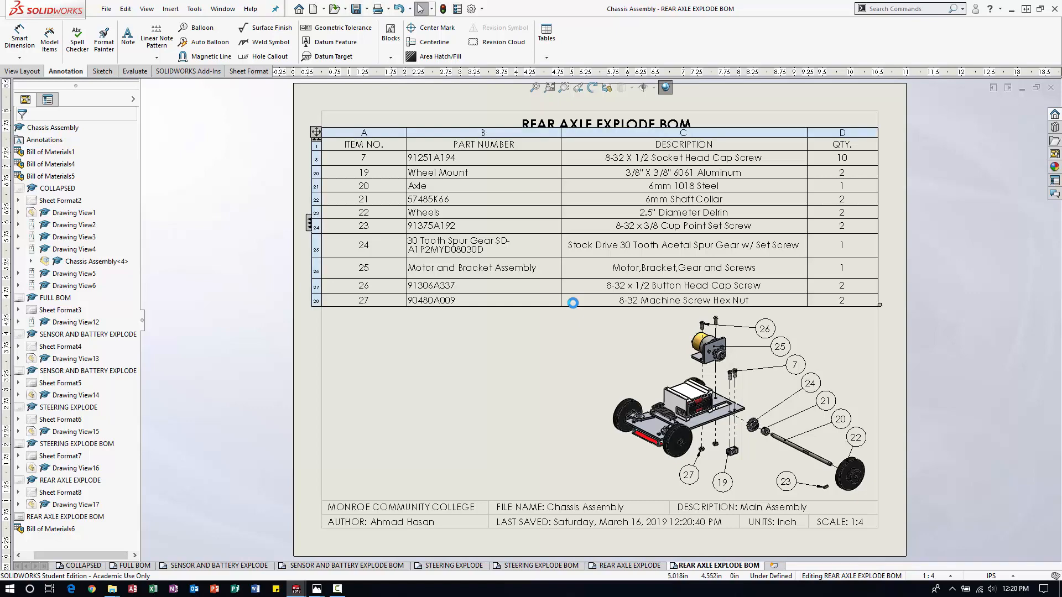
{"action": "scroll", "coordinate": [658, 351], "scroll_direction": "up", "scroll_amount": 1}
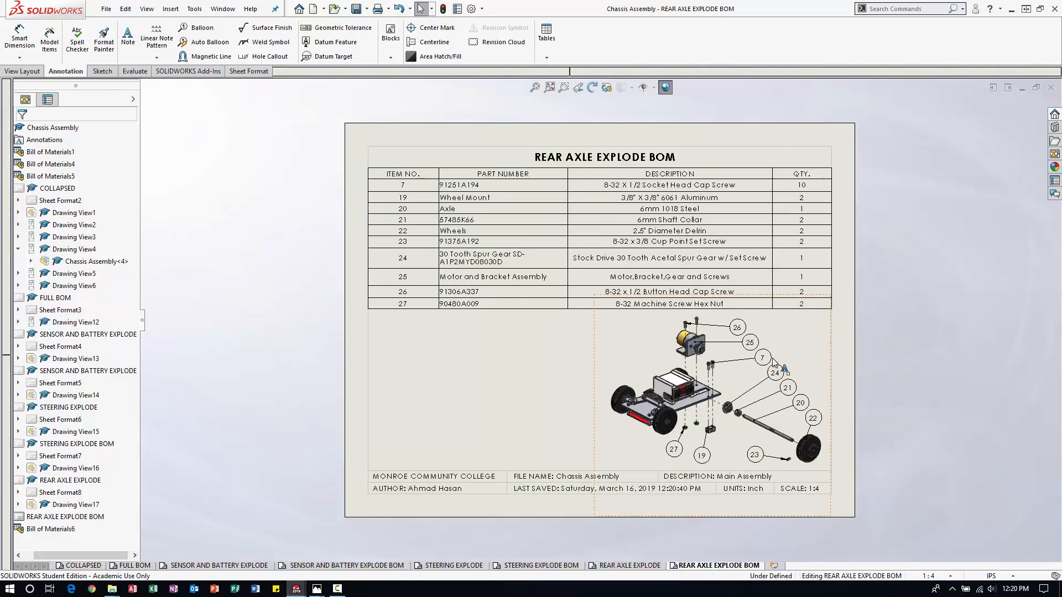